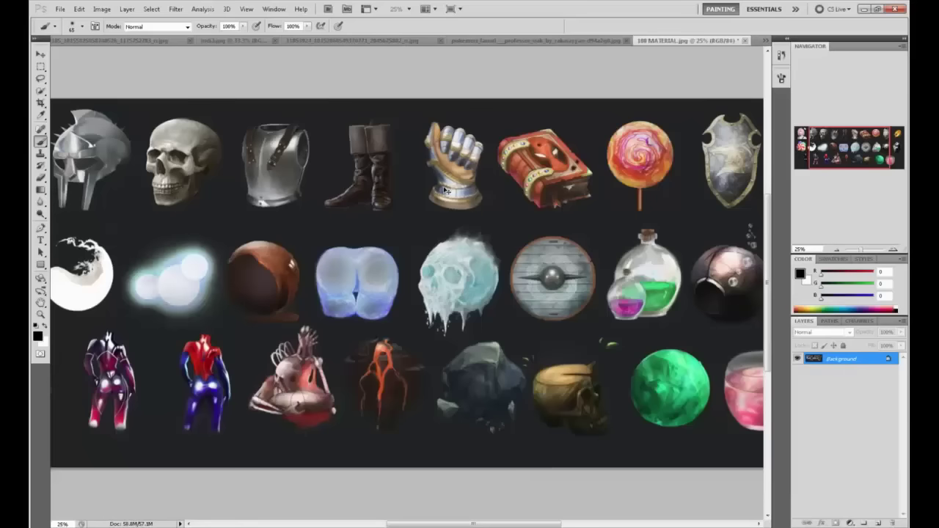
Step: Draw a freehand lasso selection around the gauntlet, red book and lollipop on the material sheet
scroll(440, 192, down, 2)
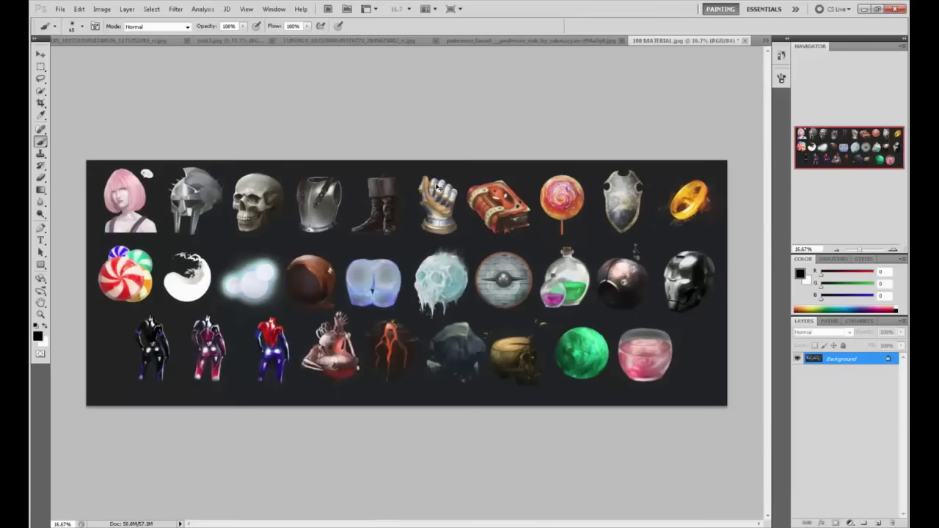
scroll(440, 192, up, 1)
key(z)
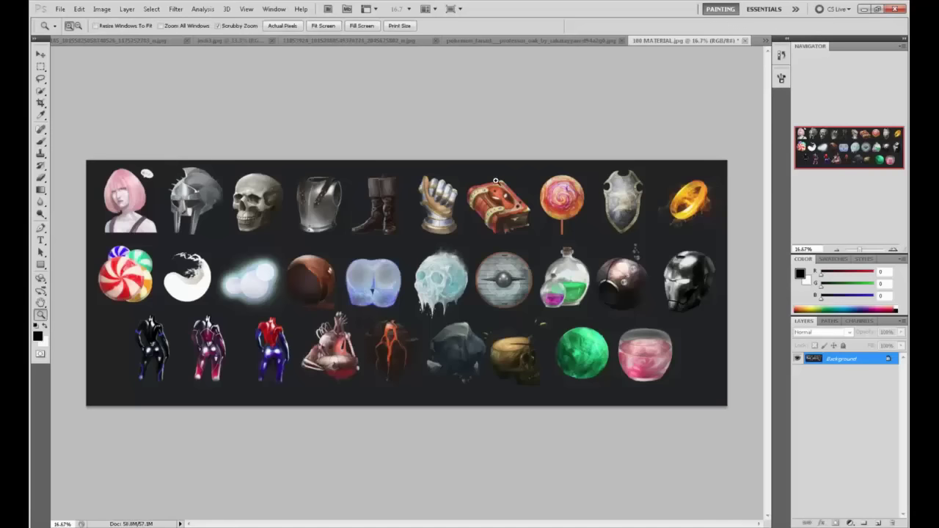
key(l)
mouse_move(519, 166)
mouse_down()
mouse_move(443, 181)
mouse_move(589, 211)
mouse_move(520, 172)
mouse_up()
Step: Turn off scrubby zoom and zoom in on the red book between the gauntlet and the lollipop
key(z)
mouse_move(433, 170)
mouse_down()
mouse_move(576, 248)
mouse_move(580, 308)
mouse_move(442, 187)
mouse_move(475, 217)
mouse_move(491, 212)
mouse_up()
click(218, 26)
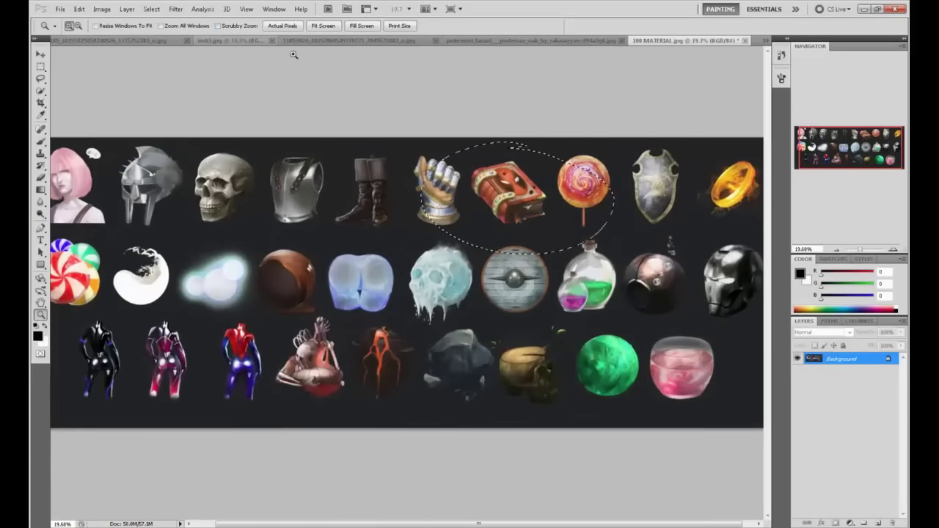
drag(471, 174, 591, 269)
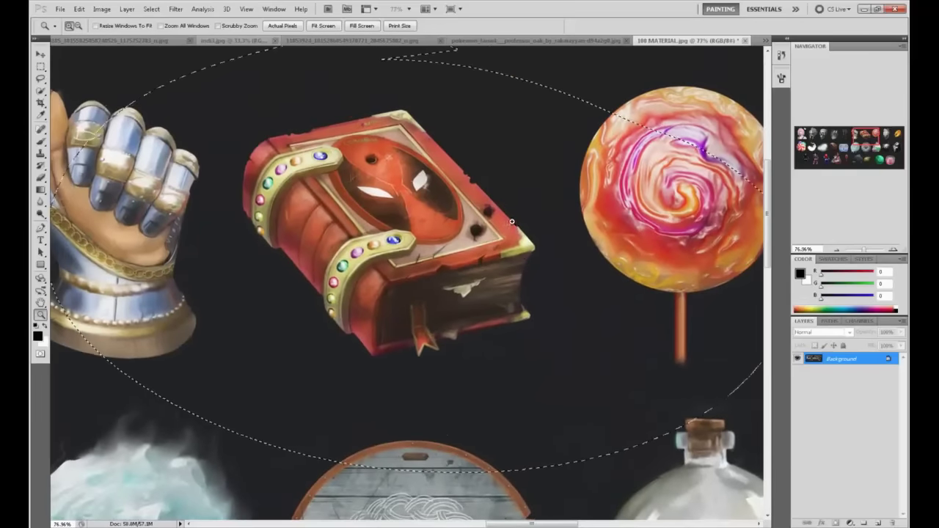
drag(506, 249, 493, 246)
Step: Clear the lasso selection around the gauntlet, book and lollipop
key(m)
right_click(412, 208)
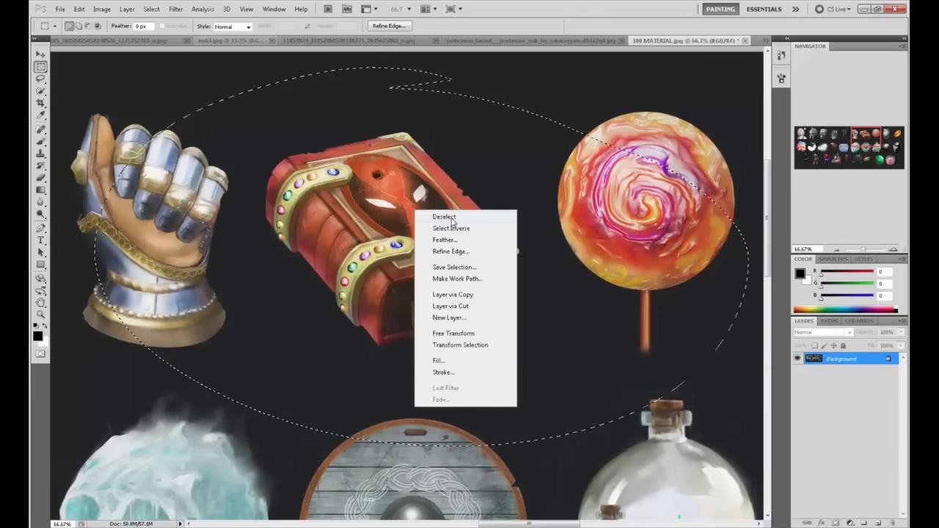
click(437, 214)
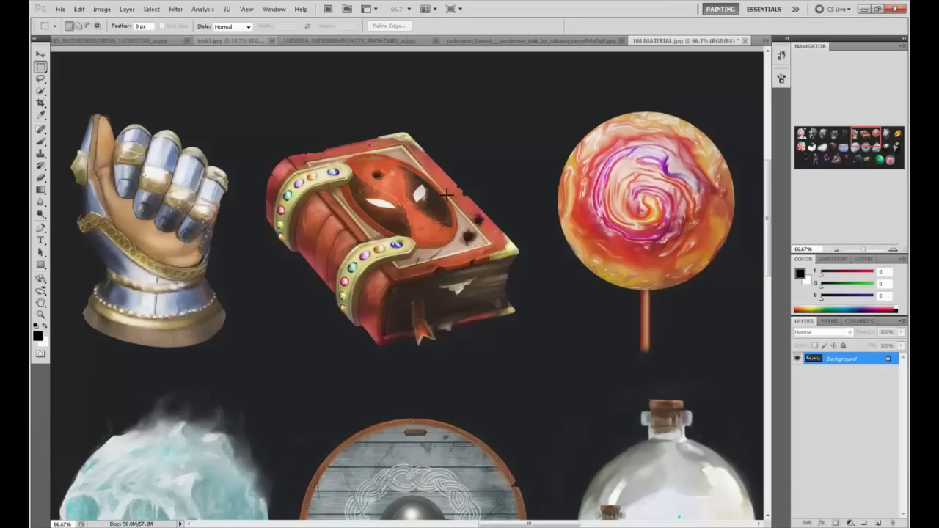
Step: Select the dark background around the painted objects with the Magic Wand
key(b)
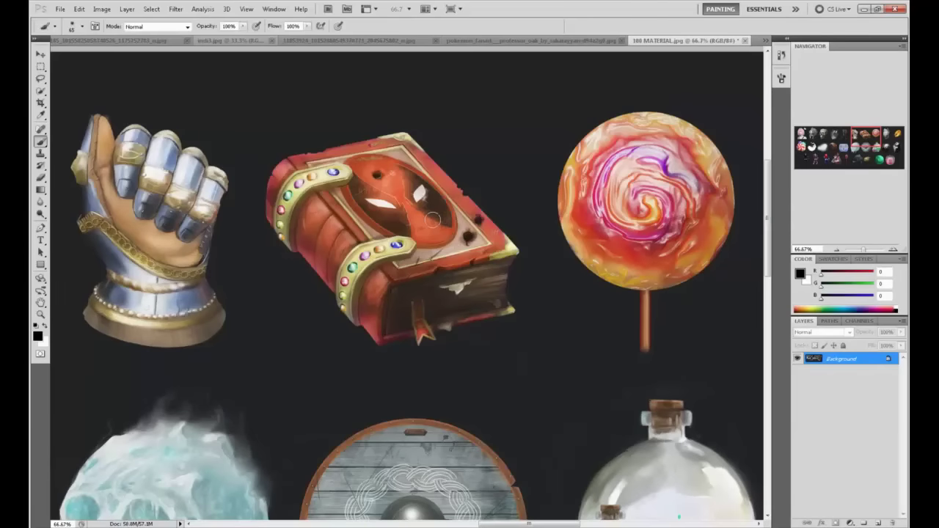
right_click(444, 182)
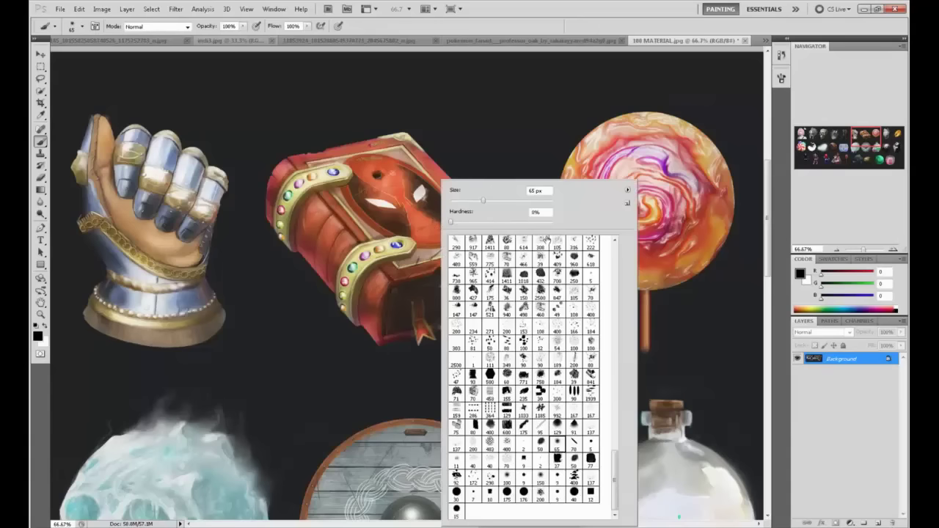
right_click(42, 80)
right_click(42, 92)
click(87, 102)
click(300, 125)
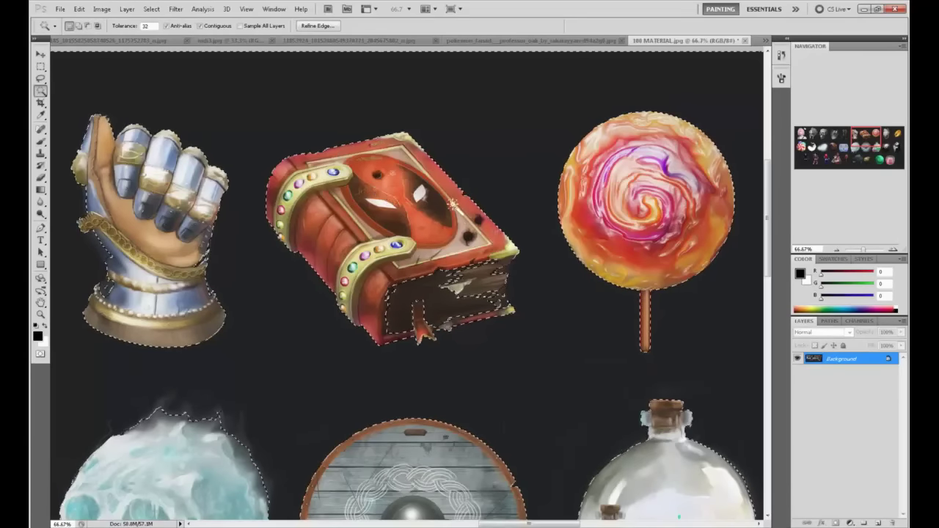
Step: Subtract the book's dark page edge from the background selection with the Lasso tool
key(l)
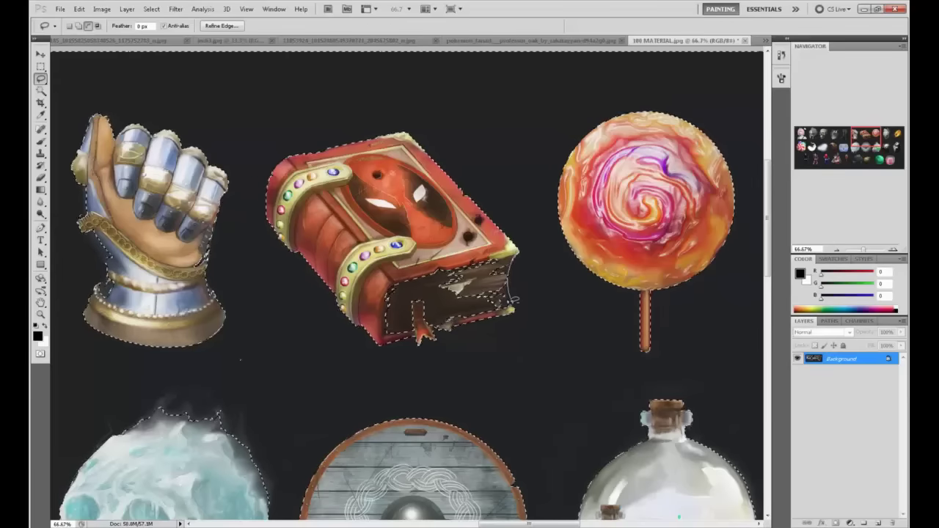
mouse_move(513, 312)
mouse_down()
mouse_move(389, 334)
mouse_move(517, 254)
mouse_up()
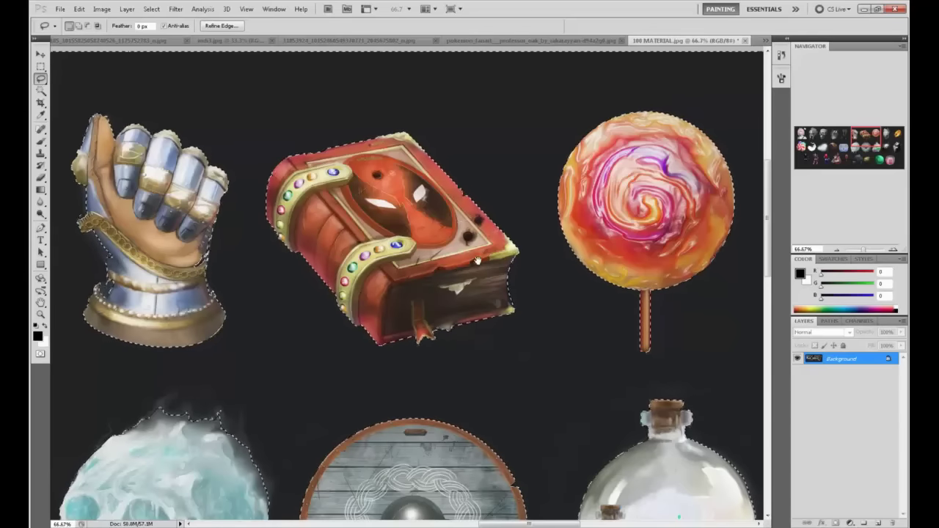
drag(454, 259, 462, 288)
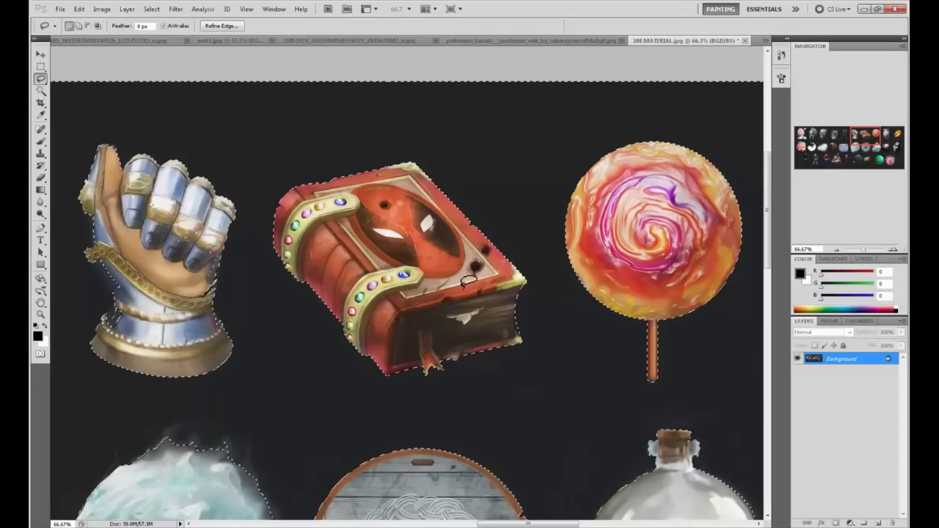
Step: Invert the selection to the painted objects and clear it
key(m)
right_click(479, 280)
click(515, 301)
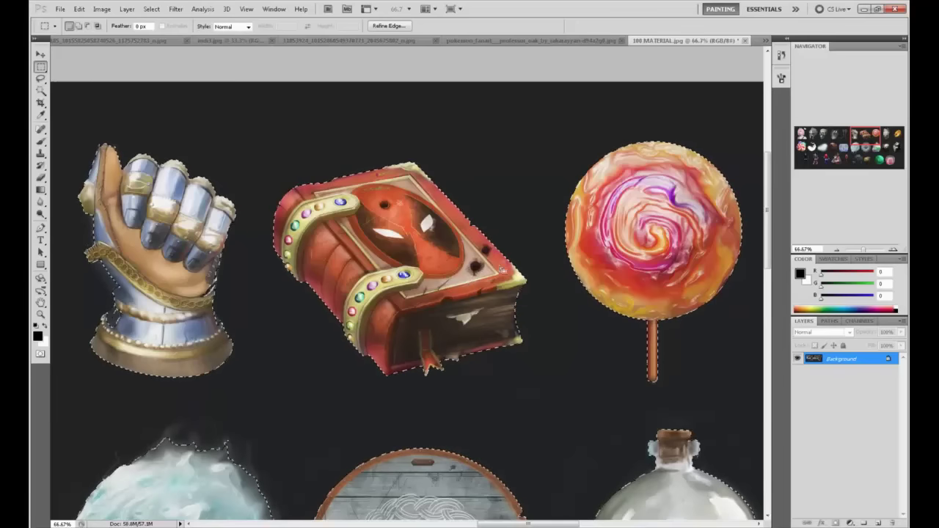
click(476, 273)
Step: Set up a 90 px brush at 18% opacity with dark brown sampled from the book's pages, and add a new layer
key(b)
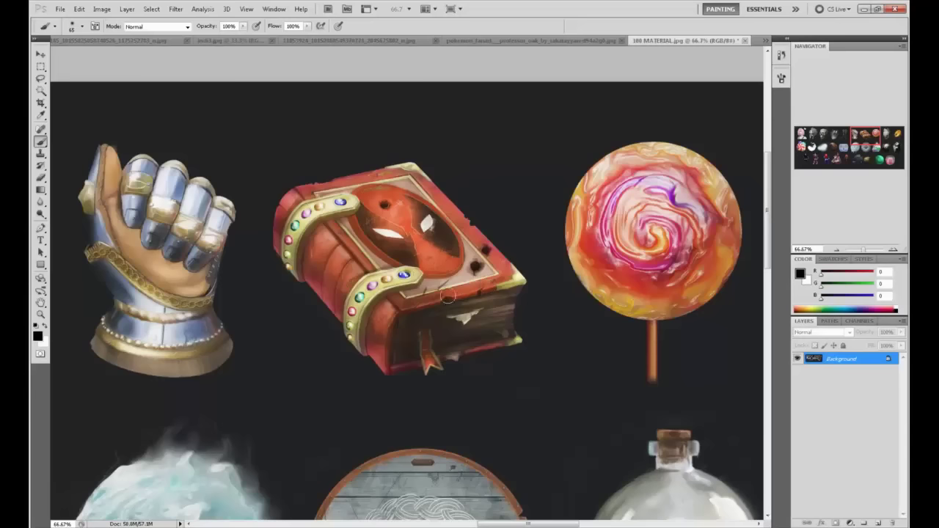
alt+click(452, 328)
key(])
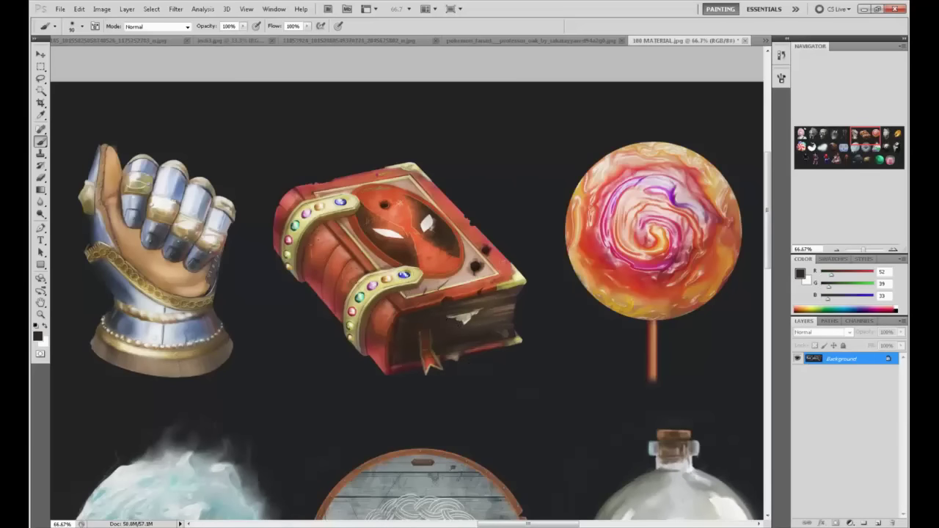
key(bracketright)
key(bracketright)
click(242, 26)
drag(219, 36, 199, 36)
click(879, 522)
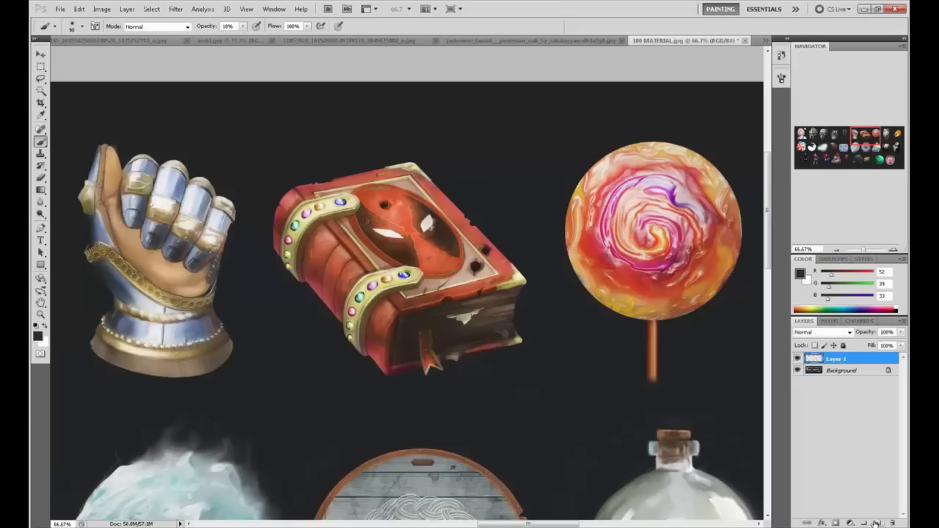
Step: Paint soft dark shading over the book's red spine between and beside the two gold straps
mouse_move(267, 244)
mouse_down()
mouse_move(305, 233)
mouse_move(347, 276)
mouse_move(353, 301)
mouse_up()
mouse_move(323, 231)
mouse_down()
mouse_move(352, 272)
mouse_move(328, 274)
mouse_up()
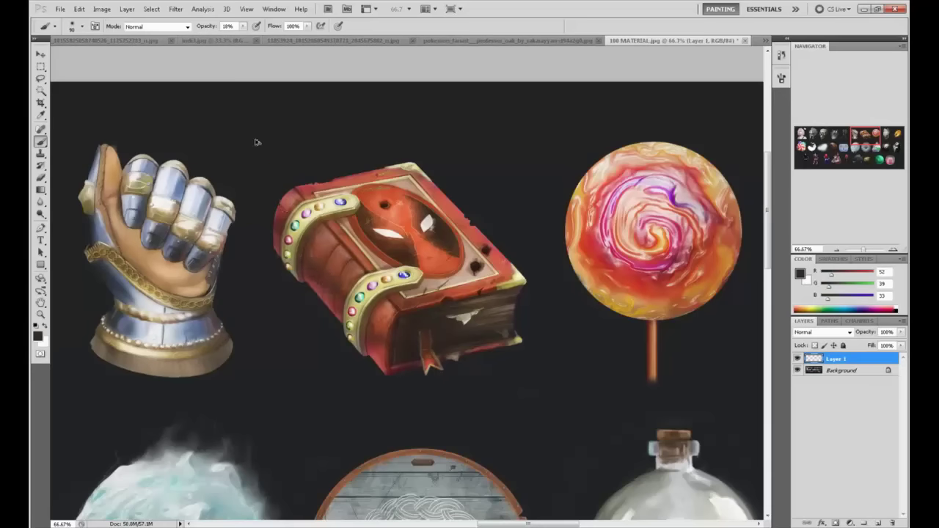
drag(279, 198, 290, 196)
mouse_move(373, 299)
mouse_down()
mouse_move(389, 315)
mouse_move(384, 324)
mouse_up()
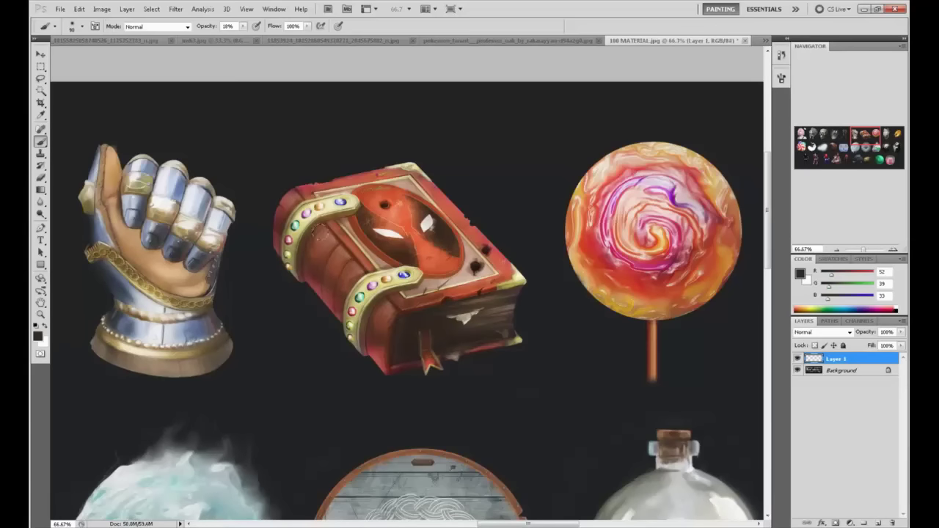
drag(327, 234, 347, 261)
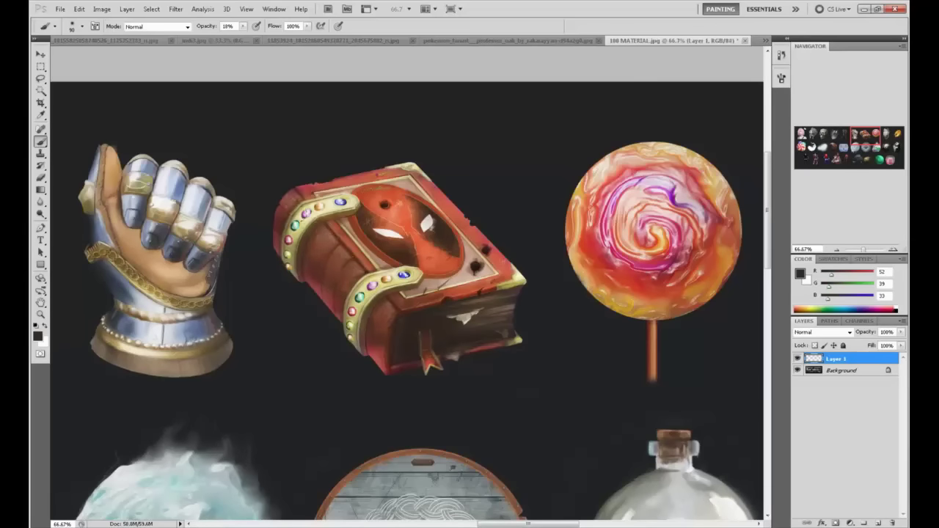
Step: Sample a brown from the upper gold strap area and darken the side of the lower gold strap
alt+click(314, 223)
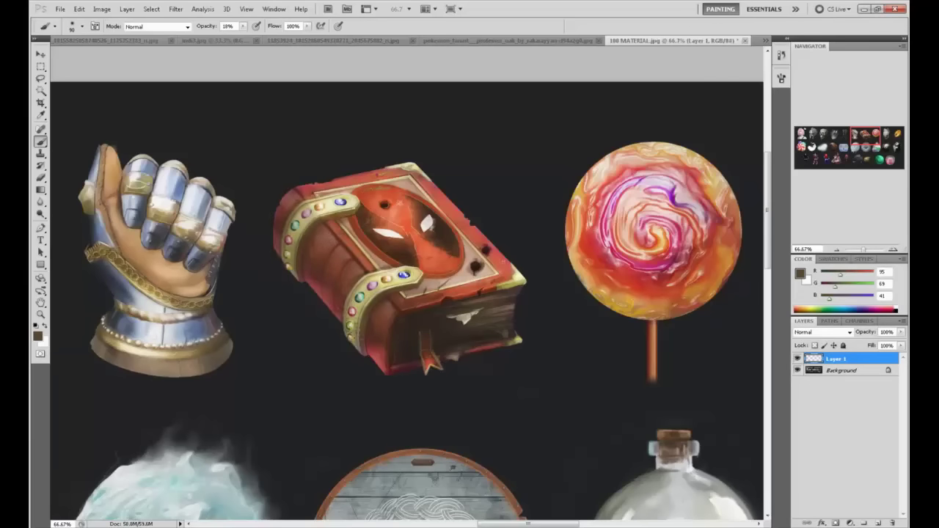
drag(361, 299, 349, 338)
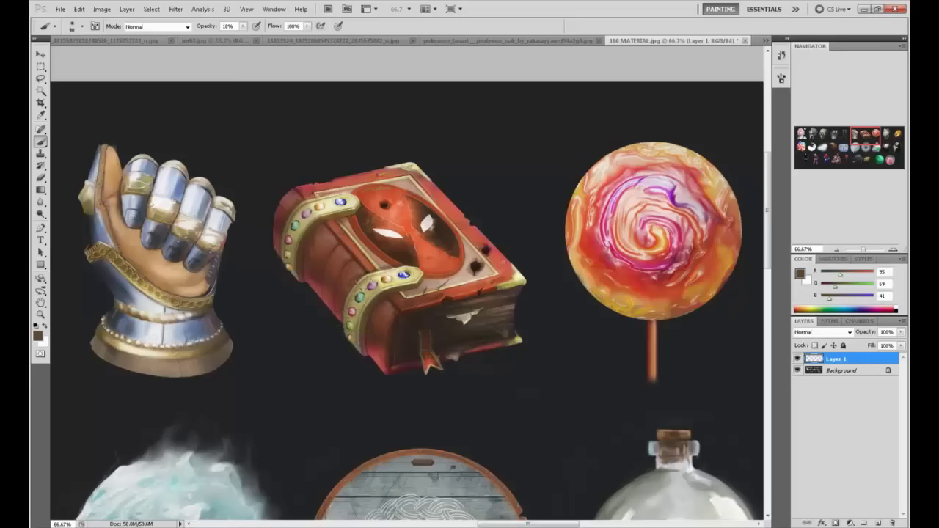
drag(377, 279, 352, 327)
drag(362, 279, 348, 320)
Step: Sample dark brown from the page edge and shade the pages and upper strap with a 300 px brush
alt+click(444, 324)
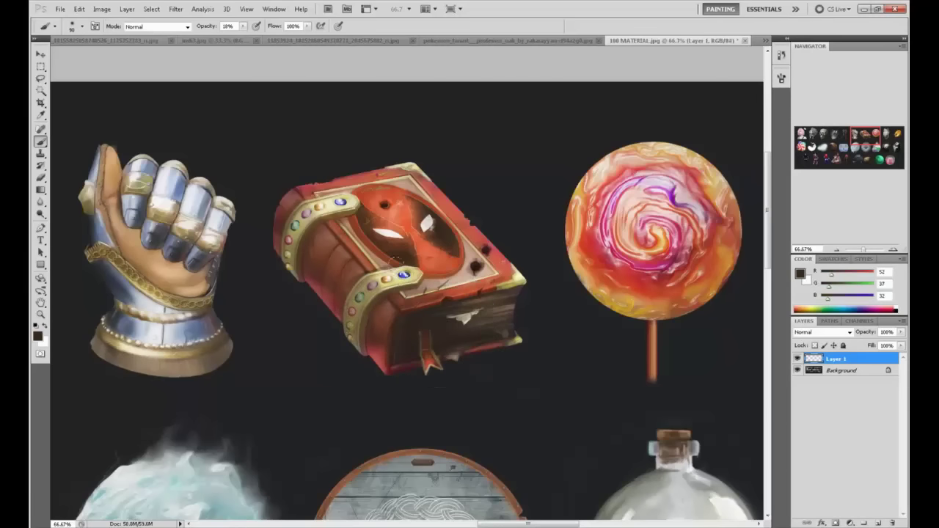
key(bracketright)
mouse_move(490, 305)
mouse_down()
mouse_move(452, 323)
mouse_move(440, 317)
mouse_up()
drag(309, 236, 294, 209)
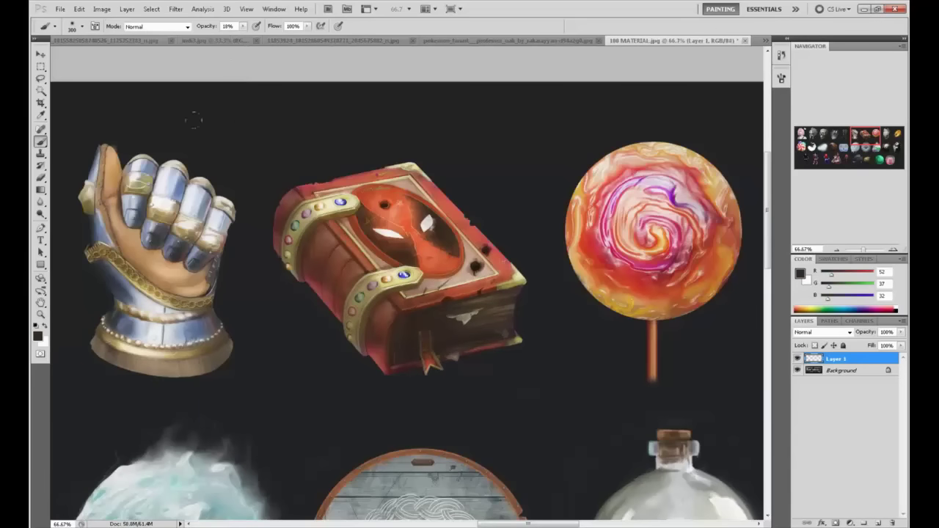
Step: Set the Sponge tool to Saturate mode with a 125 px brush and merge the shading layer into the background
click(41, 215)
click(81, 236)
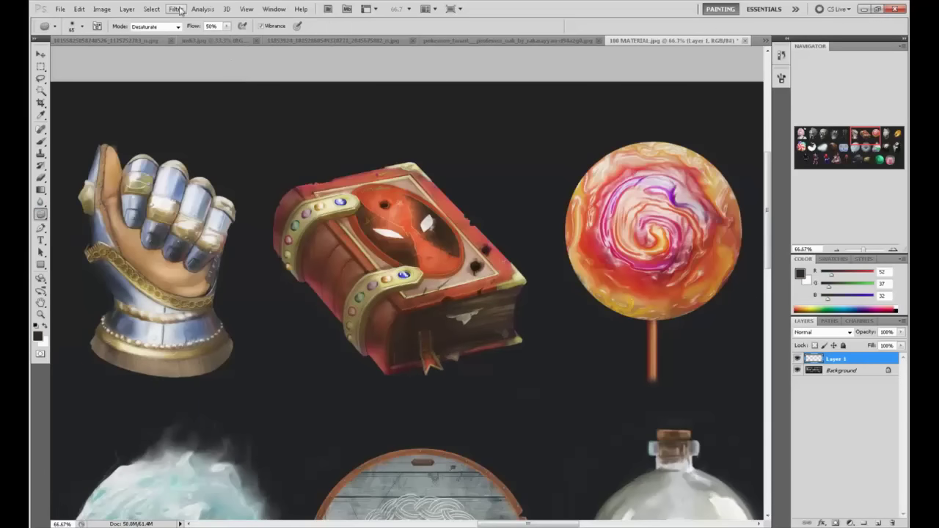
click(163, 26)
click(156, 42)
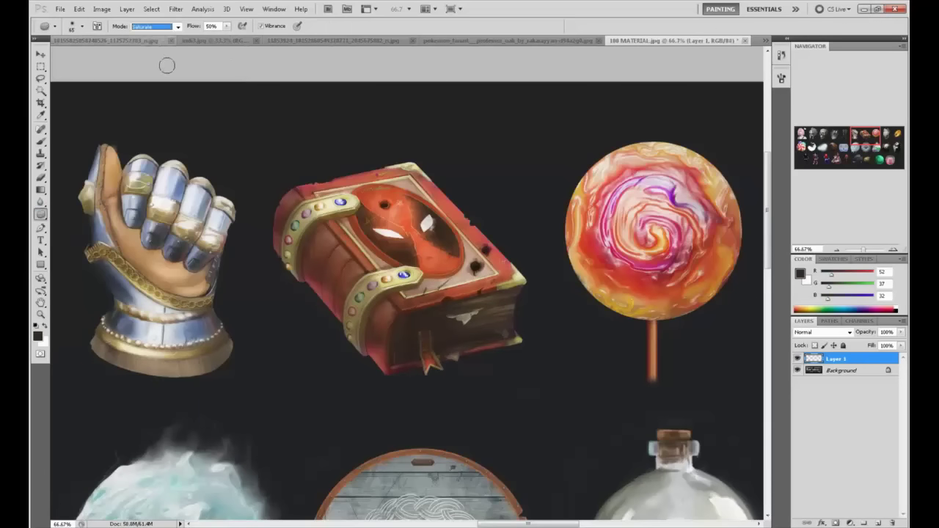
key(bracketright)
key(bracketright)
key(bracketright)
key(bracketright)
key(bracketright)
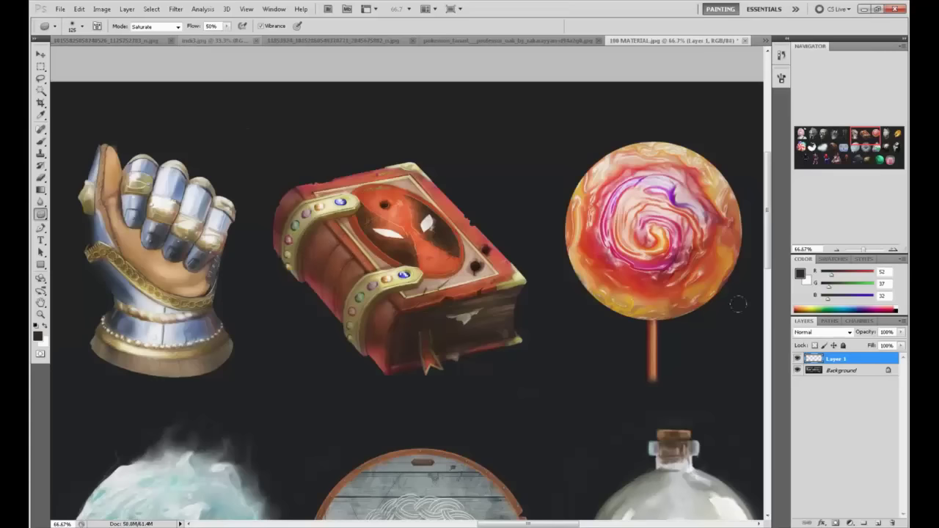
right_click(862, 363)
click(852, 339)
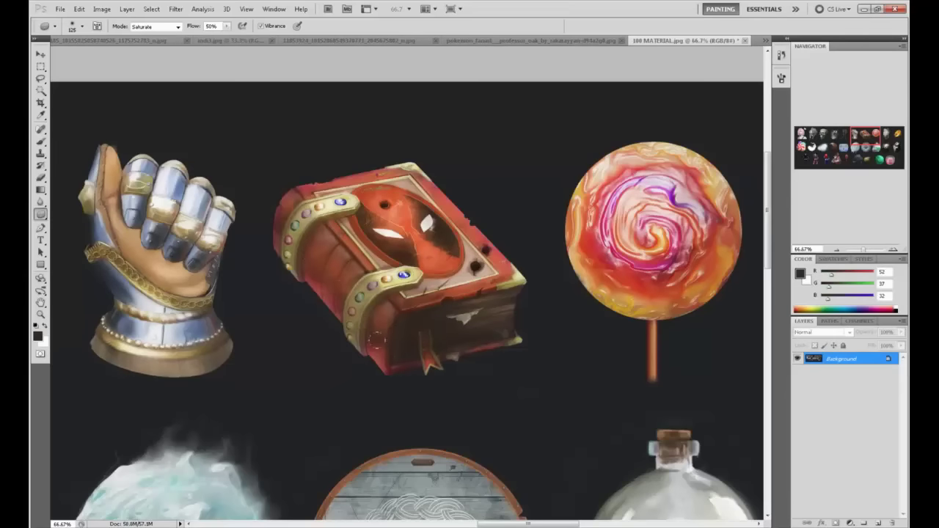
Step: Lighten the book's page edge with greyish beige sampled from its torn patch, using a soft brush of 150 to 175 px
key(b)
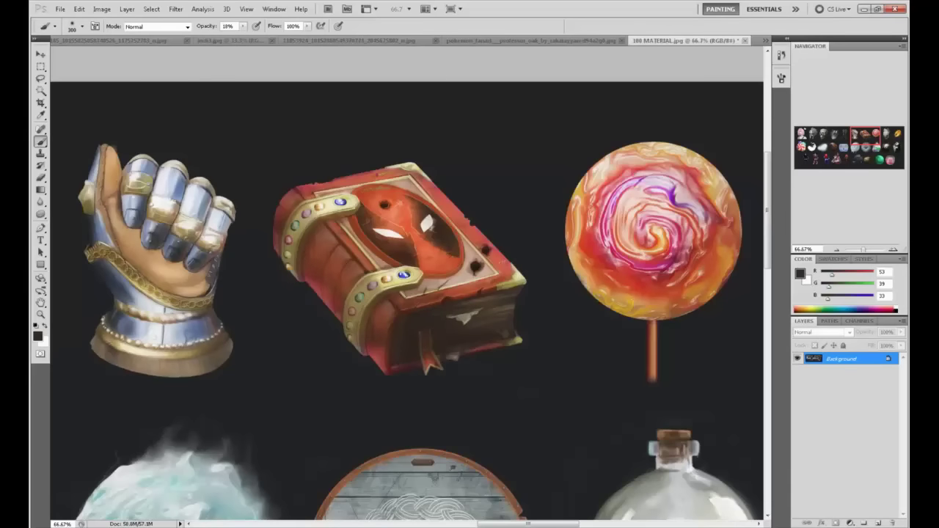
alt+click(467, 319)
key(bracketleft)
key(bracketleft)
key(bracketleft)
key(bracketleft)
key(bracketleft)
key(bracketleft)
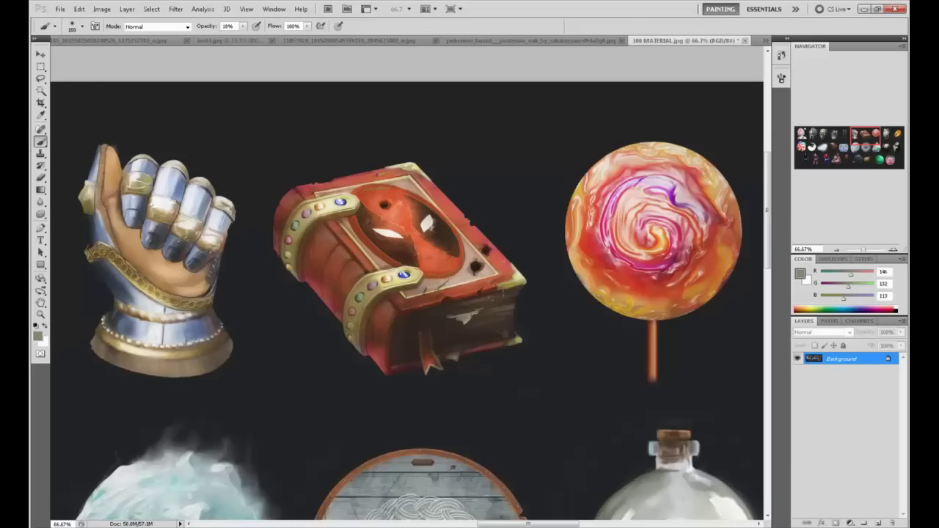
mouse_move(511, 292)
mouse_down()
mouse_move(433, 311)
mouse_move(399, 353)
mouse_move(430, 315)
mouse_move(453, 323)
mouse_move(511, 313)
mouse_up()
key(bracketright)
key(bracketright)
key(bracketright)
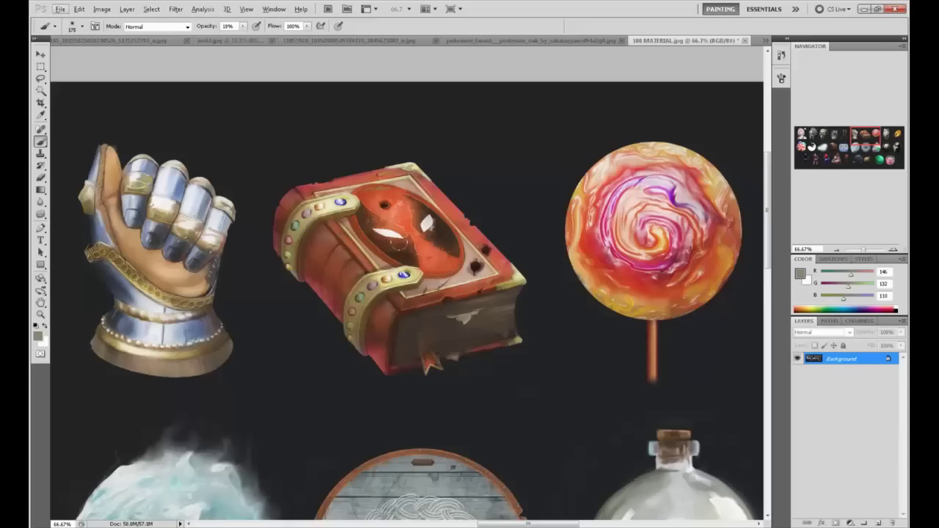
right_click(426, 182)
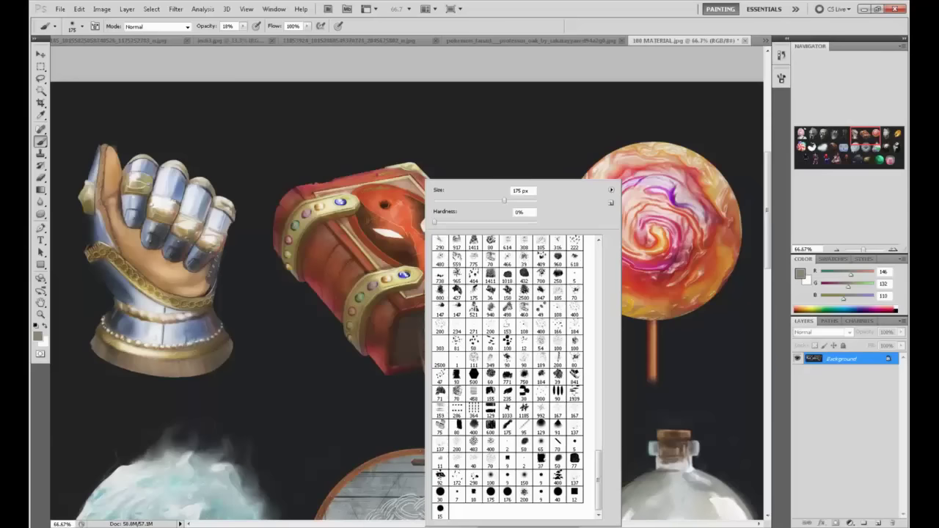
click(336, 162)
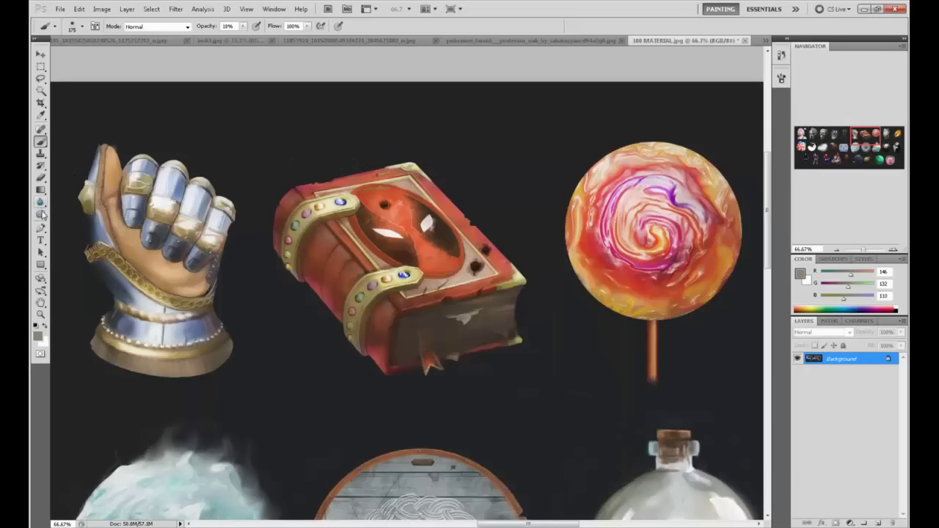
Step: Set the Dodge tool to Highlights with a 10 px brush and brighten the green gem on the upper gold strap
drag(41, 214, 63, 214)
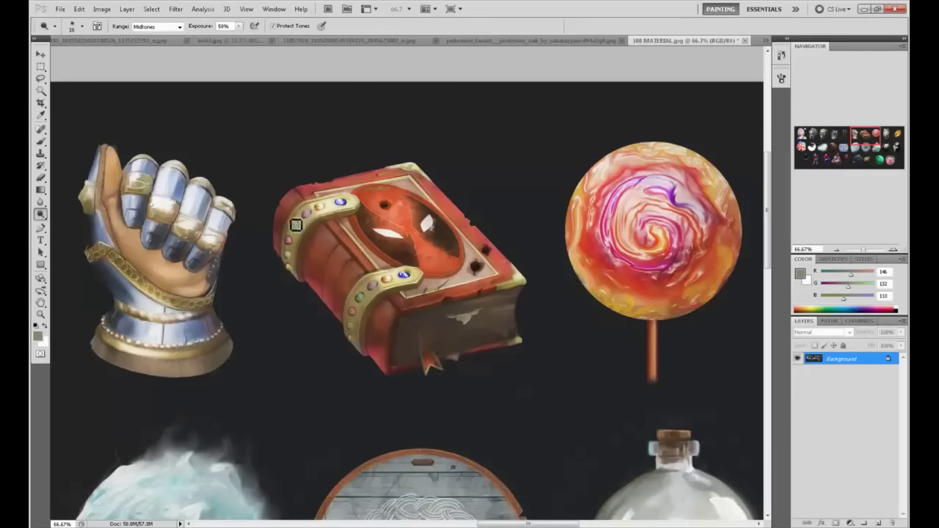
key(bracketleft)
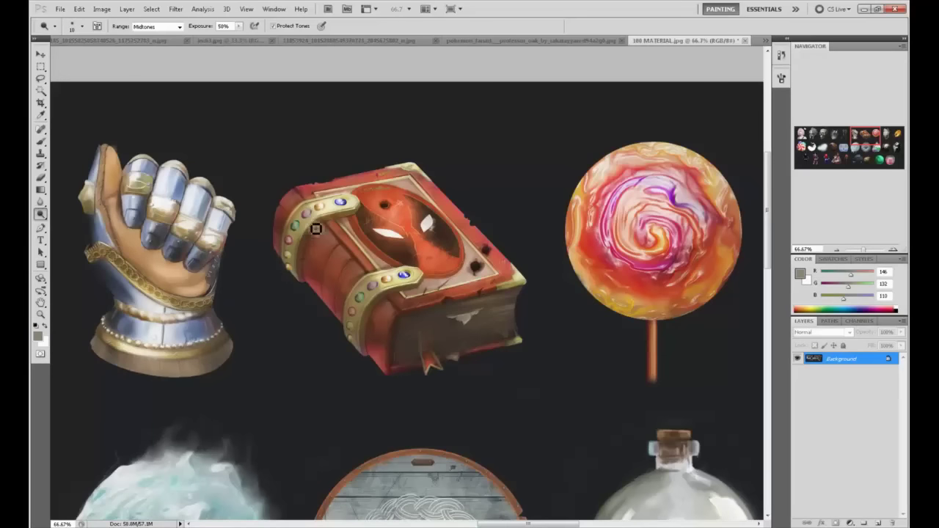
click(162, 26)
click(165, 52)
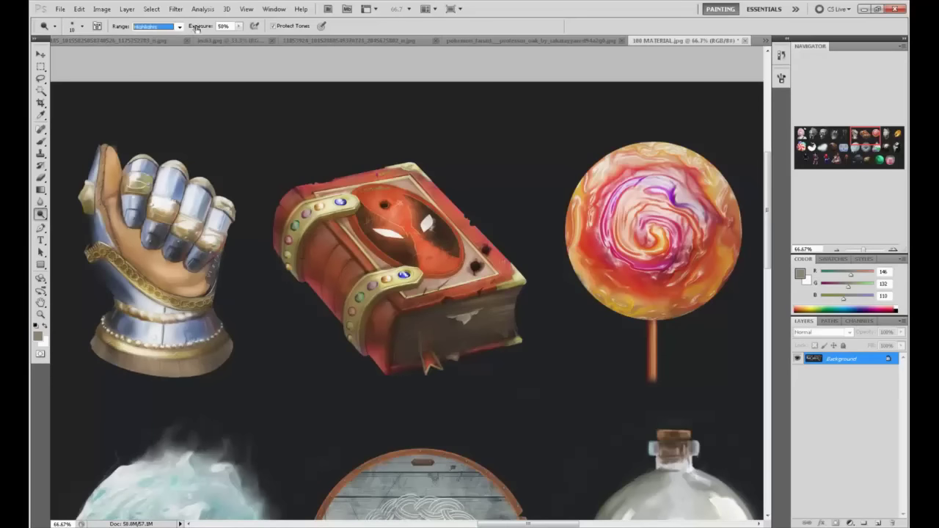
click(297, 224)
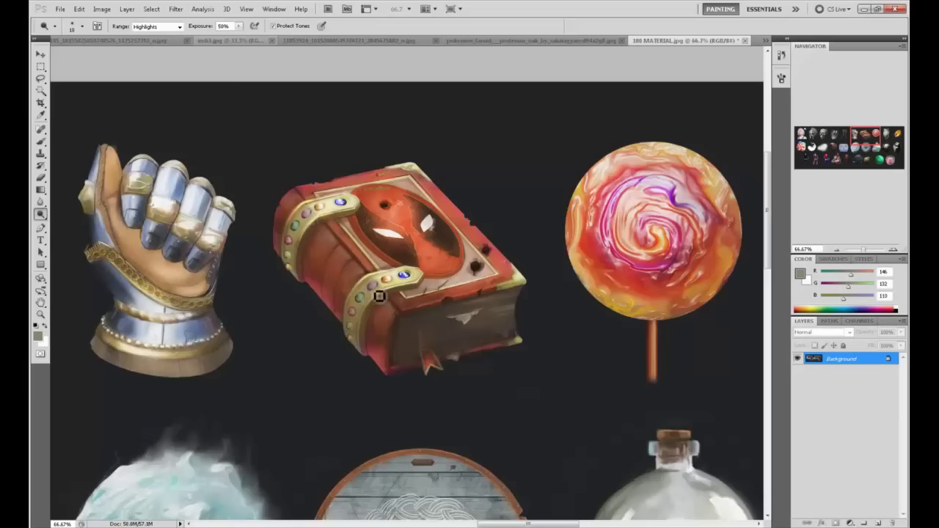
mouse_move(379, 297)
mouse_down()
mouse_move(377, 290)
mouse_move(356, 339)
mouse_up()
key(ctrl+z)
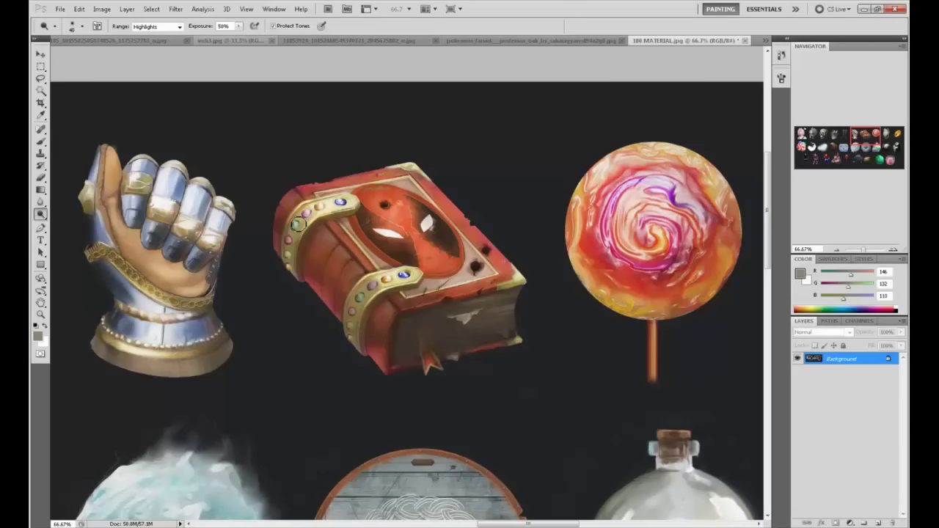
Step: Dodge the red gem on the lower strap and the red and yellow gems near the end of the upper strap
key([)
click(352, 311)
click(352, 312)
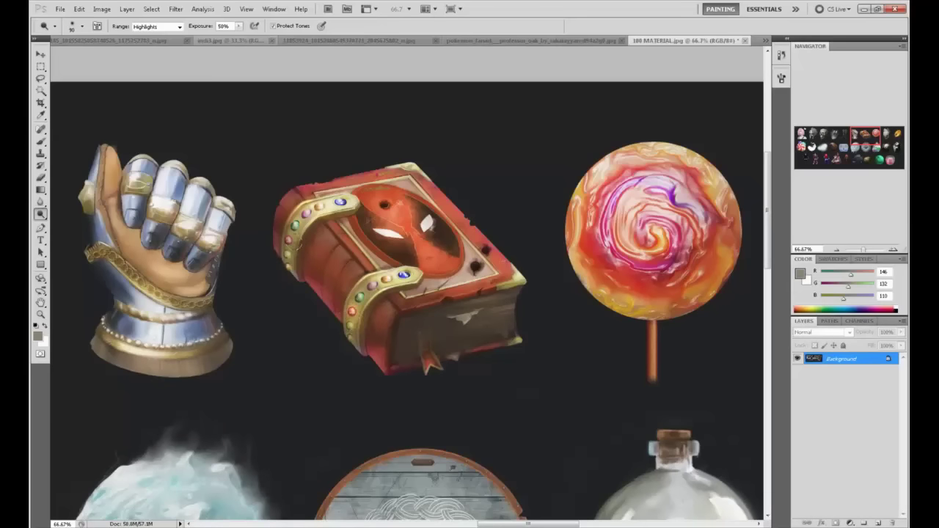
key([)
key([)
click(289, 241)
click(288, 254)
Step: Sample the dark background grey and shade the book's bottom edge and page block with a soft 250 px brush
key(])
key(])
key(])
key(])
key(])
key(])
key(])
key(])
key(])
key(])
key(b)
alt+click(284, 156)
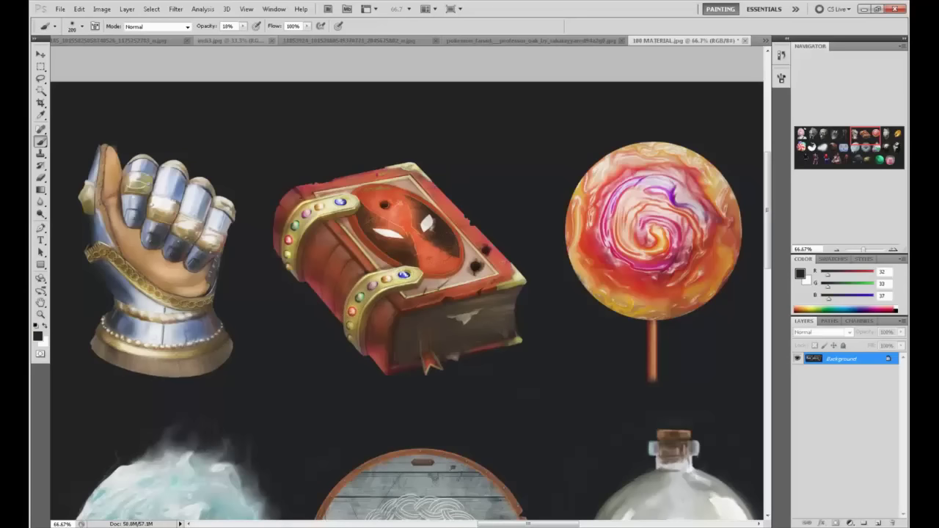
key(bracketleft)
key(bracketleft)
key(bracketleft)
drag(363, 364, 377, 365)
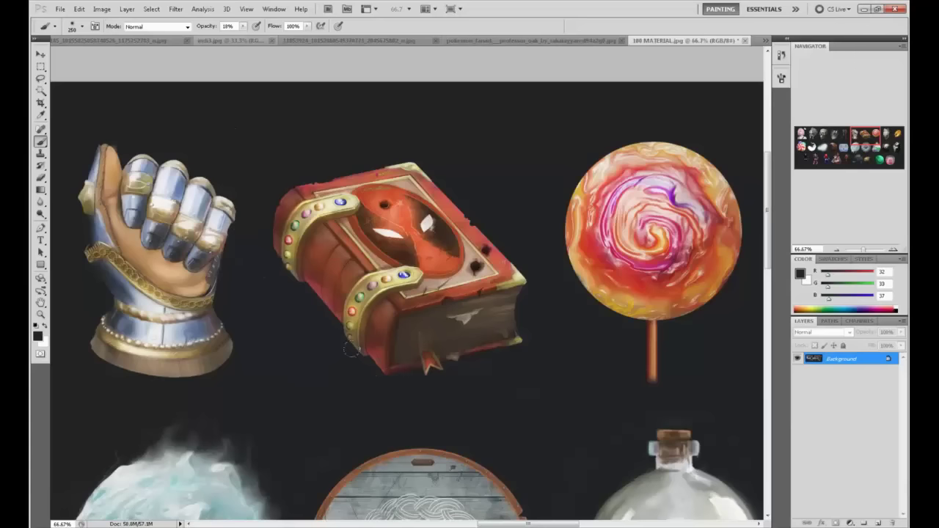
drag(436, 369, 447, 360)
drag(510, 308, 466, 317)
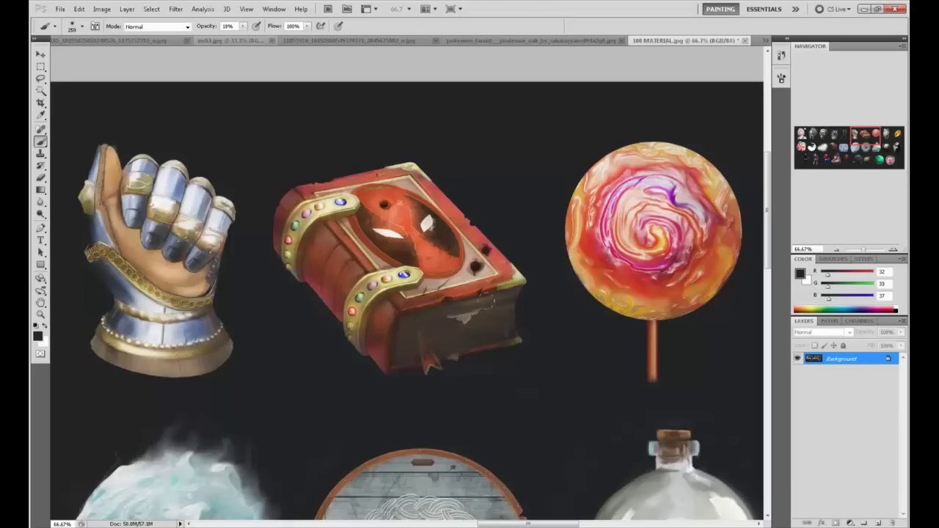
Step: Shade both gold straps and the gauntlet's outer finger edge with the dark grey, using a 150 px brush
key(bracketleft)
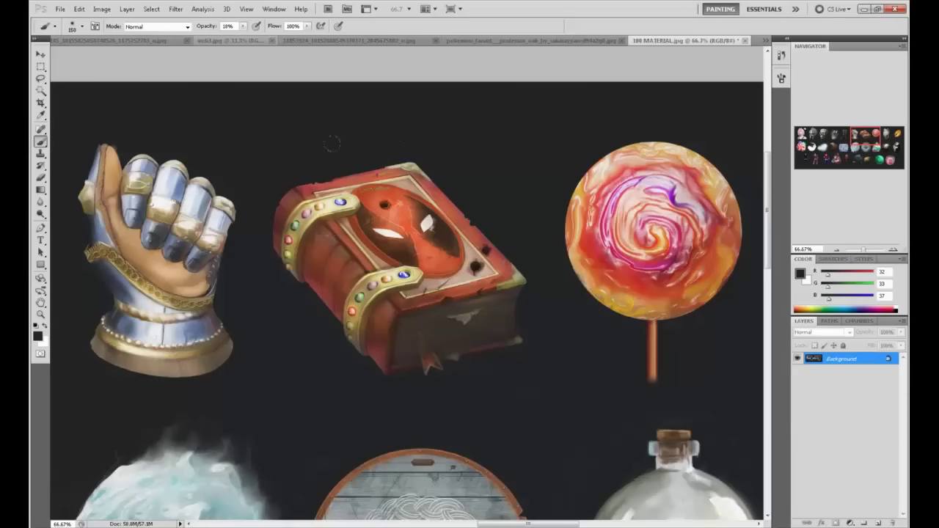
drag(347, 326, 354, 338)
drag(289, 241, 291, 265)
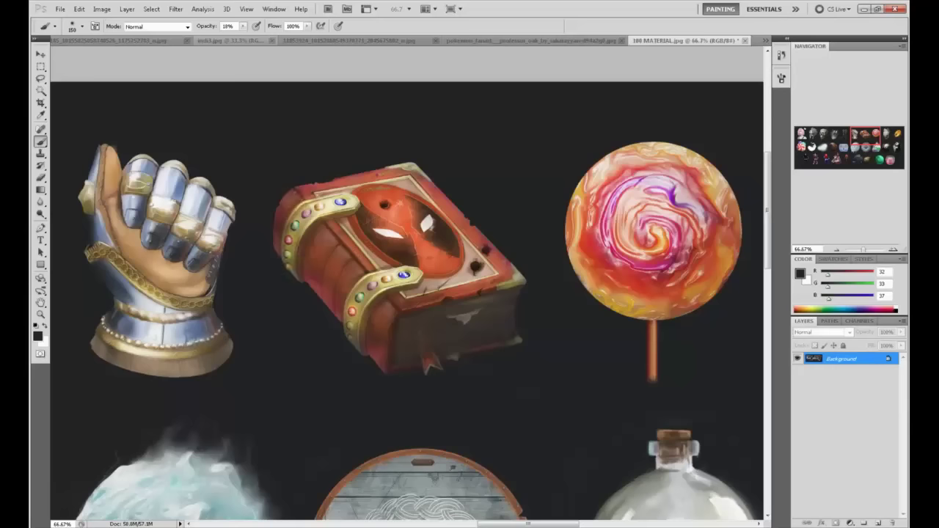
drag(372, 283, 365, 303)
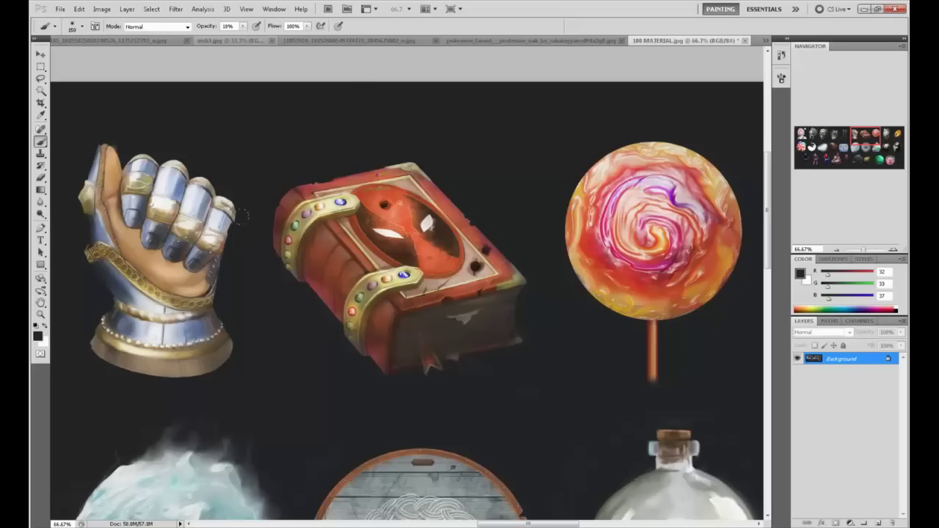
drag(239, 207, 229, 226)
Step: Dodge the highlights along the spine's lower edge and bottom corner into a red glow, using a soft brush of 250 to 150 px
click(41, 214)
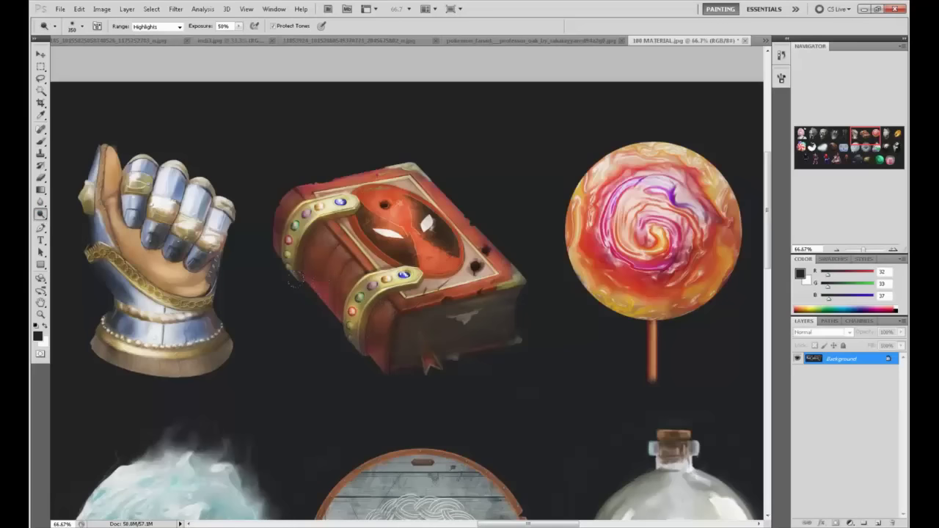
drag(295, 277, 315, 307)
drag(367, 360, 378, 354)
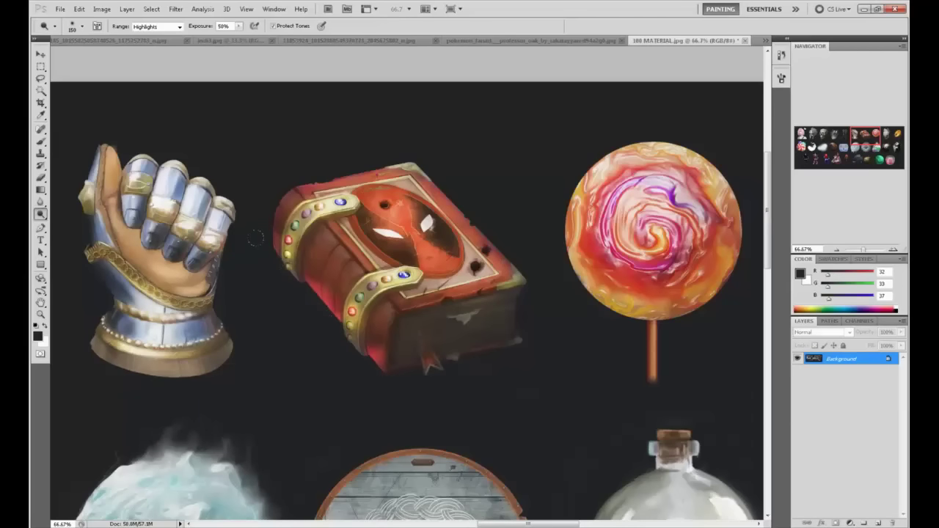
drag(364, 360, 373, 369)
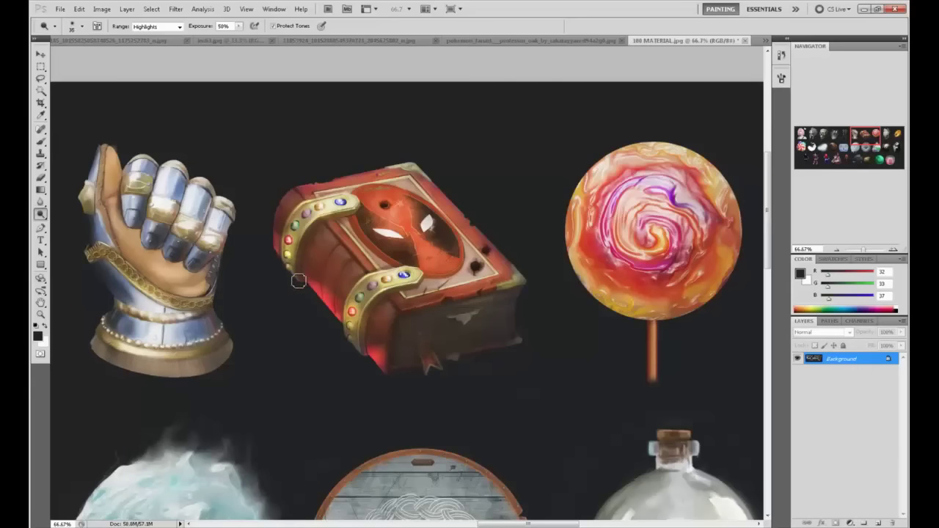
Step: Brighten the spine edge beside the upper strap and the end of the lower strap with a small Dodge brush
key(bracketleft)
key(bracketleft)
key(bracketleft)
key(bracketleft)
key(bracketleft)
mouse_move(304, 289)
mouse_down()
mouse_move(291, 239)
mouse_move(289, 260)
mouse_up()
key(bracketright)
mouse_move(353, 323)
mouse_down()
mouse_move(351, 349)
mouse_move(350, 328)
mouse_move(369, 365)
mouse_move(365, 338)
mouse_up()
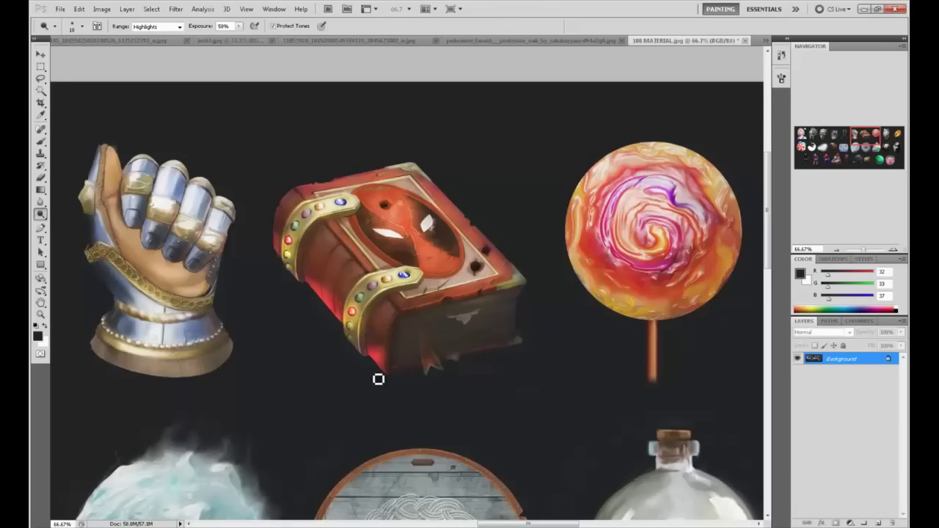
Step: Lower the Dodge exposure to 31% and brighten the edge of the lower gold strap with a 25 px brush
key(bracketright)
key(bracketright)
key(bracketright)
key(bracketleft)
key(bracketleft)
key(bracketleft)
key(ctrl+plus)
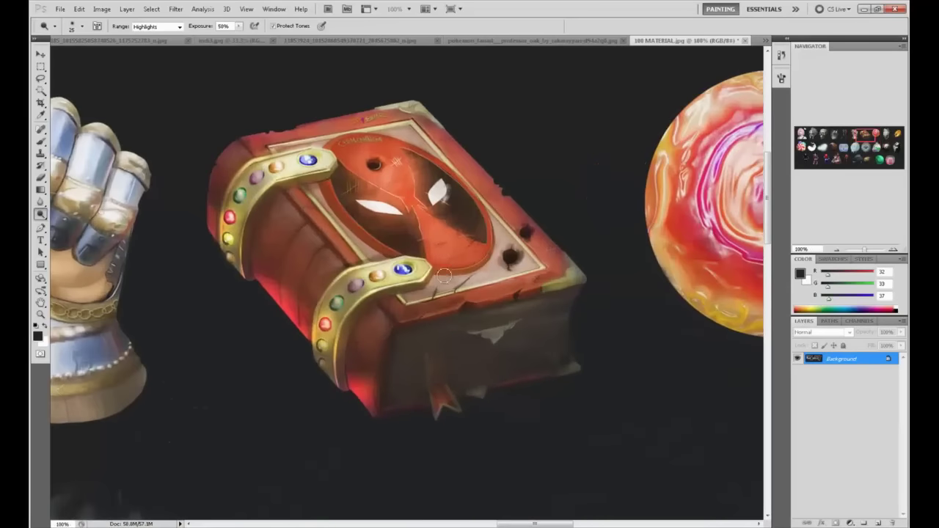
key(bracketleft)
drag(239, 27, 227, 36)
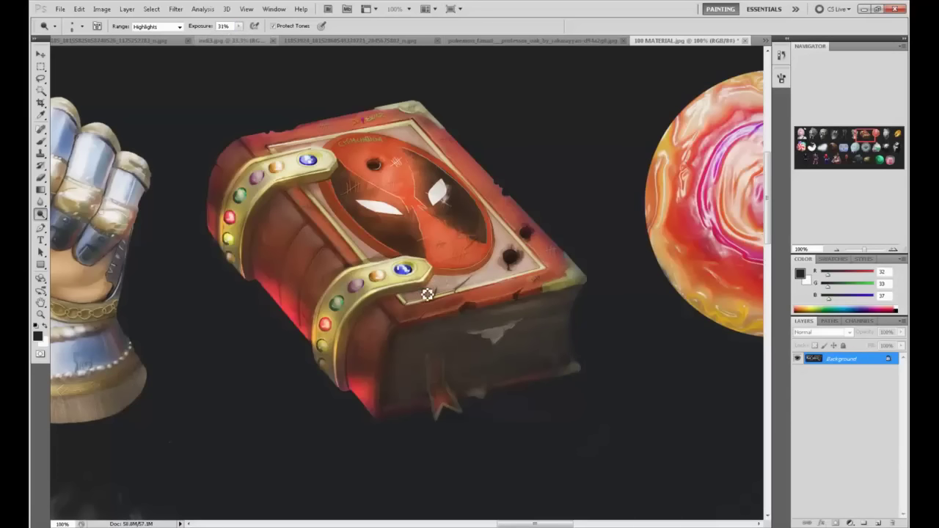
key(bracketleft)
key(bracketright)
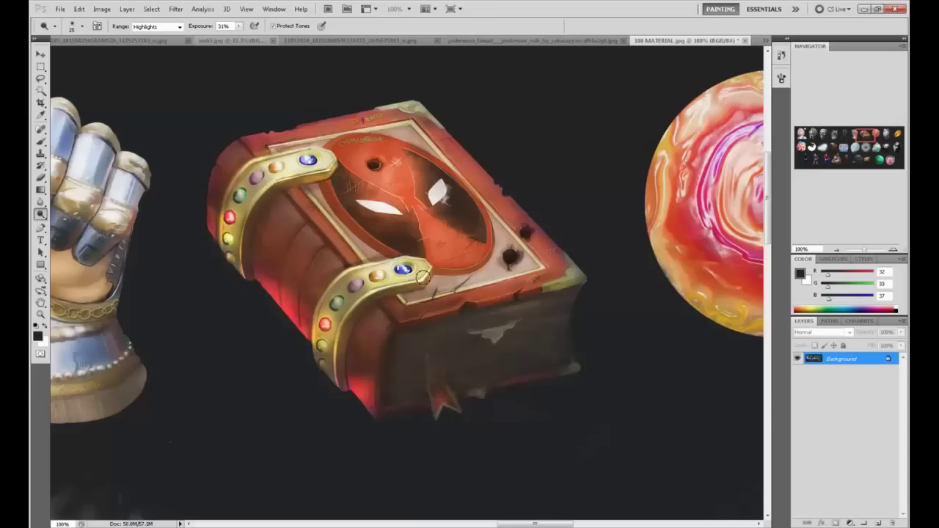
drag(428, 282, 356, 312)
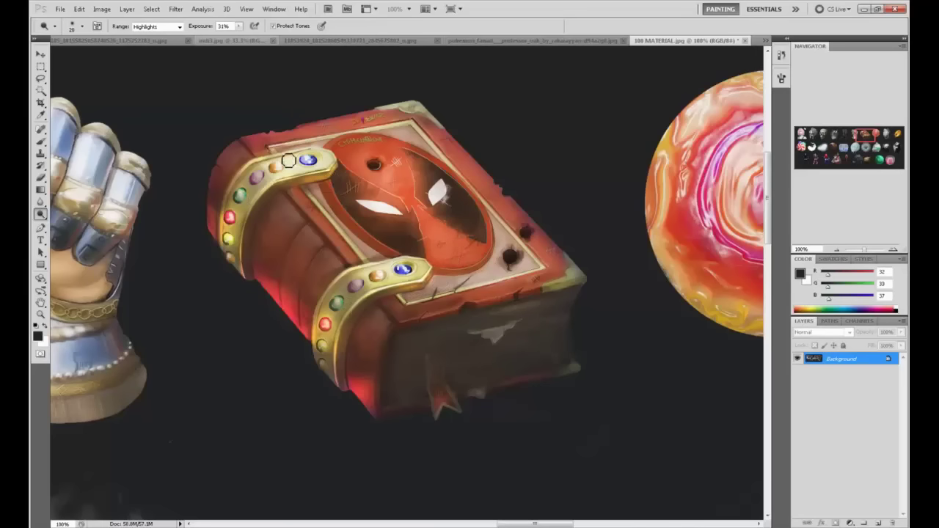
Step: Switch to the Polygonal Lasso tool and start an outline at the upper corner of the book's spine
key(l)
drag(41, 78, 63, 88)
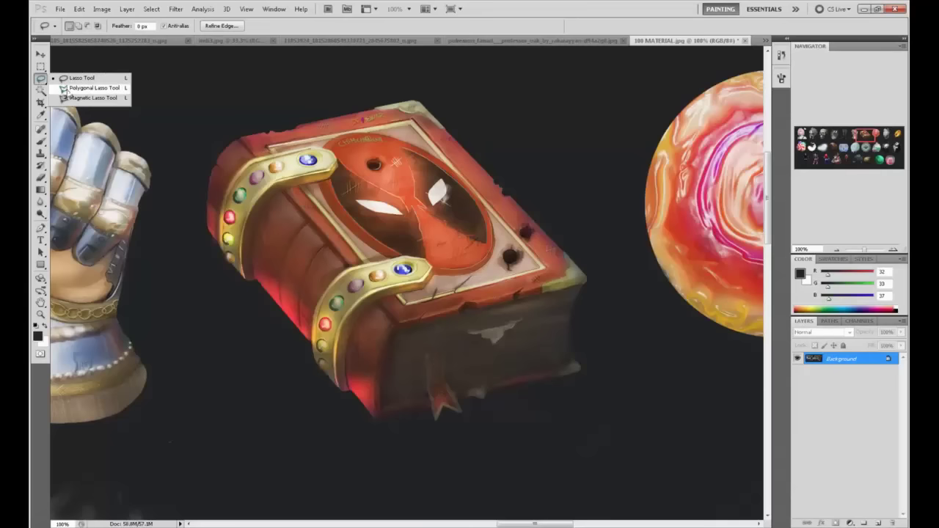
click(67, 89)
click(244, 147)
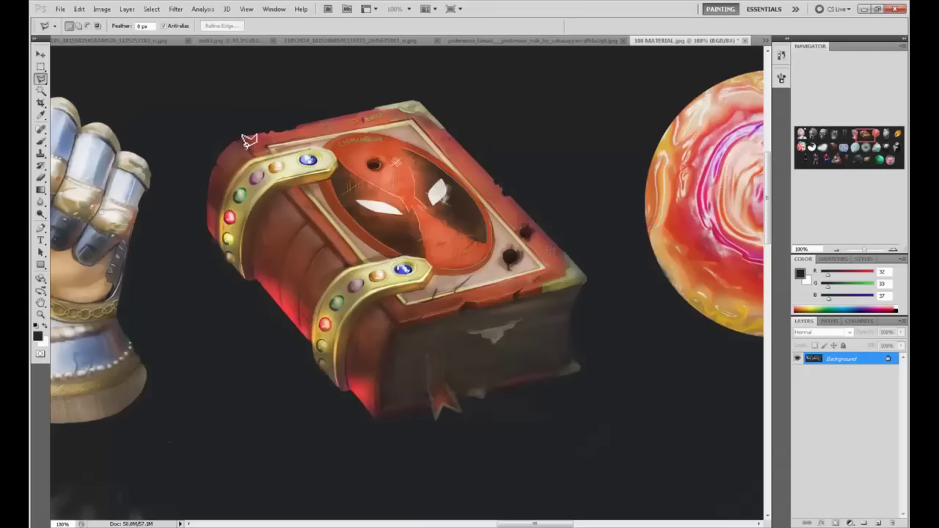
key(m)
right_click(361, 204)
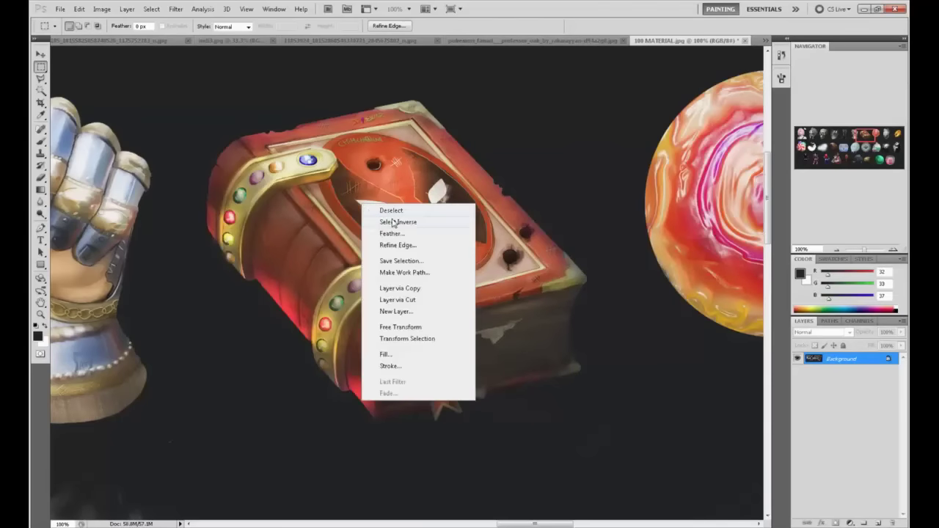
click(393, 213)
right_click(381, 209)
key(ctrl+alt+z)
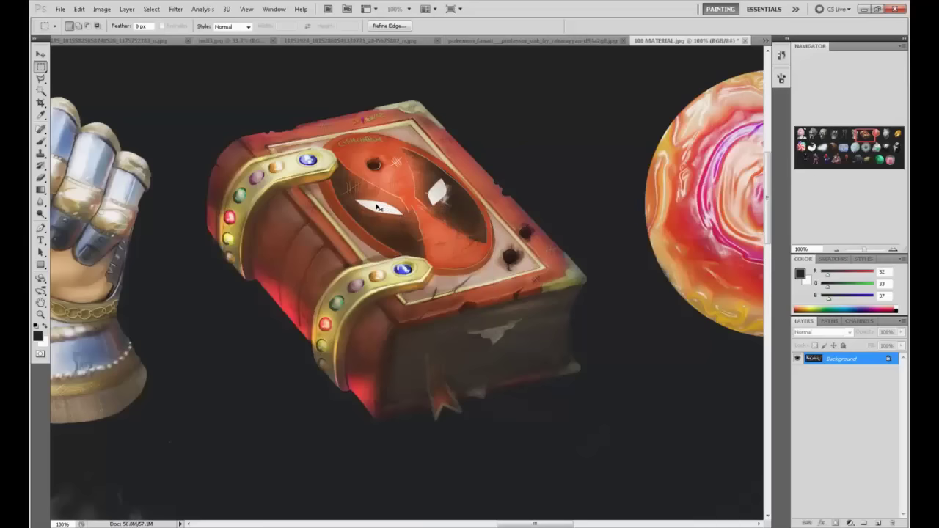
key(ctrl+shift+d)
key(l)
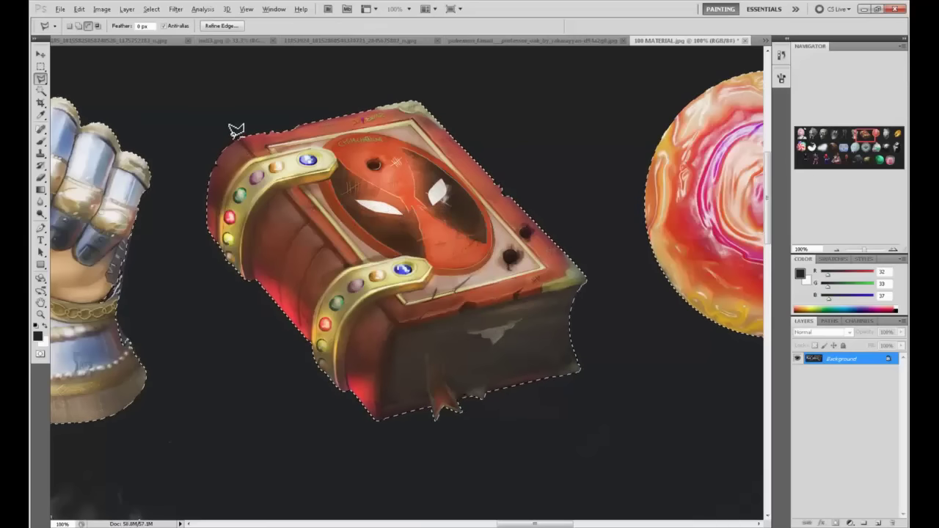
key(ctrl+d)
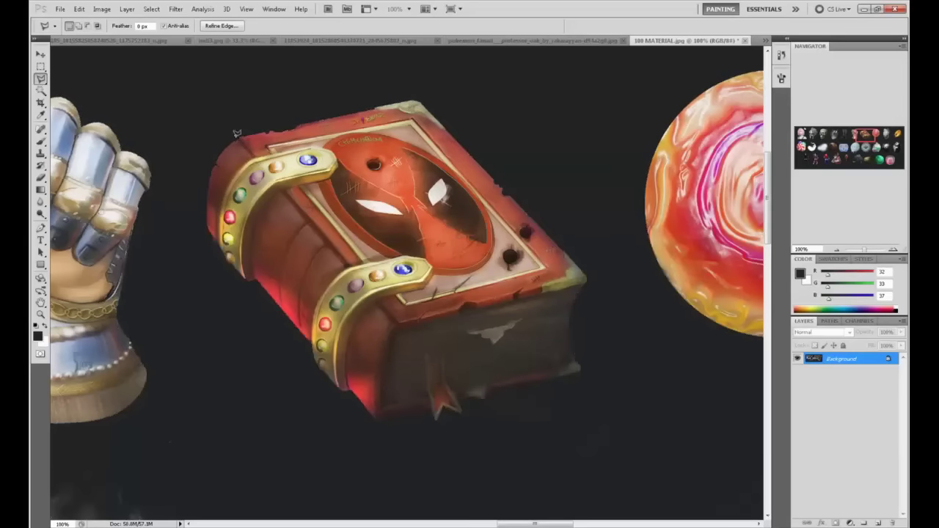
Step: Restore the previous selection of the painted objects and subtract the book's spine and page block, keeping its front cover selected
key(ctrl+shift+d)
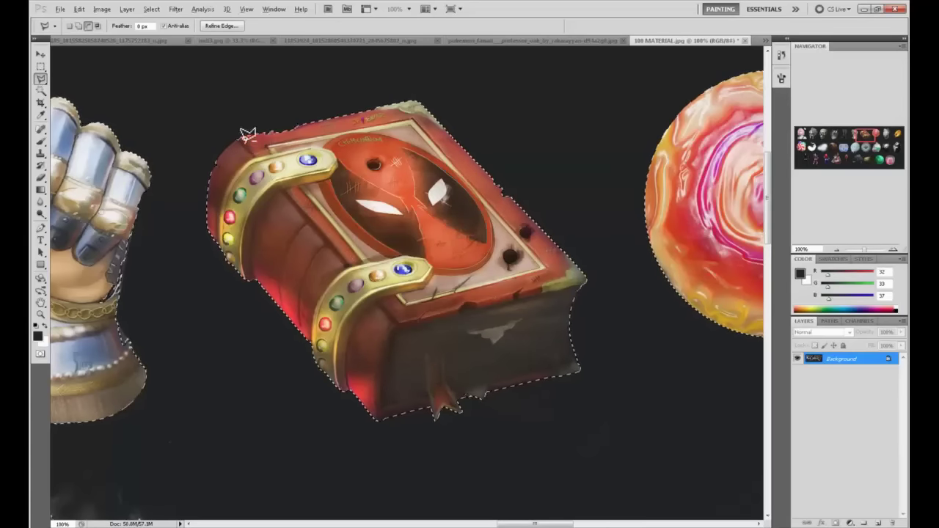
click(240, 137)
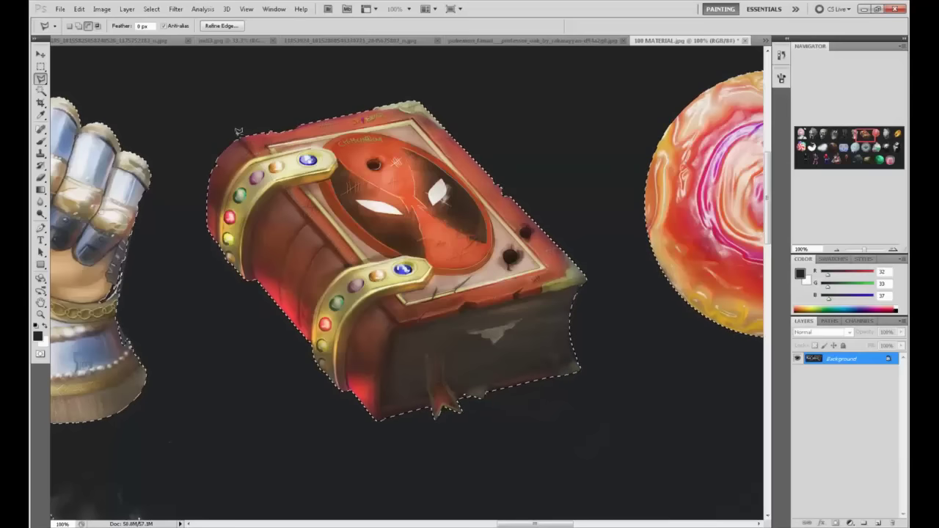
click(396, 321)
click(587, 277)
click(629, 337)
click(602, 415)
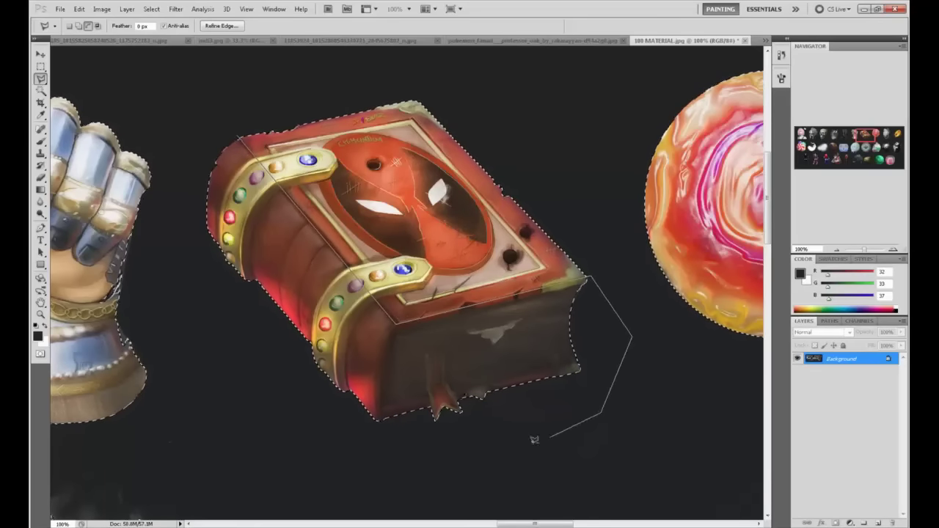
click(521, 444)
click(419, 453)
click(345, 444)
click(268, 381)
click(168, 260)
click(175, 213)
click(204, 116)
click(223, 111)
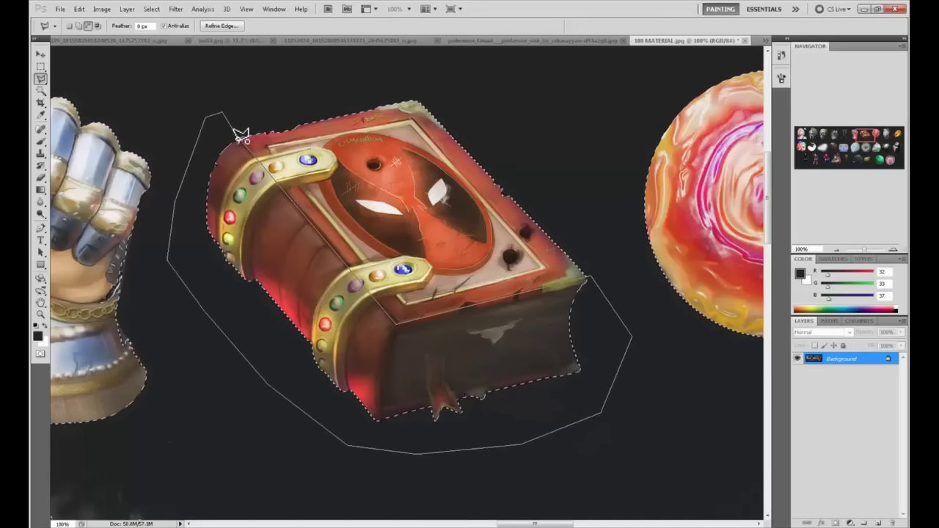
click(240, 137)
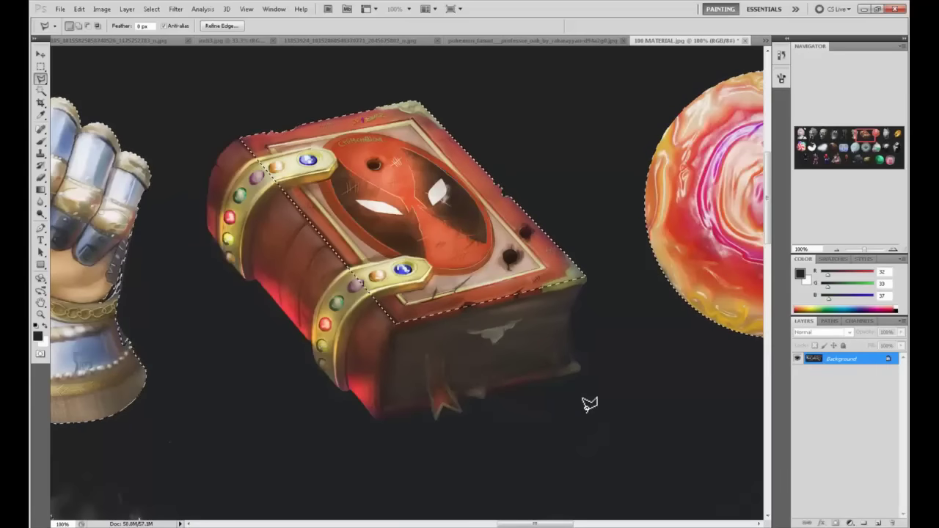
Step: Brighten the edges of the book's front cover with a 125 px Dodge brush and clear the selection
click(41, 213)
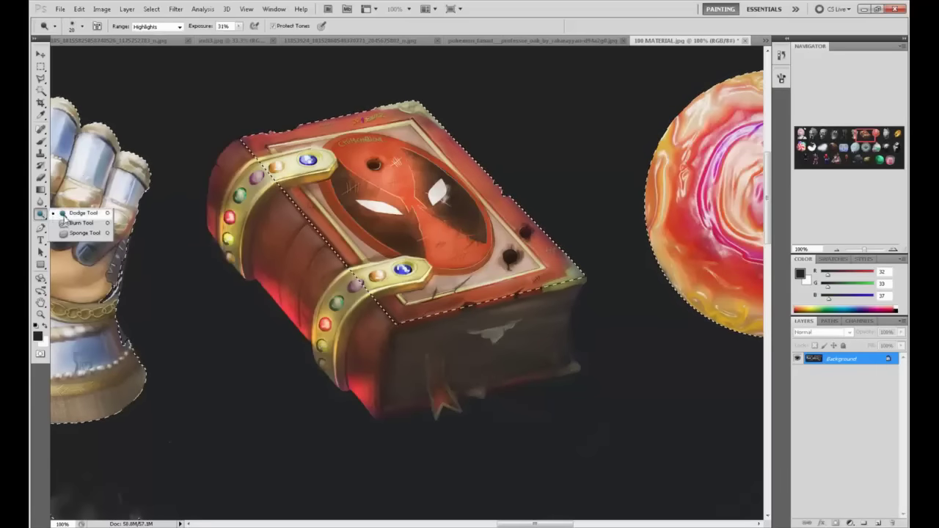
key(bracketright)
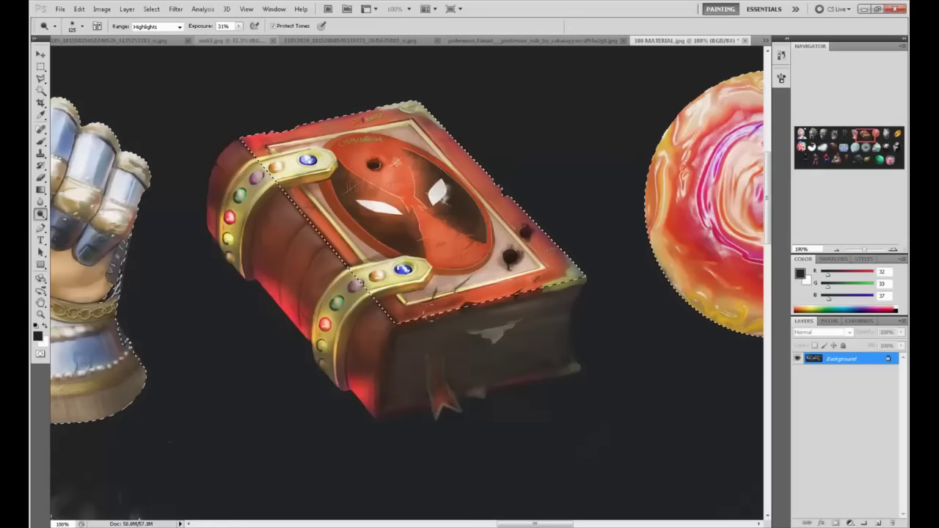
key(ctrl+d)
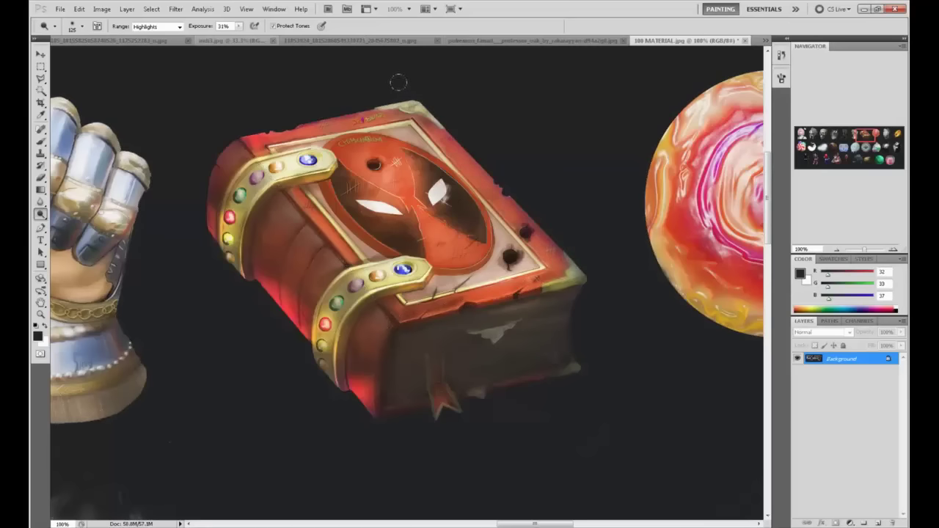
drag(416, 84, 511, 124)
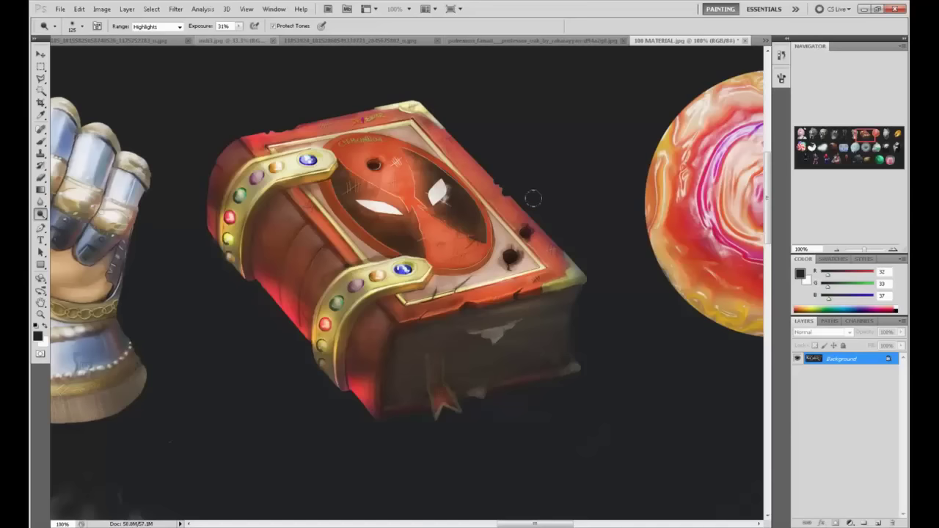
Step: Brighten the gold corner piece nearest the page block on the book's front cover with a smaller Dodge brush
key(bracketleft)
key(bracketleft)
key(bracketleft)
key(bracketleft)
drag(580, 268, 549, 288)
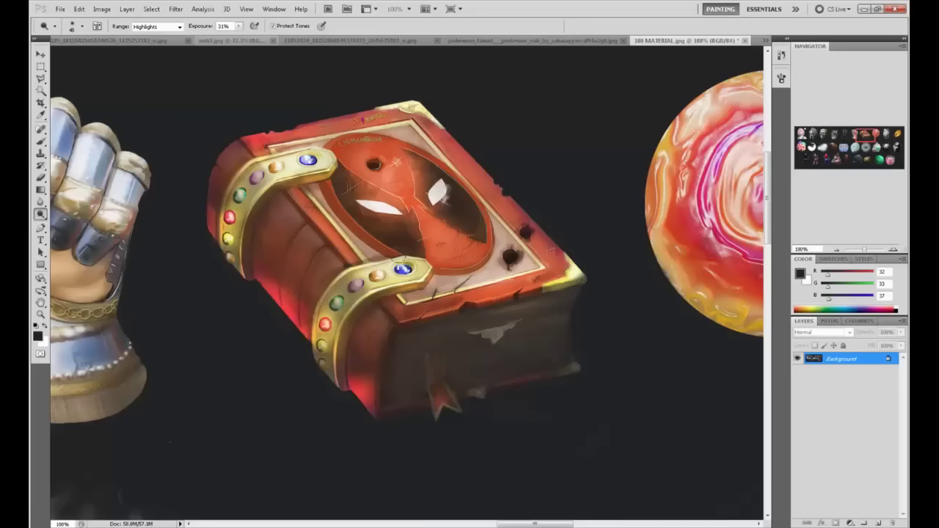
Step: Switch to the Brush tool and sample a bright red from the book's spine between the two gold straps
scroll(495, 295, down, 3)
scroll(495, 295, down, 3)
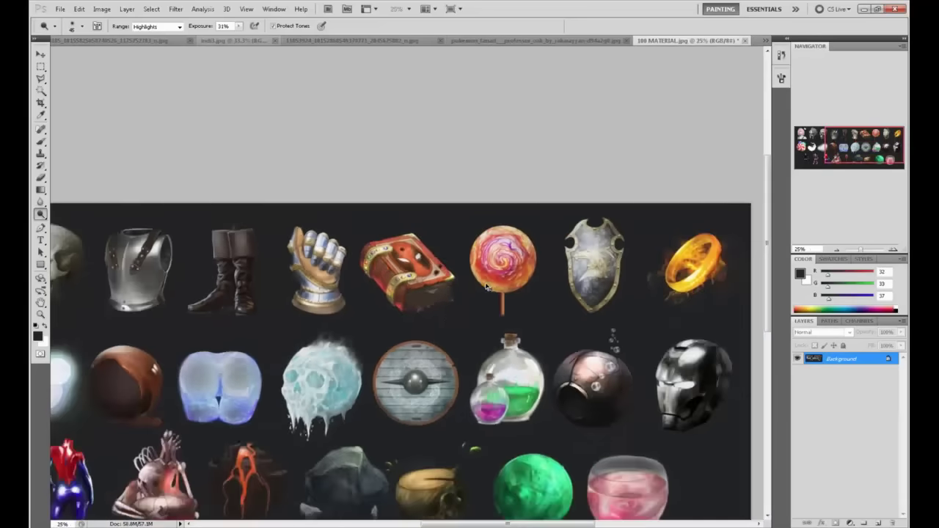
scroll(561, 179, up, 3)
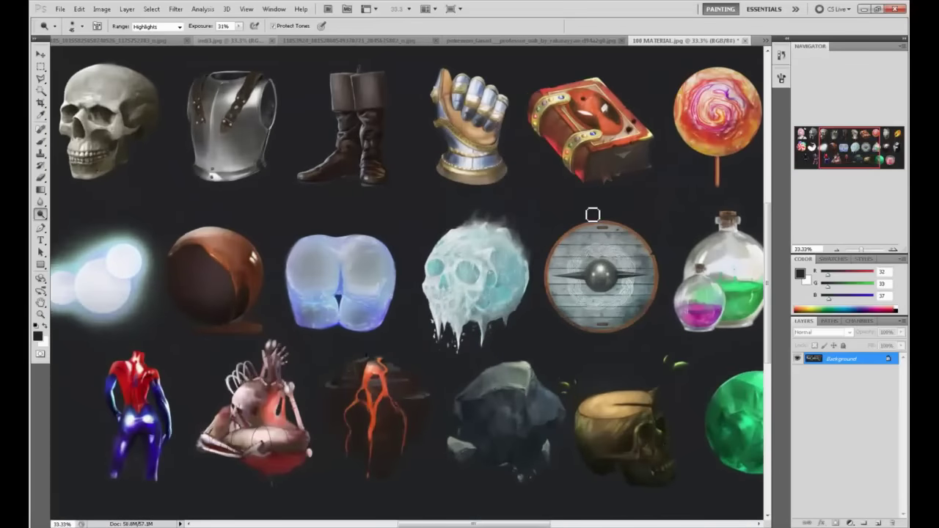
scroll(591, 214, up, 2)
key(b)
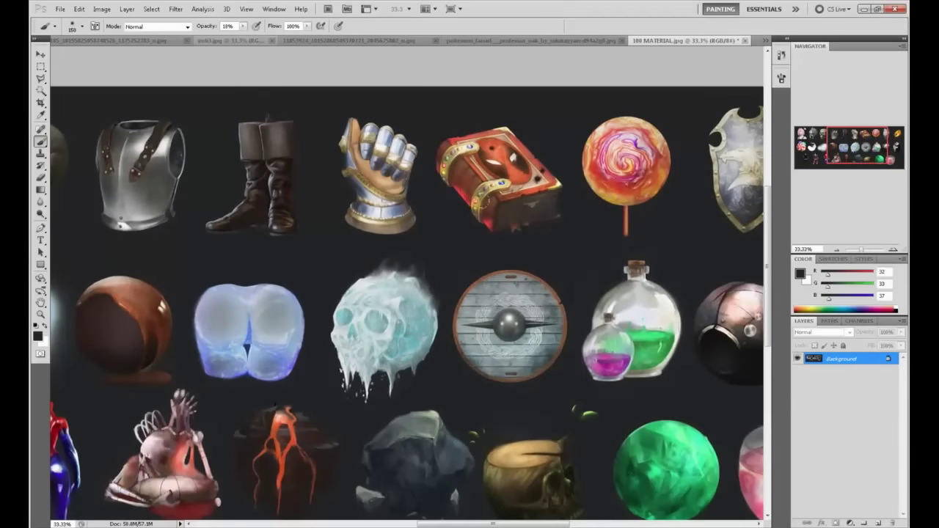
alt+click(465, 191)
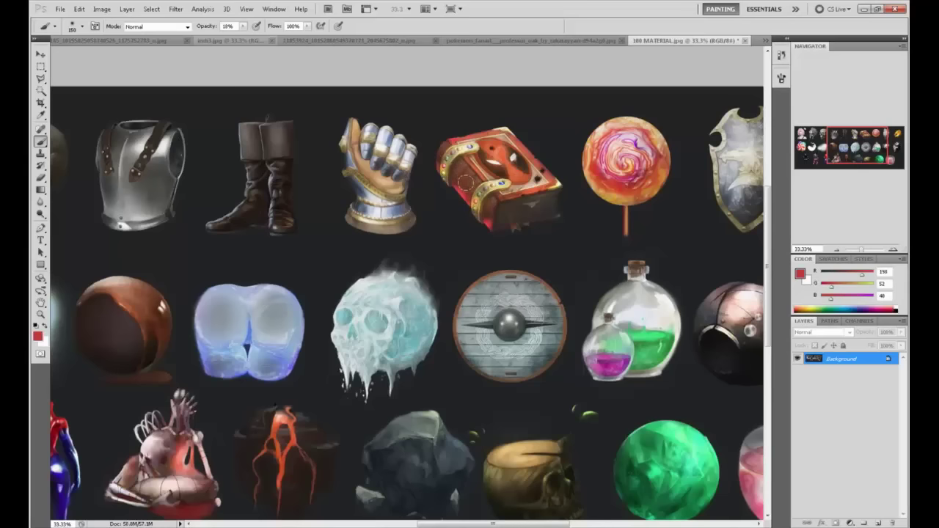
key(m)
right_click(496, 189)
click(514, 197)
key(b)
alt+click(466, 197)
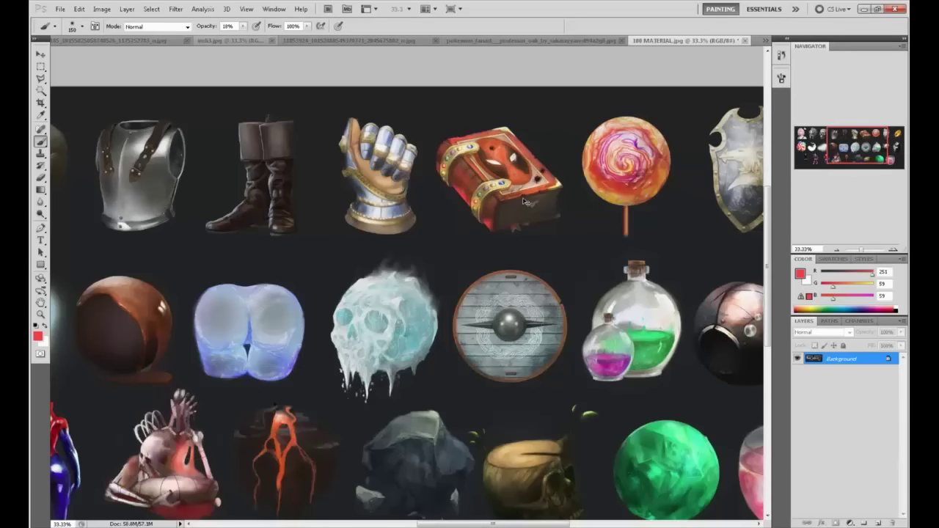
Step: Add a new layer above the background and set its blending mode to Soft Light
key(ctrl+plus)
key(ctrl+plus)
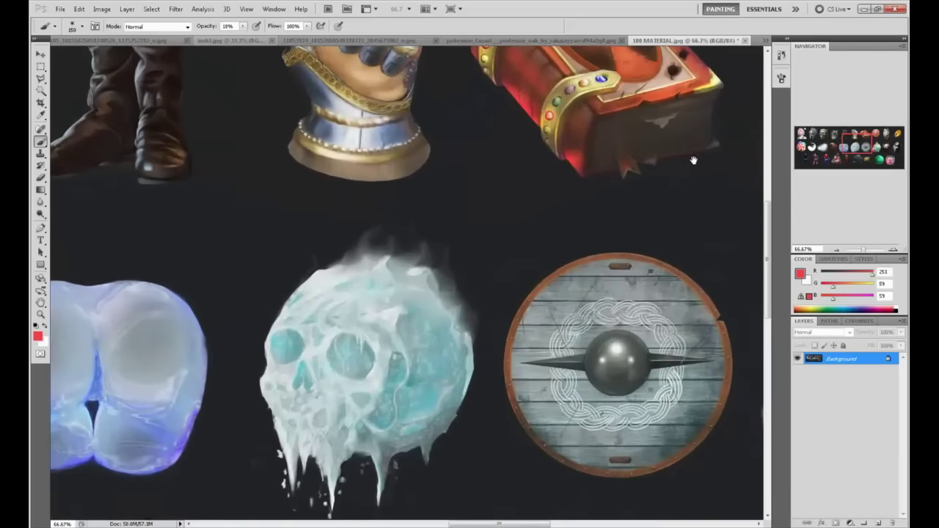
drag(599, 256, 504, 369)
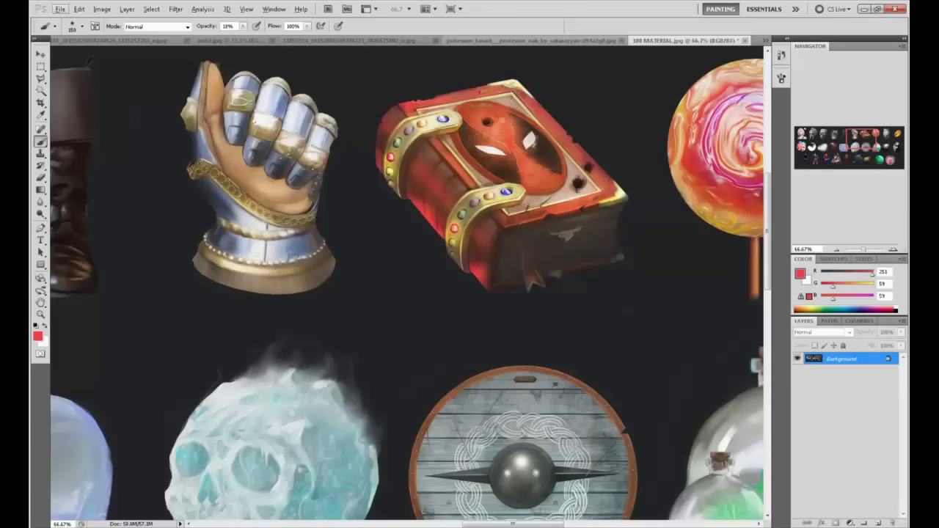
click(878, 523)
click(818, 333)
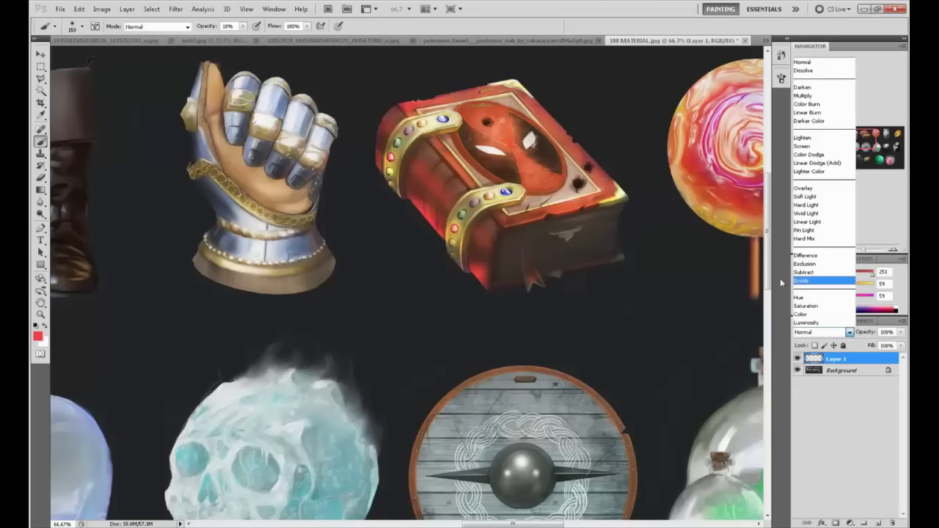
click(808, 197)
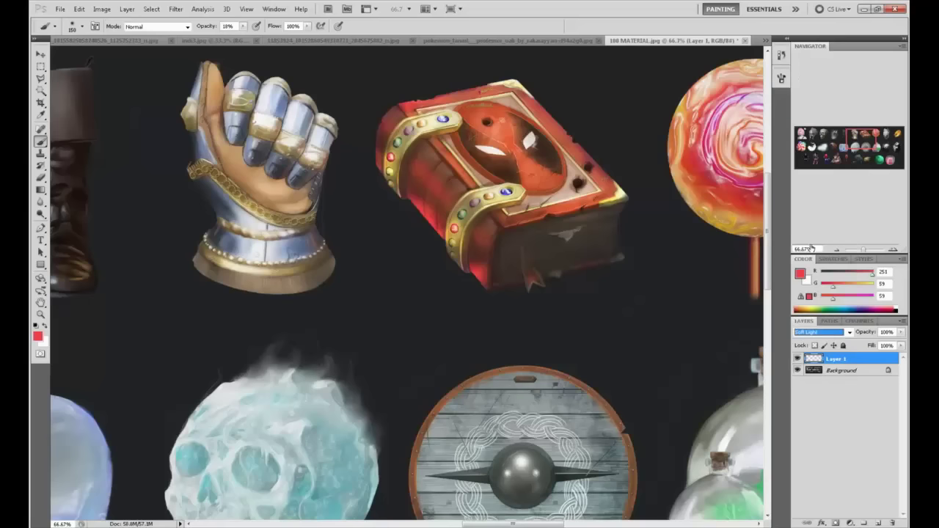
Step: Keep the sampled red as the foreground color and change the new layer's blending mode to Color Dodge
click(800, 275)
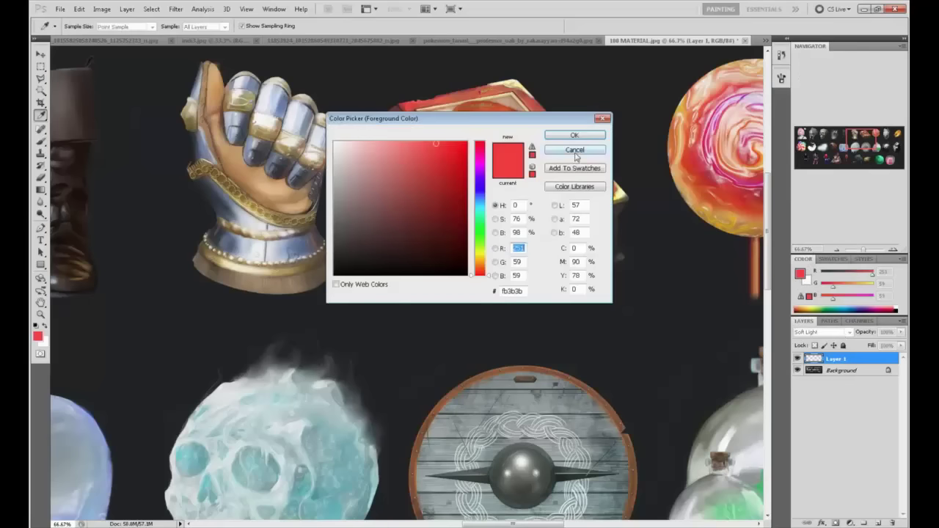
key(Return)
key(b)
click(820, 332)
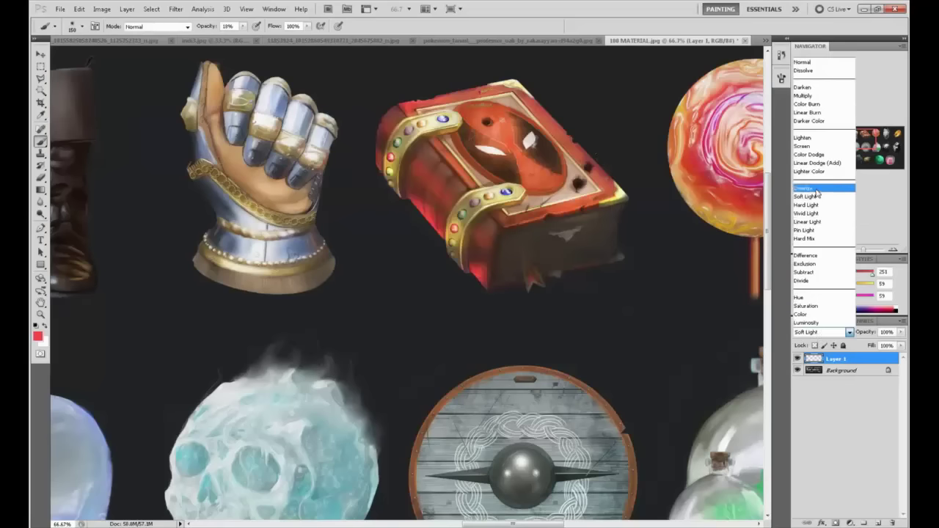
click(809, 154)
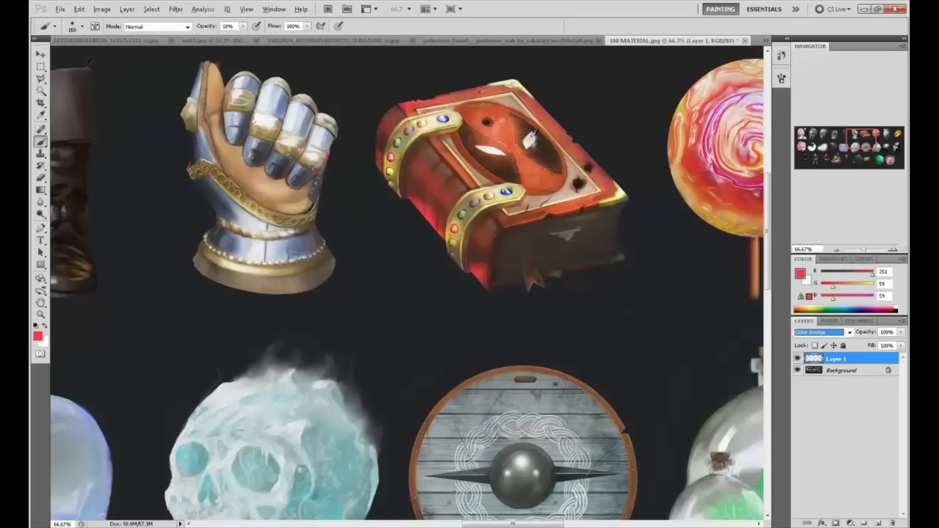
Step: Sample the off-white of the mask's eye and paint a soft glow across the book's front cover with a 150 px brush
alt+click(530, 140)
drag(543, 112, 503, 175)
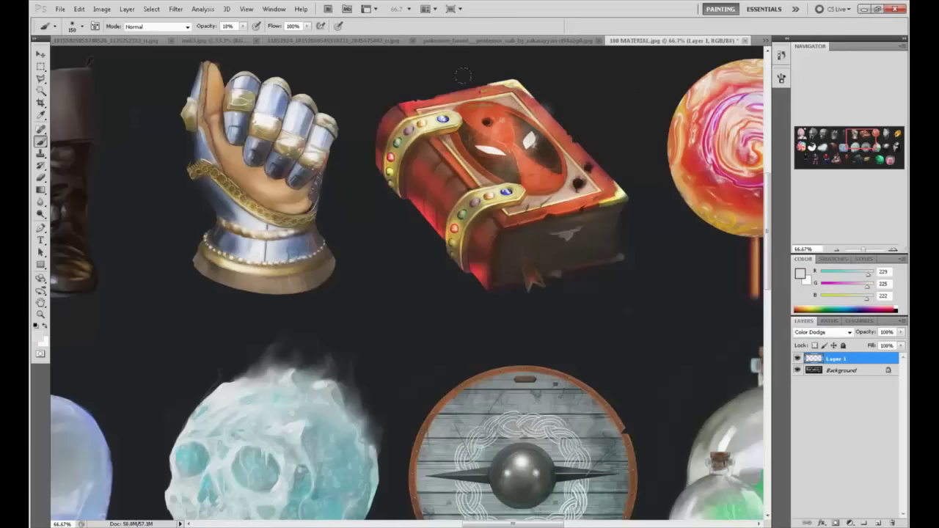
mouse_move(493, 91)
mouse_down()
mouse_move(461, 149)
mouse_move(498, 89)
mouse_up()
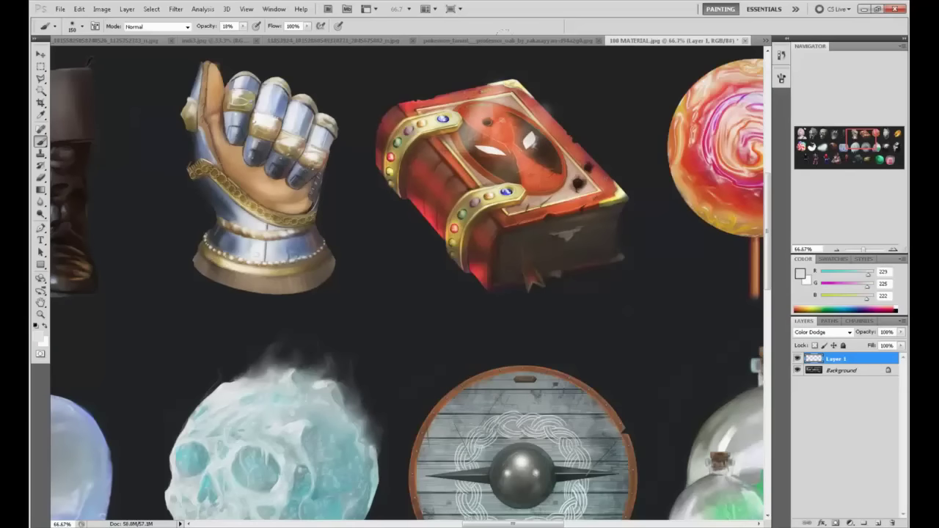
mouse_move(549, 198)
mouse_down()
mouse_move(576, 146)
mouse_move(550, 194)
mouse_move(568, 106)
mouse_up()
Step: Erase the glow spilling past the book's edges and over the cover with a large soft round eraser
key(e)
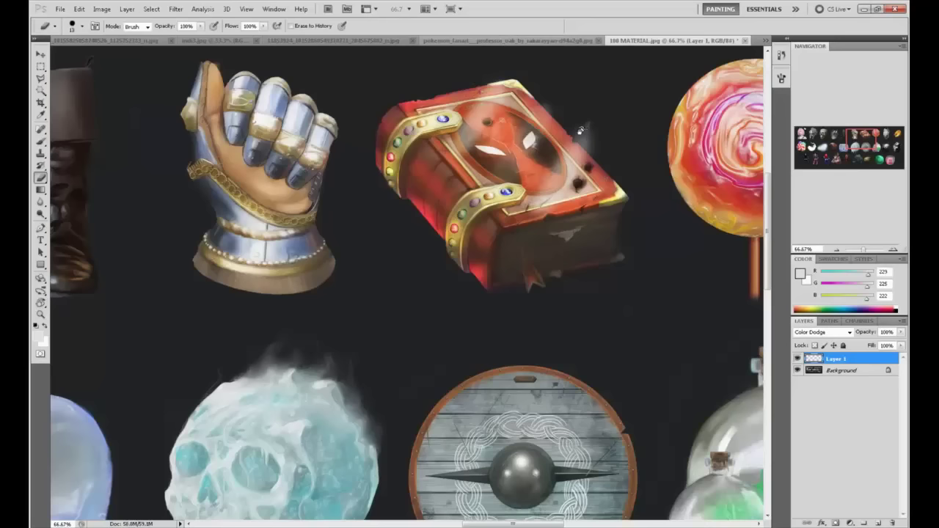
drag(591, 137, 585, 140)
right_click(572, 121)
click(695, 399)
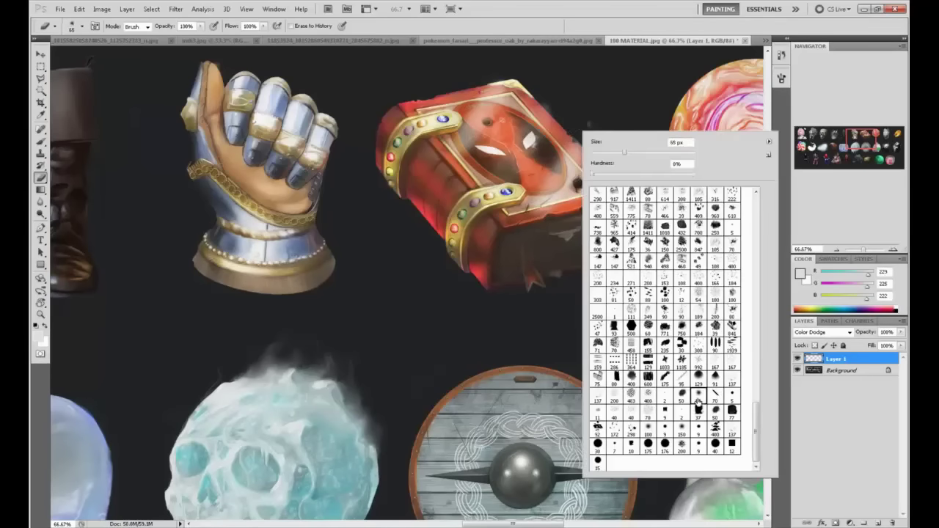
click(648, 69)
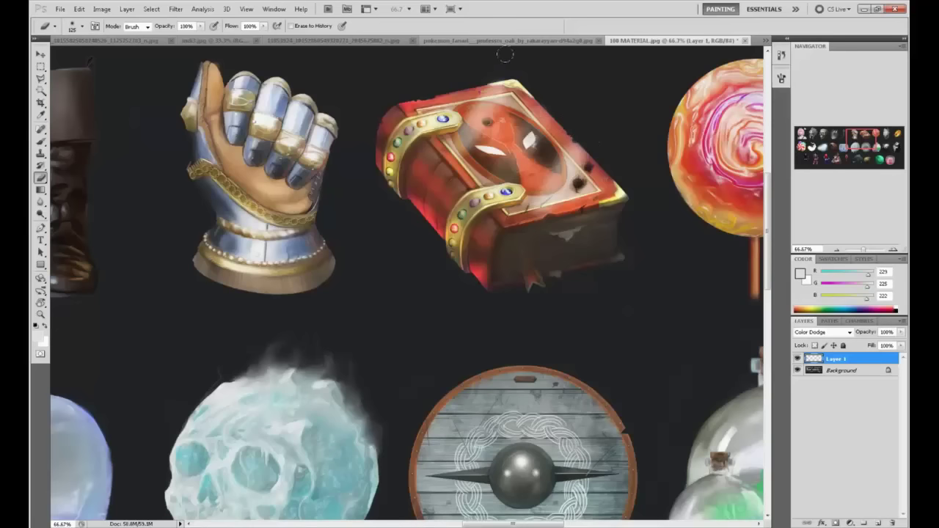
key(bracketright)
key(bracketright)
key(bracketright)
click(469, 118)
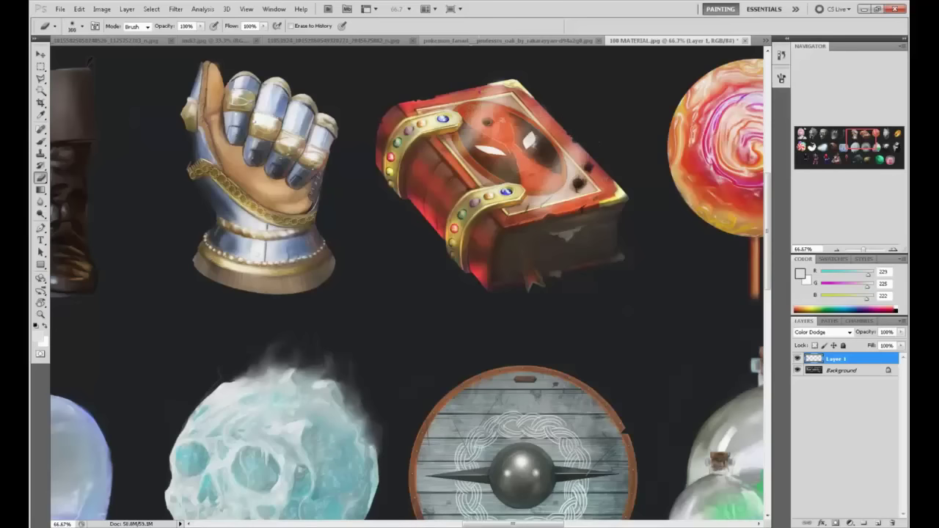
key(bracketright)
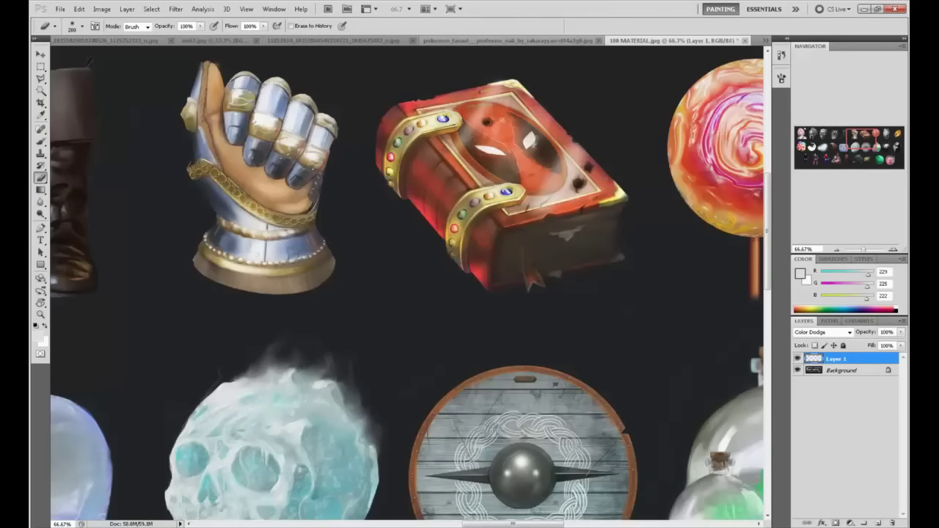
Step: Lower the Eraser opacity to 50% and soften the glow on the front cover with a 200 px brush
click(202, 27)
drag(199, 37, 175, 37)
click(204, 27)
key(bracketright)
key(bracketright)
key(bracketleft)
key(bracketleft)
click(485, 113)
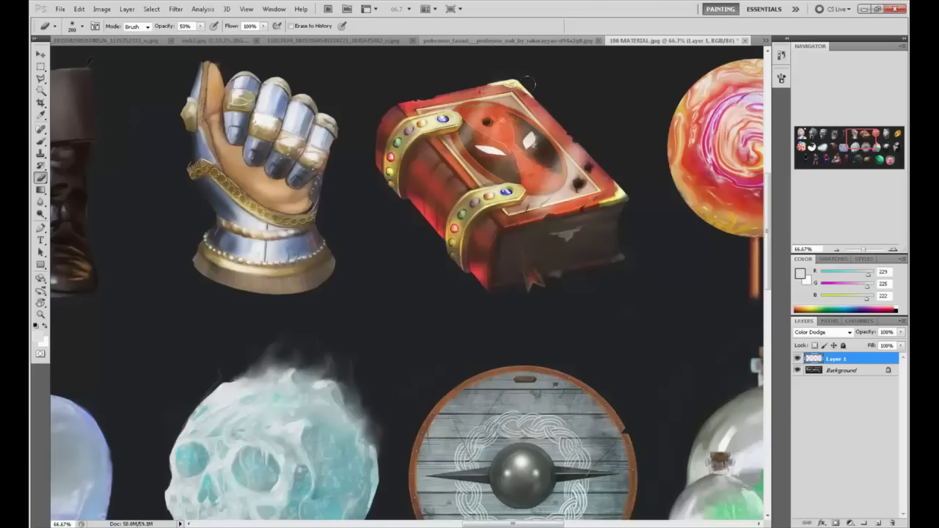
click(555, 162)
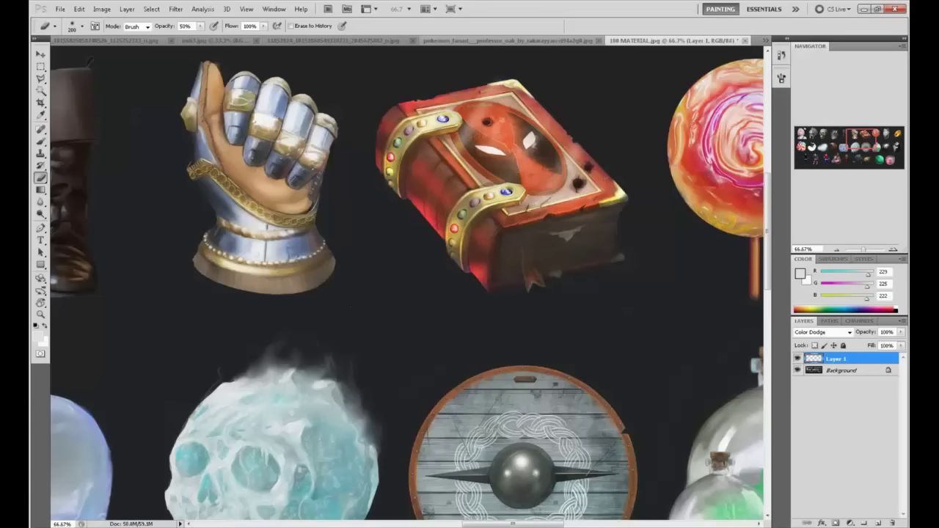
Step: Try a highlight across the page block with a 90 px brush in the cover frame's pale pink, and undo it
key(ctrl+minus)
key(ctrl+minus)
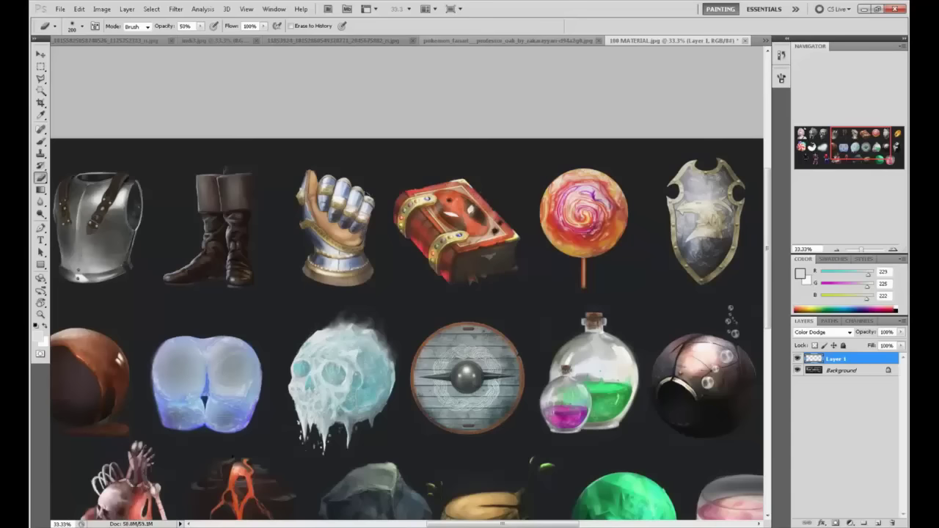
key(ctrl+plus)
key(ctrl+plus)
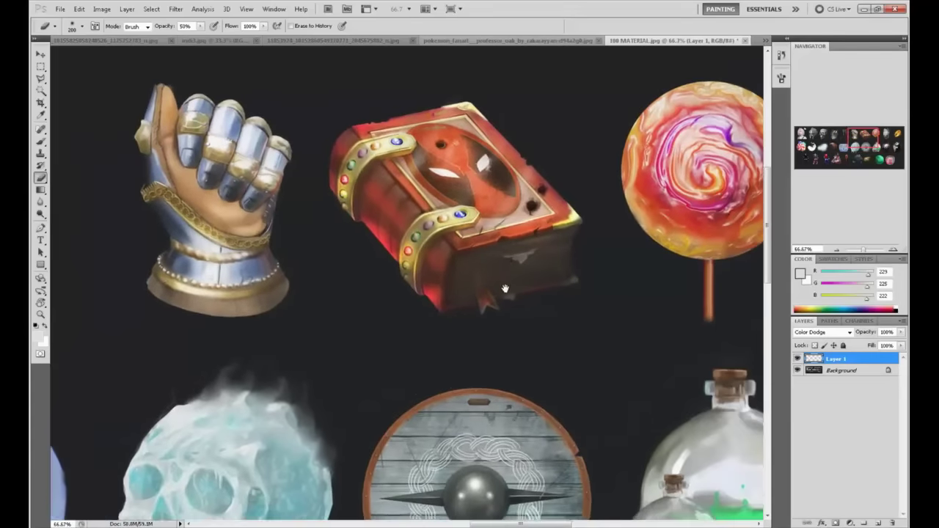
drag(505, 288, 487, 299)
key(b)
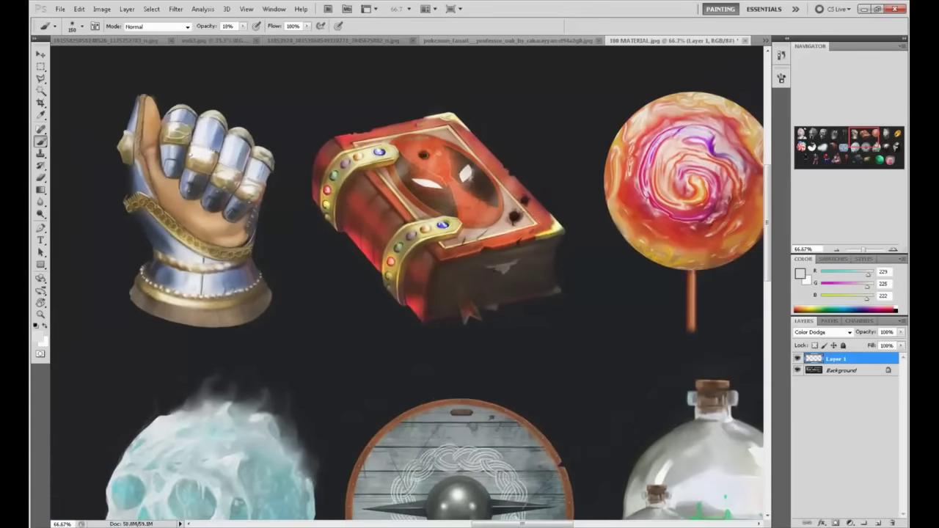
alt+click(496, 232)
key(bracketleft)
key(bracketleft)
key(bracketleft)
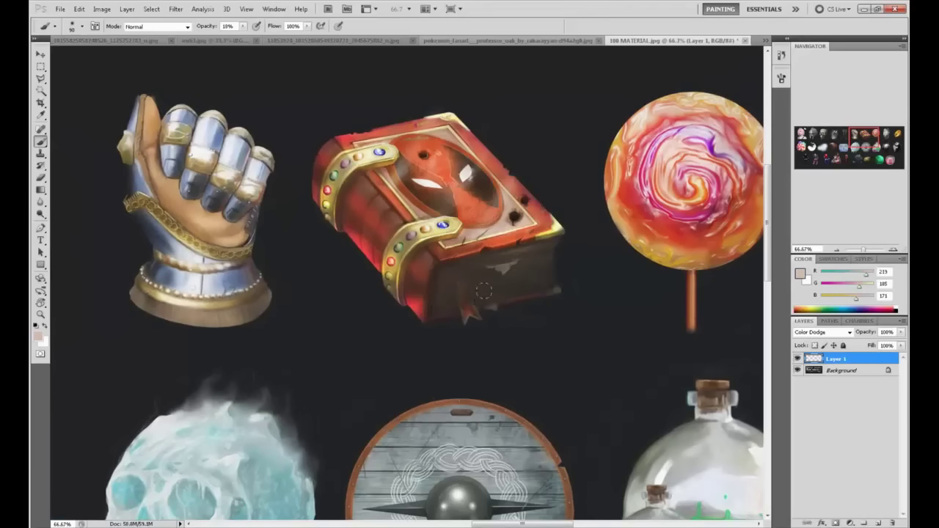
drag(504, 268, 541, 253)
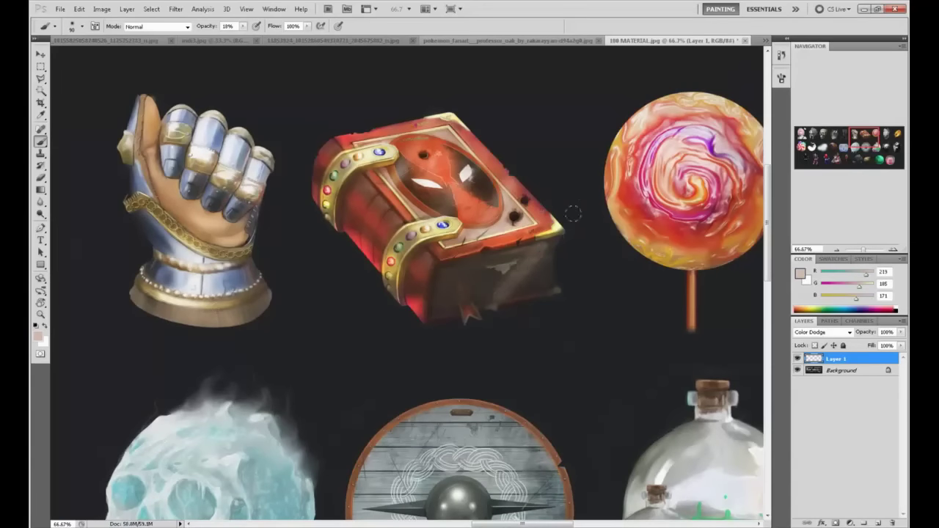
key(bracketright)
key(bracketright)
key(ctrl+z)
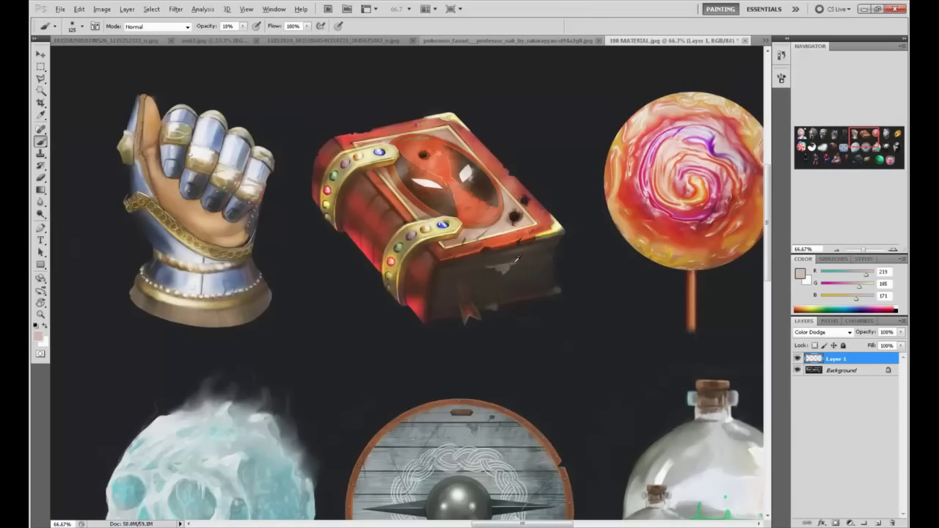
Step: Paint soft highlights on the page block with a 125 px brush in its own grey-brown, and sample red from the spine
alt+click(515, 260)
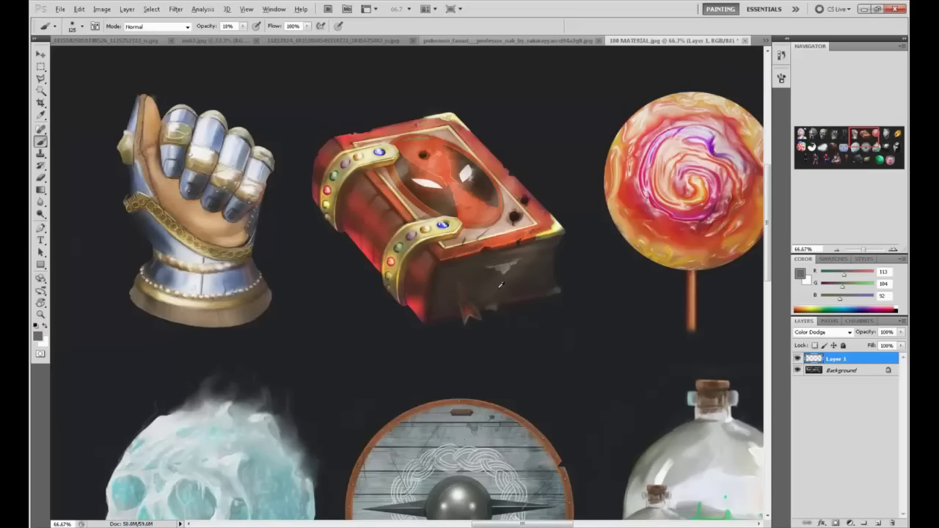
alt+click(519, 262)
alt+click(506, 266)
drag(490, 252, 527, 264)
alt+click(367, 233)
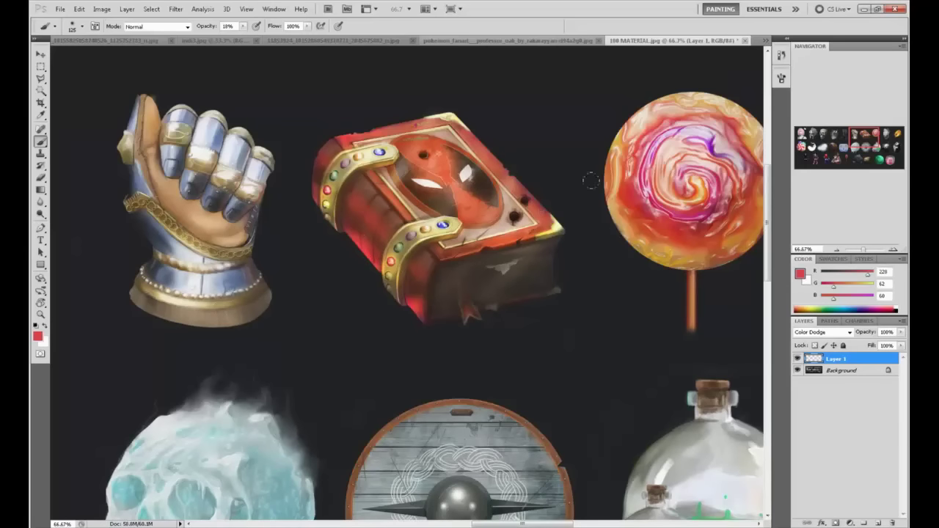
Step: Merge the Color Dodge layer down into the background and select the whole canvas
drag(591, 273, 567, 288)
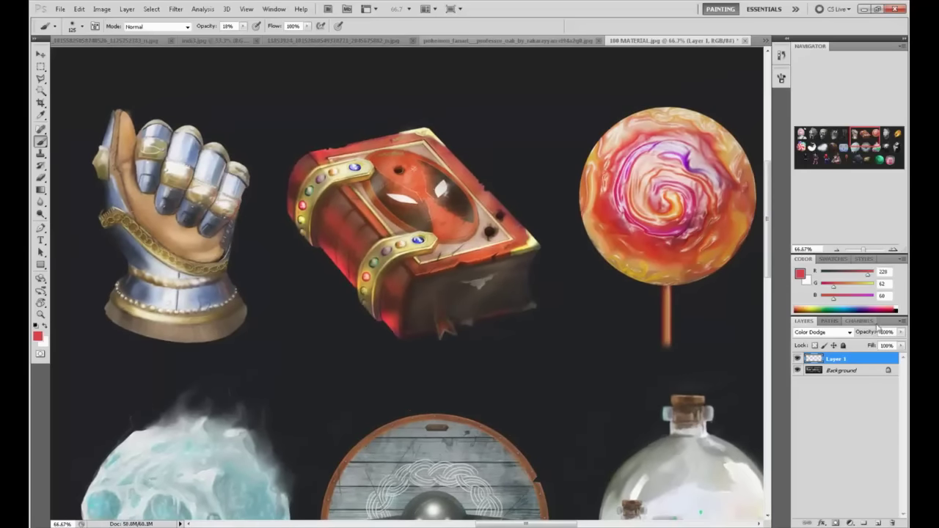
right_click(844, 359)
click(852, 335)
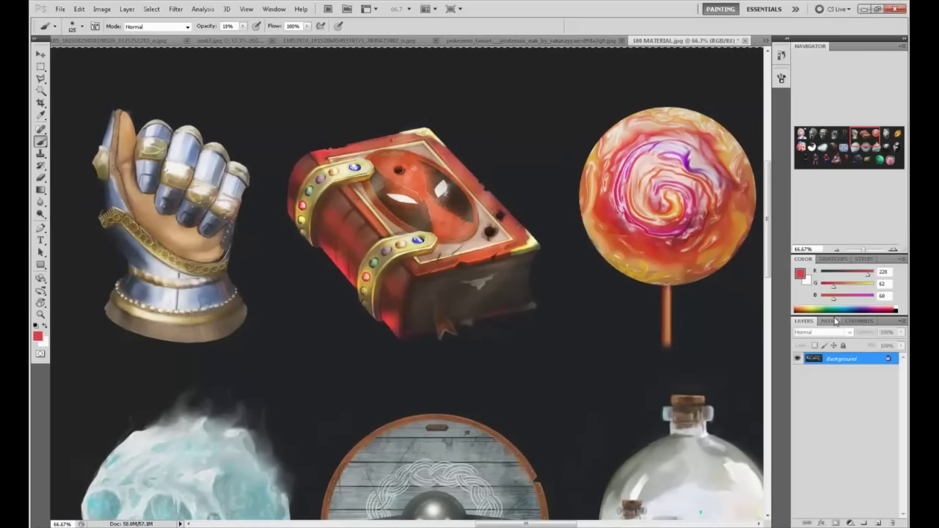
Step: Revert the document to its opening history snapshot and paste the reworked painting in place as a new layer
click(780, 56)
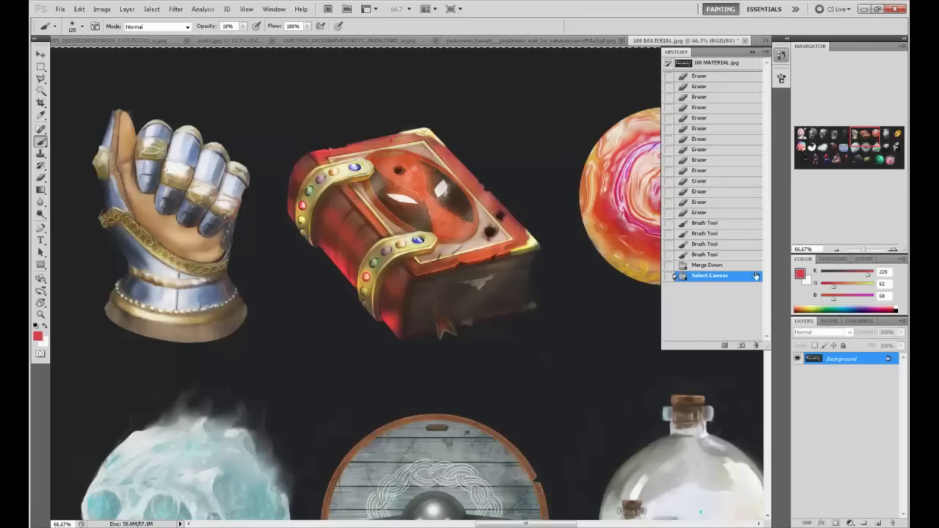
click(723, 64)
key(ctrl+shift+v)
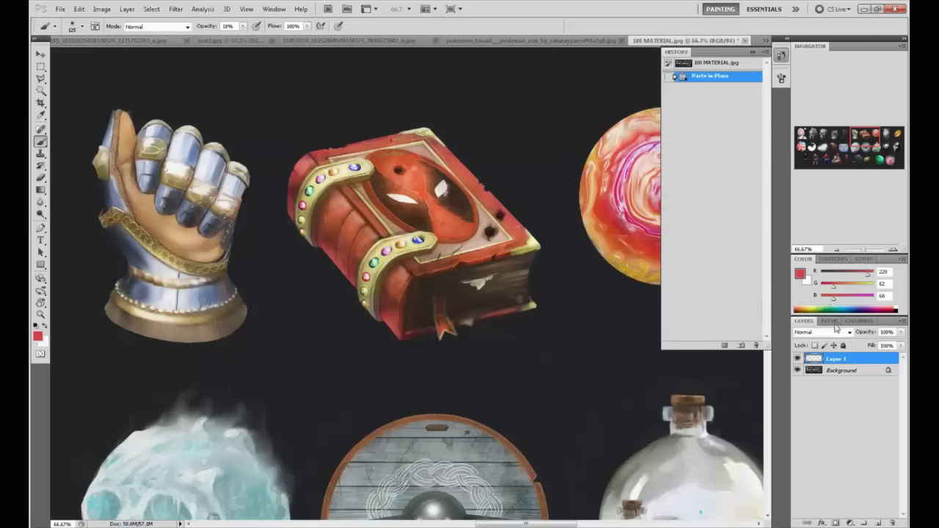
click(753, 55)
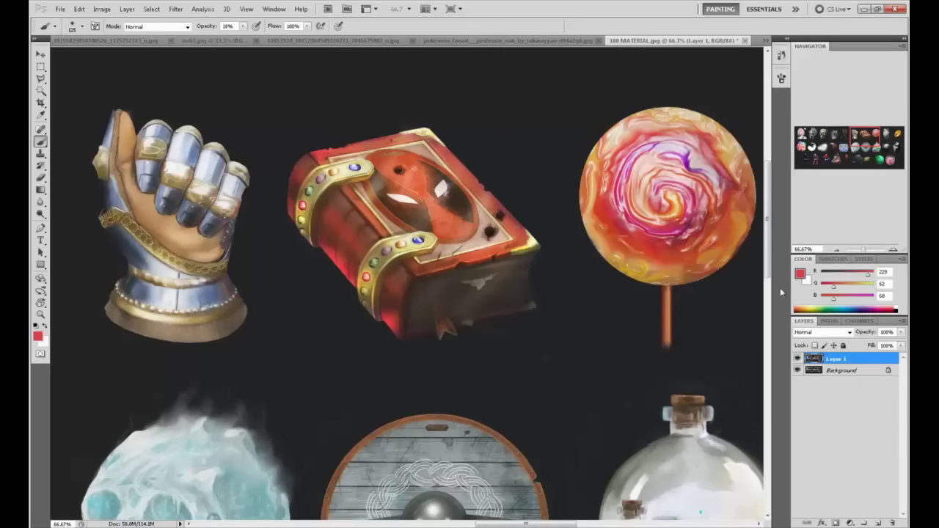
Step: Hide and show Layer 1 twice to compare the reworked red book with the original painting
click(798, 359)
click(797, 359)
click(798, 359)
click(798, 359)
drag(498, 356, 377, 368)
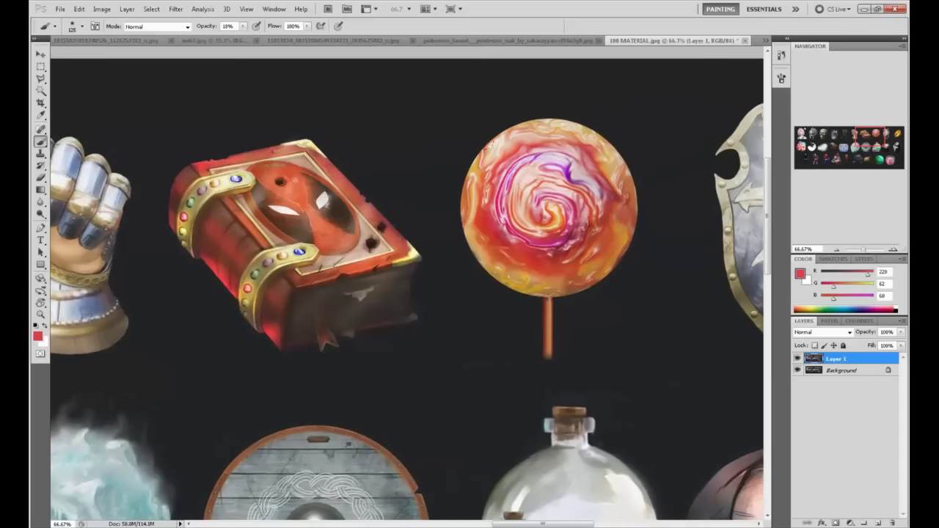
drag(600, 320, 554, 304)
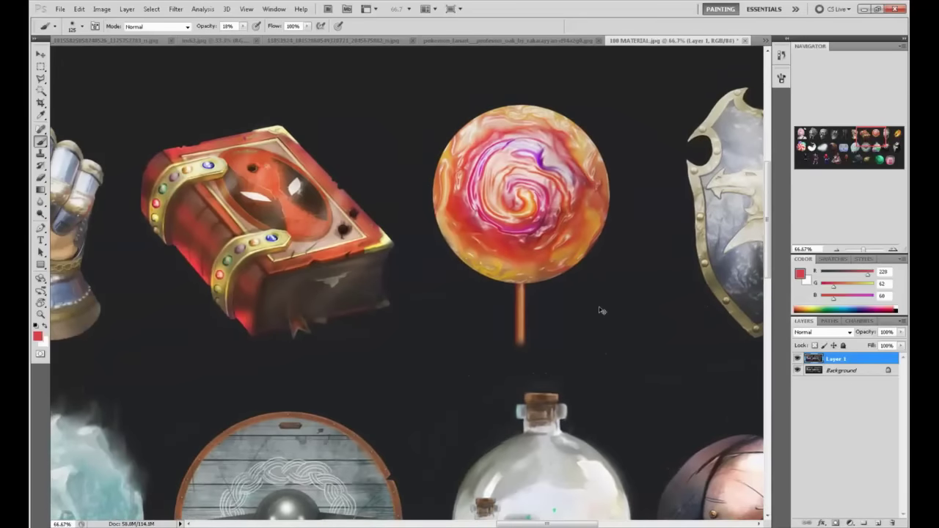
Step: Brighten the lava streams on the dark rock using the Dodge tool in the Highlights range at 31% exposure with a 700 px brush
scroll(597, 311, down, 3)
scroll(585, 330, down, 1)
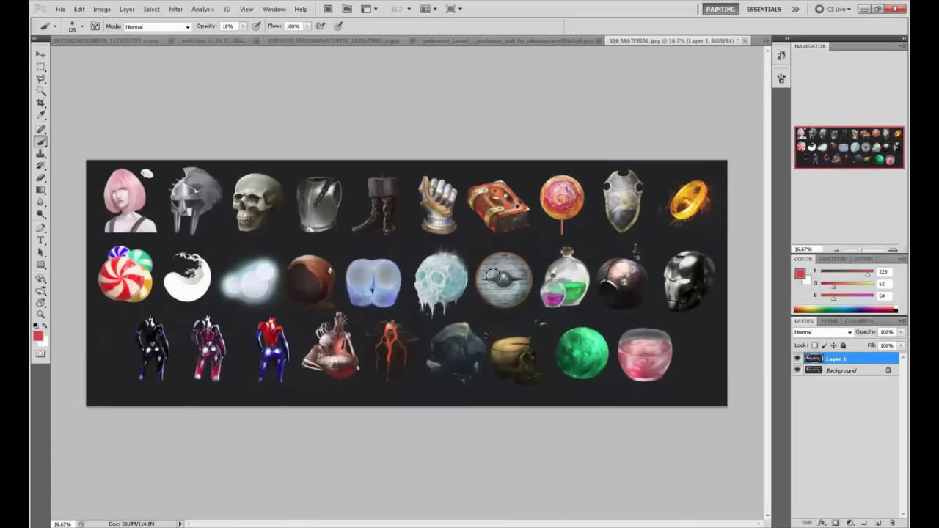
scroll(398, 345, up, 4)
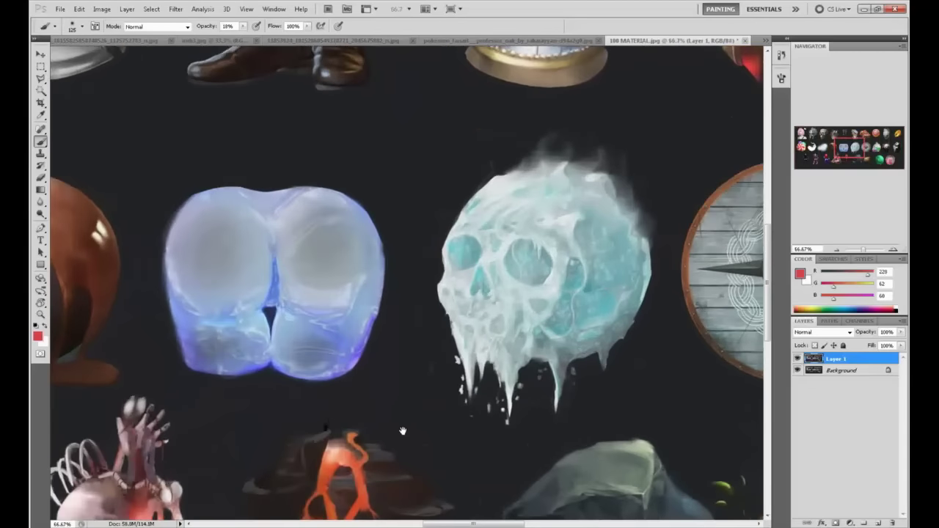
drag(402, 431, 450, 270)
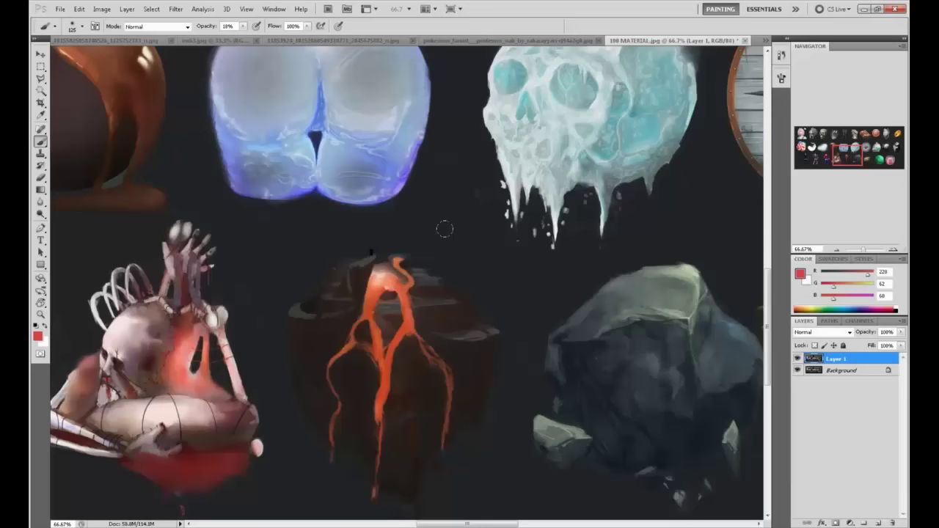
click(40, 213)
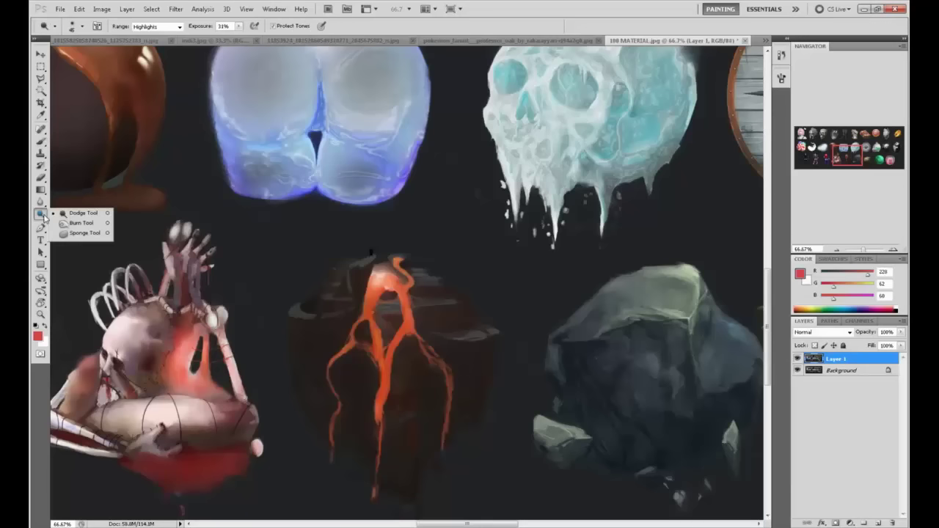
click(84, 213)
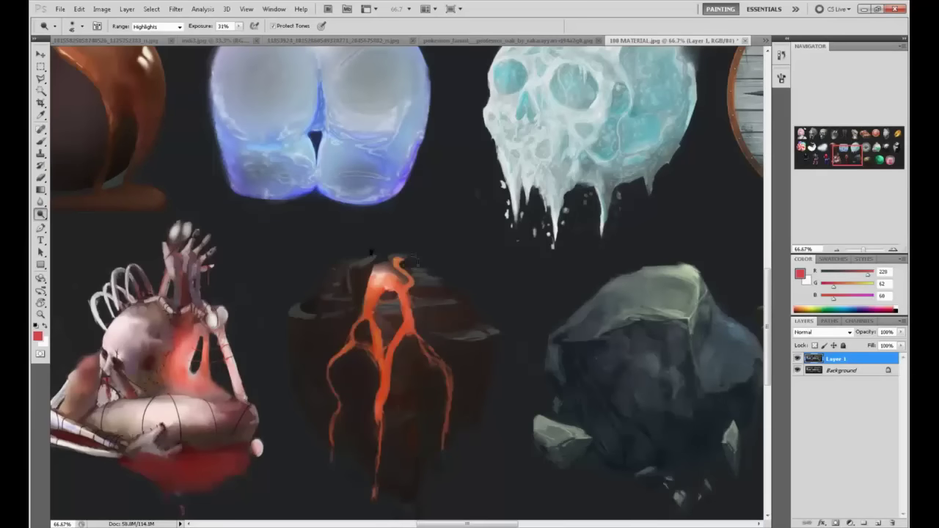
key(bracketright)
key(bracketright)
key(bracketright)
key(bracketright)
key(bracketright)
key(bracketright)
key(bracketright)
key(bracketright)
key(bracketright)
key(bracketright)
key(bracketright)
key(bracketright)
key(bracketright)
mouse_move(377, 342)
mouse_down()
mouse_move(389, 357)
mouse_move(373, 311)
mouse_move(382, 308)
mouse_up()
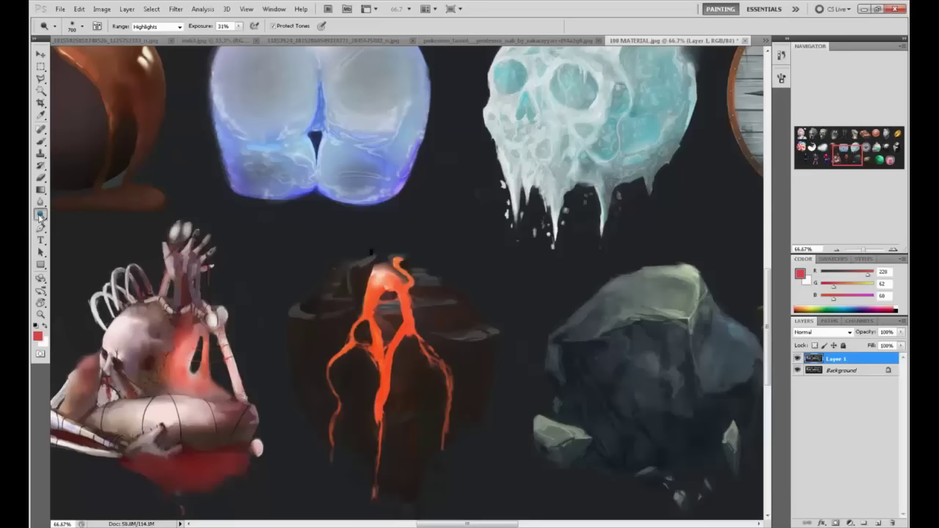
Step: Darken the rock around the lava using the Burn tool in the Shadows range at 50% exposure with a 700 px brush
drag(41, 213, 74, 226)
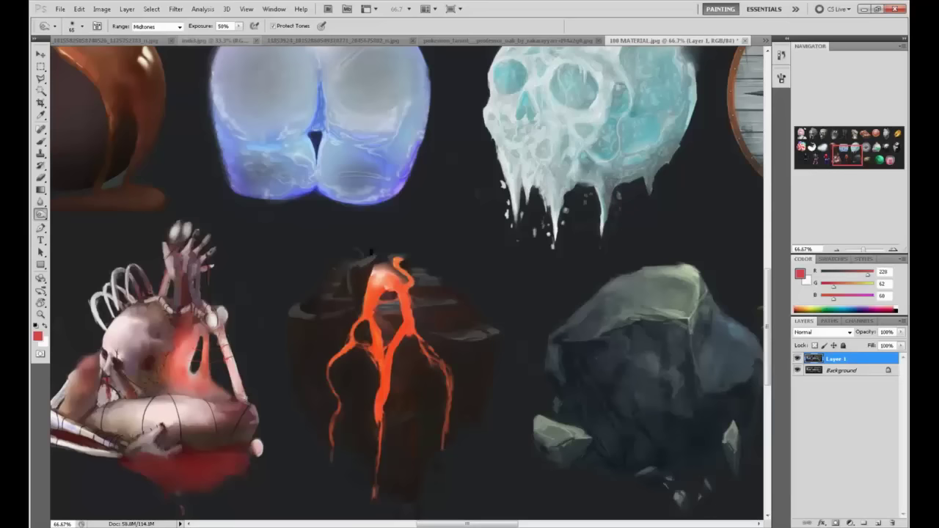
click(176, 26)
click(165, 37)
key(bracketleft)
key(bracketleft)
key(bracketleft)
key(bracketright)
key(bracketright)
key(bracketright)
key(bracketright)
key(bracketright)
key(bracketright)
key(bracketright)
key(bracketright)
key(bracketright)
key(bracketright)
key(bracketright)
key(bracketright)
key(bracketright)
key(bracketright)
key(bracketright)
key(bracketright)
key(bracketright)
click(396, 367)
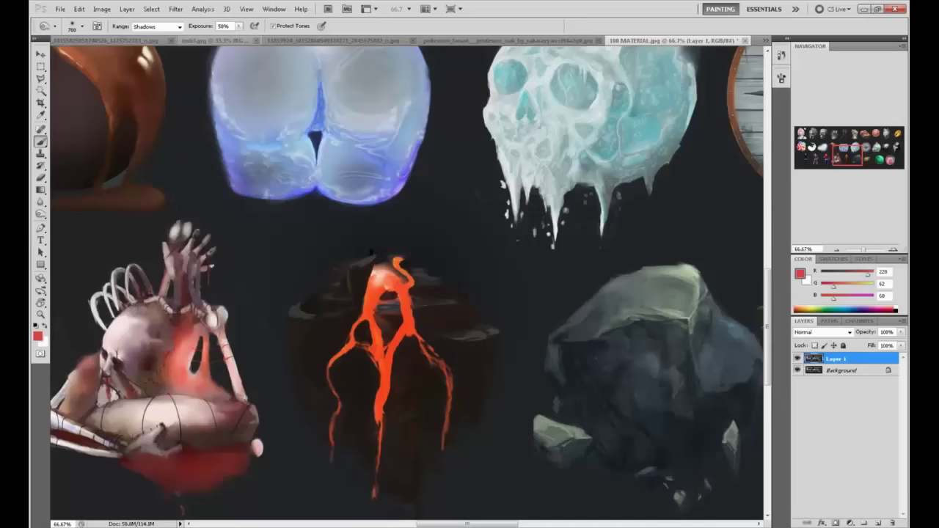
Step: Turn off Protect Tones, try a smaller Shadows burn stroke at 30% exposure down the lava's central stream, and undo that stroke
click(41, 214)
click(141, 27)
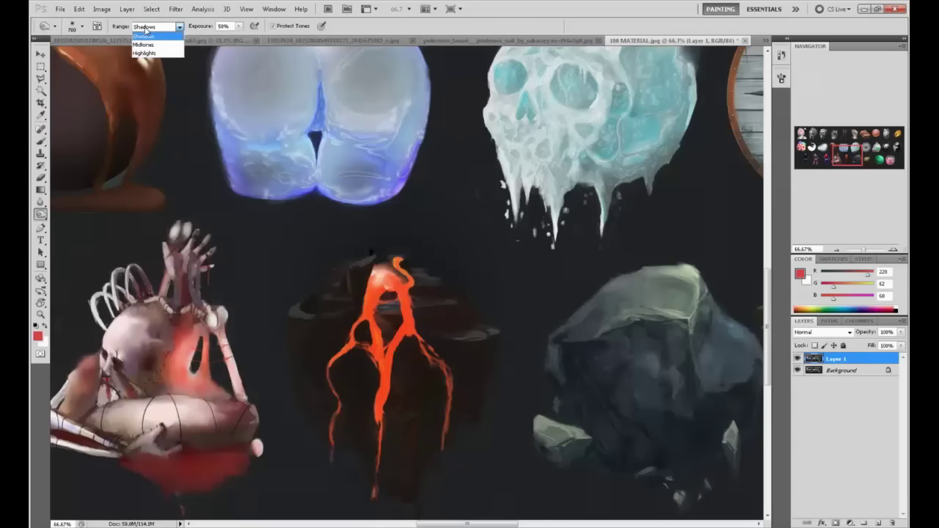
click(33, 217)
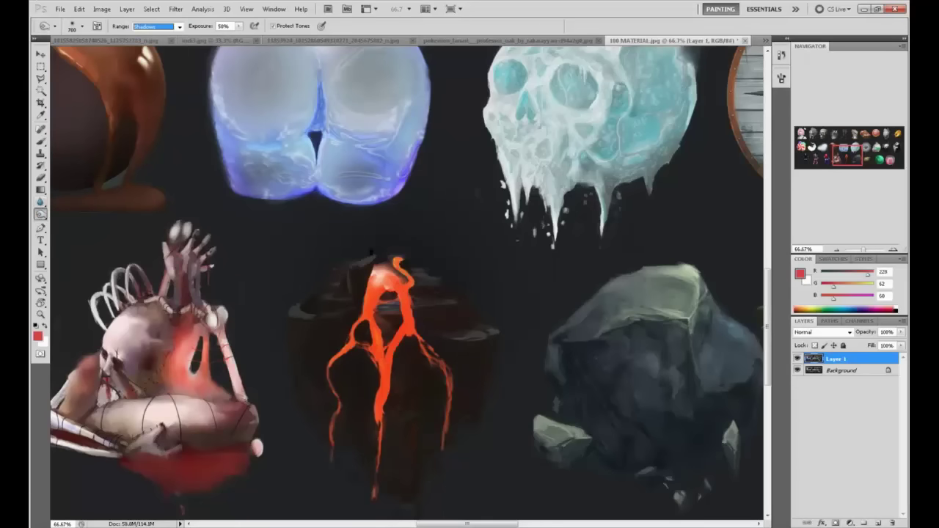
click(152, 28)
click(155, 37)
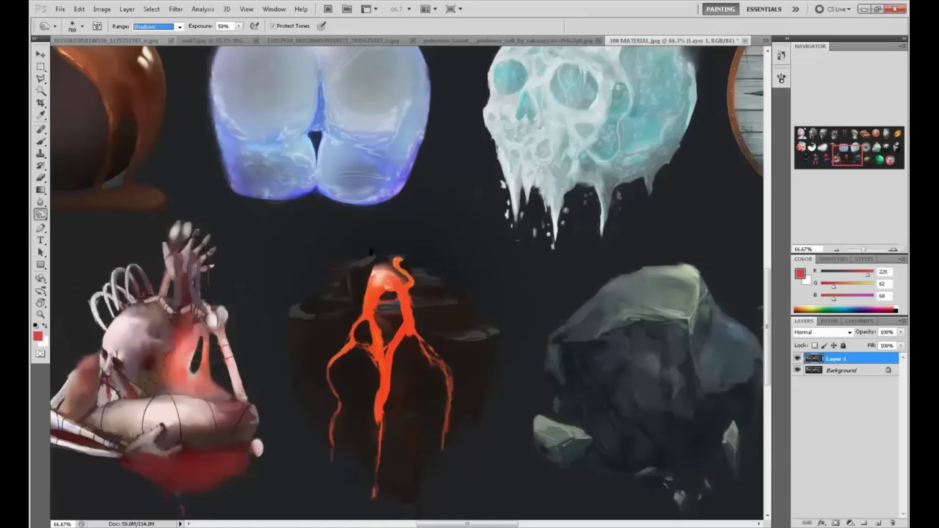
key(bracketleft)
key(bracketleft)
key(bracketleft)
key(bracketleft)
key(bracketleft)
key(bracketleft)
key(bracketleft)
key(bracketleft)
key(bracketleft)
key(bracketleft)
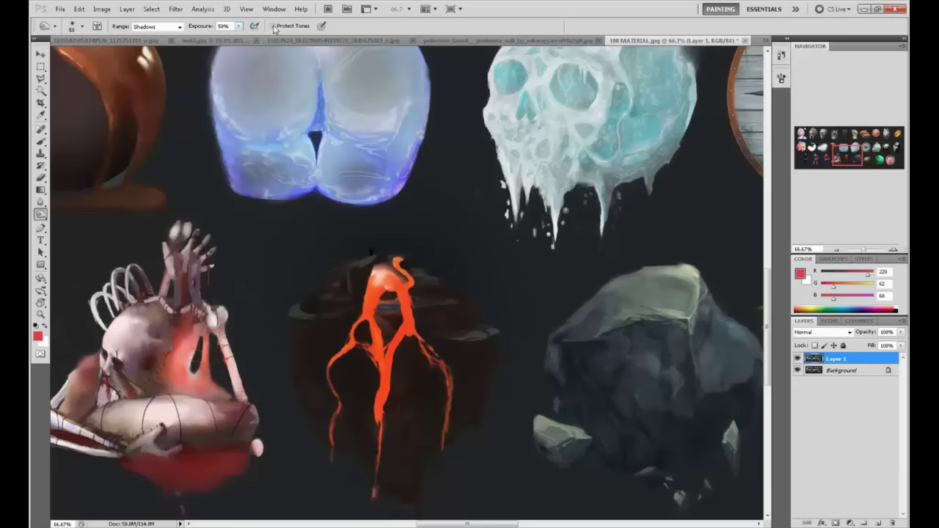
key(3)
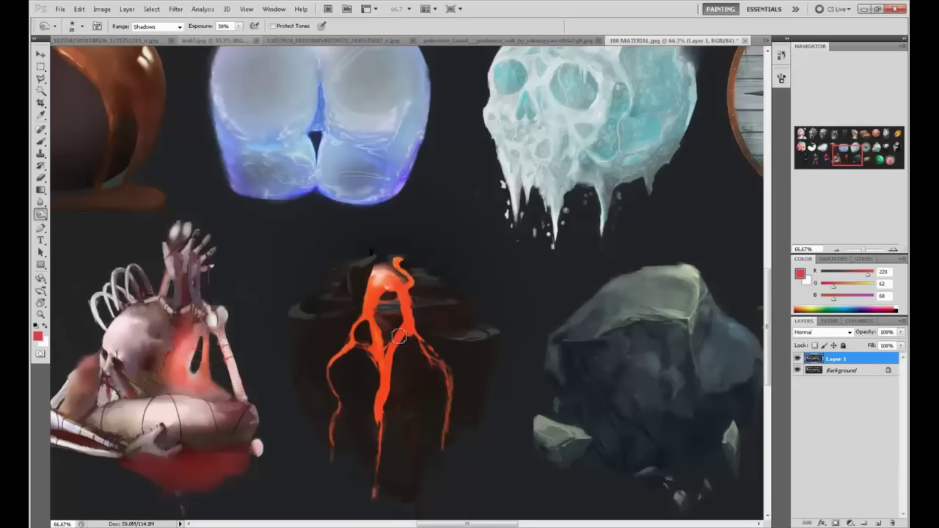
mouse_move(407, 333)
mouse_down()
mouse_move(392, 350)
mouse_move(393, 399)
mouse_up()
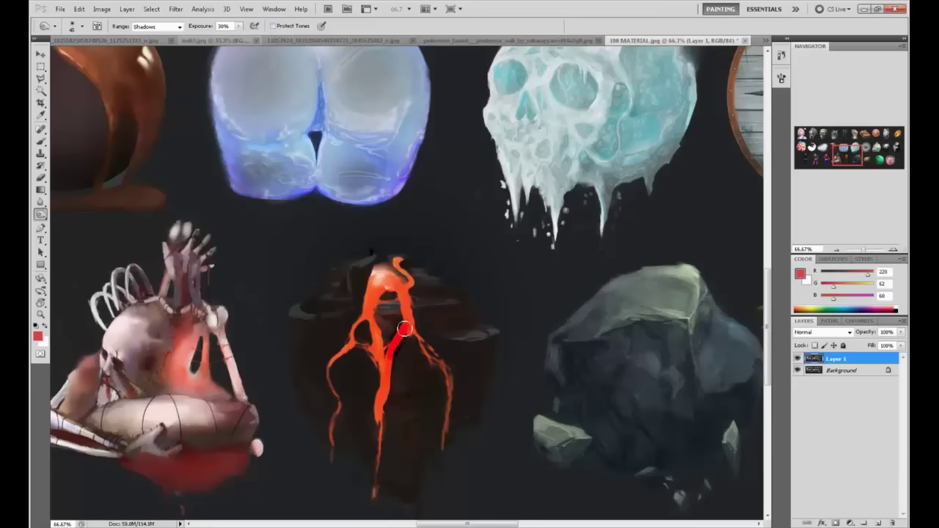
key(ctrl+z)
Step: Burn the lava's arch, central stream and side branches in the Midtones range at 30% exposure, using a brush up to 80 px
click(158, 28)
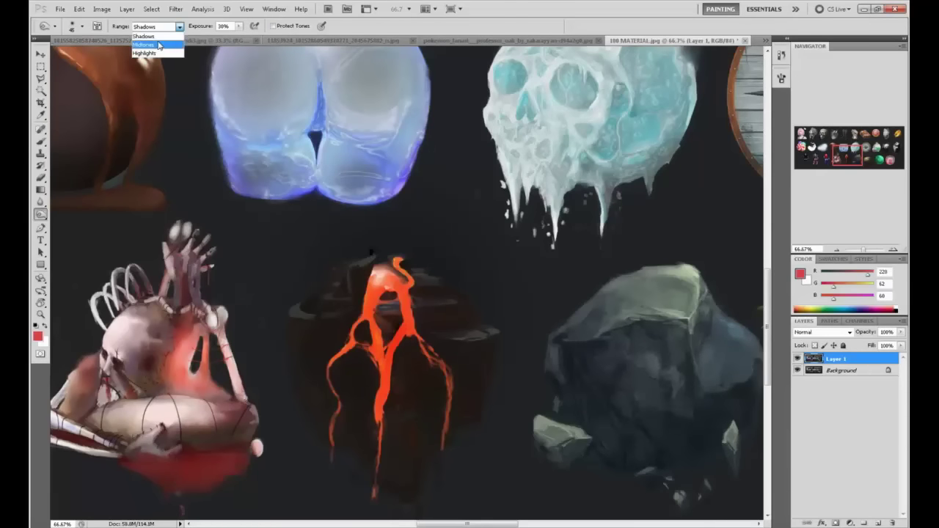
click(147, 39)
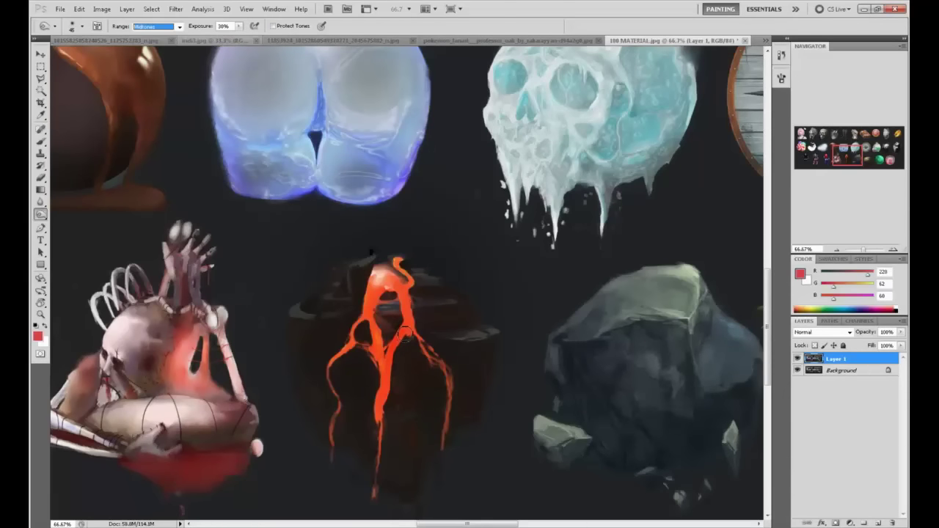
mouse_move(403, 330)
mouse_down()
mouse_move(389, 368)
mouse_move(411, 328)
mouse_move(399, 344)
mouse_move(394, 388)
mouse_move(402, 318)
mouse_move(418, 344)
mouse_move(412, 305)
mouse_move(366, 315)
mouse_move(372, 306)
mouse_move(363, 327)
mouse_move(369, 308)
mouse_move(377, 332)
mouse_move(371, 308)
mouse_move(371, 317)
mouse_up()
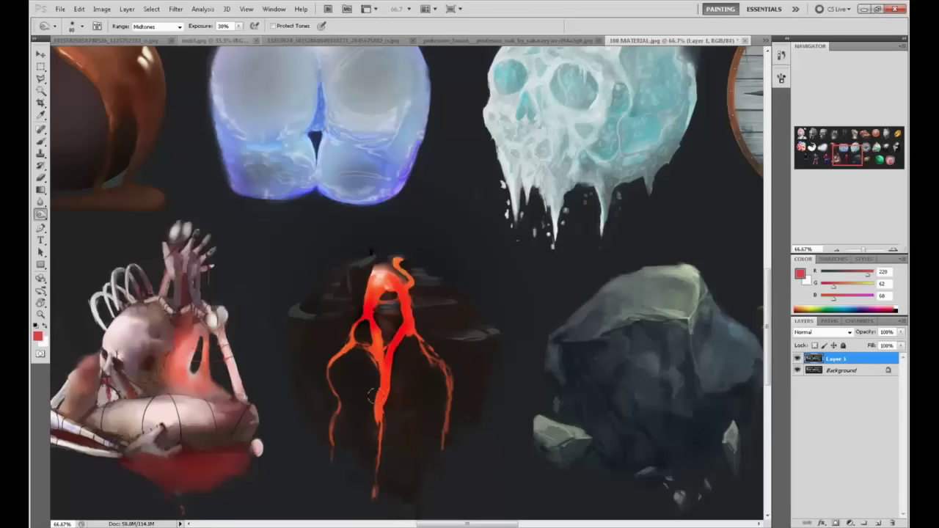
drag(371, 396, 372, 426)
mouse_move(326, 366)
mouse_down()
mouse_move(327, 349)
mouse_move(328, 387)
mouse_up()
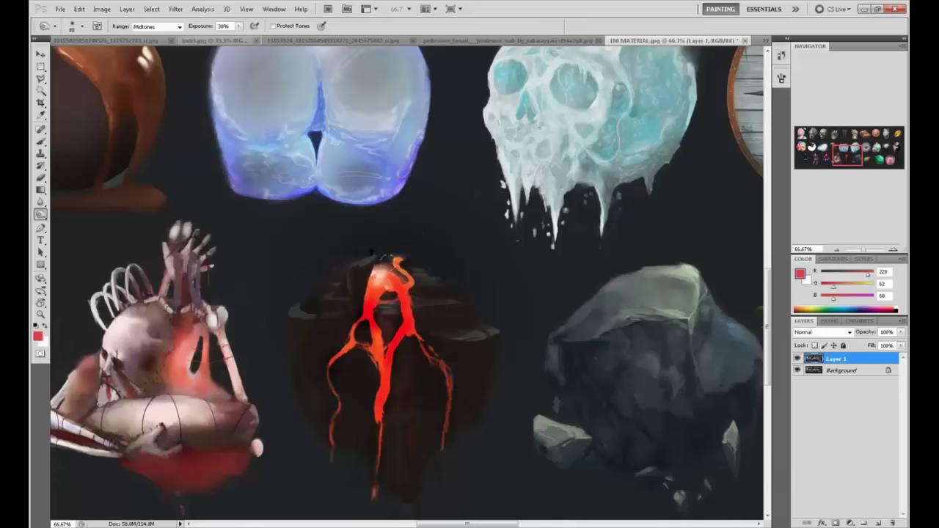
Step: Select angular rock facets around the lava's upper streams with the Polygonal Lasso and hide the selection edges
key(b)
key(l)
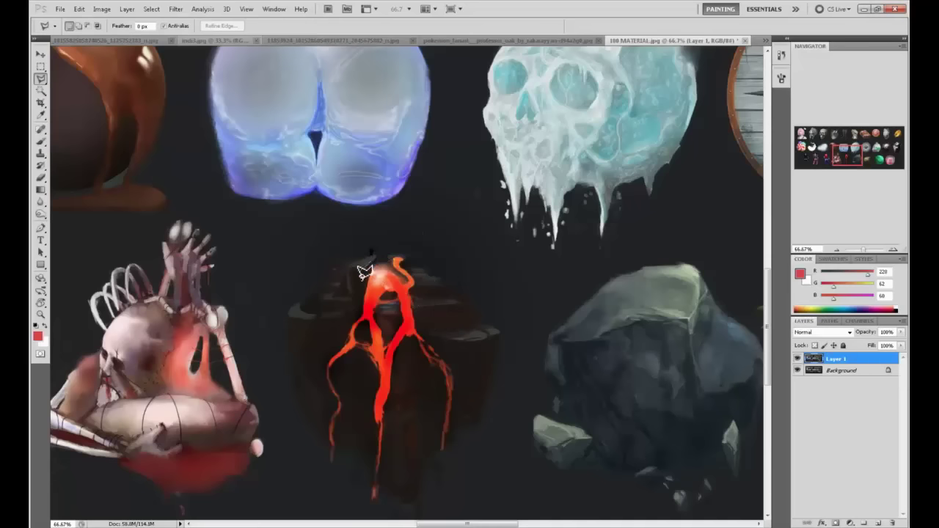
mouse_move(365, 306)
mouse_down()
mouse_move(376, 255)
mouse_move(374, 302)
mouse_up()
key(shift)
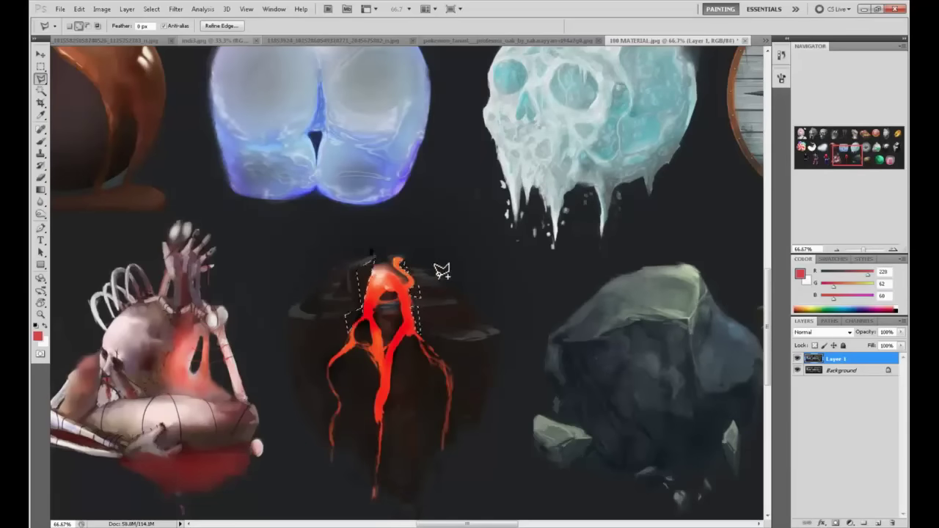
mouse_move(376, 371)
mouse_down()
mouse_move(359, 352)
mouse_move(376, 392)
mouse_move(372, 351)
mouse_up()
drag(377, 320, 417, 321)
click(369, 322)
key(b)
key(ctrl+h)
Step: Glaze the selected rock facets with reds and oranges sampled from the lava, using a soft low-opacity brush enlarged from 125 to 300 px
alt+click(374, 292)
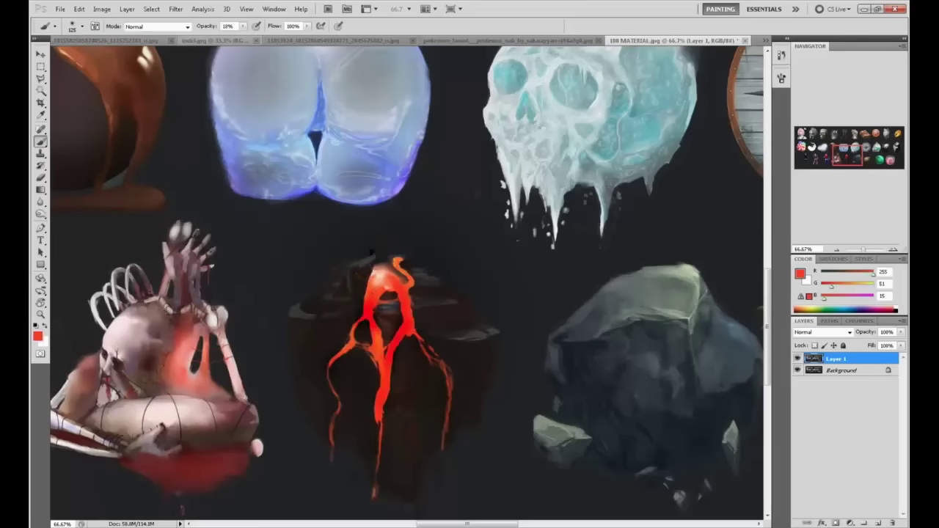
drag(371, 365, 364, 383)
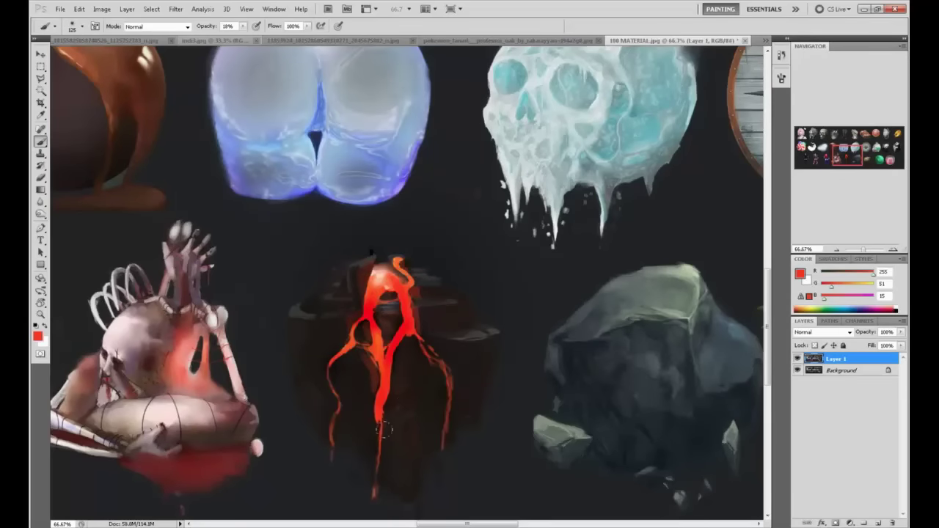
drag(370, 369, 364, 357)
alt+click(382, 283)
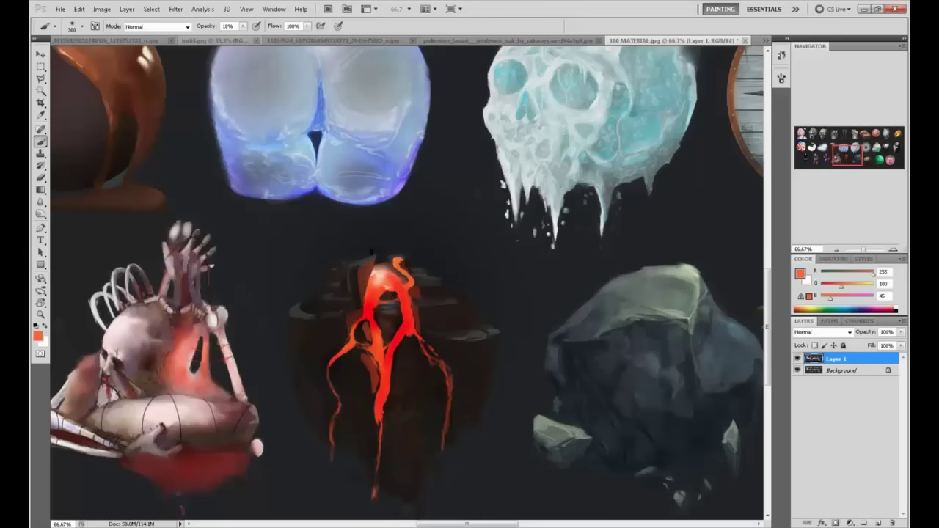
alt+click(356, 336)
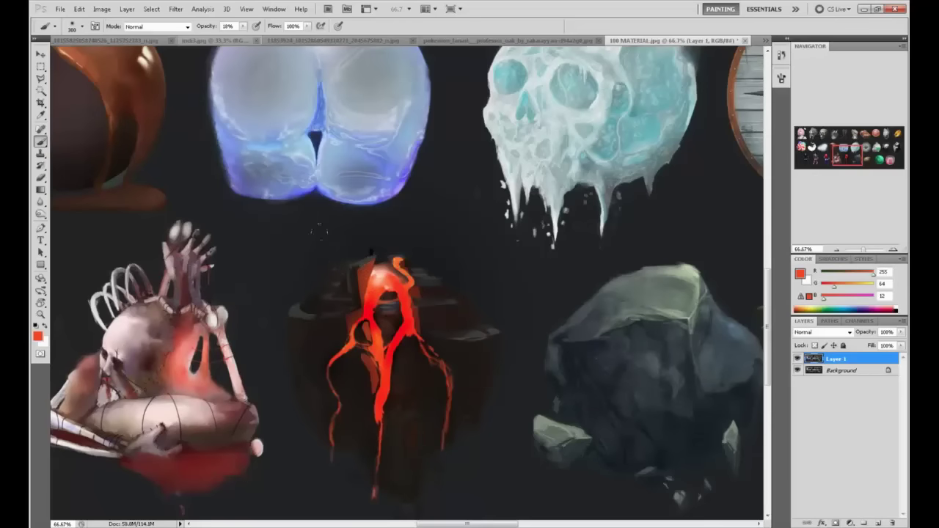
Step: Outline a new rock facet beside the lava's central fork and tint it with sampled reds using the 300 px brush
key(l)
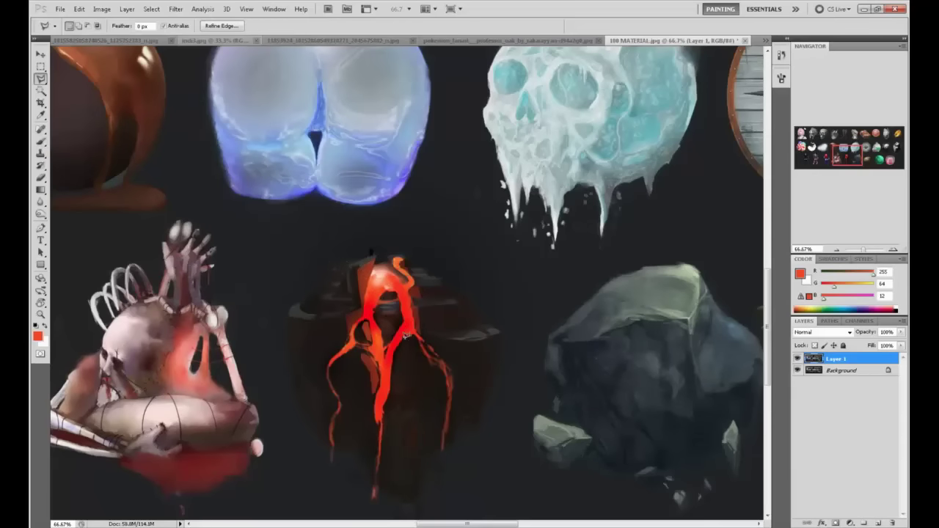
mouse_move(405, 335)
mouse_down()
mouse_move(398, 381)
mouse_move(406, 342)
mouse_move(425, 329)
mouse_move(421, 337)
mouse_up()
key(ctrl+d)
key(b)
alt+click(398, 334)
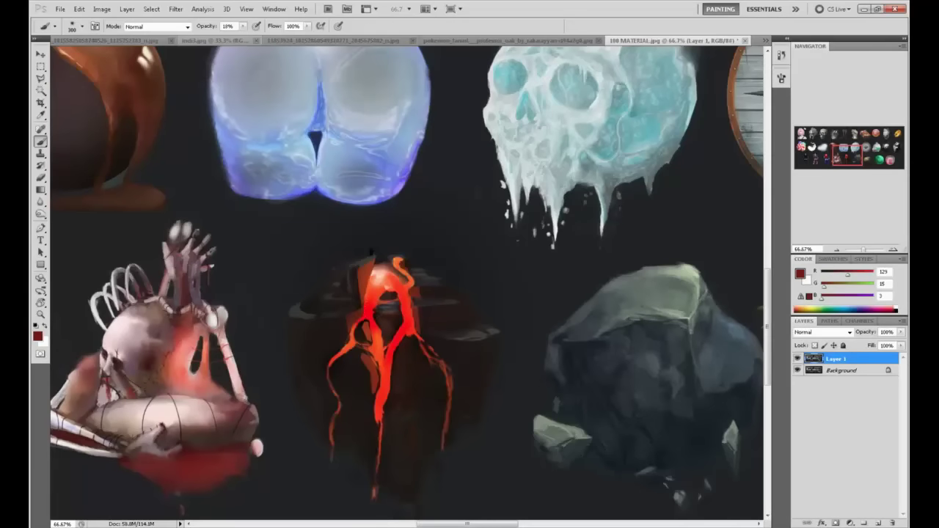
alt+click(402, 331)
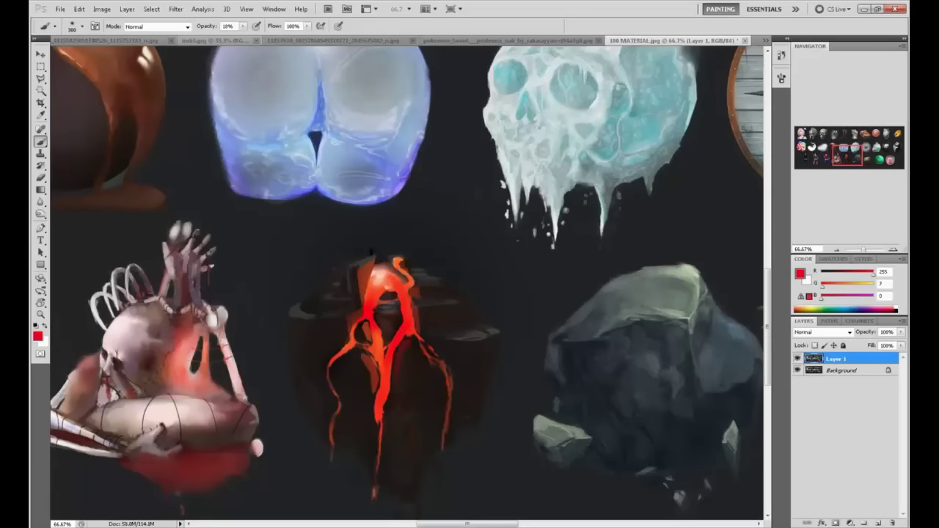
alt+click(413, 345)
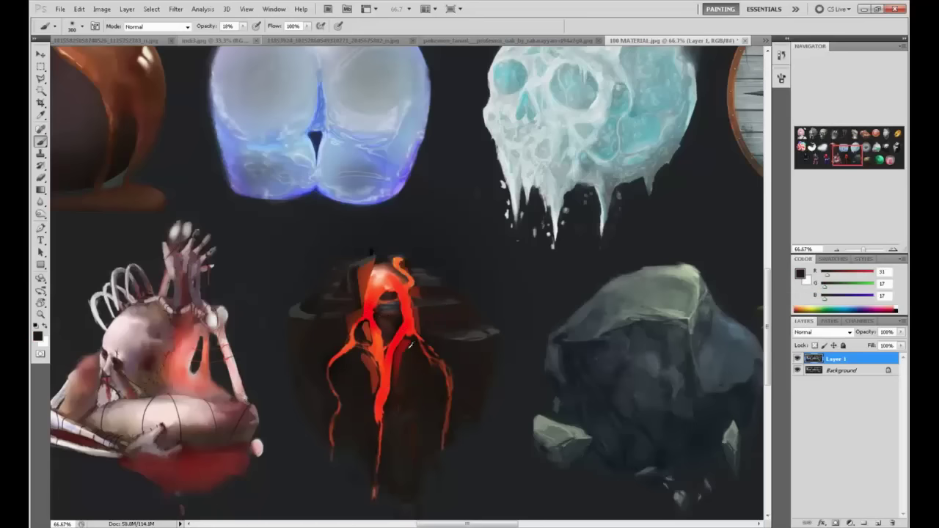
alt+click(403, 342)
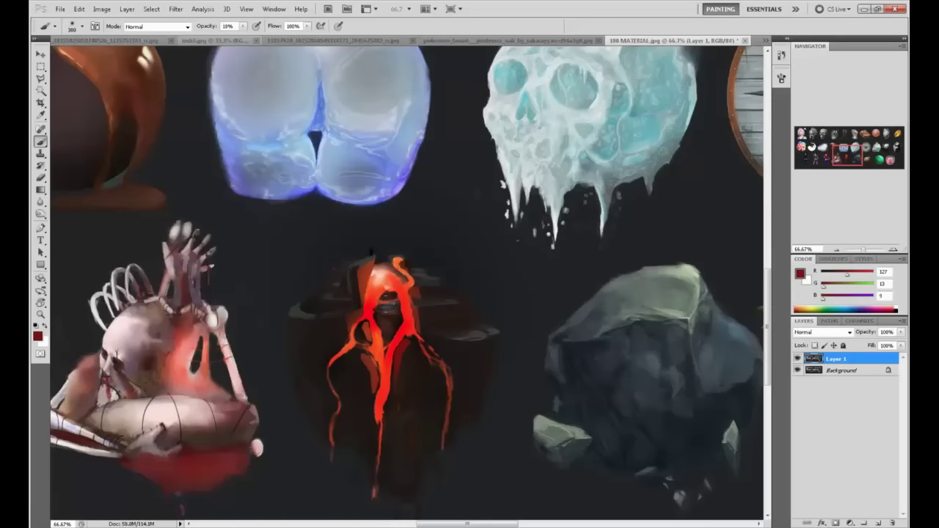
alt+click(405, 324)
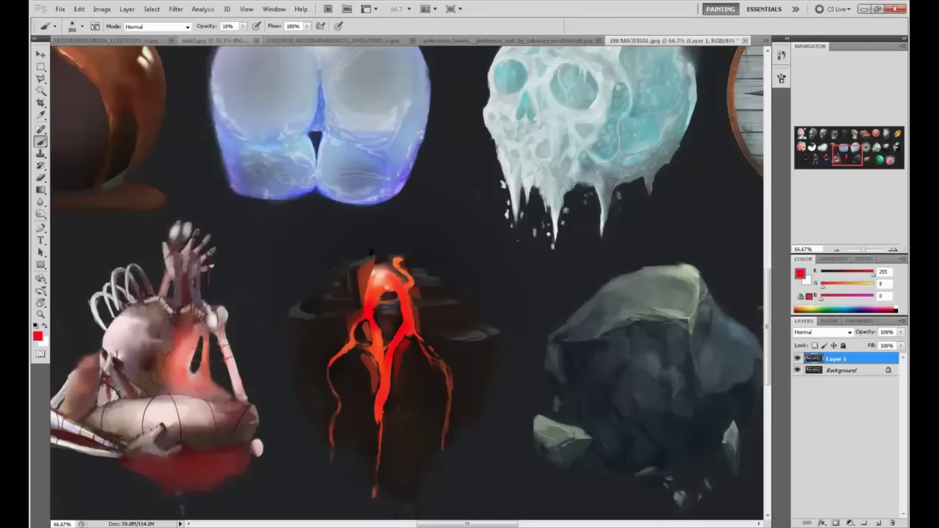
alt+click(412, 330)
Step: Outline a thin facet beside the lava's right upper stream, tint it with sampled reds, and clear the selection
key(l)
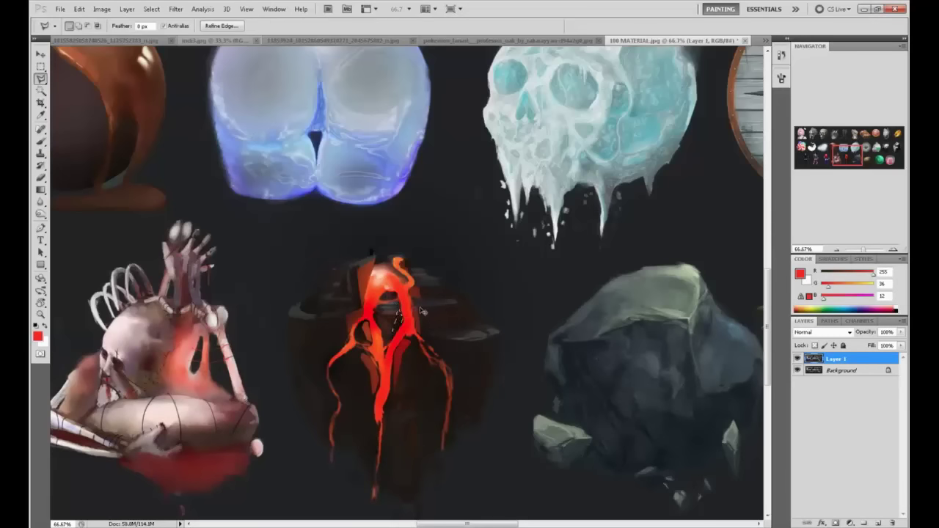
key(b)
alt+click(407, 311)
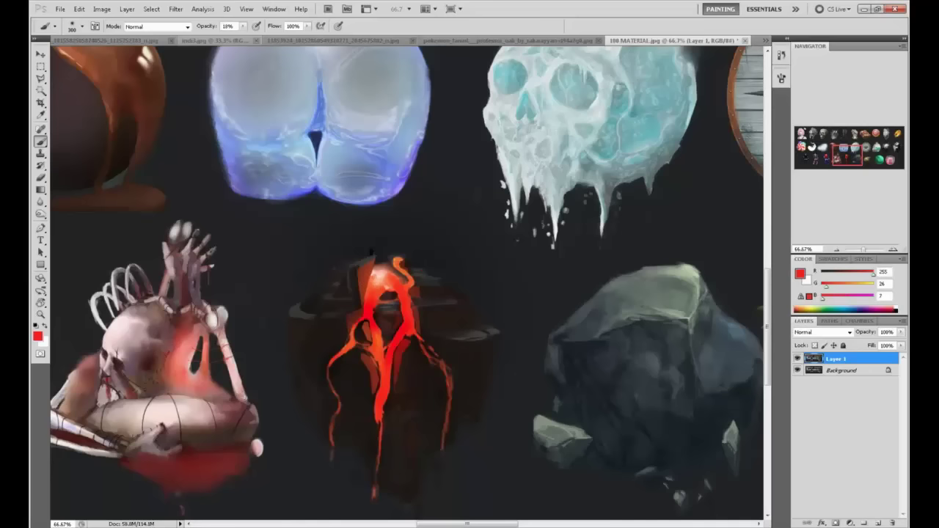
key(l)
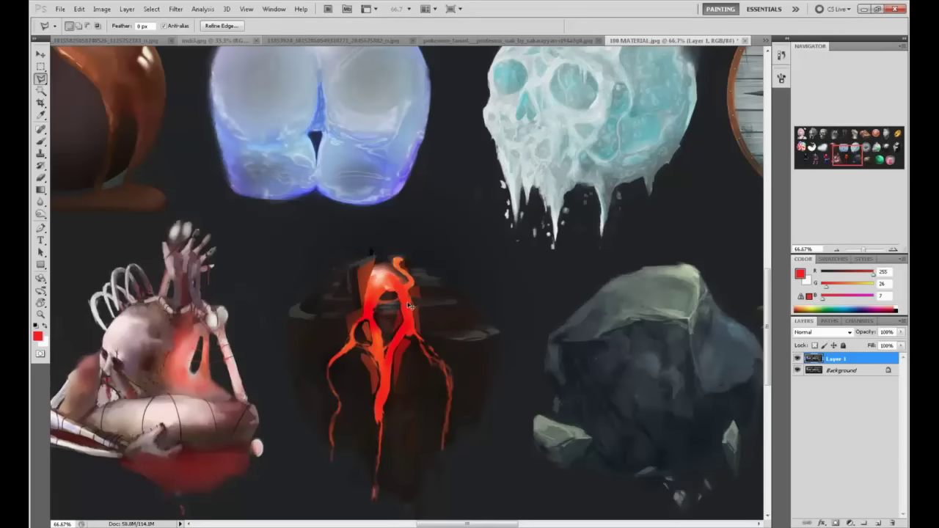
key(b)
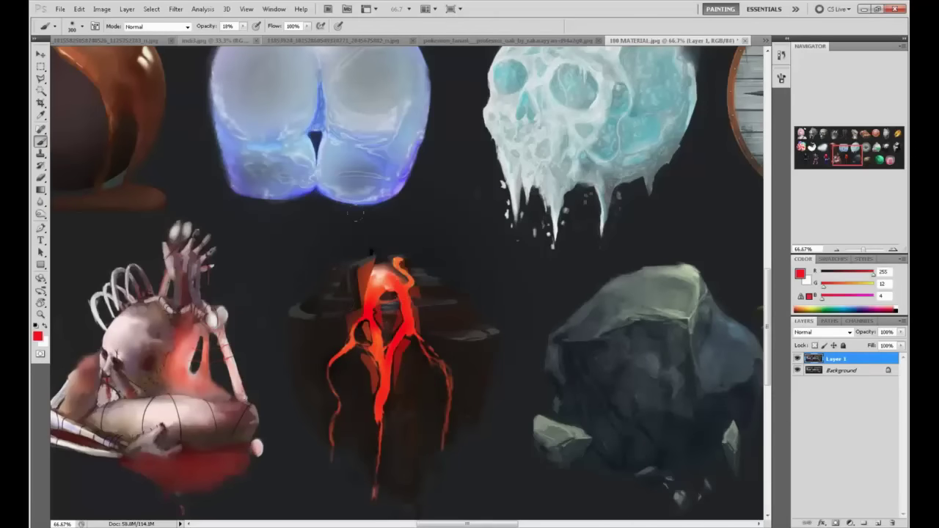
key(m)
right_click(403, 324)
click(427, 330)
Step: Glaze dark brown sampled from the rock over the lava's central streams, using a soft low-opacity brush up to 500 px
key(b)
alt+click(417, 367)
alt+click(417, 367)
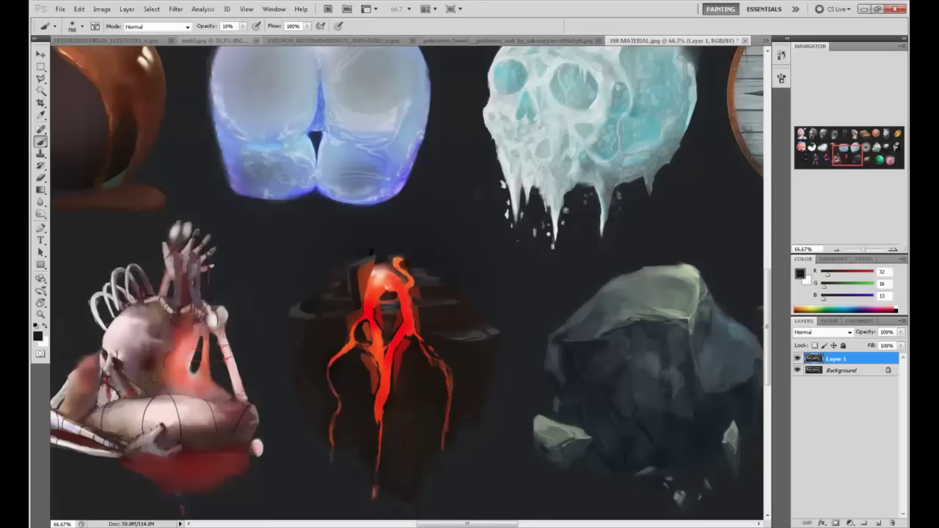
click(381, 363)
key(bracketright)
click(383, 398)
click(381, 396)
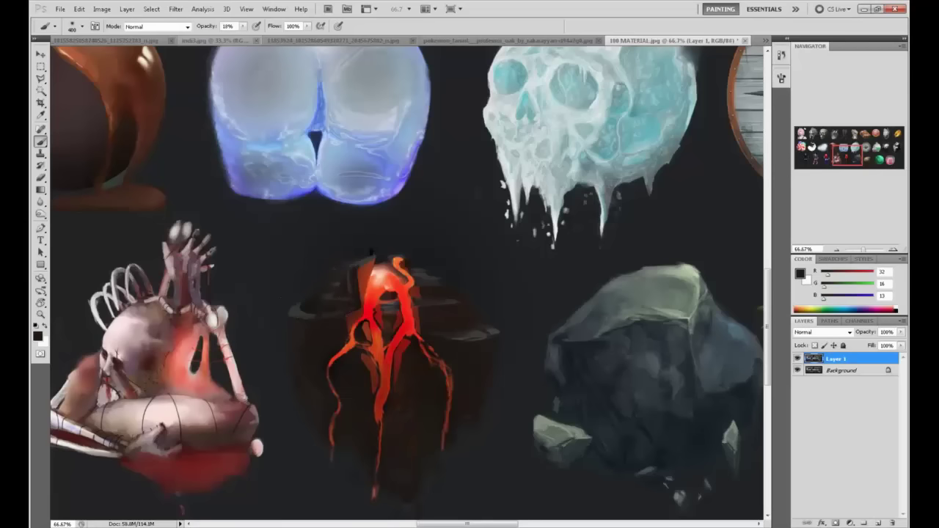
key(bracketright)
click(410, 320)
click(373, 341)
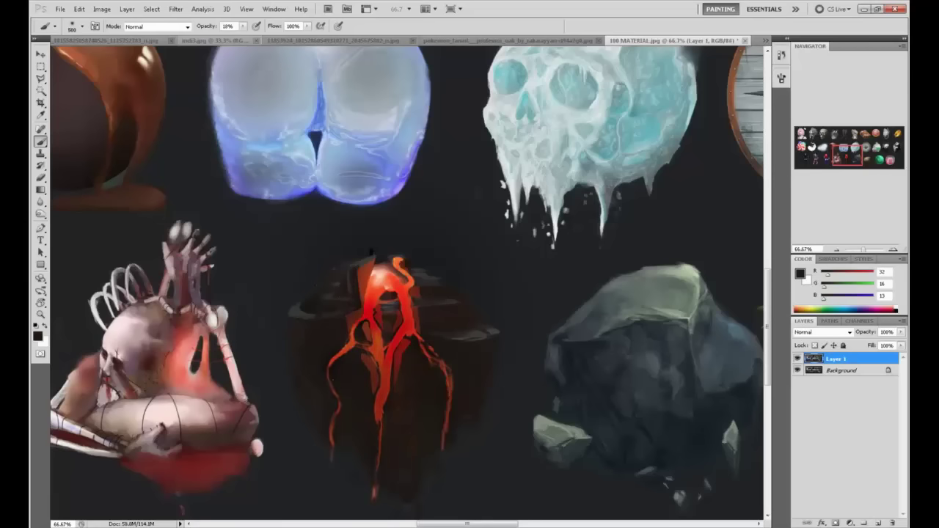
drag(381, 386, 382, 426)
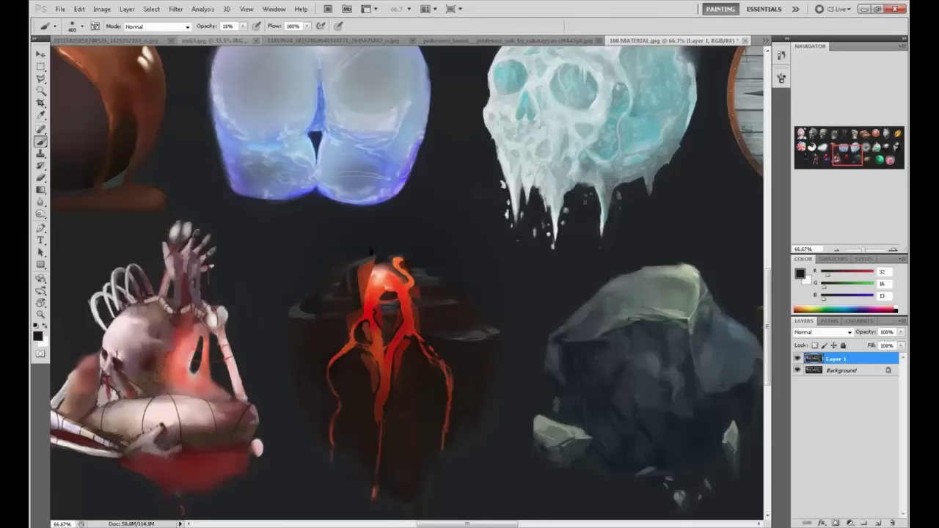
drag(380, 330, 379, 374)
Step: Dodge the lava's left side branch in the Highlights range at 31% exposure with a much smaller brush
drag(40, 213, 66, 214)
key(bracketleft)
key(bracketleft)
key(bracketleft)
key(bracketleft)
key(bracketleft)
key(bracketleft)
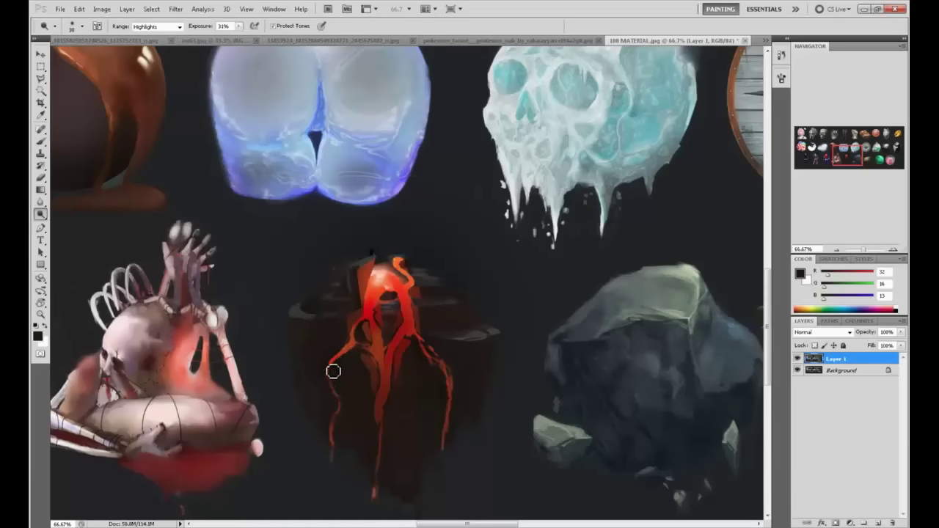
mouse_move(333, 371)
mouse_down()
mouse_move(329, 364)
mouse_move(330, 375)
mouse_up()
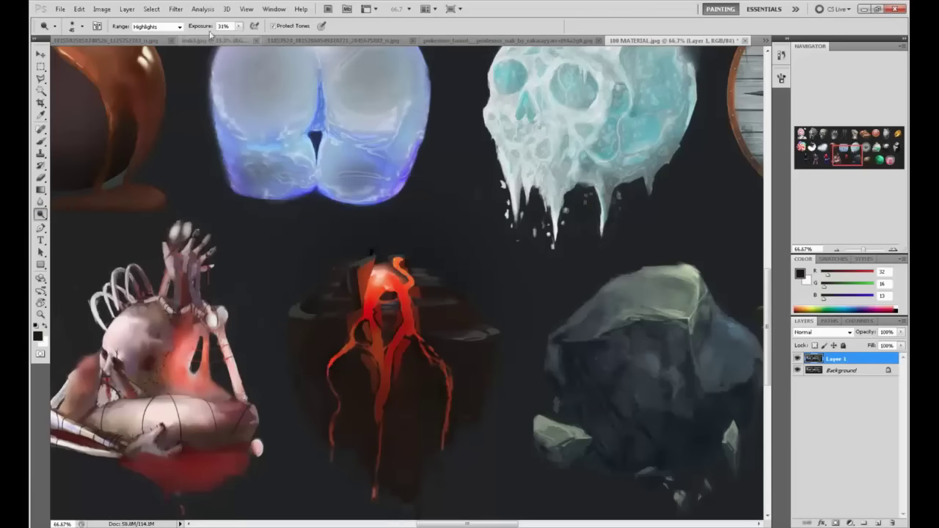
Step: Turn off Protect Tones, raise the Dodge exposure to about 60%, and brighten the left branch and central streams with a brush up to 100 px
click(177, 28)
click(239, 30)
click(273, 27)
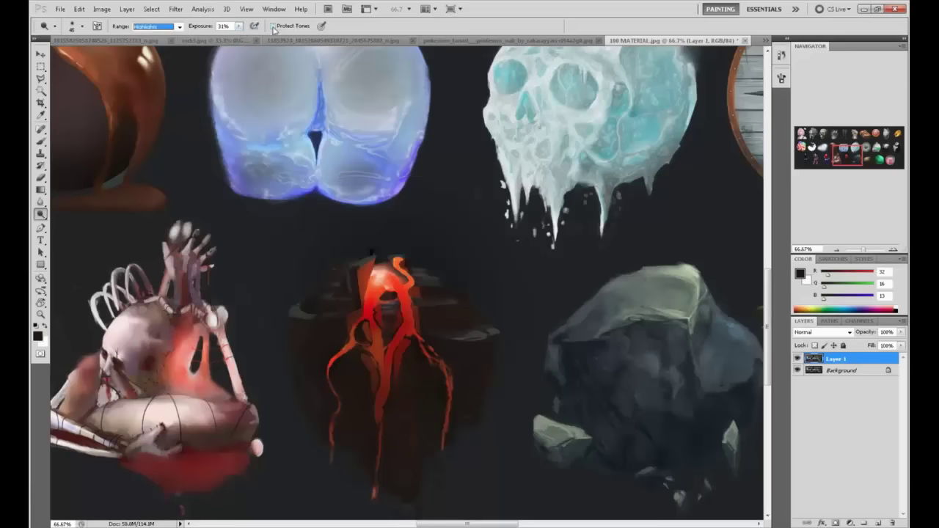
click(239, 28)
drag(240, 37, 273, 45)
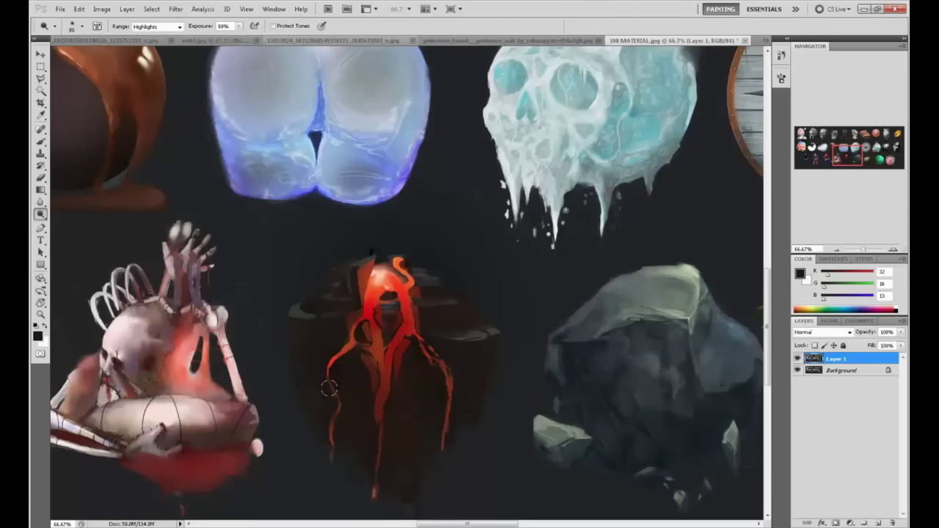
key(bracketright)
key(bracketright)
mouse_move(335, 403)
mouse_down()
mouse_move(332, 390)
mouse_move(328, 415)
mouse_up()
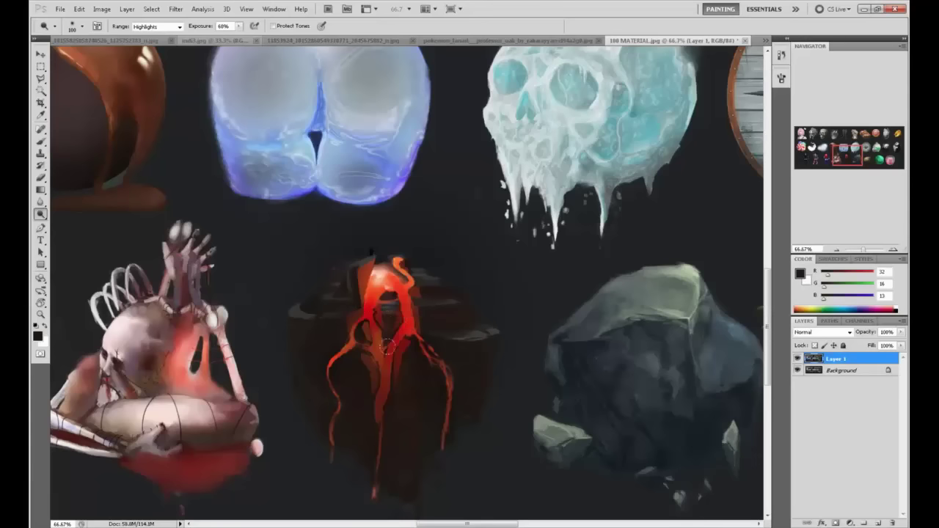
mouse_move(368, 305)
mouse_down()
mouse_move(379, 356)
mouse_move(362, 413)
mouse_up()
Step: Set the foreground colour to a warm yellow, RGB 255, 205, 70, for the Brush
key(b)
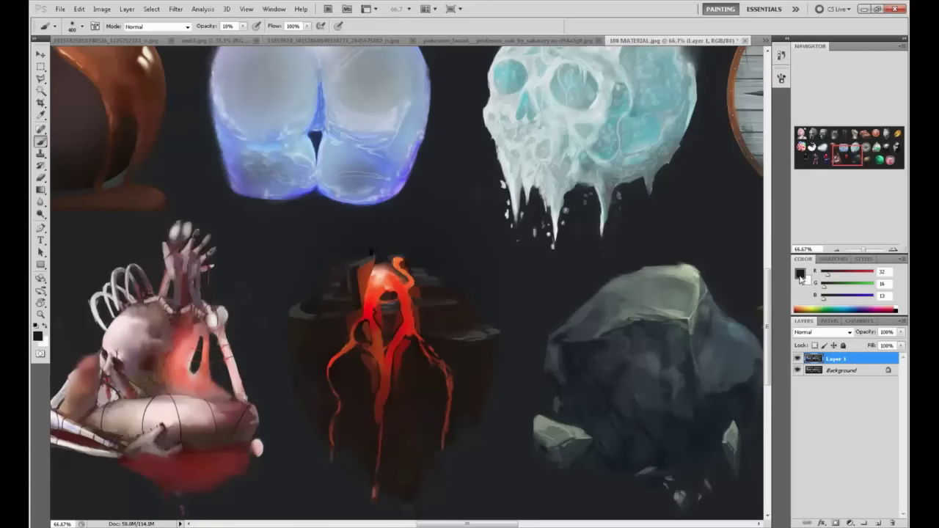
click(800, 275)
drag(480, 268, 480, 267)
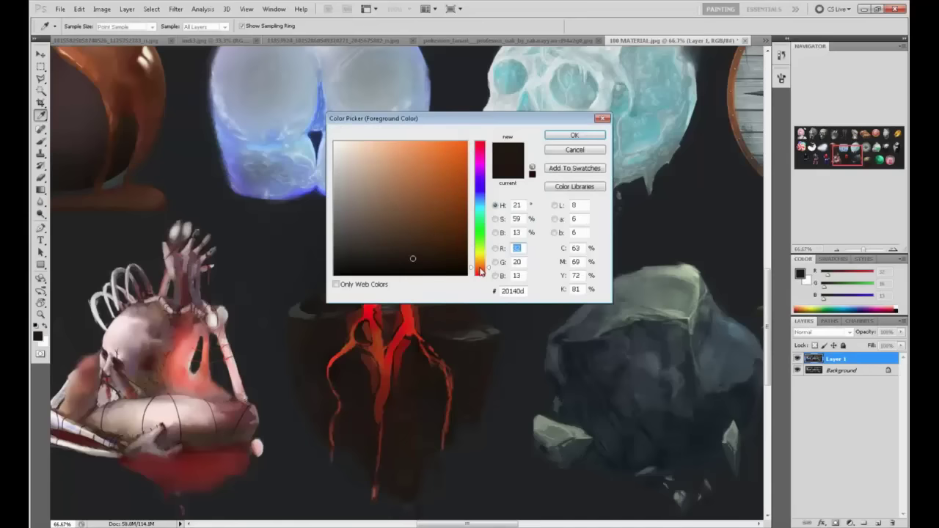
drag(419, 154, 409, 148)
drag(482, 268, 482, 267)
drag(409, 146, 431, 142)
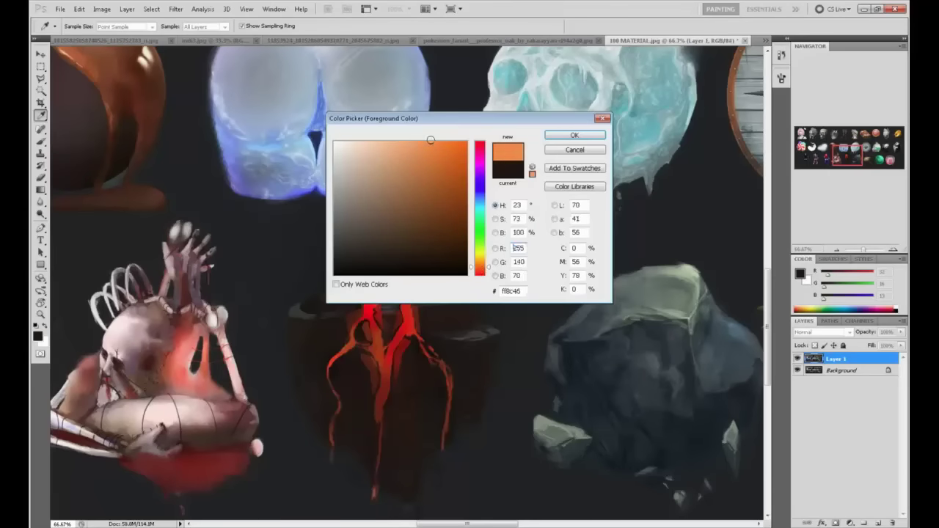
drag(483, 267, 482, 259)
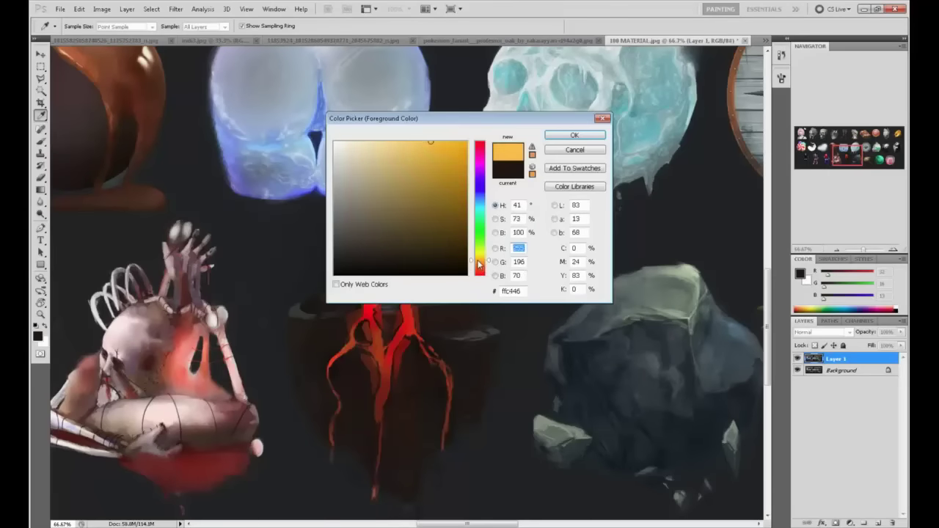
click(575, 135)
Step: Paint soft yellow hot spots on the lava's forks and central stream with a low-opacity brush of about 70 px
key(bracketleft)
key(bracketleft)
key(bracketleft)
key(bracketleft)
key(bracketleft)
key(bracketleft)
key(bracketleft)
key(bracketleft)
key(bracketleft)
key(bracketleft)
key(bracketleft)
key(bracketleft)
key(bracketleft)
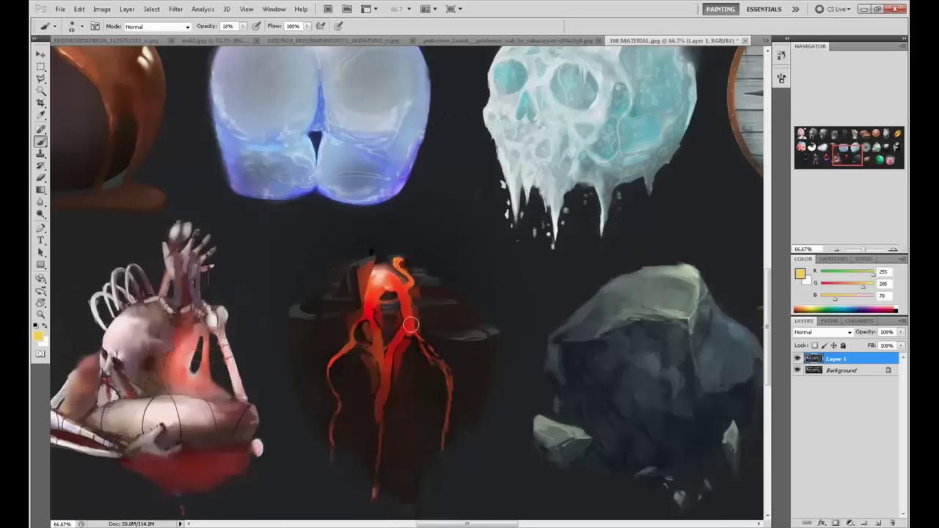
key(bracketright)
key(bracketright)
key(bracketright)
drag(411, 330, 404, 331)
key(bracketleft)
mouse_move(376, 285)
mouse_down()
mouse_move(367, 313)
mouse_move(380, 350)
mouse_move(352, 348)
mouse_move(354, 334)
mouse_move(355, 347)
mouse_move(393, 353)
mouse_move(370, 323)
mouse_move(386, 361)
mouse_move(401, 339)
mouse_move(378, 359)
mouse_up()
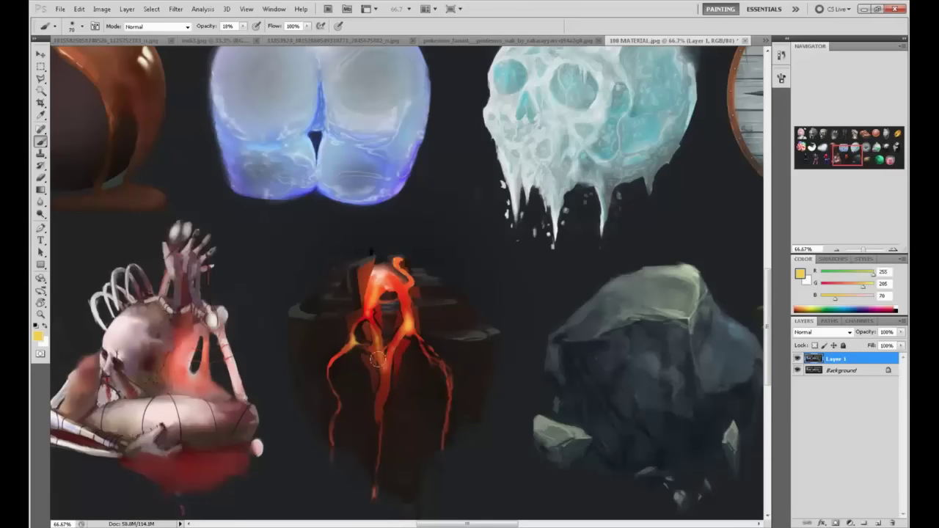
key(bracketleft)
key(bracketleft)
key(bracketleft)
key(bracketleft)
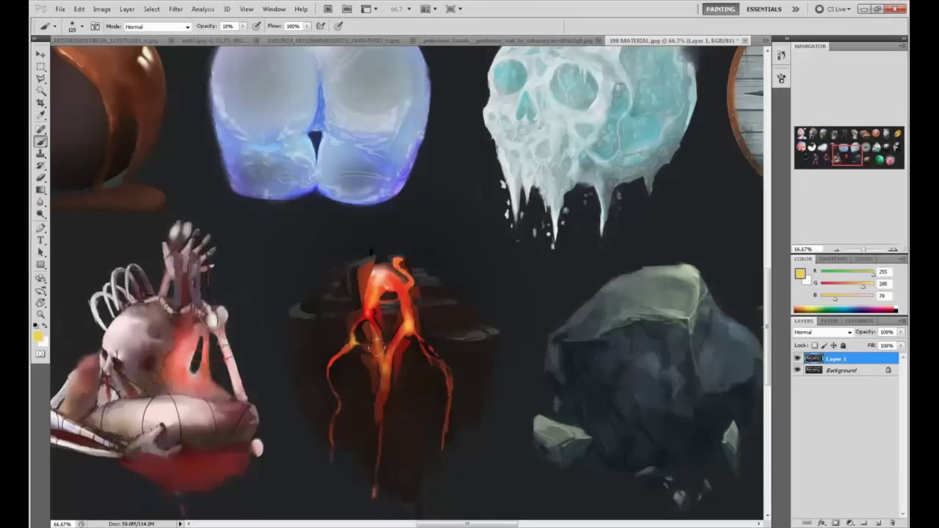
Step: Set up the Burn tool with the Shadows range and a 400 px brush
drag(40, 213, 70, 213)
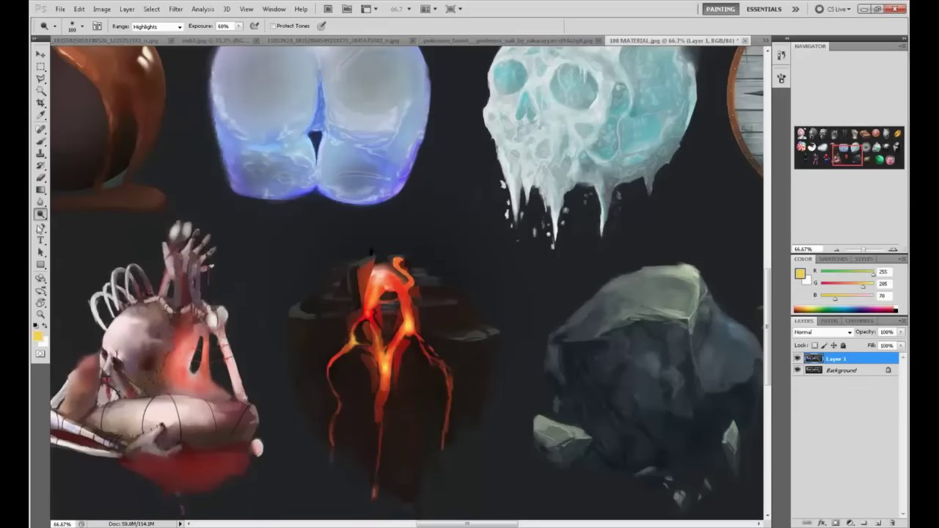
mouse_move(40, 214)
mouse_down()
mouse_move(81, 236)
mouse_move(51, 217)
mouse_move(80, 212)
mouse_up()
key(bracketright)
key(bracketright)
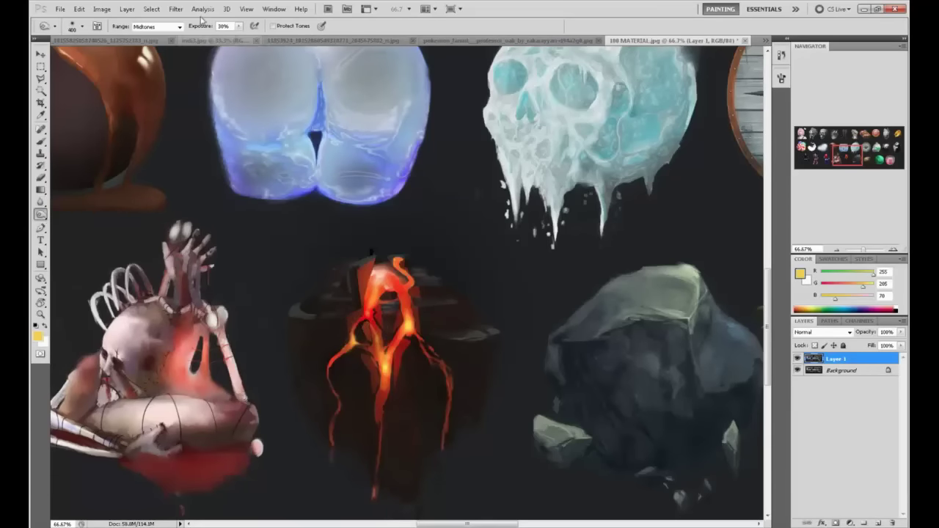
click(179, 26)
click(171, 35)
Step: Undo a test burn stroke down the lava, lower the exposure to 8%, and burn the dark rock around the streams
drag(378, 334, 378, 469)
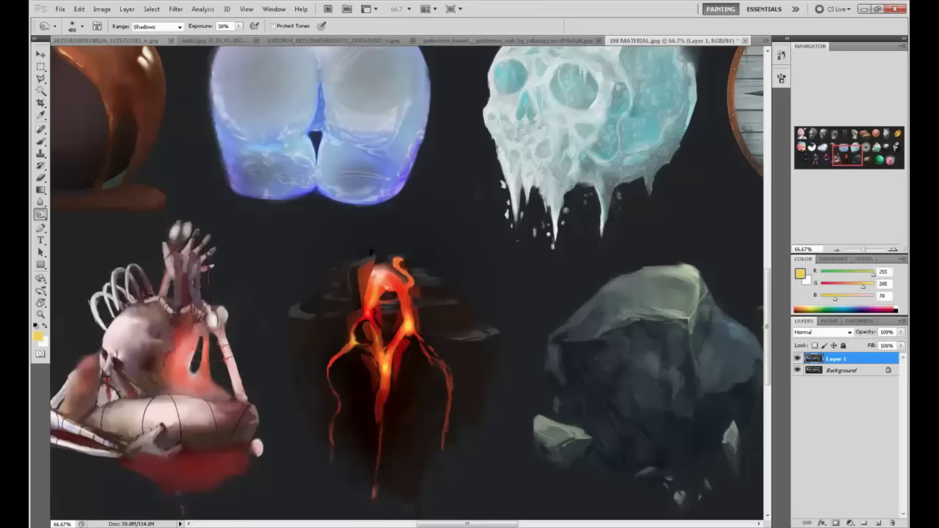
key(ctrl+z)
double_click(224, 26)
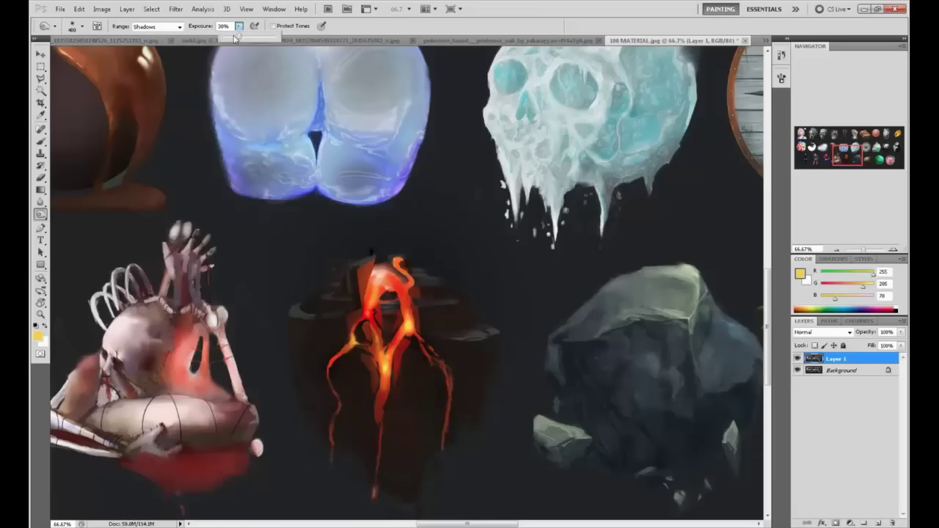
text(8)
key(Return)
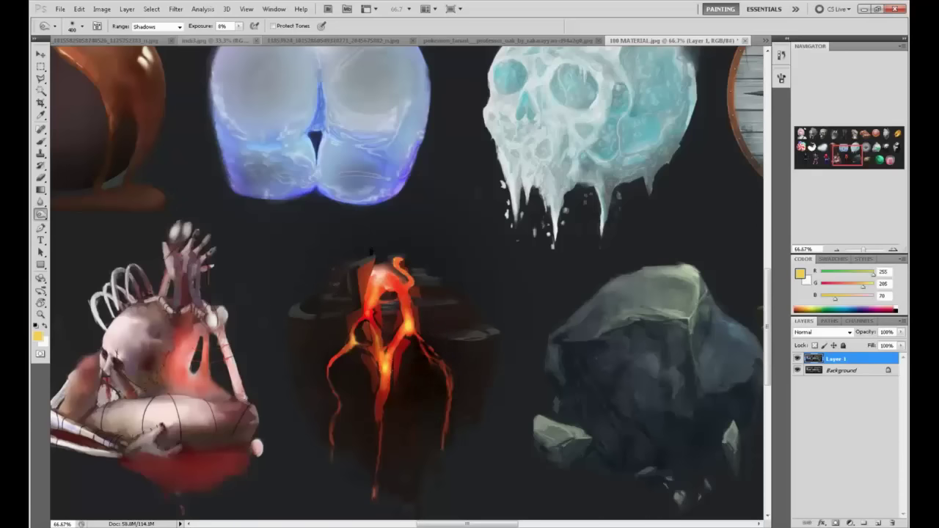
drag(439, 392, 431, 383)
Step: Glaze a soft glow around the lava's arch and forks with a 400 px brush in yellow sampled from the hot spots
key(b)
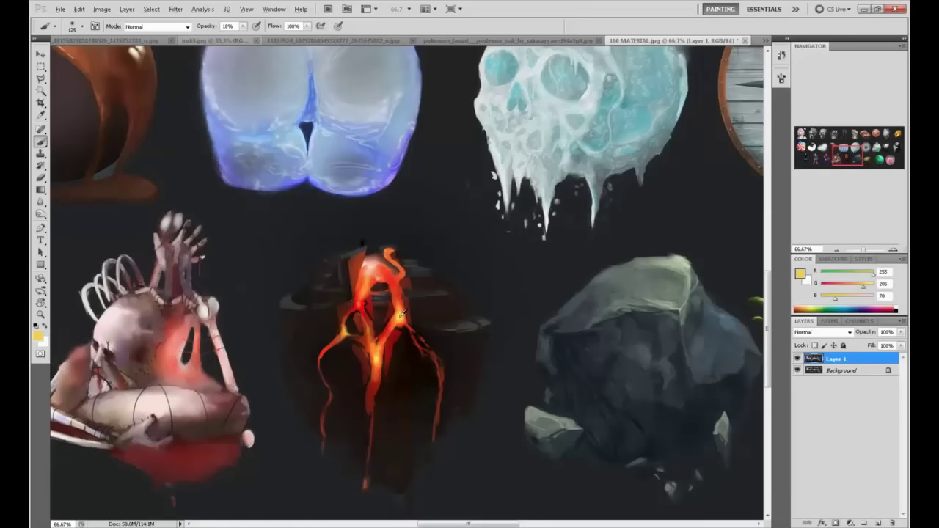
alt+click(381, 308)
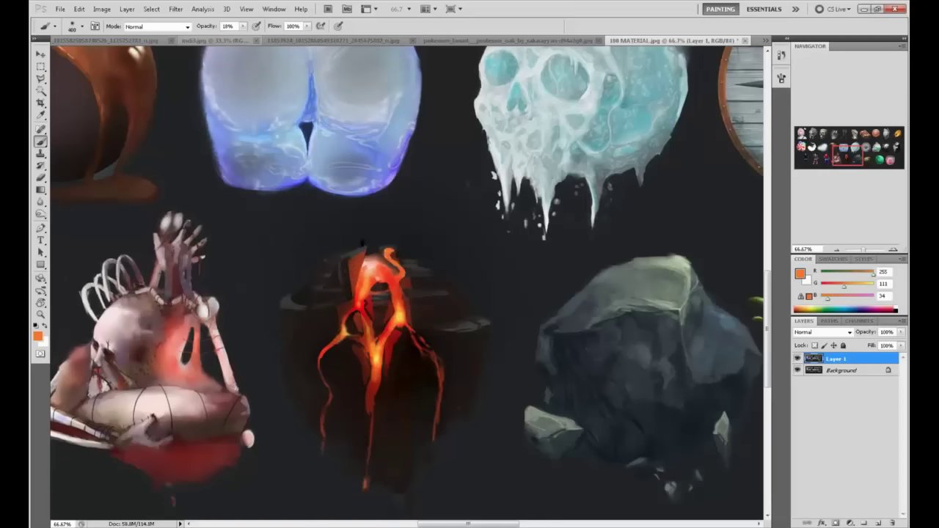
alt+click(377, 308)
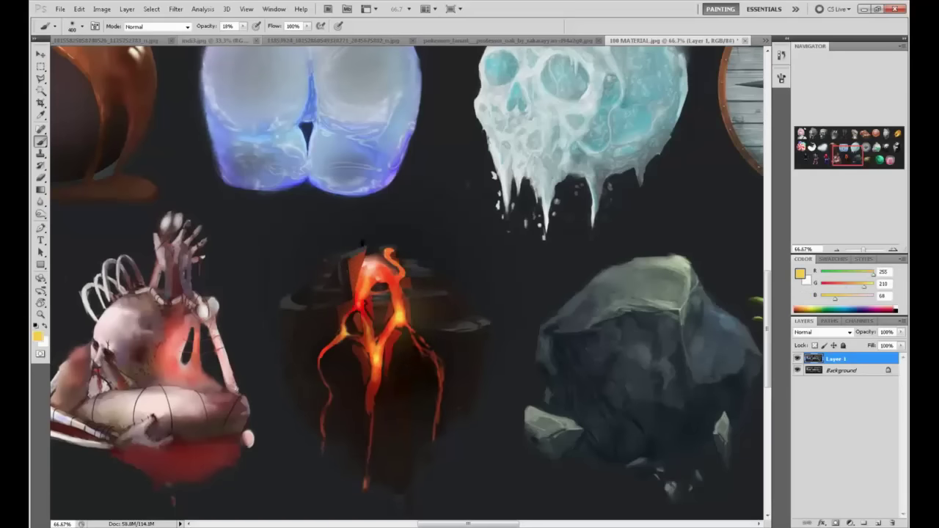
drag(377, 356, 358, 267)
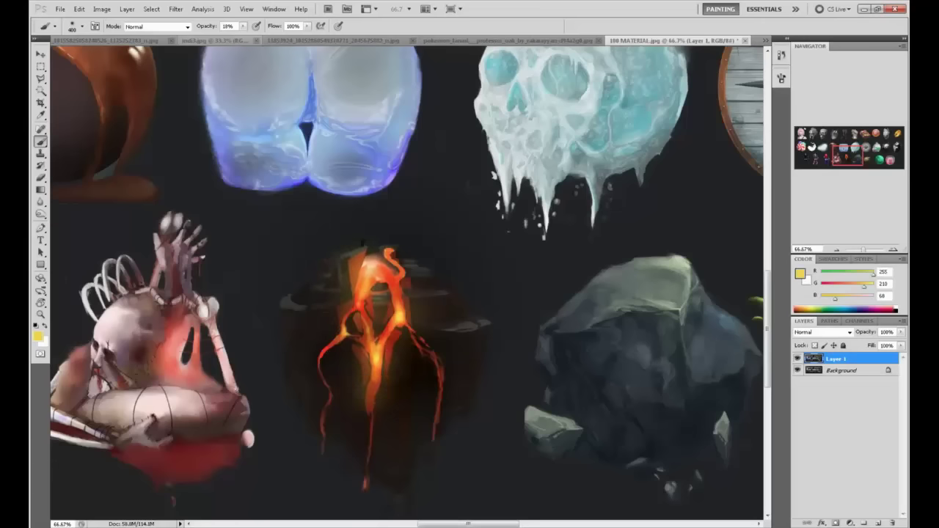
drag(446, 374, 417, 311)
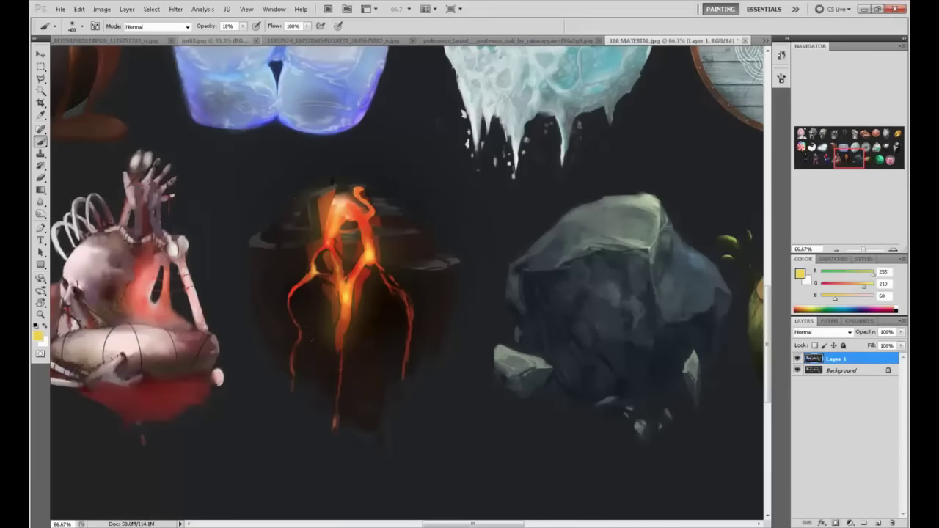
Step: Outline thin branching cracks in the dark rock on both sides of the lava with additive freehand Lasso selections
key(l)
click(46, 79)
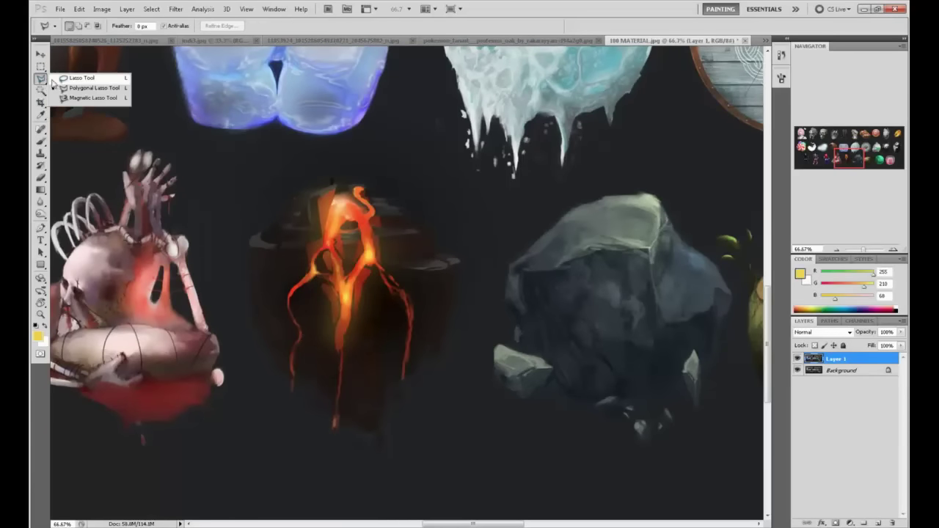
click(83, 78)
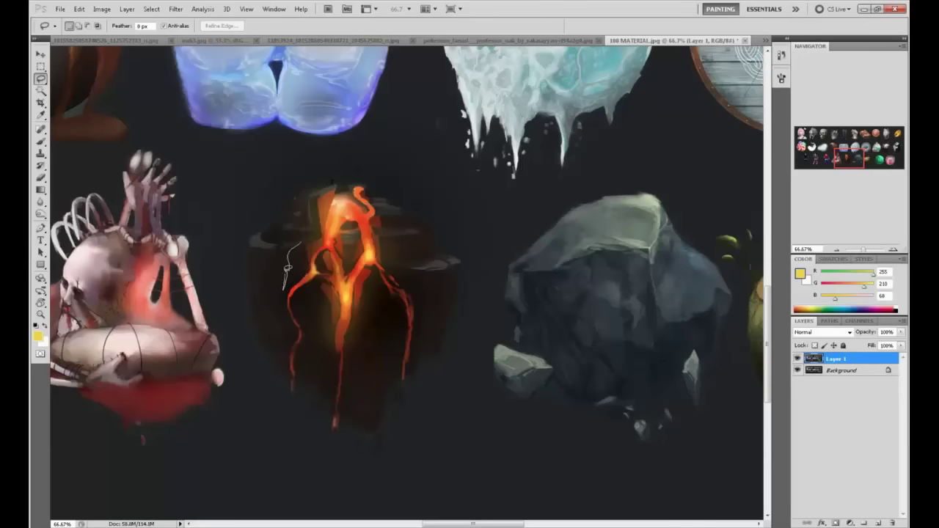
drag(295, 243, 291, 270)
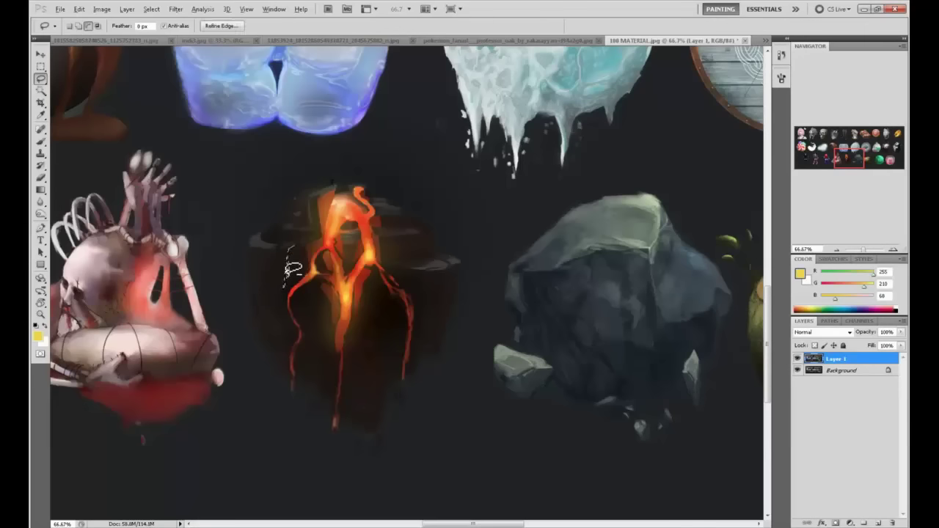
key(shift)
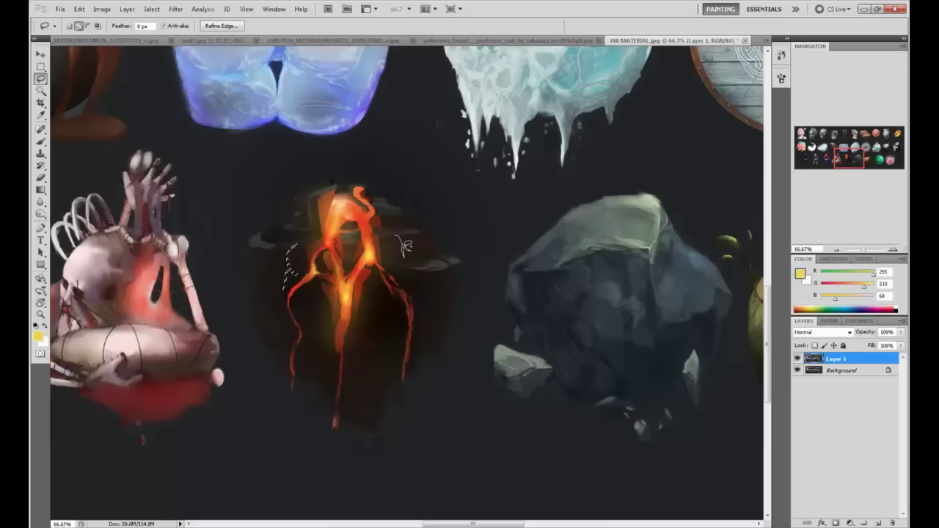
mouse_move(400, 237)
mouse_down()
mouse_move(379, 229)
mouse_move(404, 254)
mouse_up()
Step: Brush orange sampled from the lava into the selected cracks at 18% opacity and clear the selection
key(b)
alt+click(367, 246)
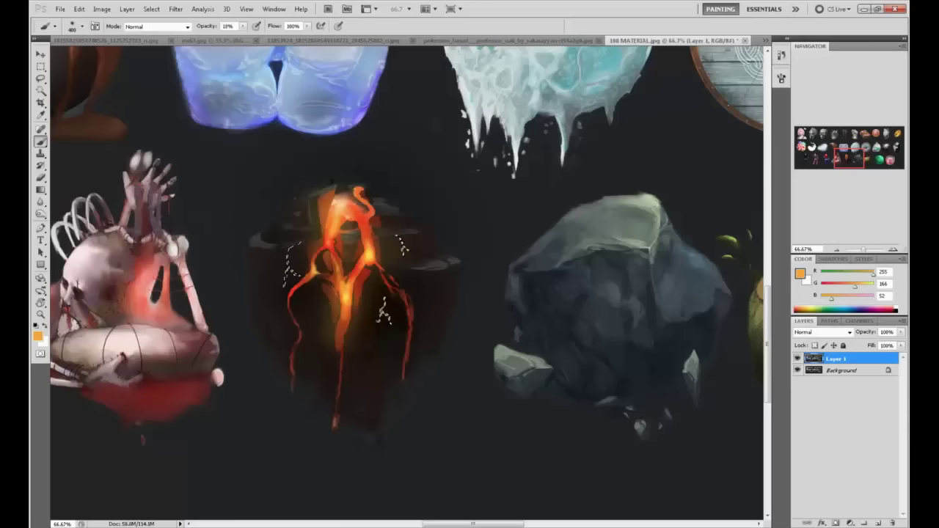
alt+click(341, 294)
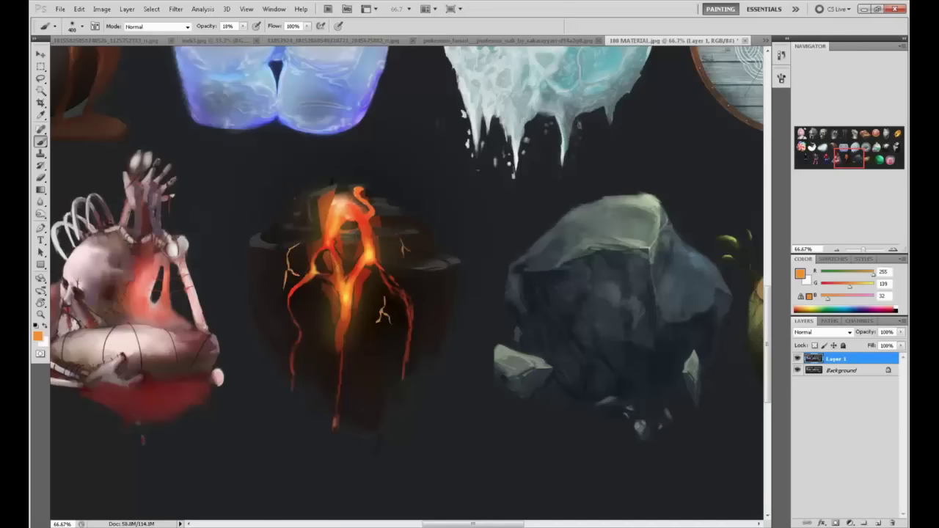
right_click(387, 279)
key(Escape)
click(41, 204)
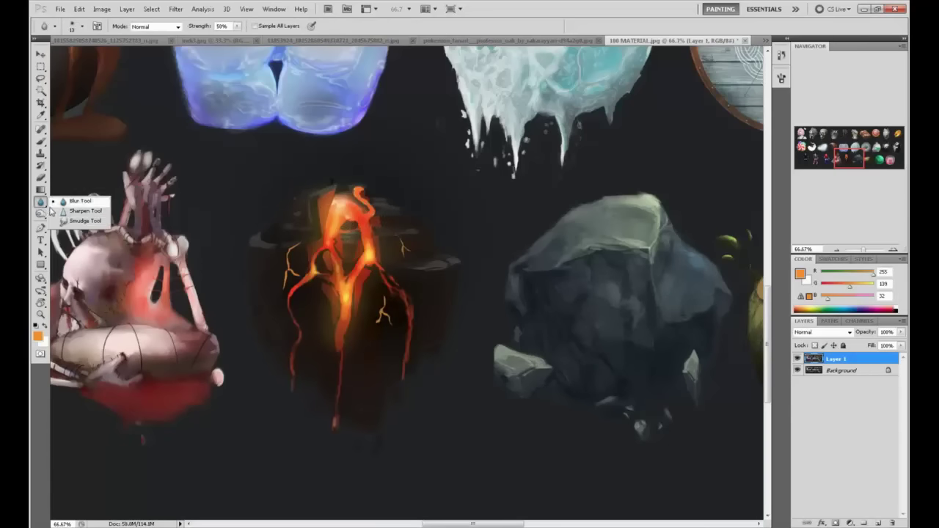
click(74, 226)
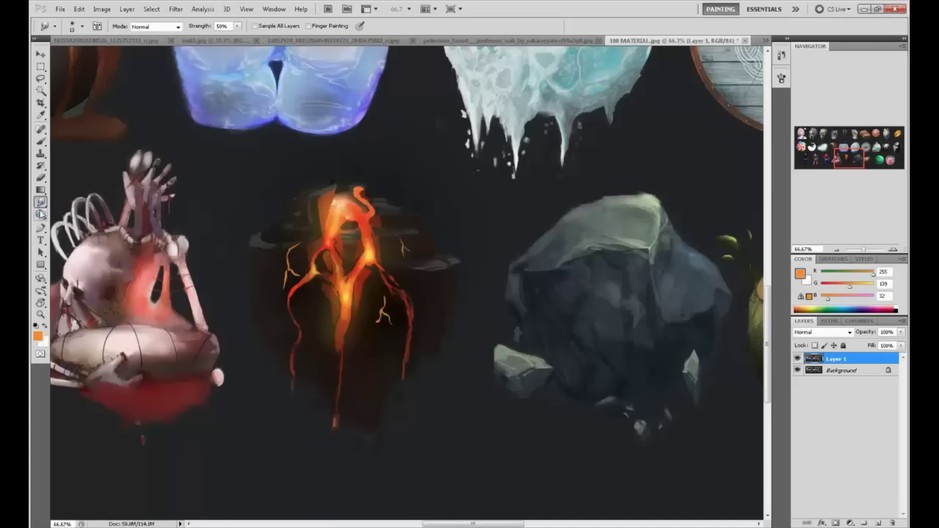
right_click(41, 203)
right_click(42, 215)
right_click(42, 203)
click(80, 223)
Step: Thin and break up the glowing cracks with a small brush at 100% opacity in dark rock colour sampled from the surroundings
key(b)
alt+click(290, 285)
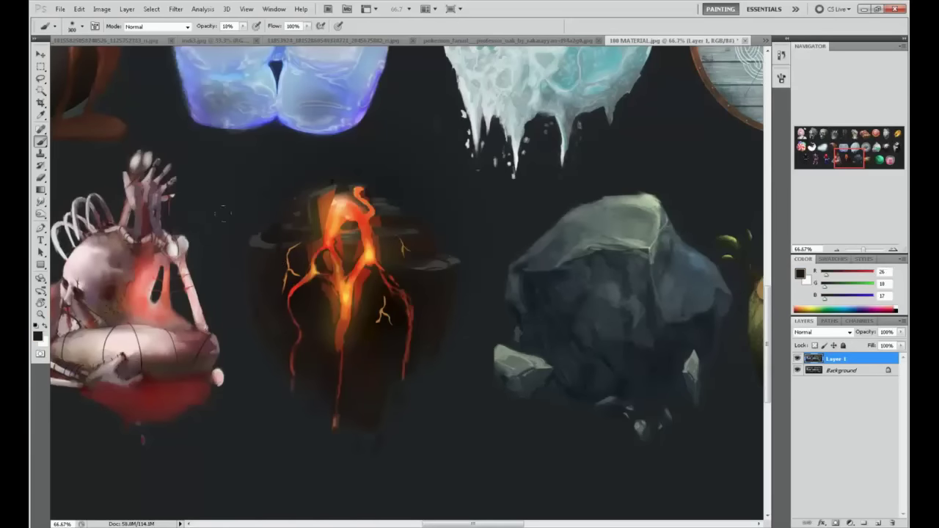
key(bracketleft)
key(bracketleft)
key(bracketleft)
key(bracketleft)
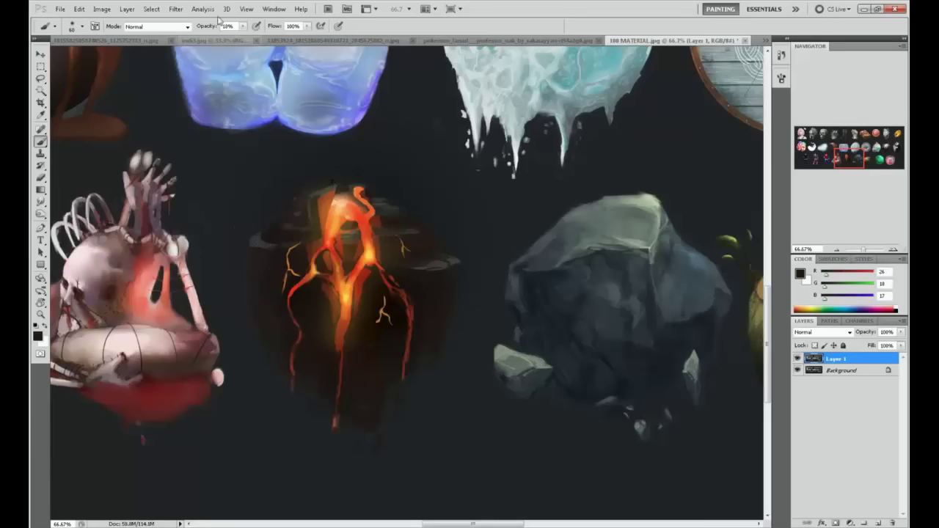
click(243, 27)
drag(239, 36, 293, 47)
key(p)
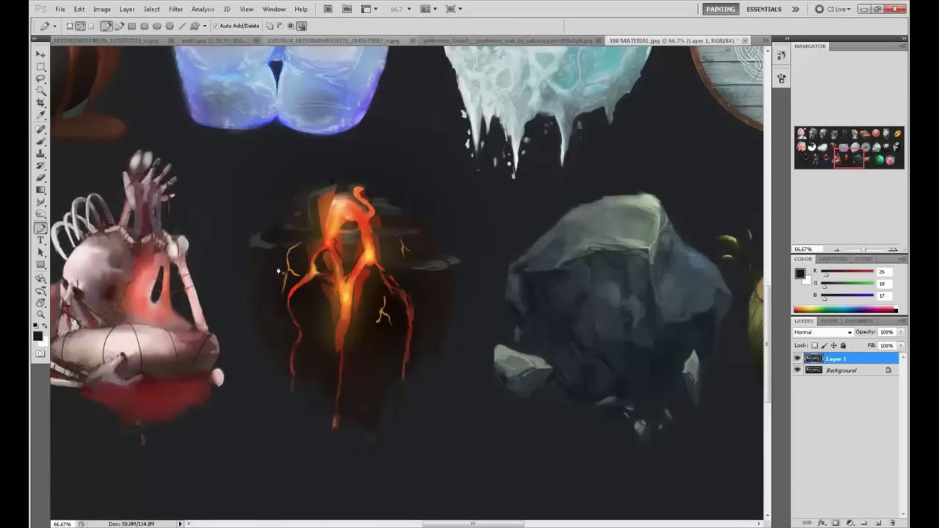
key(b)
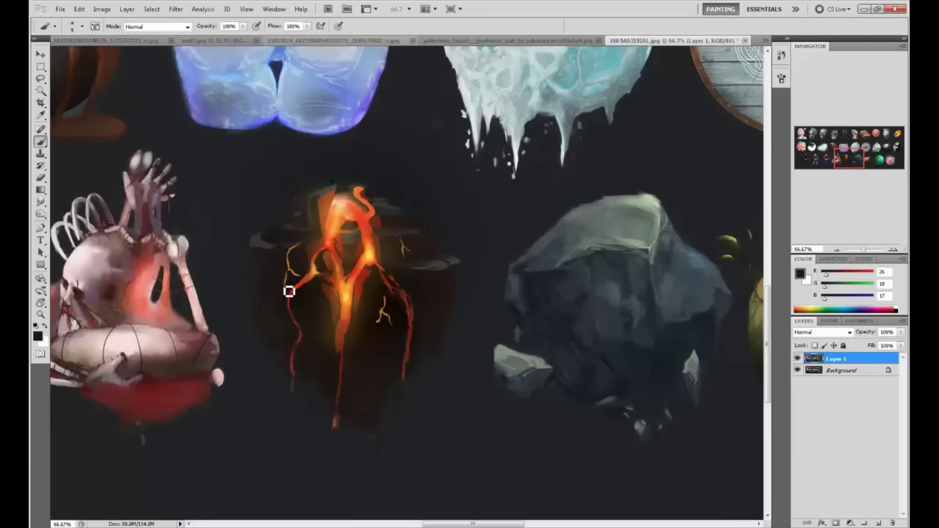
mouse_move(289, 291)
mouse_down()
mouse_move(294, 266)
mouse_move(305, 282)
mouse_up()
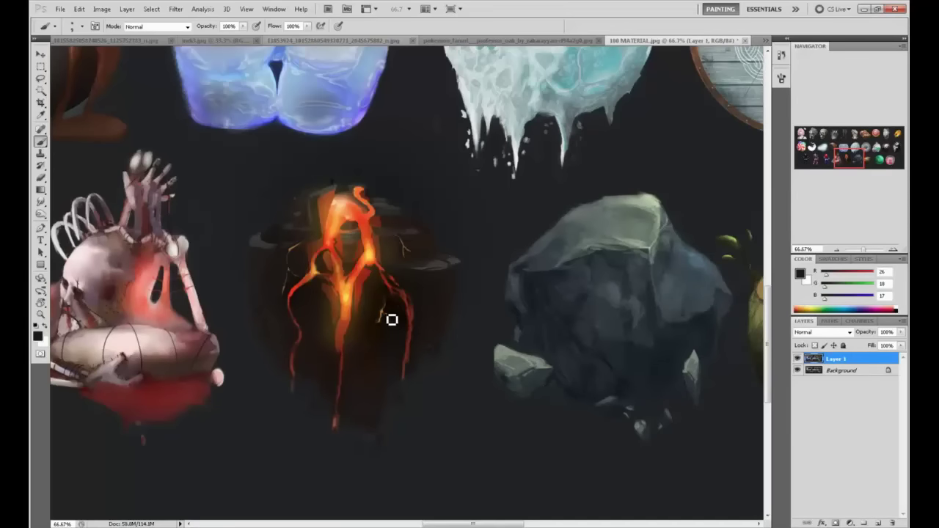
Step: Sample browns around the left fork and undo a dark test stroke across the arch's left side
alt+click(378, 302)
alt+click(317, 243)
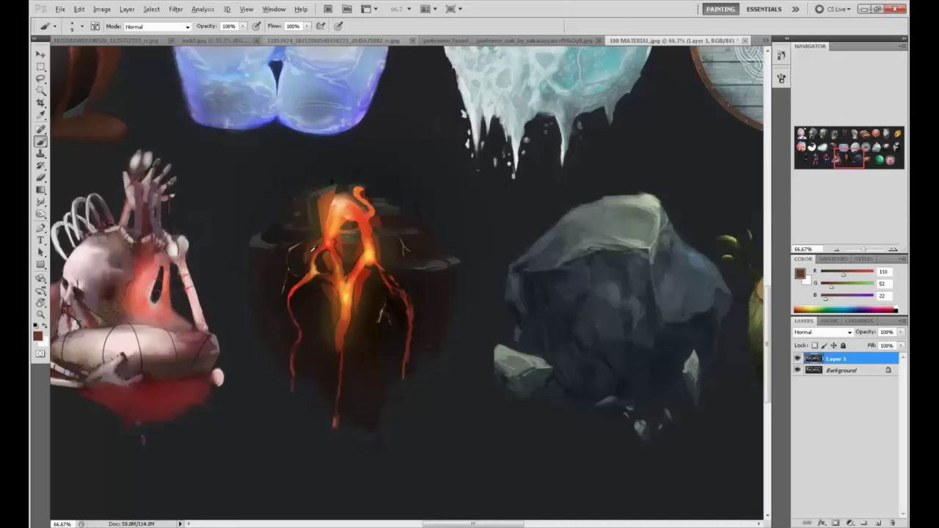
alt+click(317, 254)
alt+click(308, 249)
drag(333, 197, 327, 223)
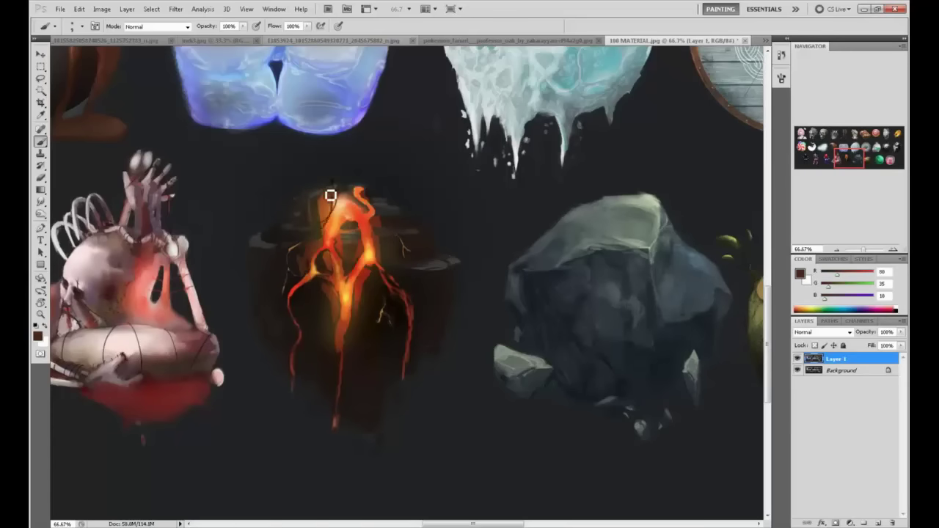
key(ctrl+z)
Step: Refine the lava edges around the left fork with small strokes in sampled oranges and browns
alt+click(328, 199)
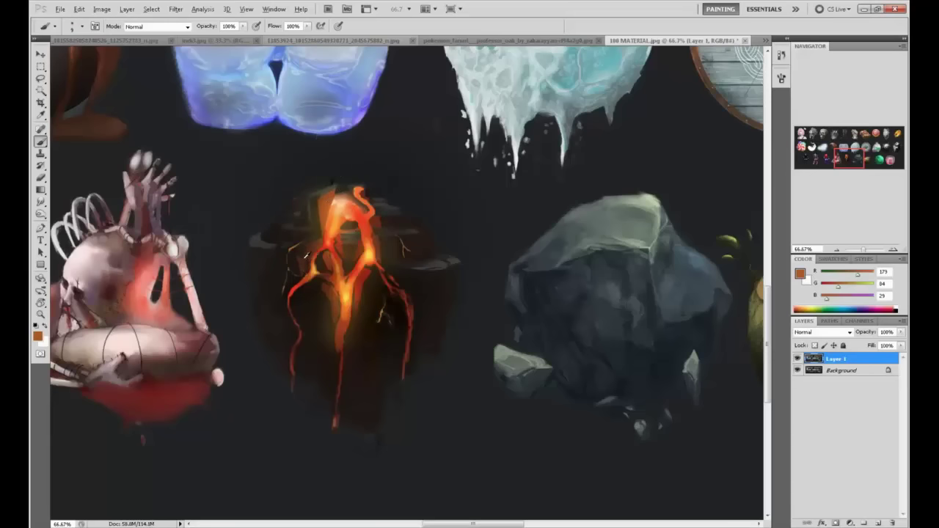
alt+click(308, 263)
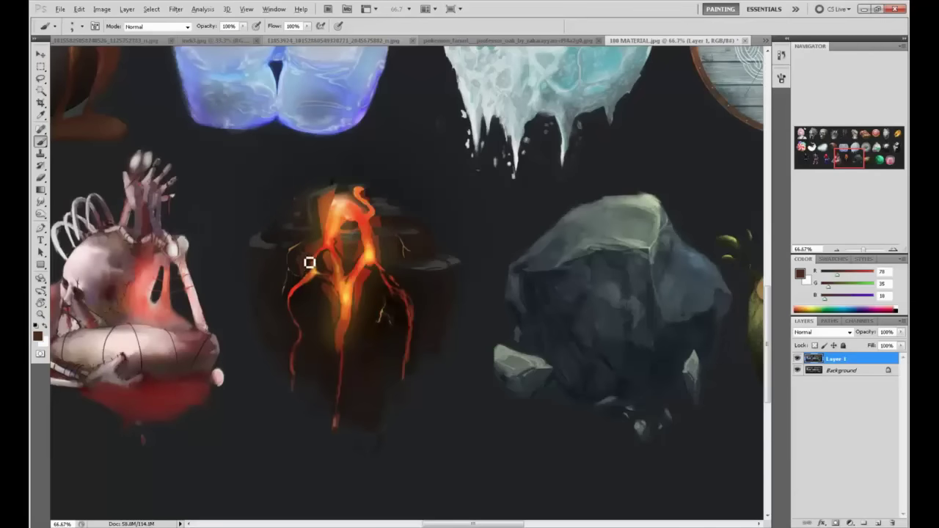
alt+click(301, 268)
drag(303, 284, 308, 282)
alt+click(312, 266)
alt+click(334, 297)
alt+click(337, 303)
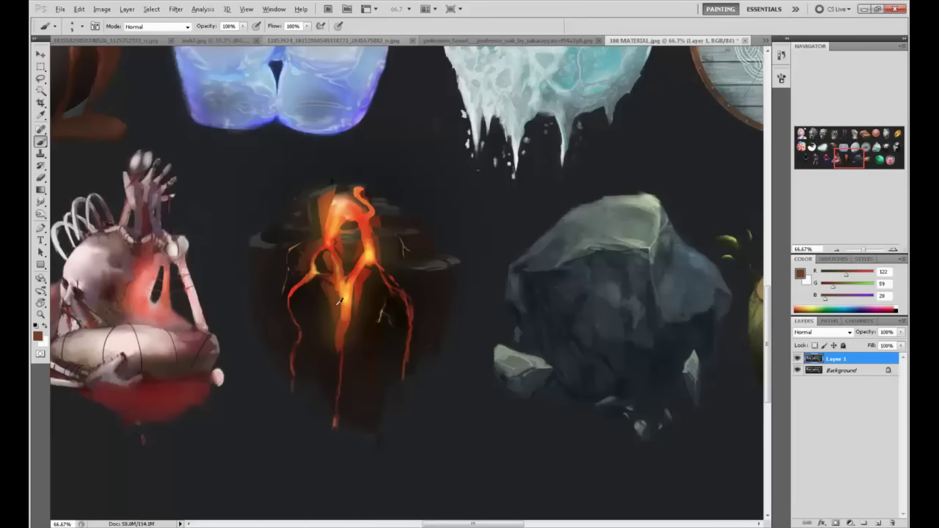
Step: Shape the edges of the central lava stream with small strokes in reds and dark browns sampled beside it
alt+click(344, 317)
alt+click(340, 328)
alt+click(339, 319)
drag(342, 330, 340, 339)
alt+click(341, 347)
alt+click(344, 285)
alt+click(368, 289)
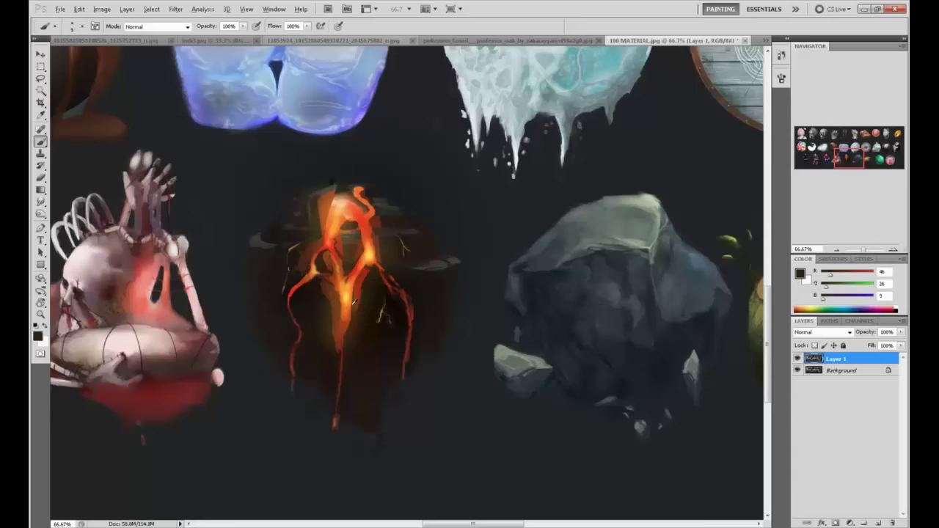
alt+click(367, 299)
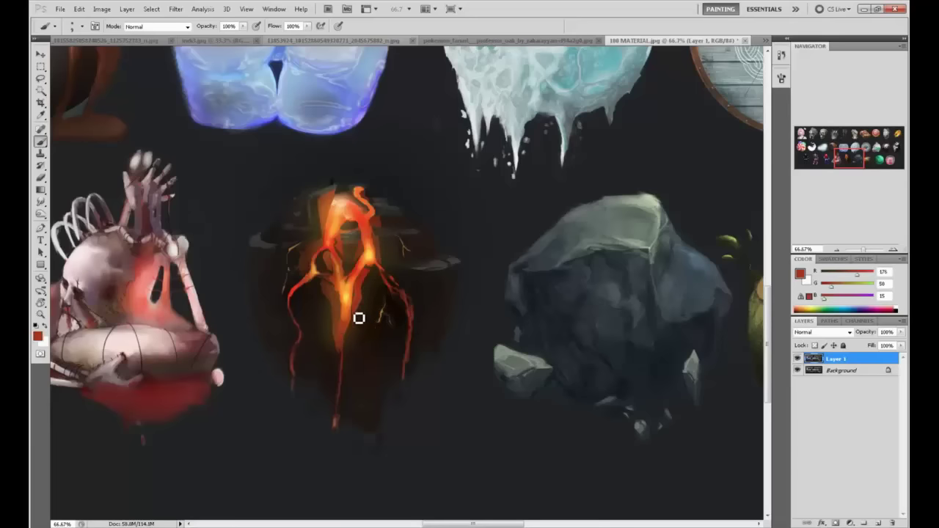
Step: Paint small dark brown rock holes into the top of the lava arch, trimming them with sampled orange
alt+click(375, 273)
alt+click(348, 227)
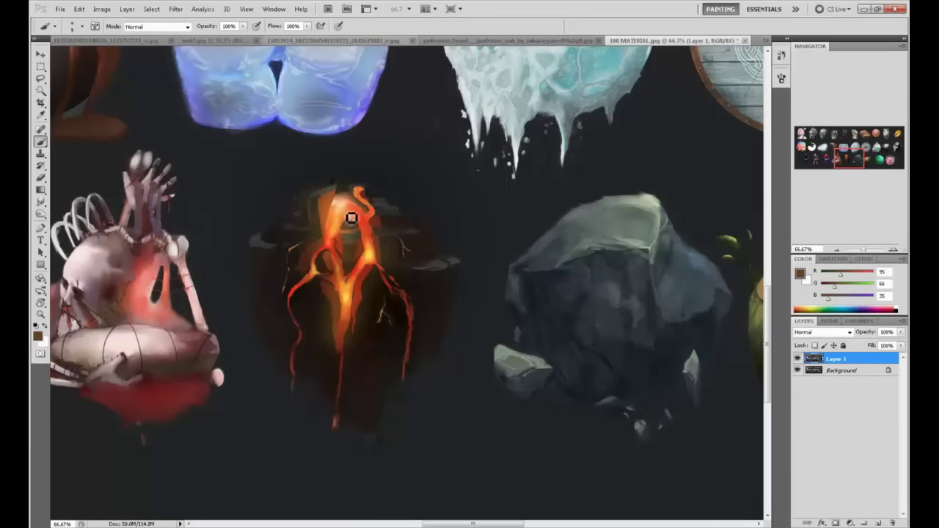
drag(343, 210, 339, 216)
alt+click(350, 218)
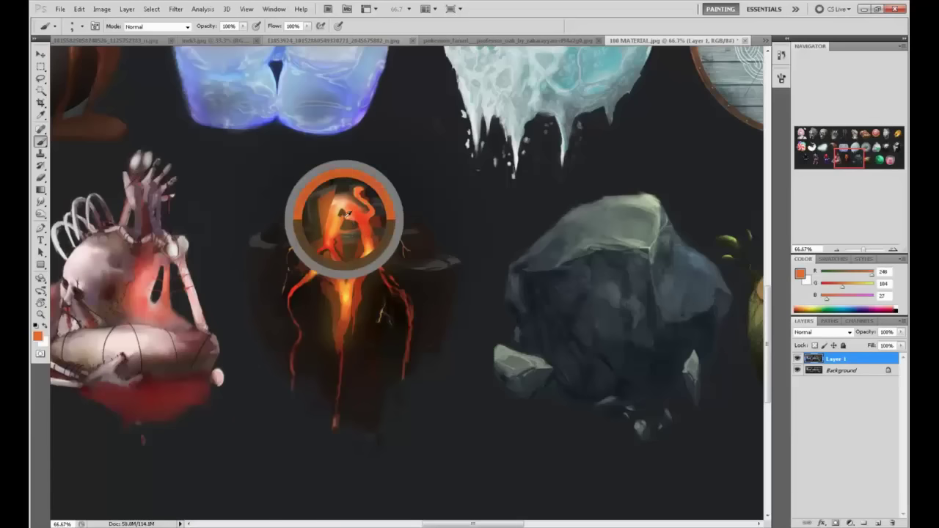
alt+click(338, 215)
drag(338, 213, 356, 217)
alt+click(352, 223)
alt+click(358, 220)
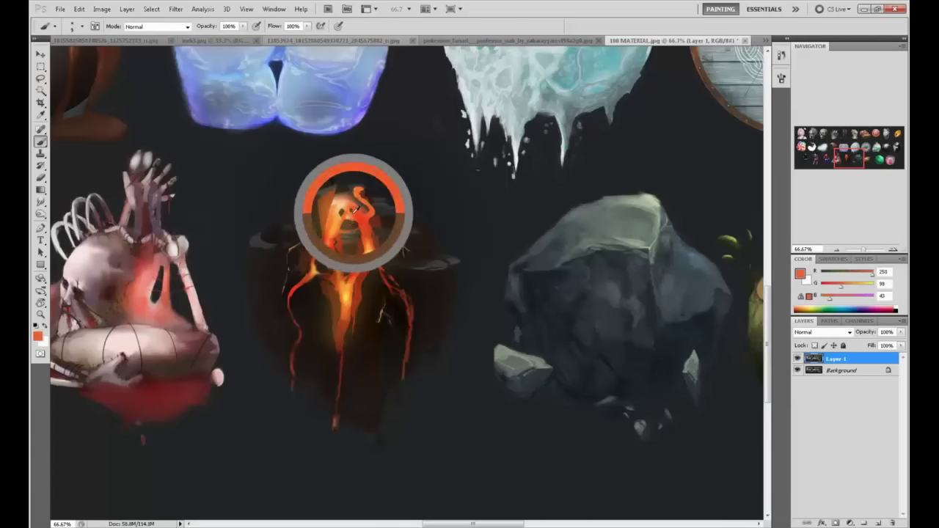
alt+click(353, 212)
drag(348, 210, 352, 212)
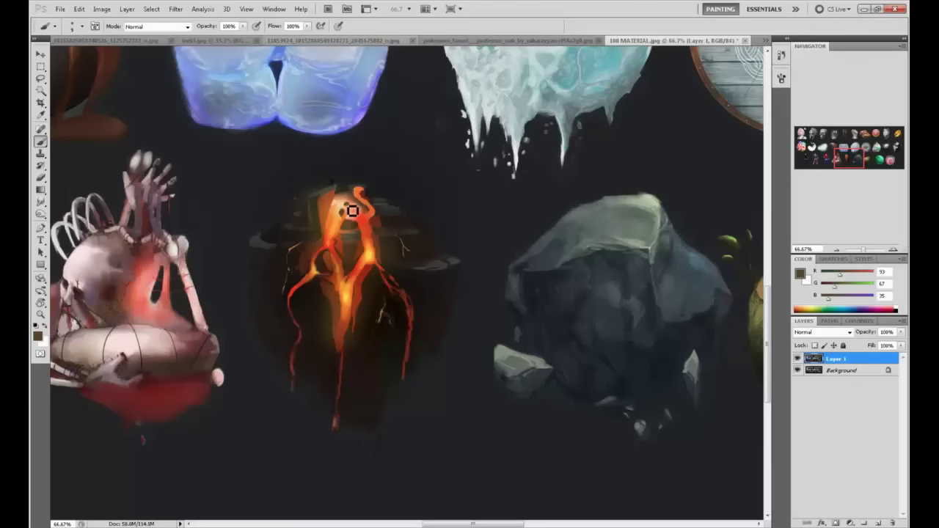
Step: Clean up the outer edge of the arch's right leg with browns sampled from the adjacent rock
alt+click(377, 244)
alt+click(377, 246)
alt+click(378, 242)
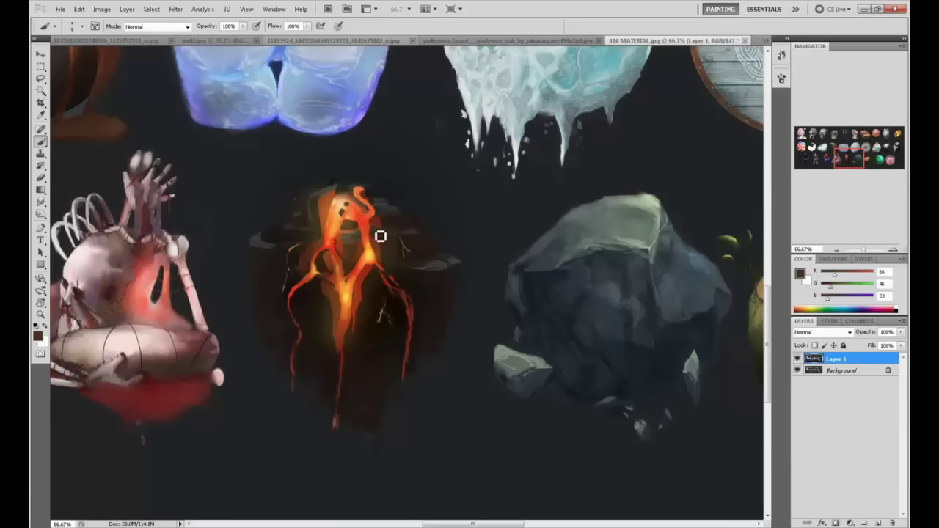
alt+click(373, 233)
alt+click(376, 235)
Step: Define the underside of the lava arch with small strokes in sampled dark brown and red
alt+click(356, 229)
alt+click(356, 232)
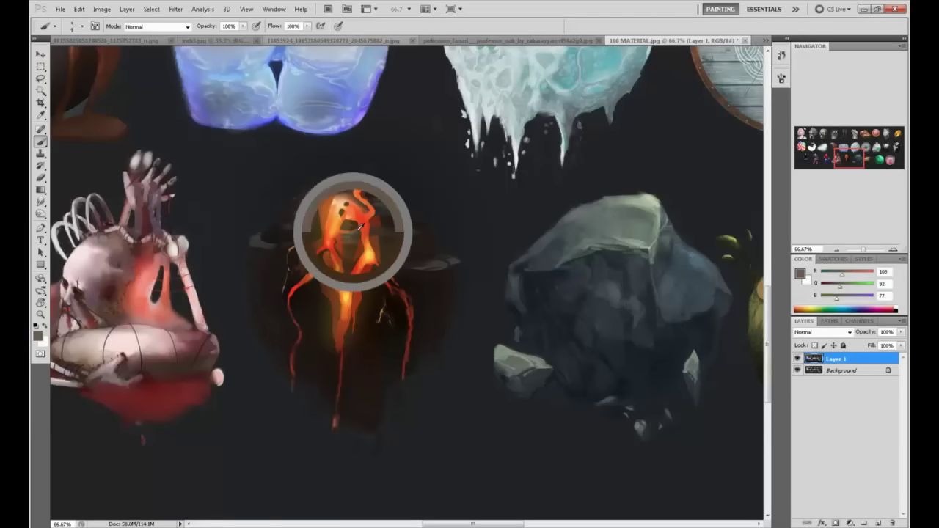
alt+click(356, 226)
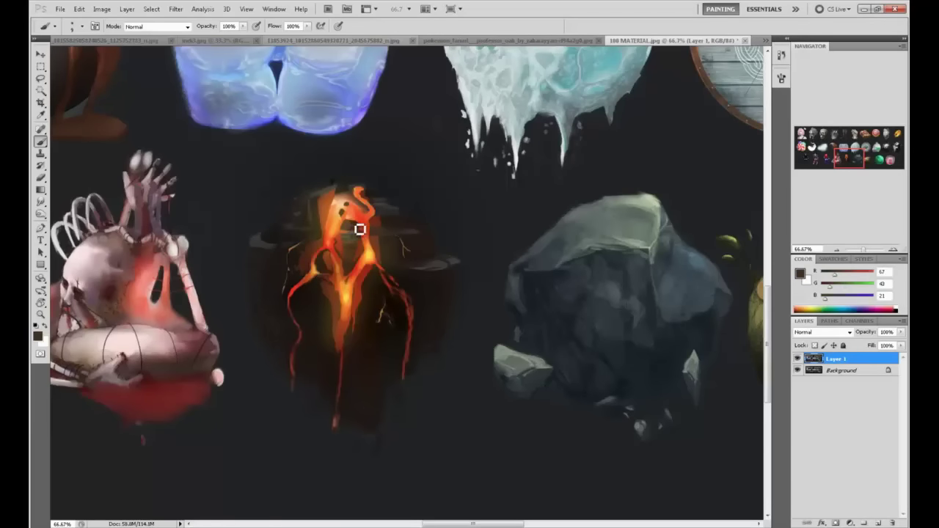
drag(361, 230, 349, 222)
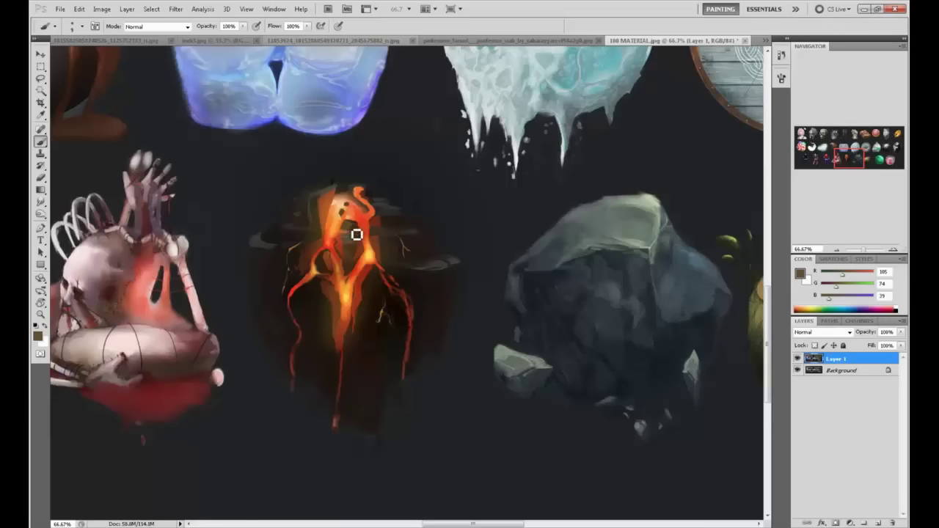
alt+click(350, 234)
drag(353, 228, 358, 219)
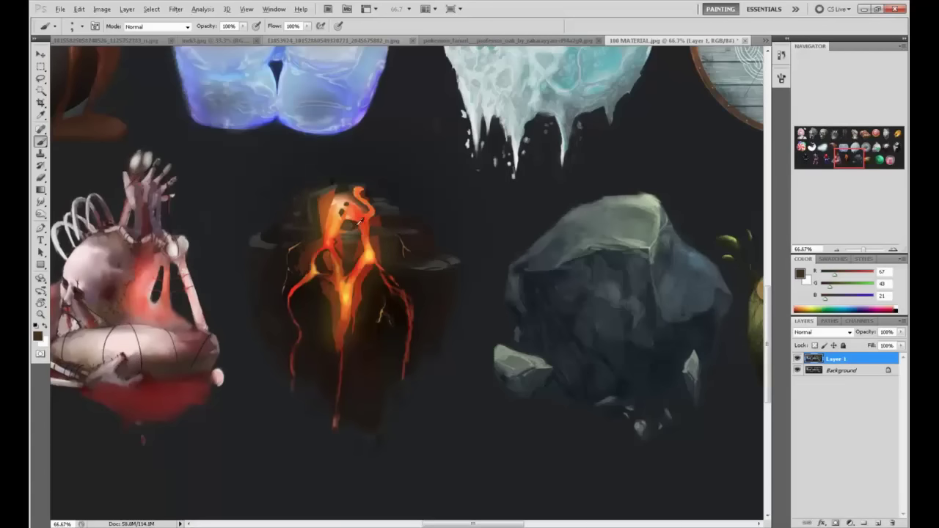
alt+click(364, 228)
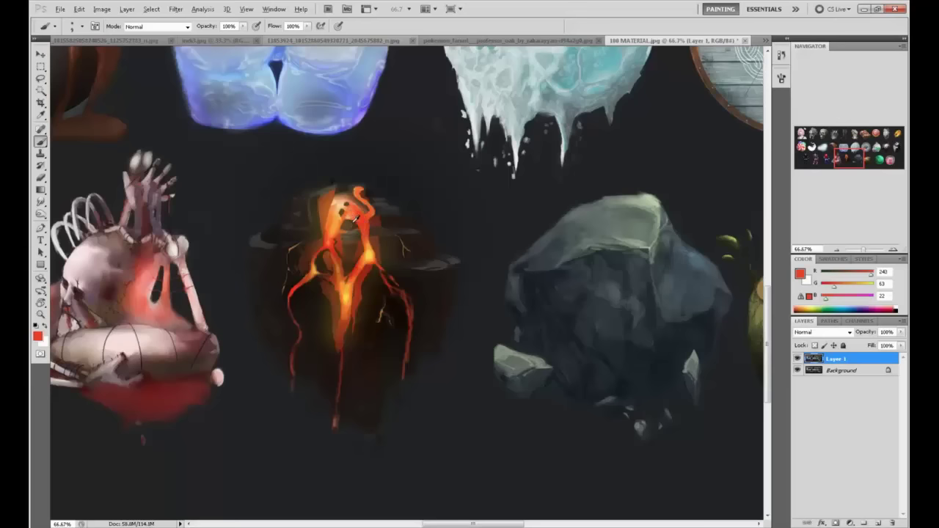
alt+click(358, 233)
Step: Burn the shadows in the gap under the arch with a 125 px brush at 8% exposure and touch it up in sampled dark brown
click(41, 214)
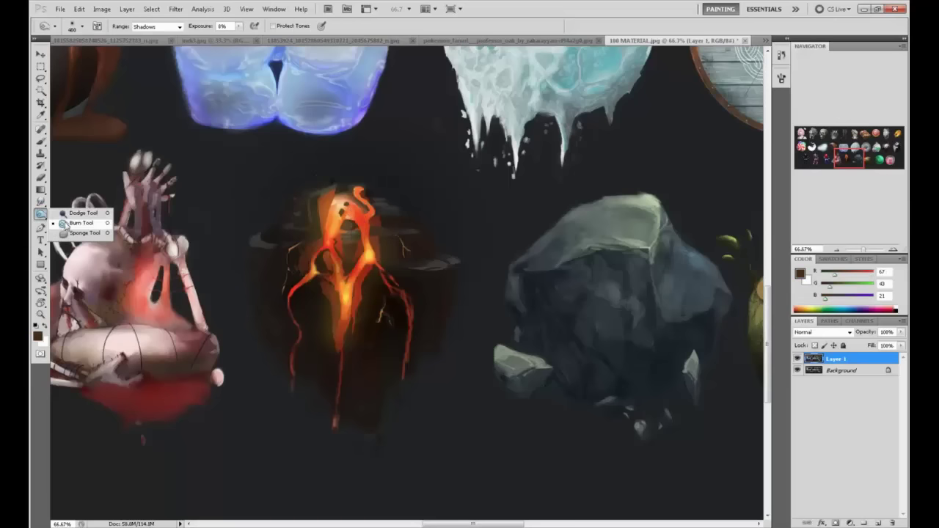
drag(63, 226, 65, 224)
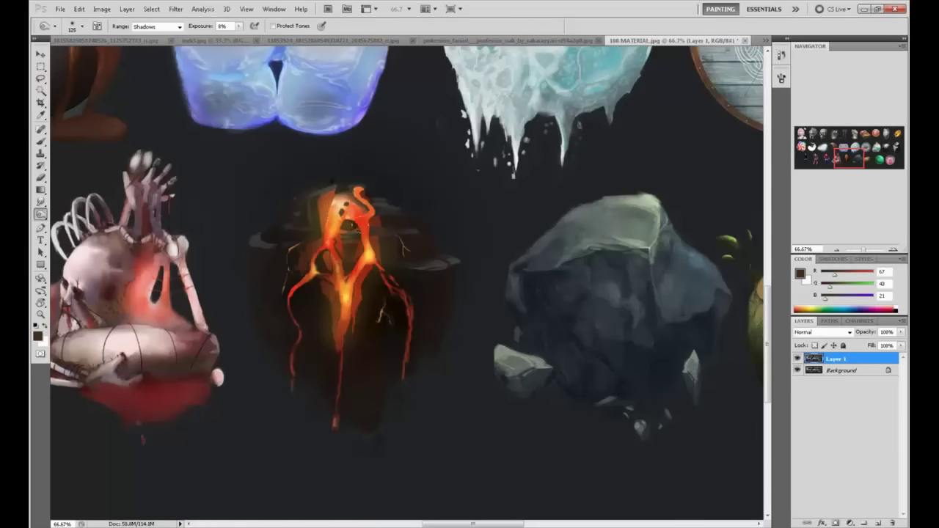
key(b)
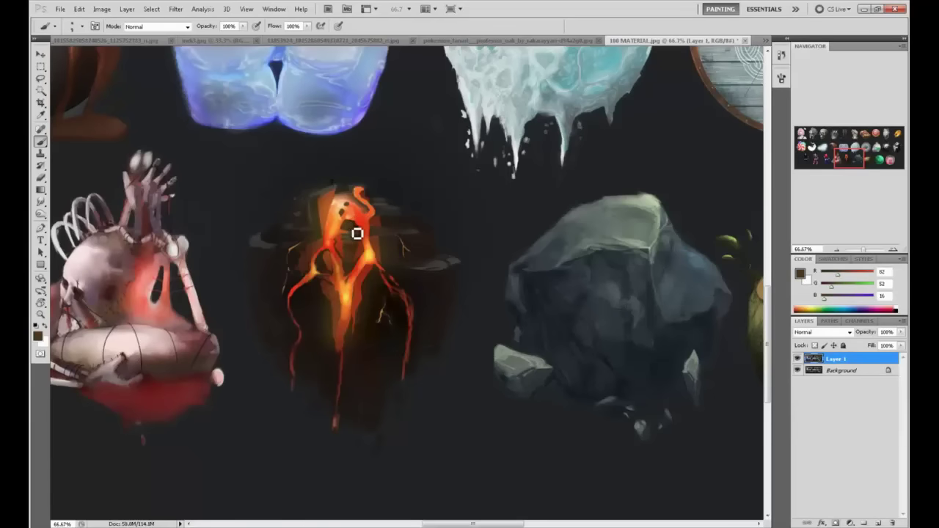
alt+click(358, 236)
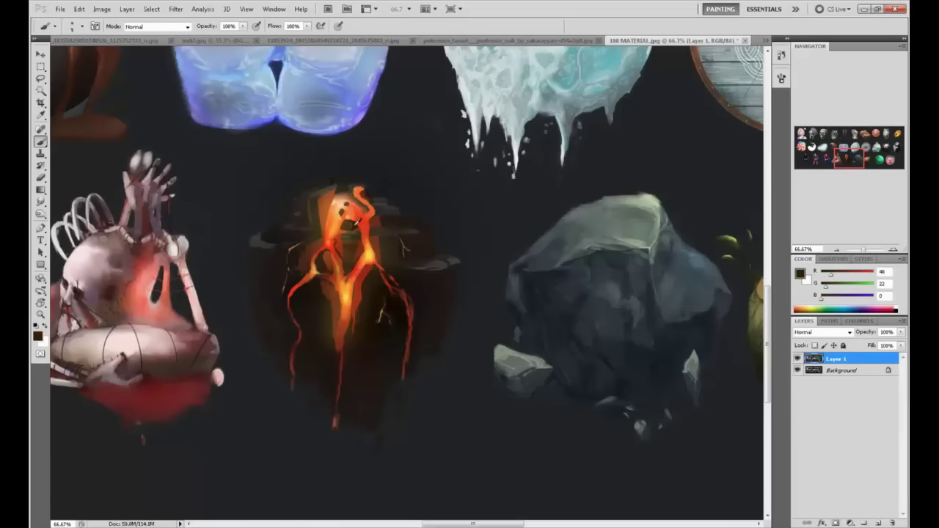
alt+click(361, 235)
alt+click(355, 225)
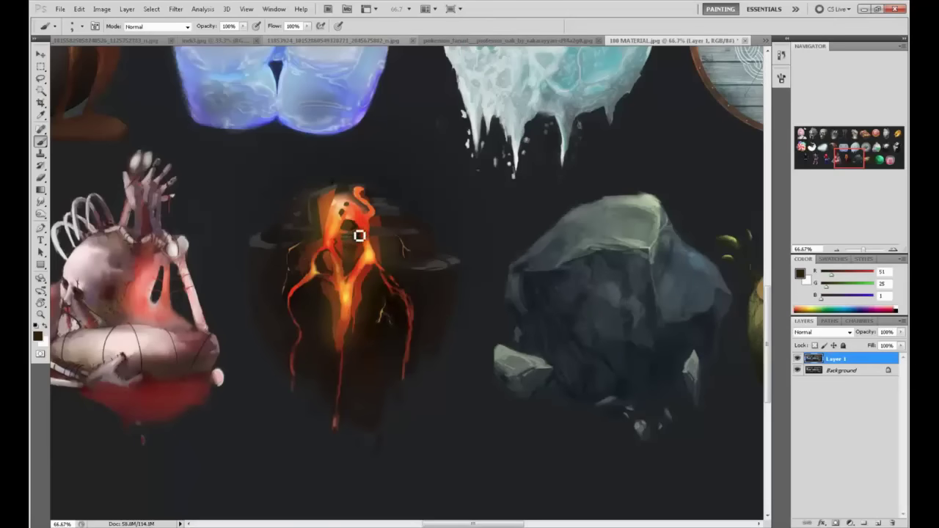
Step: Touch up the dark rock around the lava arch with browns and a grey sampled from the adjacent rock
alt+click(352, 236)
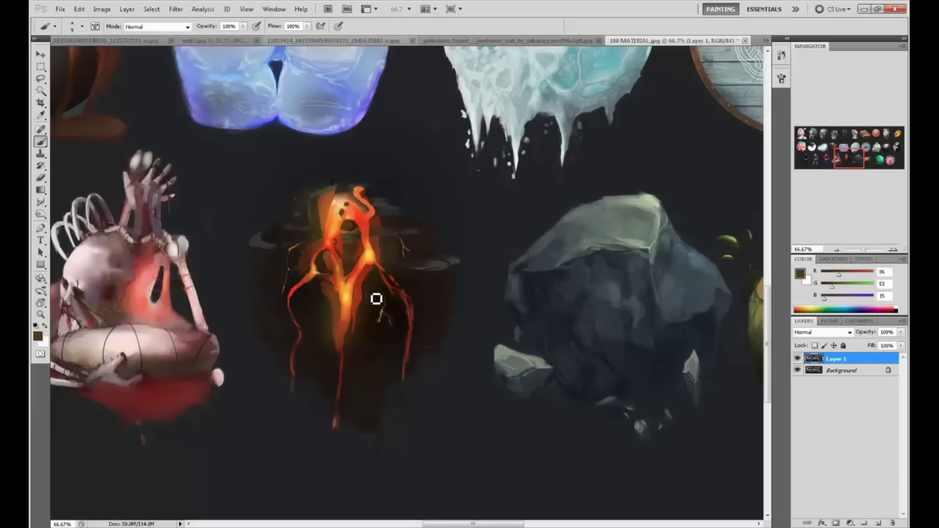
alt+click(272, 249)
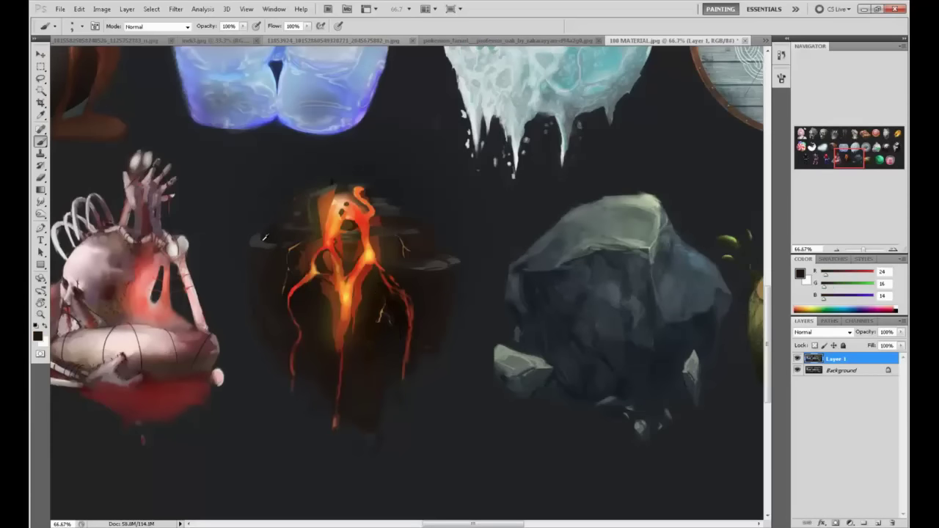
drag(353, 255, 387, 279)
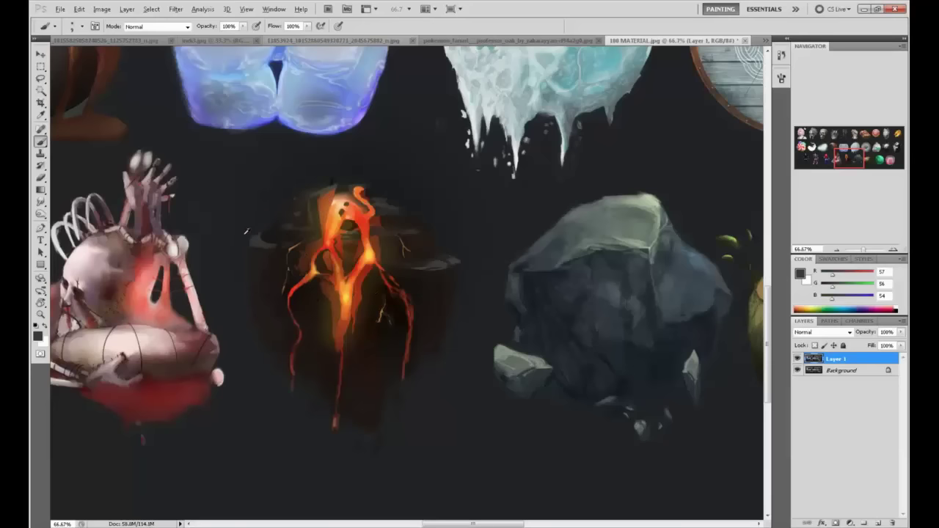
alt+click(436, 265)
Step: Refine the outer edge of the arch's left leg and the small loop beneath it with sampled orange, brown and red
alt+click(328, 219)
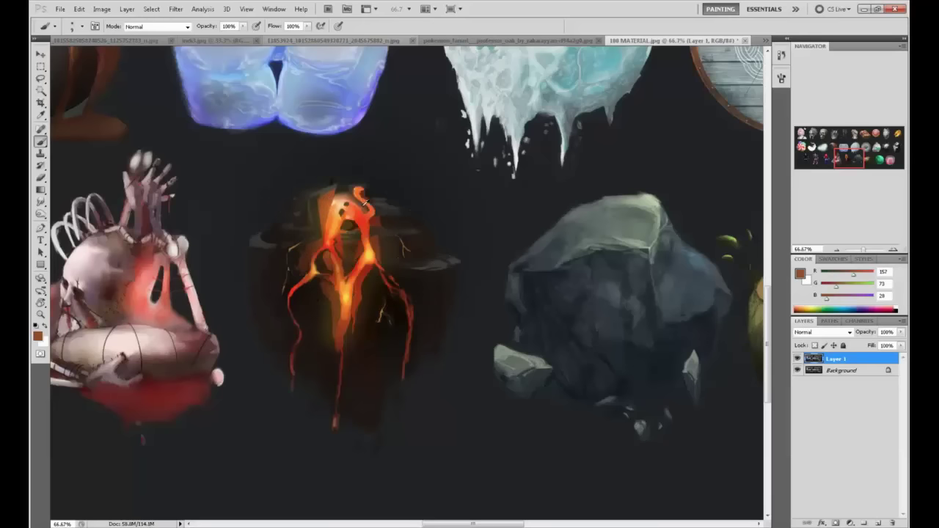
alt+click(334, 204)
alt+click(328, 201)
drag(323, 217, 321, 211)
alt+click(320, 210)
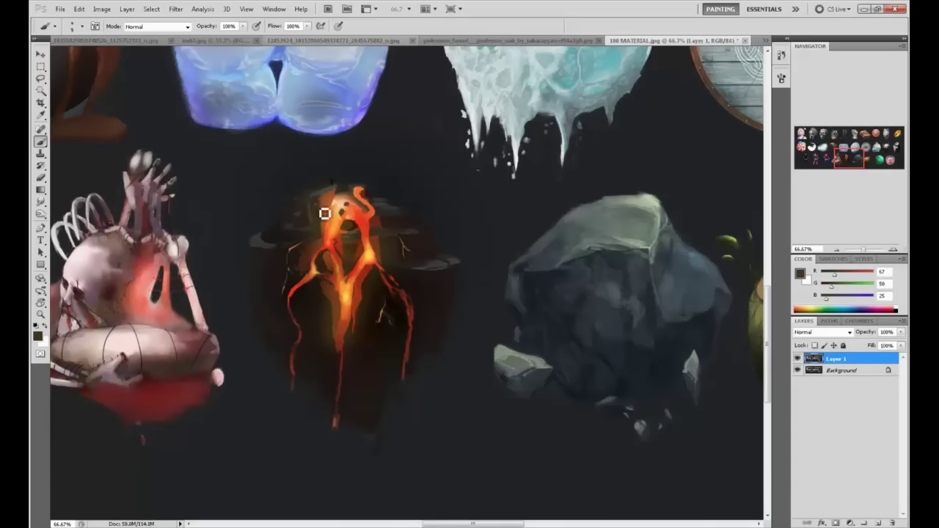
alt+click(323, 206)
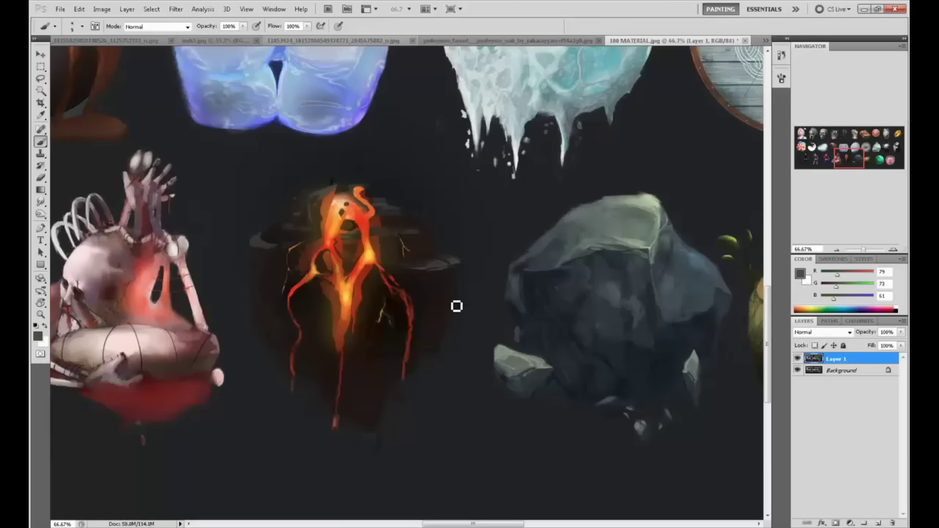
alt+click(326, 262)
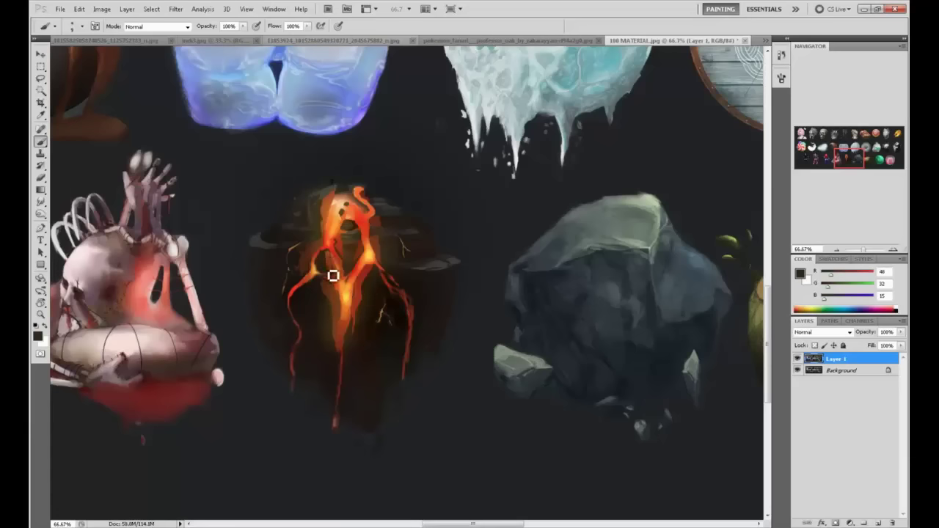
alt+click(329, 255)
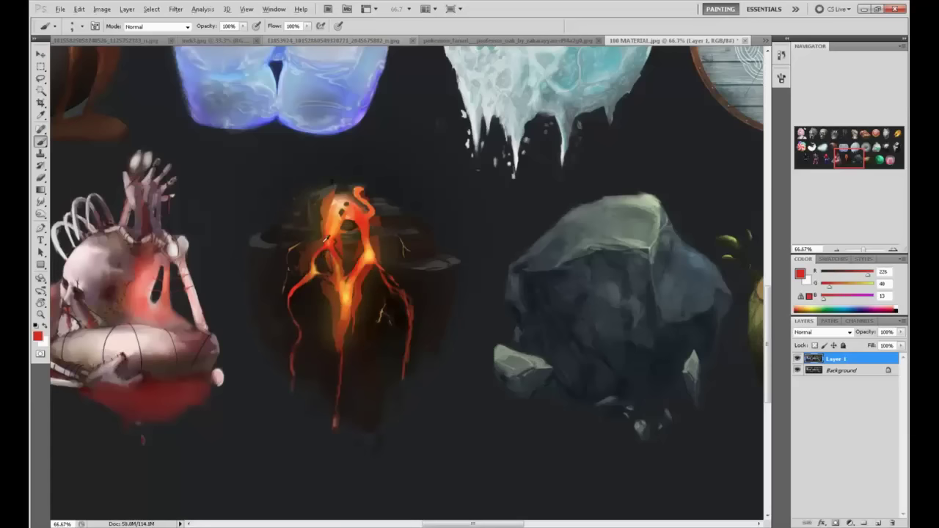
Step: Burn the rock's shadows with an enlarged brush at 8% exposure and dodge the lava highlights with a 70 px brush at 60% exposure
drag(40, 214, 68, 210)
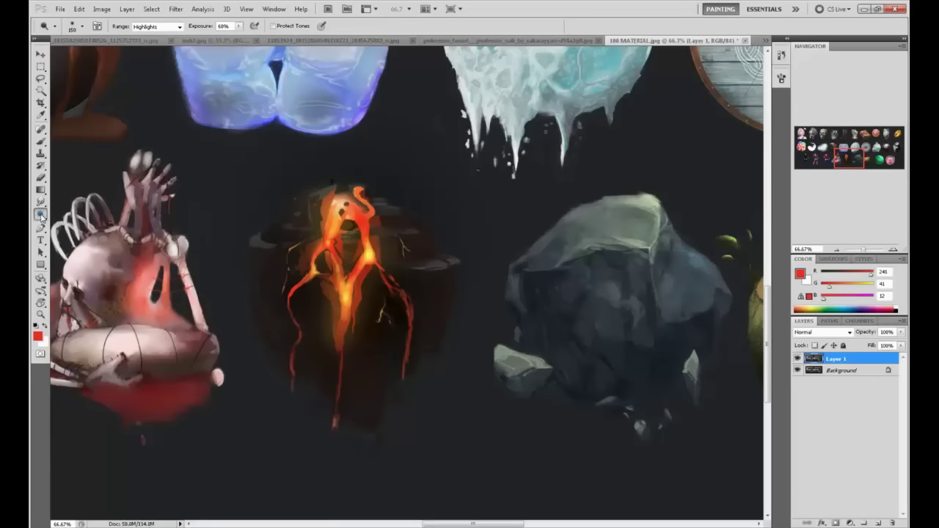
drag(41, 215, 69, 225)
key(bracketright)
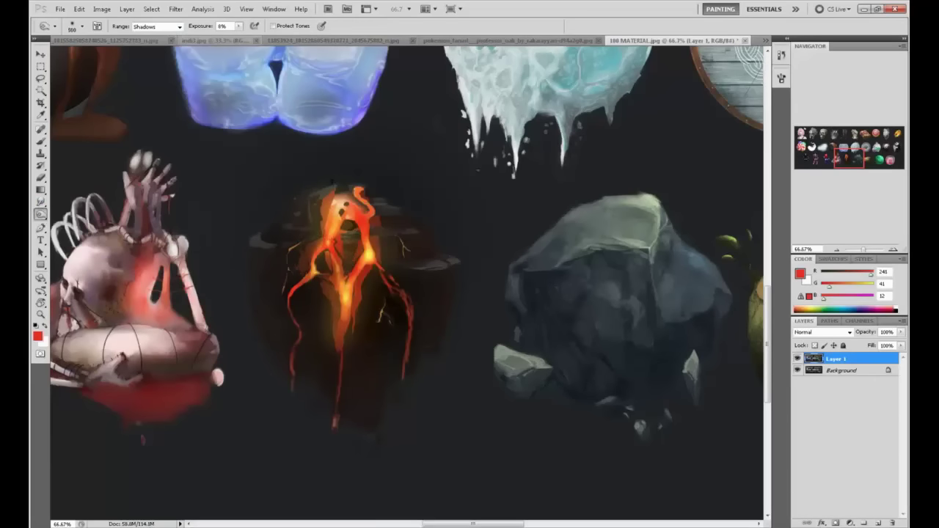
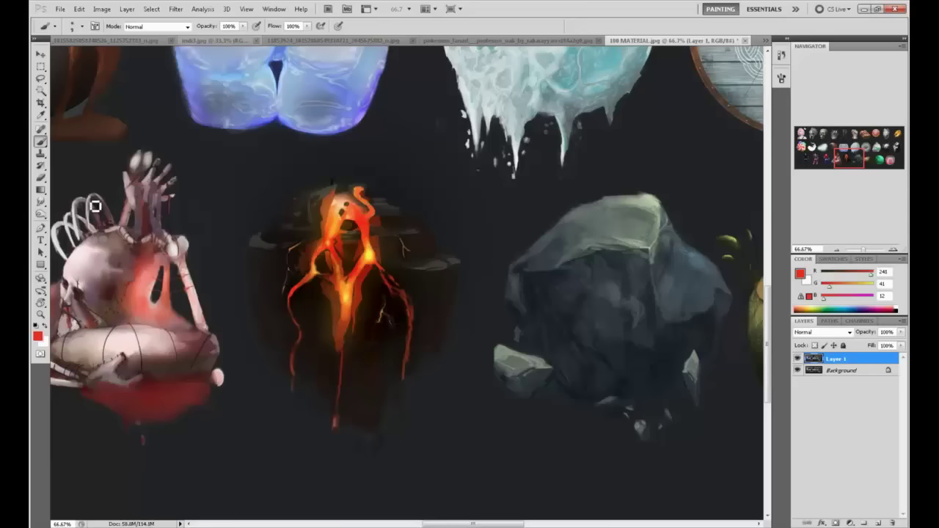
drag(40, 213, 73, 214)
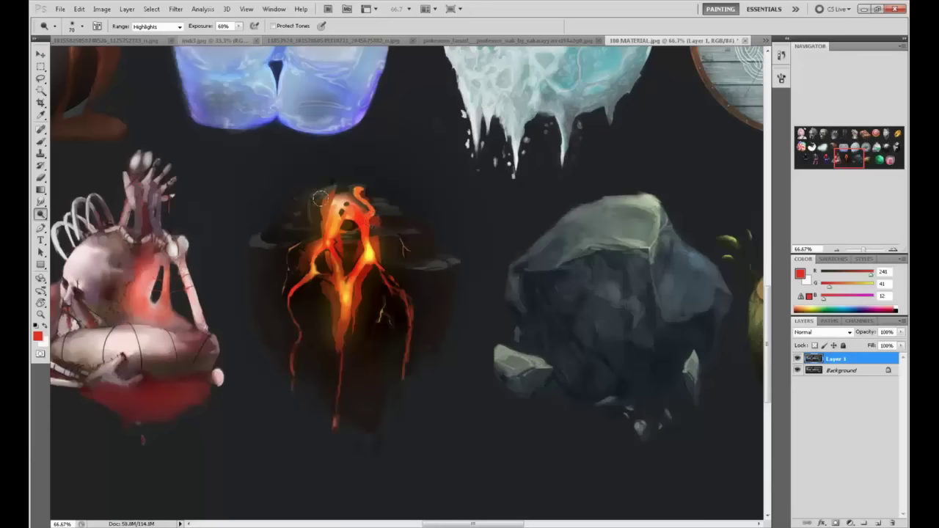
drag(321, 198, 369, 252)
Step: Touch up the top and left leg of the lava arch with small strokes in sampled oranges
key(b)
alt+click(329, 199)
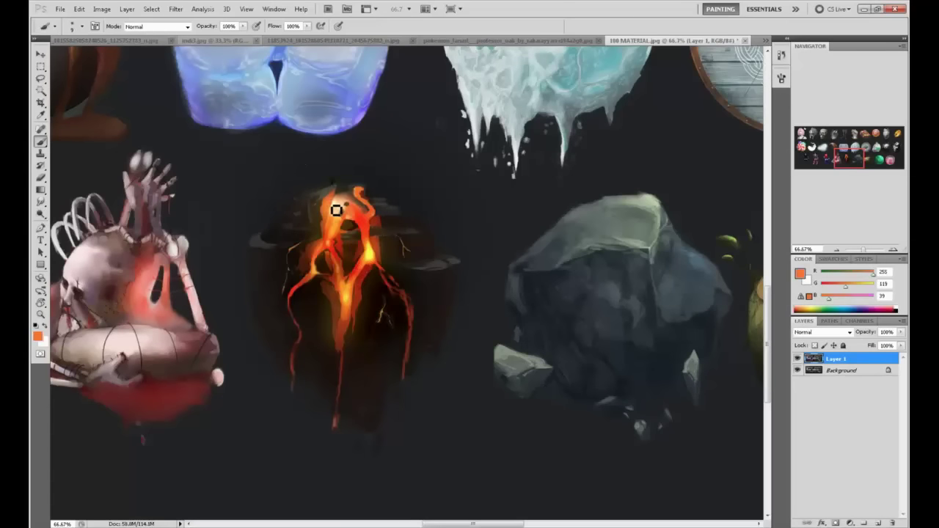
drag(340, 202, 342, 209)
alt+click(339, 201)
alt+click(326, 220)
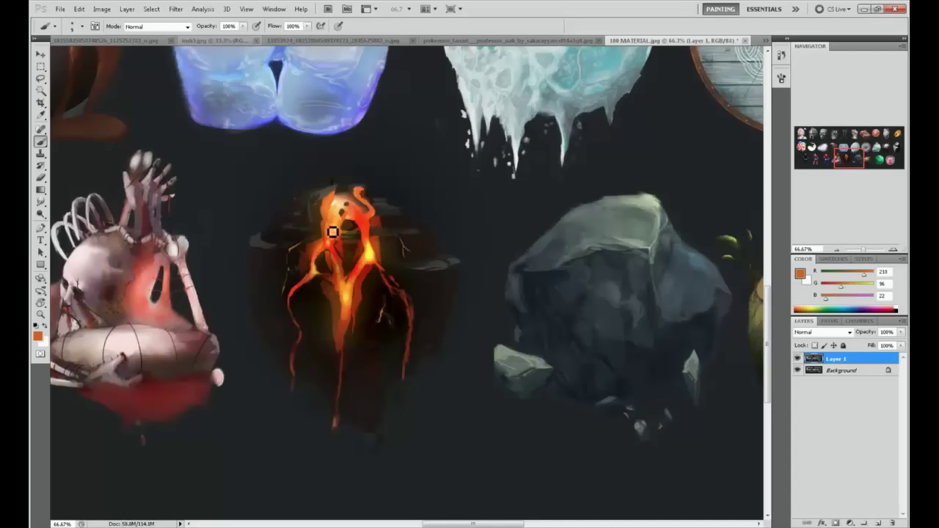
Step: Compare the lava painting with the original by repeatedly hiding and showing Layer 1
click(798, 359)
click(797, 358)
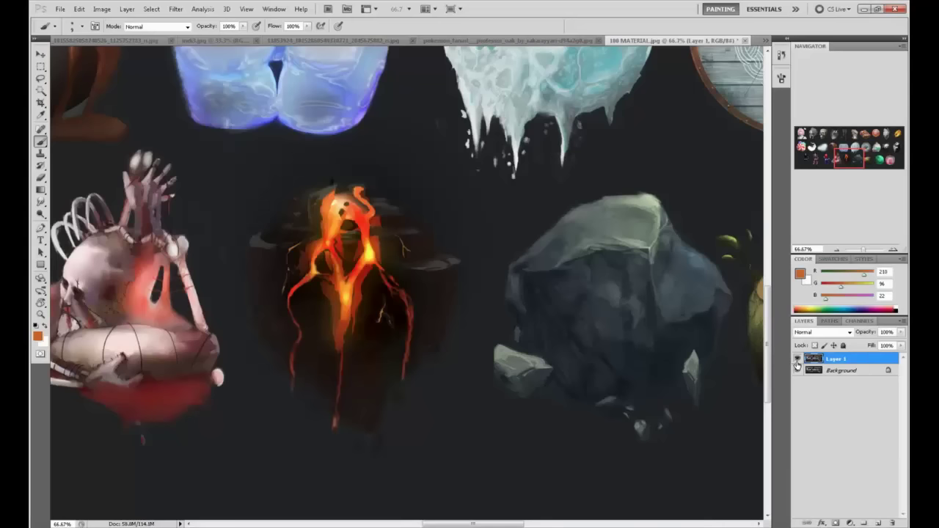
click(798, 359)
click(798, 359)
click(797, 359)
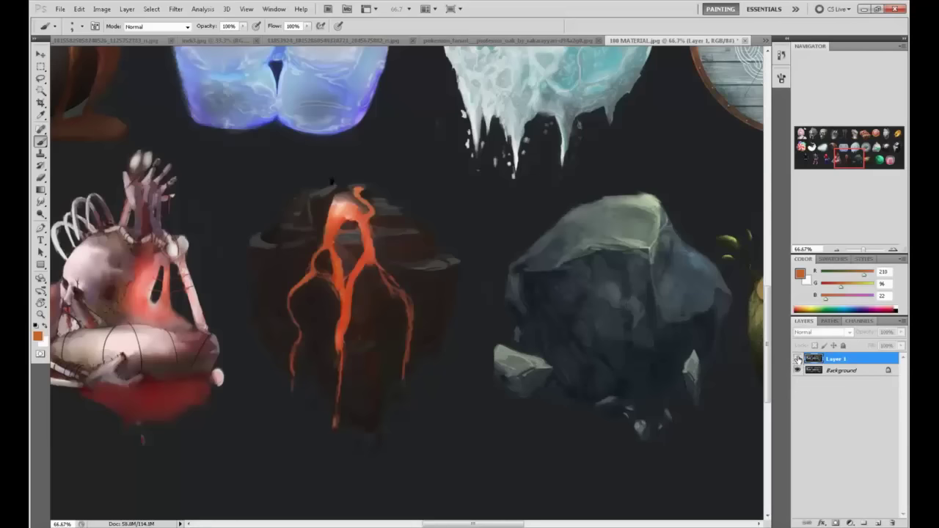
click(797, 361)
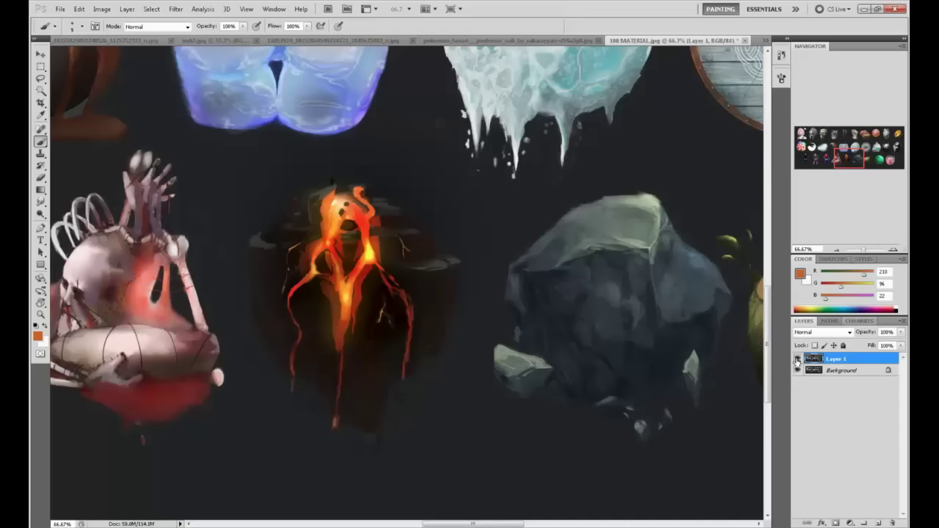
click(798, 359)
click(798, 360)
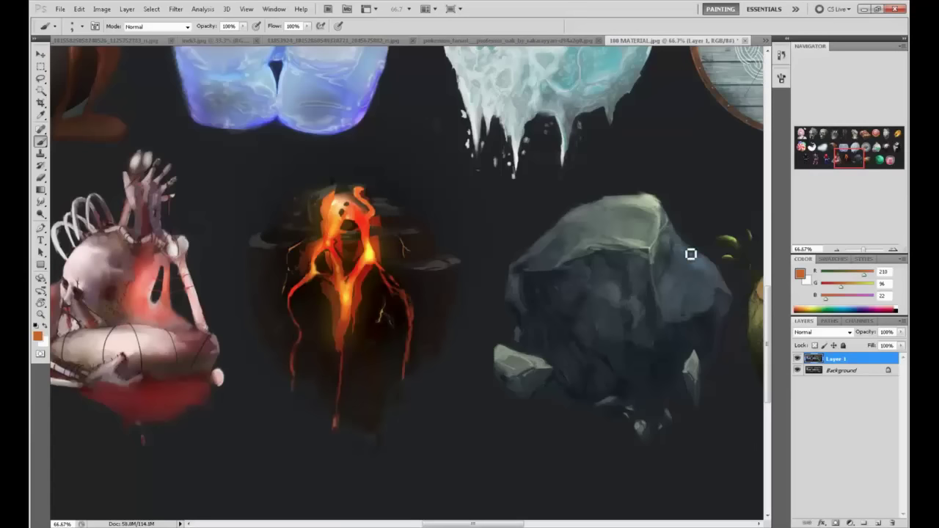
click(798, 358)
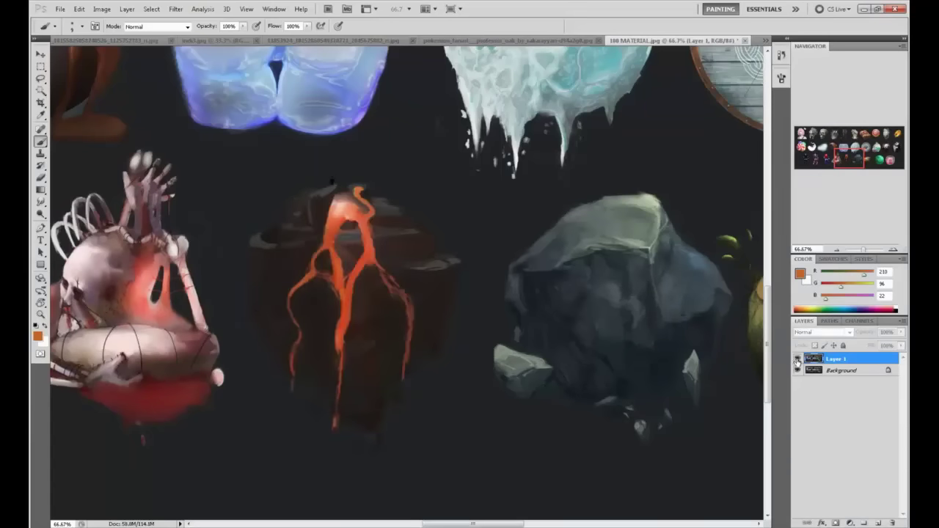
click(797, 359)
click(798, 359)
click(797, 359)
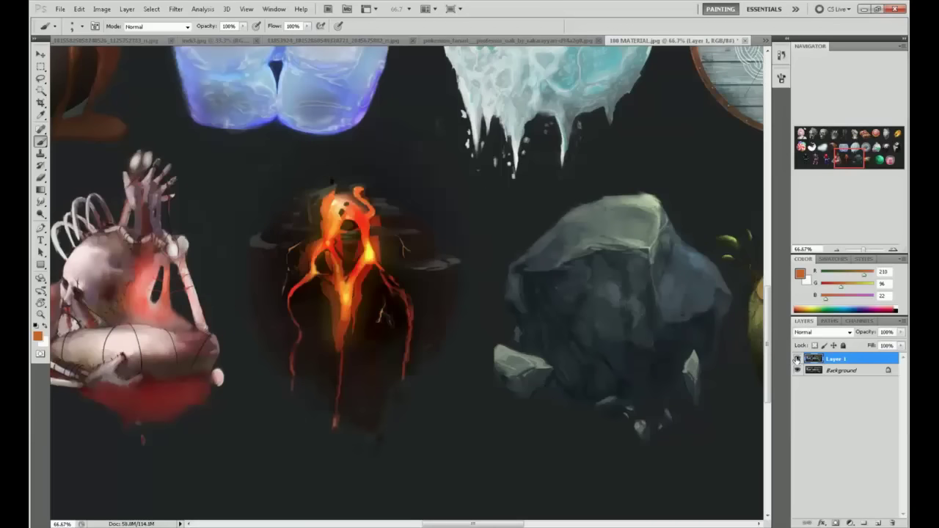
click(797, 358)
click(797, 358)
Step: Paint out the clear upper part of the pink drink's glass with the sampled dark background colour
drag(555, 382, 653, 369)
key(ctrl+minus)
key(ctrl+minus)
key(ctrl+minus)
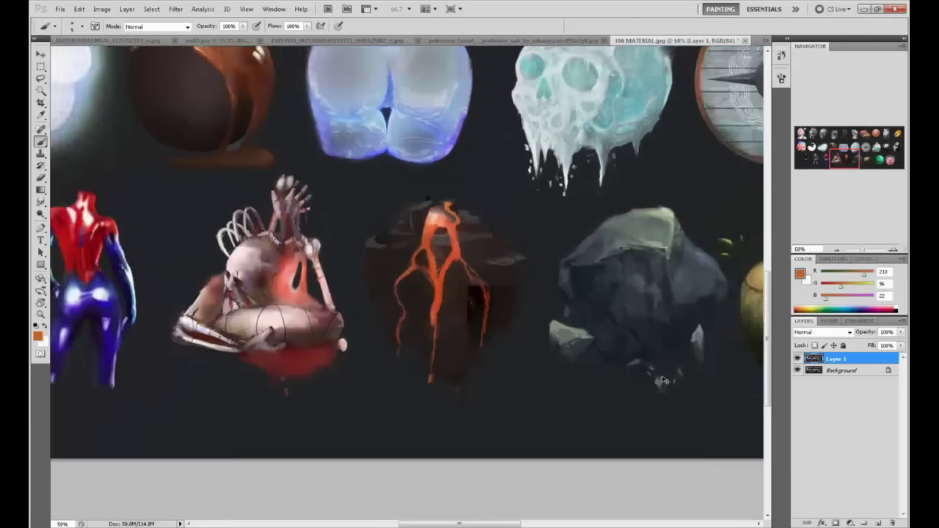
ctrl+alt+click(669, 378)
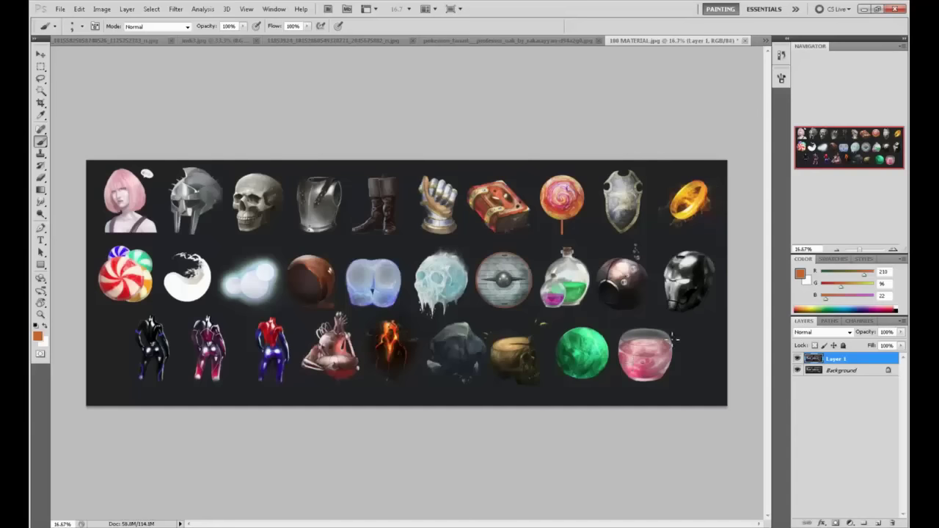
key(z)
drag(574, 292, 687, 390)
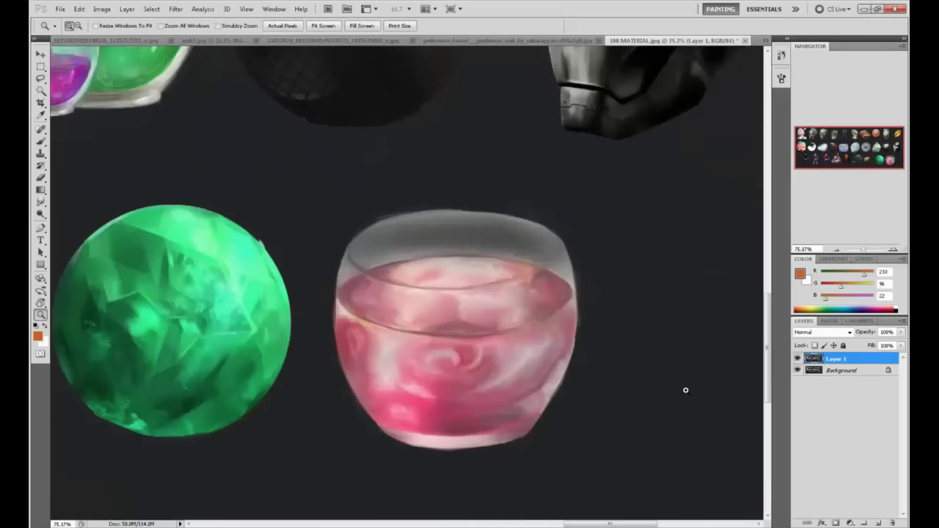
key(b)
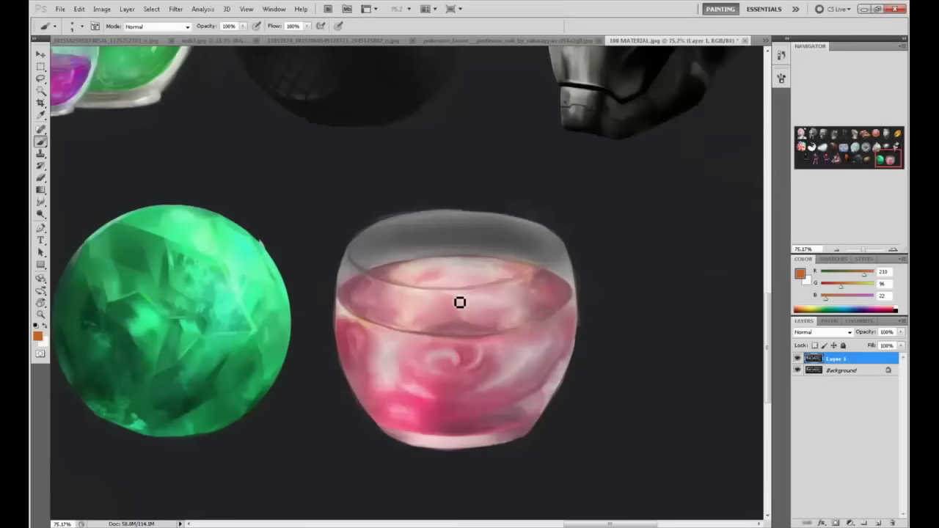
alt+click(345, 211)
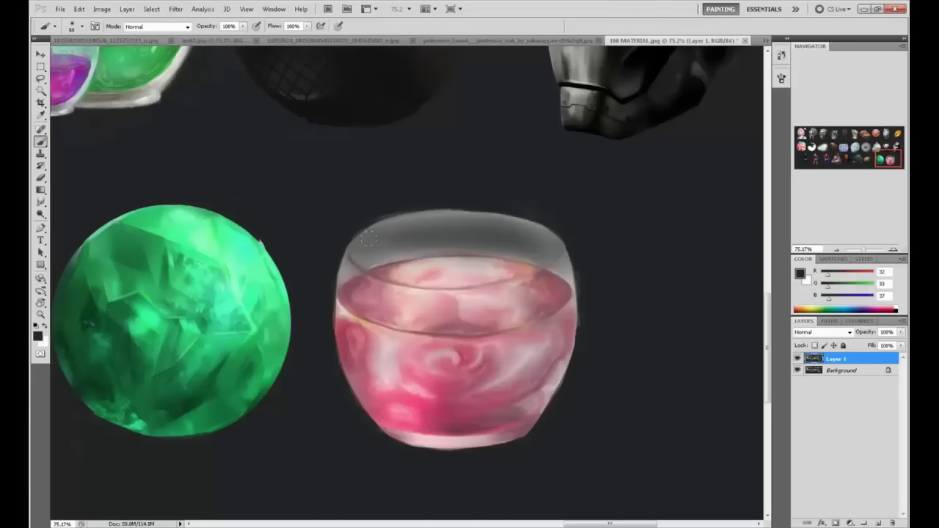
mouse_move(360, 221)
mouse_down()
mouse_move(321, 280)
mouse_move(423, 234)
mouse_move(329, 285)
mouse_move(334, 249)
mouse_move(325, 244)
mouse_move(371, 251)
mouse_move(353, 260)
mouse_move(468, 236)
mouse_move(334, 281)
mouse_move(467, 242)
mouse_move(330, 278)
mouse_move(401, 257)
mouse_move(512, 245)
mouse_up()
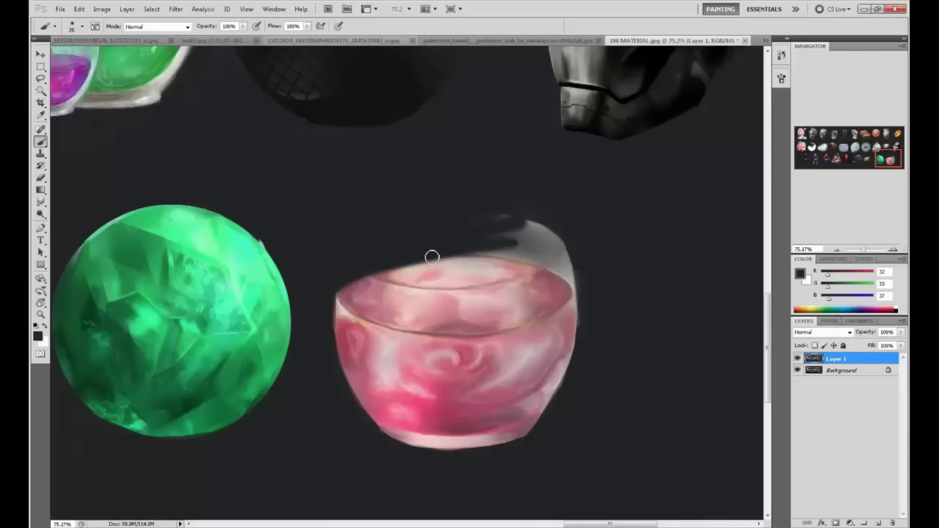
mouse_move(492, 254)
mouse_down()
mouse_move(448, 268)
mouse_move(378, 268)
mouse_move(551, 268)
mouse_move(431, 259)
mouse_move(549, 235)
mouse_up()
mouse_move(512, 279)
mouse_down()
mouse_move(558, 278)
mouse_move(484, 258)
mouse_move(563, 285)
mouse_move(541, 264)
mouse_move(506, 260)
mouse_move(579, 270)
mouse_move(566, 266)
mouse_move(589, 259)
mouse_up()
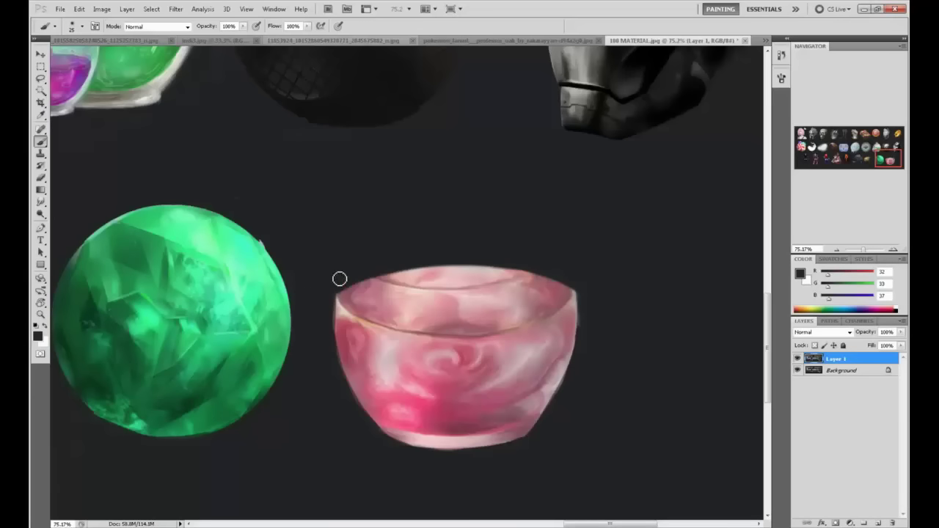
Step: Trim both sides of the pink glass into straighter tapering edges with a 25 px brush in the background colour, redoing unsatisfactory strokes
drag(340, 345, 364, 402)
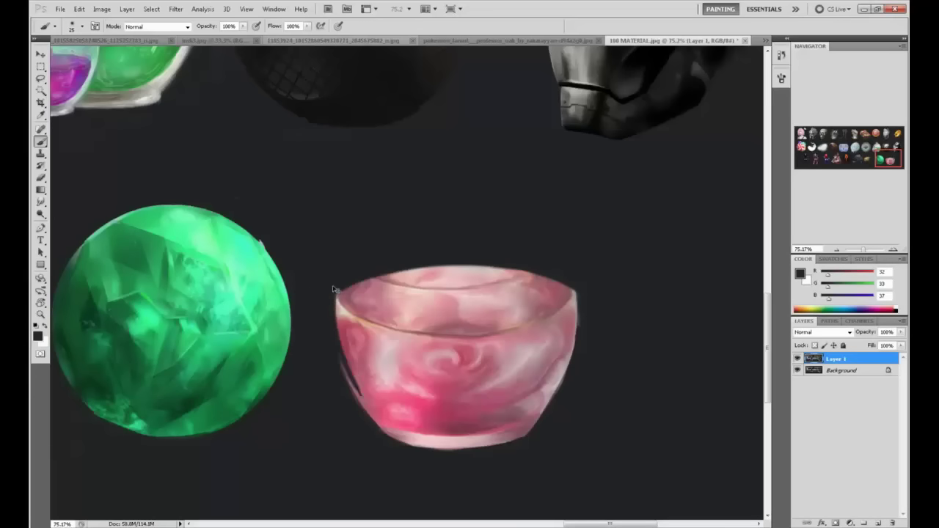
key(ctrl+z)
drag(335, 335, 365, 411)
drag(338, 303, 367, 412)
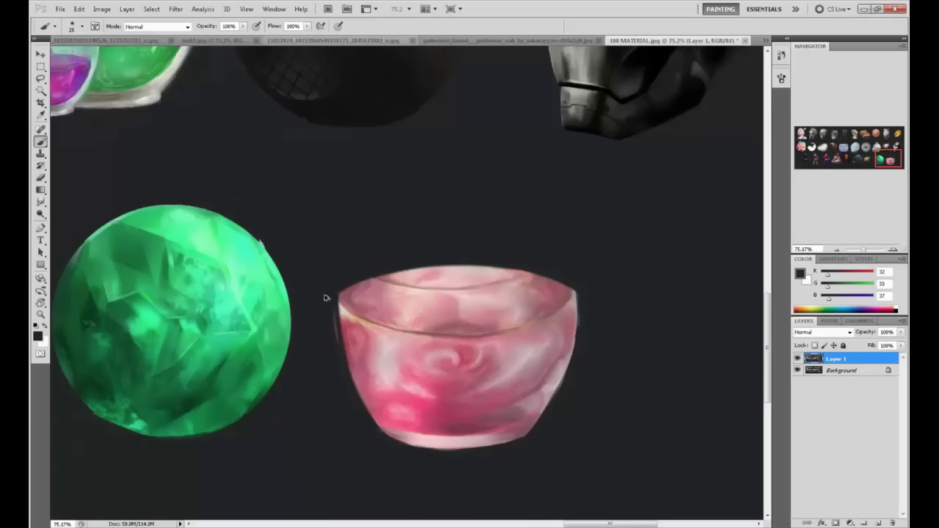
key(ctrl+z)
drag(336, 293, 361, 395)
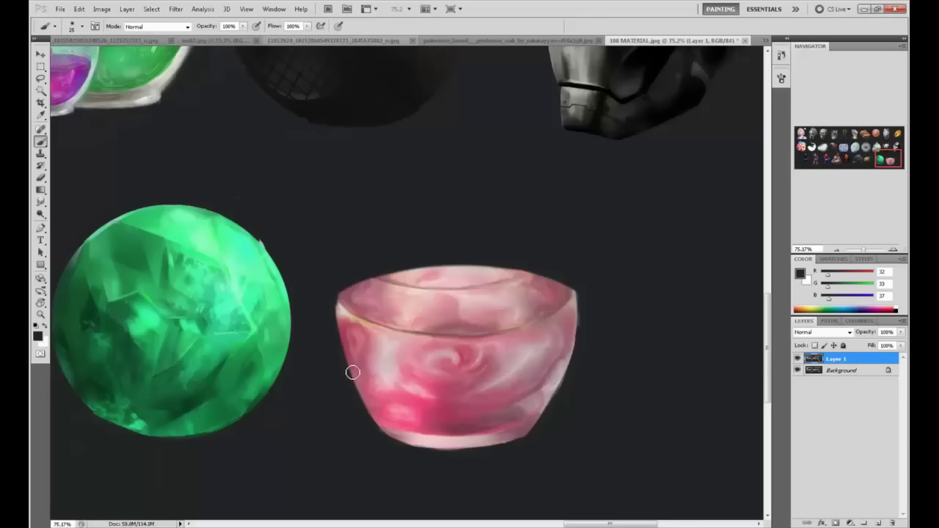
drag(582, 284, 557, 380)
key(ctrl+z)
drag(585, 305, 560, 390)
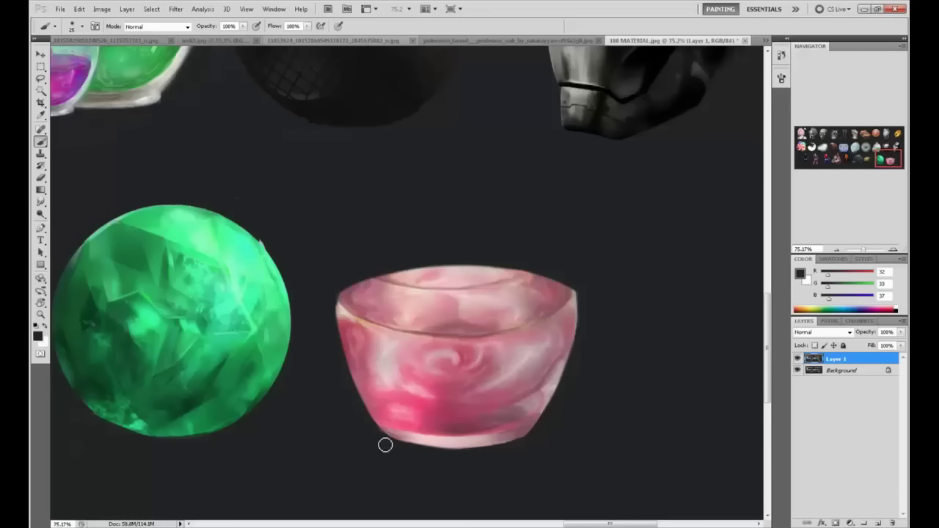
Step: Trim the underside of the pink glass in the background colour and repaint its base rim in sampled pale pink
mouse_move(385, 444)
mouse_down()
mouse_move(485, 462)
mouse_move(388, 440)
mouse_move(456, 455)
mouse_up()
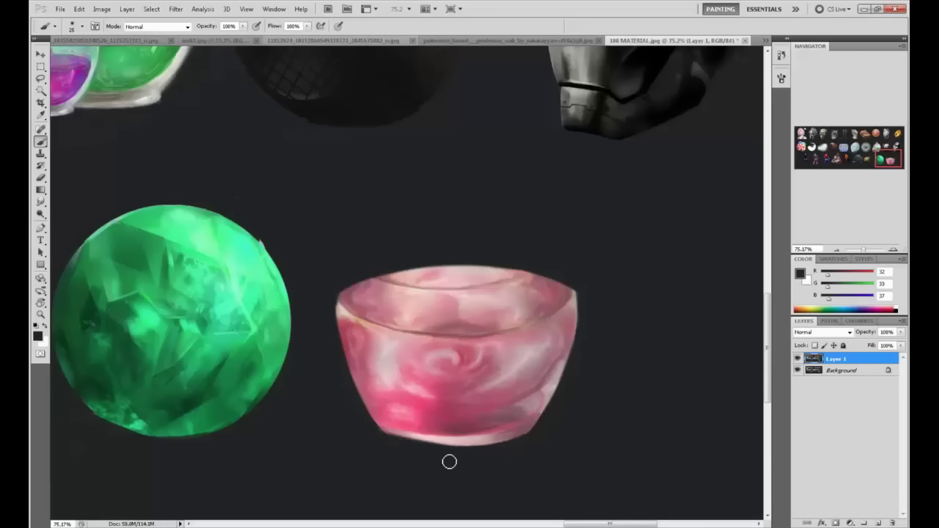
drag(413, 453, 569, 420)
alt+click(444, 439)
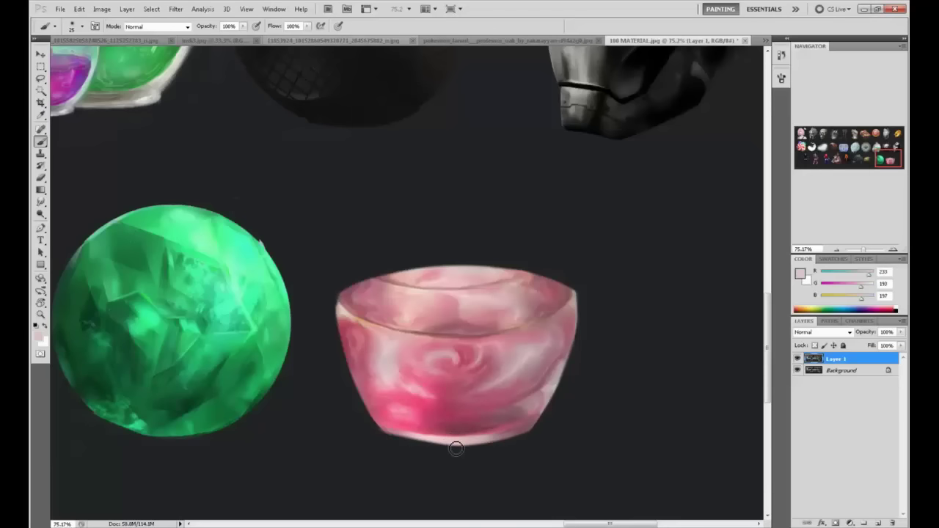
mouse_move(389, 436)
mouse_down()
mouse_move(432, 446)
mouse_move(523, 436)
mouse_up()
alt+click(450, 383)
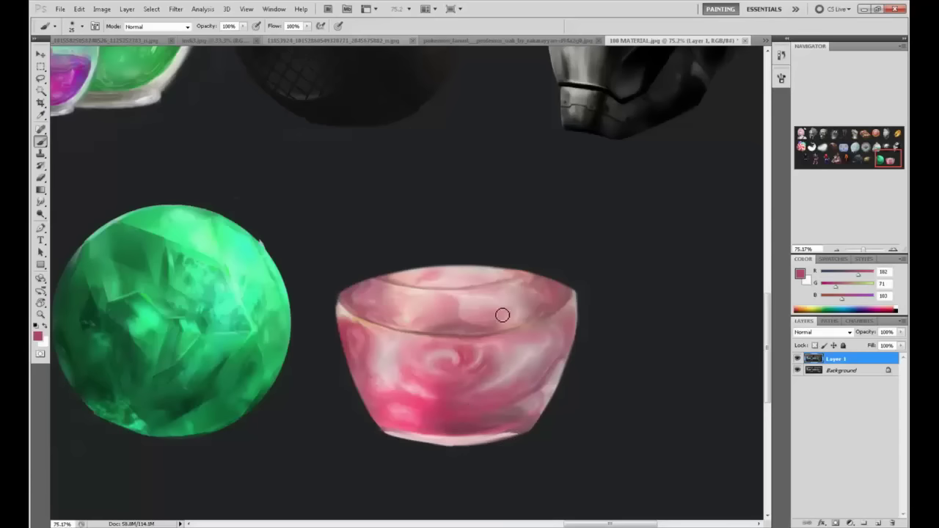
drag(340, 312, 441, 316)
key(ctrl+z)
Step: Open the Liquify filter on Layer 1, frame the pink glass, and set the Forward Warp brush size to 301
alt+click(402, 322)
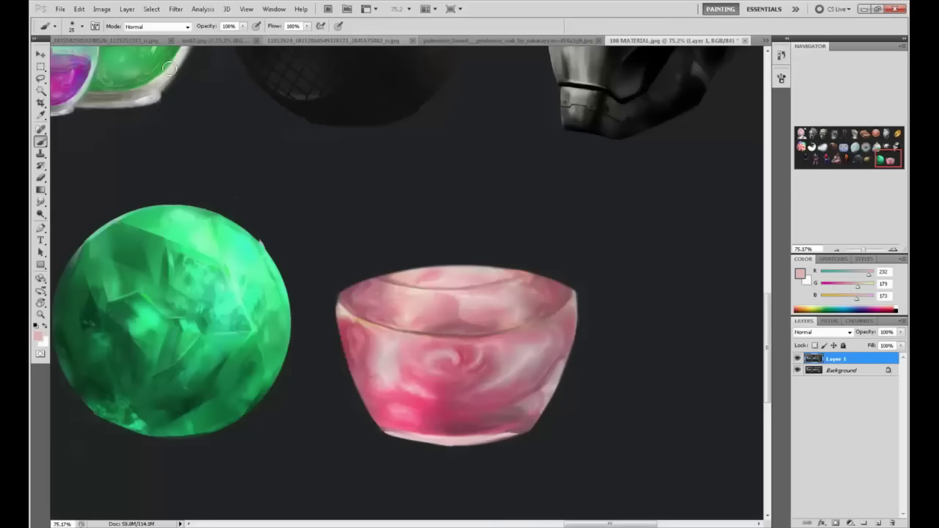
click(176, 9)
click(193, 70)
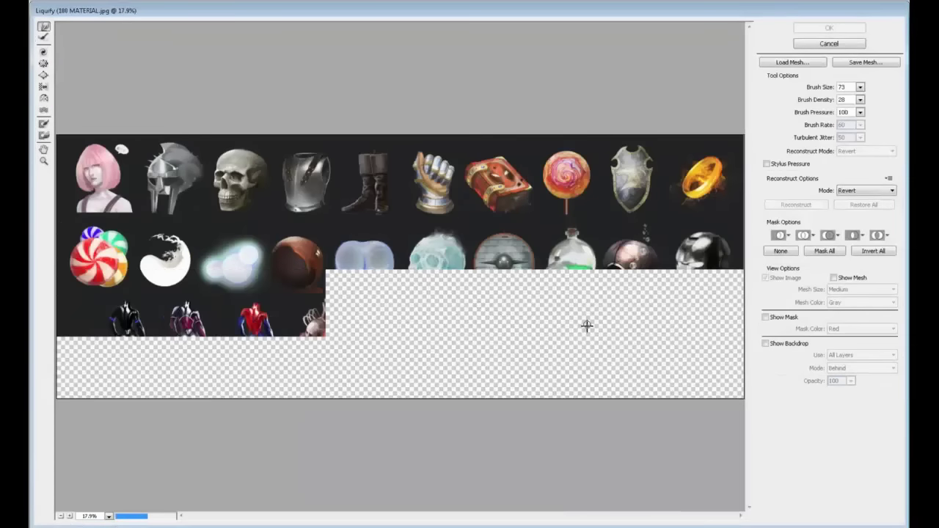
key(z)
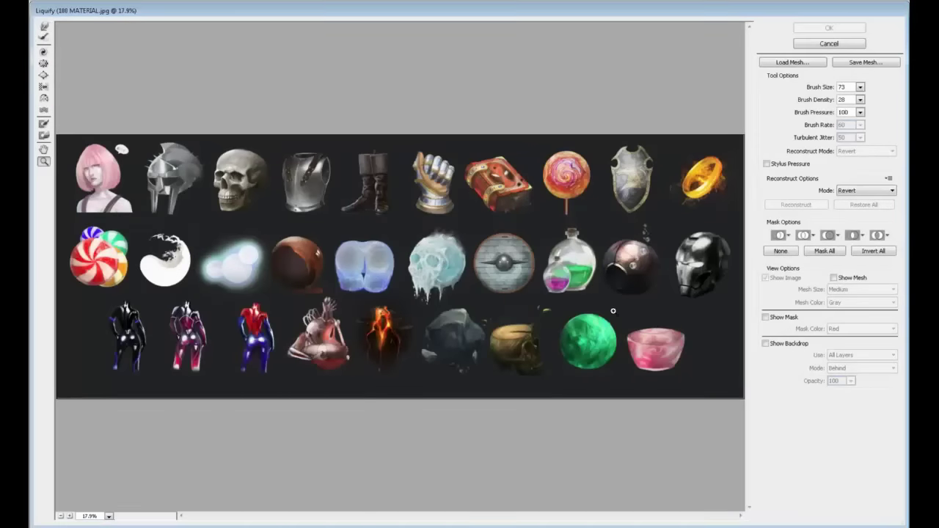
drag(612, 309, 700, 371)
click(44, 28)
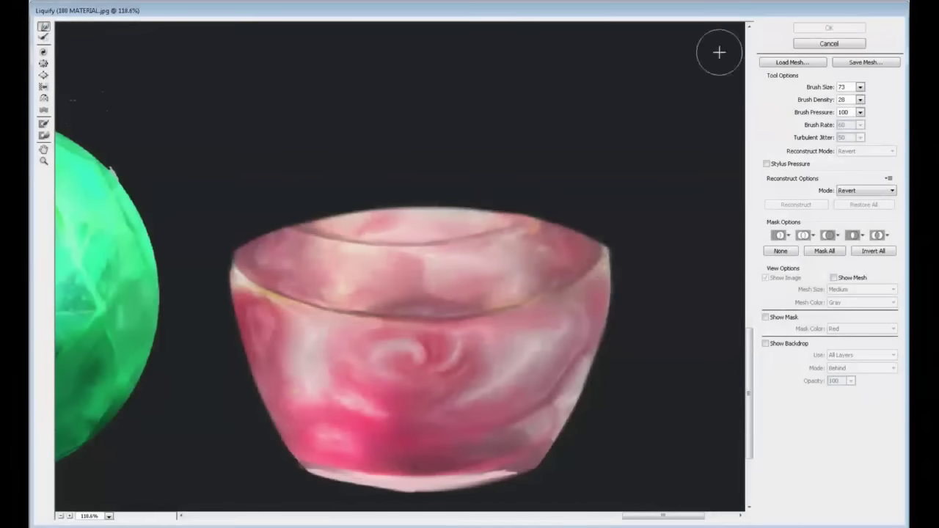
click(860, 87)
drag(811, 100, 819, 100)
Step: Warp the front edge of the pink liquid upward into a flatter, smoother curve and apply the Liquify changes
mouse_move(372, 332)
mouse_down()
mouse_move(313, 320)
mouse_move(286, 295)
mouse_up()
mouse_move(459, 337)
mouse_down()
mouse_move(407, 328)
mouse_move(503, 322)
mouse_move(558, 291)
mouse_up()
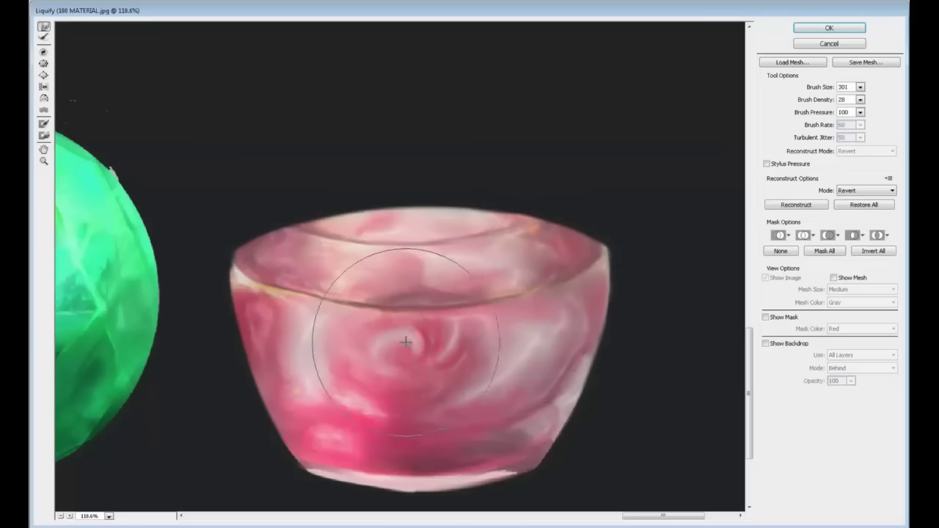
drag(379, 323, 360, 316)
drag(445, 323, 446, 317)
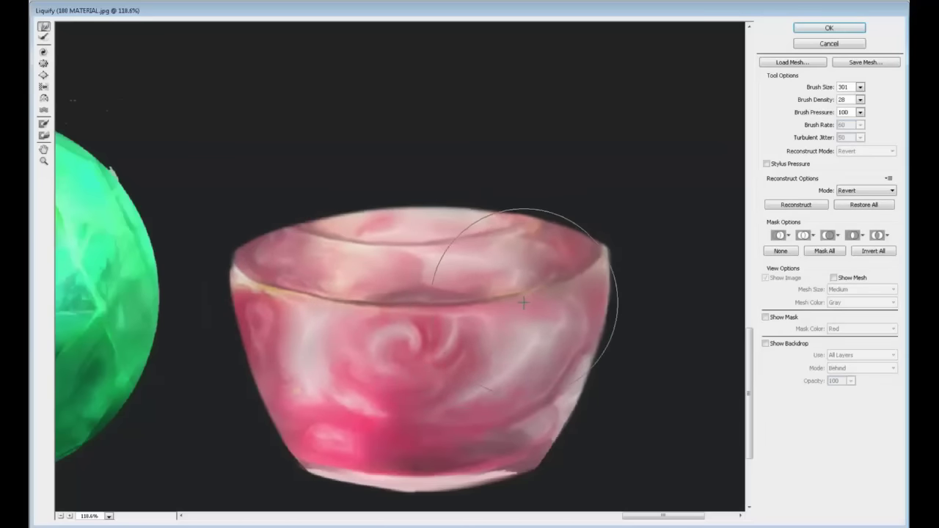
drag(362, 319, 357, 315)
drag(261, 294, 254, 287)
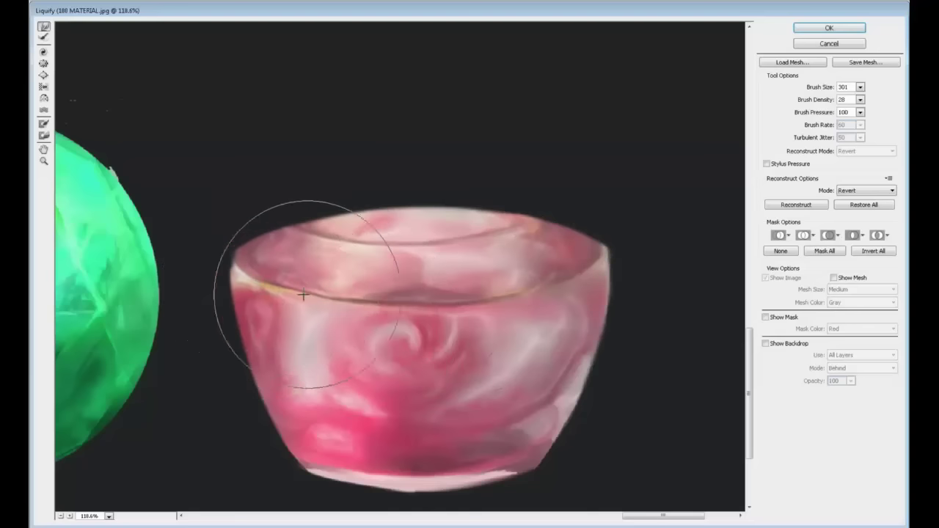
click(815, 32)
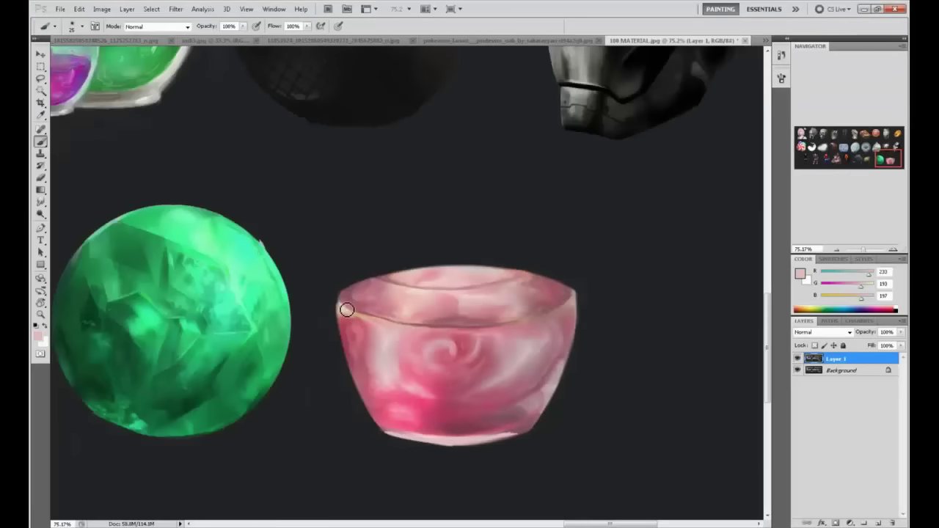
Step: Highlight the front edge of the pink liquid in pale pink, and add a new layer with its Fill at 33%
mouse_move(346, 310)
mouse_down()
mouse_move(415, 327)
mouse_move(355, 312)
mouse_move(485, 329)
mouse_move(413, 327)
mouse_move(531, 320)
mouse_move(463, 329)
mouse_move(558, 311)
mouse_up()
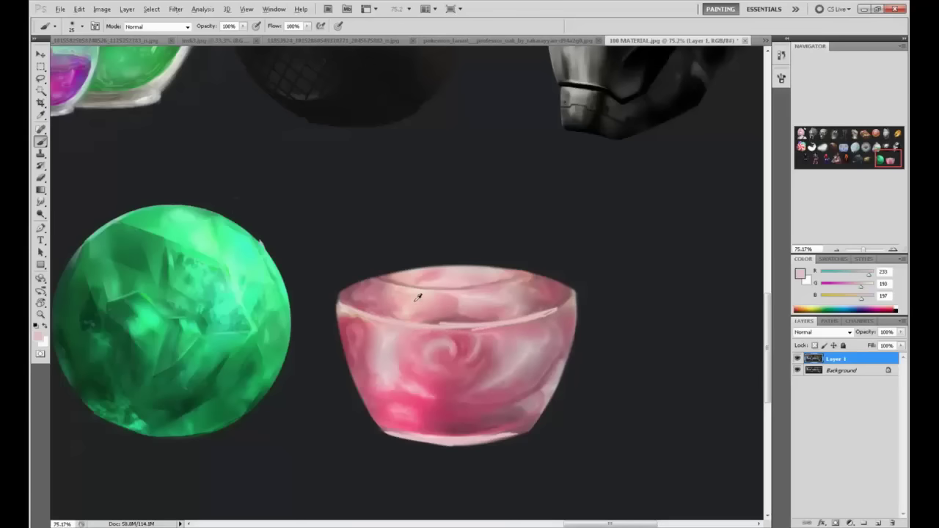
click(879, 523)
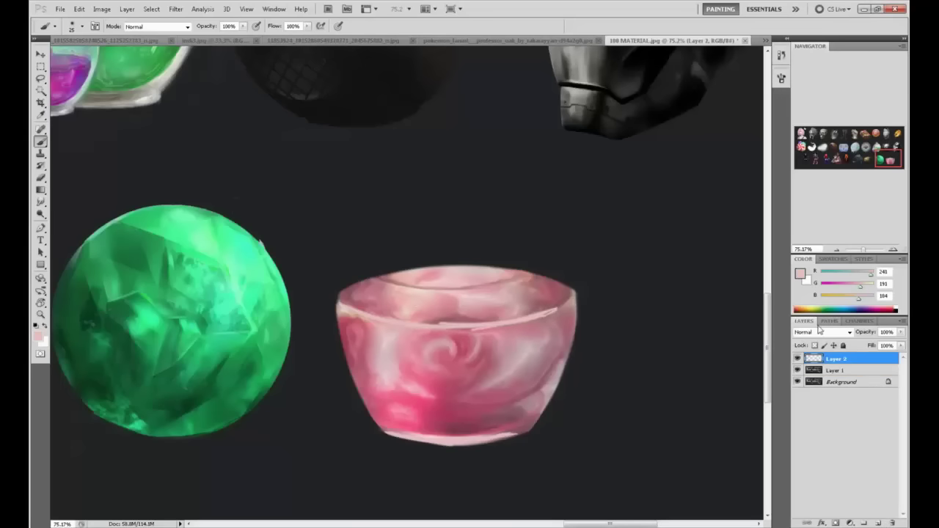
click(901, 346)
drag(896, 357, 866, 356)
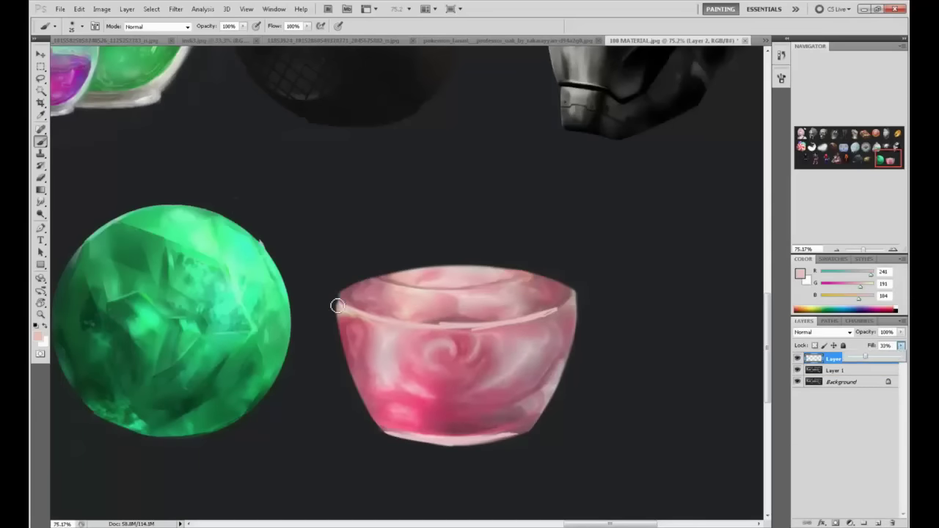
Step: Draw the left wall and the back curve of the glass rim above the liquid on Layer 2, redoing unsatisfactory strokes
drag(337, 305, 332, 235)
key(ctrl+z)
drag(334, 286, 332, 235)
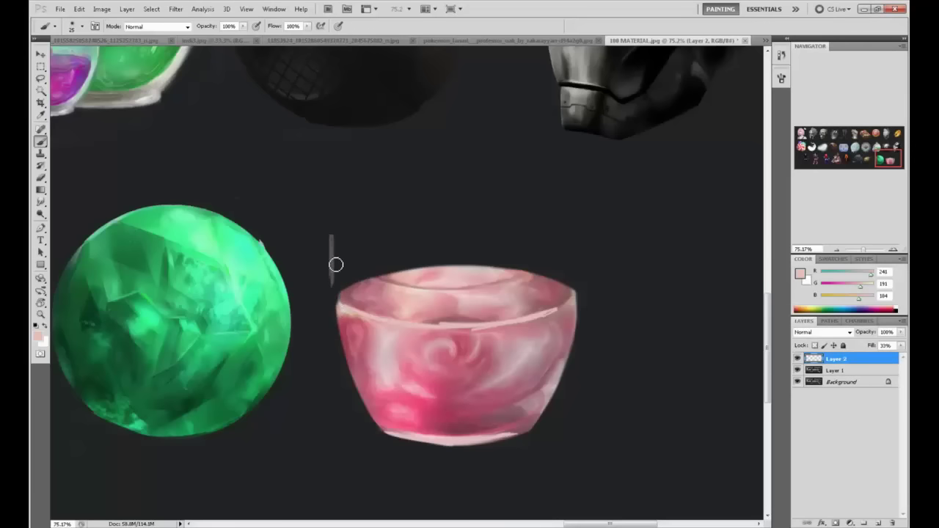
mouse_move(336, 307)
mouse_down()
mouse_move(334, 233)
mouse_move(338, 311)
mouse_move(335, 231)
mouse_move(356, 225)
mouse_move(335, 228)
mouse_move(334, 274)
mouse_move(346, 231)
mouse_move(467, 212)
mouse_up()
key(ctrl+alt+z)
key(ctrl+alt+z)
key(ctrl+alt+z)
key(ctrl+z)
mouse_move(372, 218)
mouse_down()
mouse_move(432, 212)
mouse_move(555, 222)
mouse_move(562, 214)
mouse_up()
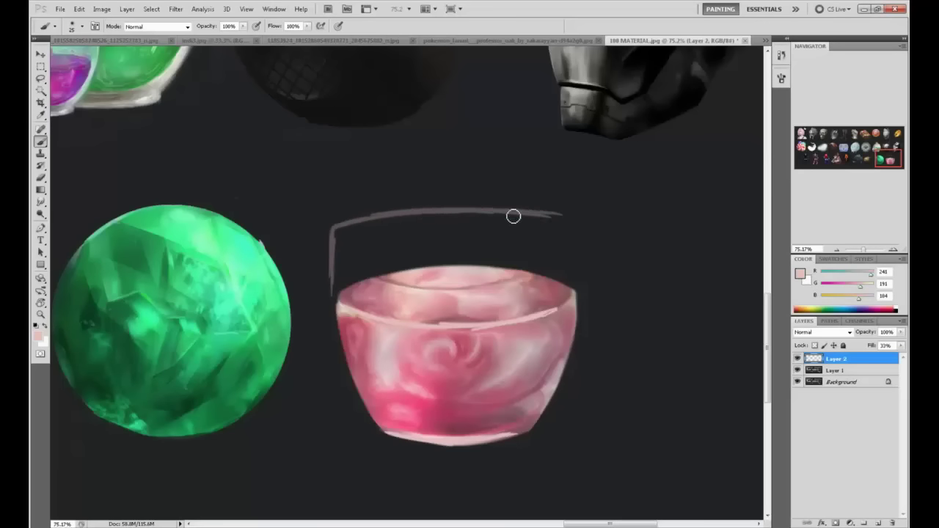
Step: Draw the front curve of the glass rim to close the opening's ellipse, undoing the unsatisfactory attempts
drag(337, 230, 474, 236)
drag(416, 235, 533, 231)
key(ctrl+alt+z)
key(ctrl+alt+z)
key(ctrl+alt+z)
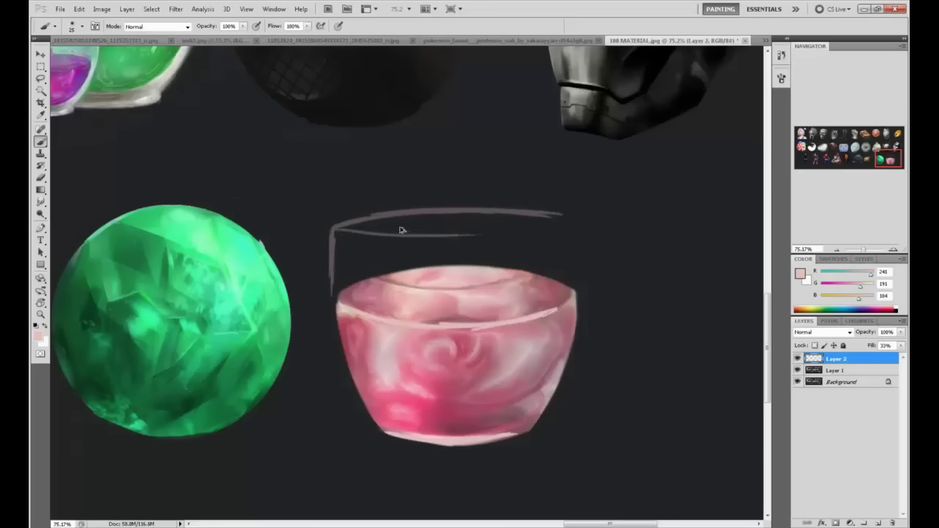
mouse_move(348, 235)
mouse_down()
mouse_move(565, 223)
mouse_move(371, 237)
mouse_move(531, 231)
mouse_move(495, 237)
mouse_move(564, 223)
mouse_move(544, 217)
mouse_move(535, 220)
mouse_move(555, 221)
mouse_move(566, 227)
mouse_move(552, 231)
mouse_move(566, 257)
mouse_up()
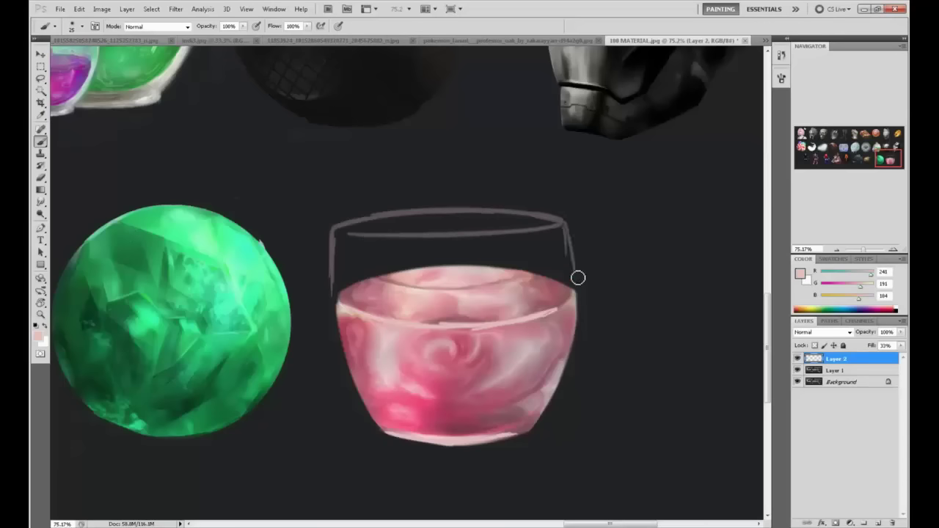
Step: Draw the right wall of the glass from the rim down to the liquid, replacing the first stroke
drag(566, 219, 576, 282)
key(ctrl+z)
drag(565, 221, 574, 280)
mouse_move(565, 223)
mouse_down()
mouse_move(593, 218)
mouse_move(577, 211)
mouse_up()
drag(566, 222, 585, 229)
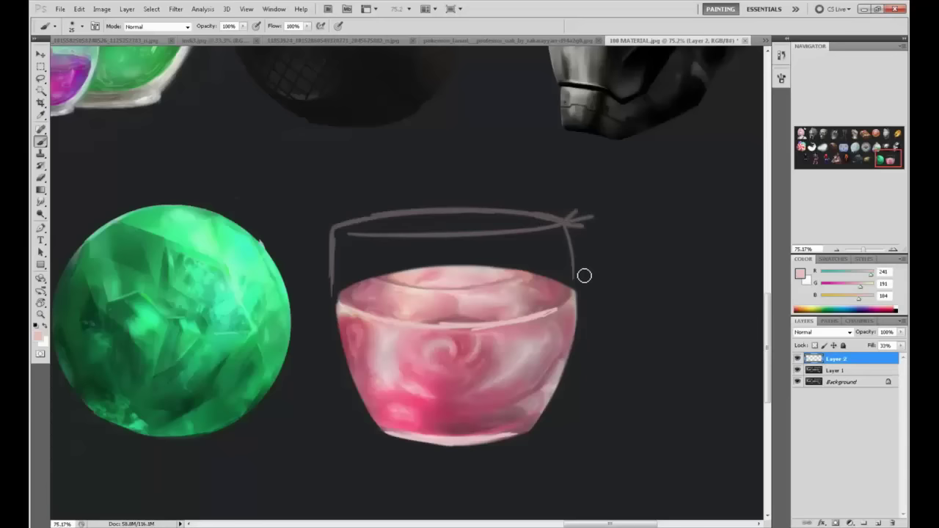
key(ctrl+alt+z)
key(ctrl+alt+z)
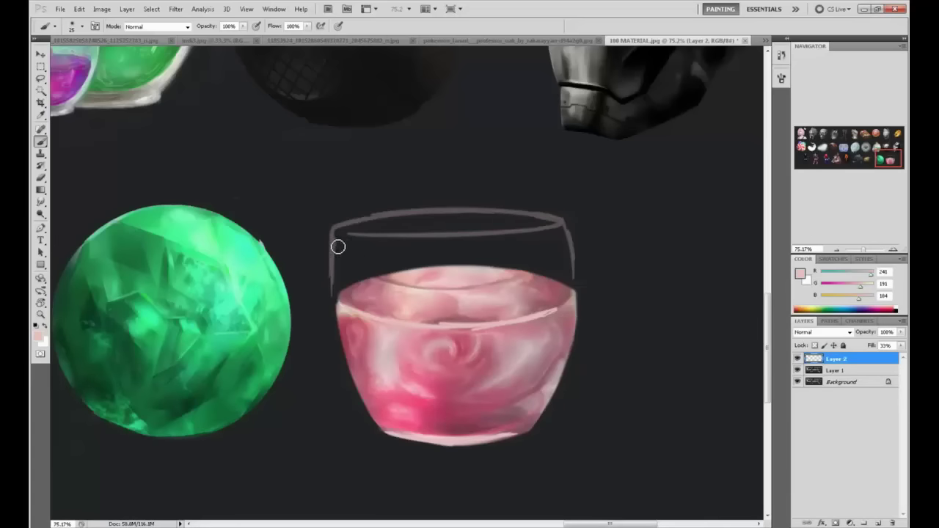
mouse_move(367, 247)
mouse_down()
mouse_move(362, 273)
mouse_move(484, 234)
mouse_move(499, 240)
mouse_move(468, 266)
mouse_move(551, 248)
mouse_move(543, 276)
mouse_up()
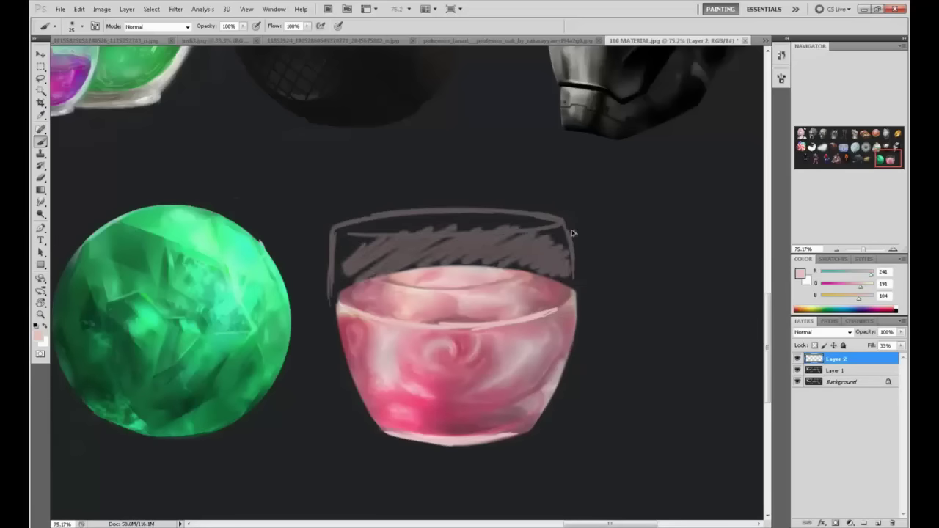
key(ctrl+z)
mouse_move(397, 218)
mouse_down()
mouse_move(348, 232)
mouse_move(426, 211)
mouse_up()
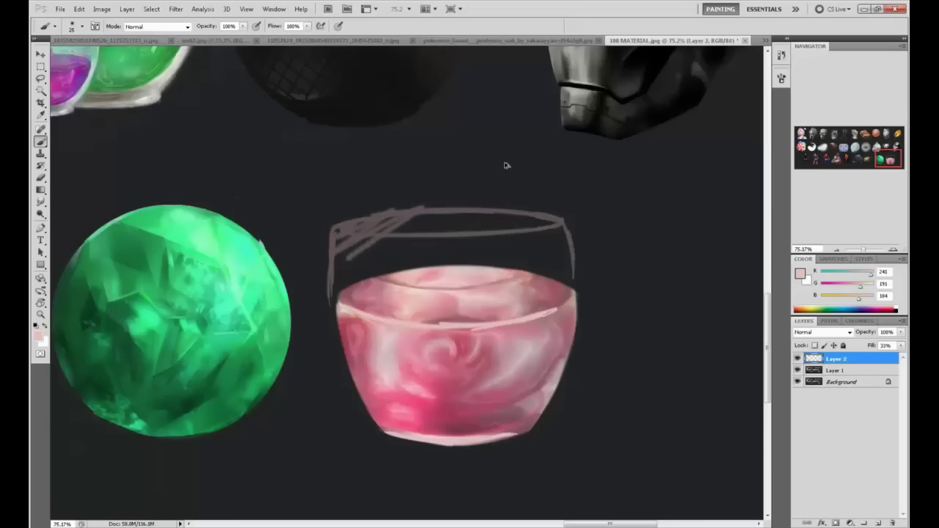
key(ctrl+z)
Step: Thin the left wall outline of the glass by painting along it in the sampled dark background colour
alt+click(321, 258)
mouse_move(328, 226)
mouse_down()
mouse_move(329, 322)
mouse_move(329, 233)
mouse_move(336, 308)
mouse_move(344, 244)
mouse_move(340, 267)
mouse_move(342, 236)
mouse_move(341, 311)
mouse_up()
alt+click(343, 246)
key(alt)
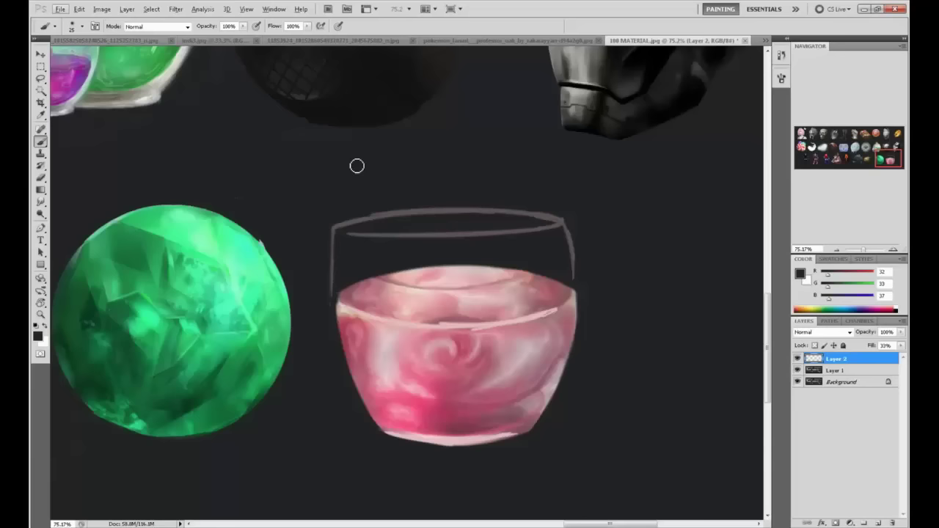
Step: Sample a pale greyish pink from the liquid and set Layer 2's Fill to 100%
alt+click(397, 308)
alt+click(448, 295)
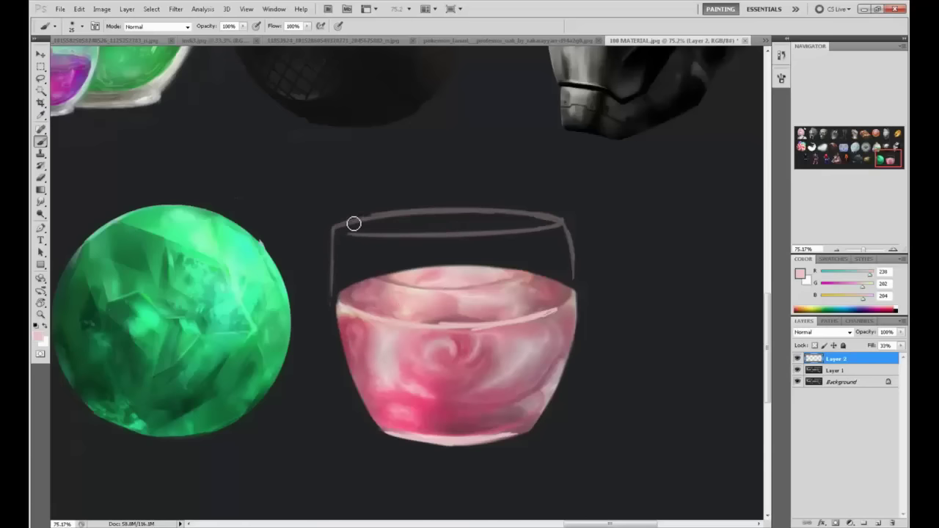
alt+click(478, 270)
click(901, 347)
click(900, 357)
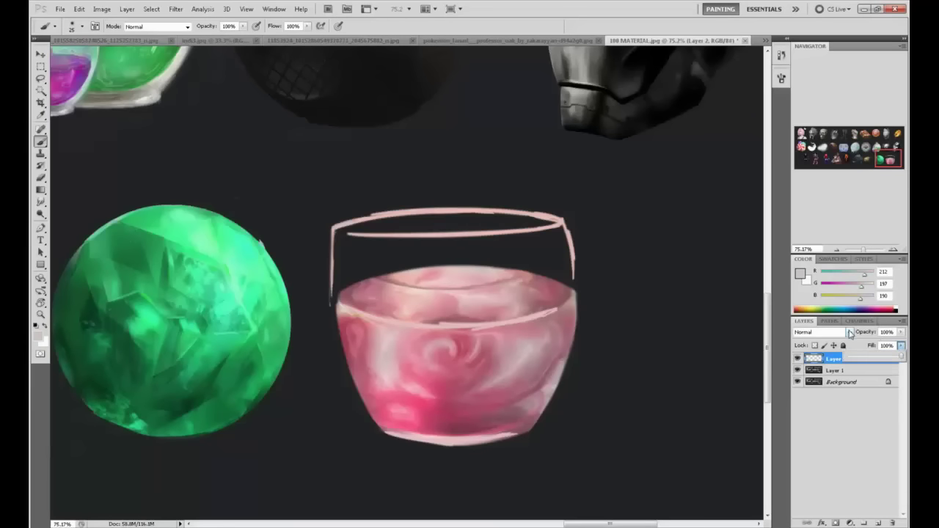
Step: Thin the back curve of the glass rim with a 10 px eraser at 98% opacity
key(e)
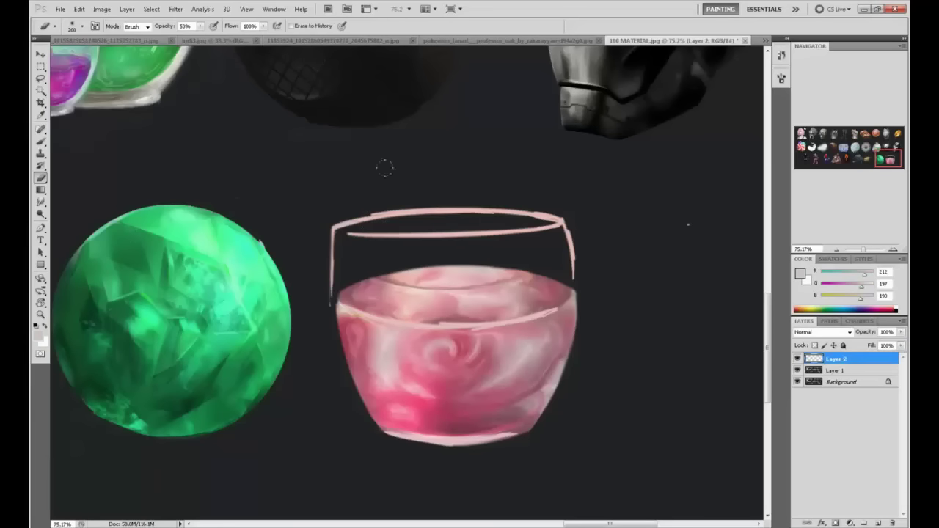
key(bracketleft)
key(bracketleft)
key(9)
key(8)
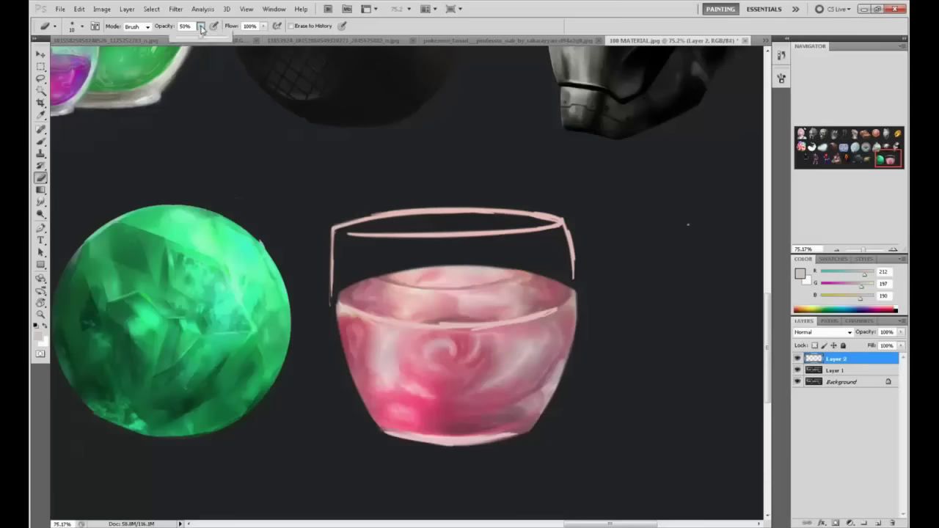
mouse_move(348, 228)
mouse_down()
mouse_move(457, 211)
mouse_move(355, 225)
mouse_move(527, 213)
mouse_up()
drag(380, 221, 518, 214)
drag(443, 210, 568, 219)
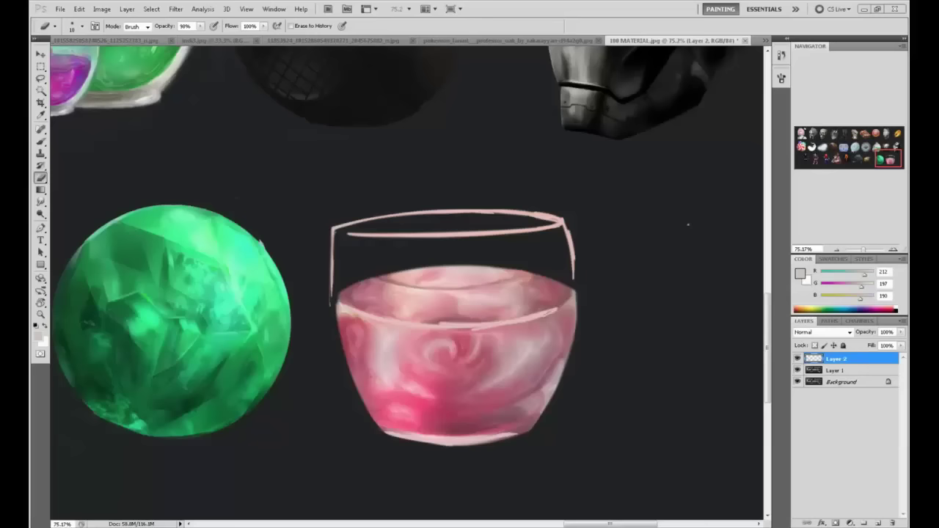
Step: Switch to the maximized Chrome window and examine several glass of wine image results as references for the clear glass
drag(754, 117, 475, 77)
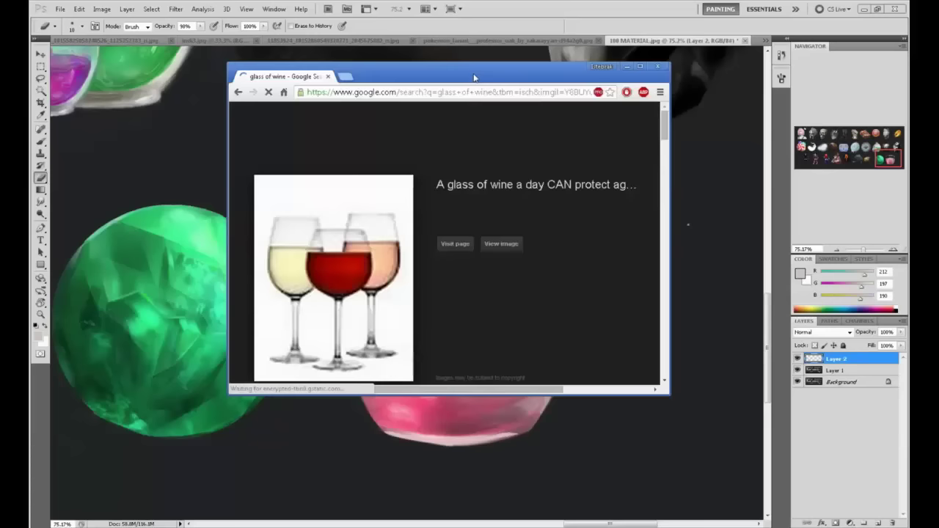
double_click(475, 78)
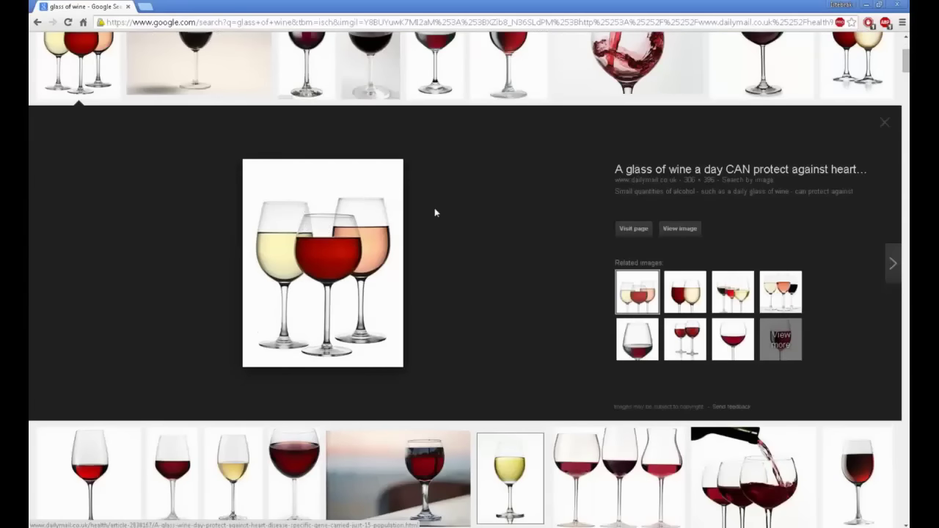
scroll(477, 207, up, 2)
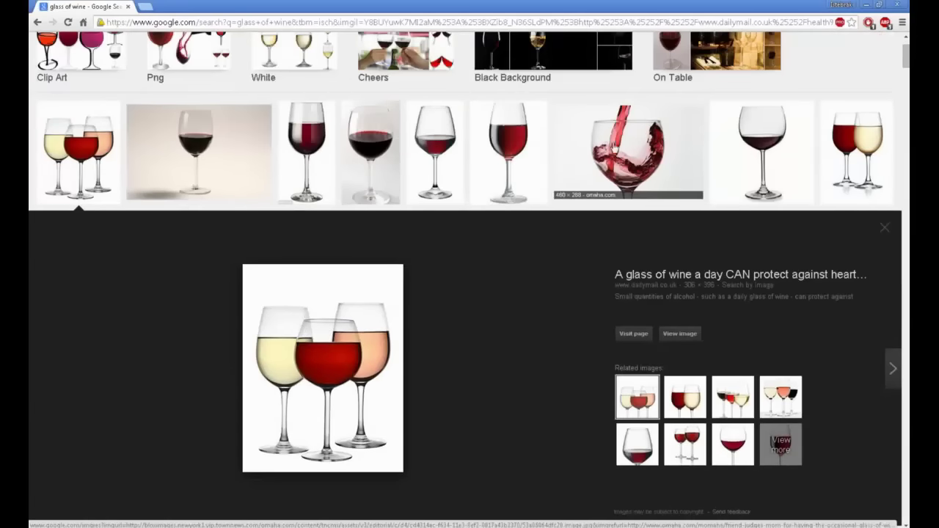
click(663, 156)
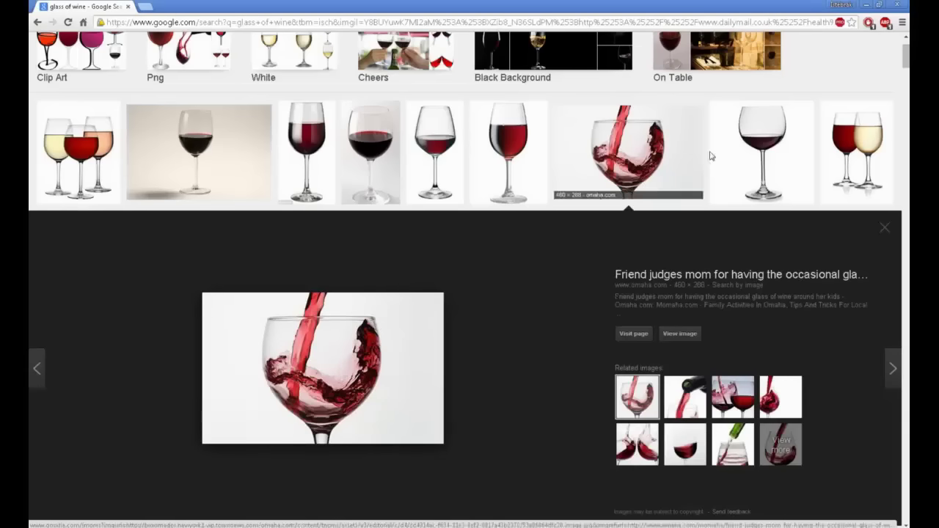
click(869, 136)
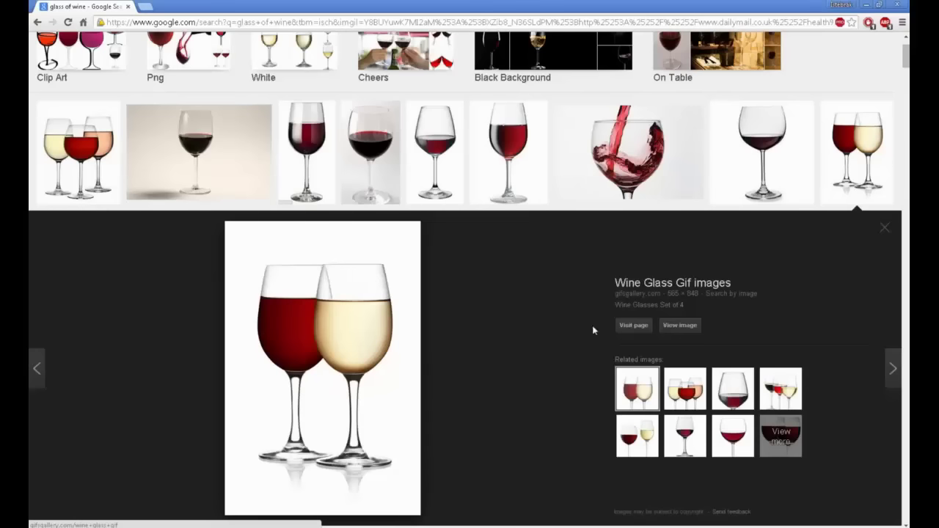
scroll(594, 330, up, 1)
click(385, 193)
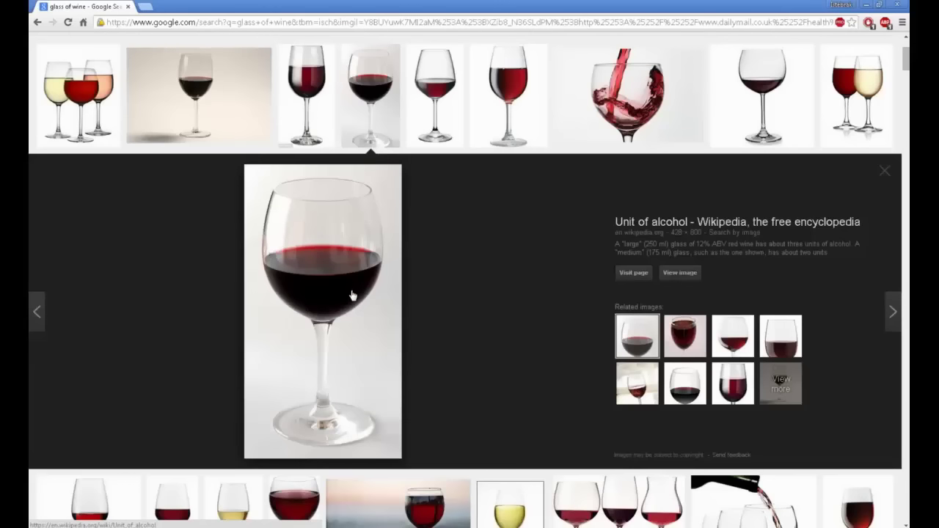
Step: Narrow the image search to glass of wine black background and preview the glass with swirling red wine
scroll(352, 295, down, 5)
scroll(590, 271, up, 7)
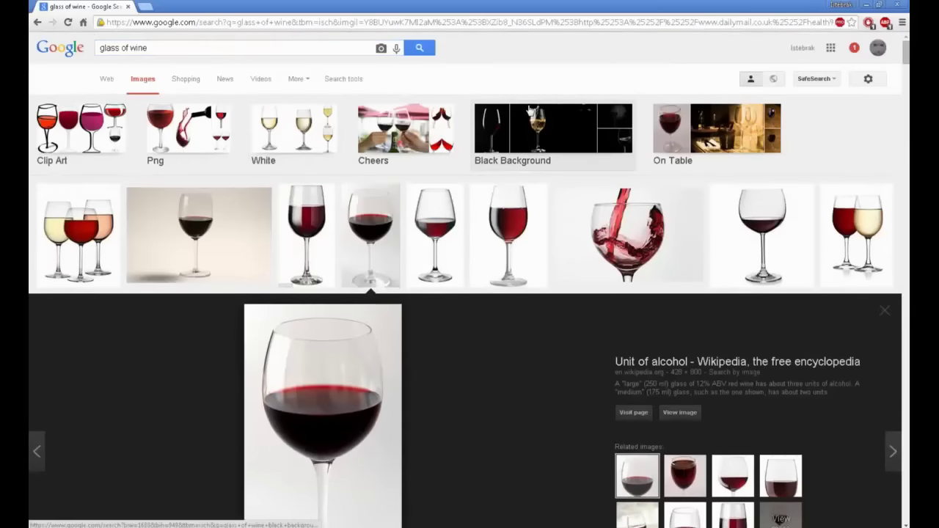
click(530, 110)
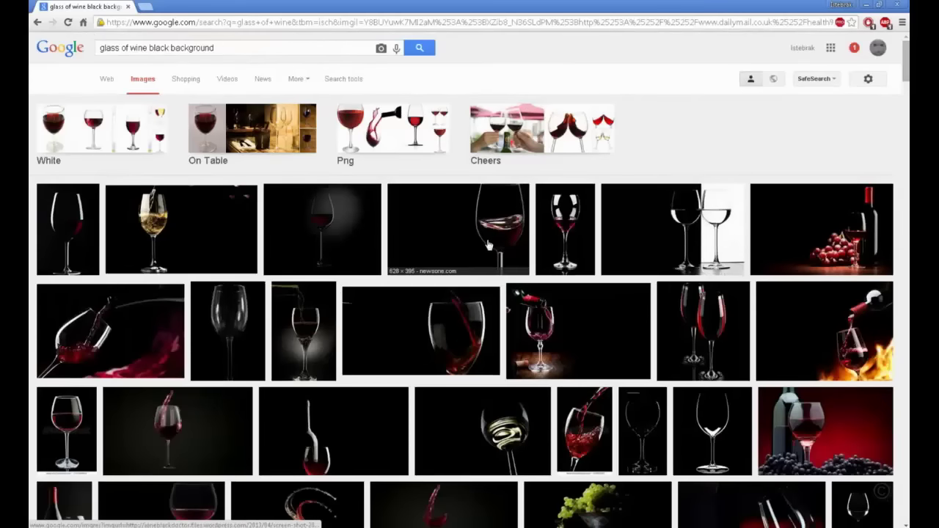
click(489, 244)
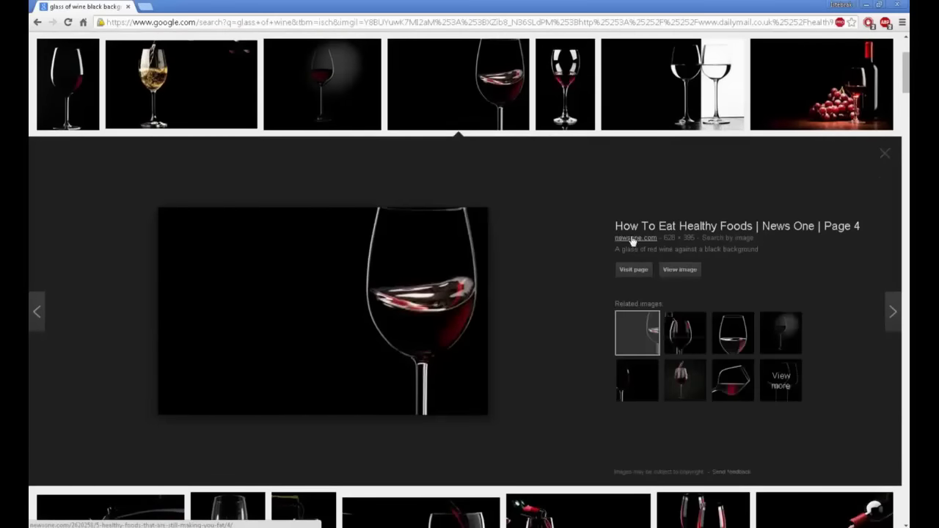
scroll(633, 242, up, 2)
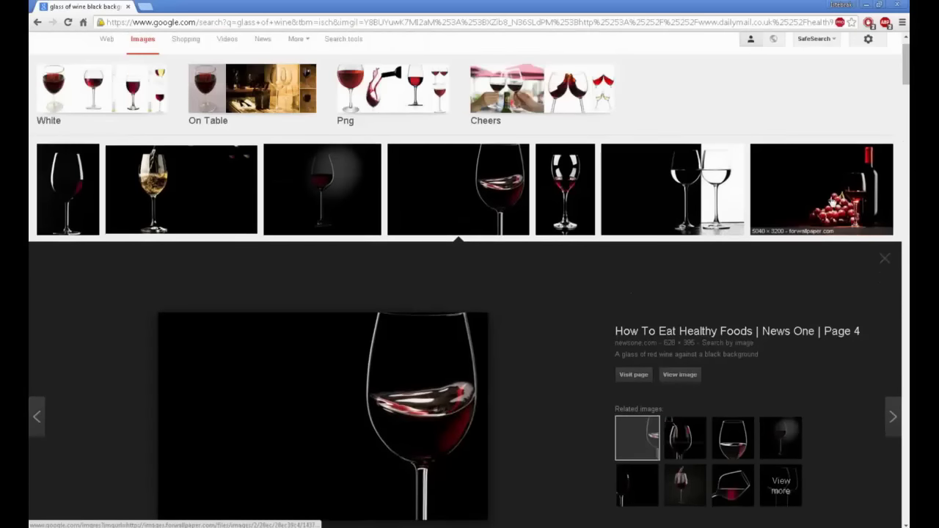
Step: Preview the wine-and-grapes, single wine glass and red wine pouring images as glass highlight references, and return to Photoshop
click(832, 202)
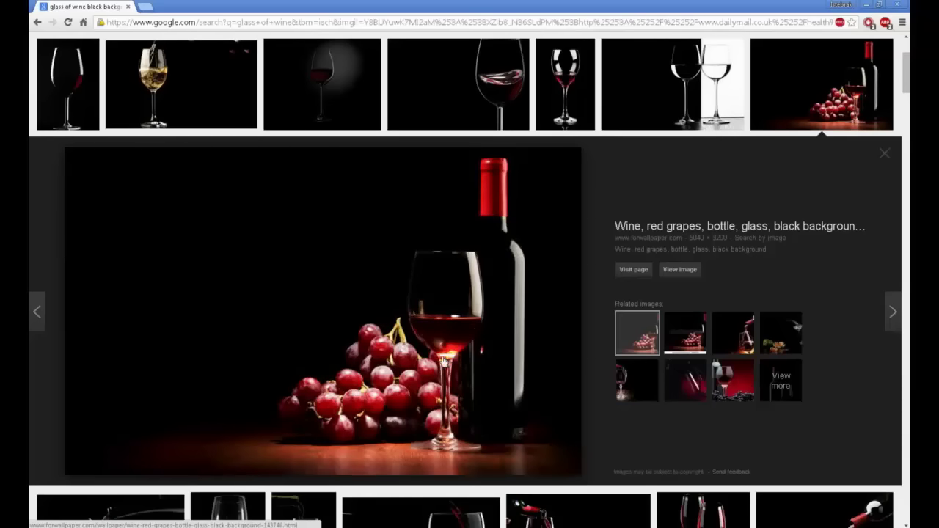
click(70, 73)
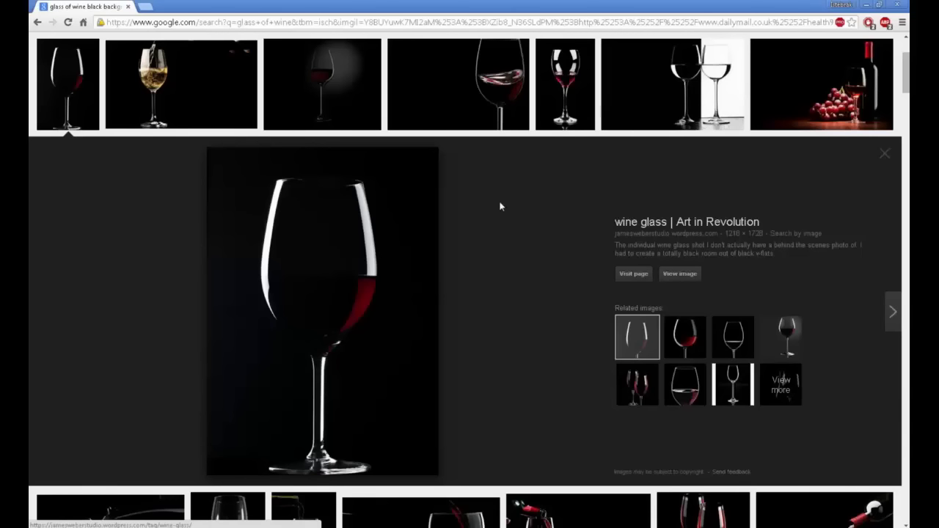
scroll(532, 205, down, 3)
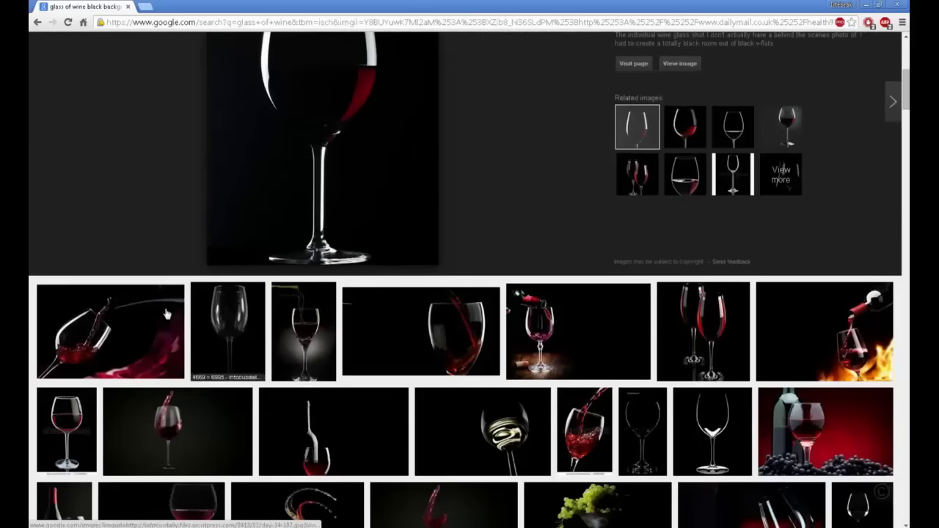
click(129, 321)
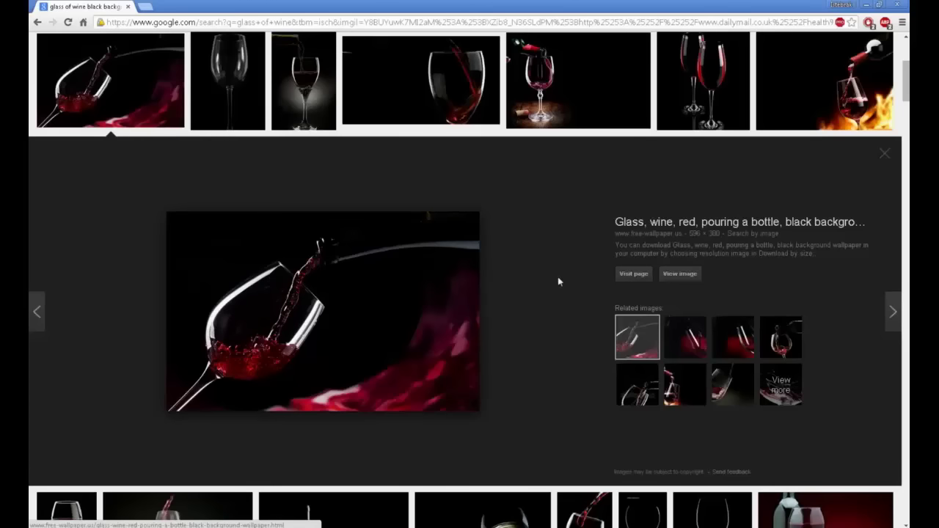
click(737, 336)
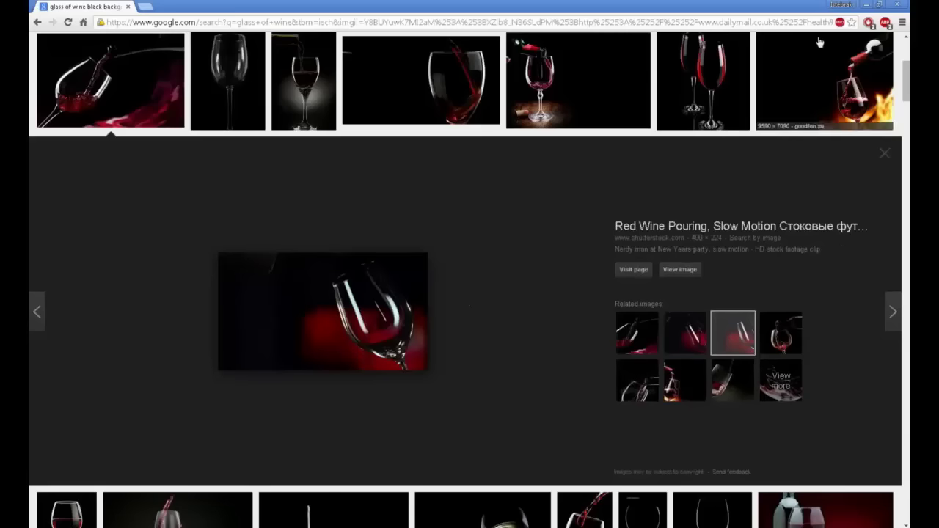
click(867, 4)
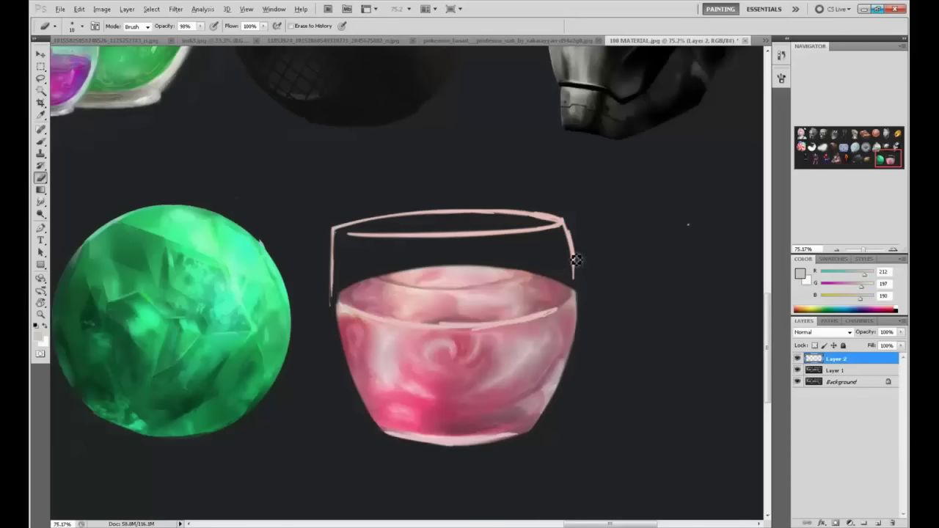
Step: Sample the rim's pink with the Brush and extend the front rim curve to the glass's left corner
key(b)
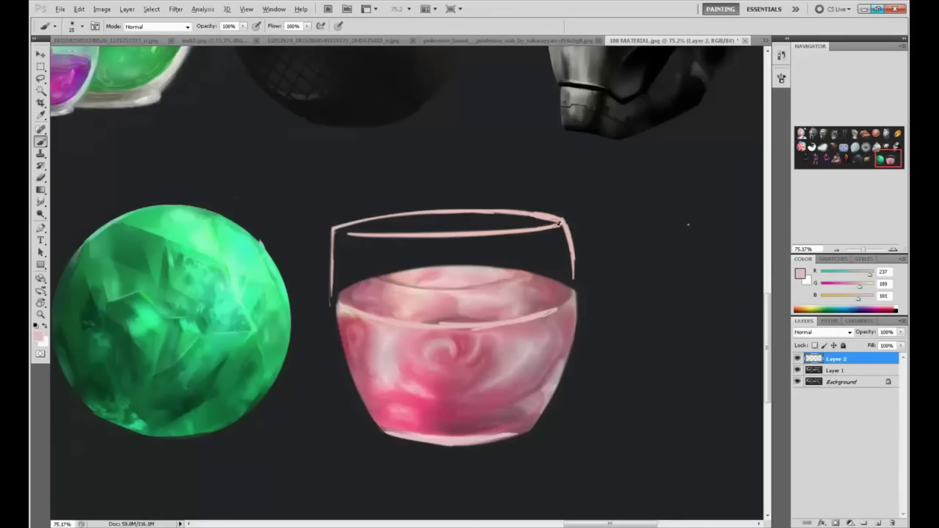
alt+click(558, 231)
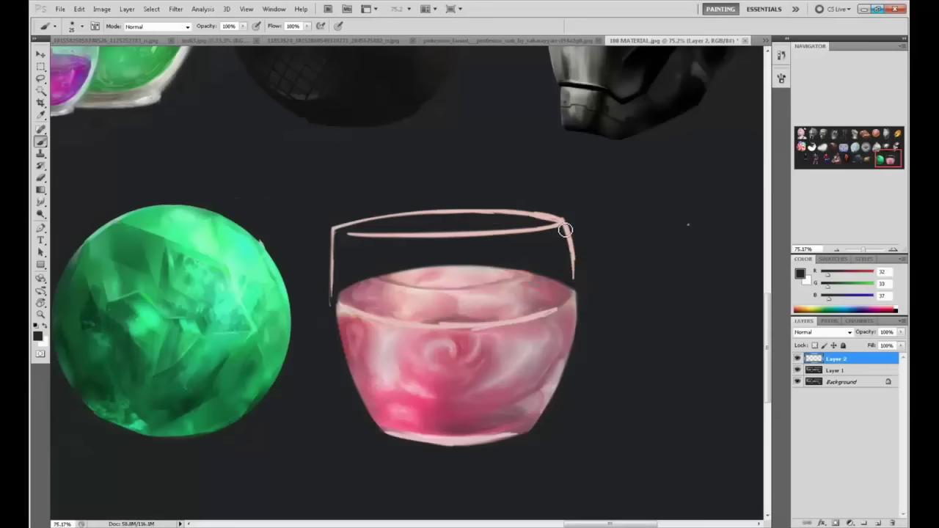
alt+click(366, 233)
drag(366, 239, 335, 232)
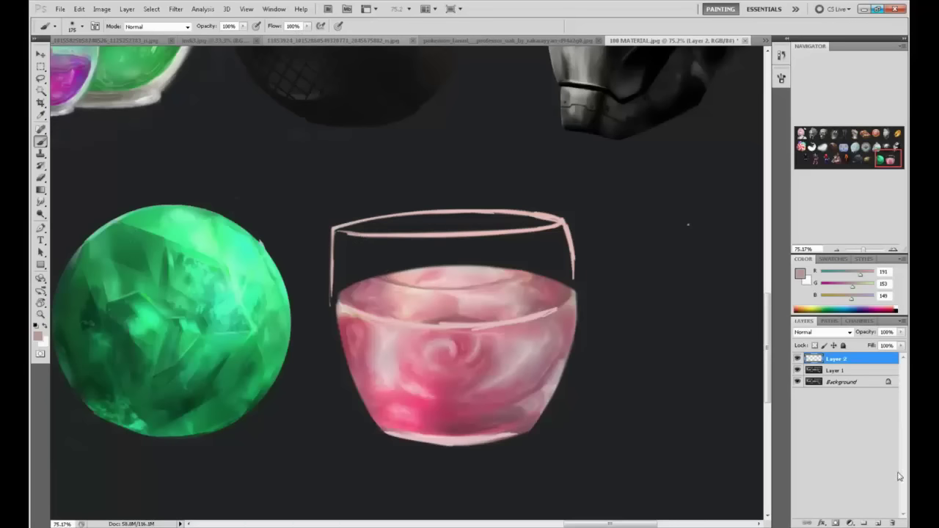
Step: Add a new layer and paint two pale pink vertical highlight bands down the glass with a 175 px brush
click(879, 523)
drag(366, 236, 402, 401)
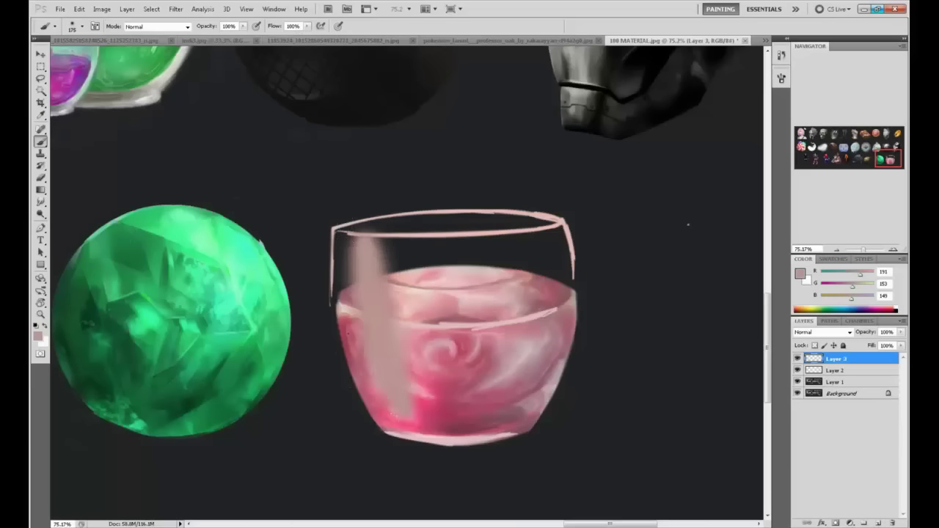
key(ctrl+z)
alt+click(450, 438)
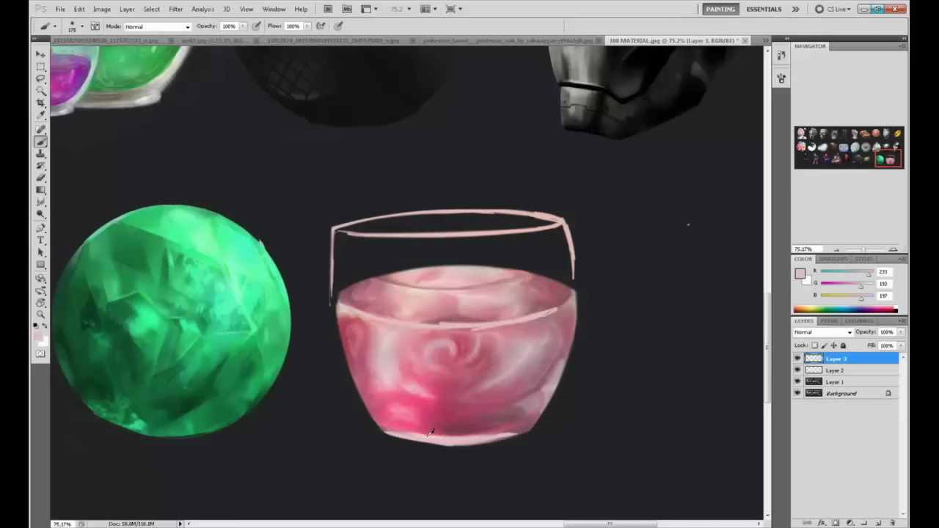
drag(342, 224, 389, 396)
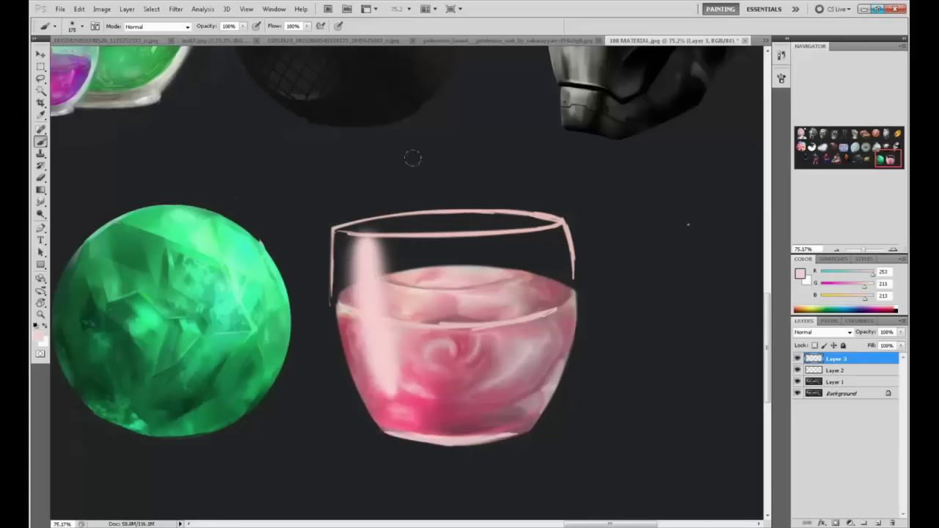
drag(424, 273, 433, 363)
drag(433, 276, 446, 380)
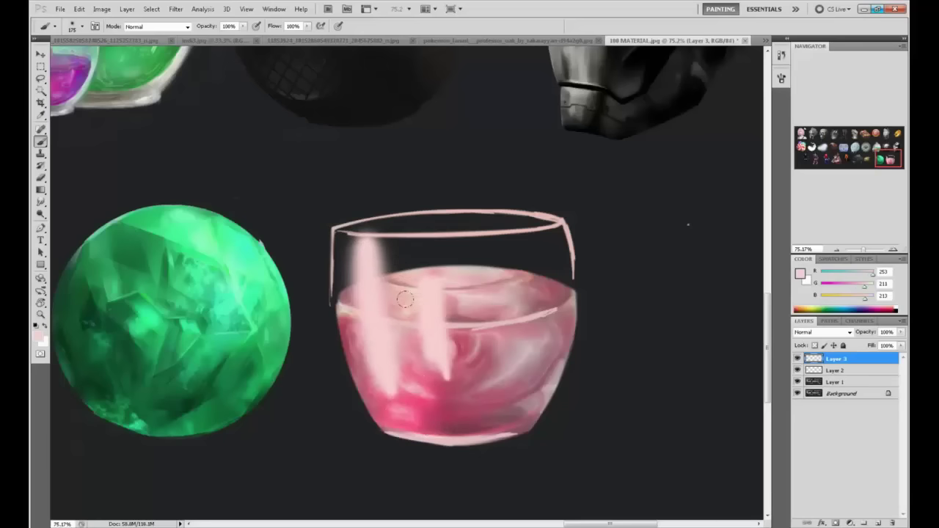
Step: Brighten the centres of both highlight bands using the Dodge tool with Highlights range and 50% exposure
scroll(420, 310, down, 2)
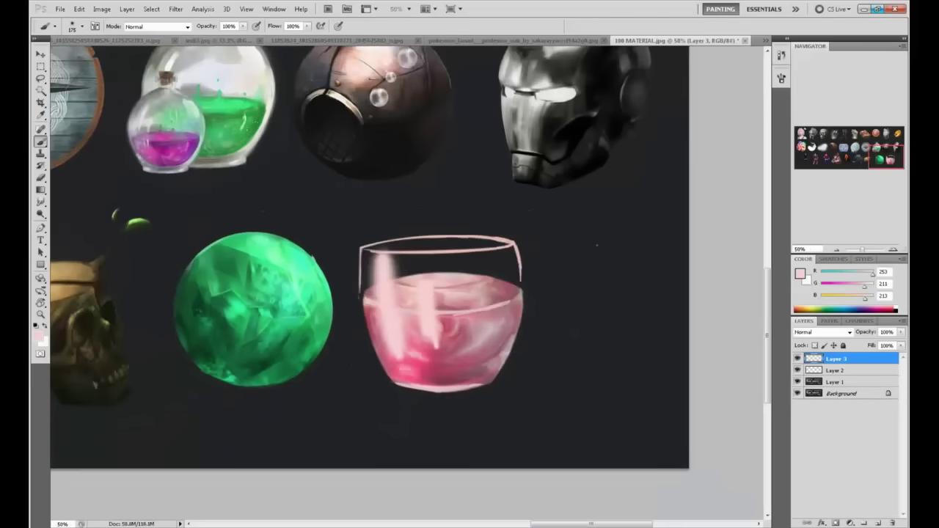
click(41, 213)
click(74, 212)
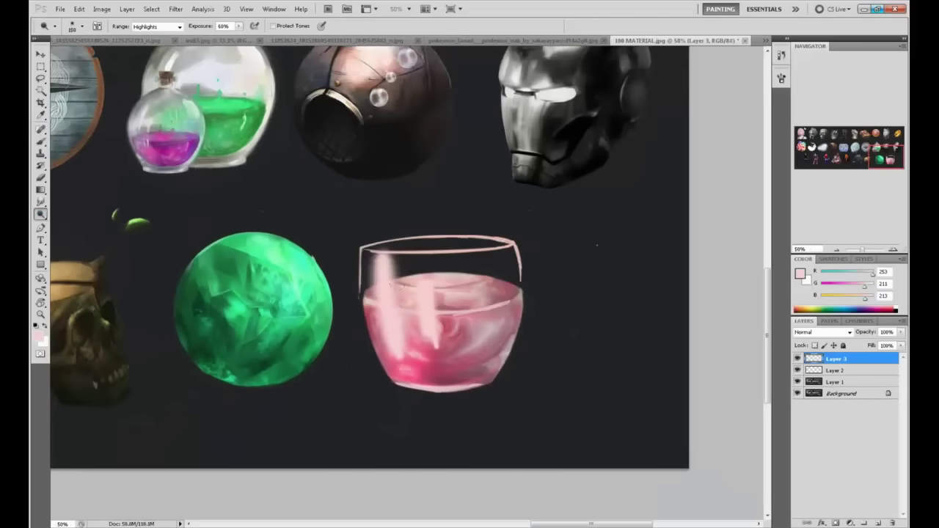
drag(375, 262, 379, 325)
key(ctrl+alt+z)
key(ctrl+alt+z)
drag(382, 284, 394, 324)
drag(420, 295, 423, 315)
Step: Trim both sides of the longer highlight band with a 125 px eraser at 98% opacity
key(e)
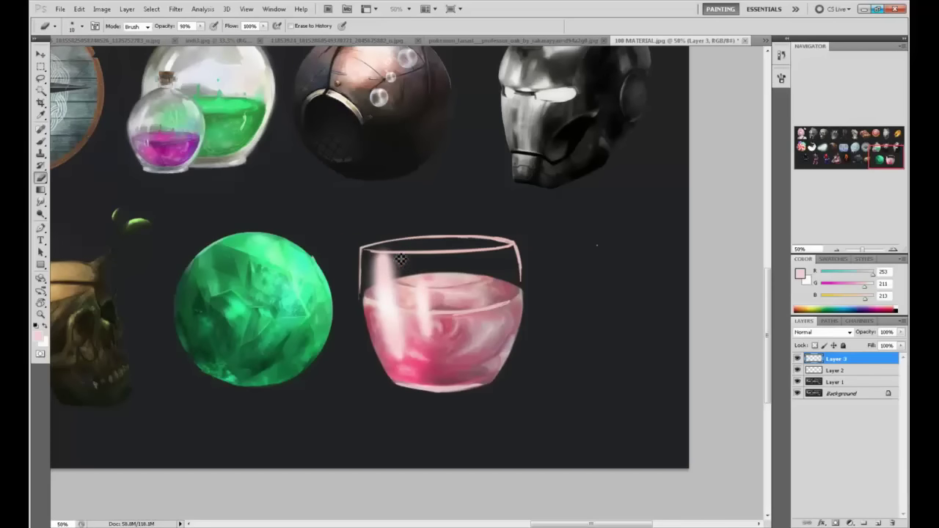
key(bracketright)
key(bracketright)
key(bracketright)
key(bracketright)
mouse_move(398, 247)
mouse_down()
mouse_move(373, 247)
mouse_move(374, 323)
mouse_up()
drag(369, 260, 380, 342)
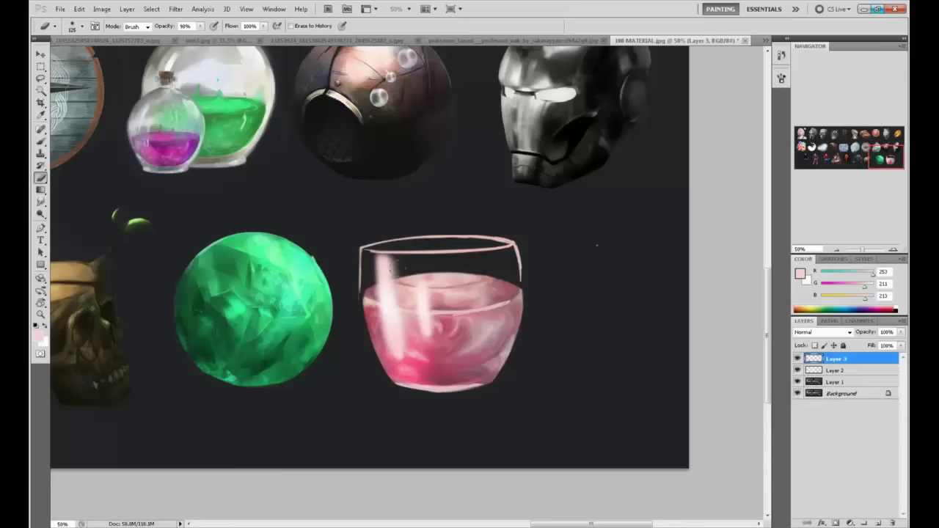
Step: Try to narrow the shorter highlight band by erasing along its side
drag(420, 291, 421, 334)
key(ctrl+z)
drag(400, 260, 409, 340)
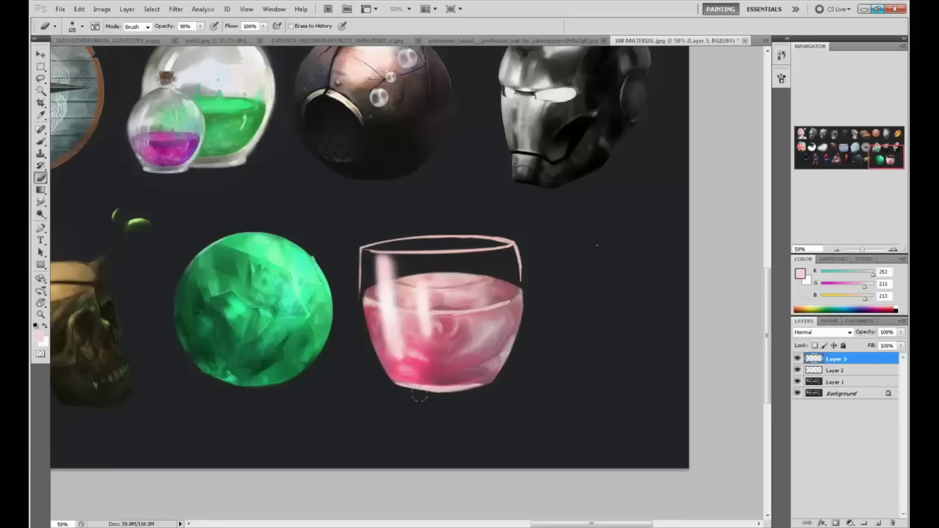
key(ctrl+z)
drag(410, 283, 416, 338)
key(ctrl+z)
drag(411, 283, 417, 339)
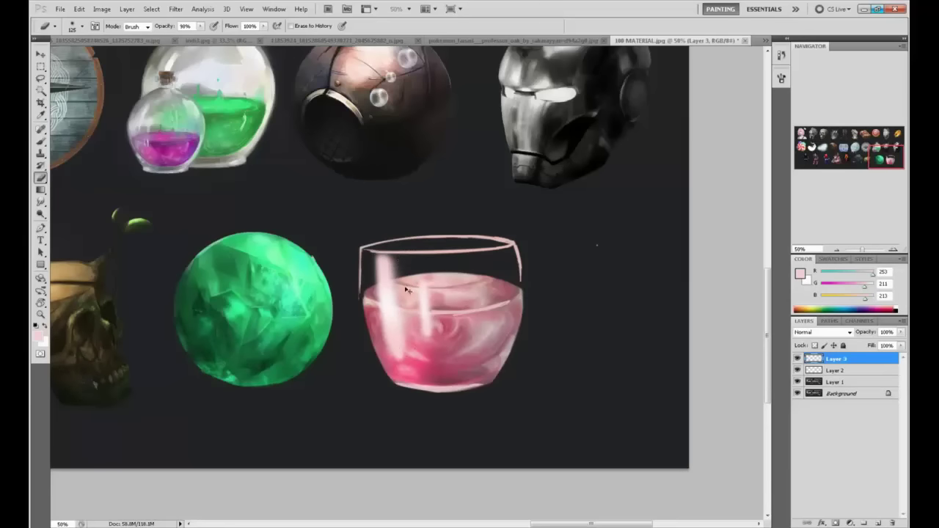
key(ctrl+z)
Step: Lower the eraser opacity to 39% and soften the highlight bands with large 900 px and 700 px eraser sizes
click(199, 27)
drag(199, 38, 172, 38)
drag(385, 255, 397, 345)
key(bracketleft)
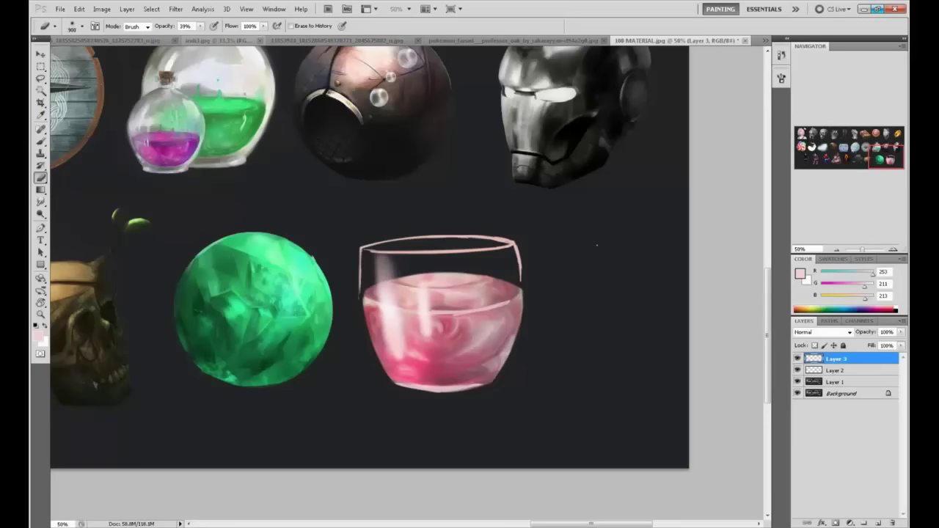
click(408, 333)
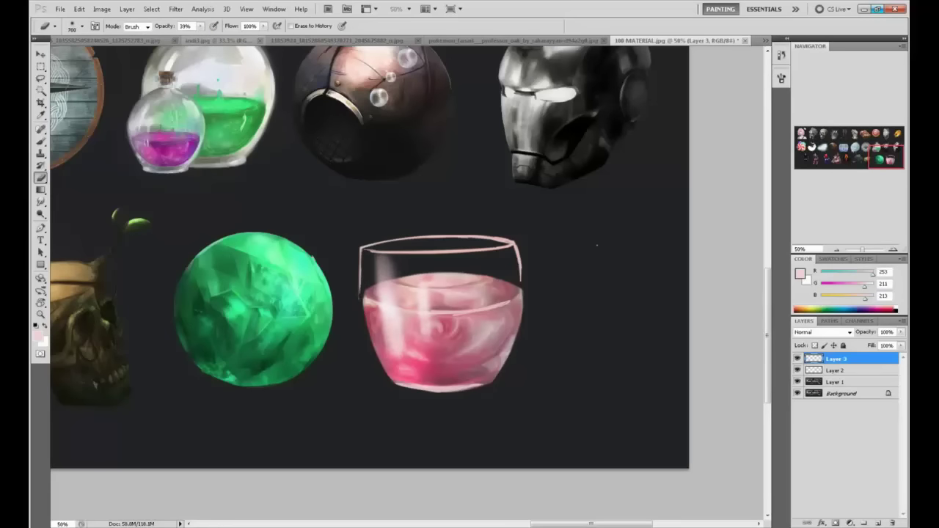
Step: Set the Brush to 100 px and 50% opacity and paint a soft highlight down the glass's right side
key(b)
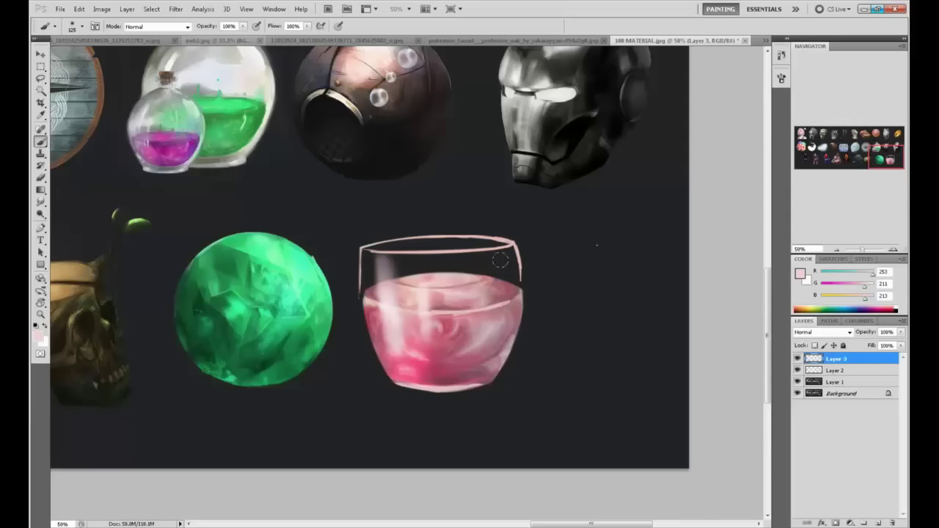
key(bracketleft)
mouse_move(243, 26)
mouse_down()
mouse_move(242, 35)
mouse_move(218, 39)
mouse_up()
drag(511, 245, 493, 383)
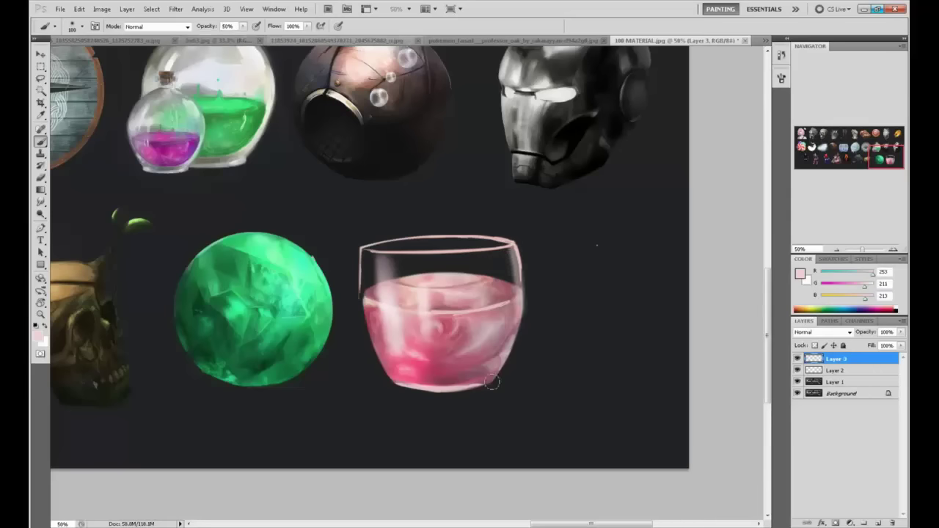
key(ctrl+z)
drag(512, 248, 513, 353)
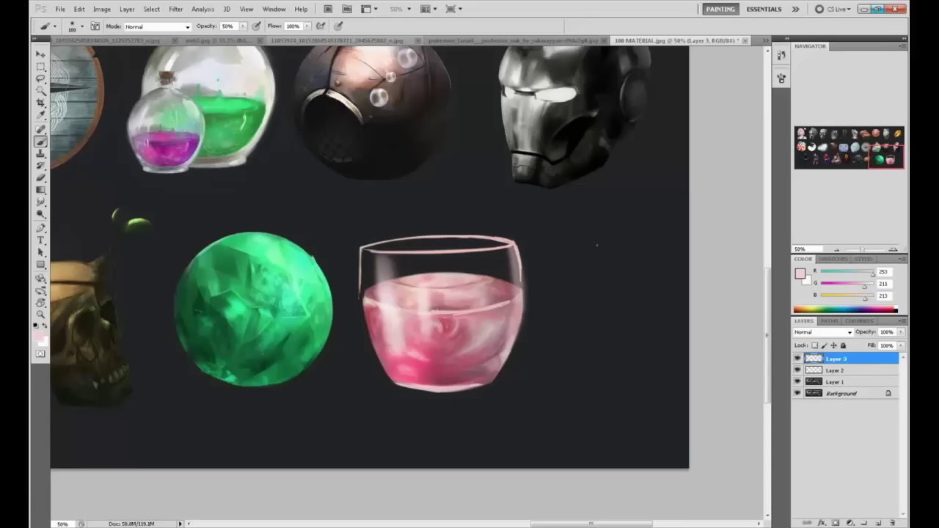
Step: Try a soft highlight down the glass's left side and recheck the red wine pouring reference in Chrome
drag(364, 254, 367, 332)
key(ctrl+z)
drag(360, 242, 359, 361)
key(ctrl+z)
click(192, 527)
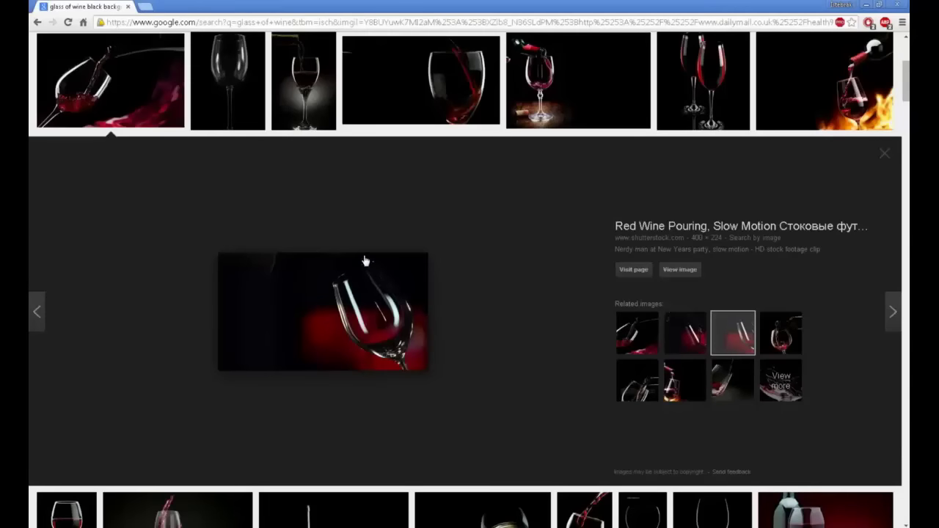
key(alt+Tab)
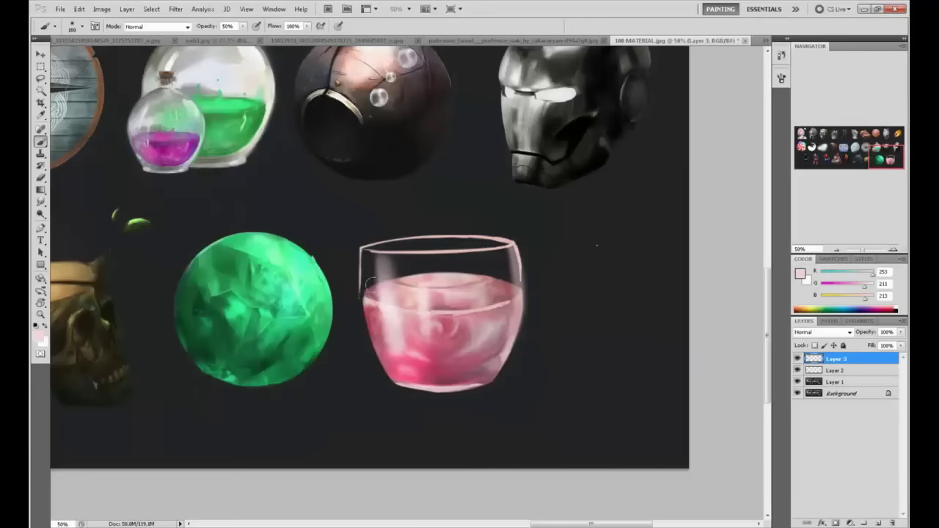
Step: Try several curved soft strokes following the glass's left side down into the liquid
drag(361, 250, 368, 311)
key(ctrl+z)
drag(360, 251, 370, 321)
key(ctrl+z)
drag(360, 248, 371, 342)
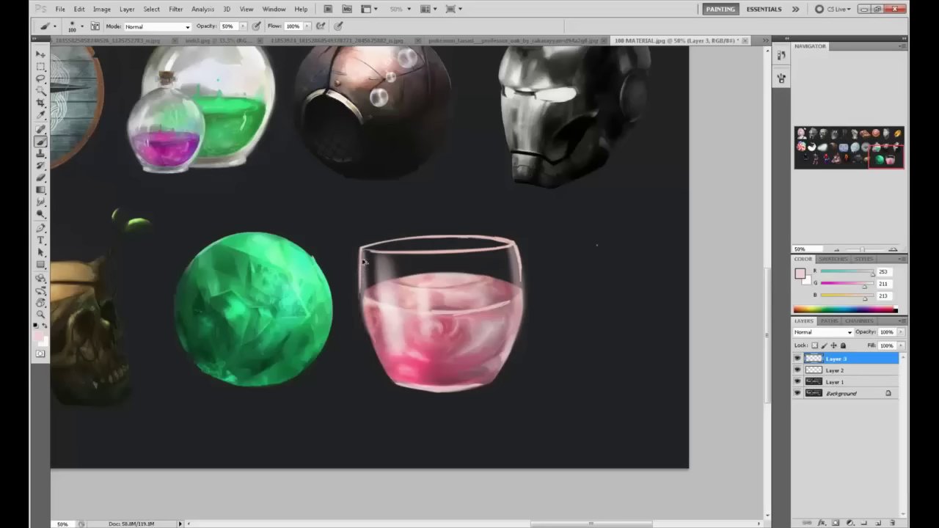
key(ctrl+z)
drag(361, 249, 375, 347)
key(ctrl+z)
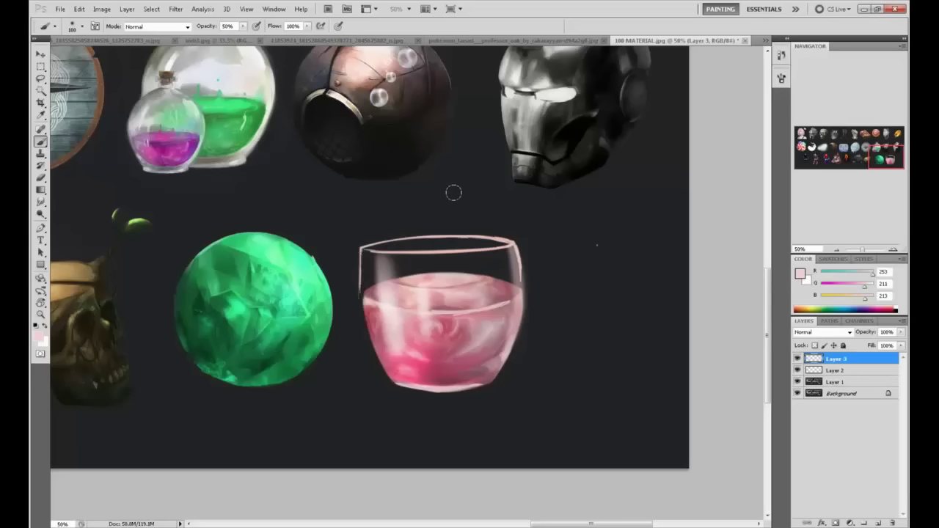
Step: Sketch a tilted ellipse with thickened ends and a small ring above the glass to illustrate the rim's thickness
mouse_move(472, 206)
mouse_down()
mouse_move(398, 199)
mouse_move(495, 169)
mouse_up()
drag(403, 196, 514, 168)
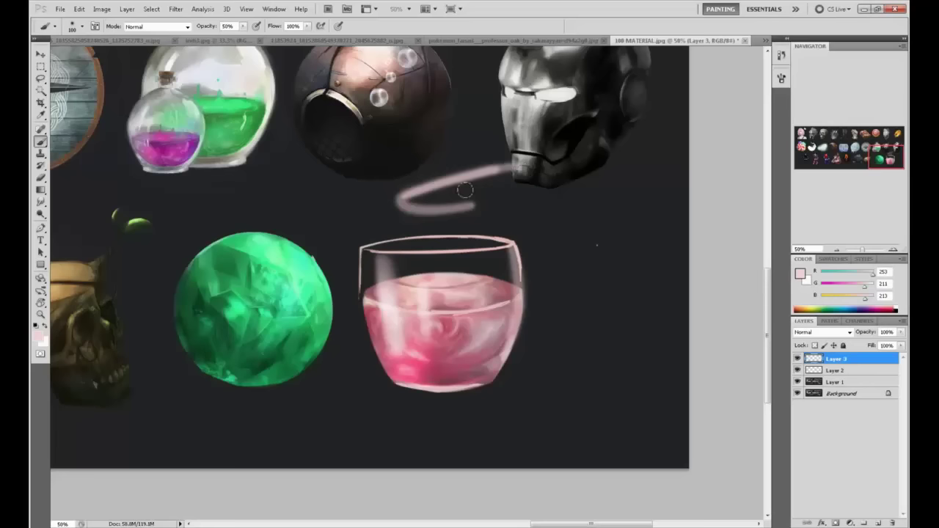
drag(408, 214, 602, 164)
drag(448, 176, 621, 144)
drag(461, 207, 616, 161)
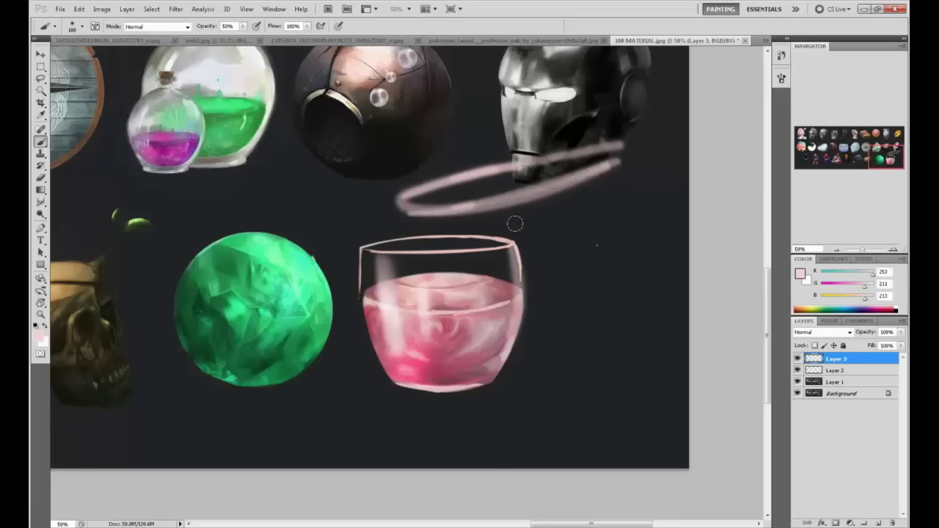
mouse_move(528, 222)
mouse_down()
mouse_move(529, 233)
mouse_move(547, 234)
mouse_up()
drag(401, 200, 413, 211)
drag(620, 148, 616, 159)
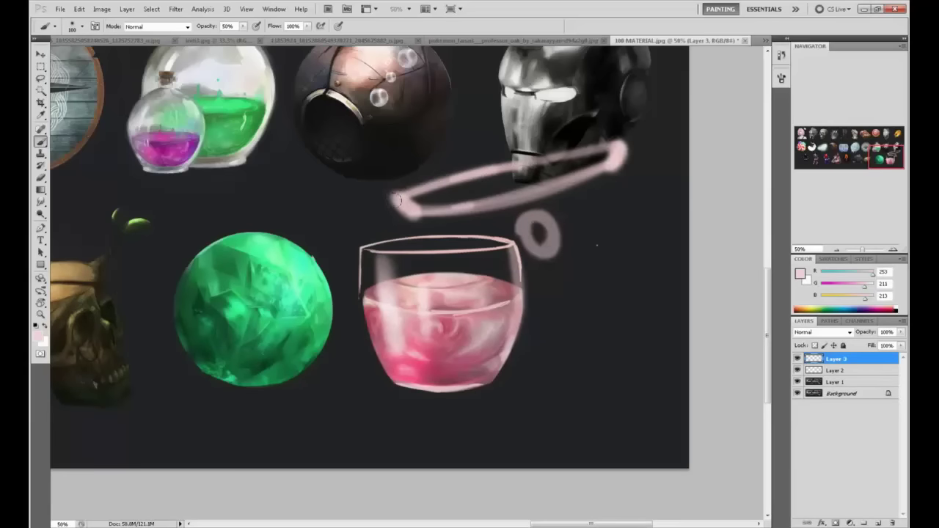
drag(396, 200, 391, 212)
Step: Try another left-side stroke, and undo it together with the ellipse sketch and the right-side highlight
drag(357, 247, 376, 312)
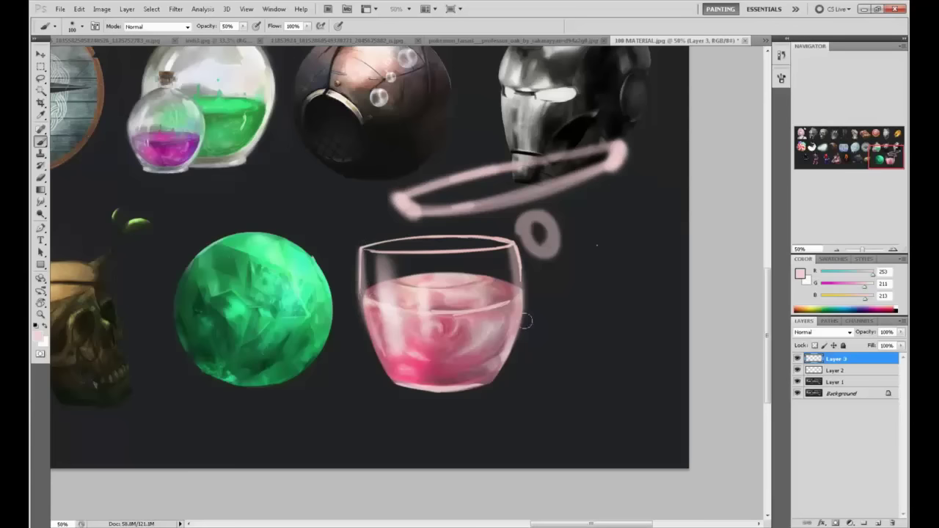
key(ctrl+alt+z)
key(ctrl+alt+z)
key(ctrl+alt+z)
key(ctrl+alt+z)
key(ctrl+alt+z)
key(ctrl+alt+z)
key(ctrl+alt+z)
key(ctrl+alt+z)
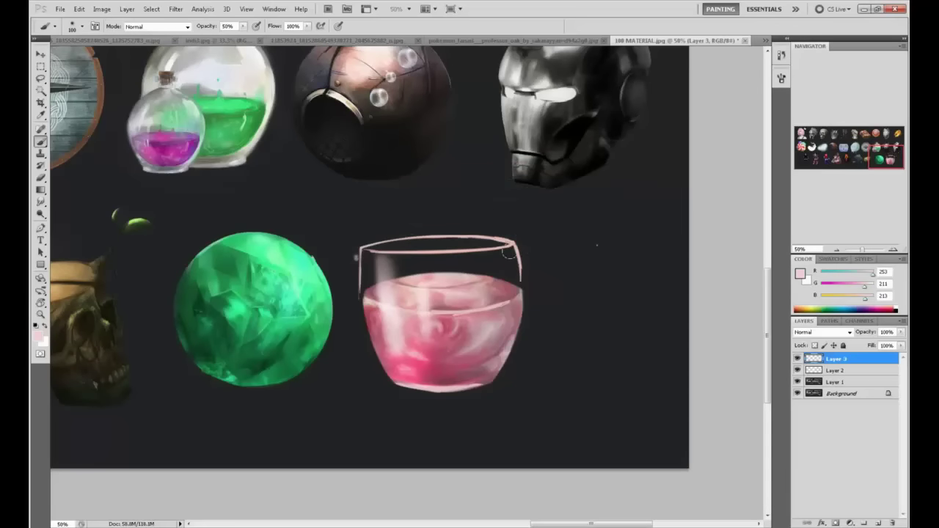
Step: Repaint soft 50% opacity highlights down both the right and left sides of the glass
drag(511, 253, 518, 323)
key(ctrl+alt+z)
mouse_move(512, 248)
mouse_down()
mouse_move(518, 359)
mouse_move(511, 265)
mouse_move(514, 341)
mouse_up()
key(ctrl+alt+z)
drag(358, 245, 366, 339)
key(ctrl+alt+z)
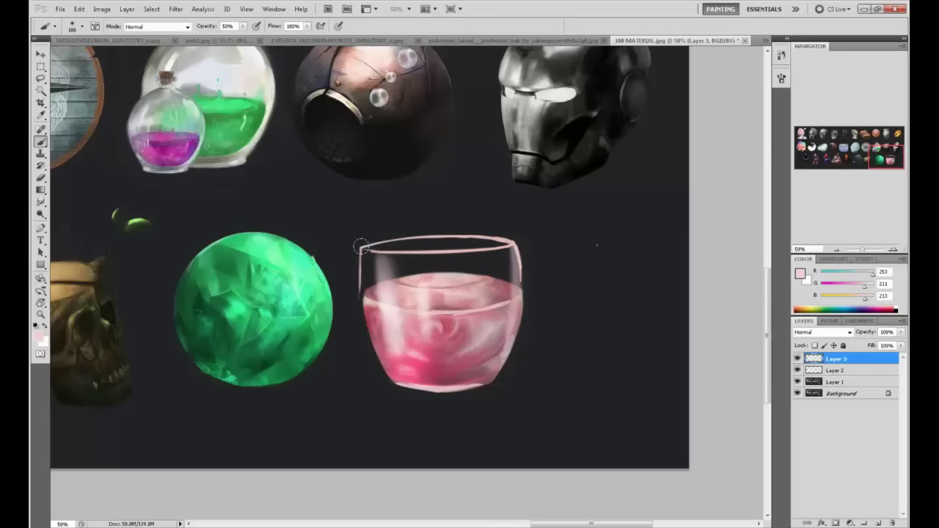
drag(359, 242, 371, 323)
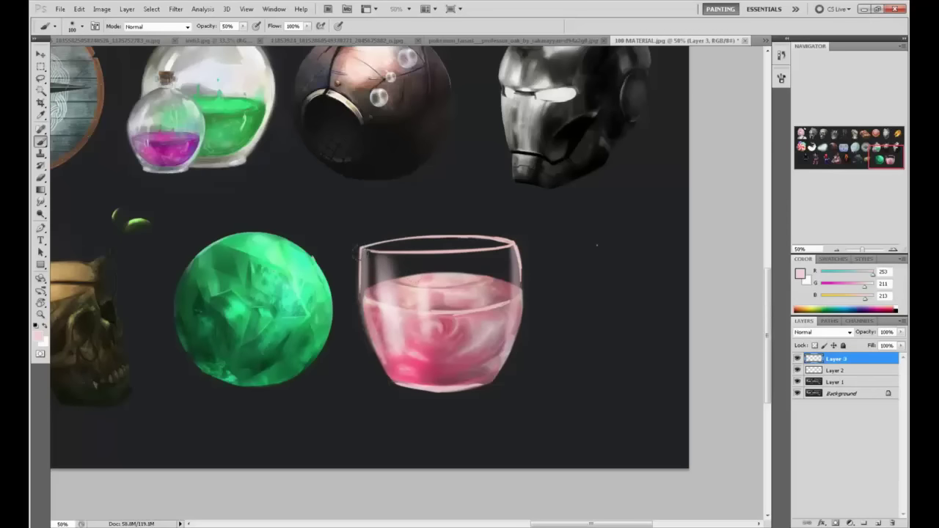
drag(359, 253, 366, 330)
key(ctrl+alt+z)
drag(362, 246, 389, 366)
key(ctrl+alt+z)
Step: Lower the brush opacity to 26% and paint soft highlights down both side walls of the glass
click(243, 26)
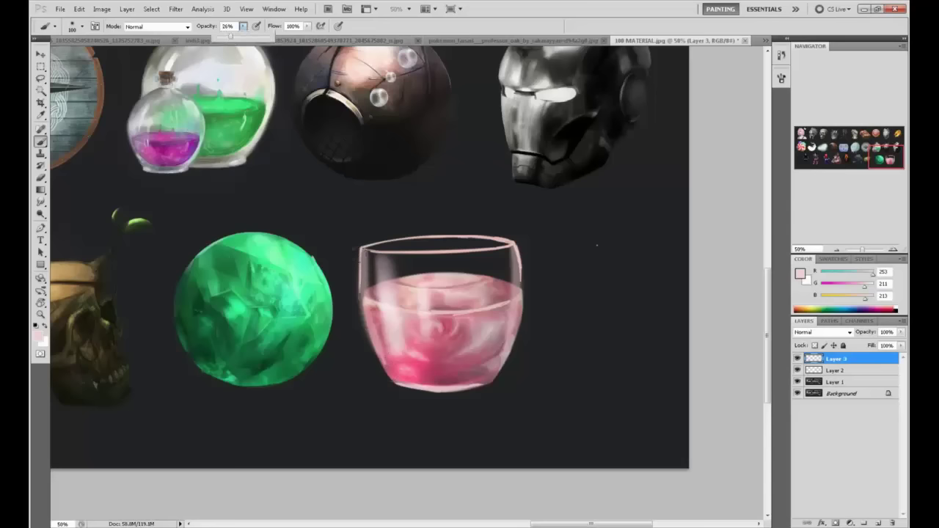
drag(360, 245, 387, 339)
drag(505, 249, 516, 357)
Step: Fade the glass's rim outline on Layer 2 with a 39% opacity eraser, and merge Layer 3 down into Layer 2
key(e)
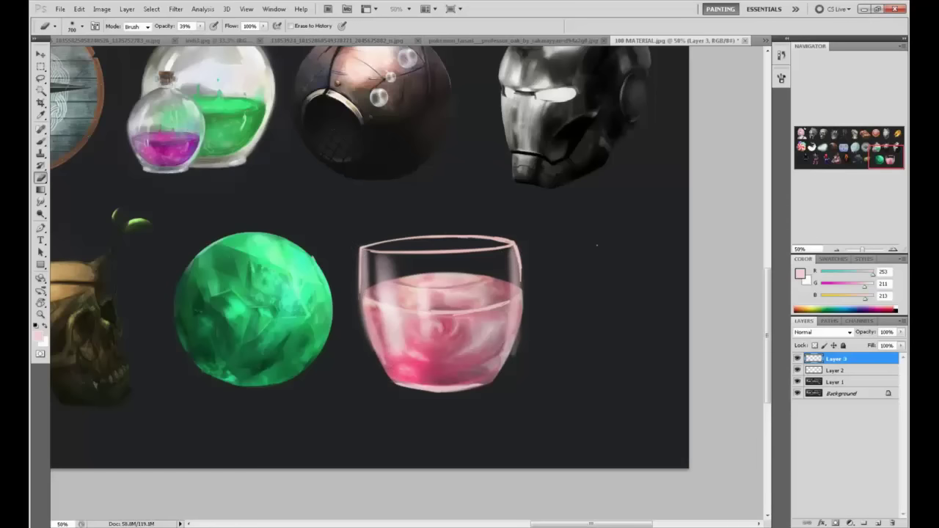
click(828, 371)
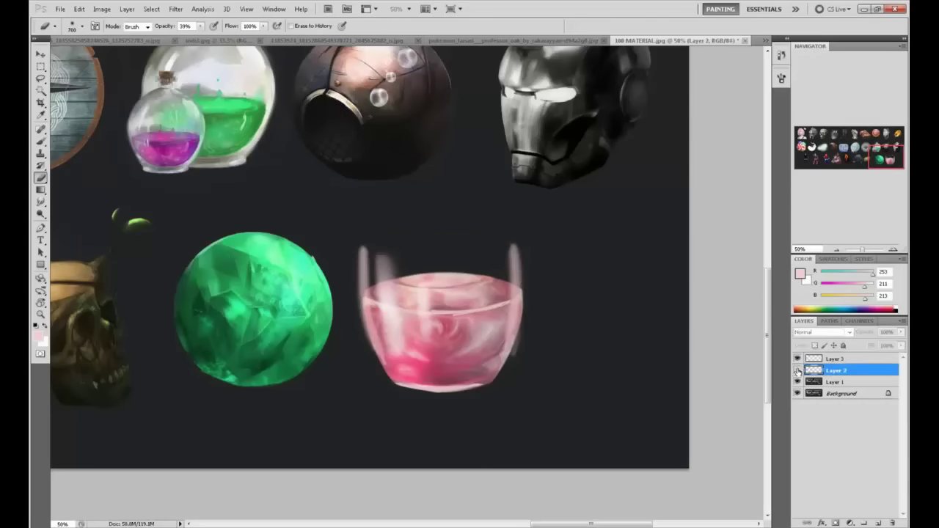
drag(511, 244, 374, 246)
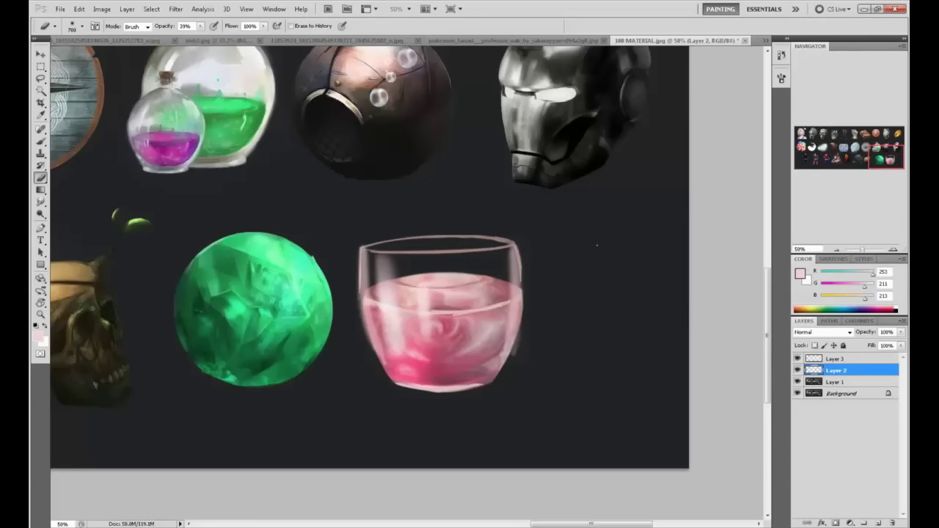
right_click(841, 360)
click(831, 331)
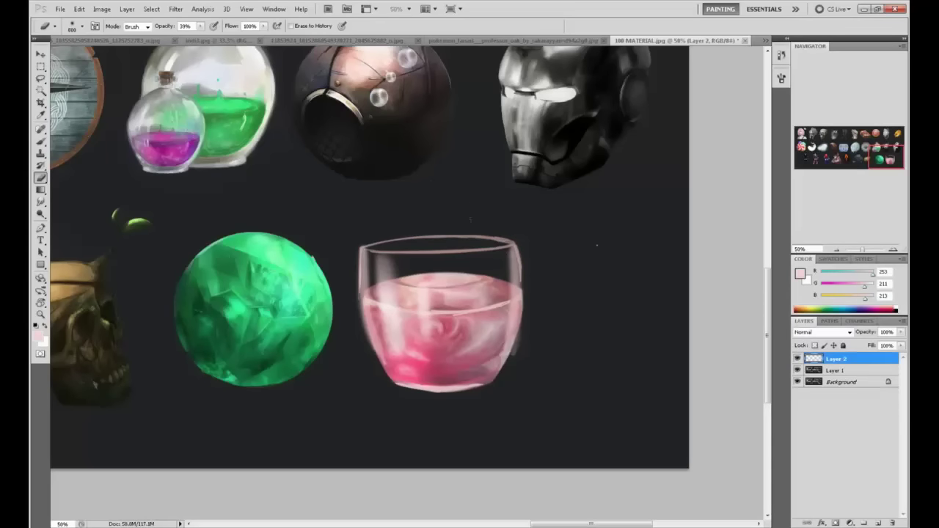
Step: Erase the stray soft paint outside the glass's lower right edge with the eraser reduced to 50 px
key(bracketleft)
key(bracketleft)
key(bracketleft)
key(bracketleft)
key(bracketleft)
key(bracketleft)
key(bracketleft)
key(bracketleft)
key(bracketleft)
key(bracketleft)
key(bracketleft)
key(bracketleft)
drag(524, 334, 514, 377)
drag(532, 315, 505, 381)
Step: On Layer 1, paint a dark gap between the liquid and the glass wall using the sampled background colour at 50 px and 65% opacity
click(843, 372)
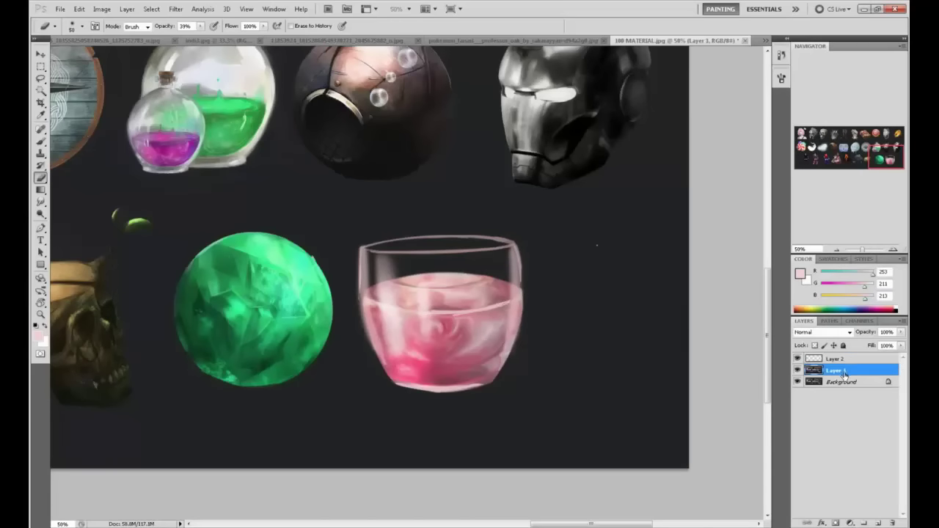
key(b)
alt+click(397, 262)
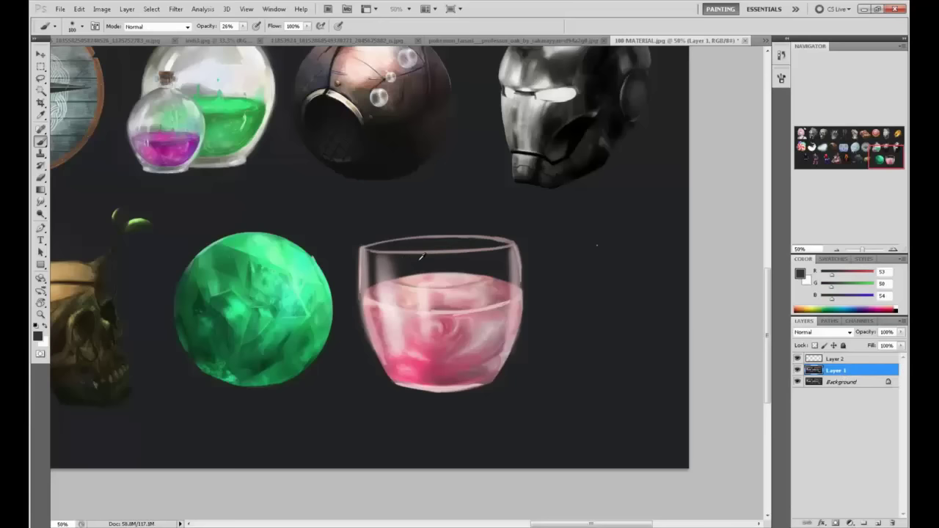
alt+click(453, 212)
key(bracketleft)
key(bracketleft)
key(bracketleft)
key(bracketleft)
key(bracketleft)
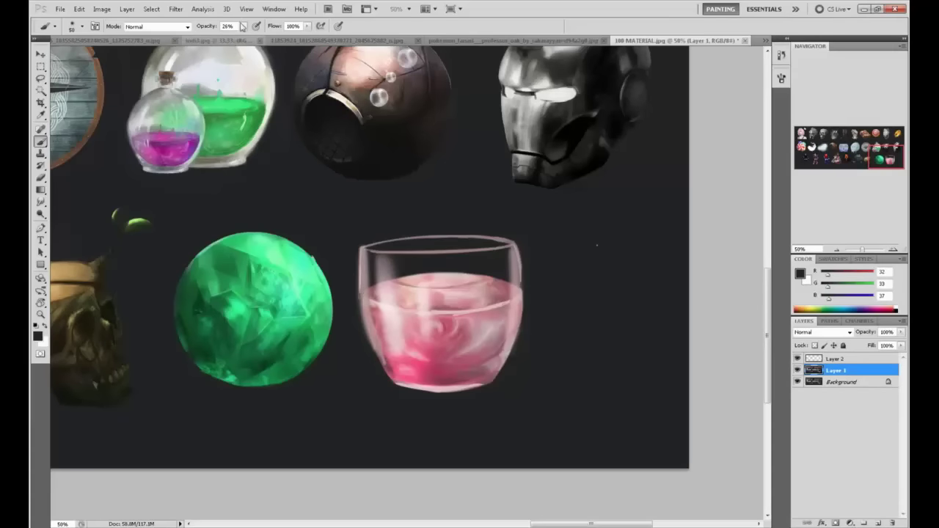
click(243, 27)
drag(243, 37, 264, 39)
mouse_move(523, 295)
mouse_down()
mouse_move(519, 320)
mouse_move(511, 302)
mouse_move(508, 357)
mouse_move(522, 298)
mouse_move(510, 307)
mouse_move(499, 379)
mouse_move(514, 345)
mouse_move(495, 372)
mouse_move(471, 376)
mouse_move(494, 380)
mouse_move(467, 386)
mouse_move(451, 386)
mouse_move(482, 383)
mouse_move(400, 382)
mouse_move(375, 344)
mouse_move(402, 385)
mouse_move(376, 329)
mouse_up()
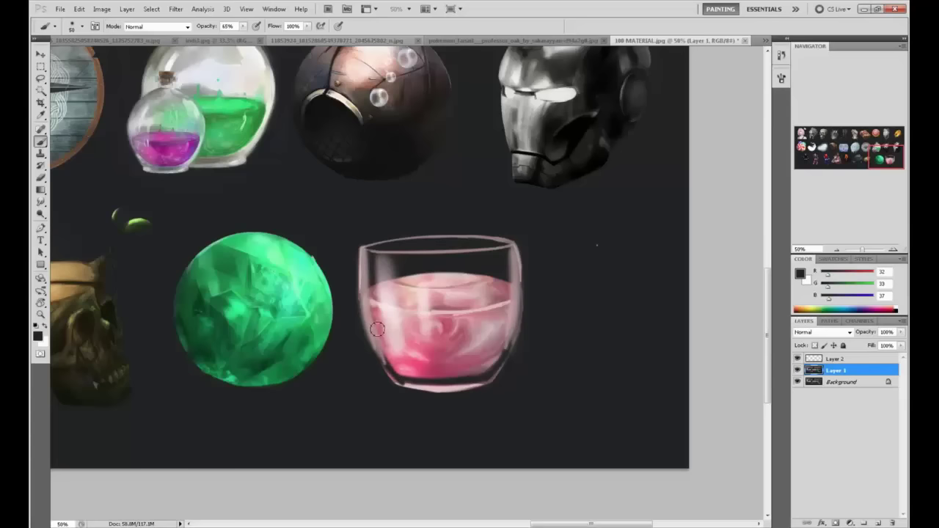
Step: Refine the glass's lower left edge with sampled pale pink and the liquid's bottom and right edges with sampled darker pink
alt+click(420, 387)
drag(418, 388, 393, 382)
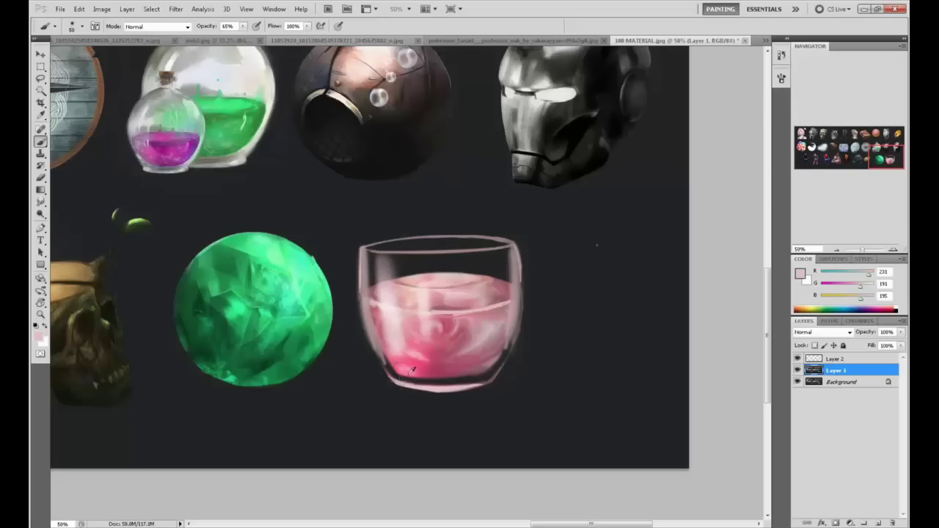
alt+click(413, 379)
alt+click(451, 370)
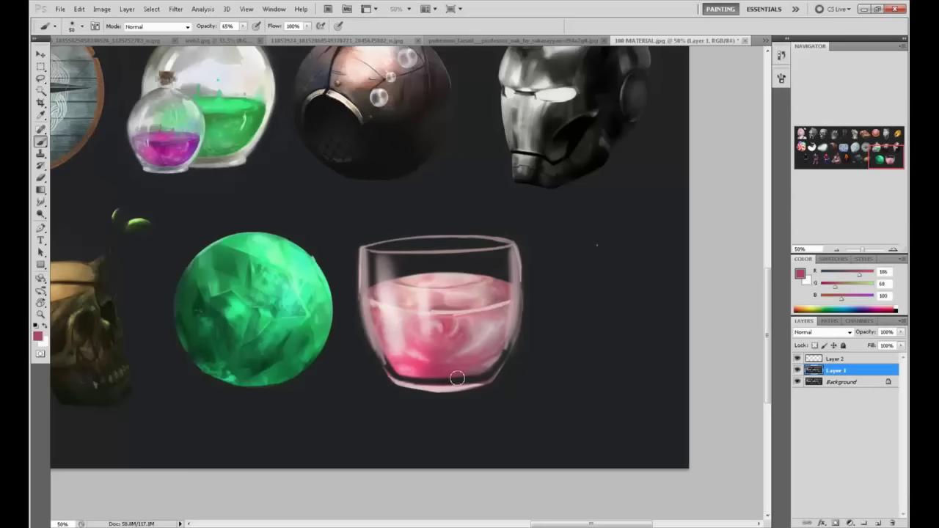
mouse_move(445, 381)
mouse_down()
mouse_move(414, 382)
mouse_move(383, 350)
mouse_move(400, 377)
mouse_move(378, 342)
mouse_move(411, 362)
mouse_move(399, 379)
mouse_move(427, 385)
mouse_move(476, 383)
mouse_move(456, 383)
mouse_move(519, 350)
mouse_up()
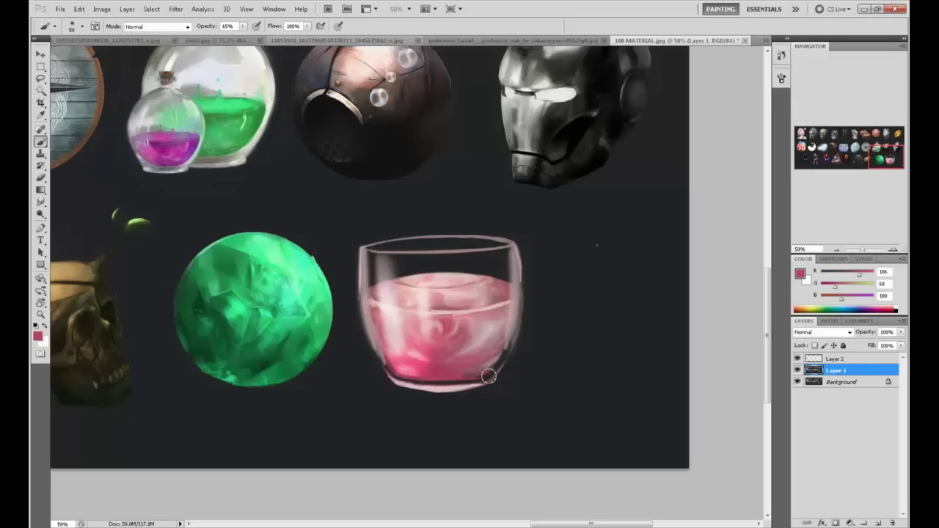
drag(481, 381, 509, 353)
Step: Erase along the outer left and right edges of the glass on Layer 2, and merge it down into Layer 1
key(alt+bracketright)
key(e)
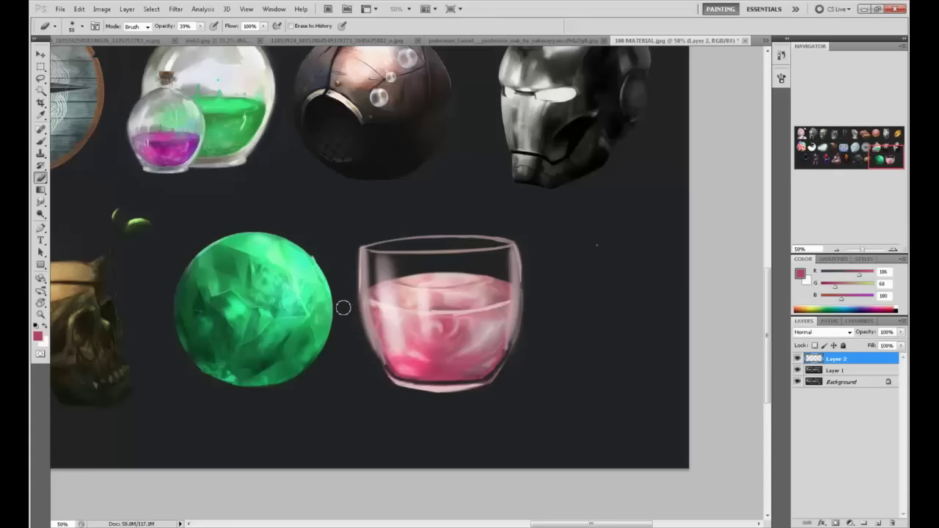
drag(357, 284, 386, 375)
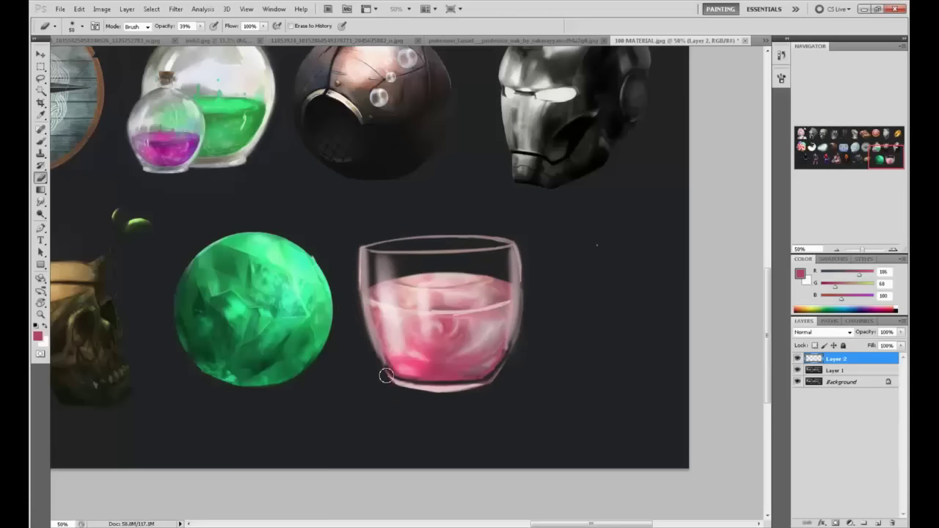
drag(527, 250, 523, 368)
drag(525, 291, 518, 379)
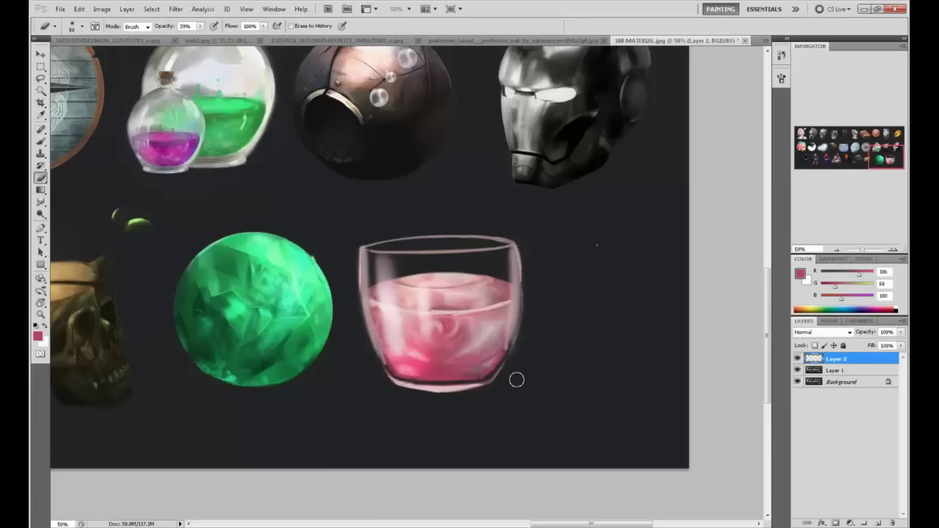
right_click(844, 359)
click(842, 331)
Step: Compare the repainted glass with the original by repeatedly hiding and showing Layer 1, leaving the layer visible
click(797, 359)
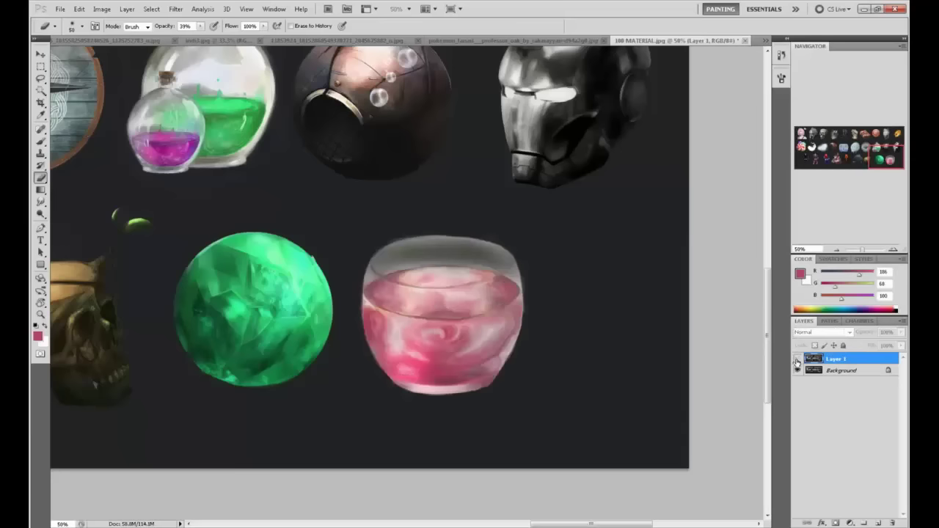
click(797, 360)
click(797, 360)
click(798, 360)
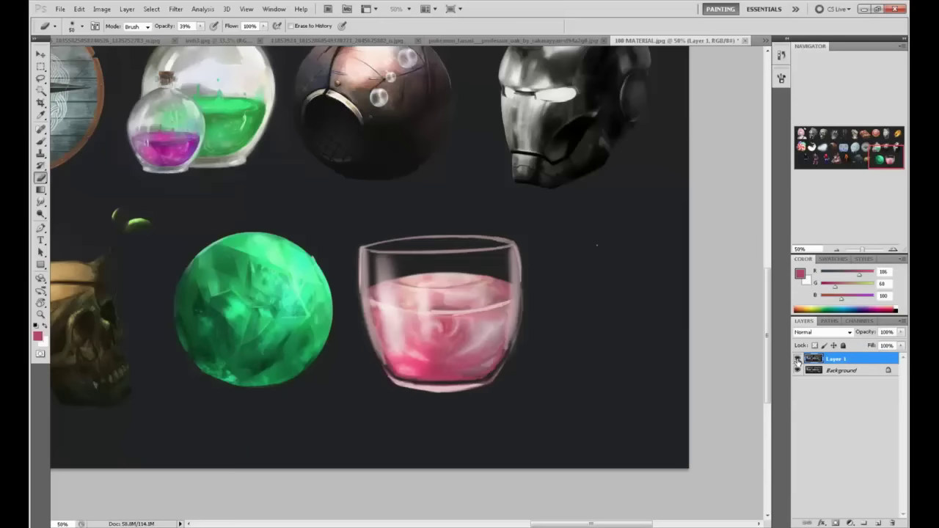
key(b)
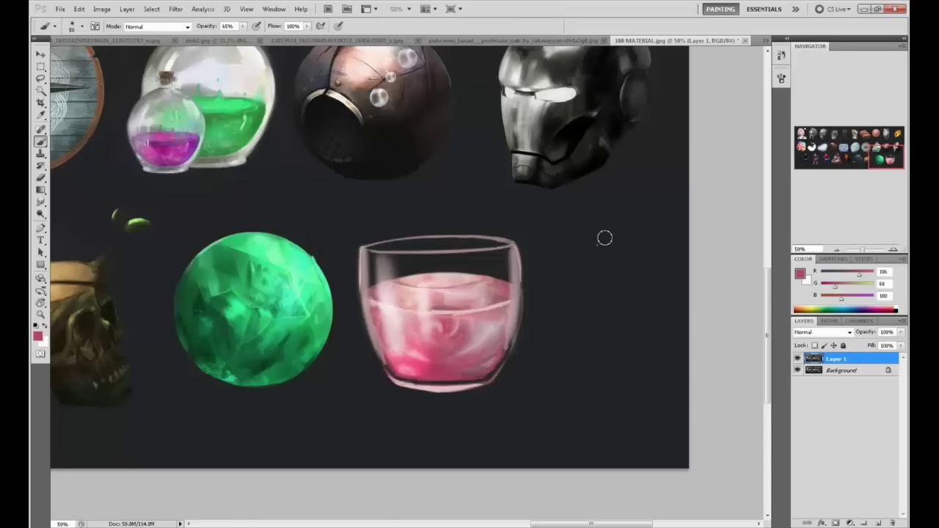
alt+click(607, 237)
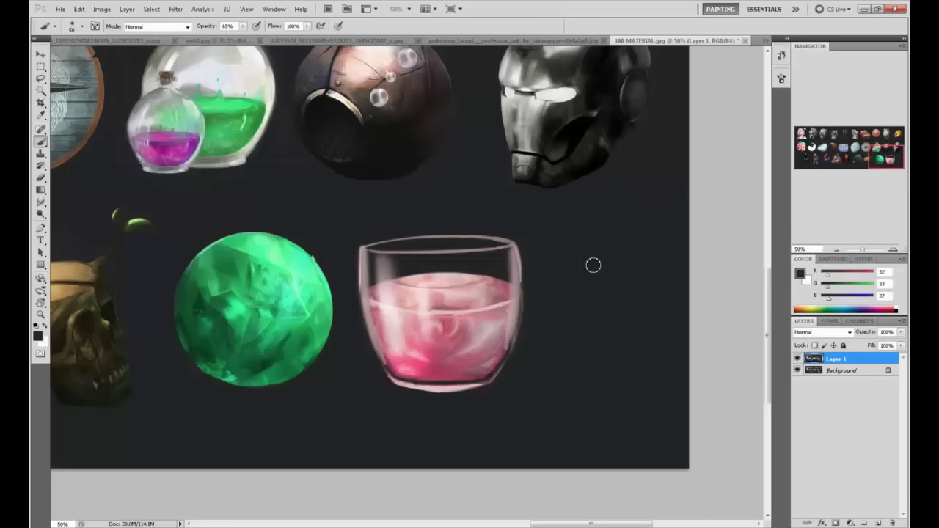
click(798, 359)
click(797, 359)
click(798, 360)
click(797, 359)
click(797, 360)
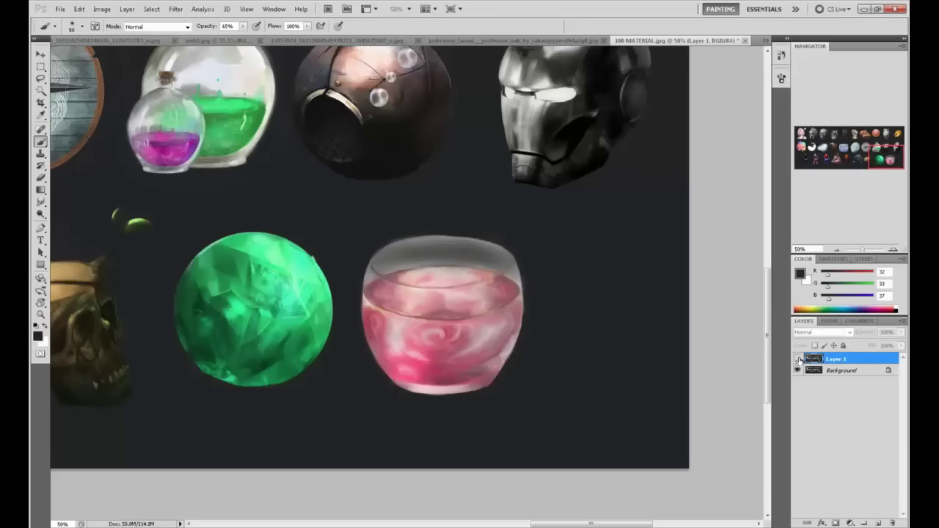
click(798, 360)
click(797, 359)
click(798, 360)
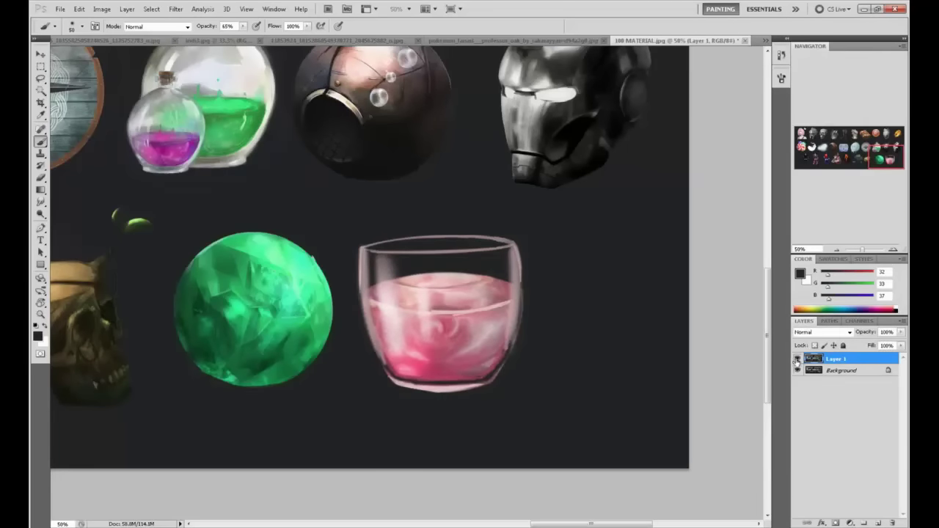
click(797, 359)
click(798, 359)
click(798, 359)
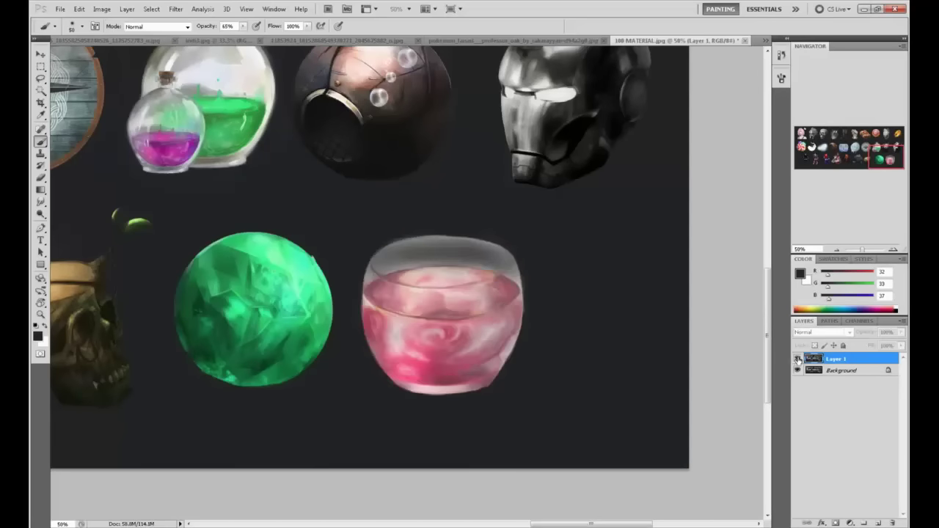
click(797, 359)
click(797, 360)
click(495, 277)
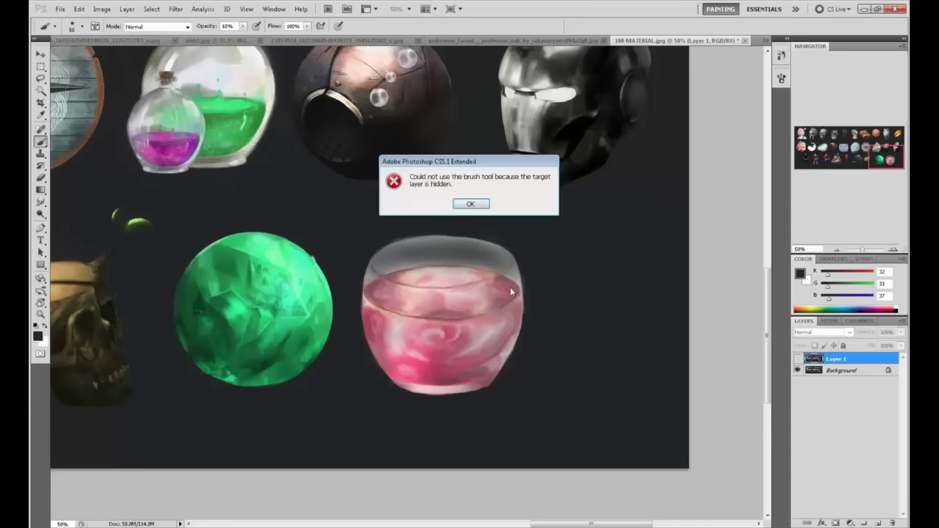
click(476, 205)
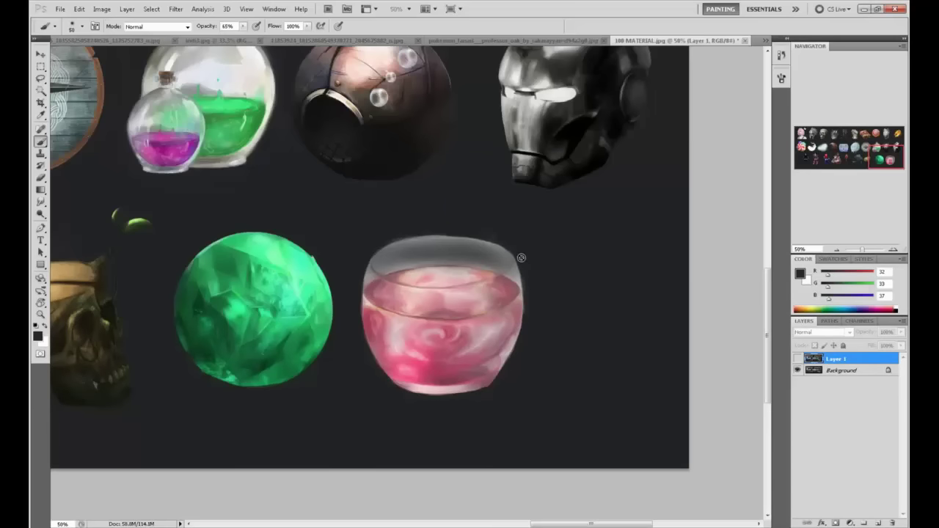
click(798, 358)
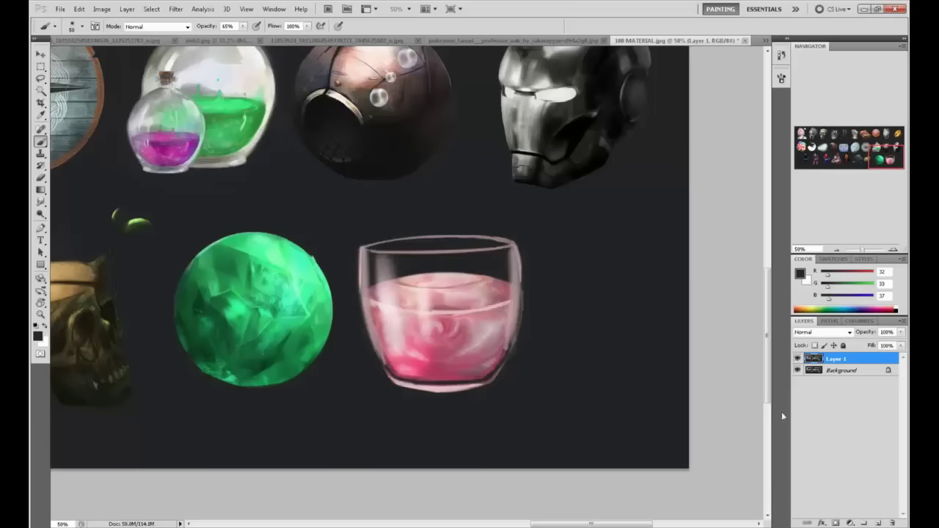
Step: Draw a pale hand-drawn frame around the three glossy bodysuit figures using a colour sampled from the white spheres
drag(342, 289, 549, 352)
drag(461, 324, 628, 325)
drag(514, 333, 682, 292)
drag(538, 323, 682, 319)
drag(501, 311, 660, 311)
drag(518, 303, 690, 271)
drag(425, 322, 615, 298)
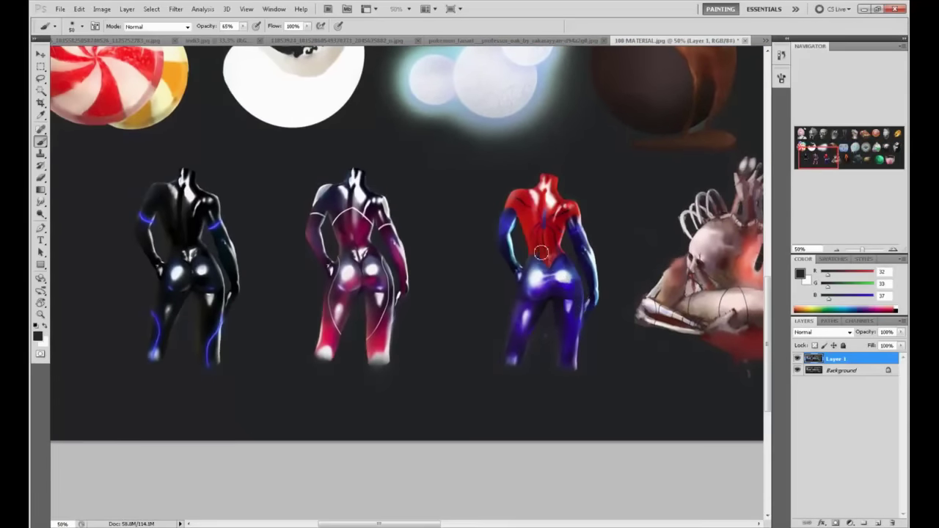
alt+click(475, 80)
mouse_move(590, 161)
mouse_down()
mouse_move(204, 152)
mouse_move(120, 160)
mouse_move(115, 336)
mouse_move(163, 384)
mouse_move(406, 387)
mouse_move(607, 373)
mouse_move(619, 260)
mouse_move(613, 186)
mouse_move(595, 159)
mouse_up()
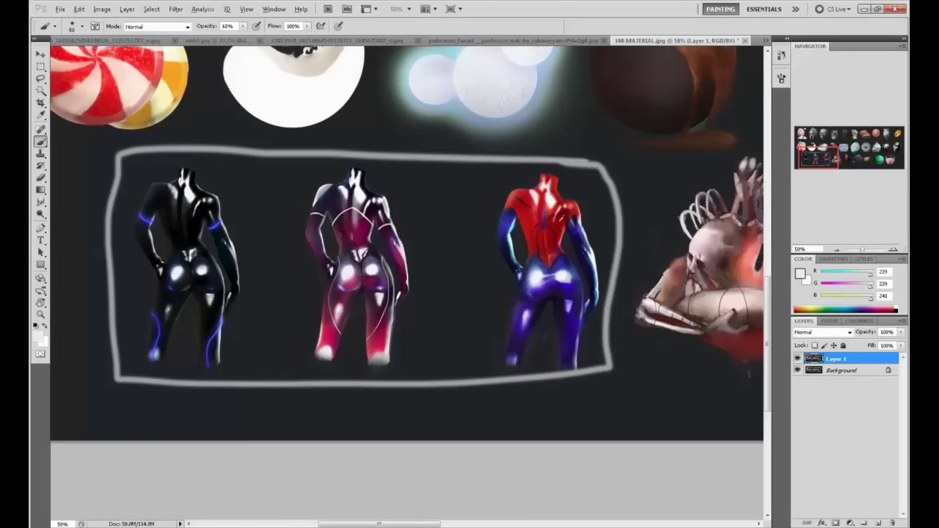
Step: Try white highlight strokes on the red figure's back and another frame around the figures, and undo these marks
alt+click(551, 202)
drag(526, 213, 526, 221)
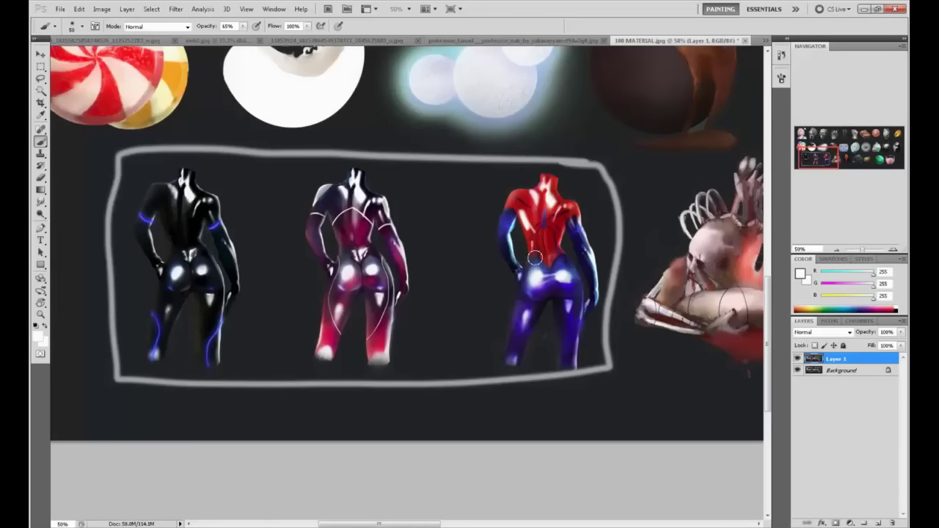
drag(549, 237, 545, 254)
key(ctrl+z)
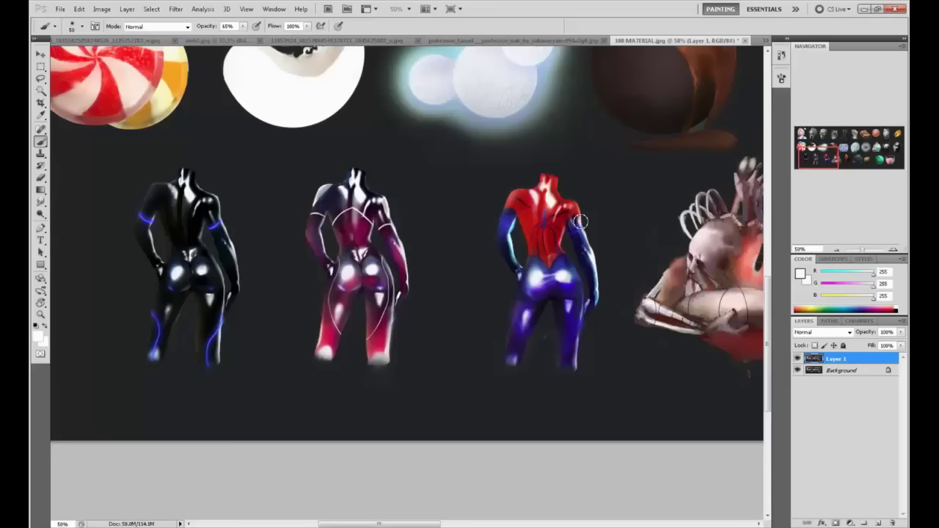
mouse_move(559, 151)
mouse_down()
mouse_move(491, 151)
mouse_move(166, 375)
mouse_move(598, 191)
mouse_move(444, 137)
mouse_up()
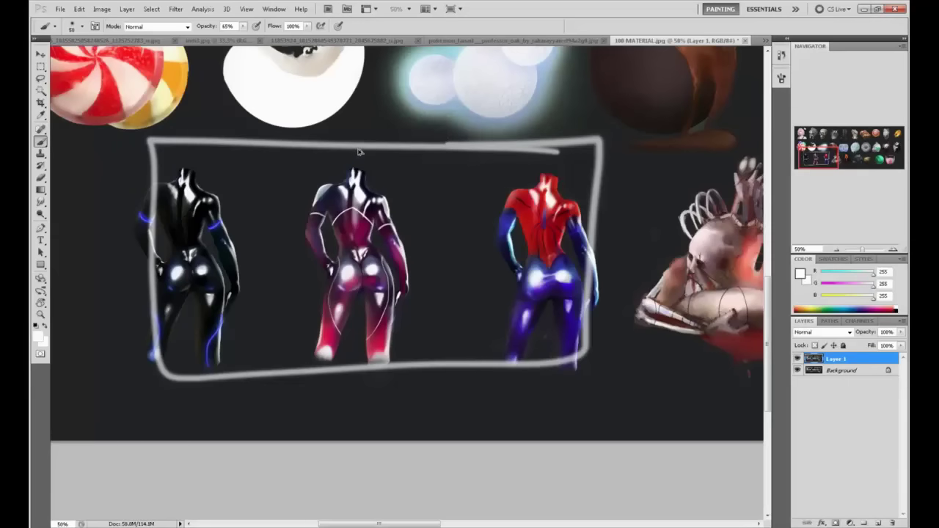
key(ctrl+z)
Step: Sketch white sun symbols above the black figure's right shoulder and beside the pink figure's left leg to mark light sources
drag(239, 157, 237, 156)
mouse_move(204, 155)
mouse_down()
mouse_move(214, 148)
mouse_move(227, 183)
mouse_up()
drag(247, 170, 248, 184)
drag(287, 303, 286, 307)
drag(282, 268, 286, 276)
drag(291, 279, 297, 284)
drag(302, 289, 317, 317)
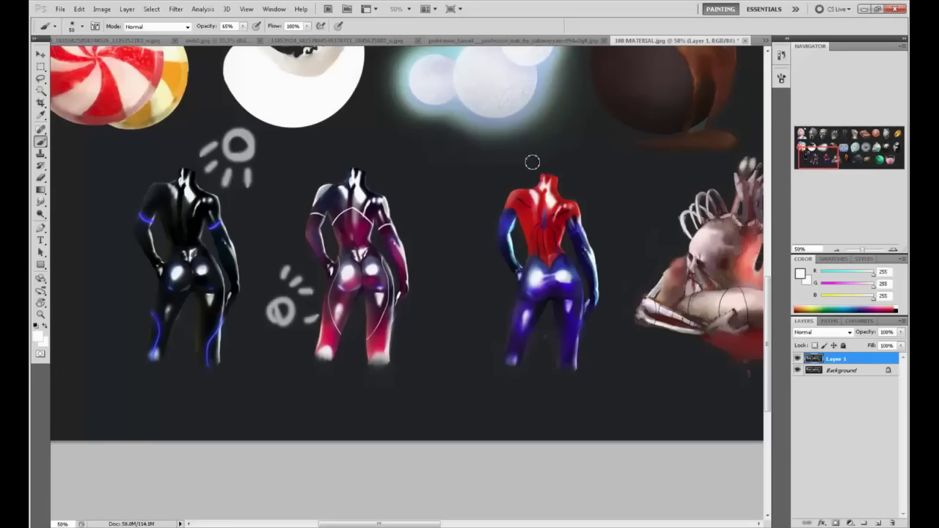
Step: Sketch a sun symbol below the red and blue figure and mark matching highlights on its hips, lower back and arms
drag(533, 383, 554, 413)
drag(506, 374, 516, 388)
mouse_move(532, 364)
mouse_down()
mouse_move(534, 376)
mouse_move(551, 369)
mouse_up()
mouse_move(576, 387)
mouse_down()
mouse_move(584, 379)
mouse_move(588, 395)
mouse_up()
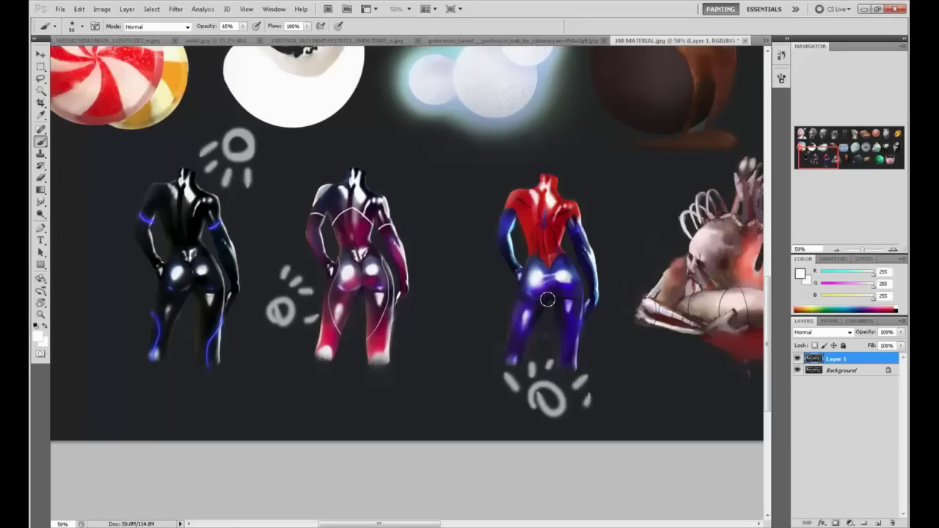
mouse_move(547, 300)
mouse_down()
mouse_move(559, 275)
mouse_move(531, 294)
mouse_move(549, 304)
mouse_move(557, 292)
mouse_move(576, 294)
mouse_move(550, 291)
mouse_up()
drag(539, 238, 557, 248)
mouse_move(507, 213)
mouse_down()
mouse_move(508, 239)
mouse_move(533, 214)
mouse_move(578, 247)
mouse_up()
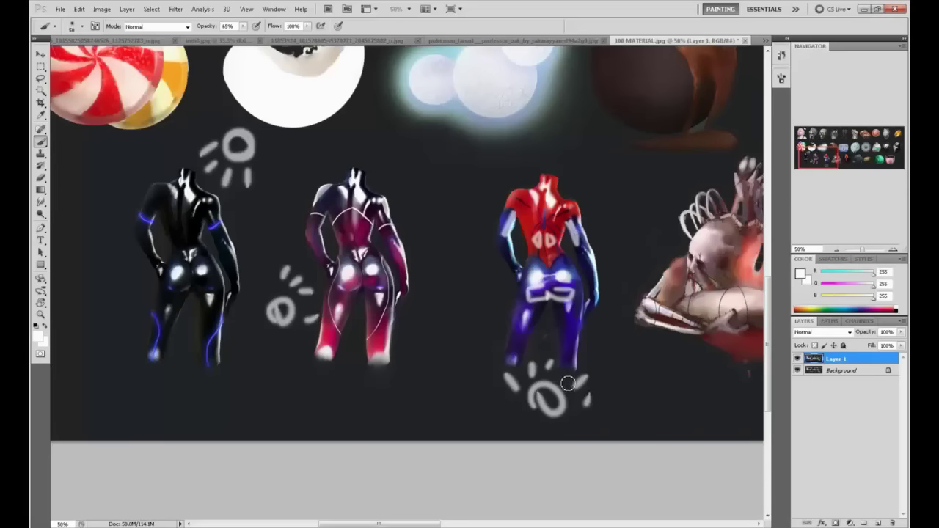
Step: Undo the highlight marks and sun symbol at the red and blue figure, plus the rays of the sun beside the pink figure
key(ctrl+alt+z)
key(ctrl+alt+z)
key(ctrl+alt+z)
key(ctrl+alt+z)
key(ctrl+alt+z)
key(ctrl+alt+z)
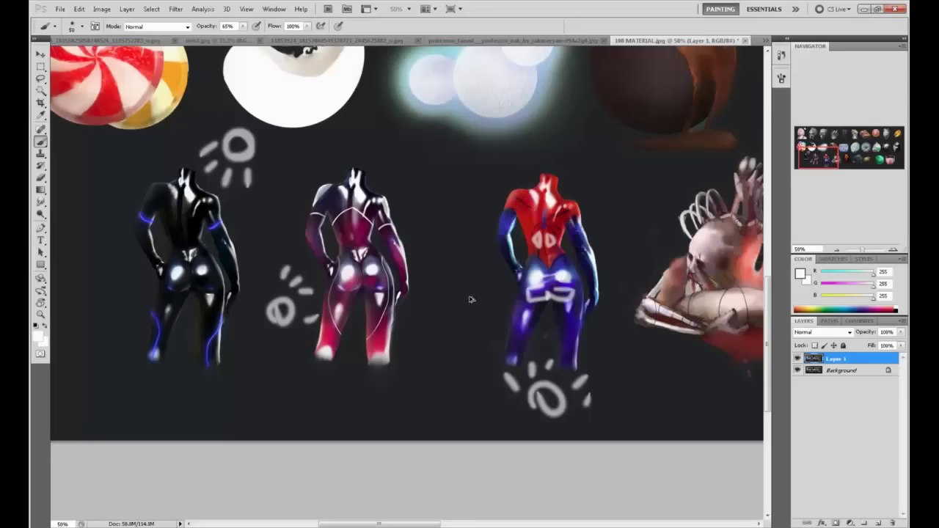
key(ctrl+alt+z)
key(ctrl+alt+z)
key(ctrl+alt+z)
key(ctrl+alt+z)
key(ctrl+alt+z)
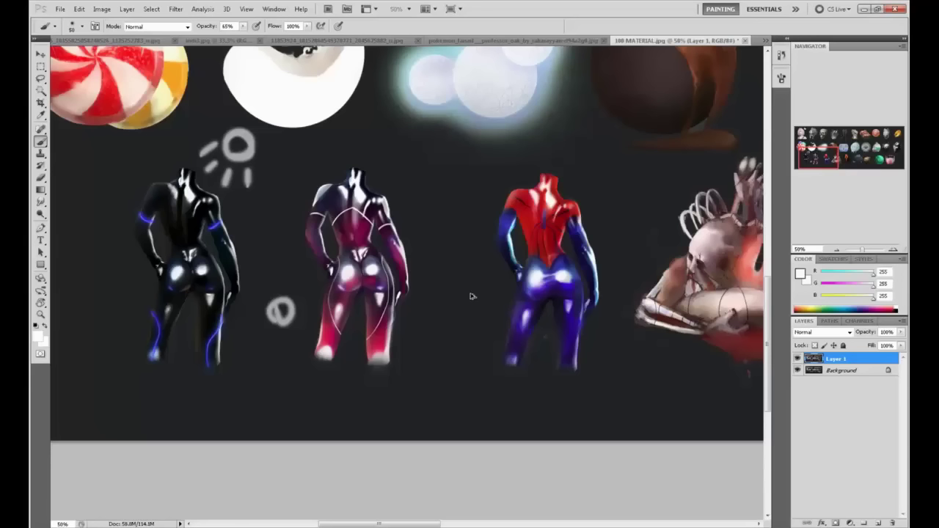
drag(304, 331, 314, 345)
Step: Raise the number of history states to 1000 in the performance preferences and apply the change
click(78, 9)
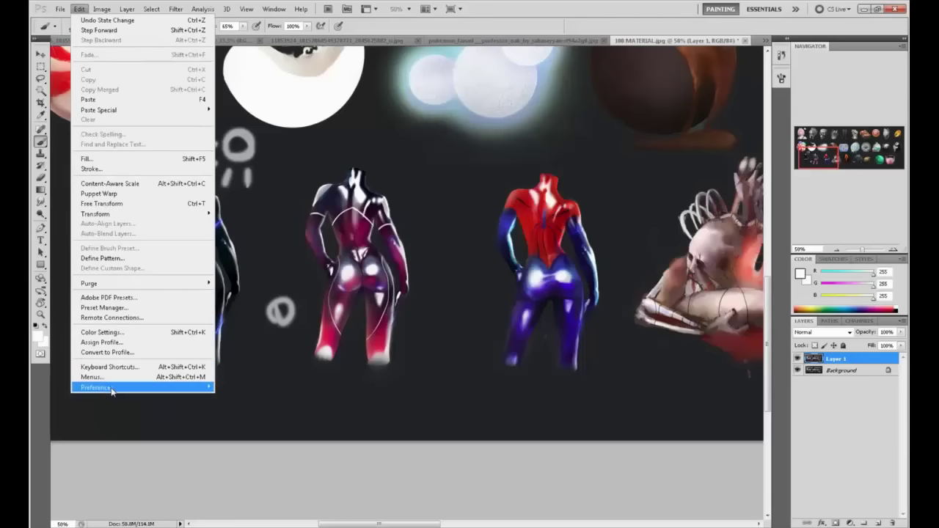
mouse_move(112, 391)
click(244, 389)
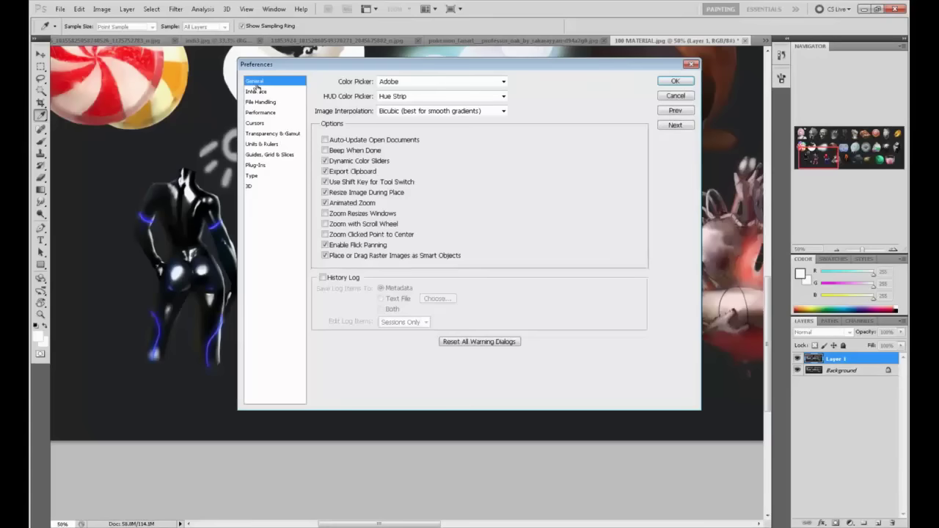
click(256, 91)
click(261, 102)
click(266, 113)
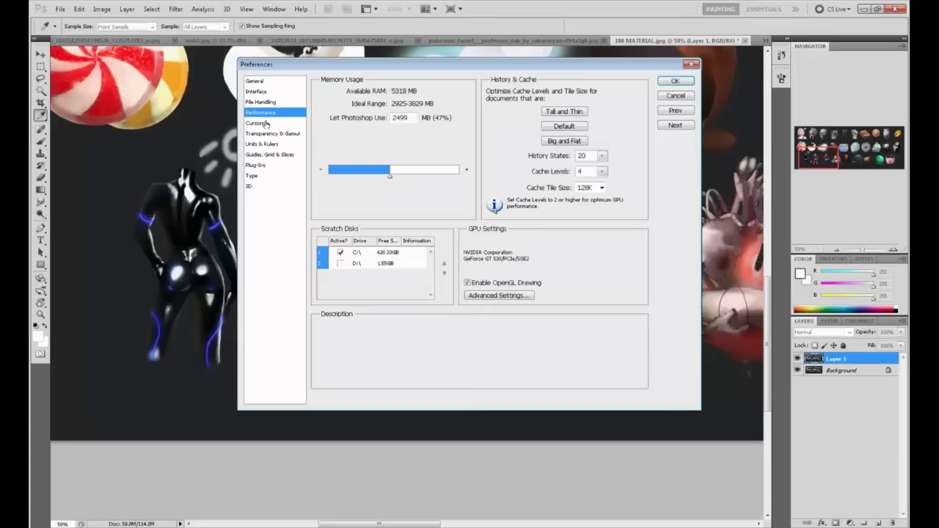
click(601, 157)
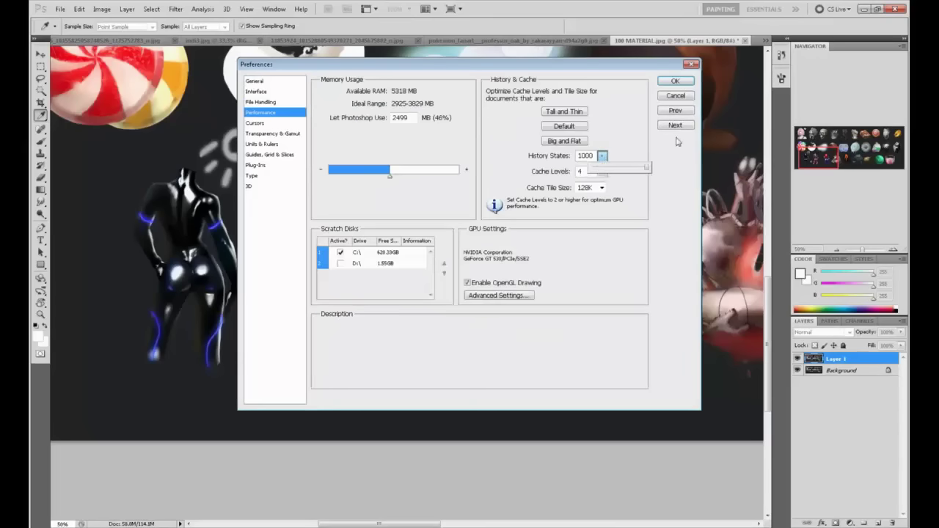
click(675, 81)
Step: Sketch a pale leaf-shaped outline between the chocolate sphere and the blue jelly form, using a colour sampled from the sphere's highlight
key(b)
drag(454, 271, 433, 359)
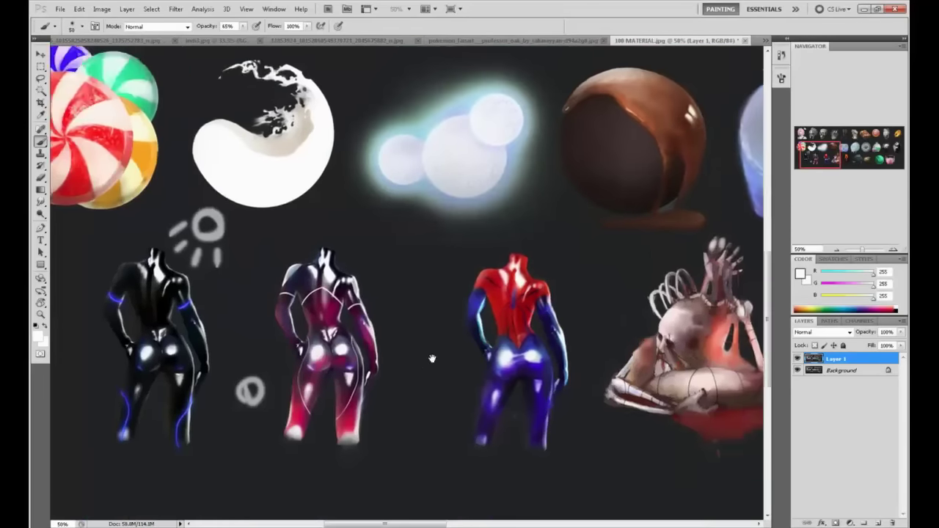
key(ctrl+minus)
key(ctrl+minus)
key(ctrl+minus)
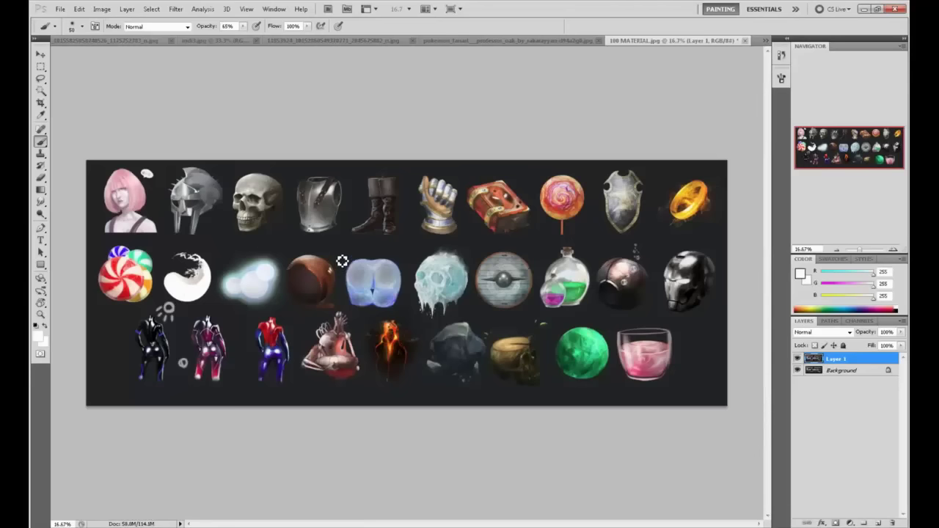
key(z)
drag(350, 292, 352, 293)
key(b)
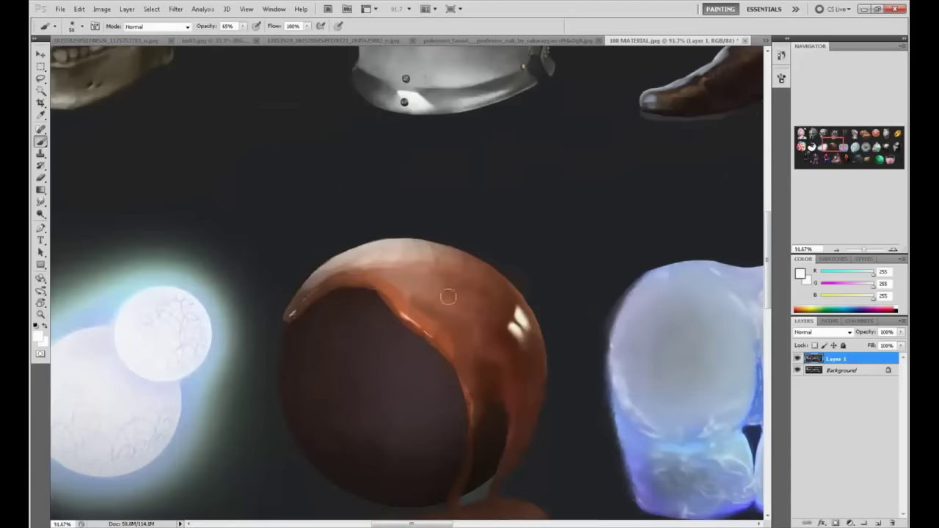
mouse_move(447, 301)
mouse_down()
mouse_move(487, 248)
mouse_move(434, 147)
mouse_up()
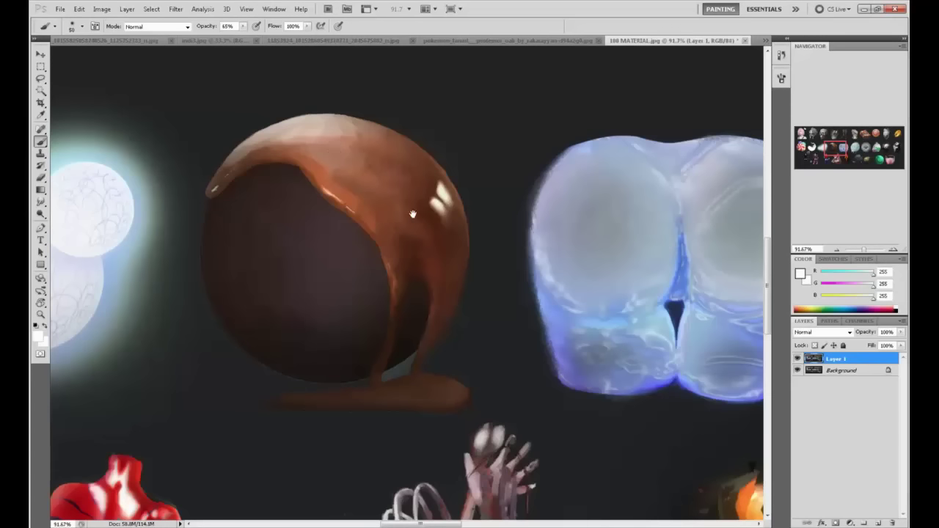
drag(412, 213, 416, 289)
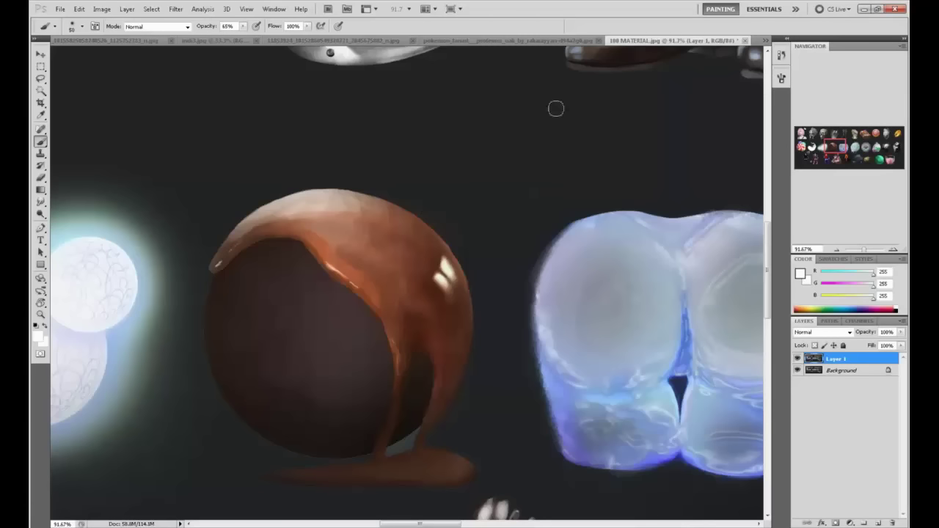
alt+click(447, 262)
mouse_move(476, 198)
mouse_down()
mouse_move(584, 118)
mouse_move(500, 180)
mouse_move(555, 176)
mouse_move(628, 116)
mouse_move(450, 211)
mouse_up()
mouse_move(597, 118)
mouse_down()
mouse_move(649, 113)
mouse_move(669, 97)
mouse_up()
Step: Try short ray strokes on the upper edge of the leaf-shaped outline and undo them
mouse_move(599, 87)
mouse_down()
mouse_move(579, 94)
mouse_move(591, 112)
mouse_up()
drag(608, 94, 600, 112)
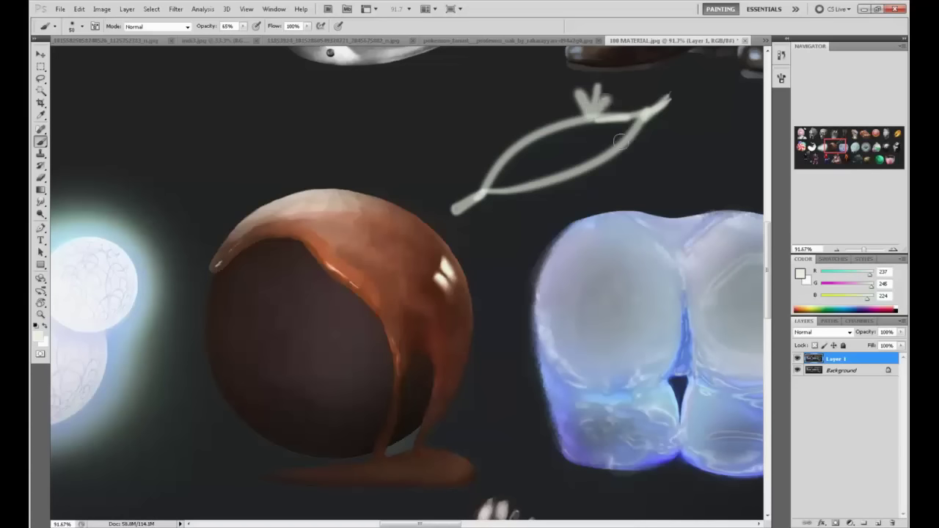
key(ctrl+alt+z)
key(ctrl+alt+z)
key(ctrl+alt+z)
key(ctrl+alt+z)
Step: Try pale ray strokes fanning out from the top of the chocolate sphere and undo all of them
drag(320, 158, 321, 197)
drag(299, 164, 315, 196)
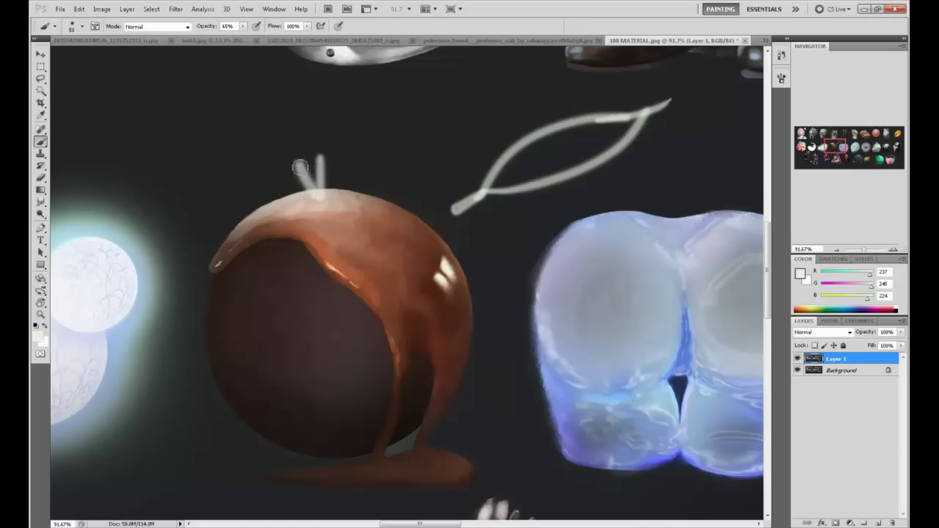
drag(348, 169, 321, 202)
drag(296, 165, 307, 195)
drag(320, 156, 320, 186)
drag(332, 121, 312, 202)
drag(293, 163, 312, 202)
drag(355, 160, 326, 193)
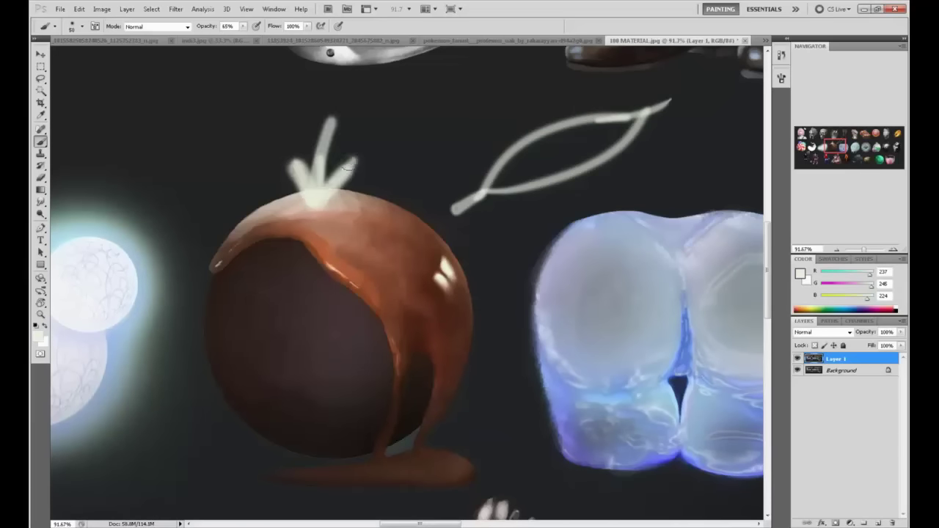
drag(292, 162, 315, 200)
mouse_move(293, 163)
mouse_down()
mouse_move(314, 193)
mouse_move(356, 157)
mouse_up()
mouse_move(318, 200)
mouse_down()
mouse_move(331, 121)
mouse_move(312, 192)
mouse_up()
key(ctrl+alt+z)
key(ctrl+alt+z)
key(ctrl+alt+z)
key(ctrl+alt+z)
key(ctrl+alt+z)
key(ctrl+alt+z)
key(ctrl+alt+z)
key(ctrl+alt+z)
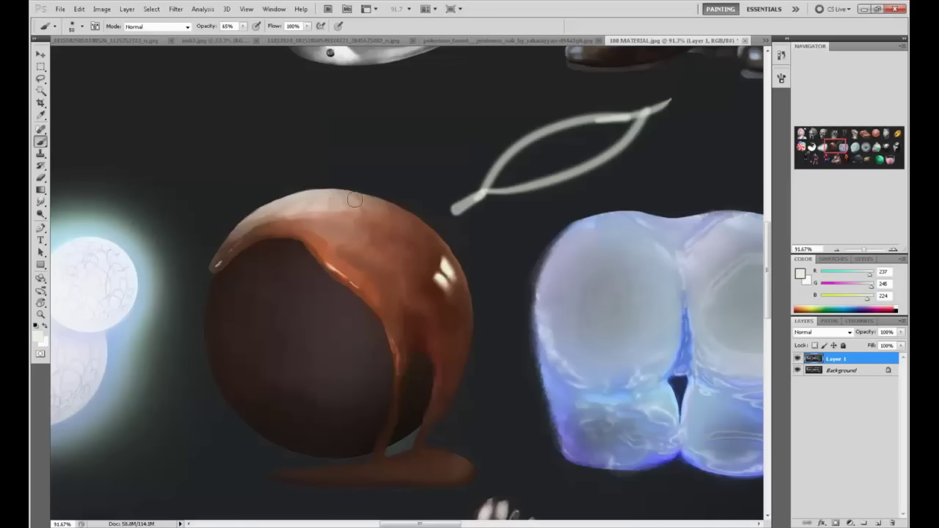
Step: Undo two test strokes on the glaze and tone down its pale top highlight with reddish-brown tones sampled from the sphere
mouse_move(354, 199)
mouse_down()
mouse_move(297, 196)
mouse_move(267, 221)
mouse_move(348, 220)
mouse_move(309, 192)
mouse_up()
key(ctrl+alt+z)
mouse_move(349, 220)
mouse_down()
mouse_move(242, 229)
mouse_move(323, 192)
mouse_move(353, 215)
mouse_move(294, 207)
mouse_move(220, 252)
mouse_move(241, 235)
mouse_up()
key(ctrl+alt+z)
alt+click(338, 219)
alt+click(251, 237)
alt+click(298, 204)
drag(297, 204, 331, 194)
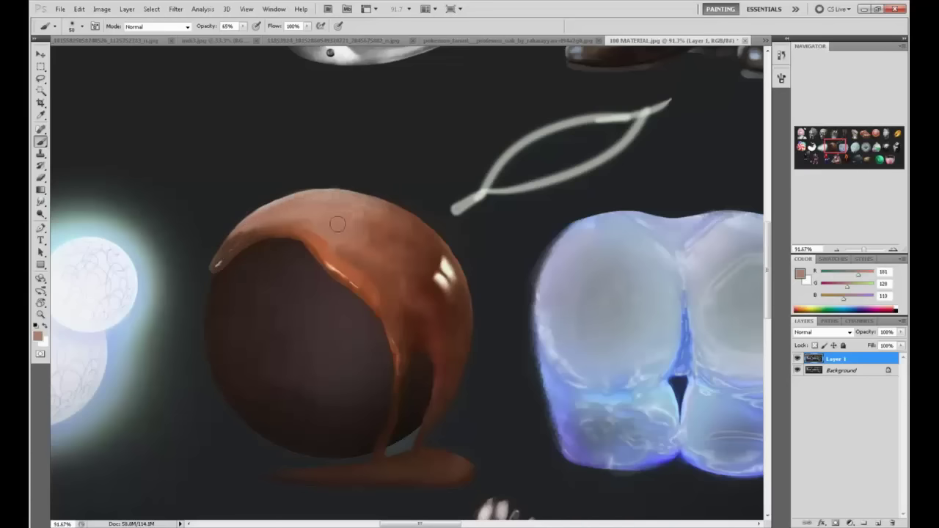
Step: Blend the upper glaze of the chocolate sphere with a 150 px brush, using sampled orange and brown tones
key(ctrl+minus)
alt+click(357, 253)
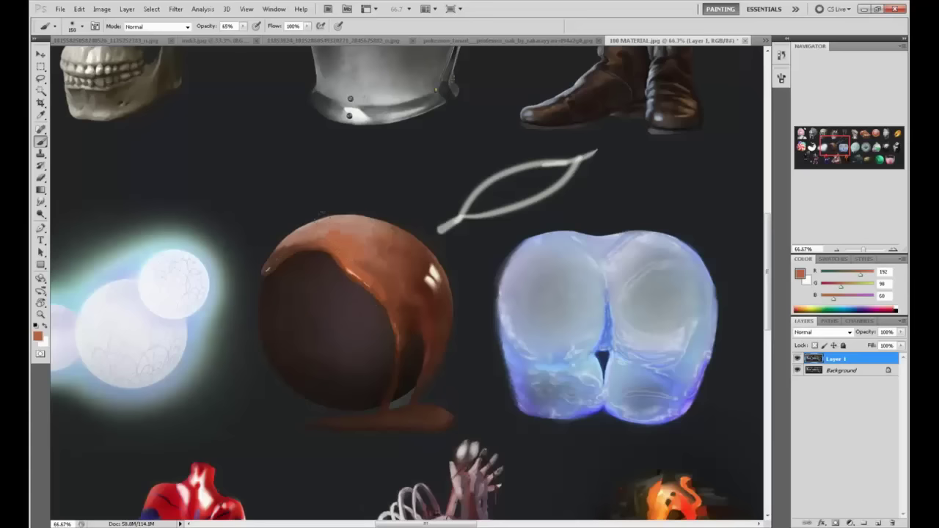
mouse_move(323, 222)
mouse_down()
mouse_move(376, 221)
mouse_move(359, 251)
mouse_move(320, 235)
mouse_up()
alt+click(401, 250)
alt+click(365, 242)
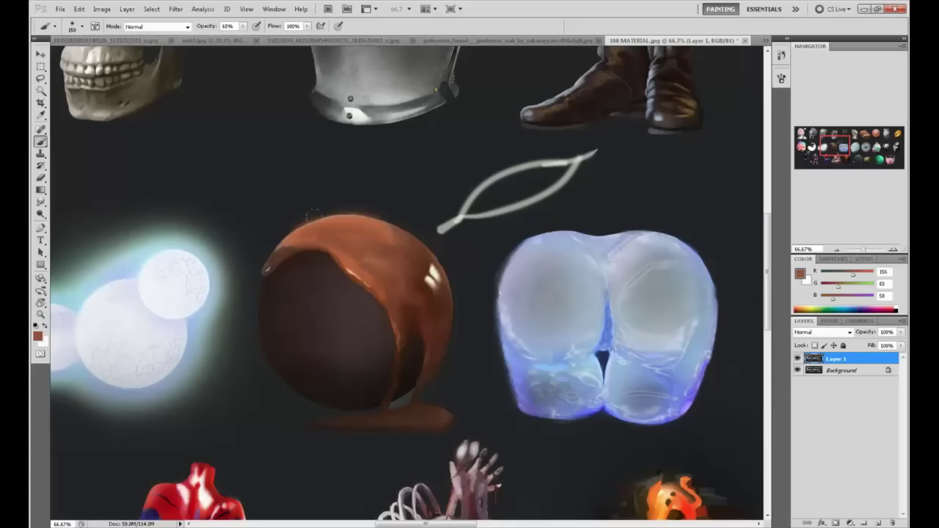
alt+click(396, 257)
drag(392, 262, 346, 248)
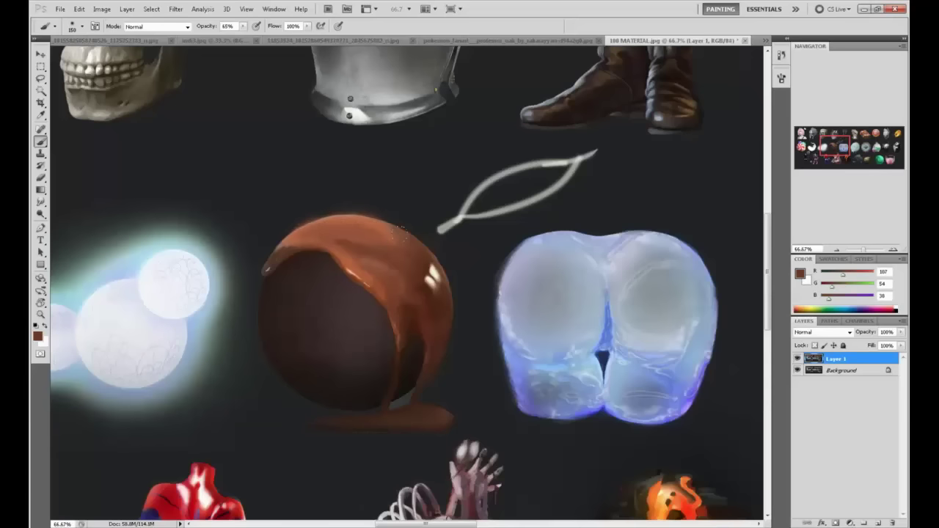
Step: Add a small white highlight to the glaze's upper right with a 30 px brush and soften it with sampled orange-brown tones
alt+click(435, 273)
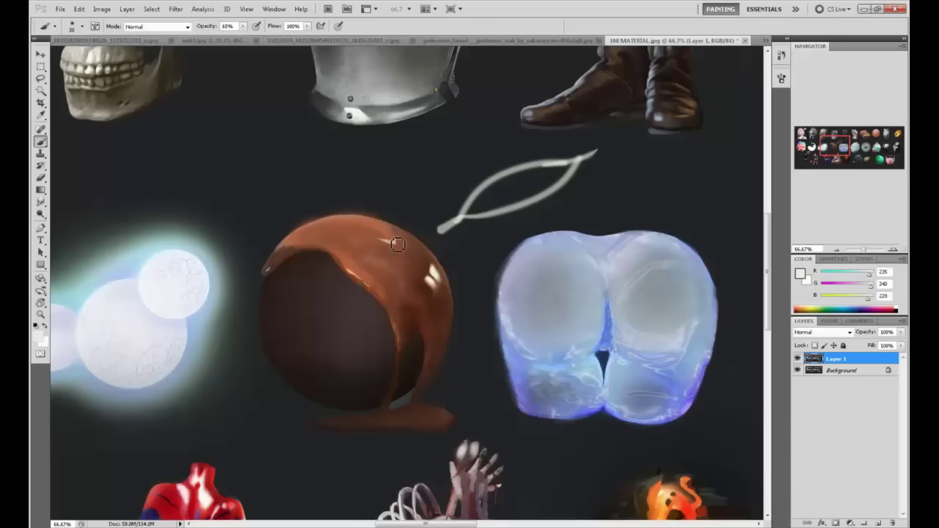
alt+click(394, 240)
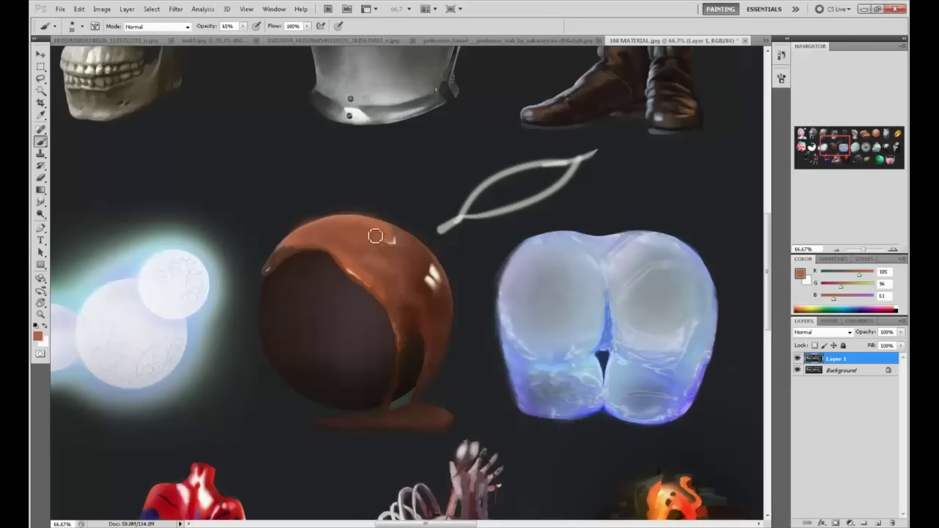
drag(375, 237, 381, 244)
alt+click(365, 237)
alt+click(395, 245)
alt+click(429, 272)
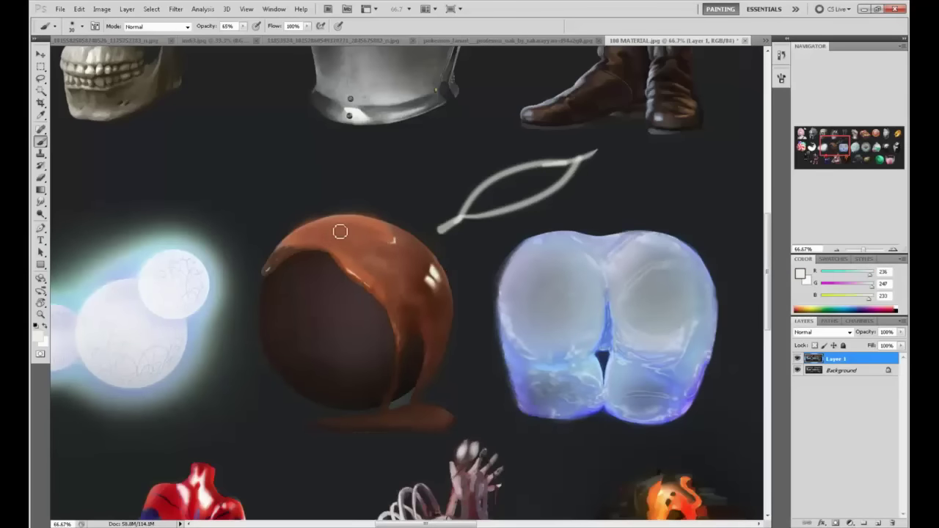
Step: Shade soft folds in the upper-left part of the glaze with sampled brown and orange tones
alt+click(286, 248)
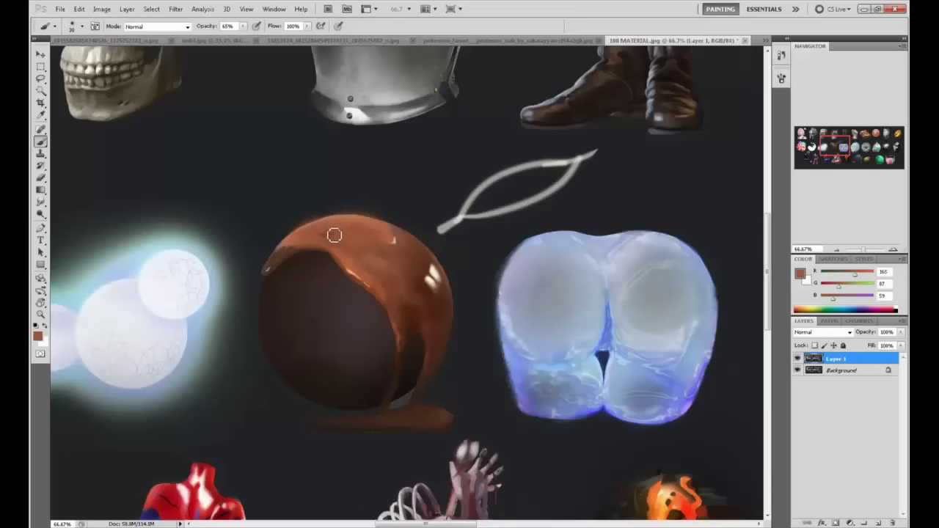
alt+click(334, 237)
alt+click(326, 232)
alt+click(287, 222)
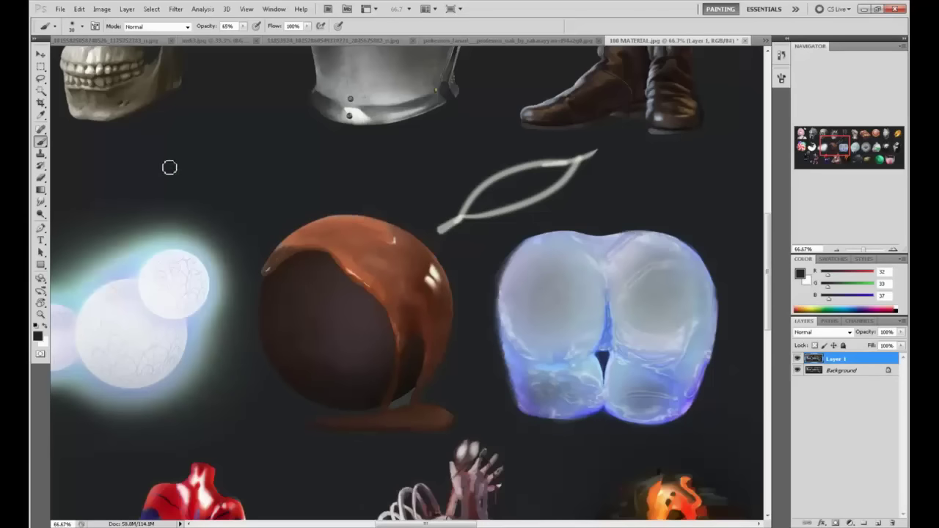
alt+click(338, 248)
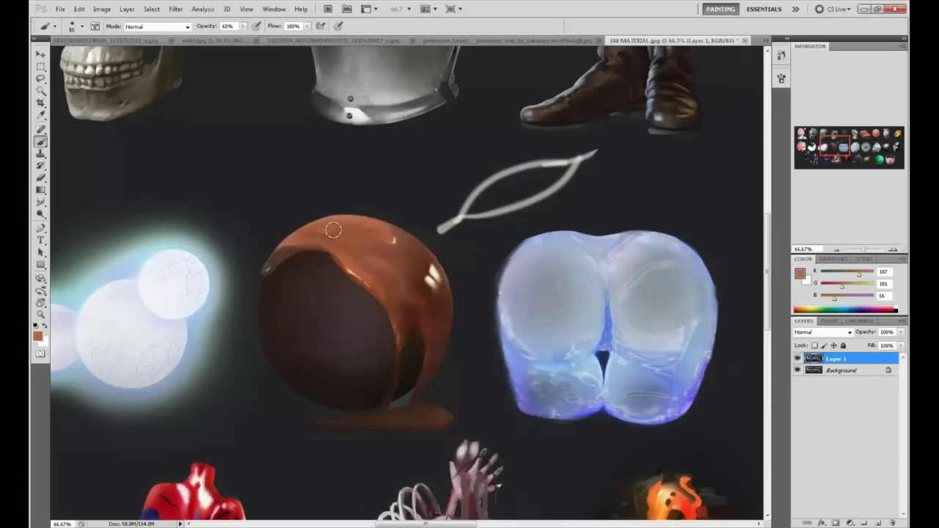
alt+click(335, 241)
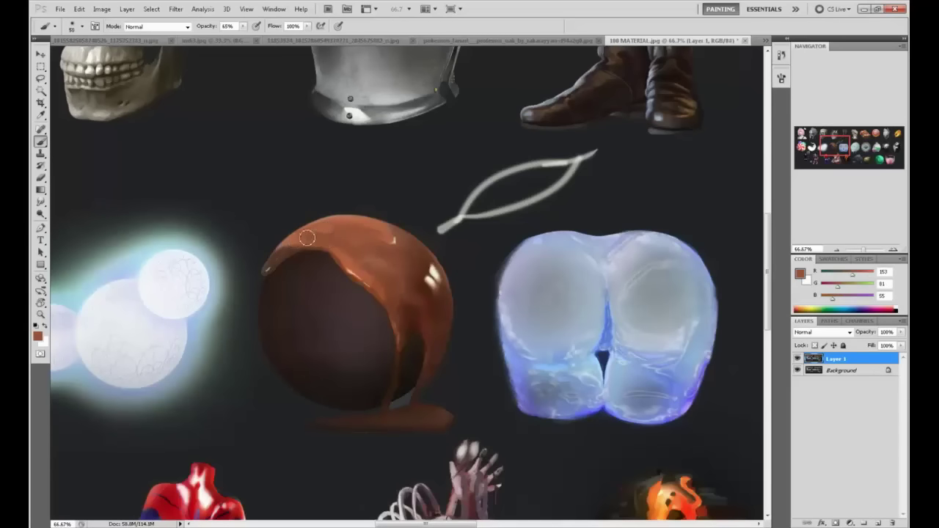
alt+click(309, 236)
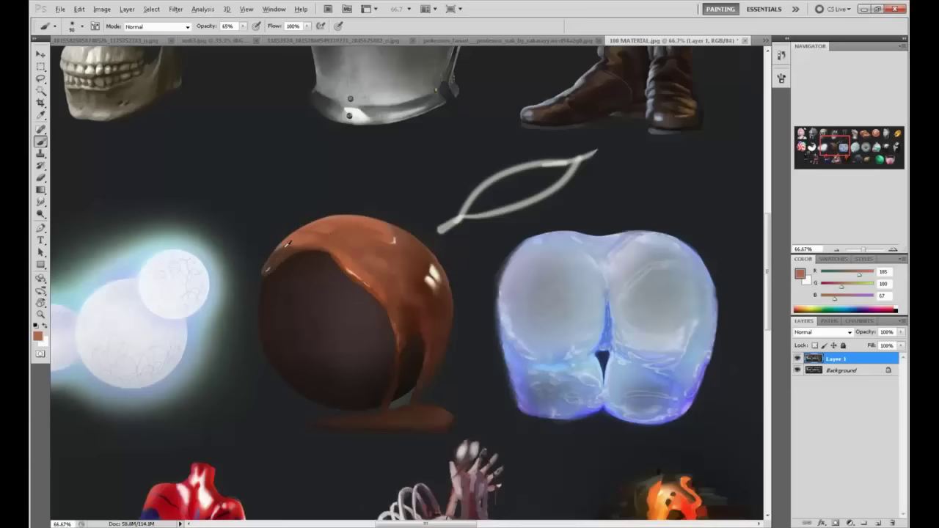
Step: Clean up the sphere's upper-left and right outer edges with the sampled dark background colour
alt+click(270, 251)
alt+click(291, 224)
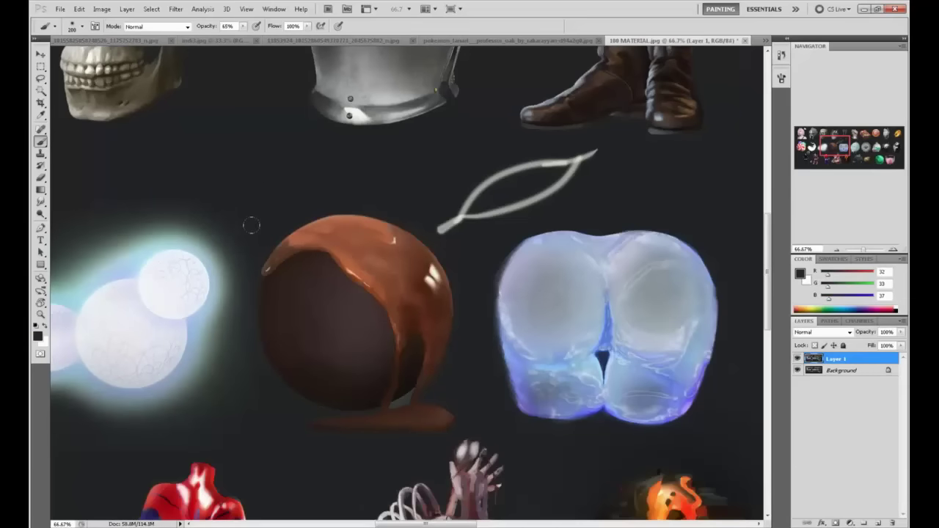
drag(279, 246, 328, 219)
alt+click(468, 314)
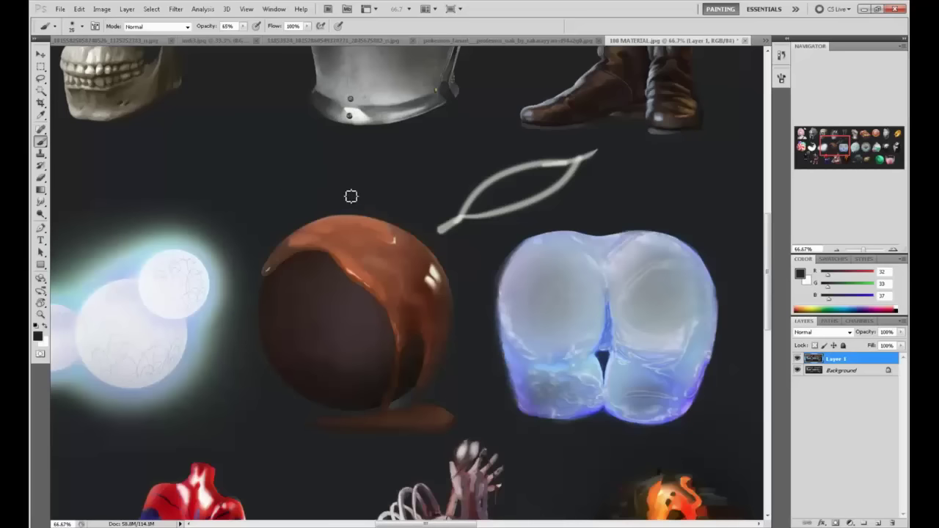
Step: Trim the glaze's top edge to a crisp curve with a 4 px brush at 100% opacity in the sampled background colour
click(243, 27)
drag(245, 37, 266, 39)
key(bracketleft)
key(bracketleft)
key(bracketleft)
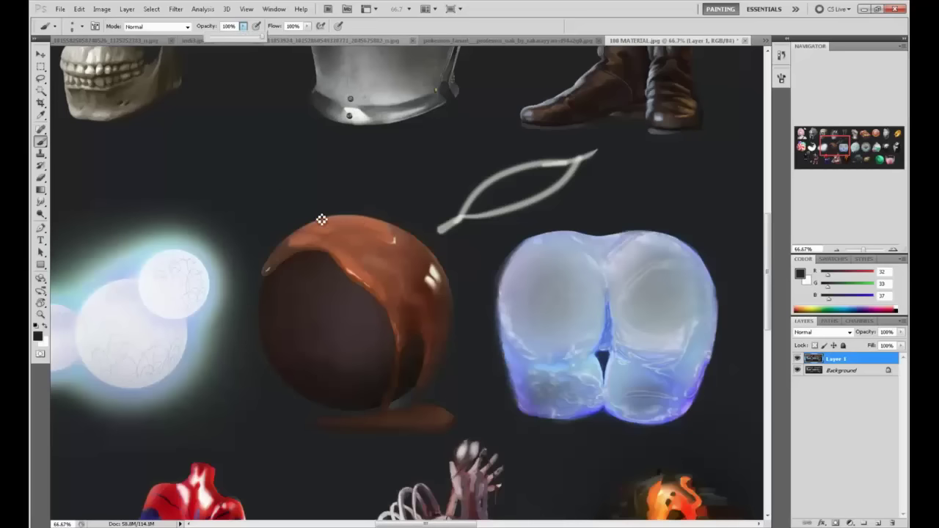
key(z)
drag(254, 185, 414, 272)
key(b)
alt+click(262, 222)
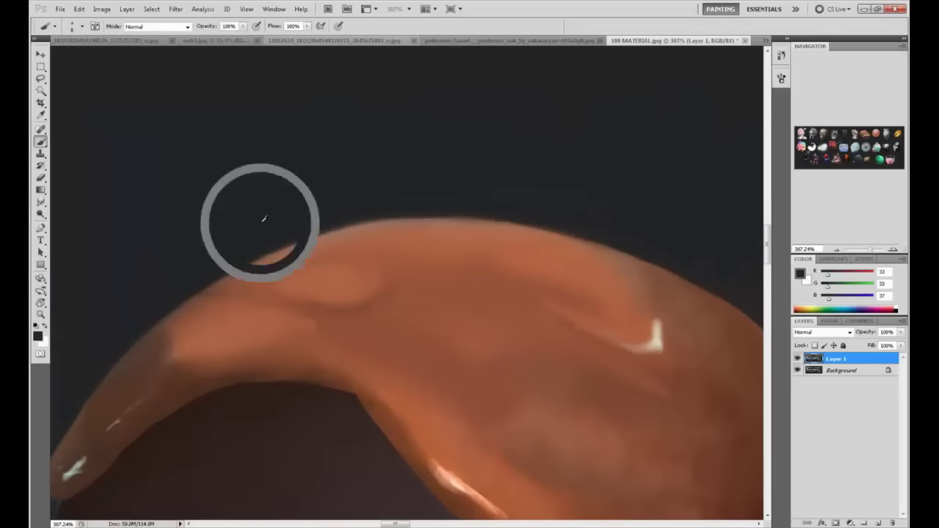
key(bracketleft)
key(bracketleft)
key(bracketleft)
key(bracketleft)
key(bracketleft)
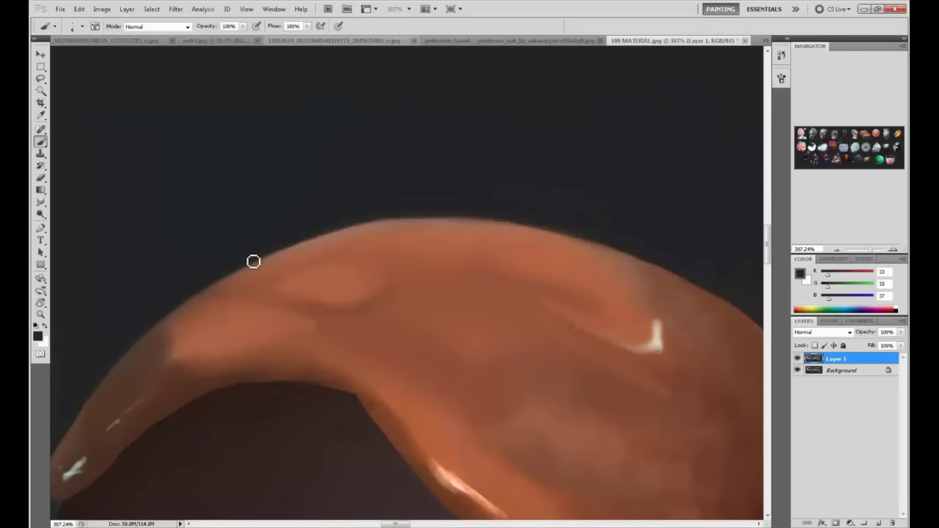
drag(253, 261, 435, 218)
drag(282, 251, 433, 219)
drag(321, 229, 503, 222)
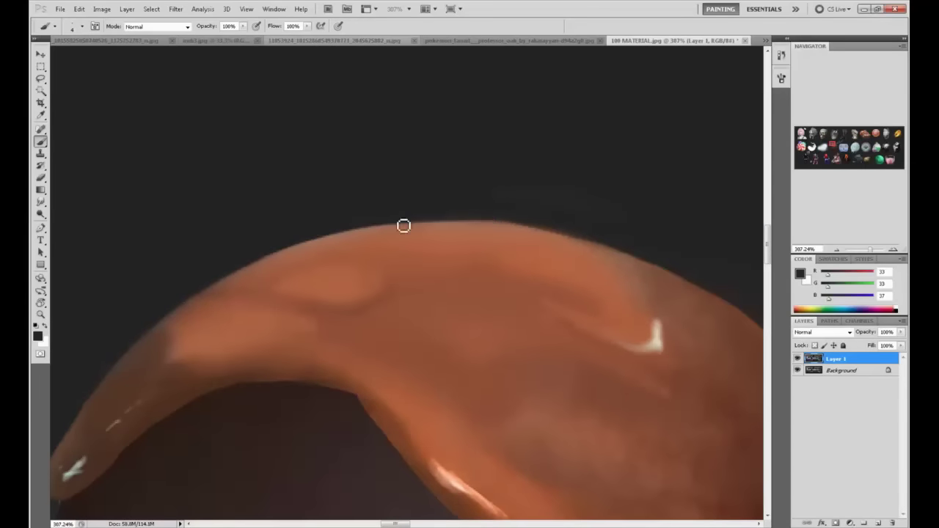
Step: Sharpen the glaze's upper-right edge with the dark background colour and return to the view of the whole sheet
key(r)
mouse_move(602, 296)
mouse_down()
mouse_move(535, 335)
mouse_move(556, 260)
mouse_move(543, 221)
mouse_up()
key(b)
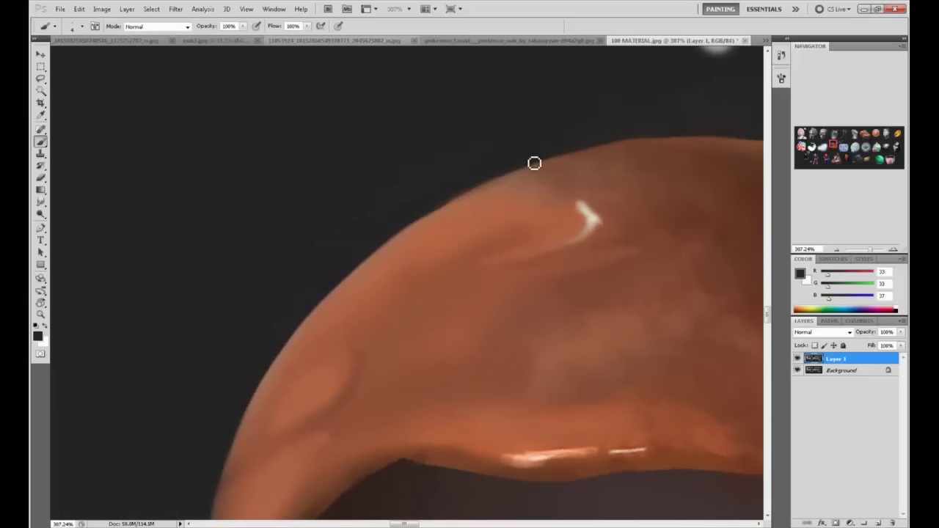
drag(364, 254, 523, 159)
key(ctrl+0)
key(Escape)
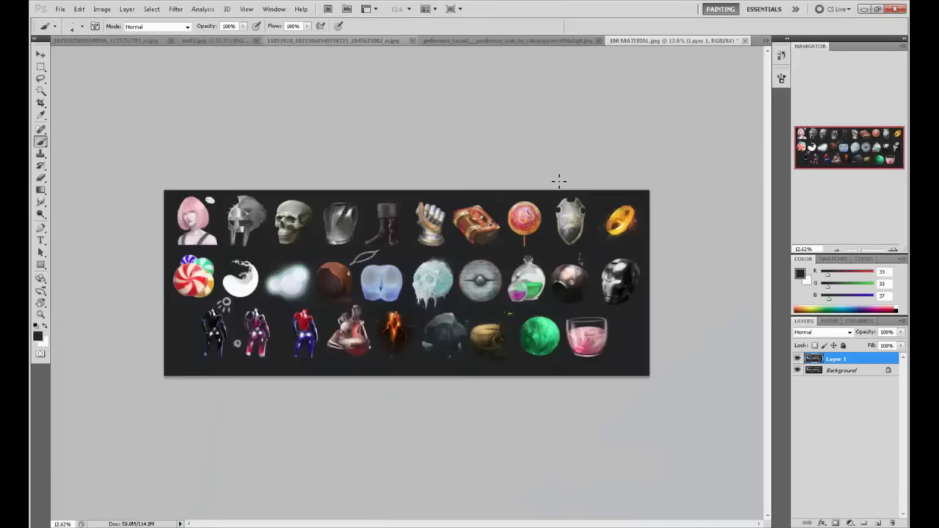
Step: Draw three arrows pointing outward from the rock's upper outline in the pale green sampled from its top face
key(z)
drag(461, 340, 518, 333)
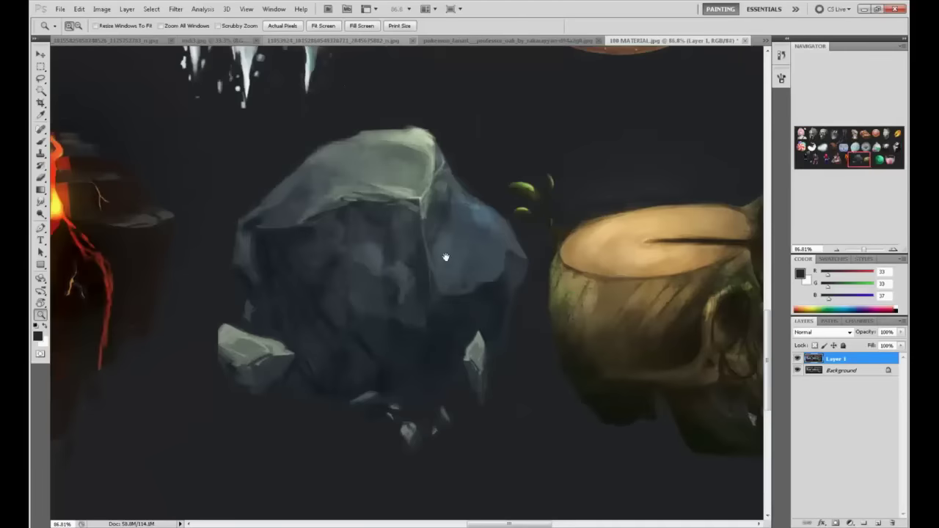
drag(430, 248, 463, 292)
key(ctrl+plus)
key(ctrl+plus)
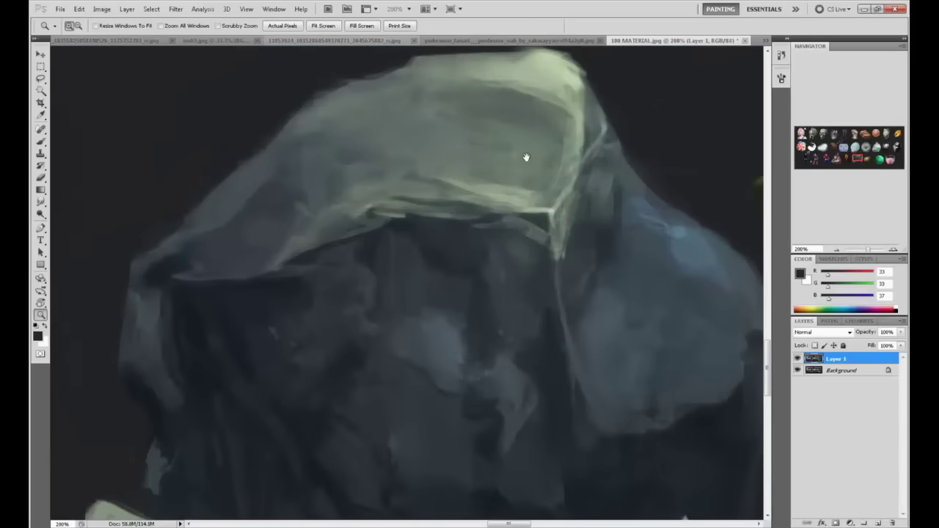
drag(526, 156, 514, 246)
key(b)
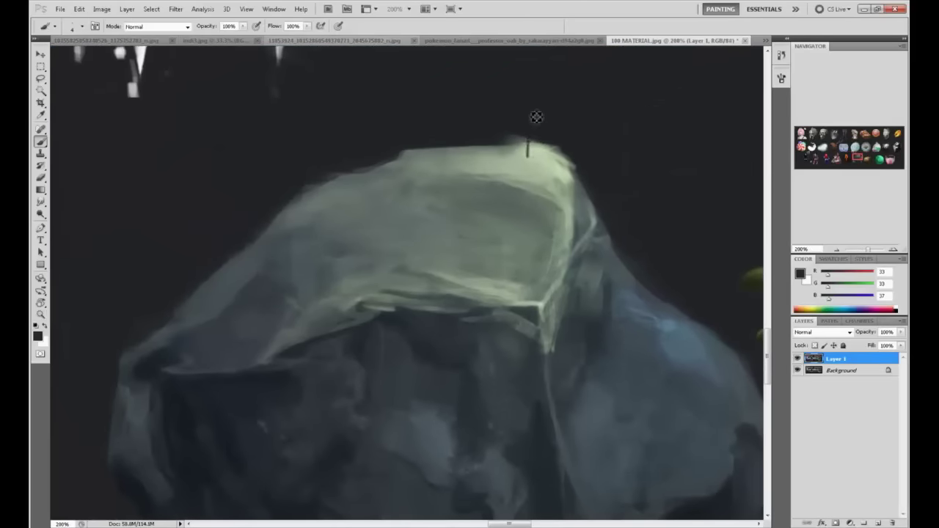
alt+click(533, 151)
drag(534, 150, 533, 102)
drag(518, 121, 544, 121)
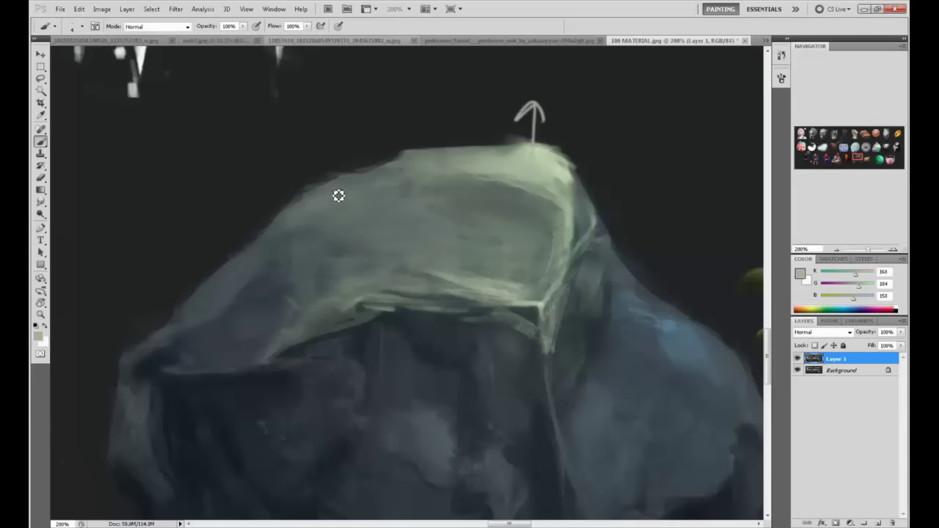
drag(342, 197, 310, 144)
drag(306, 169, 328, 153)
drag(219, 295, 176, 260)
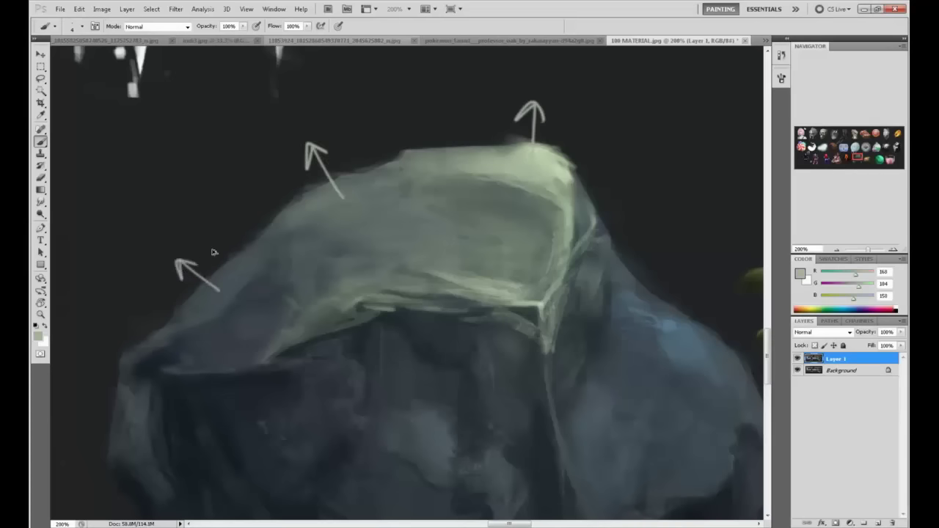
Step: Undo the arrows drawn around the rock
key(ctrl+alt+z)
key(ctrl+alt+z)
key(ctrl+alt+z)
key(ctrl+alt+z)
key(ctrl+alt+z)
Step: Trim the rock's upper outline to a crisp edge with the sampled dark background colour
alt+click(290, 160)
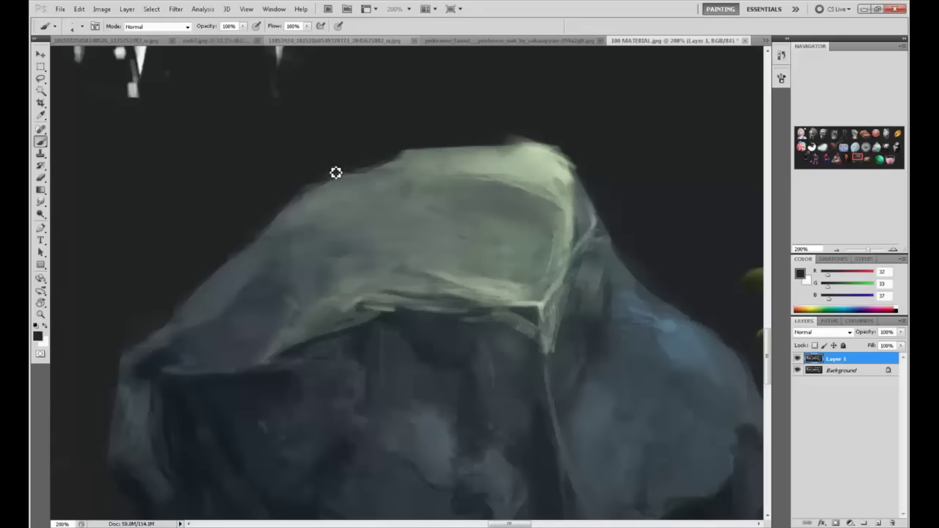
mouse_move(314, 194)
mouse_down()
mouse_move(341, 183)
mouse_move(318, 193)
mouse_move(328, 181)
mouse_move(380, 170)
mouse_up()
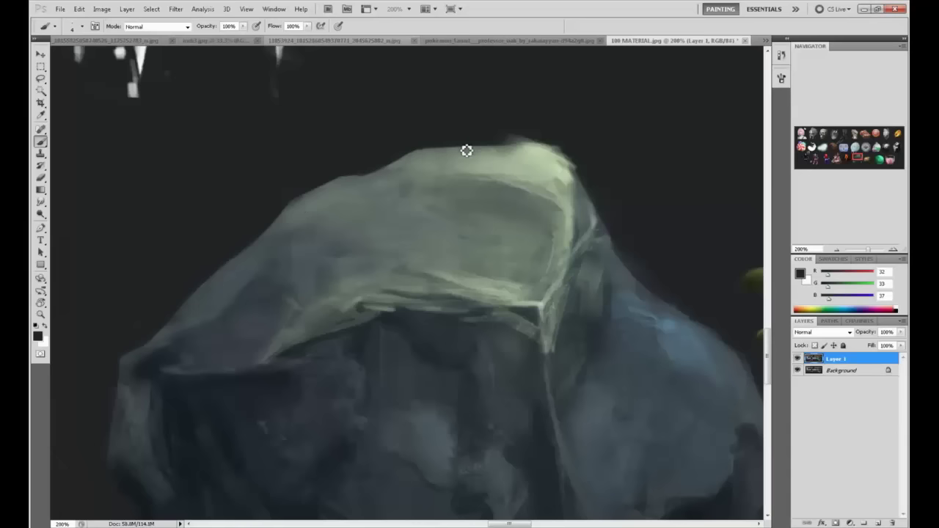
mouse_move(455, 149)
mouse_down()
mouse_move(547, 145)
mouse_move(525, 141)
mouse_up()
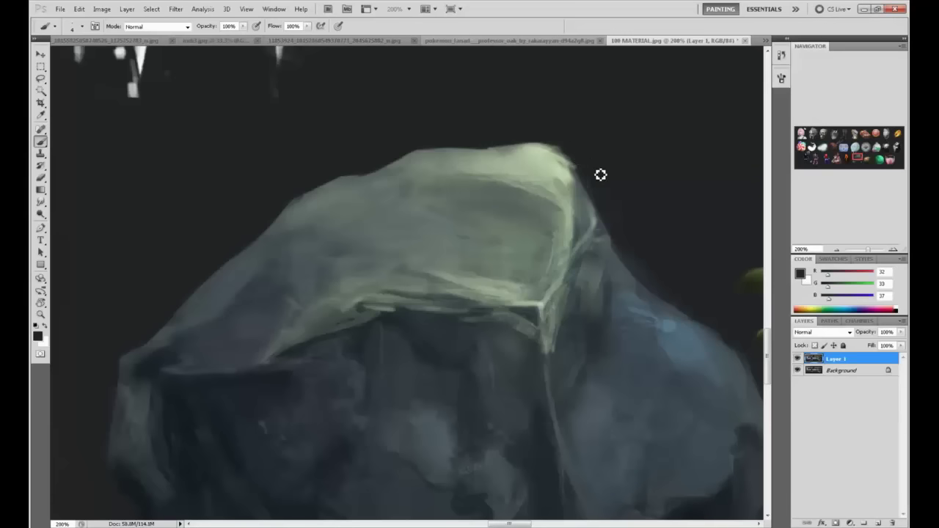
drag(555, 149, 588, 181)
drag(631, 279, 542, 246)
Step: Lasso the rock's top face, subtract the surrounding background with the Magic Wand at tolerance 32, and hide the selection outline
scroll(543, 245, down, 3)
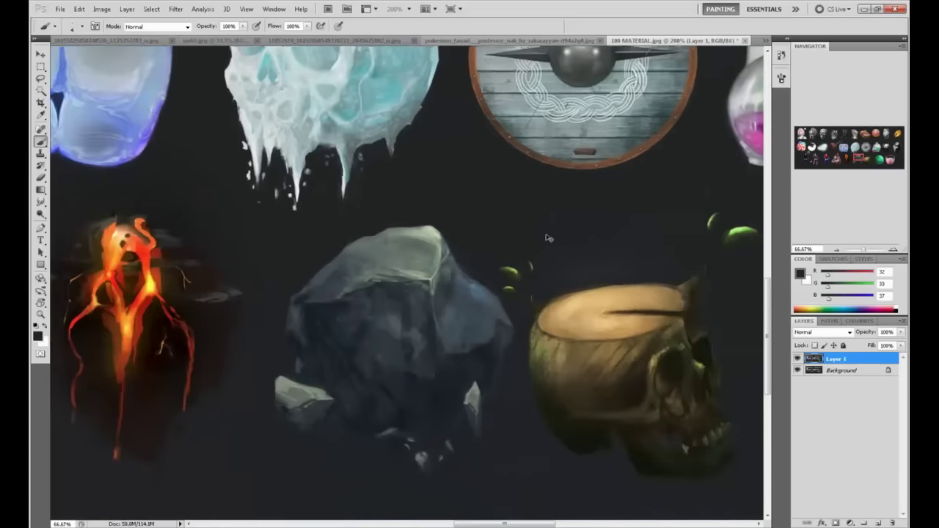
scroll(551, 242, up, 1)
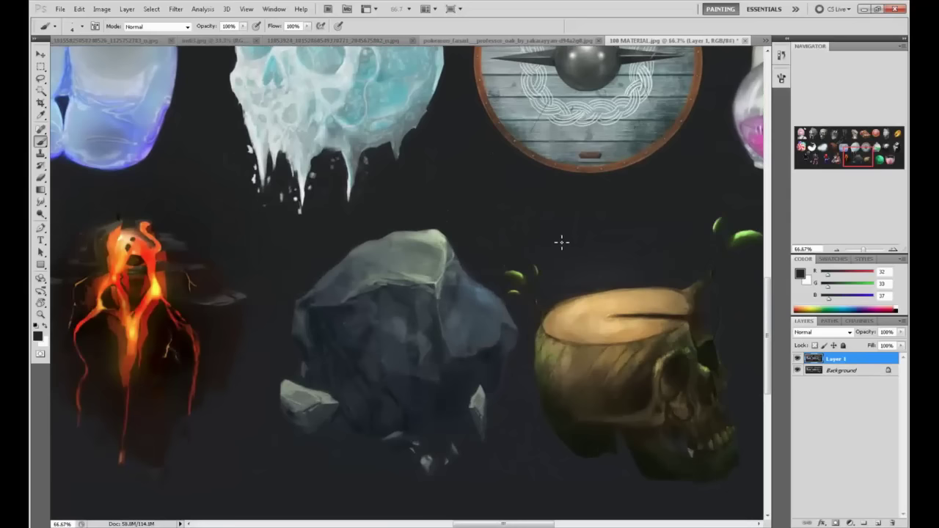
key(l)
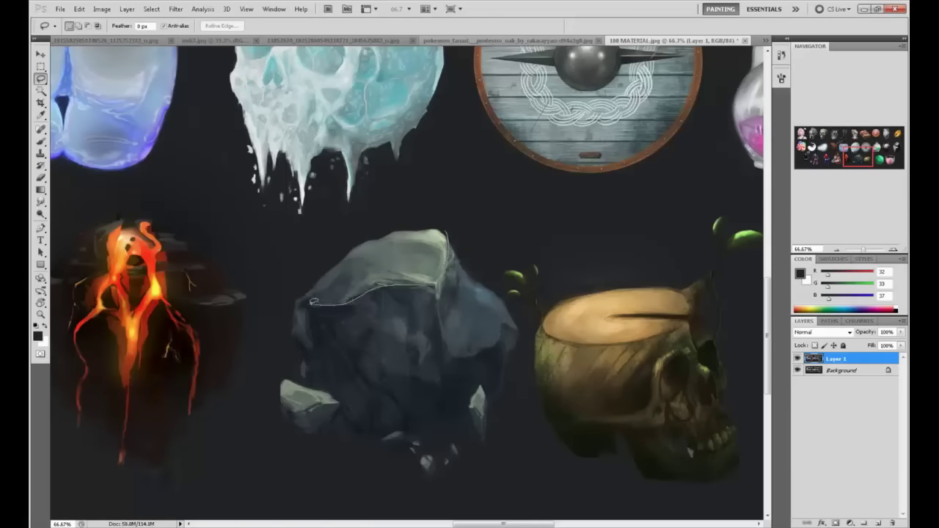
mouse_move(295, 298)
mouse_down()
mouse_move(411, 198)
mouse_move(453, 224)
mouse_move(447, 233)
mouse_up()
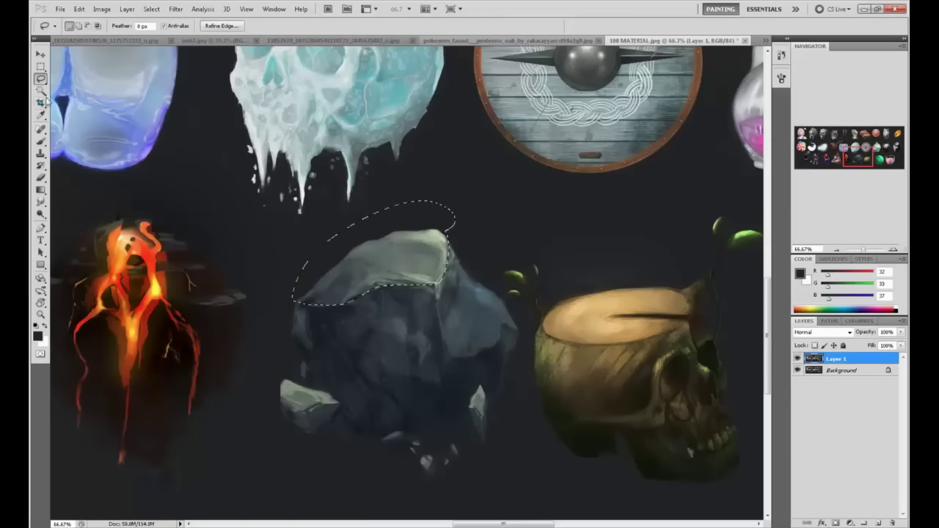
click(40, 90)
alt+click(344, 246)
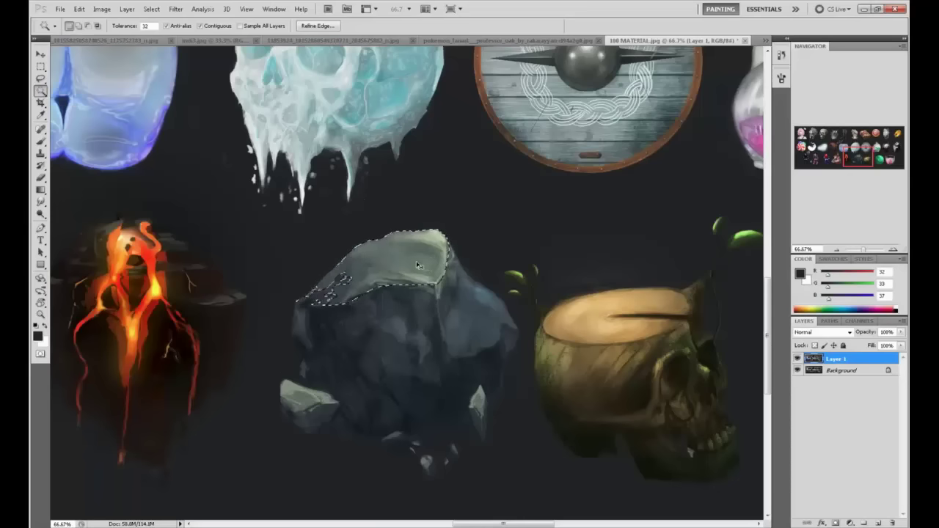
key(ctrl+h)
Step: Load the brush with the pale grey-green sampled from the rock's top face and enlarge it to 400 px
key(b)
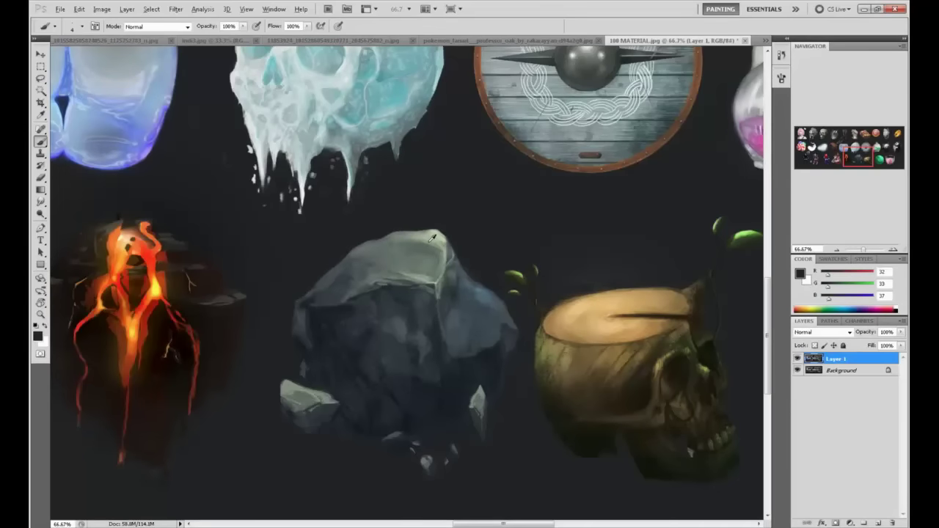
alt+click(428, 242)
key(bracketright)
key(bracketright)
key(bracketright)
key(bracketright)
key(bracketright)
key(bracketright)
key(bracketright)
key(bracketright)
key(bracketright)
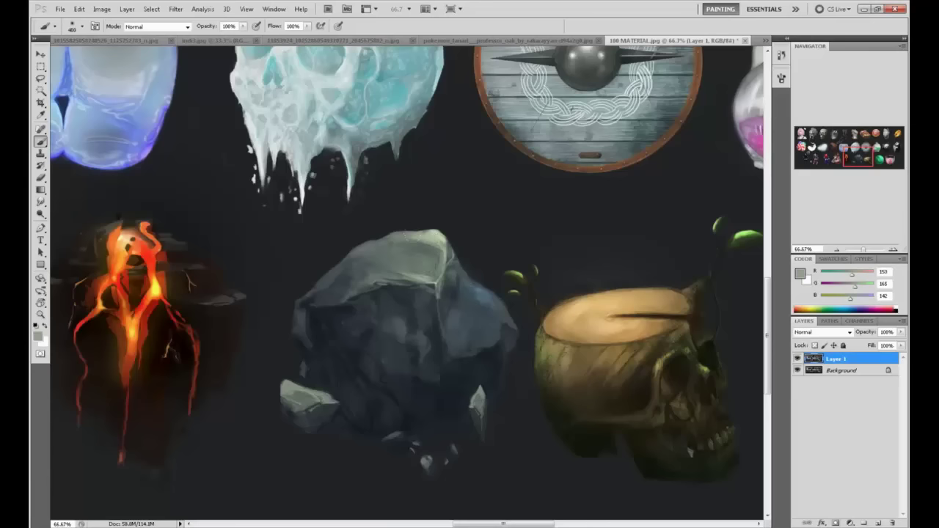
Step: Smooth the selected top face of the rock with sampled grey-green tones at 42% brush opacity
drag(435, 250, 323, 288)
key(ctrl+z)
click(243, 26)
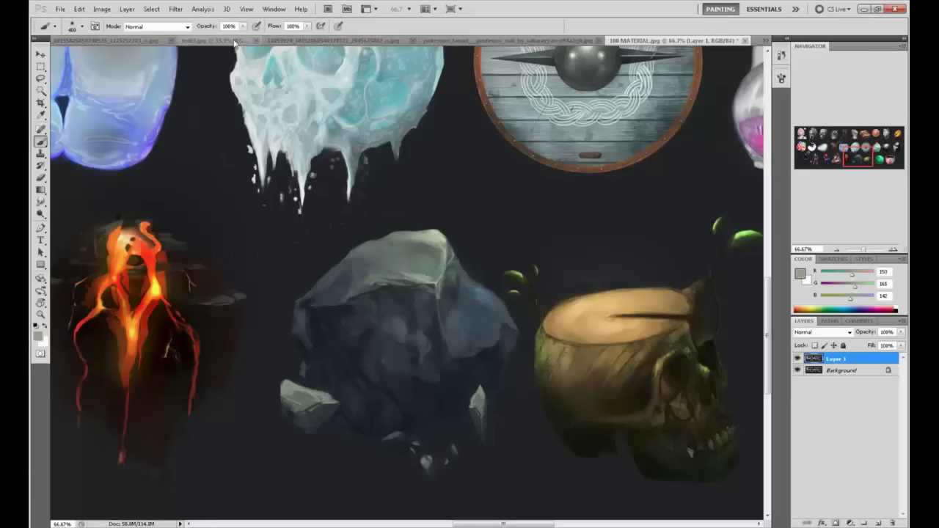
drag(254, 47, 218, 46)
alt+click(425, 253)
mouse_move(427, 265)
mouse_down()
mouse_move(328, 289)
mouse_move(389, 264)
mouse_move(328, 289)
mouse_up()
alt+click(439, 237)
key(ctrl+z)
alt+click(438, 274)
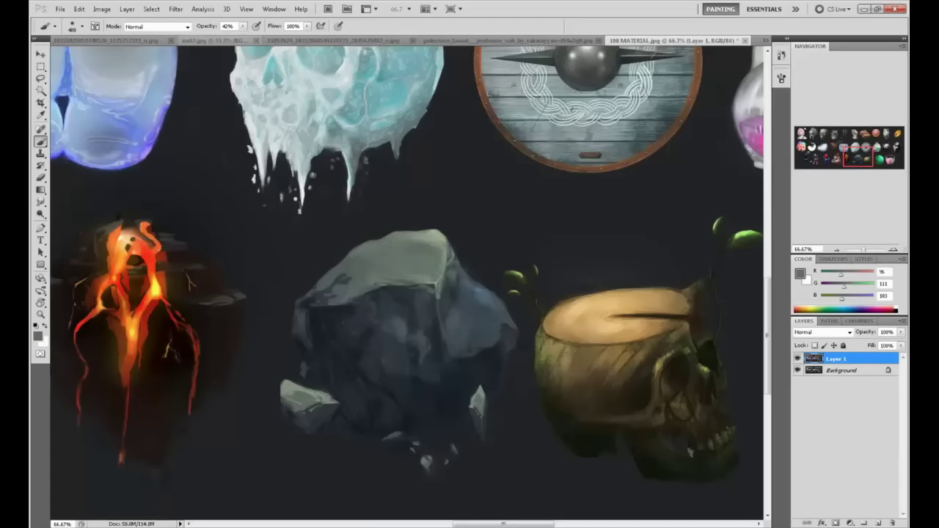
alt+click(424, 273)
drag(392, 270, 334, 292)
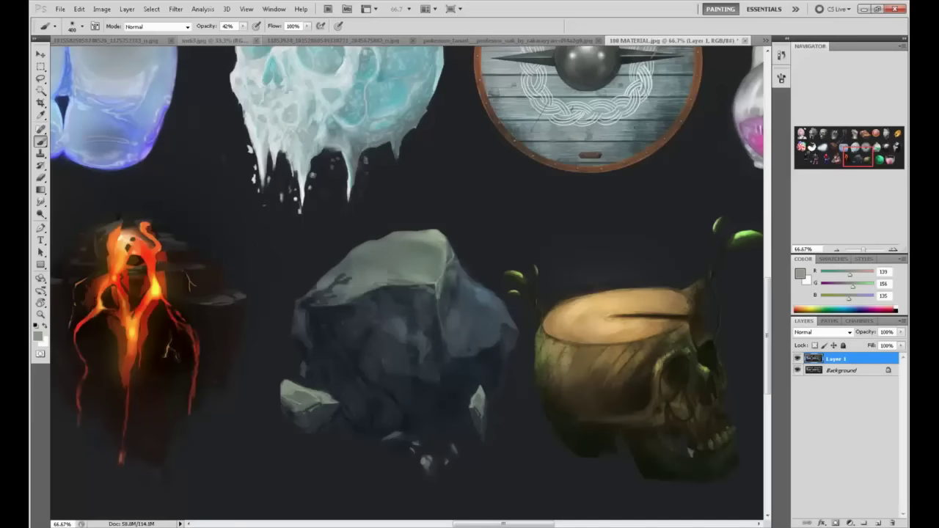
Step: Add a layer in Color blend mode and tint the rock's selected top face with blue-grey and grey-green sampled from the rocks
alt+click(473, 294)
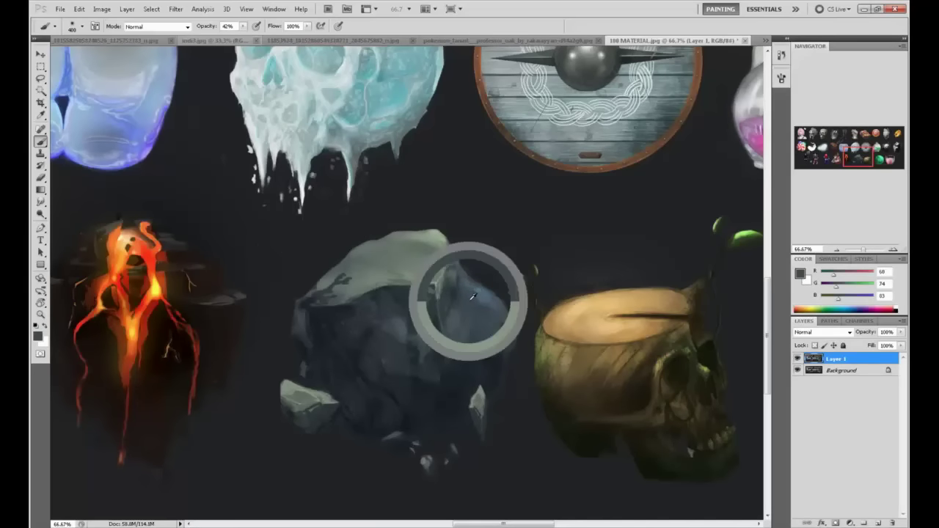
click(878, 522)
click(816, 334)
click(807, 317)
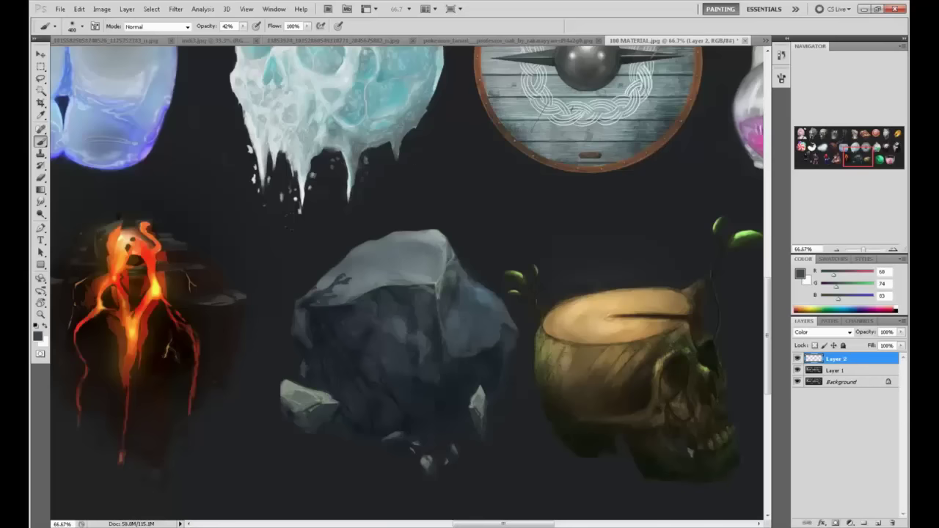
alt+click(292, 388)
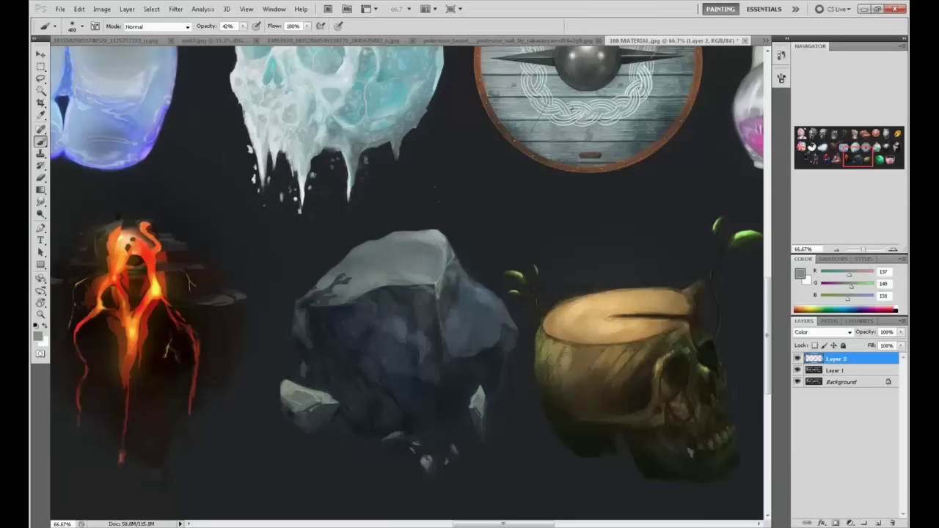
Step: Invert the selection around the rock's top face and tidy the surrounding area with the sampled dark background colour
alt+click(447, 288)
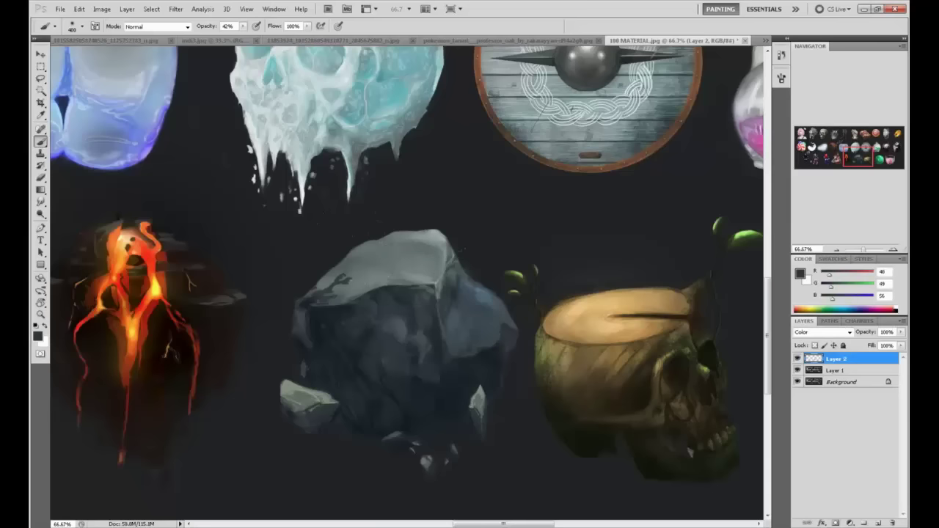
key(m)
right_click(450, 273)
click(483, 292)
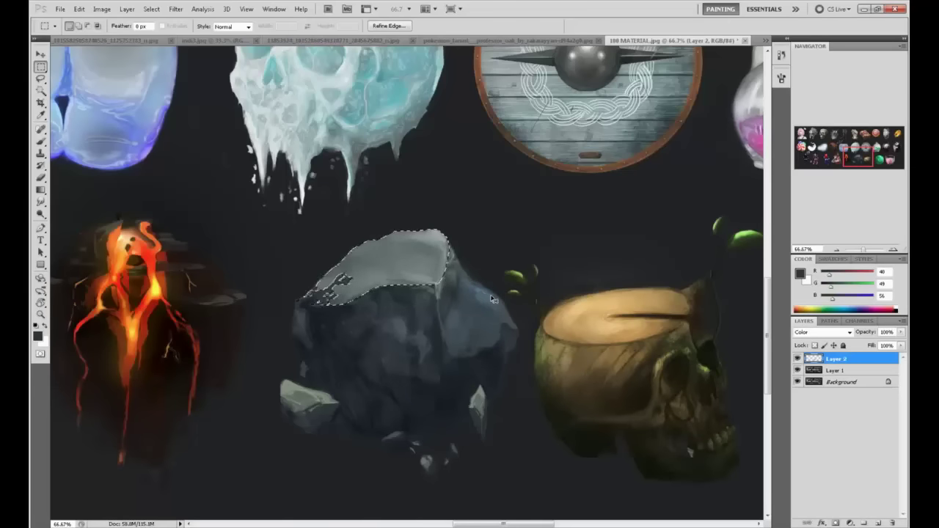
key(b)
alt+click(271, 303)
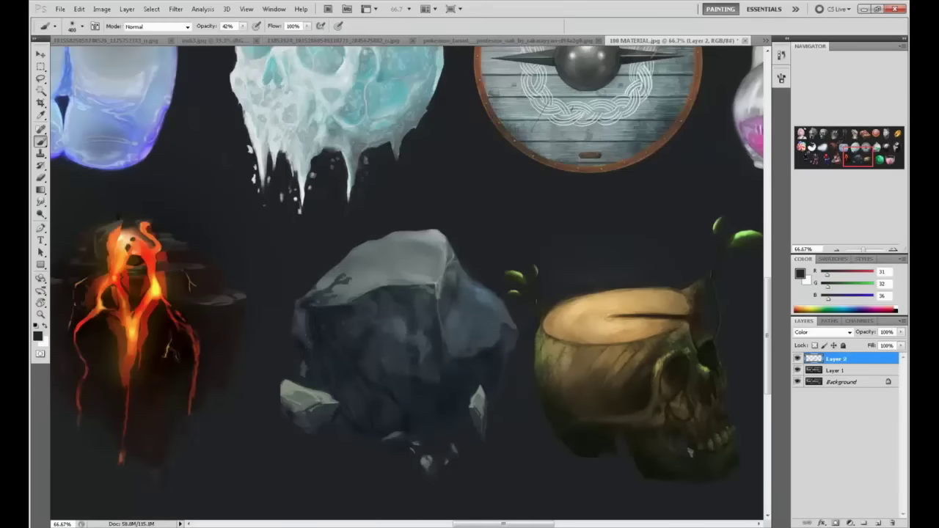
Step: Add a new layer and paint the rock's bluish front face with a neutral dark grey
click(878, 523)
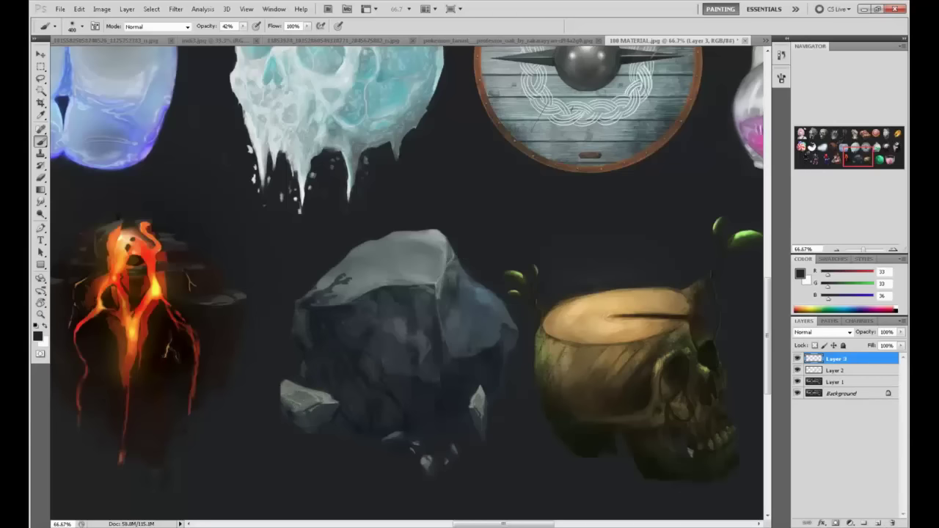
mouse_move(422, 306)
mouse_down()
mouse_move(399, 327)
mouse_move(453, 287)
mouse_move(457, 253)
mouse_up()
key(ctrl+z)
mouse_move(431, 297)
mouse_down()
mouse_move(389, 320)
mouse_move(414, 345)
mouse_up()
Step: Lasso the narrow facet between the rock's top and its right side face and paint it dark grey
key(l)
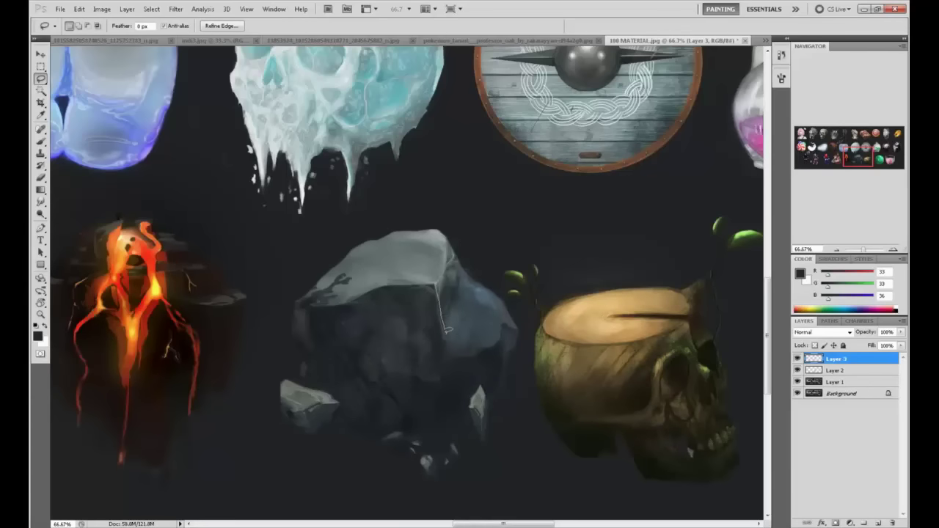
drag(445, 332, 447, 333)
mouse_move(447, 237)
mouse_down()
mouse_move(462, 269)
mouse_move(323, 294)
mouse_move(443, 239)
mouse_up()
key(ctrl+d)
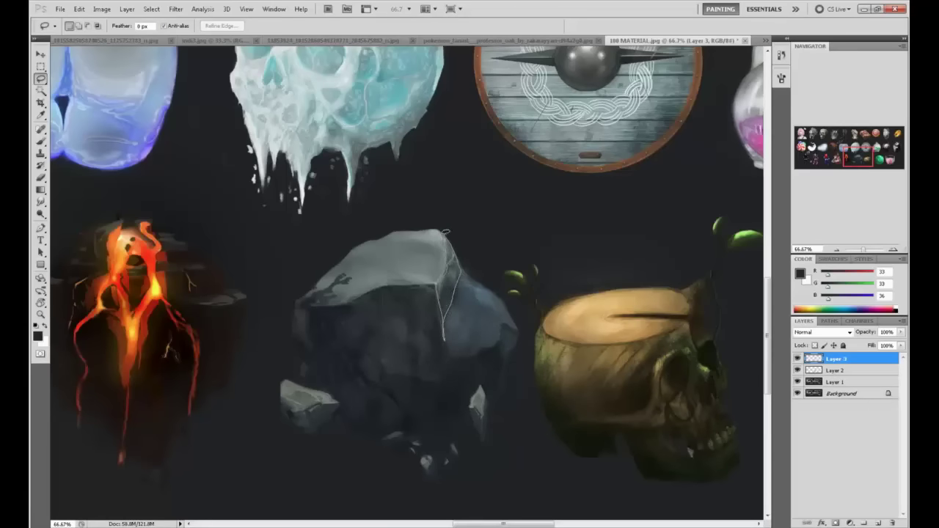
mouse_move(455, 248)
mouse_down()
mouse_move(478, 261)
mouse_move(445, 282)
mouse_up()
key(b)
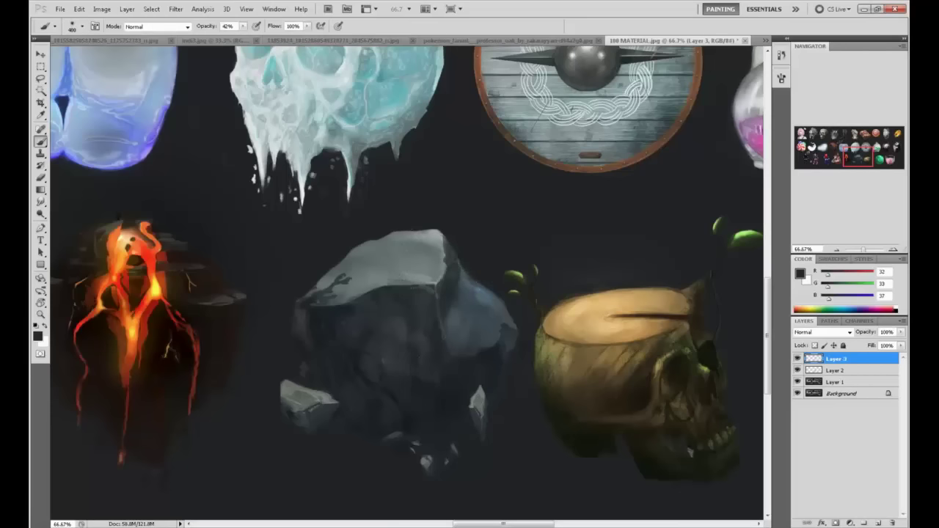
Step: Lasso the rock's right side face, hide the selection outline and paint it with grey sampled from the top face
key(l)
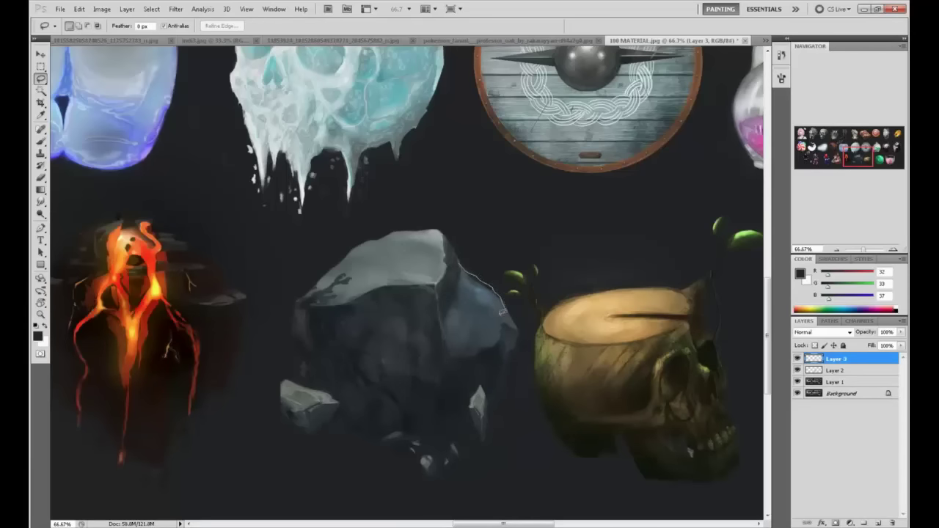
drag(495, 339, 465, 351)
drag(464, 265, 472, 320)
key(ctrl+h)
key(b)
alt+click(415, 254)
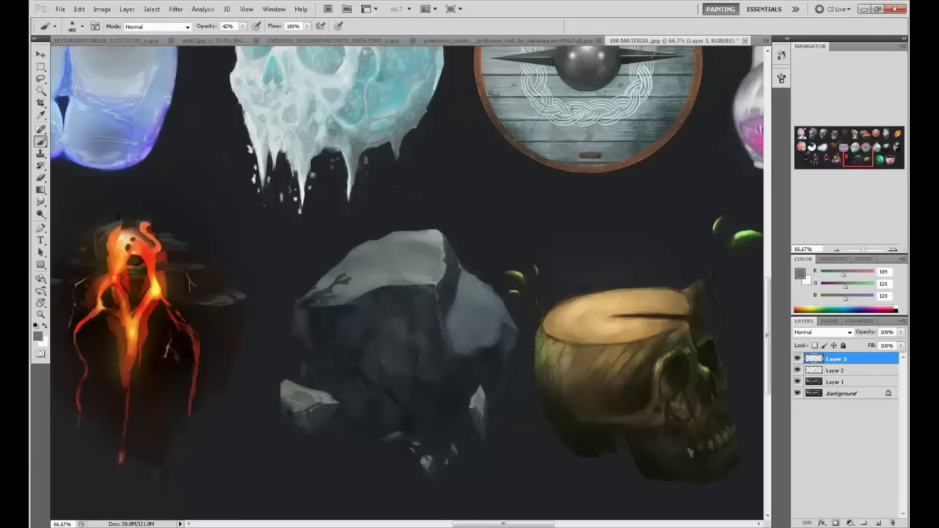
Step: Lasso a jagged patch at the lower edge of the right side face and paint it with sampled dark grey
scroll(494, 292, down, 3)
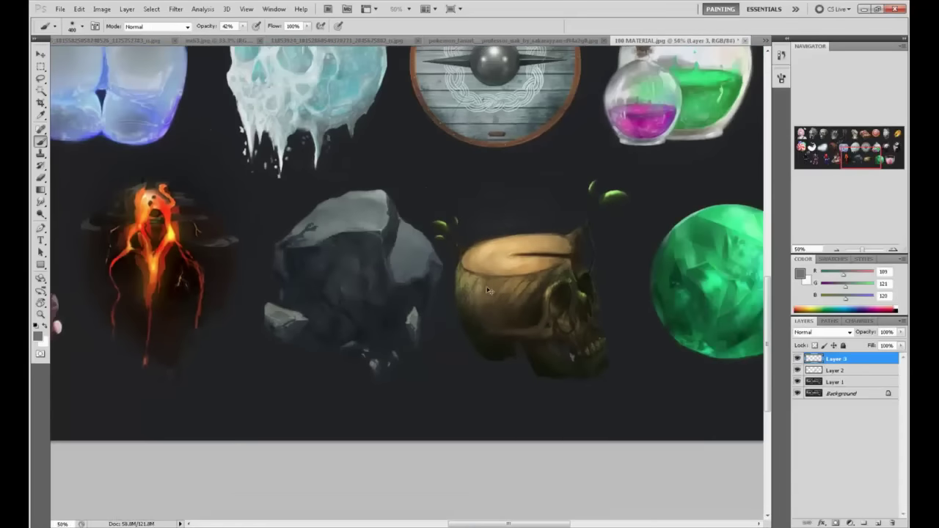
scroll(467, 275, up, 1)
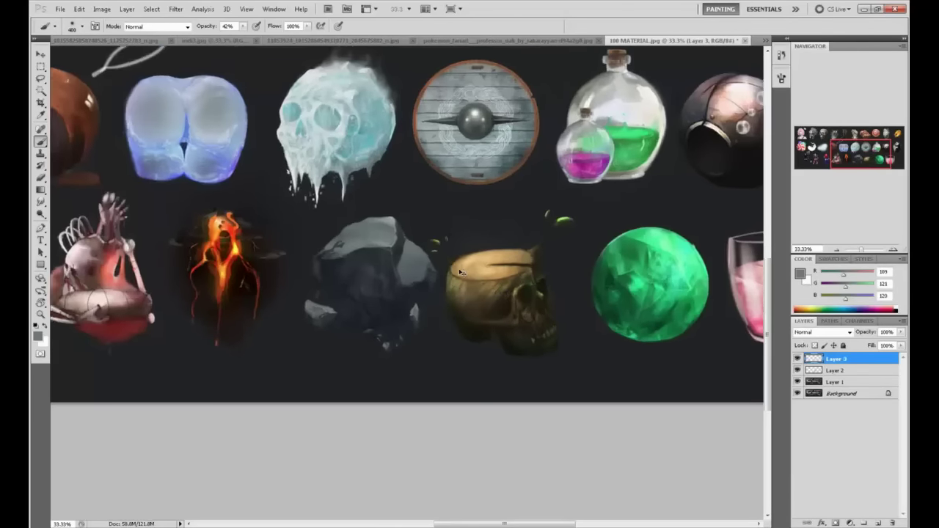
key(m)
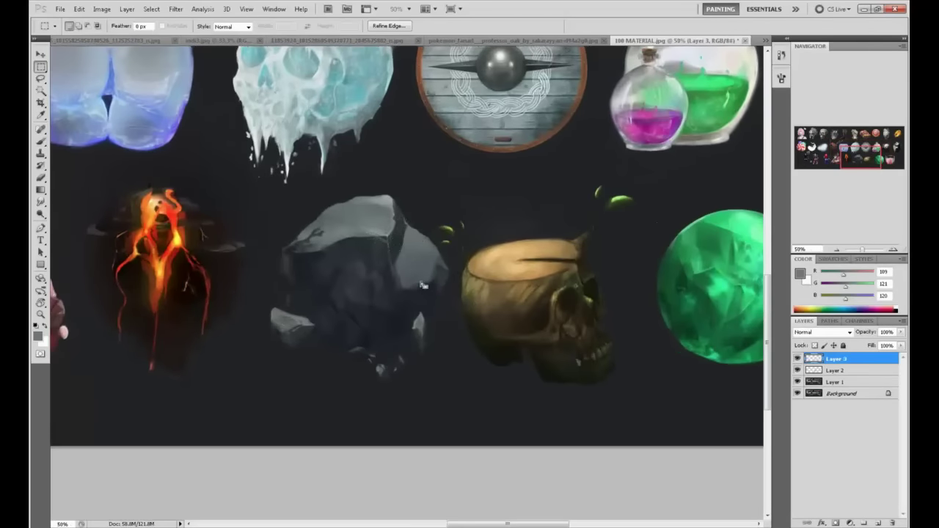
key(l)
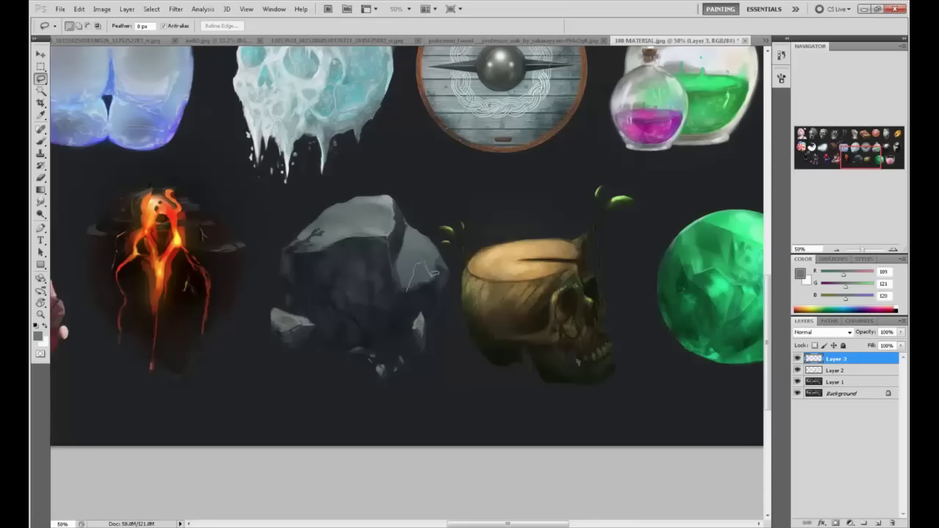
key(b)
alt+click(421, 282)
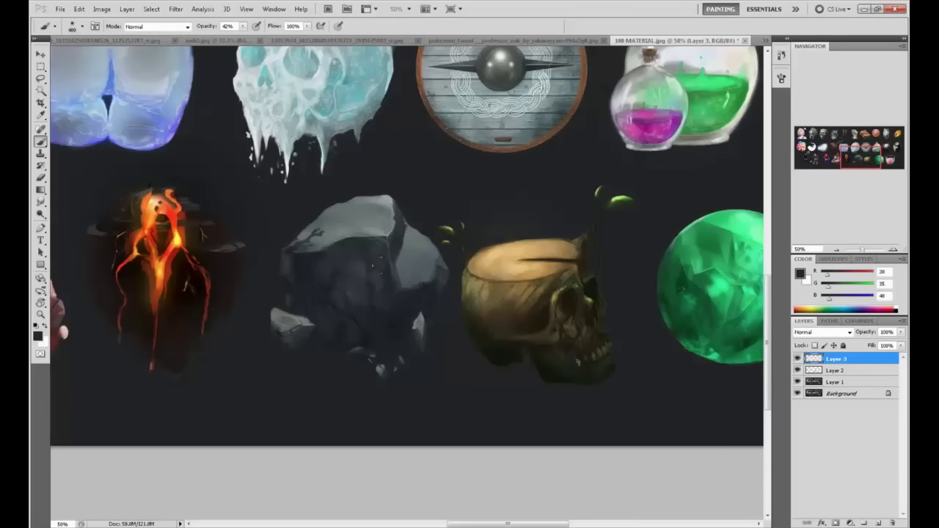
Step: Lasso a thin strip beside the dark notch on the right side face and shade it with sampled mid-grey
key(l)
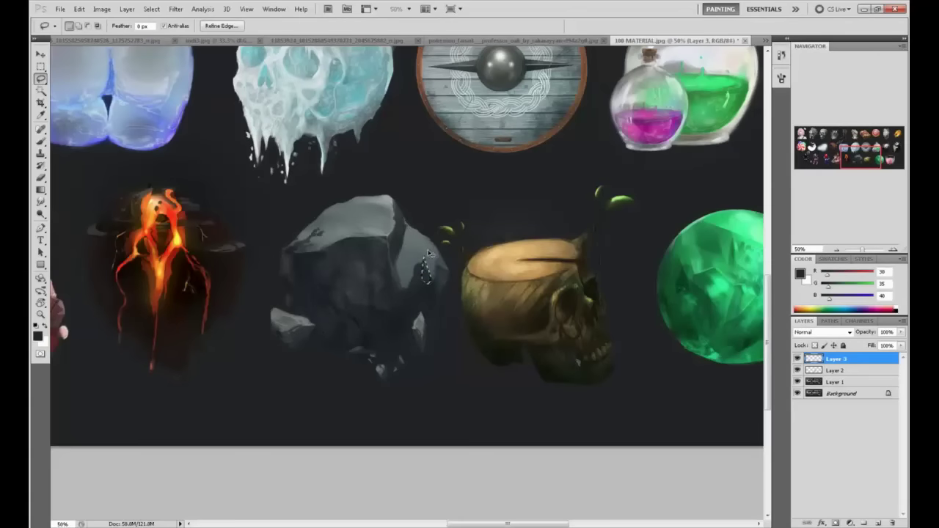
key(b)
alt+click(423, 281)
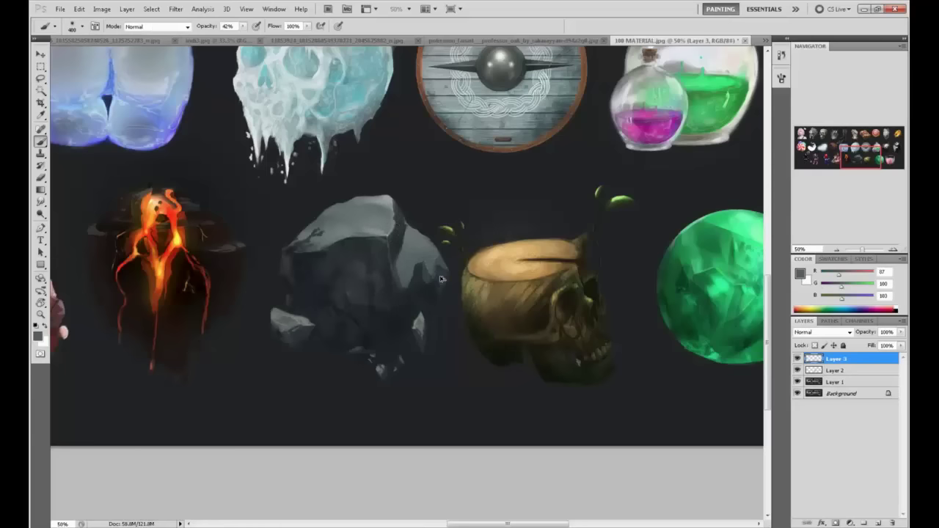
drag(426, 282, 432, 268)
Step: Lasso a sliver along the ridge next to the top face and paint it with grey sampled from the rock
key(l)
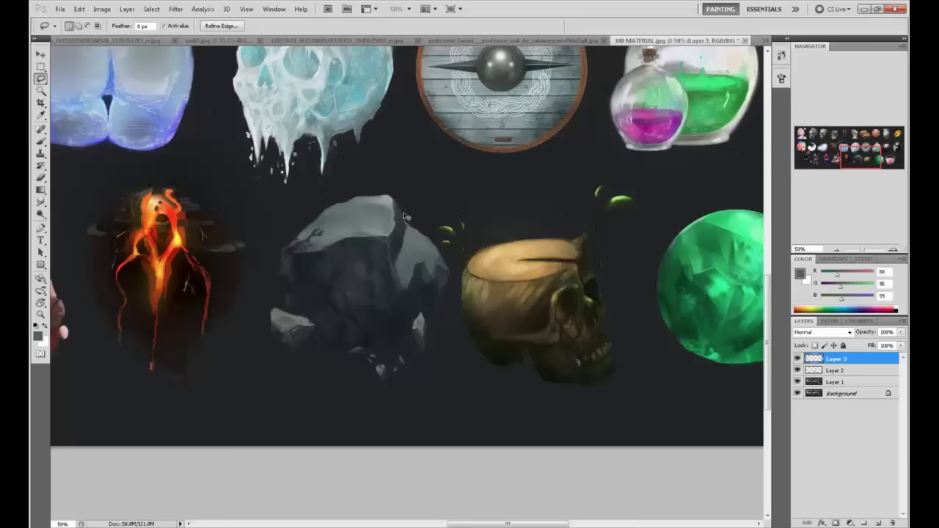
key(b)
alt+click(394, 213)
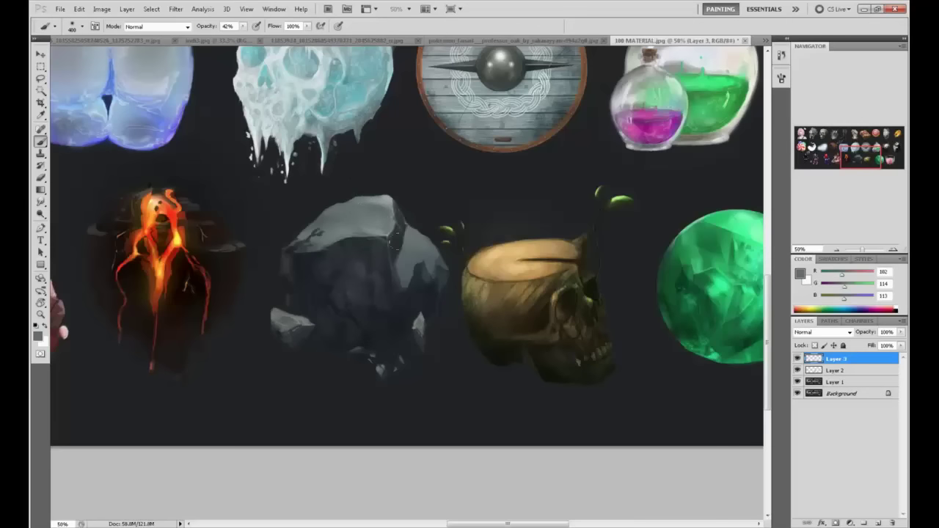
Step: Lasso a wedge below the top face's front edge and try painting it with sampled top-face grey at 11% brush opacity
key(l)
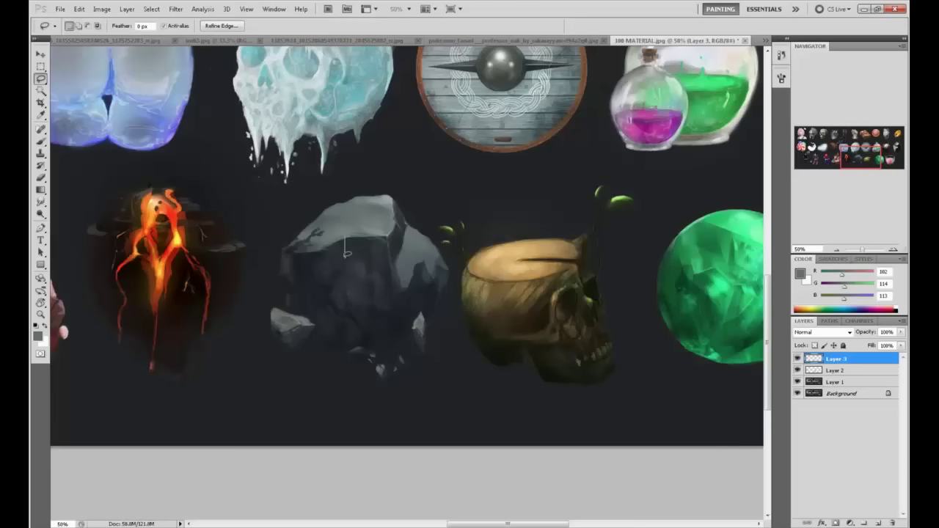
key(b)
alt+click(339, 234)
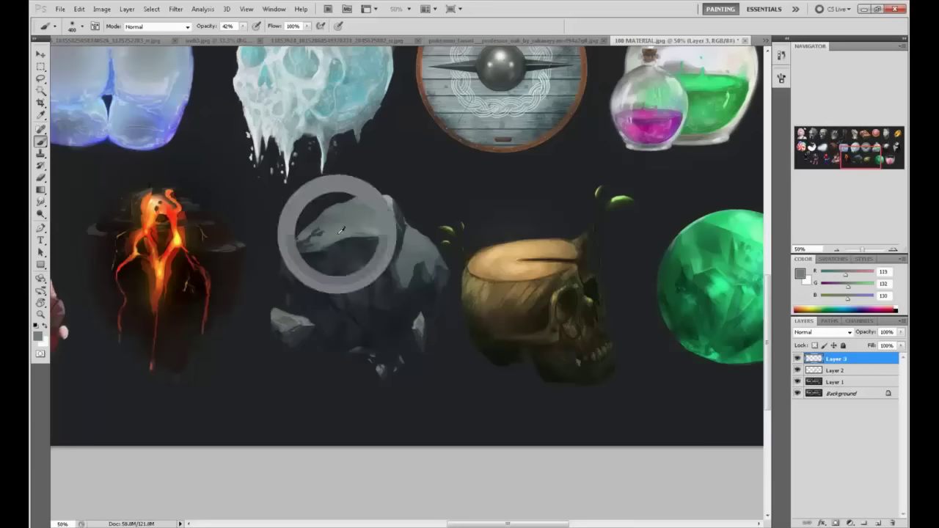
drag(243, 27, 229, 52)
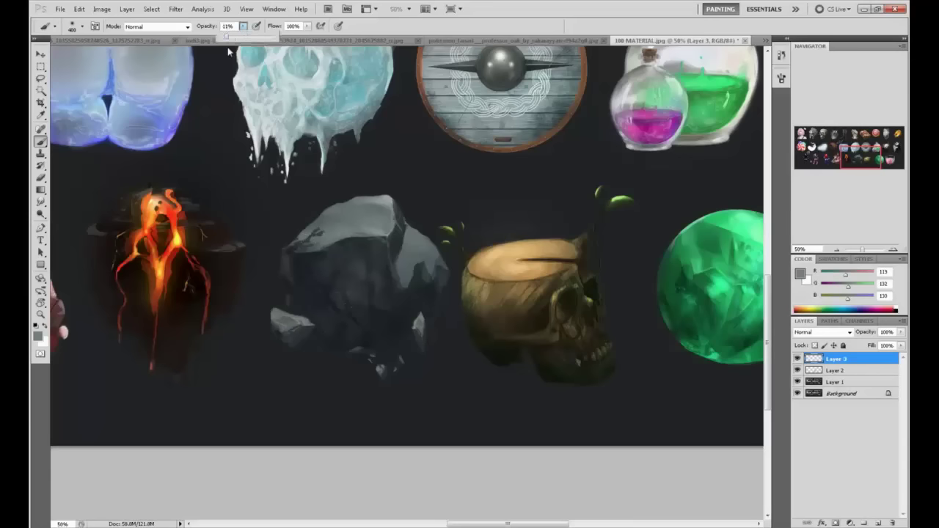
click(306, 211)
key(ctrl+plus)
key(ctrl+plus)
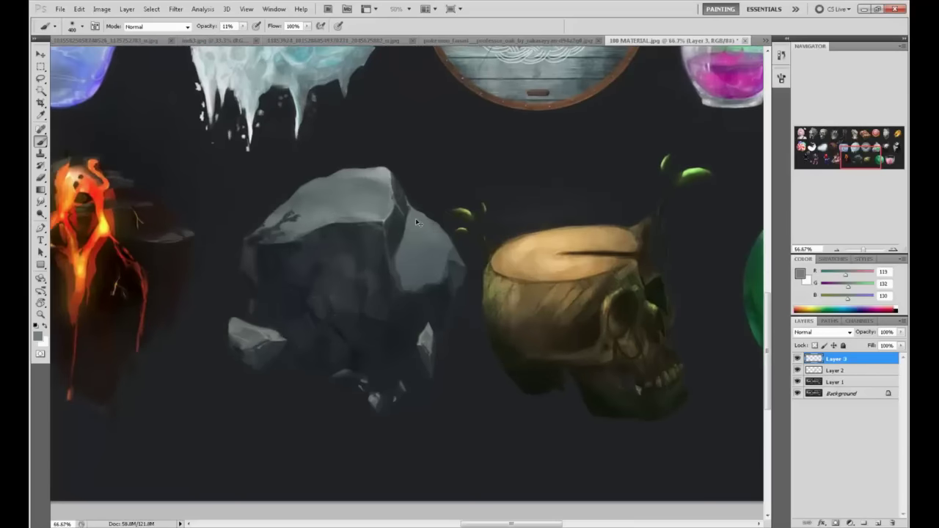
drag(343, 277, 482, 295)
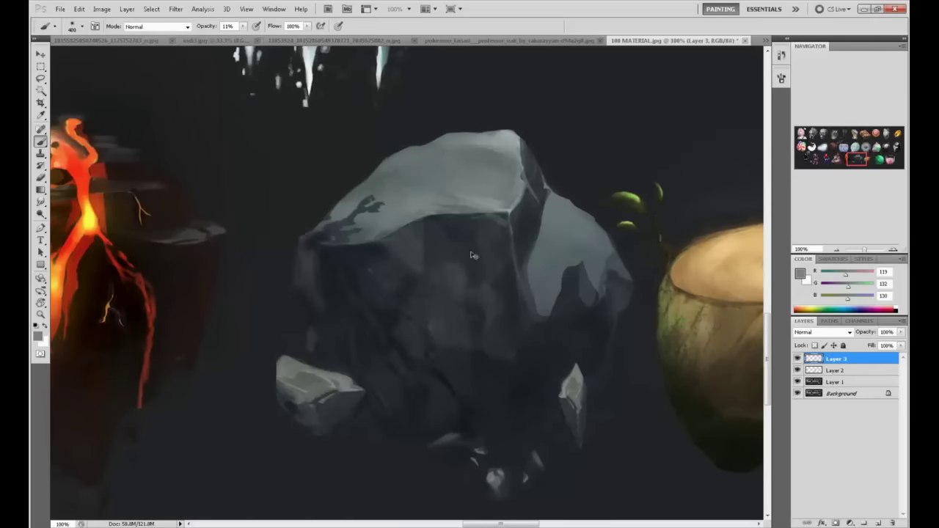
Step: Try filling the wedge at 100% and 59% brush opacity, undo the strokes and lower the opacity to 17%
drag(243, 28, 294, 37)
drag(392, 219, 409, 242)
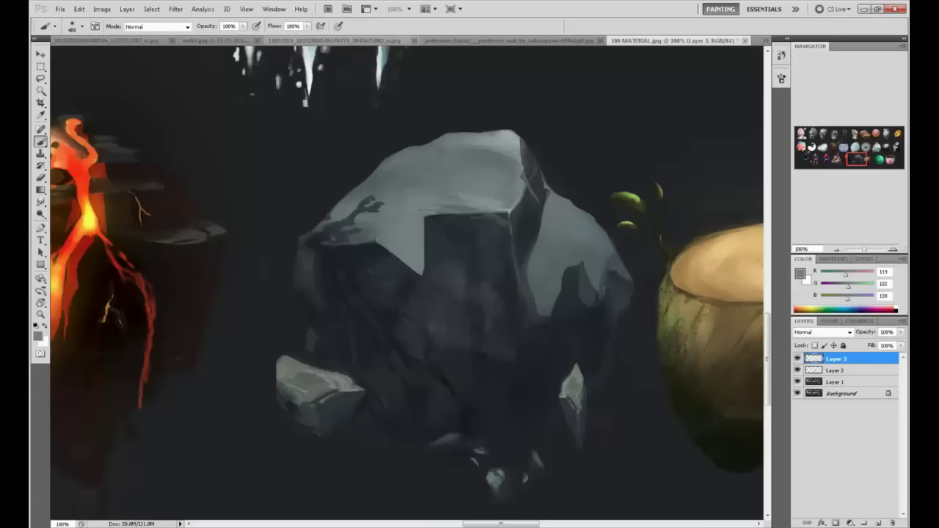
key(ctrl+z)
drag(244, 27, 221, 37)
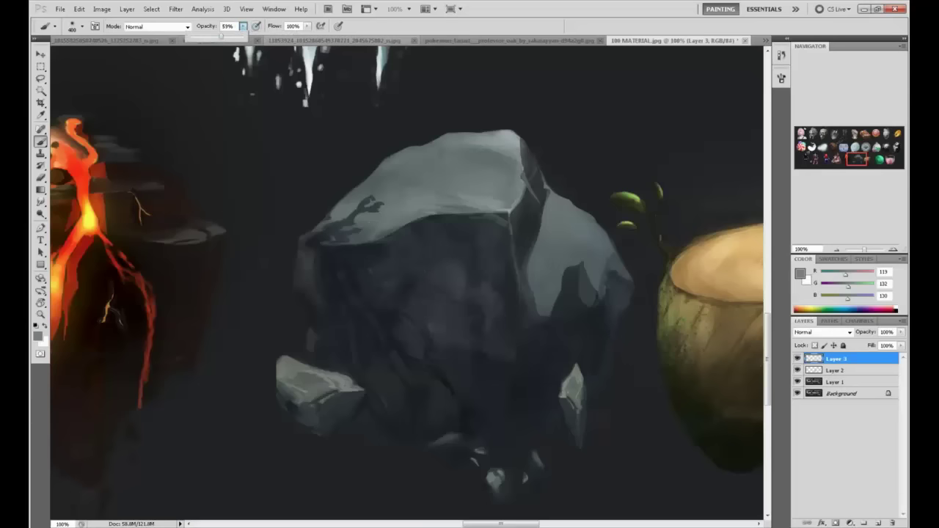
drag(396, 224, 412, 250)
key(ctrl+z)
drag(243, 28, 220, 37)
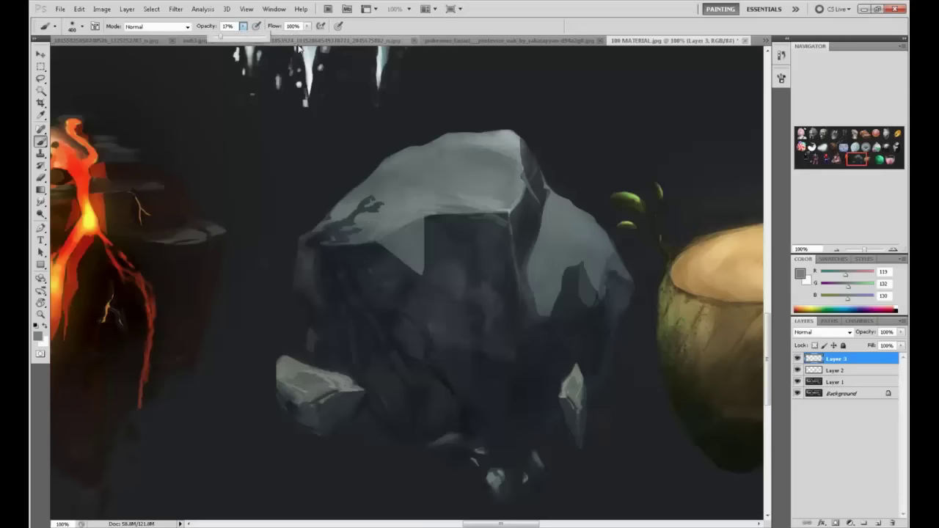
key(ctrl+z)
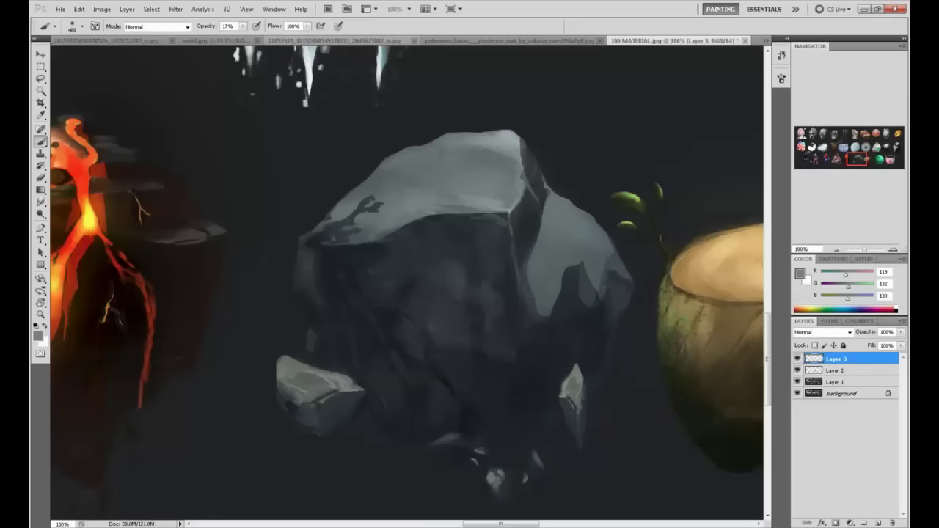
Step: Set the brush to 12% opacity and size 250, and step the history back to before the last lasso selection
click(243, 27)
key(bracketleft)
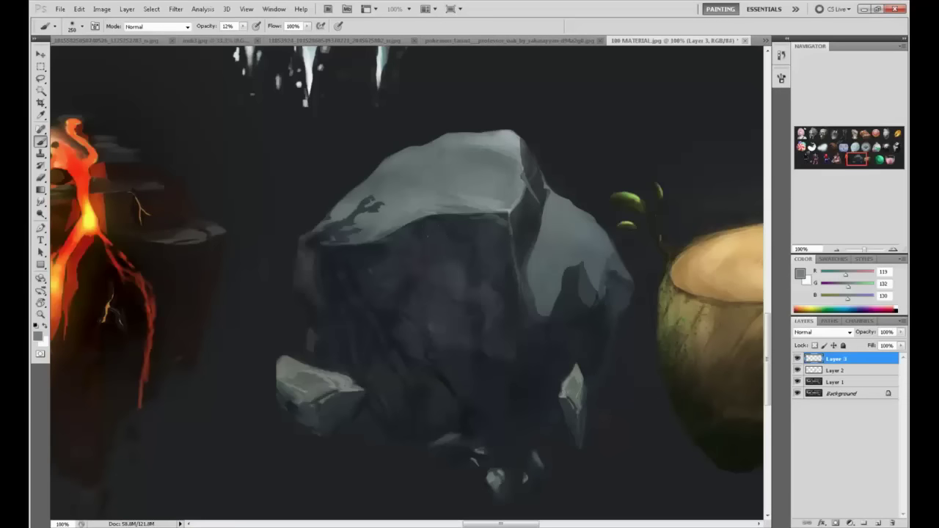
click(781, 56)
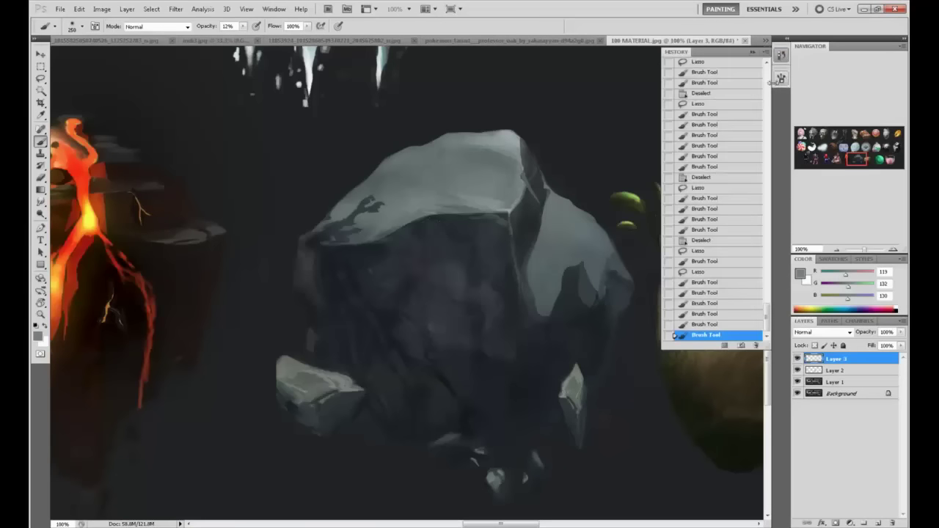
click(709, 293)
click(701, 273)
click(701, 262)
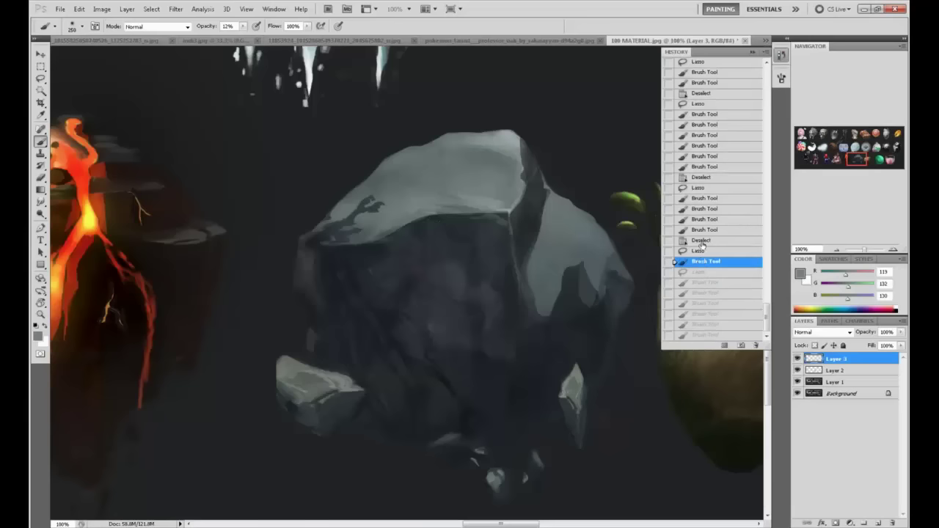
click(753, 53)
click(781, 56)
Step: Restore the ridge sliver's selection and first stroke from the history, brush over it once more and hide the outline
click(700, 271)
click(702, 283)
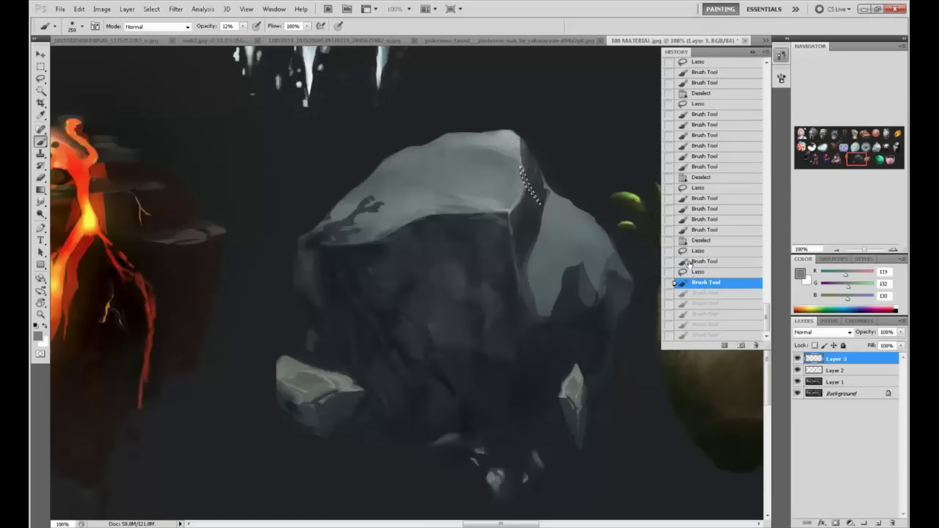
drag(525, 174, 537, 197)
key(ctrl+h)
Step: Lasso a wedge below the top face's front edge and paint it with sampled top-face grey, raising brush opacity to 100%
key(l)
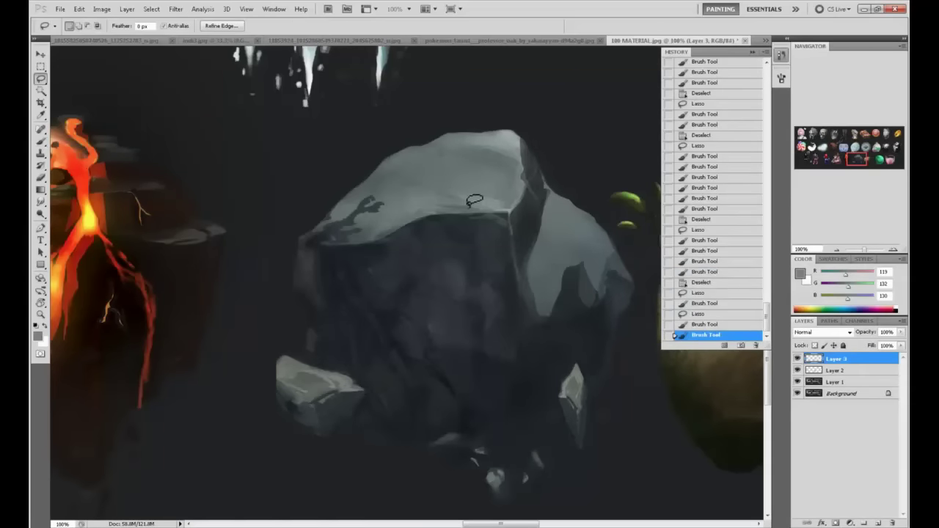
mouse_move(376, 231)
mouse_down()
mouse_move(435, 226)
mouse_move(432, 218)
mouse_up()
key(ctrl+h)
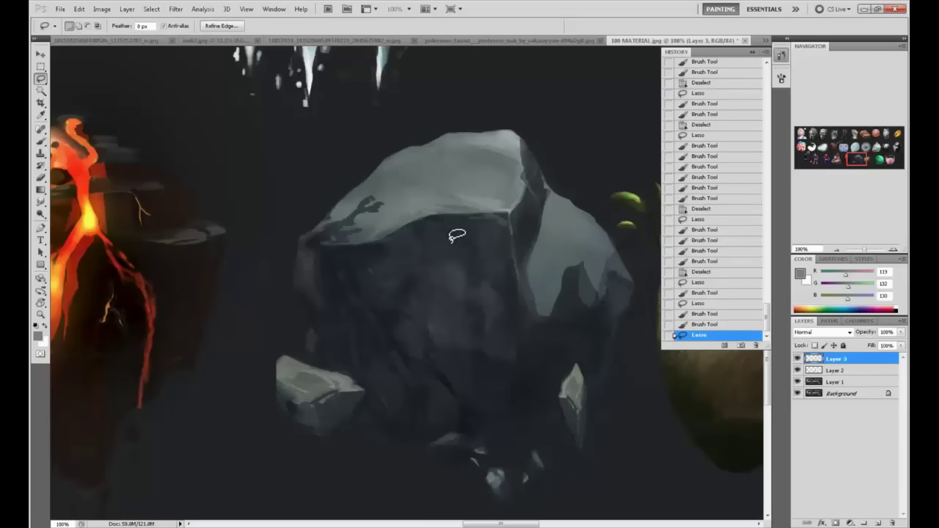
key(b)
alt+click(416, 213)
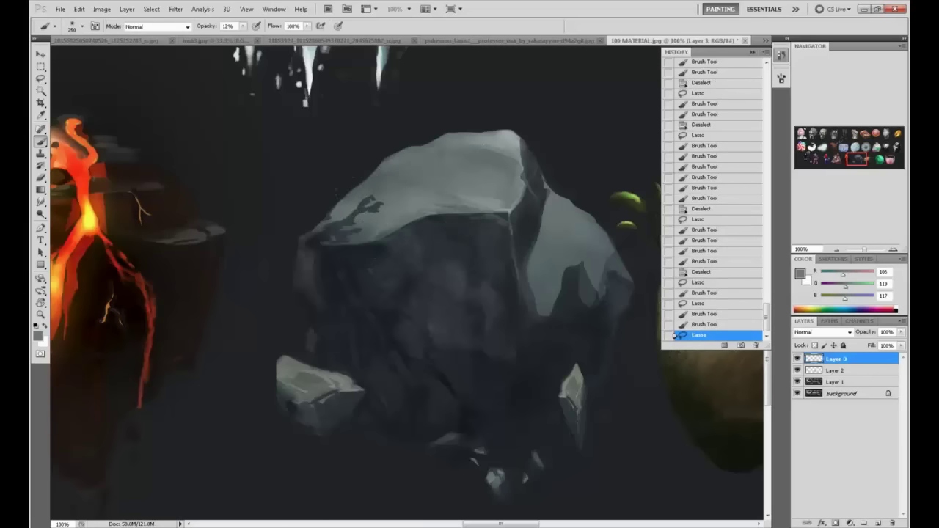
mouse_move(392, 226)
mouse_down()
mouse_move(427, 215)
mouse_move(416, 248)
mouse_up()
alt+click(421, 213)
key(0)
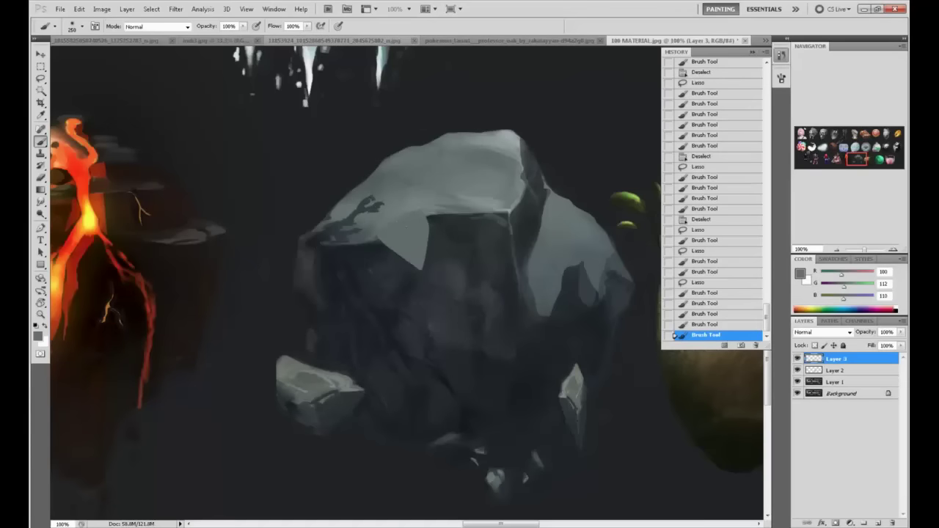
Step: Undo the opaque stroke on the wedge, lower the brush opacity to 23% and try fresh strokes on the wedge
key(ctrl+z)
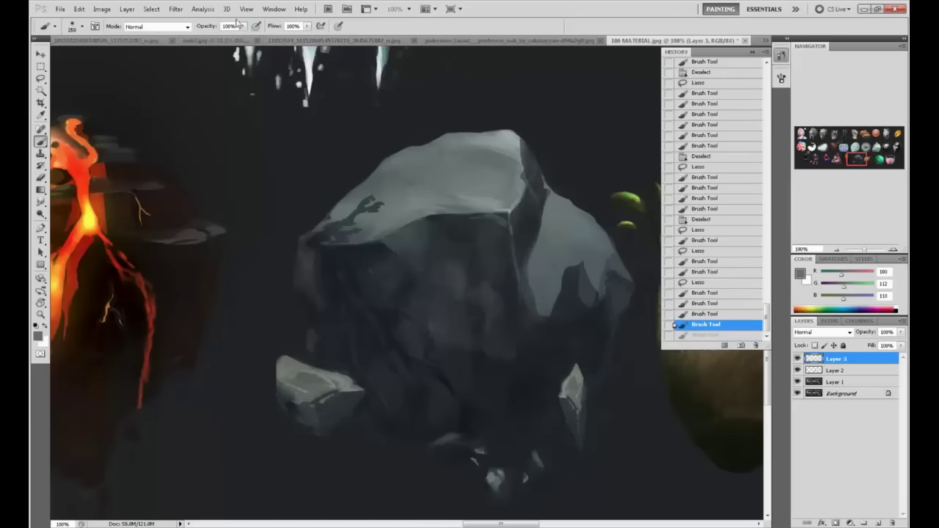
drag(243, 26, 224, 49)
drag(418, 223, 407, 267)
key(ctrl+z)
drag(243, 29, 238, 32)
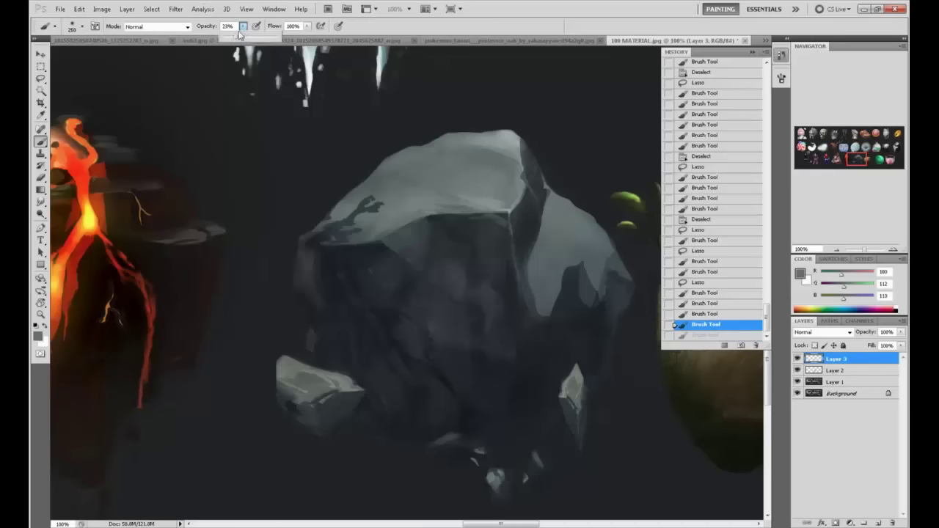
drag(403, 246, 381, 271)
key(ctrl+z)
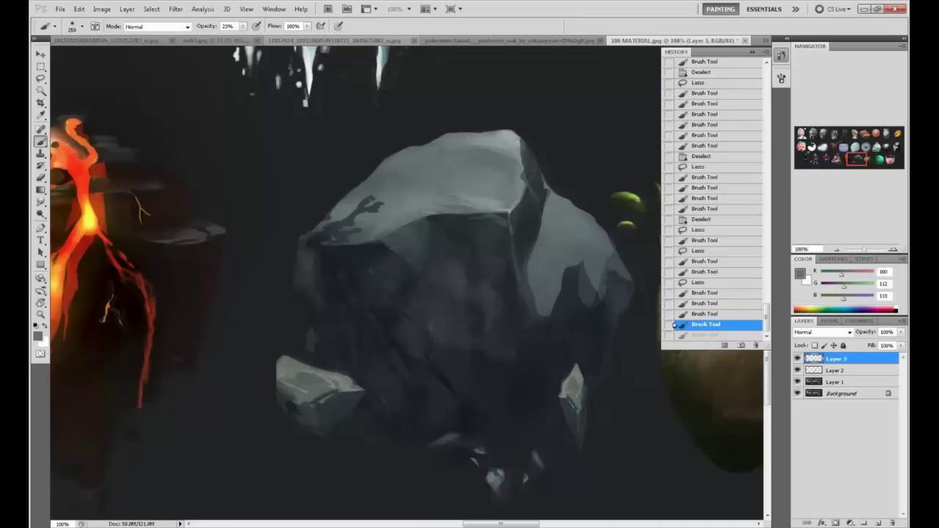
Step: Undo the test strokes, sample the front face's dark grey and brush it below the top face's edge, collapsing the history list
key(ctrl+z)
key(ctrl+z)
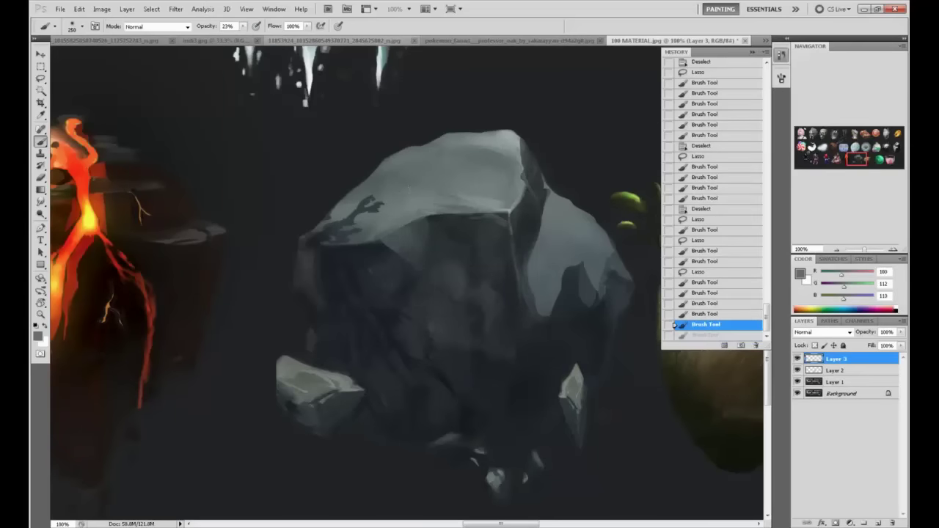
key(ctrl+z)
alt+click(442, 243)
drag(440, 239, 434, 268)
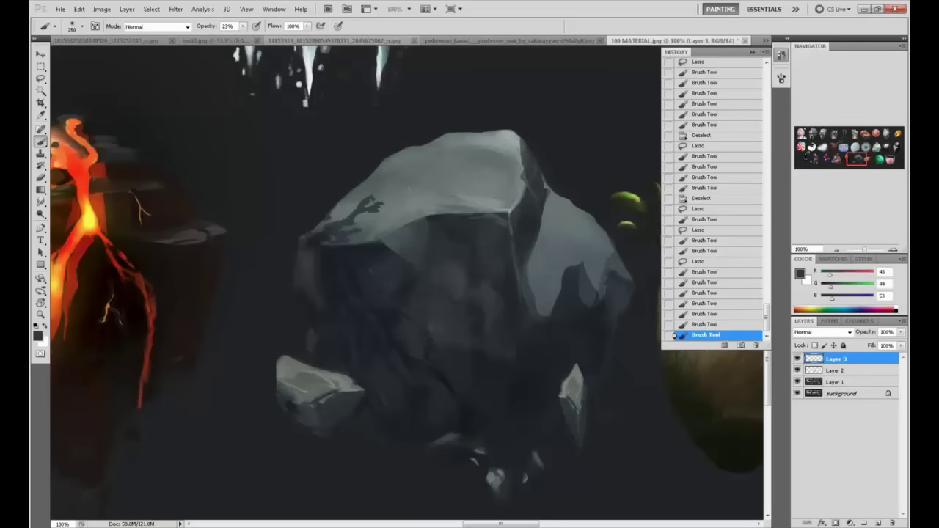
click(751, 53)
Step: Try a Magic Wand selection beside the stone on Layer 3 and clear it
key(ctrl+minus)
key(ctrl+minus)
key(ctrl+minus)
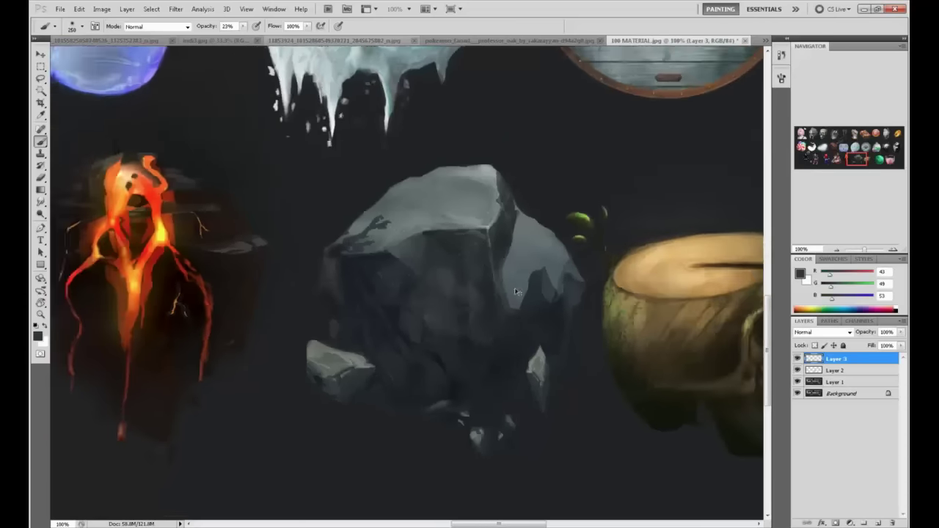
key(ctrl+plus)
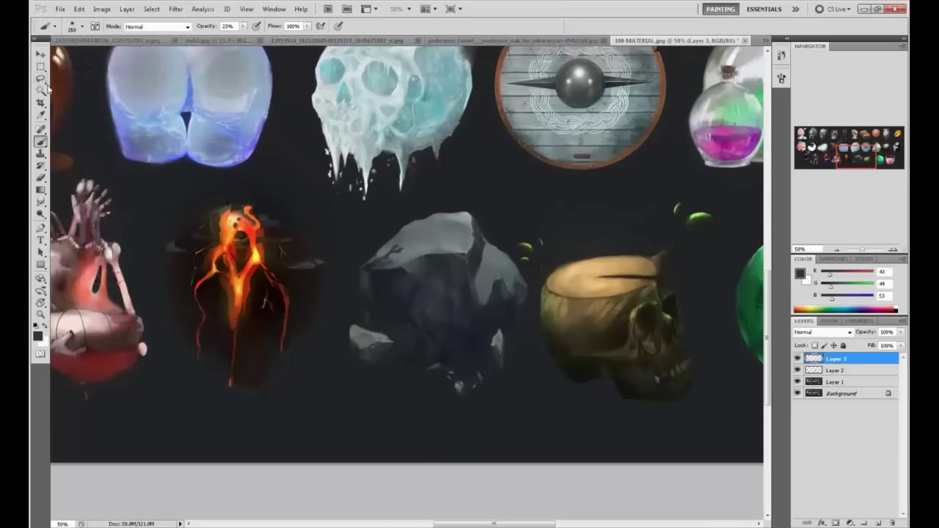
drag(42, 94, 77, 108)
click(513, 246)
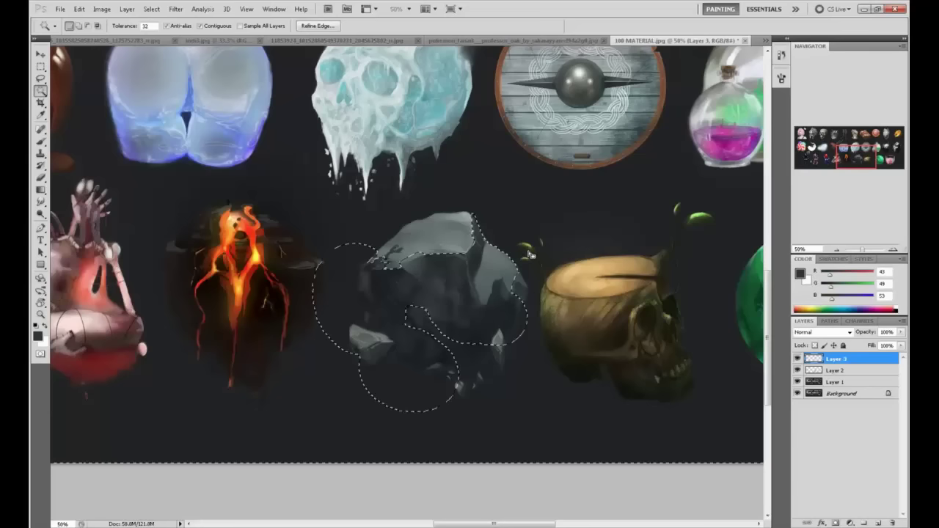
key(ctrl+d)
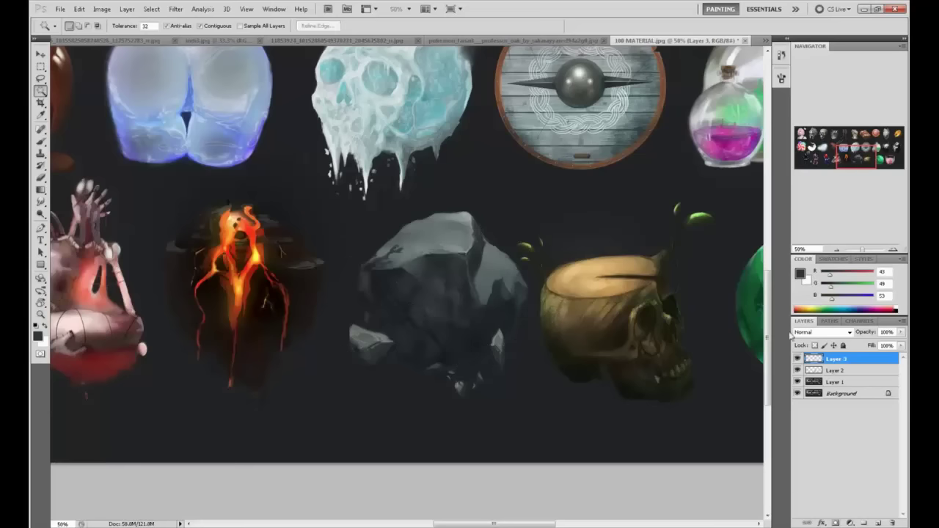
Step: Merge Layer 3 and Layer 2 down into Layer 1
right_click(840, 372)
click(843, 344)
right_click(837, 363)
click(842, 337)
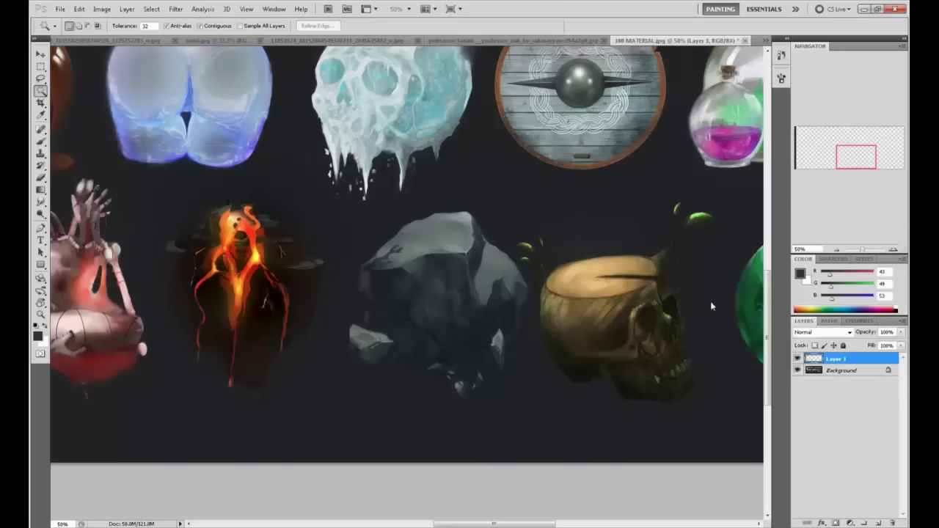
Step: Select the dark area around the stone with the Magic Wand, setting its tolerance to 10
click(480, 254)
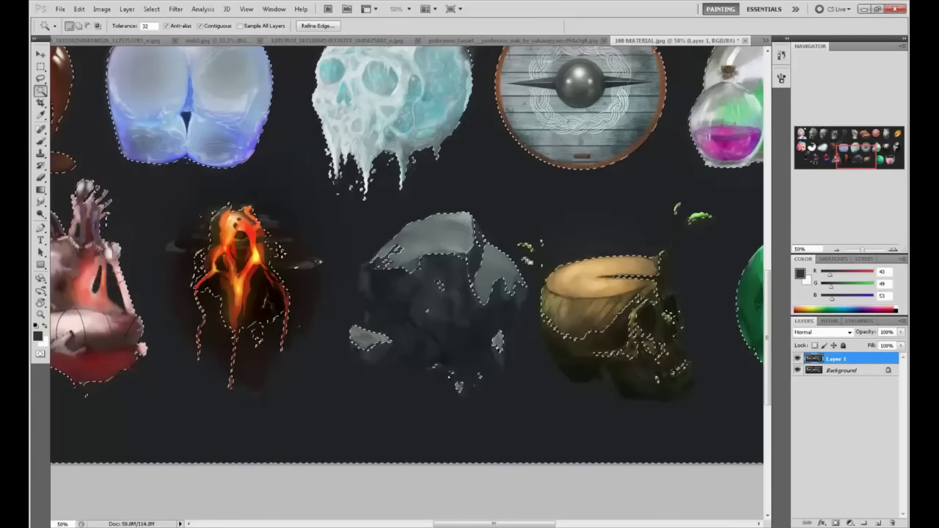
key(ctrl+d)
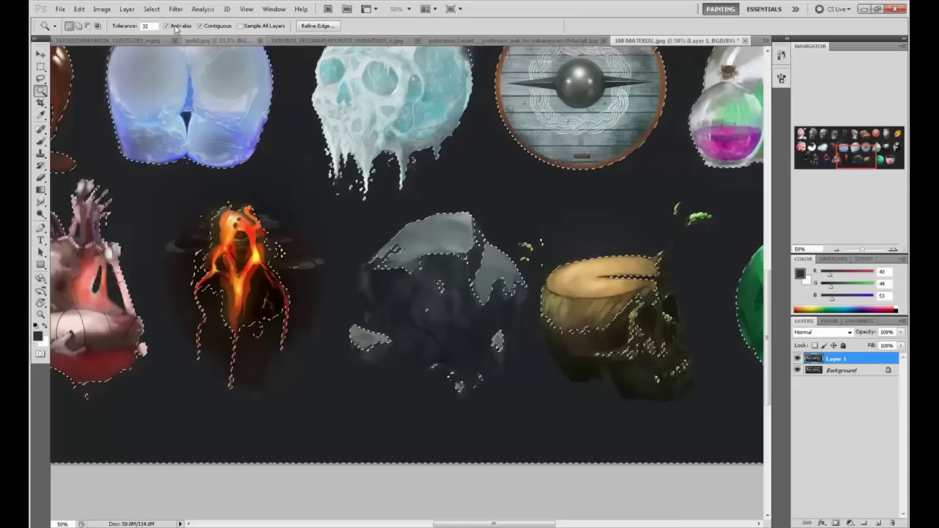
double_click(147, 26)
text(10)
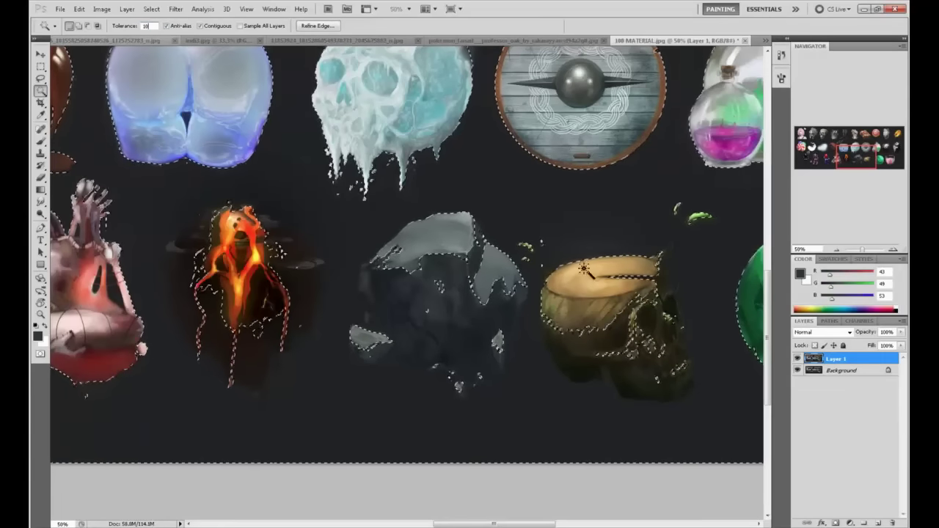
click(565, 487)
click(554, 384)
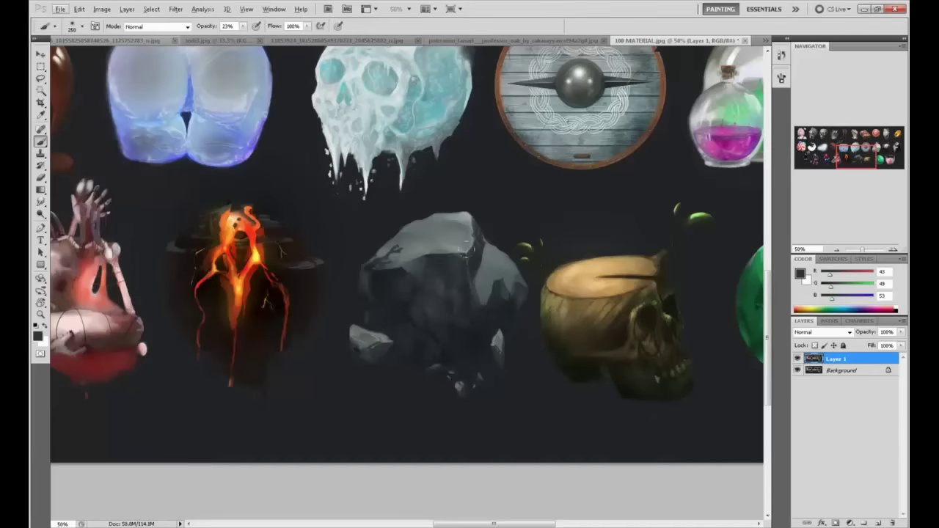
Step: Invert the selection, sample the dark background tone and darken the stone's right side with the brush enlarged to size 600
key(m)
right_click(496, 288)
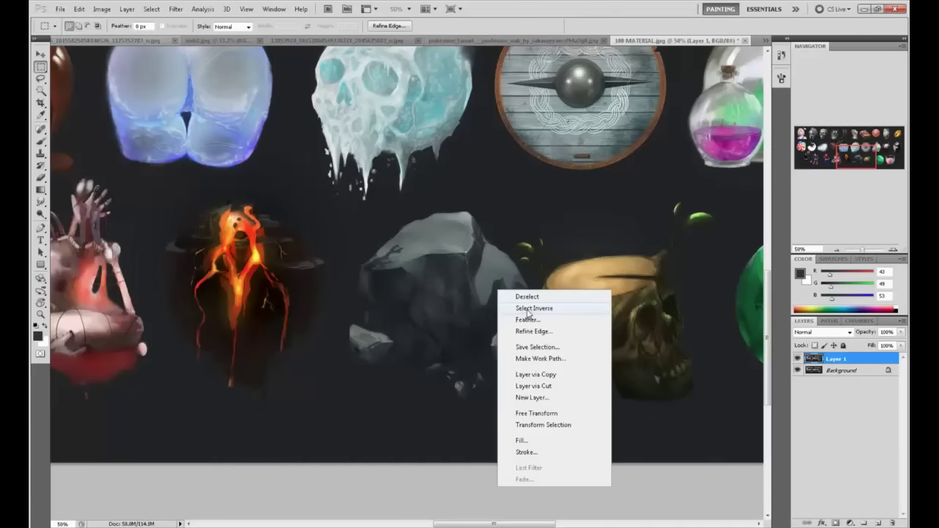
click(527, 314)
key(b)
alt+click(511, 245)
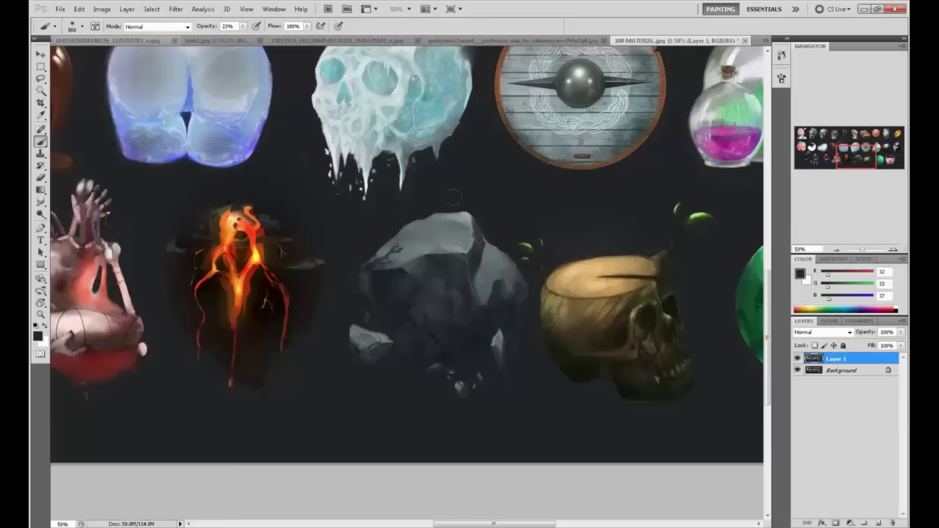
drag(497, 254, 536, 304)
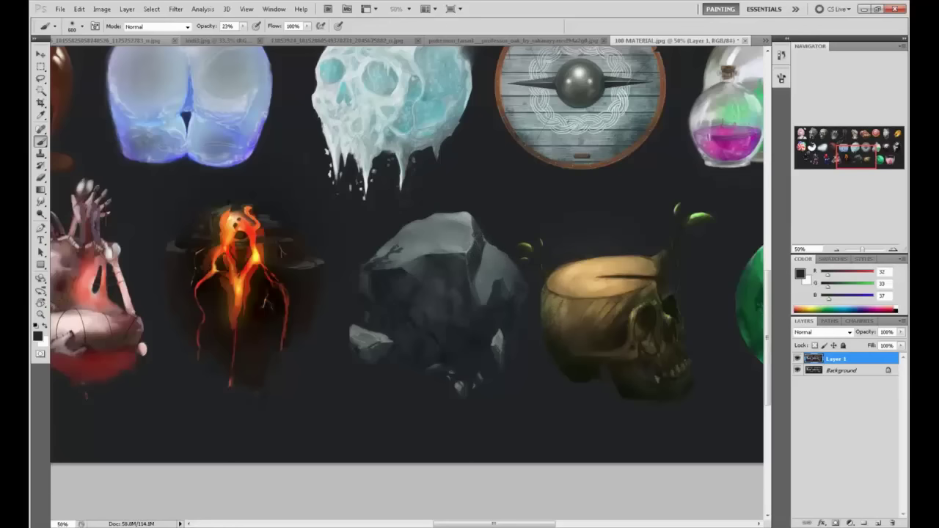
drag(460, 232, 462, 219)
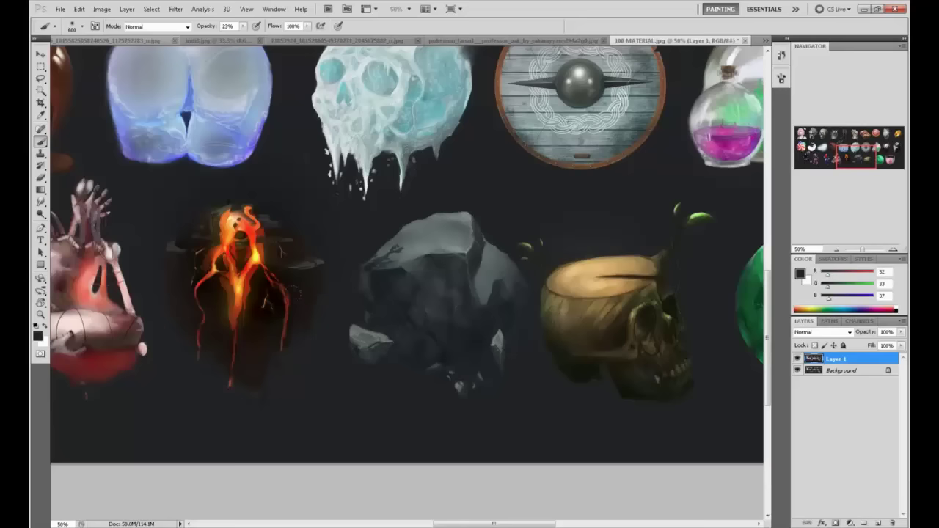
Step: Reduce the brush to size 30 and stroke the background tone over the small rock at the stone's lower left
key(bracketleft)
key(bracketleft)
key(bracketleft)
key(bracketleft)
key(bracketleft)
key(bracketleft)
key(bracketleft)
key(bracketleft)
key(bracketleft)
key(bracketleft)
key(bracketleft)
key(bracketleft)
key(bracketleft)
key(bracketleft)
mouse_move(356, 352)
mouse_down()
mouse_move(364, 356)
mouse_move(354, 344)
mouse_move(375, 360)
mouse_up()
Step: Invert the selection again and brush light greys sampled from the stone onto its top face
key(m)
right_click(447, 307)
click(476, 313)
key(b)
alt+click(363, 325)
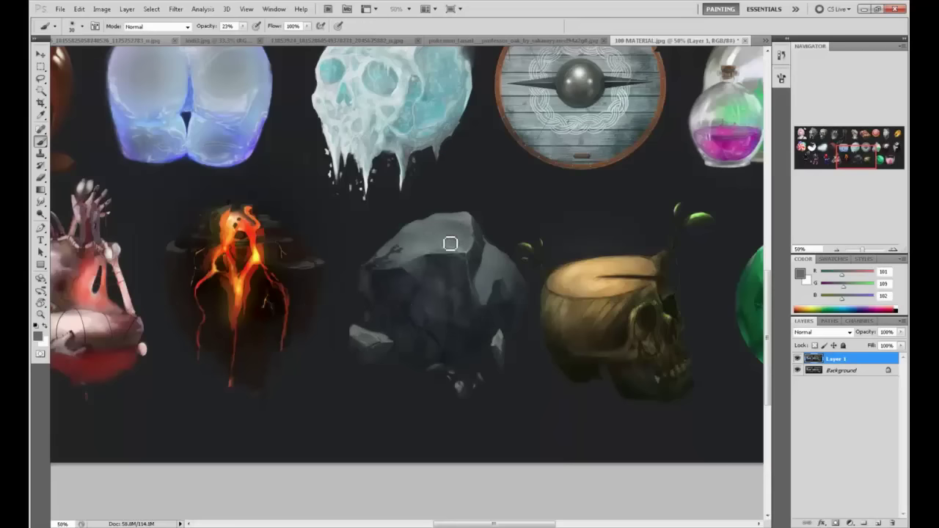
alt+click(457, 240)
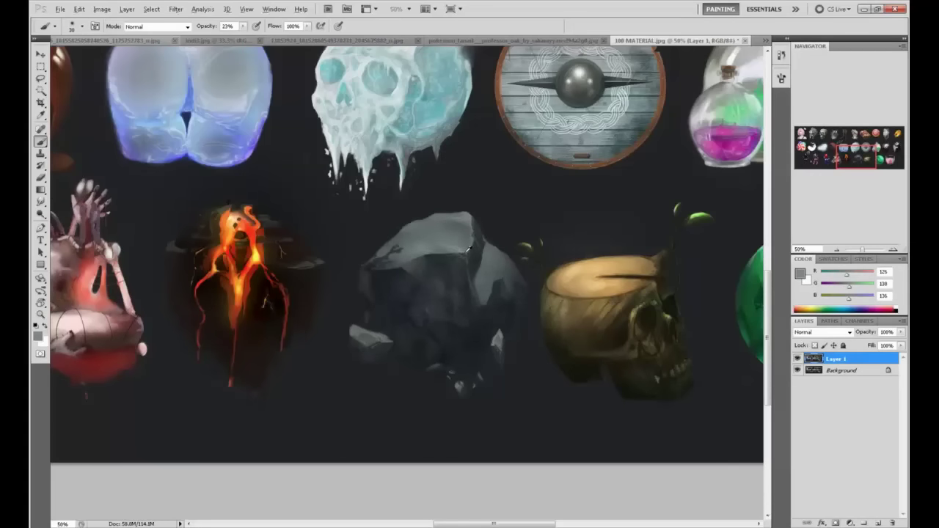
alt+click(466, 249)
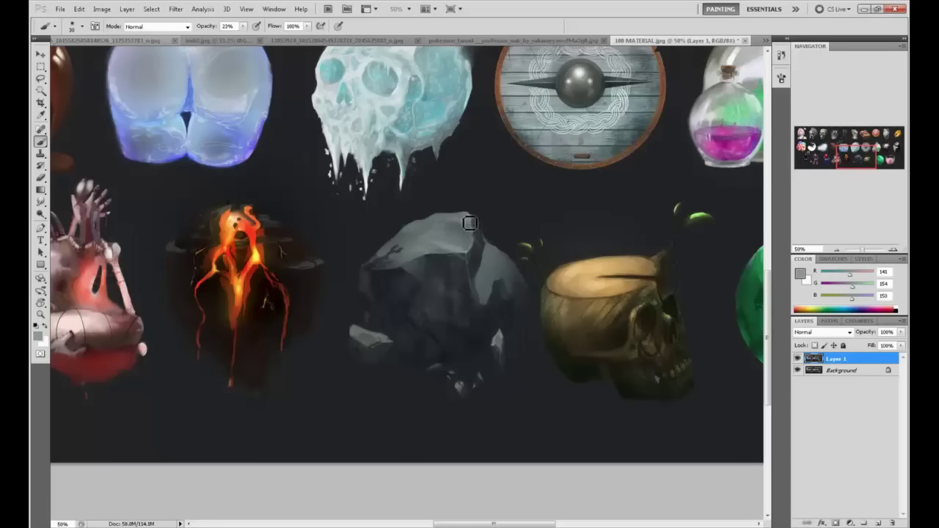
mouse_move(444, 229)
mouse_down()
mouse_move(461, 223)
mouse_move(446, 233)
mouse_up()
Step: Sample a dark grey from the stone, enlarge the brush to size 200 and shade around the ridge below the top face
alt+click(494, 309)
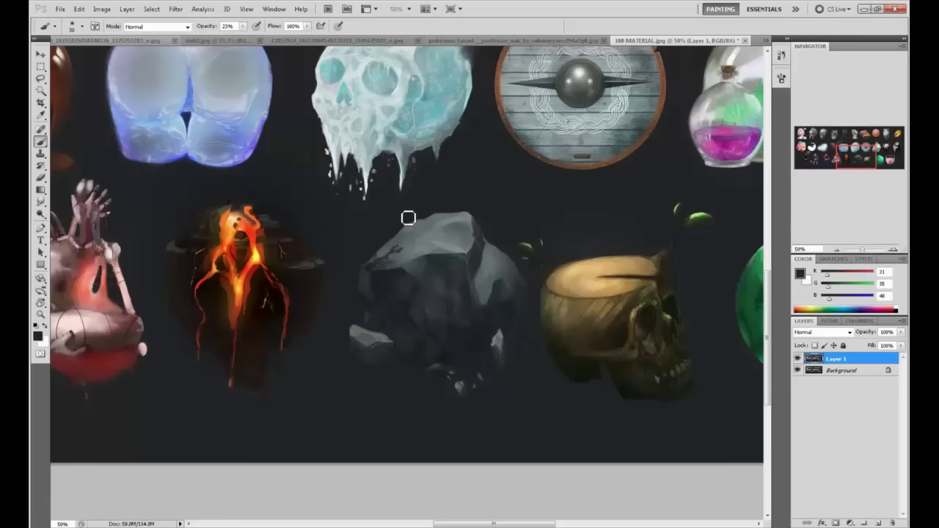
key(period)
drag(468, 282, 474, 259)
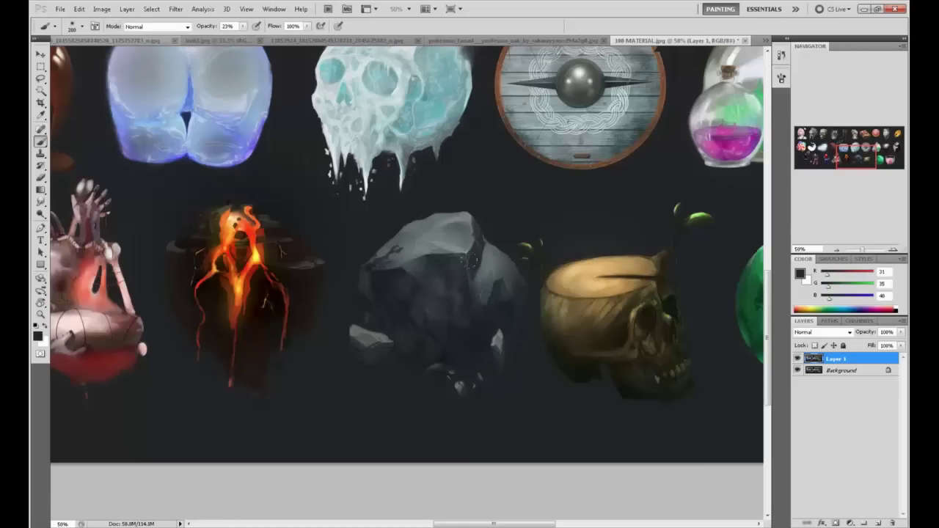
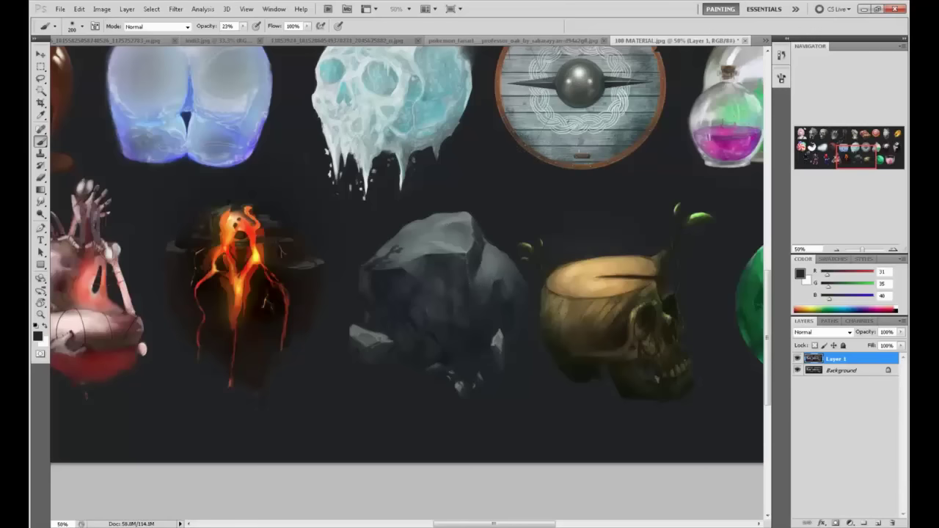
Step: Outline three angular facets on the green crystal sphere as one combined selection with the Polygonal Lasso
mouse_move(599, 344)
mouse_down()
mouse_move(403, 357)
mouse_move(394, 308)
mouse_move(360, 329)
mouse_move(278, 351)
mouse_up()
key(l)
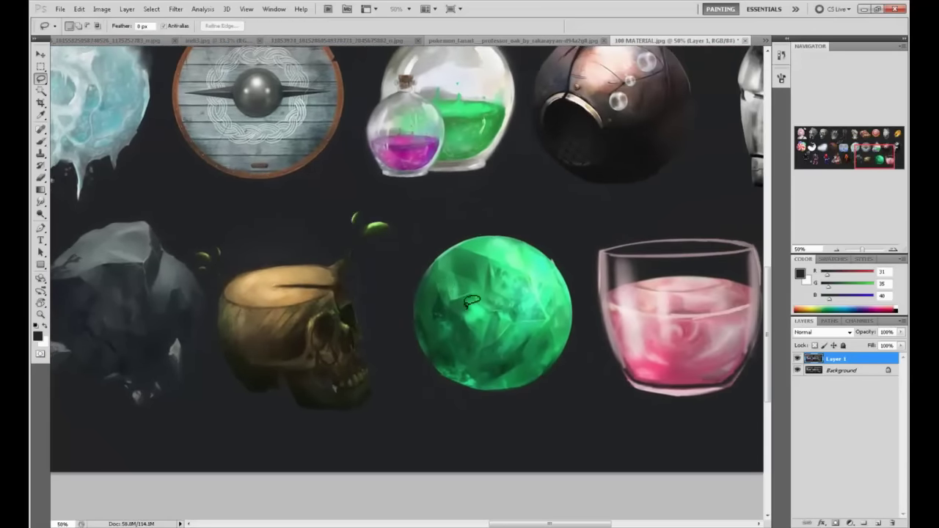
click(63, 89)
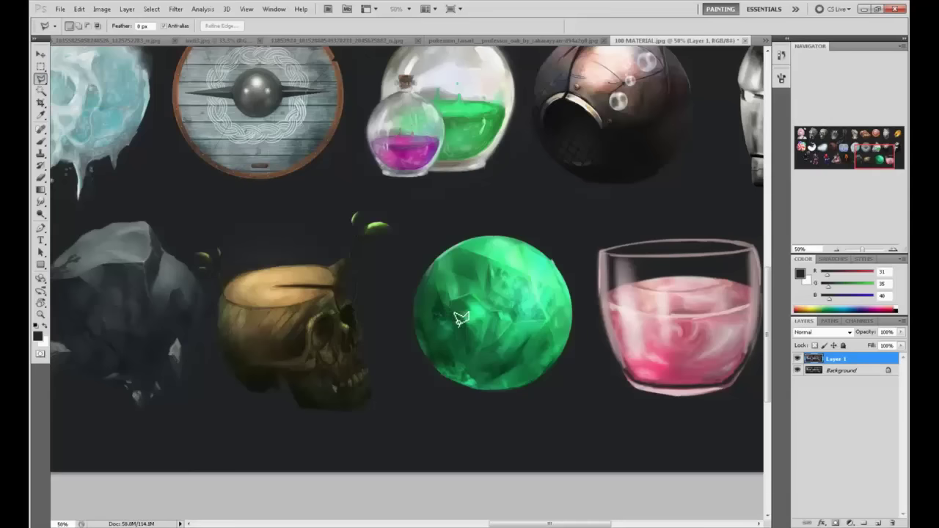
click(441, 279)
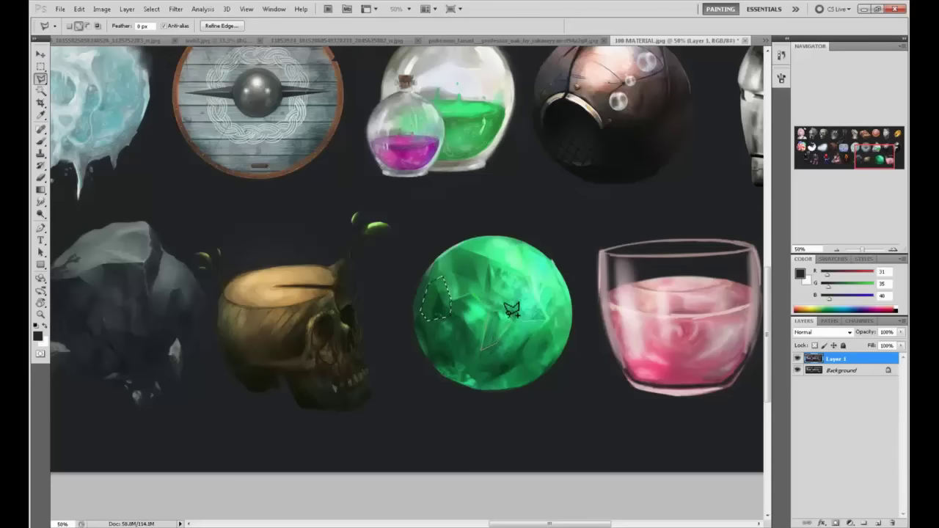
click(511, 364)
click(495, 353)
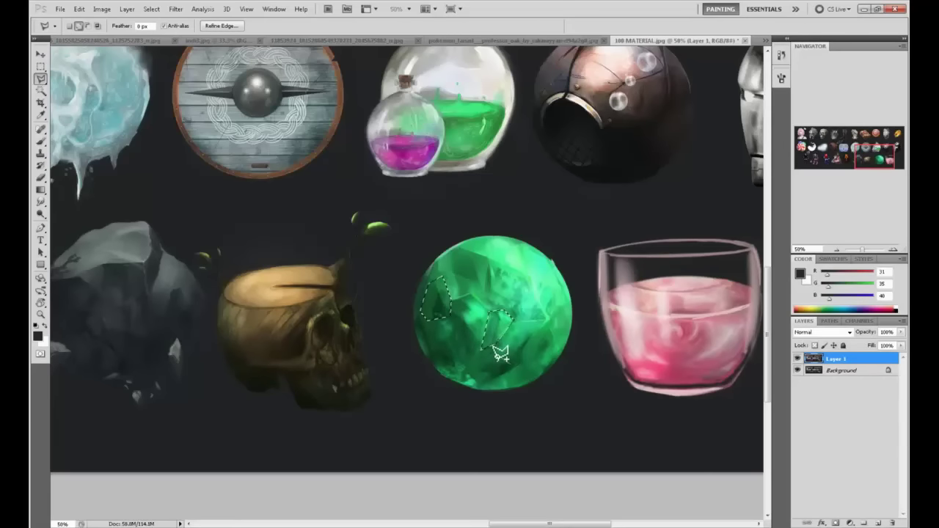
click(473, 366)
click(484, 385)
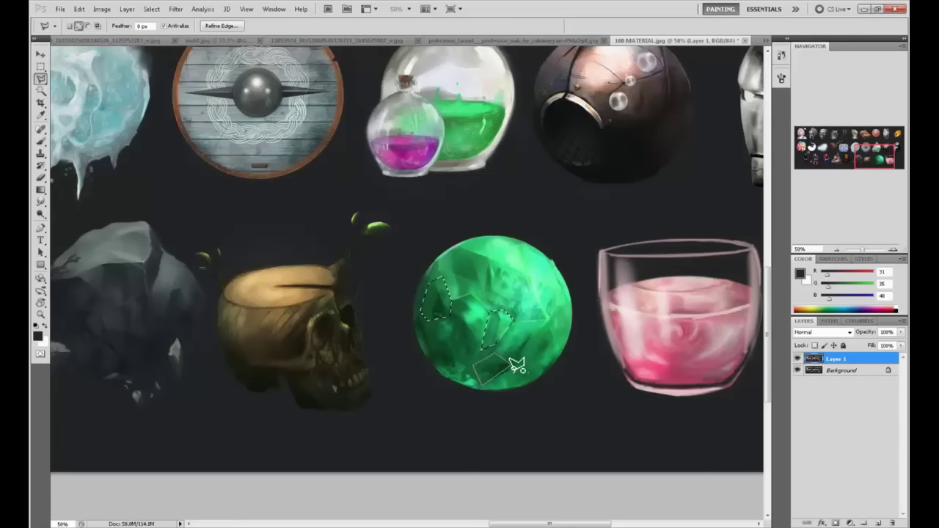
click(511, 368)
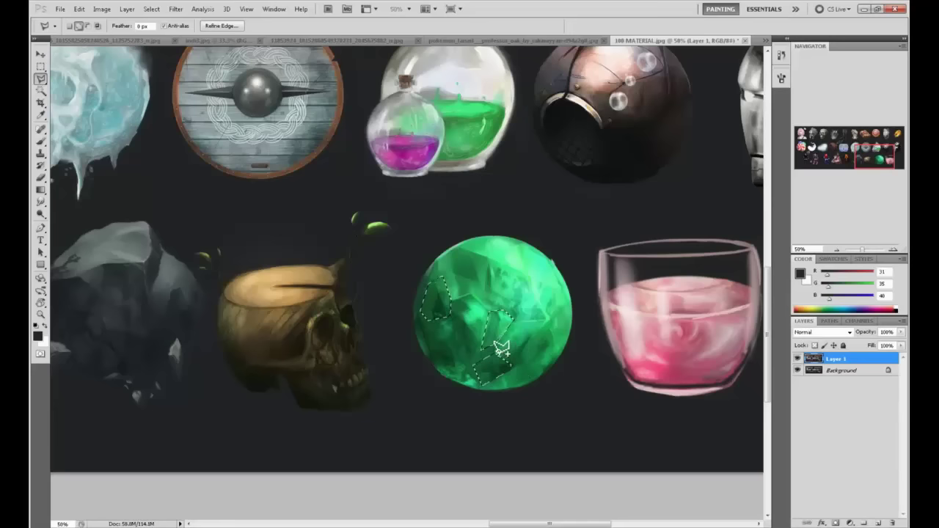
Step: Sample a light green from the sphere, enlarge the brush to size 500, brush over the selected facets and hide the outline
key(b)
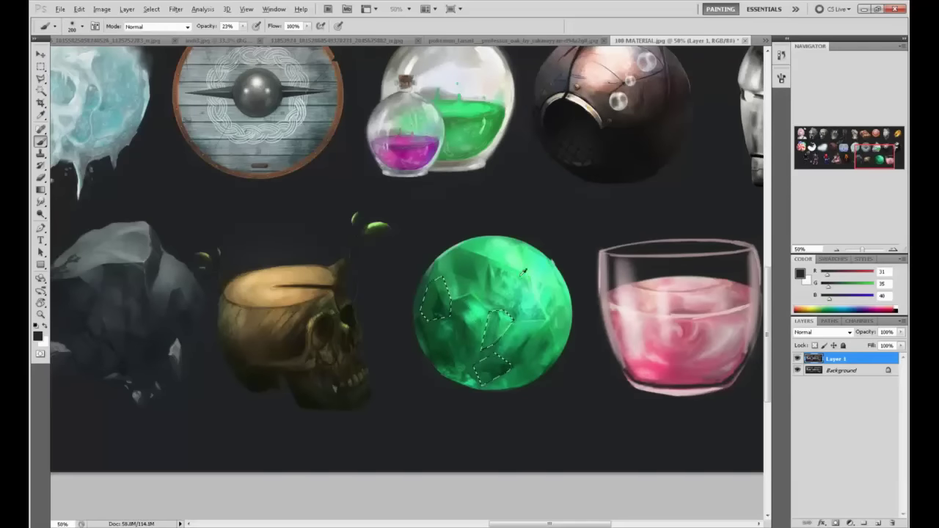
alt+click(462, 297)
key(bracketright)
key(bracketright)
key(bracketright)
drag(436, 288, 439, 308)
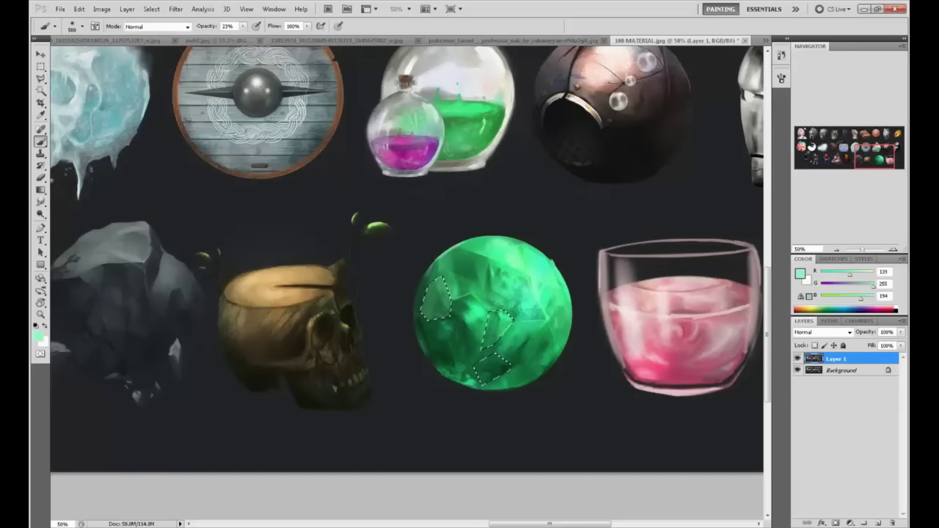
key(ctrl+h)
drag(486, 378, 498, 324)
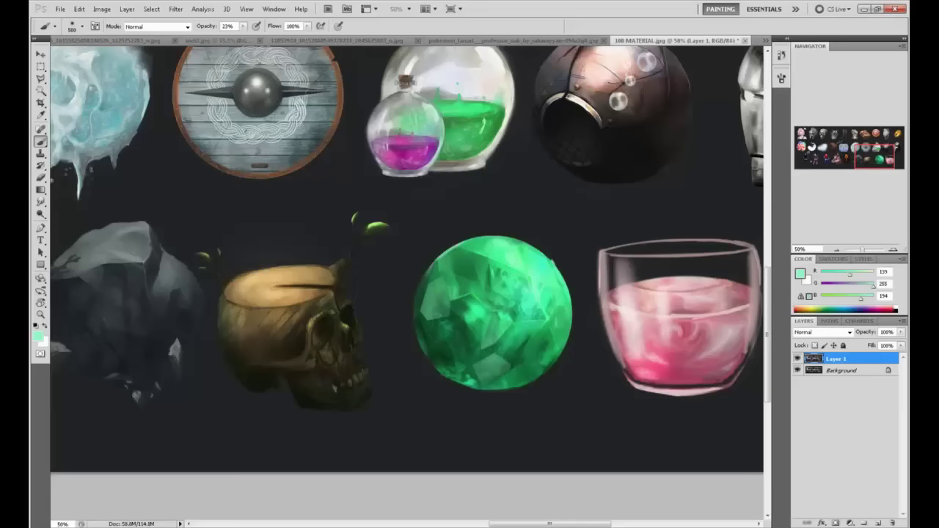
Step: Deselect, outline another small facet near the sphere's lower-left edge with the Polygonal Lasso and brush it with green sampled from the sphere
key(l)
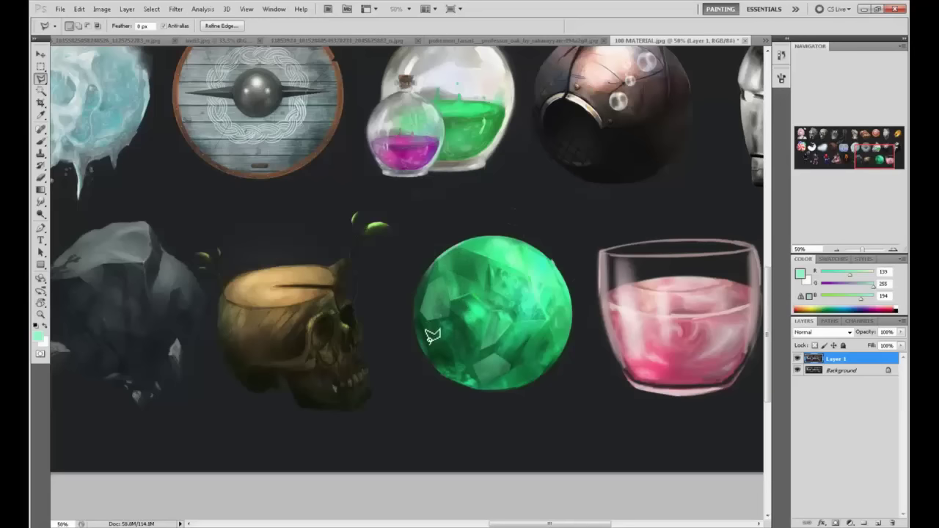
key(ctrl+d)
mouse_move(425, 328)
mouse_down()
mouse_move(435, 343)
mouse_move(459, 351)
mouse_move(457, 320)
mouse_move(430, 317)
mouse_move(427, 326)
mouse_up()
key(b)
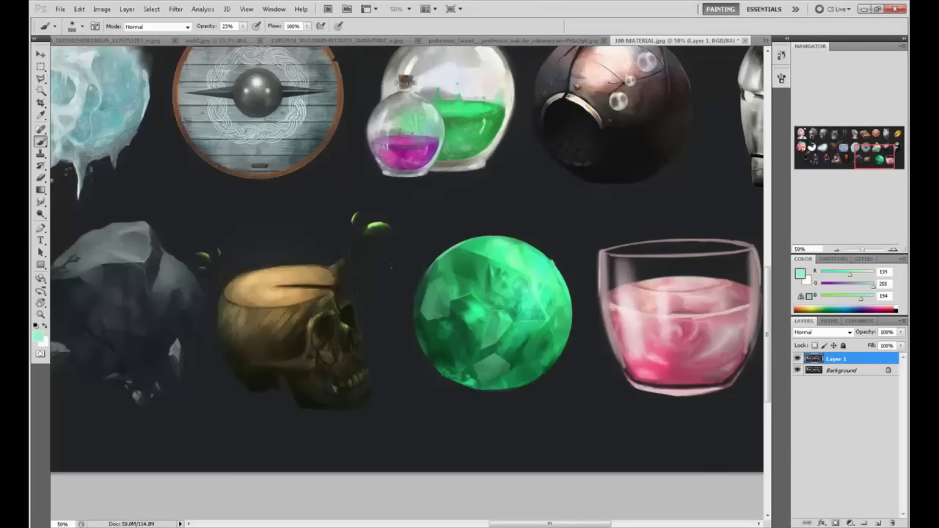
alt+click(433, 302)
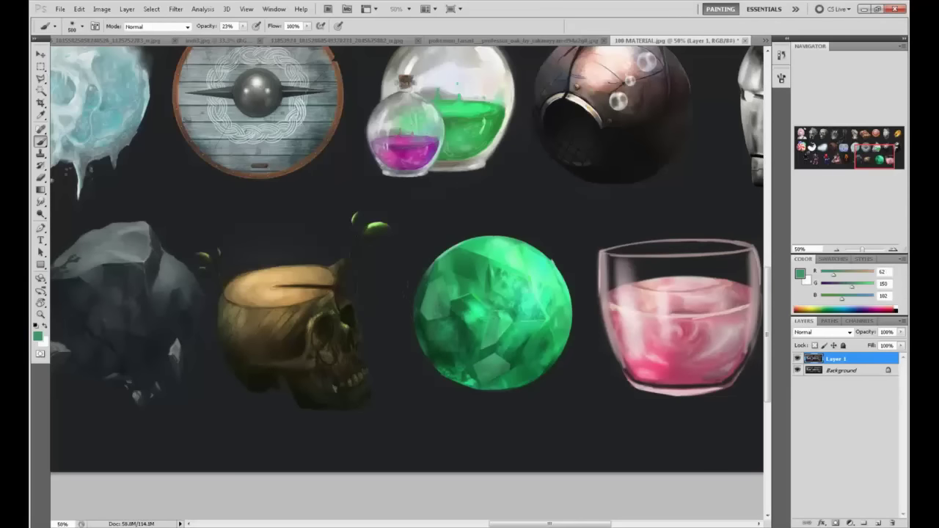
Step: Outline a four-sided facet in the sphere's upper middle with the Polygonal Lasso and brush it with a light green sampled nearby
key(l)
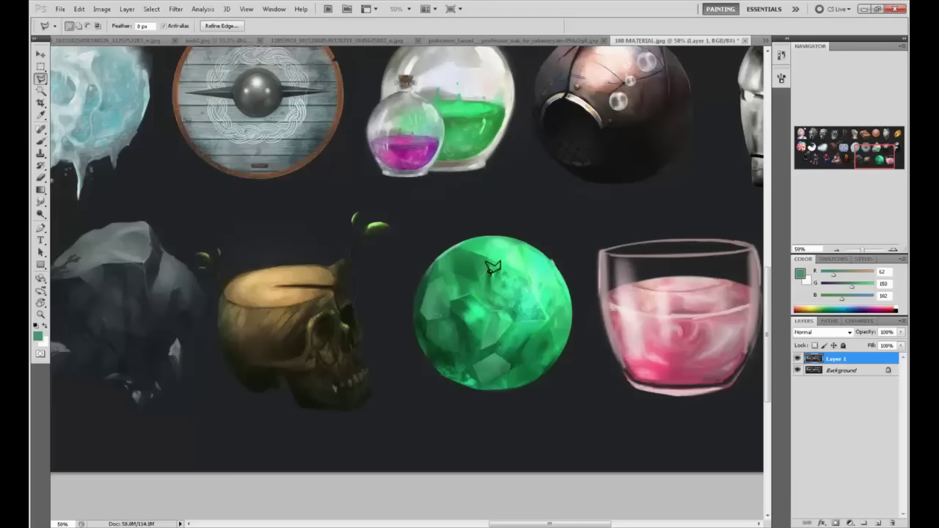
click(492, 296)
click(491, 270)
click(516, 277)
click(513, 303)
drag(500, 291, 492, 271)
key(b)
alt+click(525, 277)
click(515, 281)
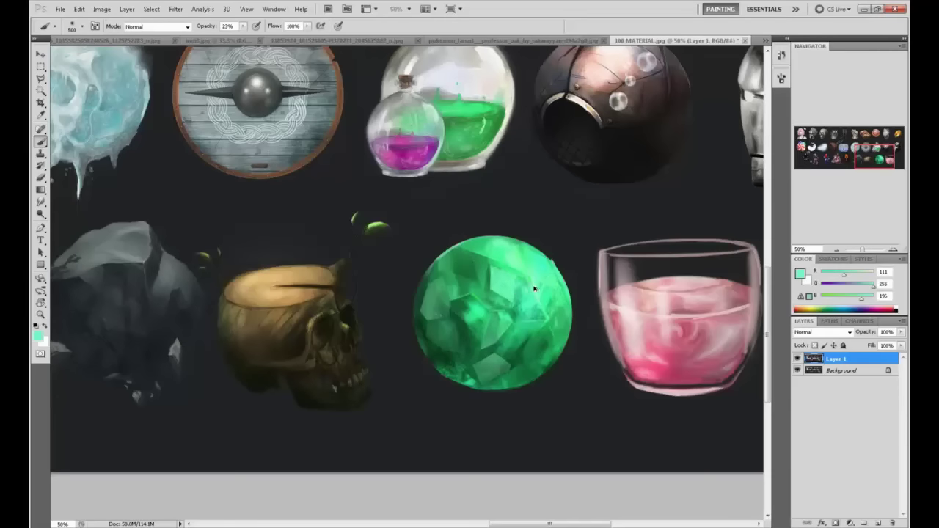
Step: Set the foreground colour to a pale yellow (RGB 236, 252, 206) and brush it over the four-sided facet
click(799, 275)
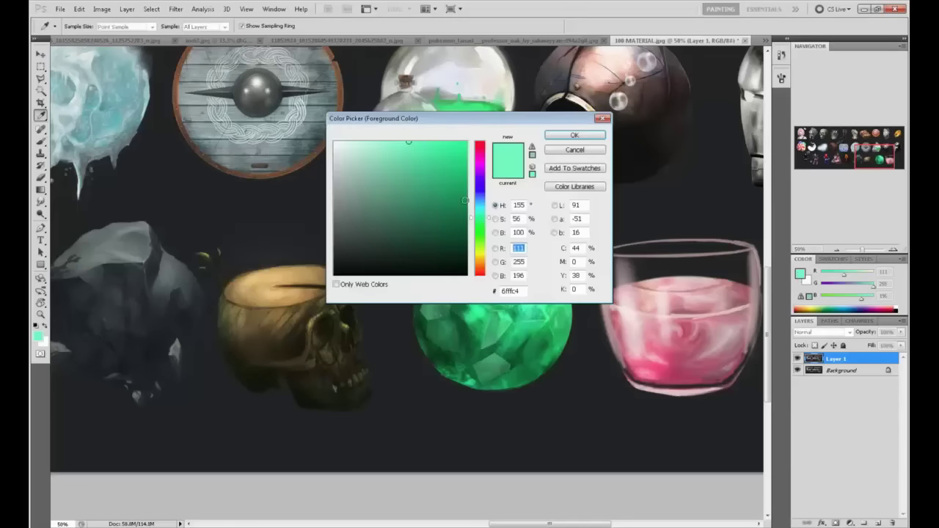
drag(479, 233, 480, 251)
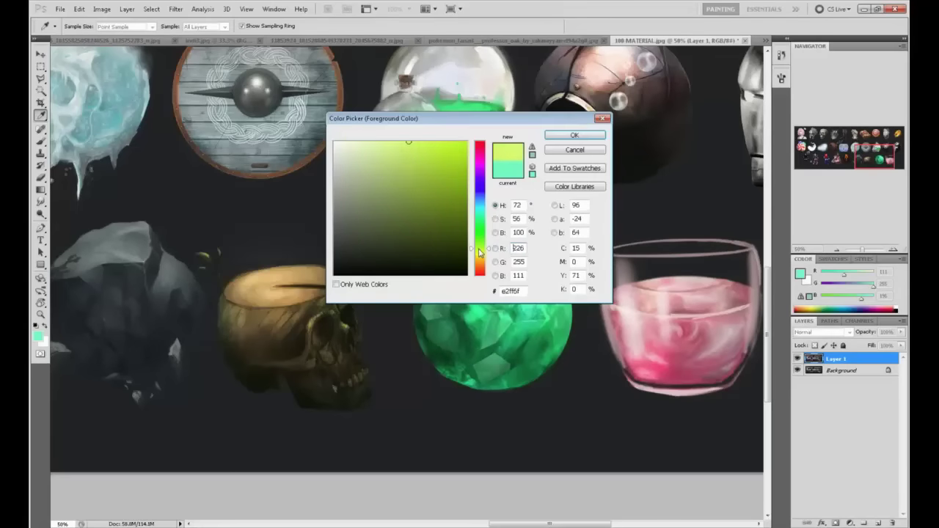
drag(446, 210, 358, 143)
click(575, 135)
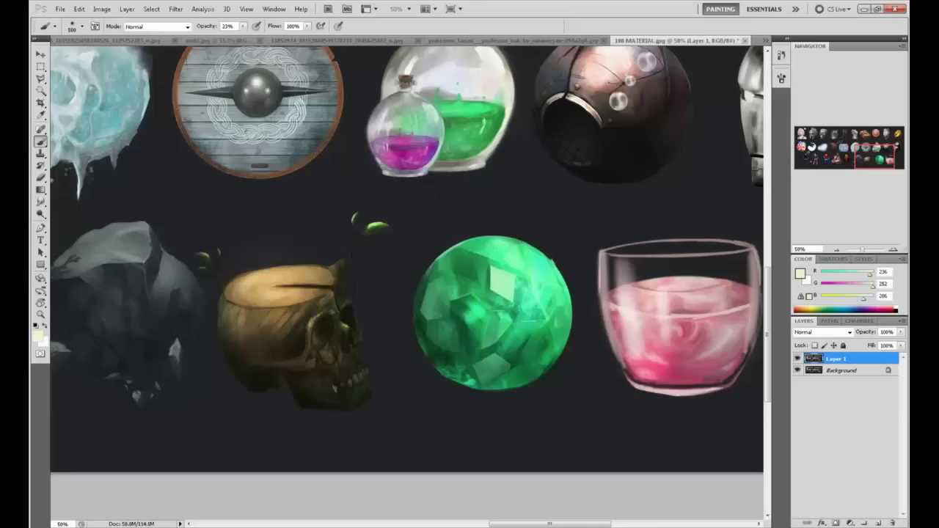
Step: Add a new layer in Color blend mode, tint the bright facet with greens sampled from the sphere and merge the layer down
alt+click(502, 252)
click(878, 523)
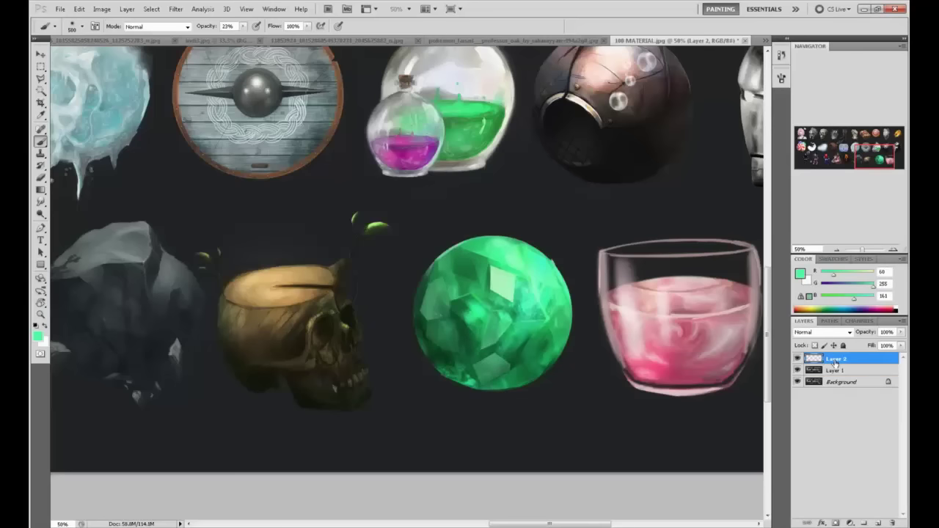
click(823, 333)
click(805, 304)
click(455, 232)
alt+click(488, 268)
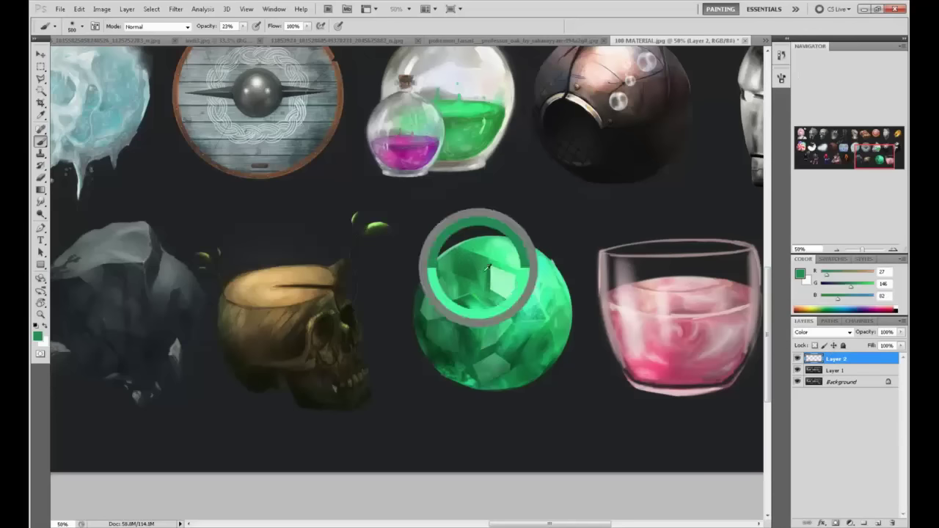
right_click(864, 360)
click(849, 328)
Step: Outline the facet adjoining the bright one on its left and brush it with a pale green sampled from the bright facet
key(l)
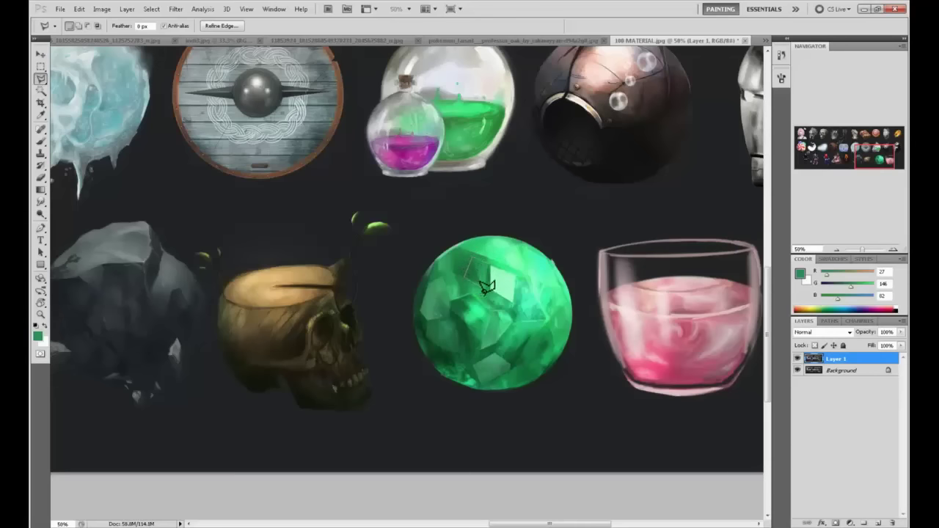
click(489, 290)
double_click(491, 267)
key(b)
alt+click(493, 283)
click(478, 275)
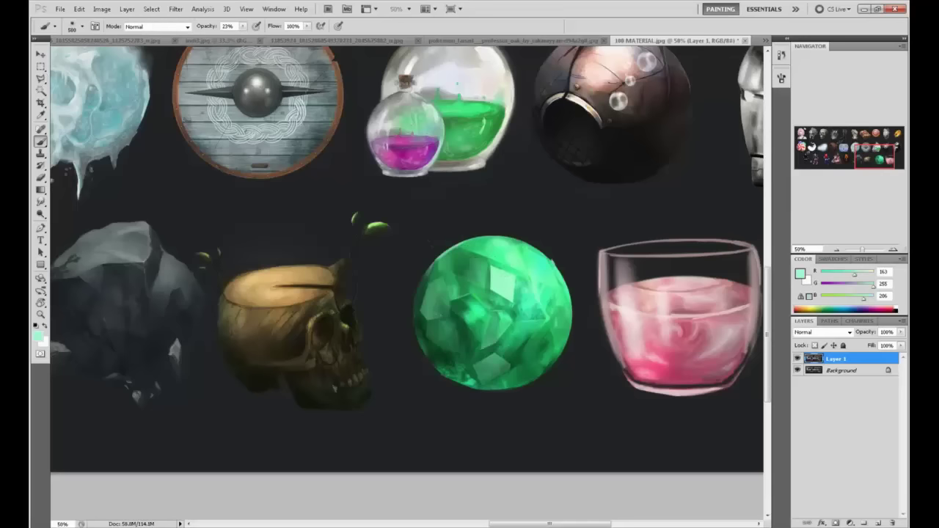
click(478, 274)
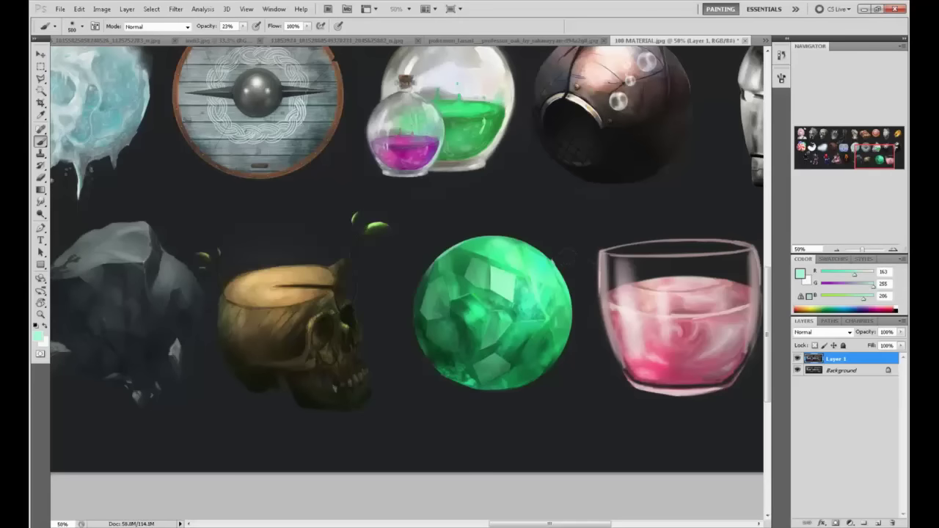
Step: Outline a six-sided facet on the sphere's upper left, sample pale green from the bright facet, brush it in and hide the outline
key(l)
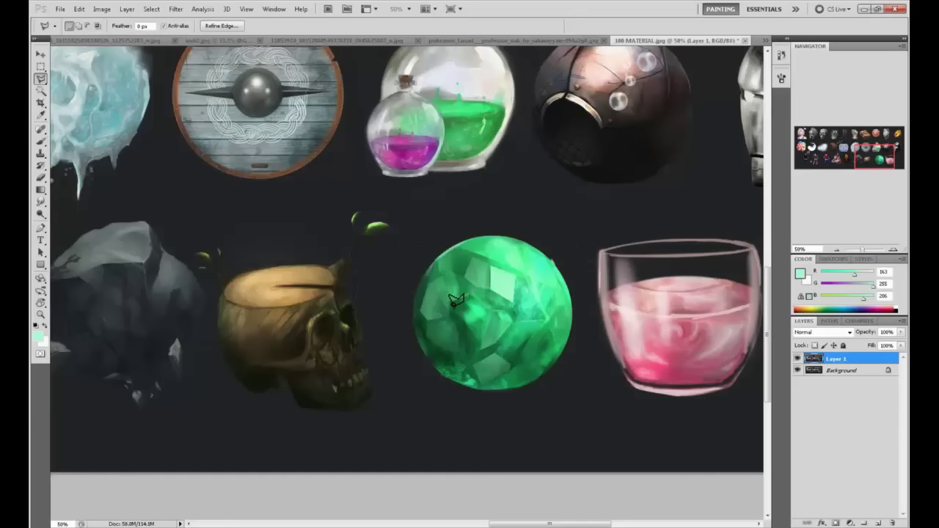
click(446, 271)
click(463, 270)
click(474, 285)
click(471, 296)
click(457, 301)
double_click(447, 288)
key(b)
alt+click(491, 287)
key(ctrl+h)
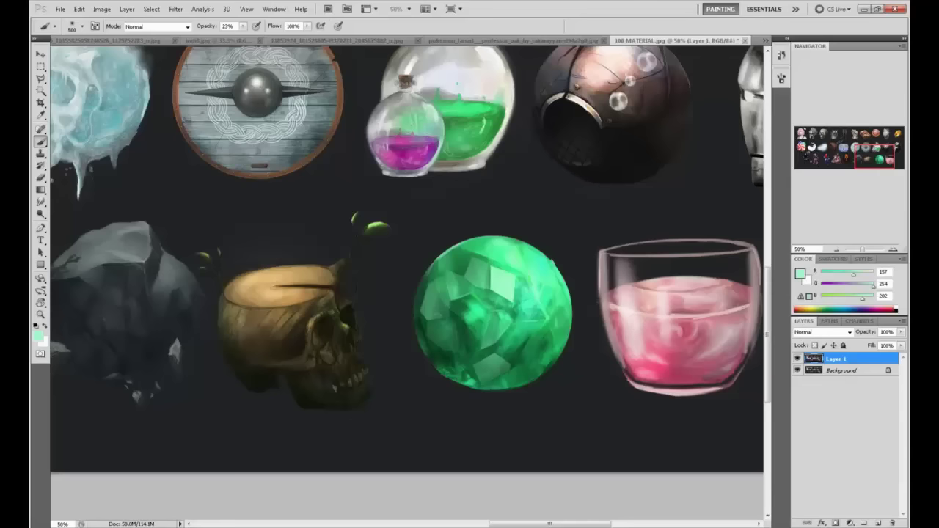
Step: Outline a facet near the sphere's lower-right edge with the Polygonal Lasso and brush it with light green
key(l)
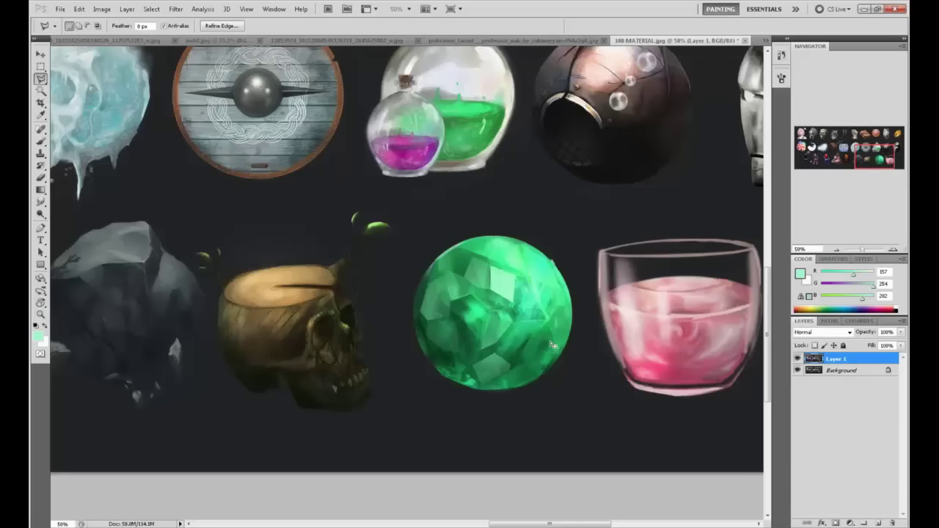
key(b)
drag(537, 364, 551, 348)
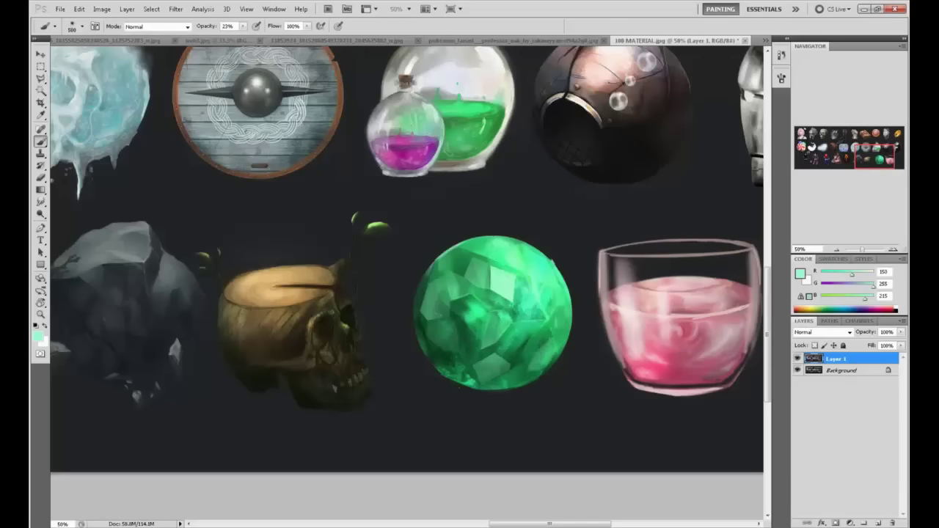
scroll(530, 309, down, 2)
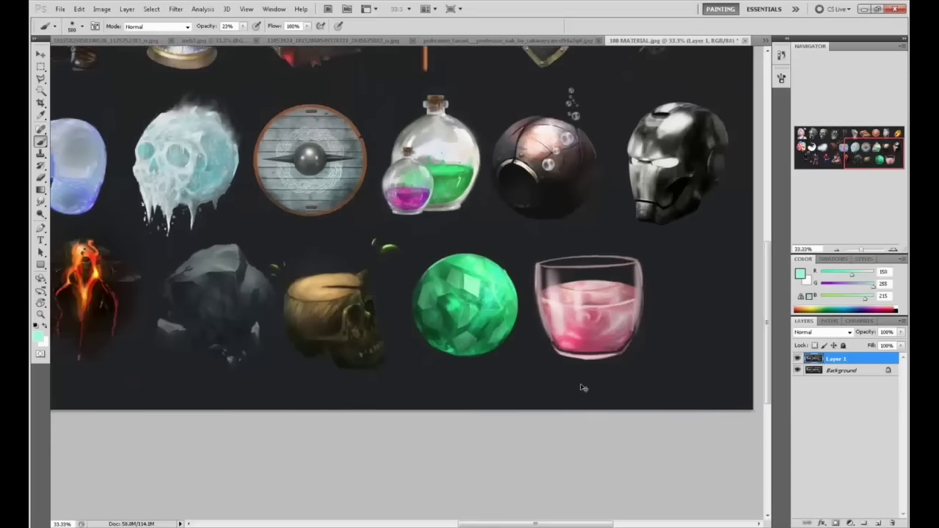
scroll(530, 309, up, 1)
key(m)
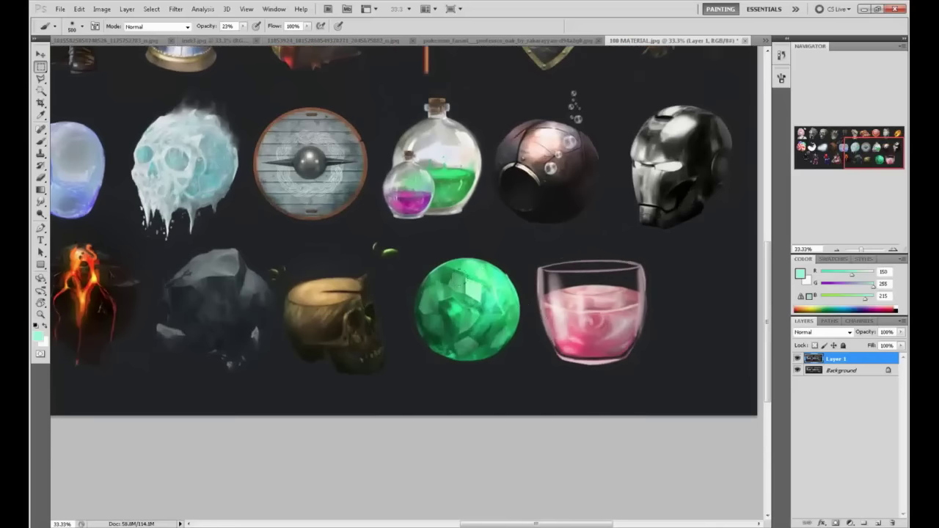
right_click(479, 299)
key(Escape)
click(41, 202)
click(80, 213)
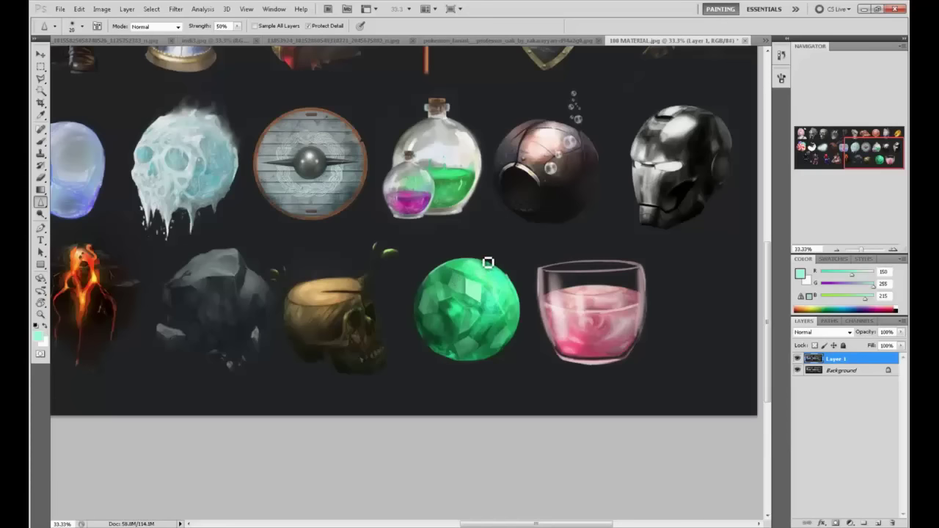
Step: Switch to the freehand Lasso and draw a selection around the green crystal sphere
key(l)
click(40, 79)
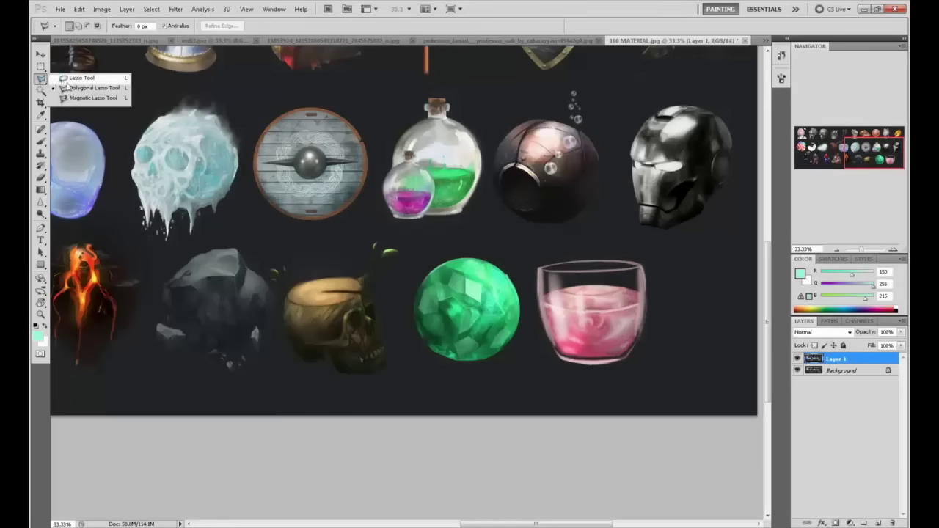
click(73, 78)
mouse_move(472, 239)
mouse_down()
mouse_move(396, 302)
mouse_move(445, 381)
mouse_move(523, 348)
mouse_move(528, 284)
mouse_move(473, 239)
mouse_up()
key(ctrl+d)
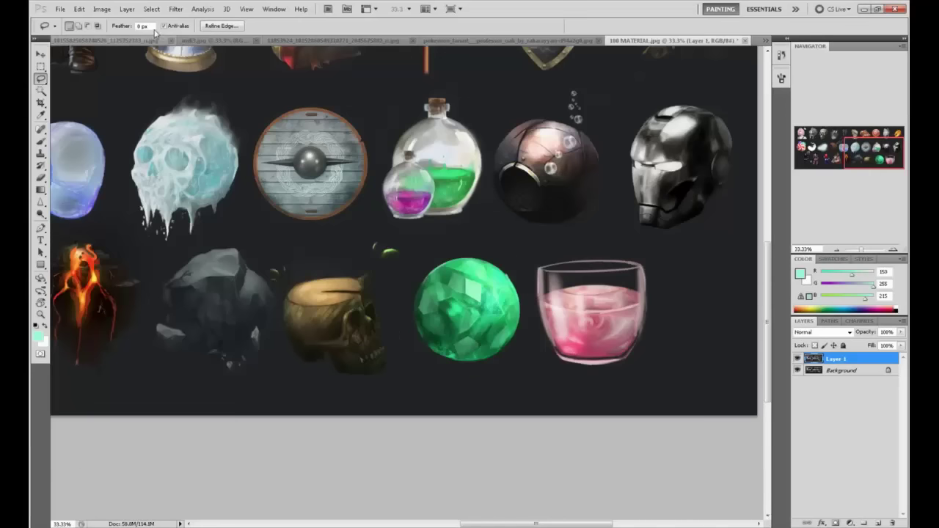
Step: Apply the Unsharp Mask filter to the green sphere with an increased amount
click(192, 8)
mouse_move(176, 9)
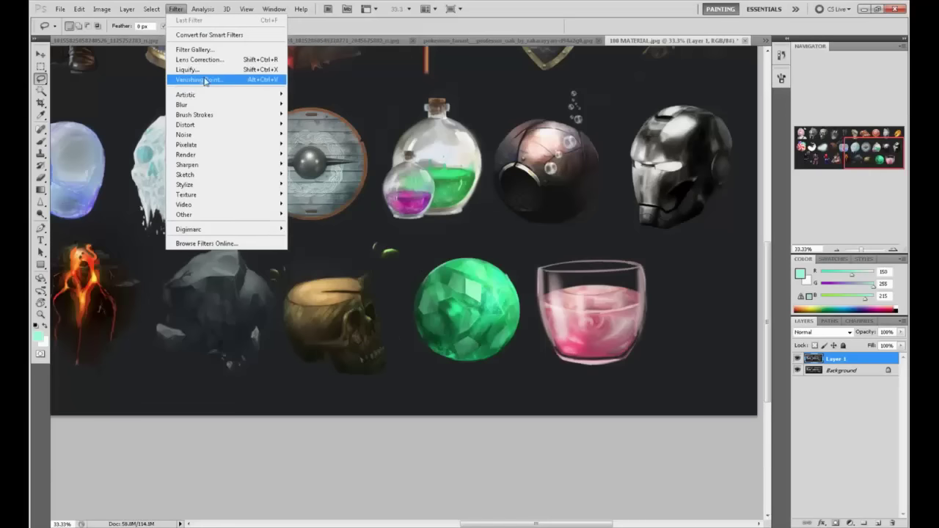
mouse_move(199, 170)
click(135, 204)
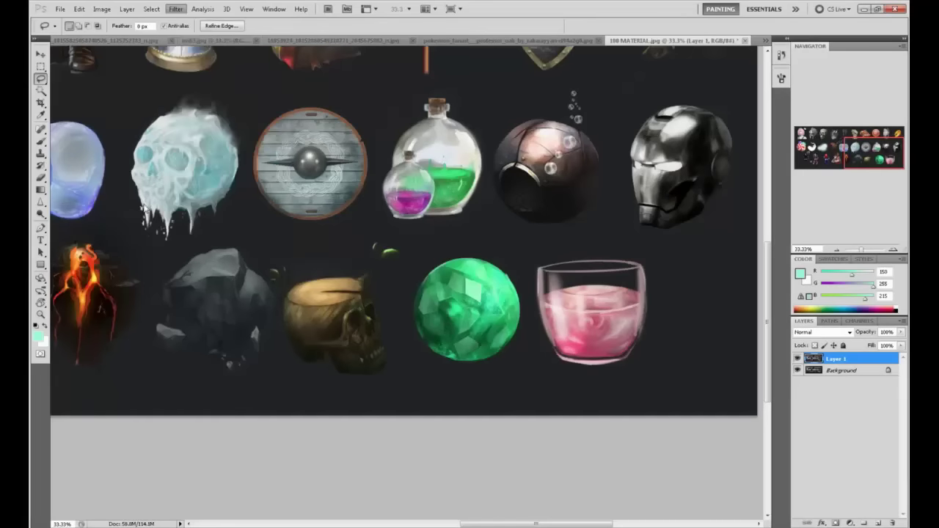
drag(441, 109, 646, 79)
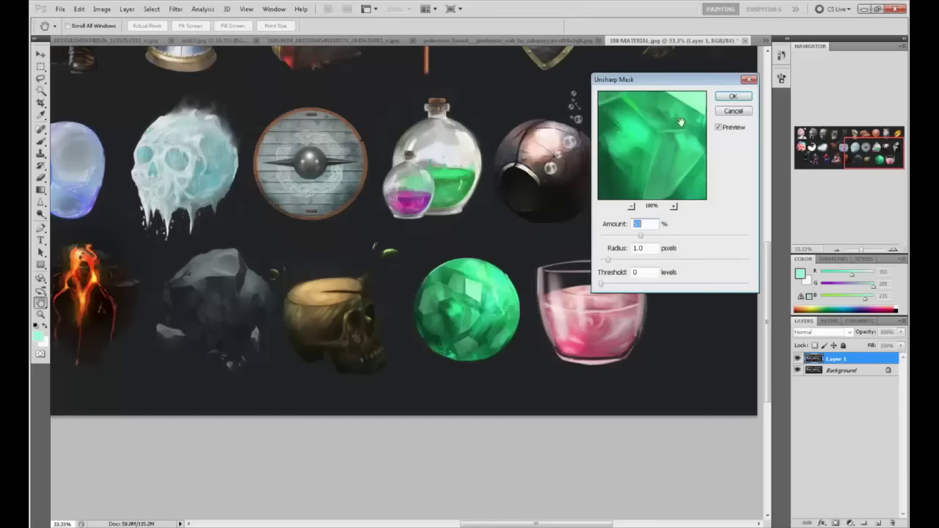
drag(651, 238, 664, 238)
click(733, 96)
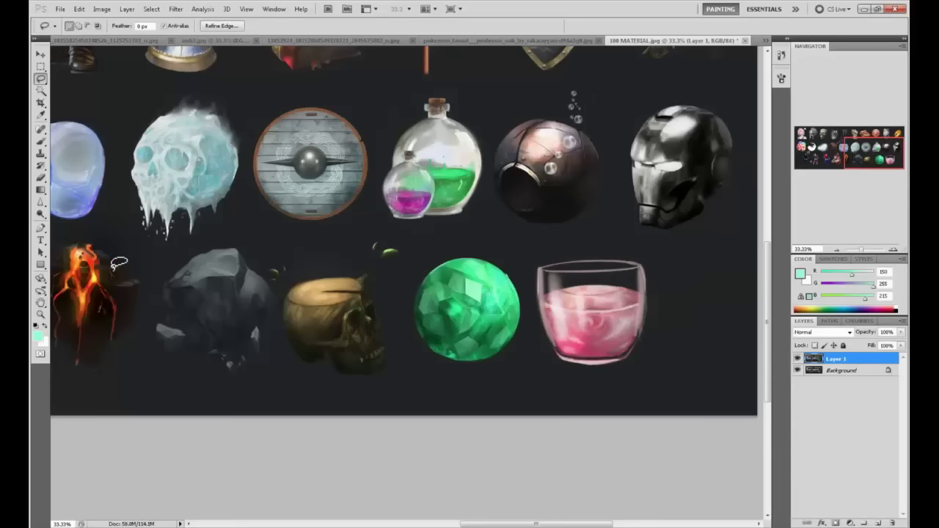
Step: Choose the Sharpen tool for the green sphere and enlarge its brush to size 125
click(40, 201)
click(74, 210)
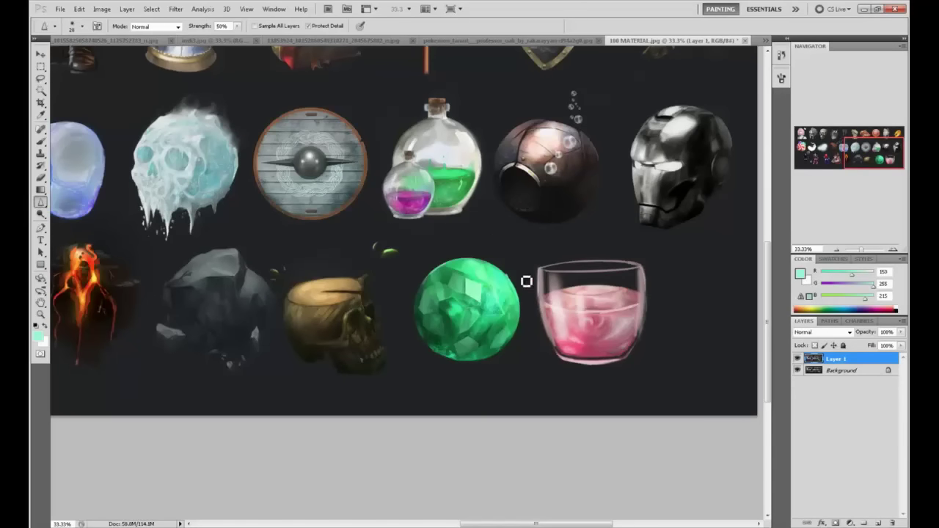
right_click(480, 259)
click(503, 267)
key(b)
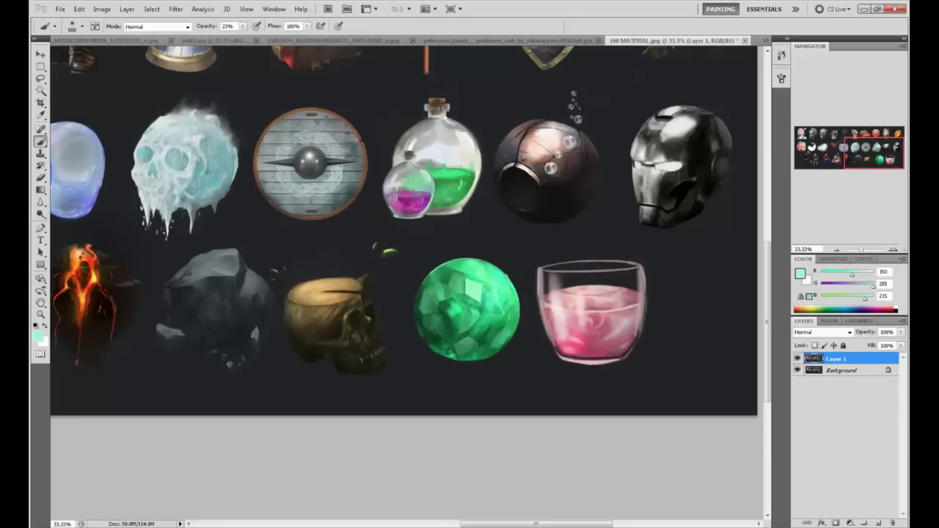
click(39, 202)
click(74, 209)
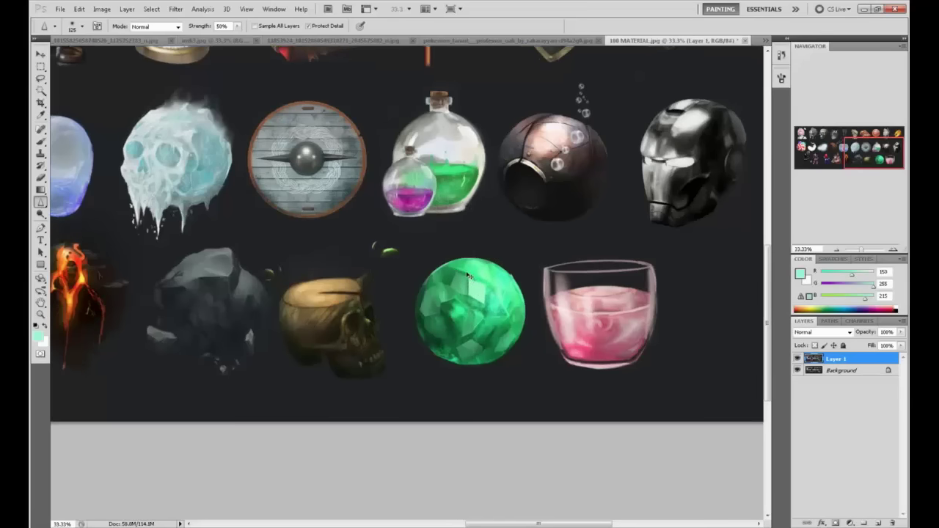
key(ctrl+plus)
drag(236, 219, 181, 210)
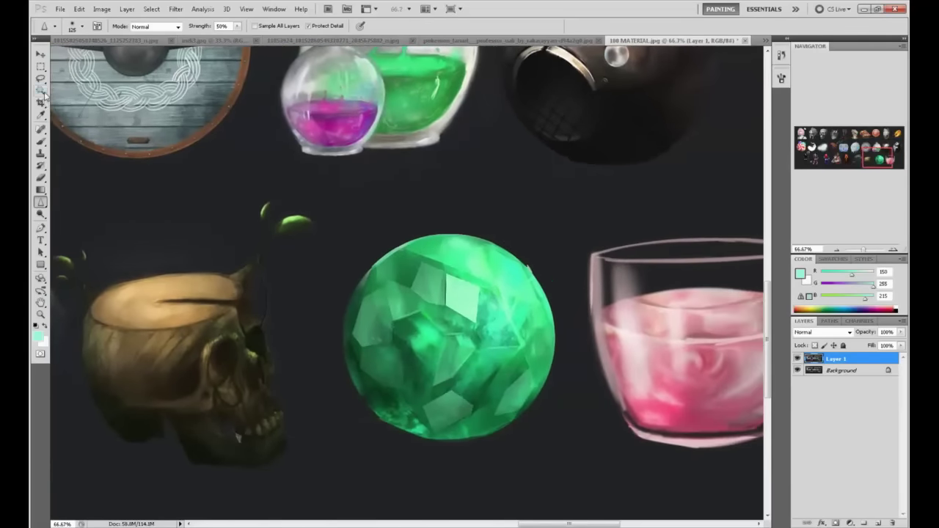
Step: Select the brightest facet with the Magic Wand at tolerance 10 and lighten its highlights using the Dodge tool at 60% exposure
click(41, 90)
click(464, 298)
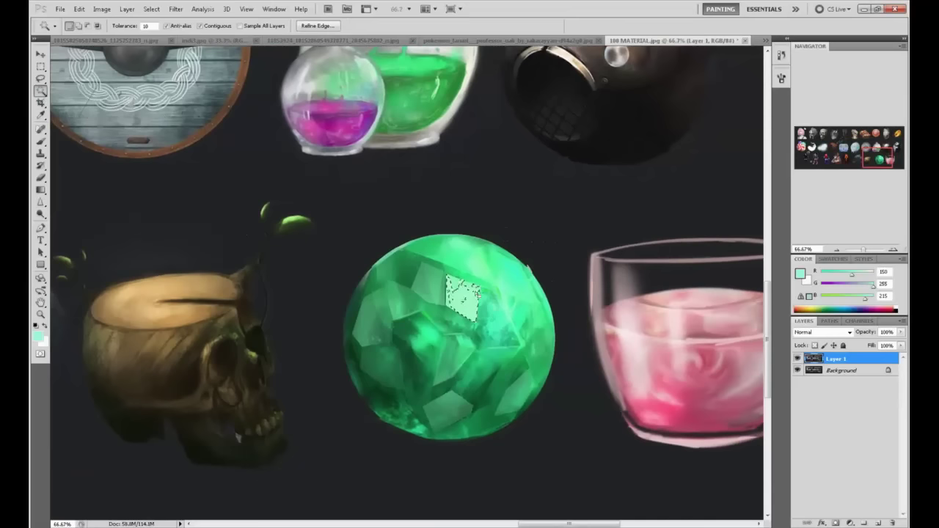
shift+click(458, 286)
key(l)
drag(479, 284, 484, 257)
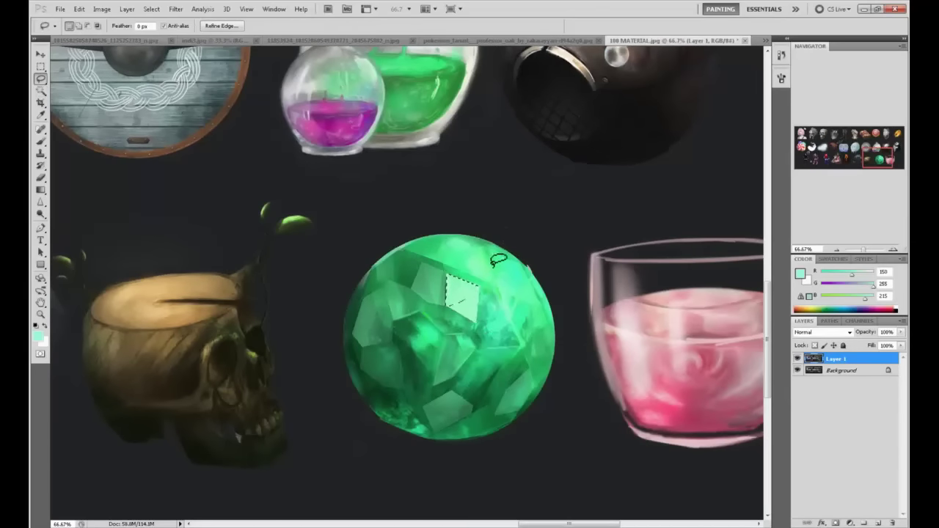
key(ctrl+d)
click(40, 215)
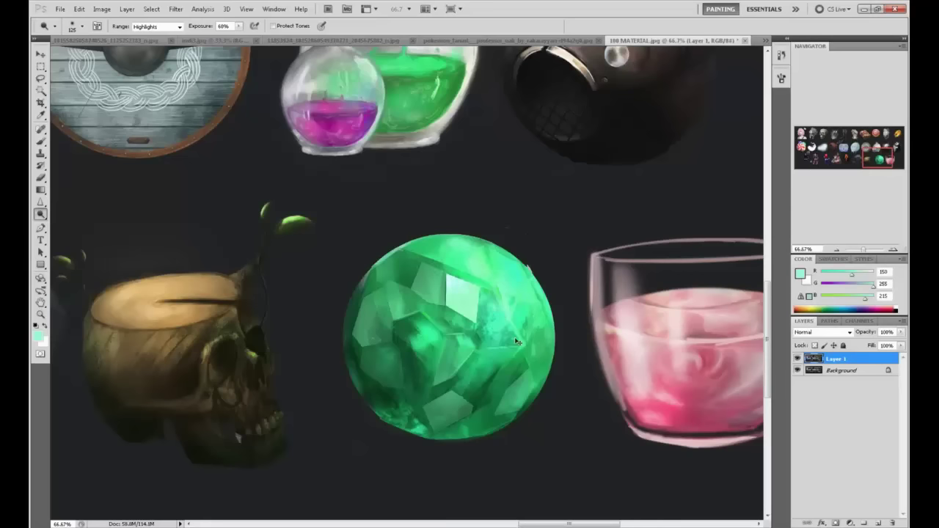
key(ctrl+minus)
key(ctrl+minus)
key(ctrl+plus)
key(ctrl+plus)
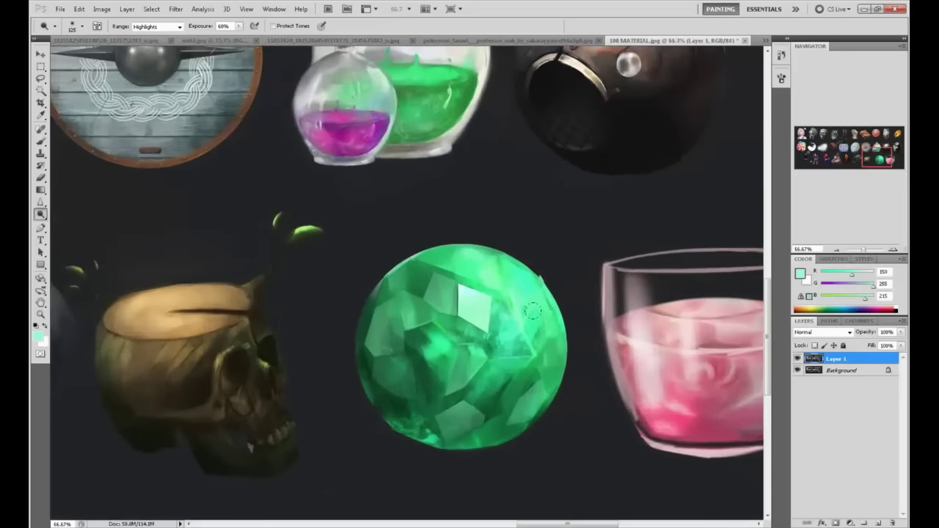
drag(527, 350, 482, 270)
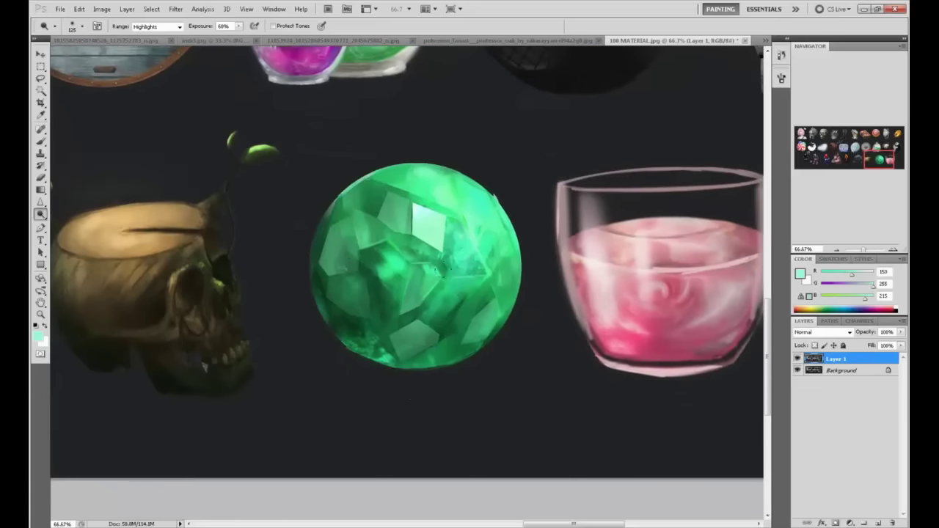
Step: Outline the green sphere with an angular Polygonal Lasso selection running just inside its rounded edge
key(l)
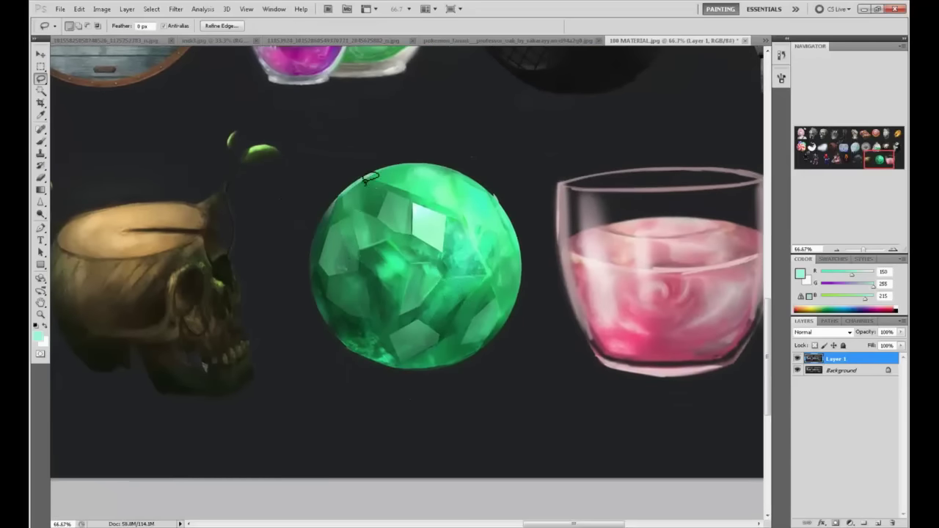
click(41, 79)
click(73, 81)
mouse_move(317, 261)
mouse_down()
mouse_move(341, 332)
mouse_move(343, 314)
mouse_move(344, 334)
mouse_move(364, 358)
mouse_move(428, 375)
mouse_move(484, 344)
mouse_up()
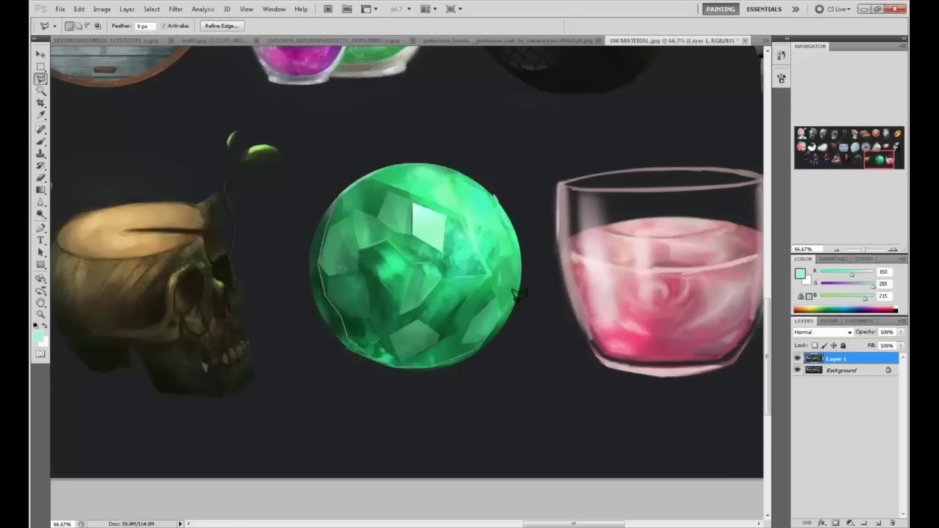
mouse_move(519, 286)
mouse_down()
mouse_move(521, 253)
mouse_move(477, 192)
mouse_move(482, 184)
mouse_move(430, 158)
mouse_move(444, 167)
mouse_move(410, 163)
mouse_move(369, 177)
mouse_move(380, 166)
mouse_move(367, 179)
mouse_move(384, 160)
mouse_up()
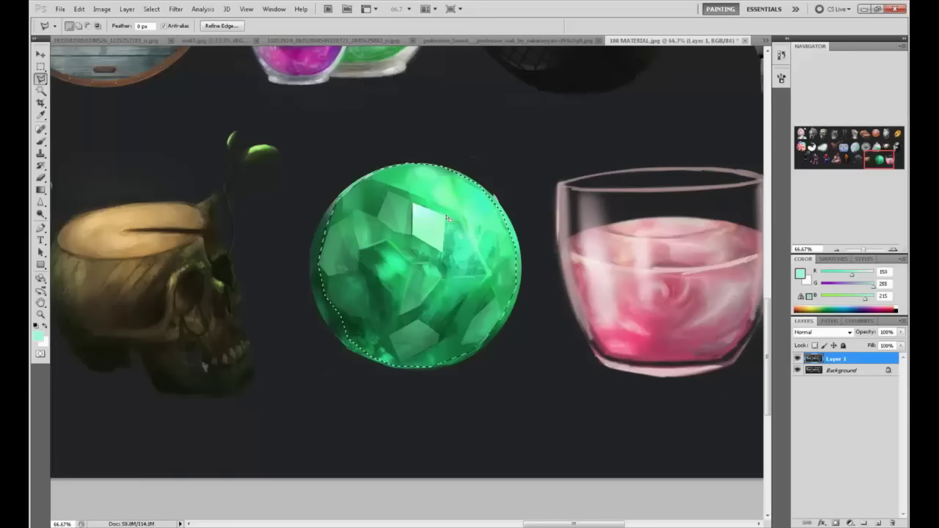
Step: Invert the angular selection around the green sphere and hide the selection edges
key(m)
right_click(473, 256)
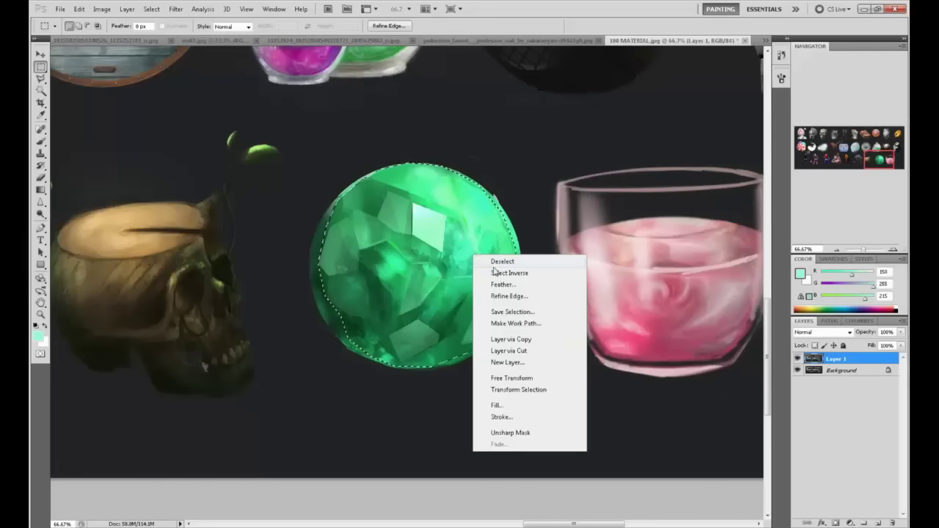
click(499, 273)
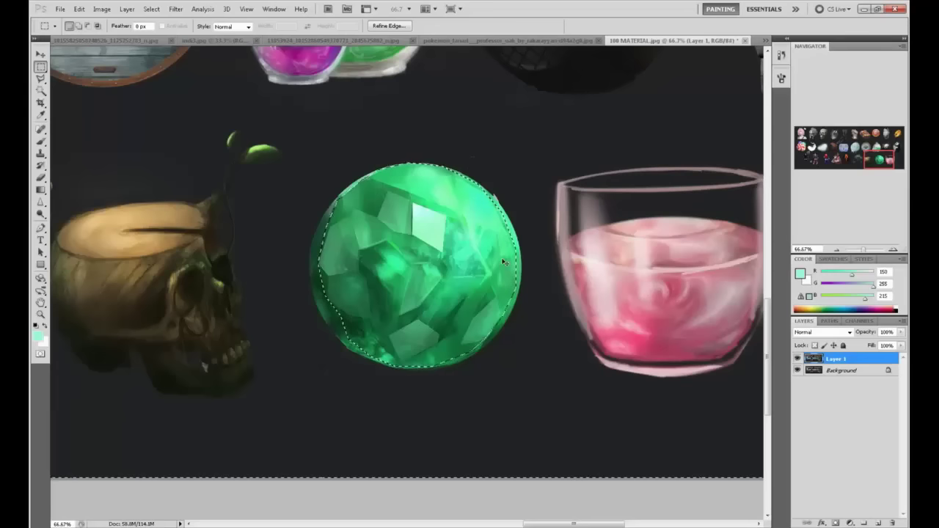
key(ctrl+h)
Step: Paint over the sphere's rounded rim with the sampled dark background colour, using the brush at size 125 and 100% opacity
key(b)
alt+click(357, 158)
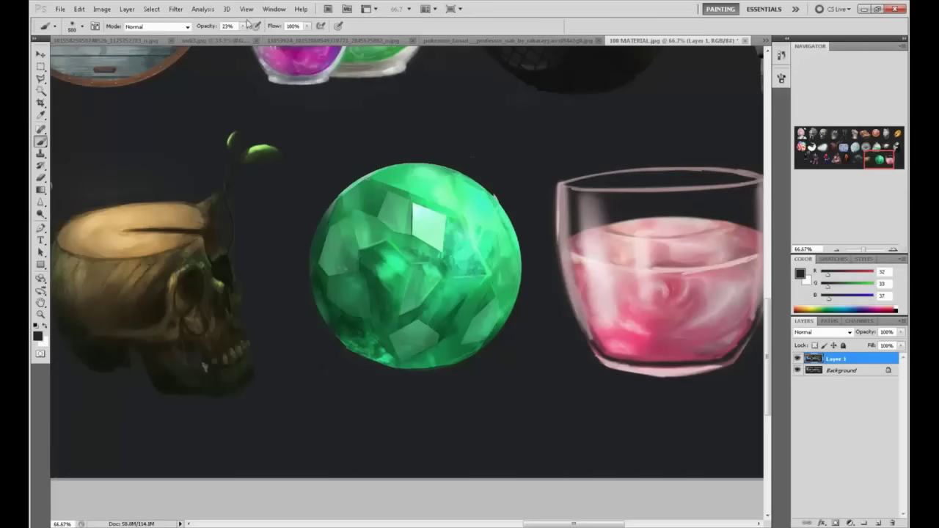
drag(242, 25, 285, 43)
key(bracketleft)
key(bracketleft)
key(bracketleft)
key(bracketleft)
key(bracketleft)
key(bracketleft)
key(bracketleft)
mouse_move(376, 150)
mouse_down()
mouse_move(308, 256)
mouse_move(378, 387)
mouse_move(451, 380)
mouse_up()
mouse_move(352, 328)
mouse_down()
mouse_move(518, 341)
mouse_move(521, 252)
mouse_move(514, 226)
mouse_up()
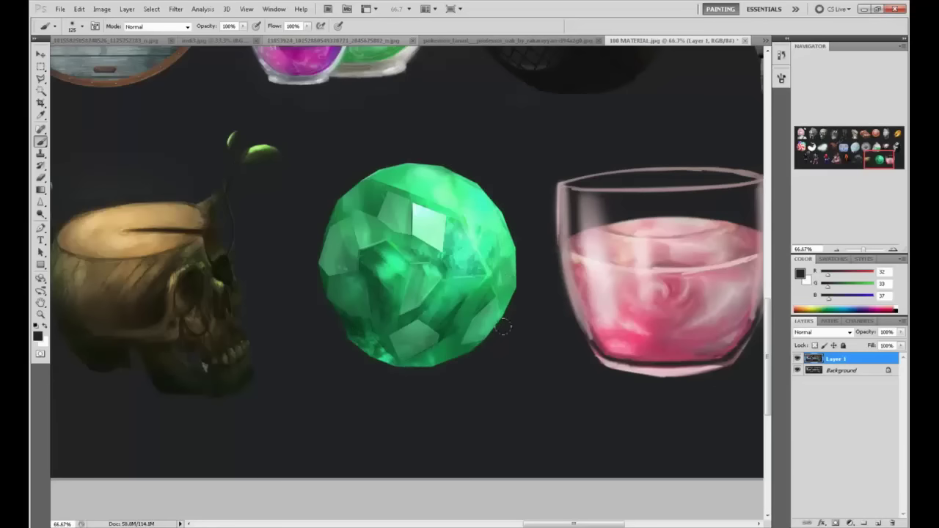
key(m)
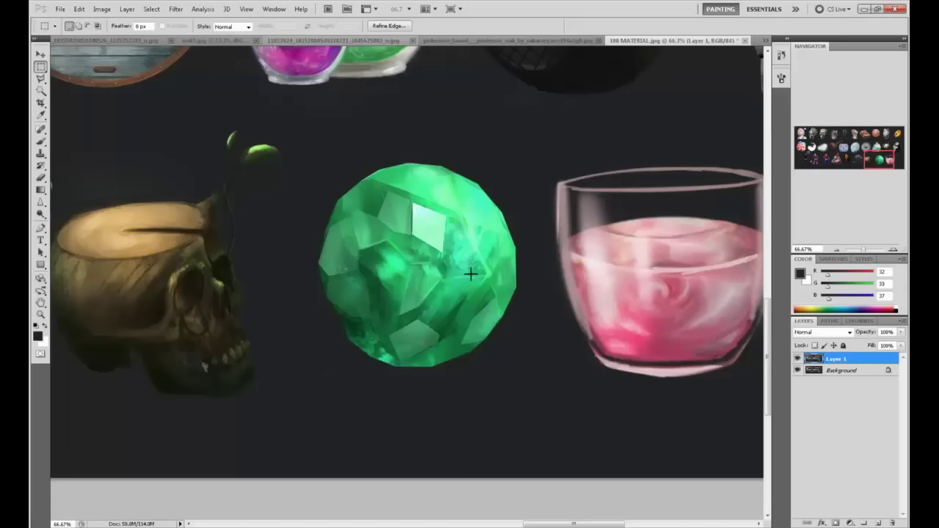
right_click(472, 269)
key(Escape)
key(b)
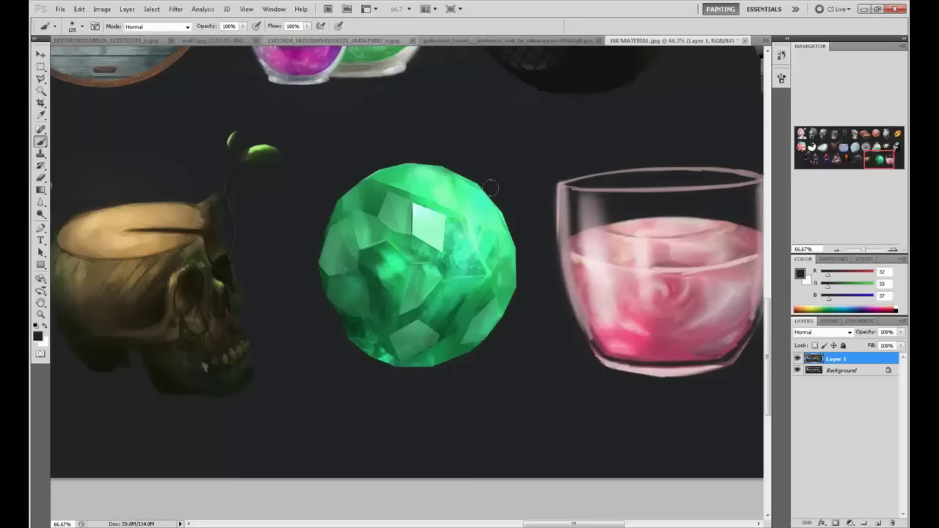
key(l)
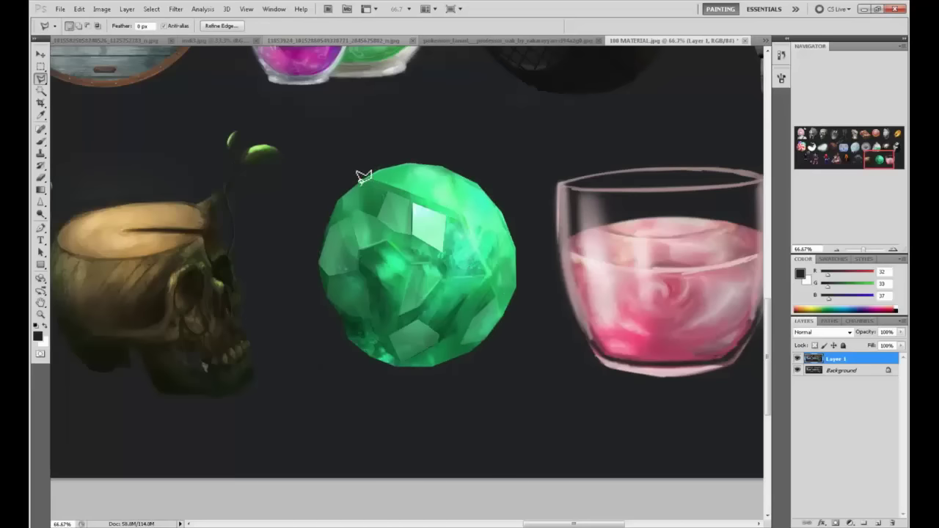
Step: Sample pale mint from the brightest facet, reduce the brush to size 15 and stroke a highlight on the crystal's upper-left edge
key(b)
right_click(400, 213)
click(466, 141)
alt+click(430, 223)
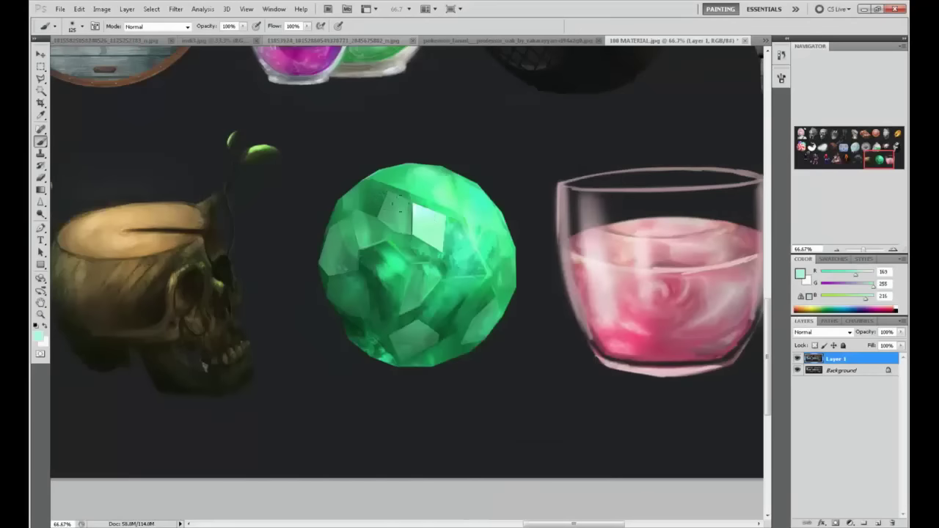
key(bracketleft)
key(bracketleft)
key(bracketleft)
key(bracketleft)
key(bracketleft)
key(bracketleft)
key(bracketleft)
key(bracketleft)
drag(353, 194, 363, 184)
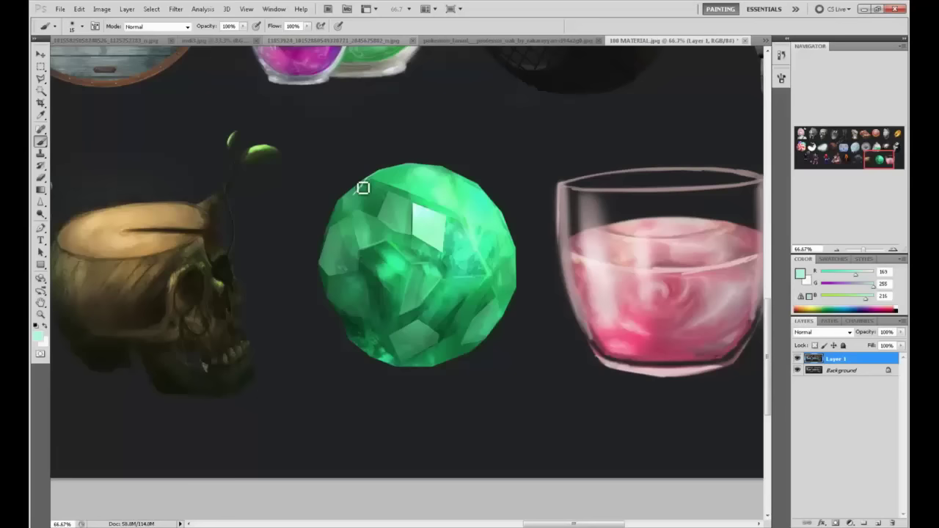
Step: Set the brush opacity to 46% and paint thin pale facet highlights along the crystal's rim on a new layer
click(243, 26)
drag(242, 36, 215, 37)
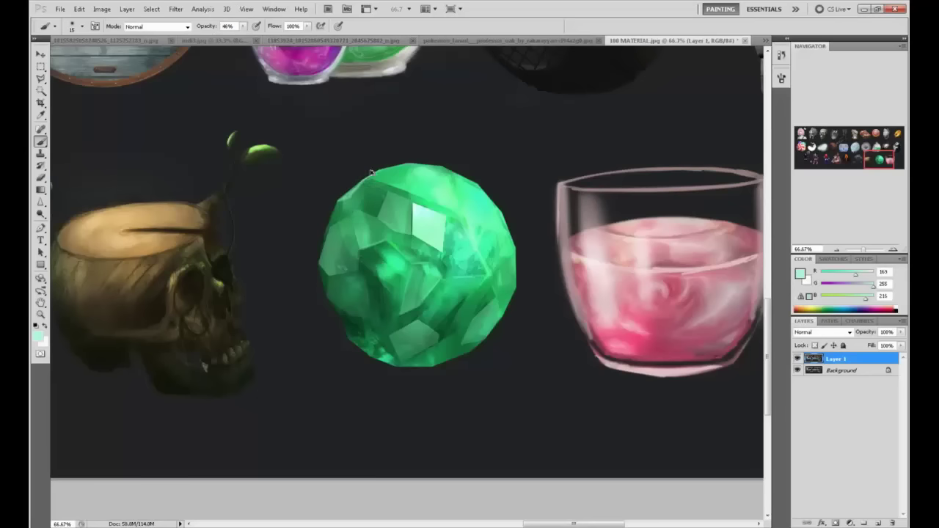
click(878, 523)
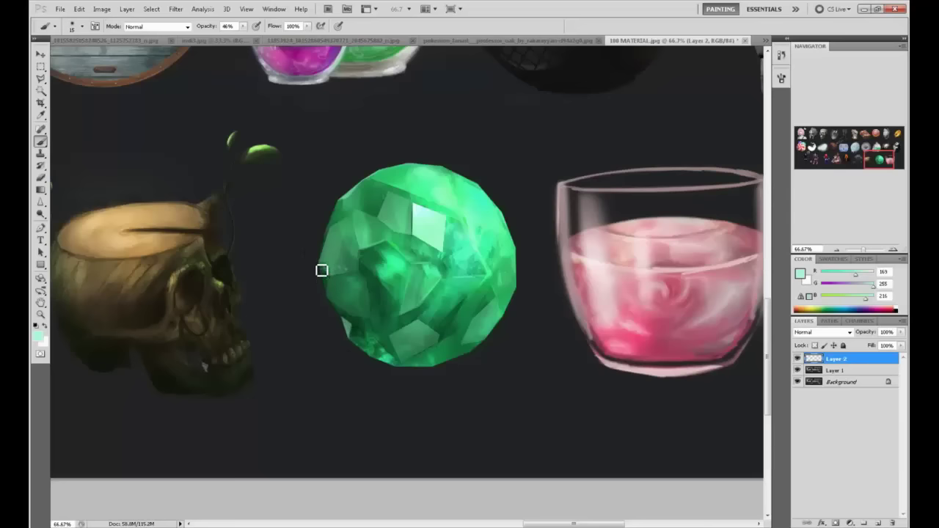
drag(322, 272, 329, 300)
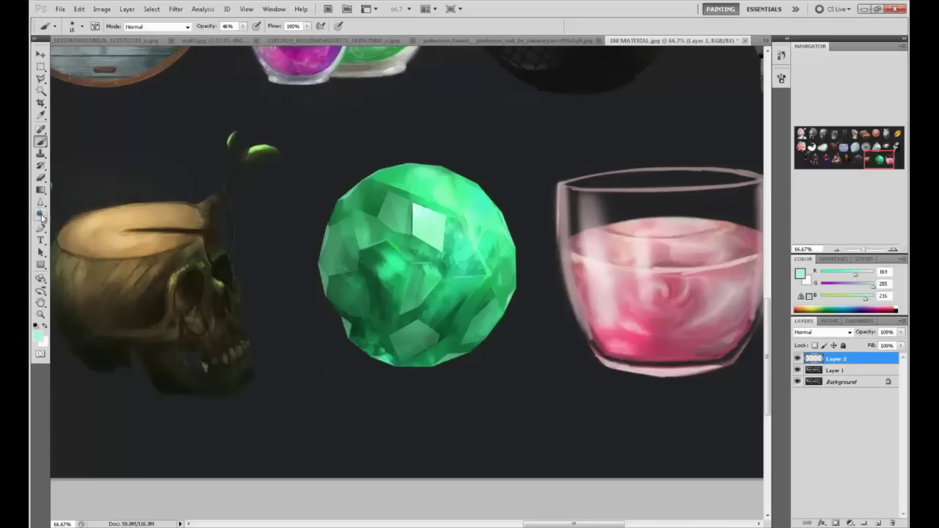
Step: Tone down the crystal's rim with the sampled background colour at brush size 175, and merge the highlight layer down
alt+click(311, 268)
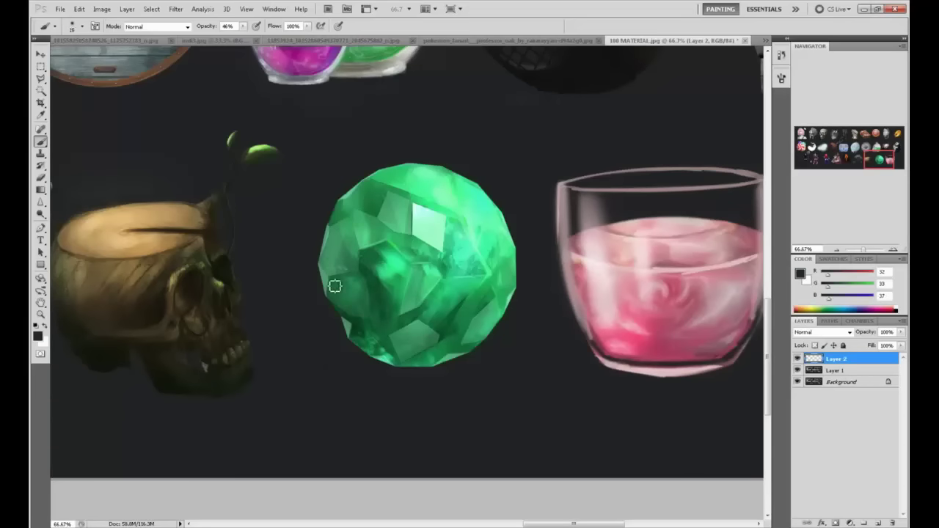
key(bracketright)
drag(300, 270, 301, 274)
mouse_move(317, 181)
mouse_down()
mouse_move(295, 234)
mouse_move(303, 312)
mouse_up()
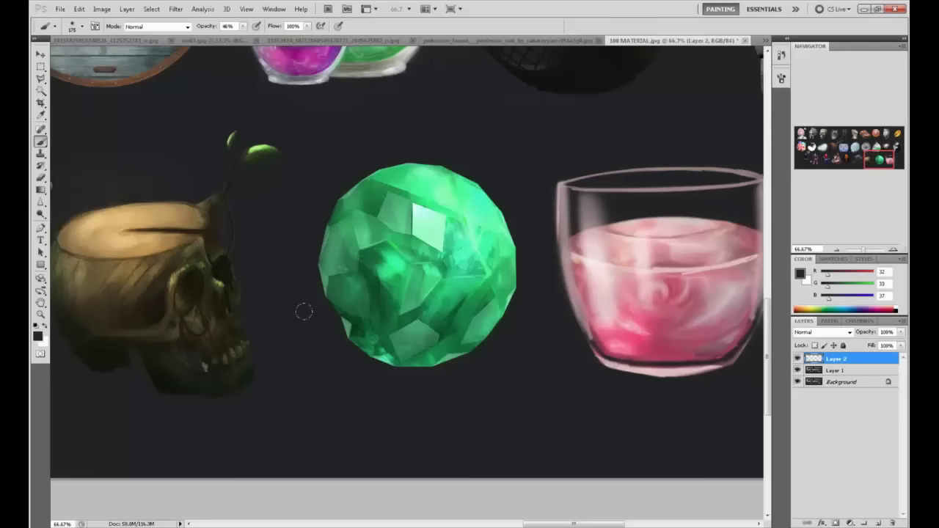
mouse_move(351, 334)
mouse_down()
mouse_move(400, 366)
mouse_move(470, 340)
mouse_up()
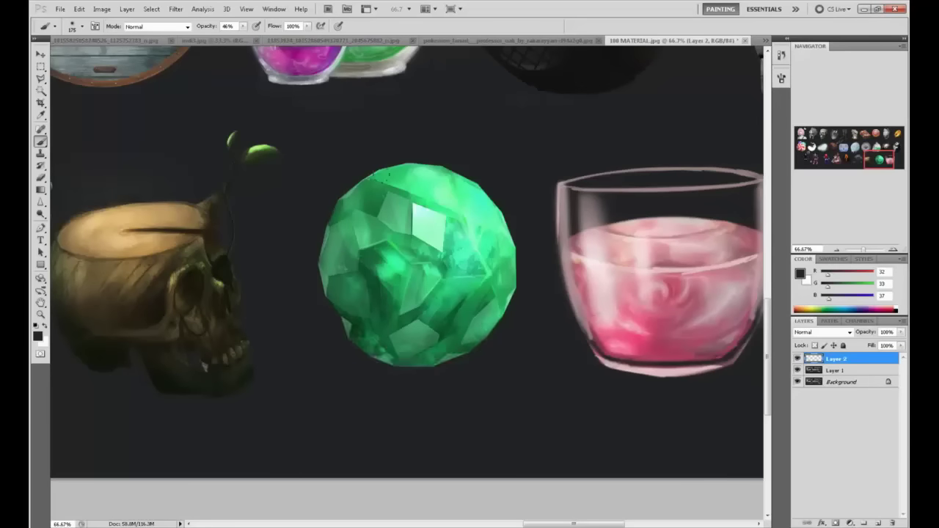
right_click(876, 360)
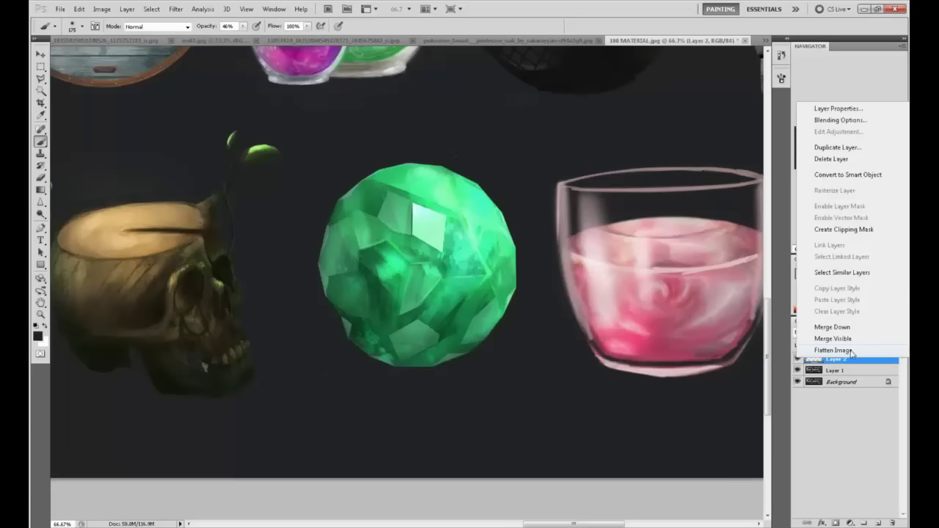
click(832, 328)
Step: Deselect the hidden selection around the green crystal
key(l)
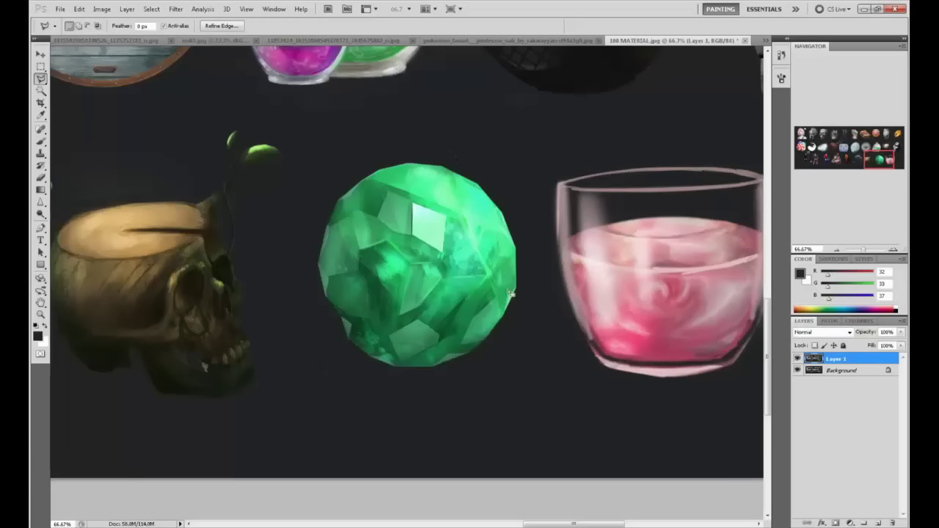
mouse_move(480, 259)
mouse_down()
mouse_move(420, 398)
mouse_move(451, 218)
mouse_up()
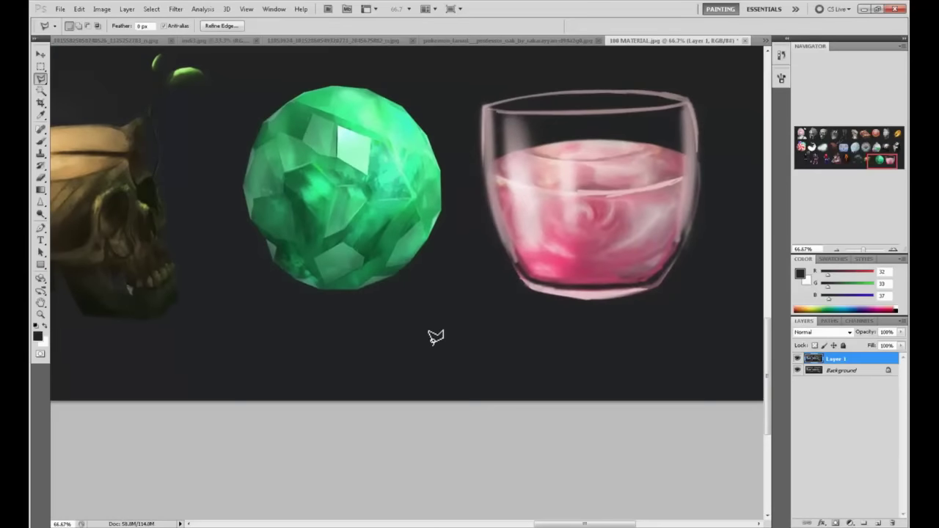
mouse_move(358, 374)
mouse_down()
mouse_move(427, 285)
mouse_move(435, 246)
mouse_move(468, 230)
mouse_move(497, 282)
mouse_move(541, 310)
mouse_move(522, 346)
mouse_move(464, 364)
mouse_move(559, 375)
mouse_move(426, 372)
mouse_up()
key(m)
right_click(420, 244)
click(439, 251)
Step: Examine the painted materials across the whole sheet, ending with a close view of the skull in the upper row
drag(459, 265, 507, 340)
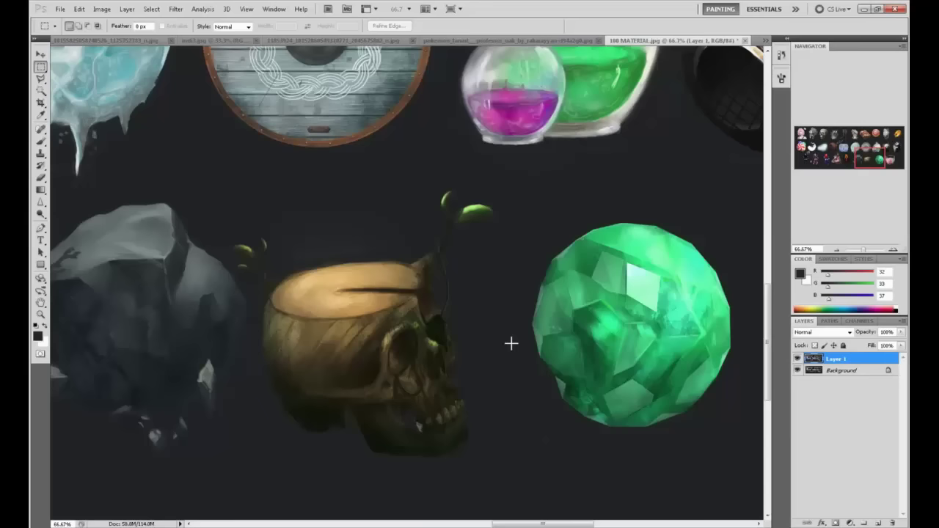
drag(334, 353, 514, 335)
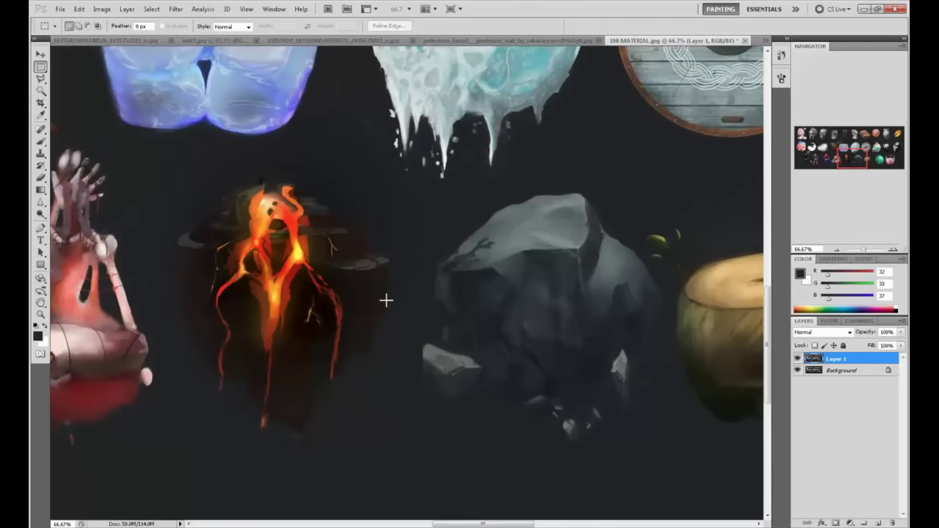
key(ctrl+minus)
key(ctrl+minus)
key(ctrl+minus)
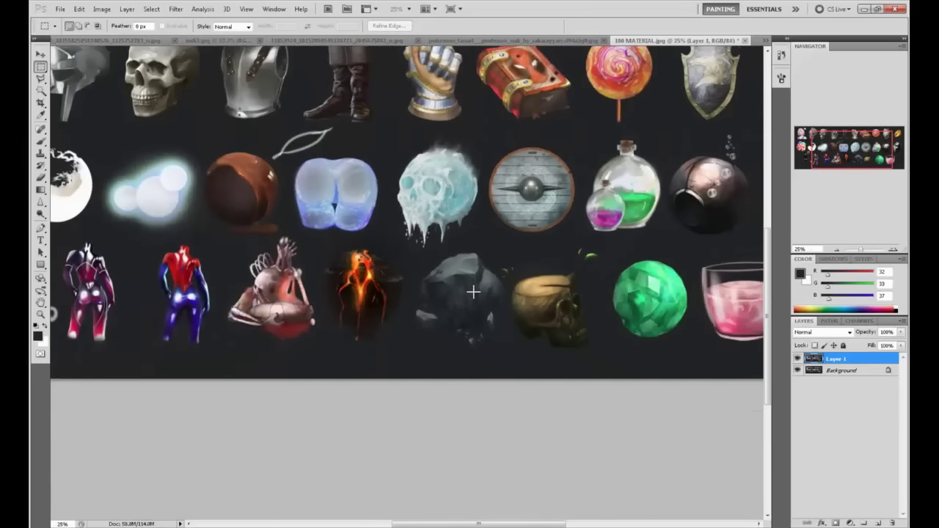
drag(432, 321, 449, 386)
drag(645, 312, 460, 366)
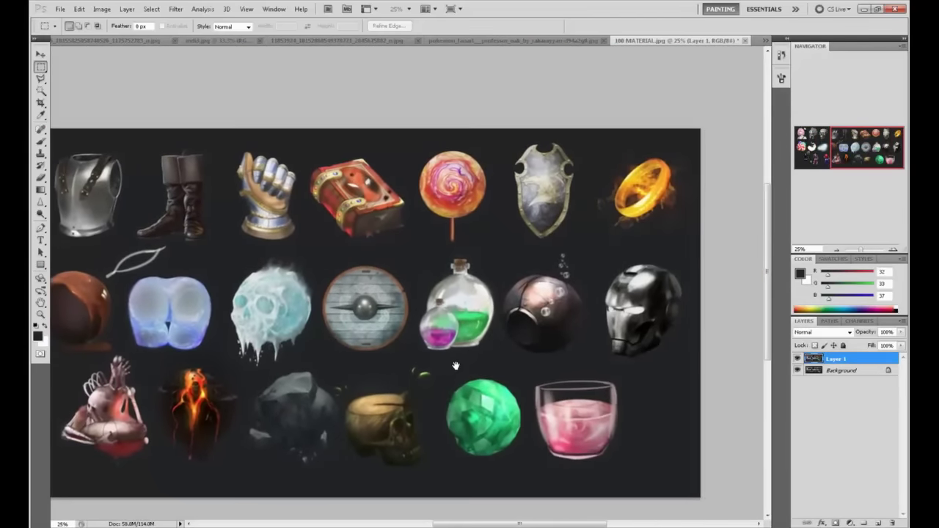
drag(384, 355, 525, 371)
drag(387, 365, 683, 333)
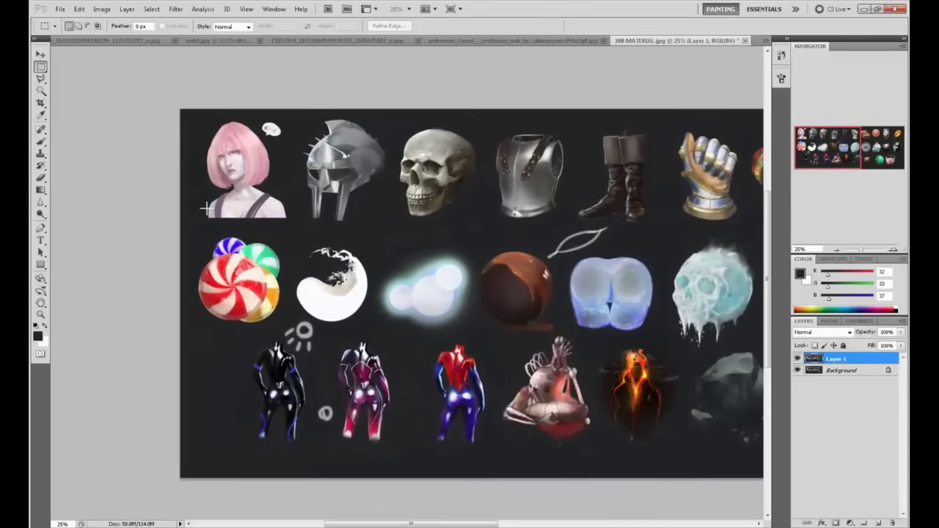
click(40, 91)
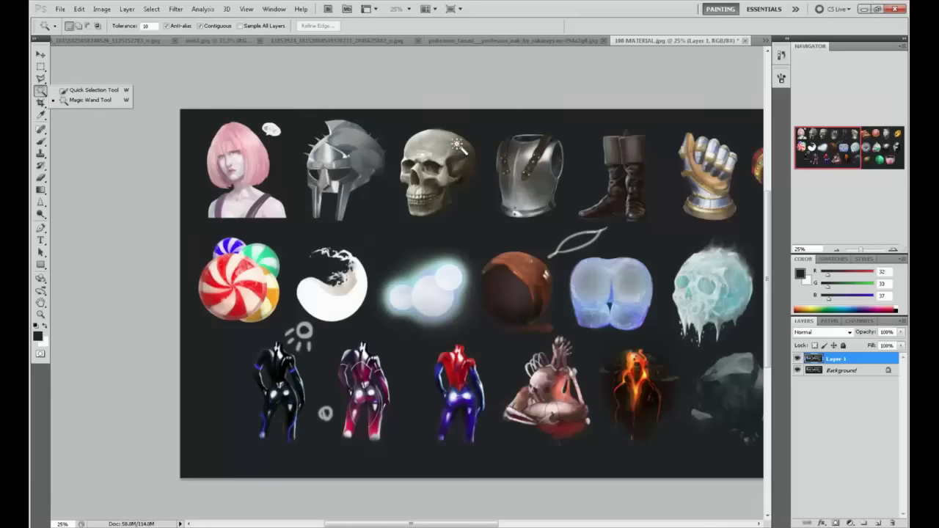
key(z)
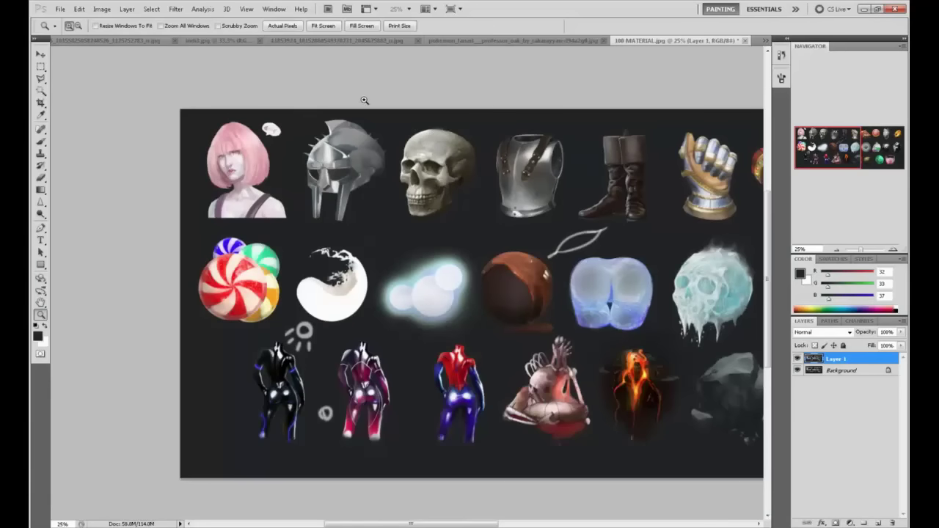
drag(365, 101, 507, 235)
key(b)
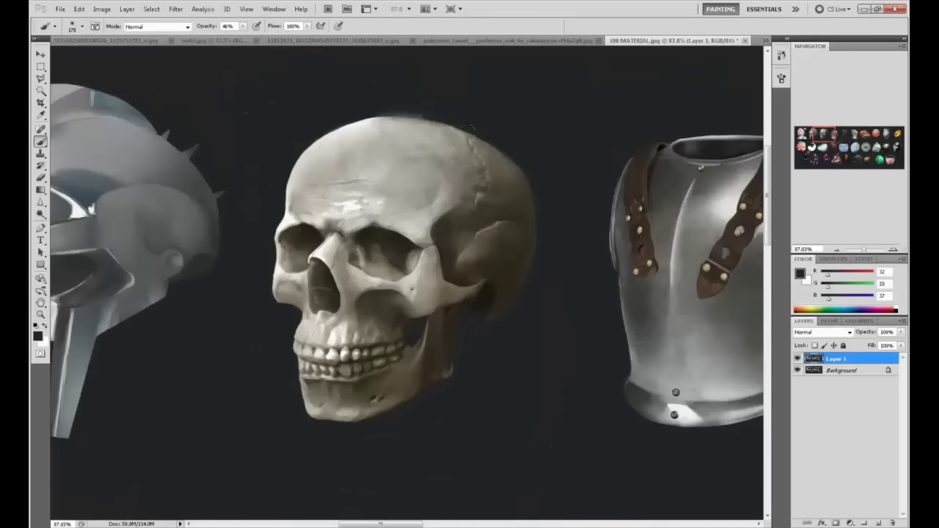
drag(466, 163, 476, 182)
key(ctrl+z)
mouse_move(344, 170)
mouse_down()
mouse_move(387, 177)
mouse_move(359, 207)
mouse_up()
key(ctrl+z)
alt+click(352, 130)
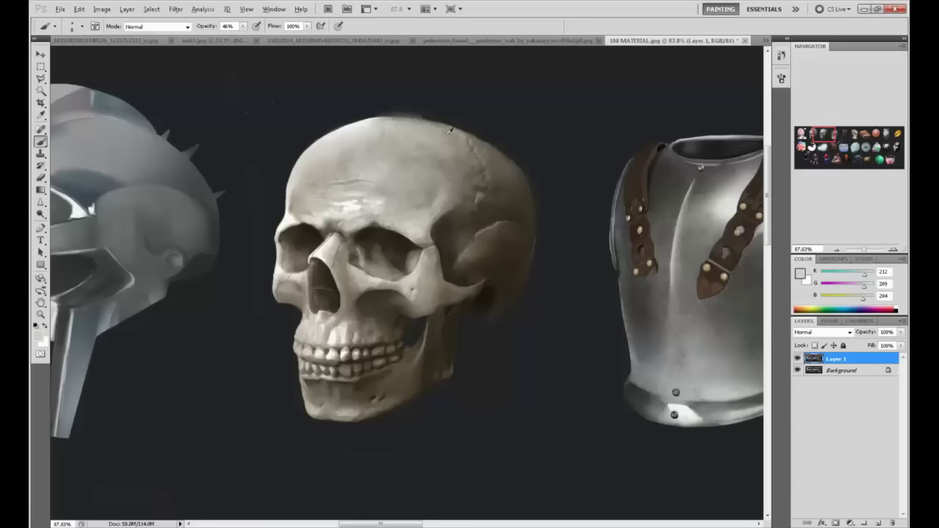
alt+click(490, 193)
drag(387, 125, 336, 193)
key(ctrl+z)
Step: Paint a thin jagged crack down the skull's forehead in a sampled dark bone tone and highlight its edge with sampled near-white
alt+click(450, 222)
mouse_move(377, 125)
mouse_down()
mouse_move(331, 210)
mouse_move(338, 190)
mouse_move(360, 204)
mouse_up()
alt+click(364, 125)
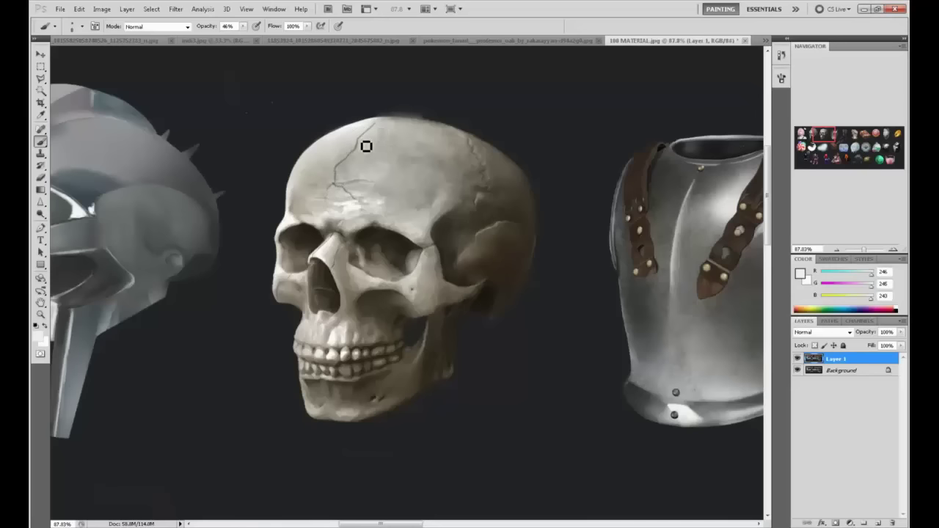
mouse_move(387, 126)
mouse_down()
mouse_move(344, 172)
mouse_move(348, 190)
mouse_up()
mouse_move(466, 242)
mouse_down()
mouse_move(460, 263)
mouse_move(489, 252)
mouse_move(490, 269)
mouse_move(515, 248)
mouse_up()
key(ctrl+z)
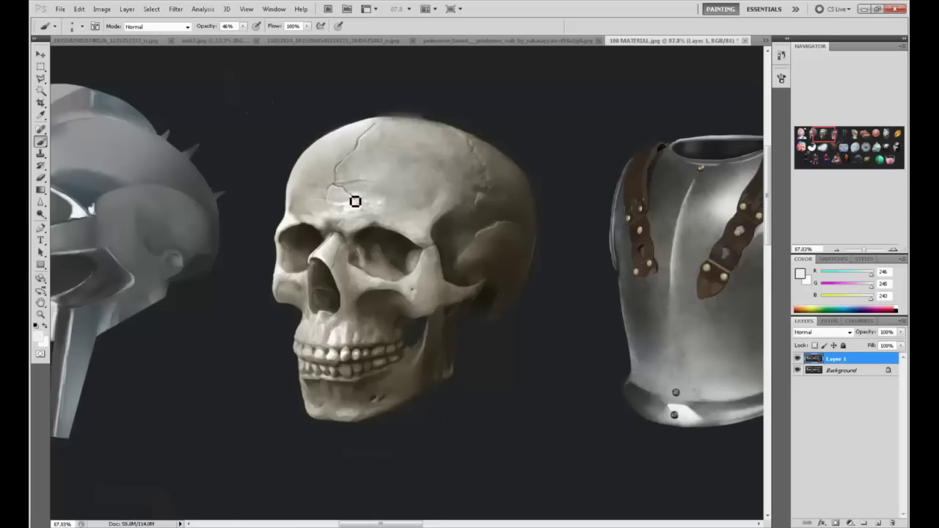
mouse_move(507, 198)
mouse_down()
mouse_move(470, 271)
mouse_move(485, 182)
mouse_move(540, 231)
mouse_move(456, 257)
mouse_move(463, 193)
mouse_move(527, 211)
mouse_move(518, 262)
mouse_move(450, 247)
mouse_move(476, 192)
mouse_move(539, 243)
mouse_move(480, 274)
mouse_move(474, 200)
mouse_move(523, 248)
mouse_up()
key(ctrl+z)
Step: Examine the bottom row of materials, from the skeletal figure past the lava, rock and wooden skull to the green crystal
mouse_move(536, 340)
mouse_down()
mouse_move(443, 203)
mouse_move(406, 129)
mouse_up()
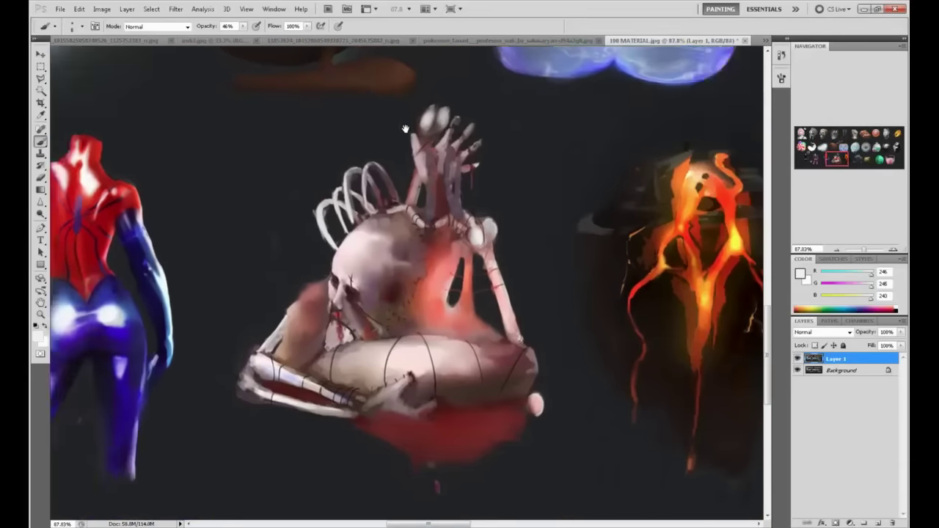
drag(644, 417, 487, 215)
drag(82, 162, 531, 203)
drag(748, 147, 526, 249)
drag(734, 257, 323, 263)
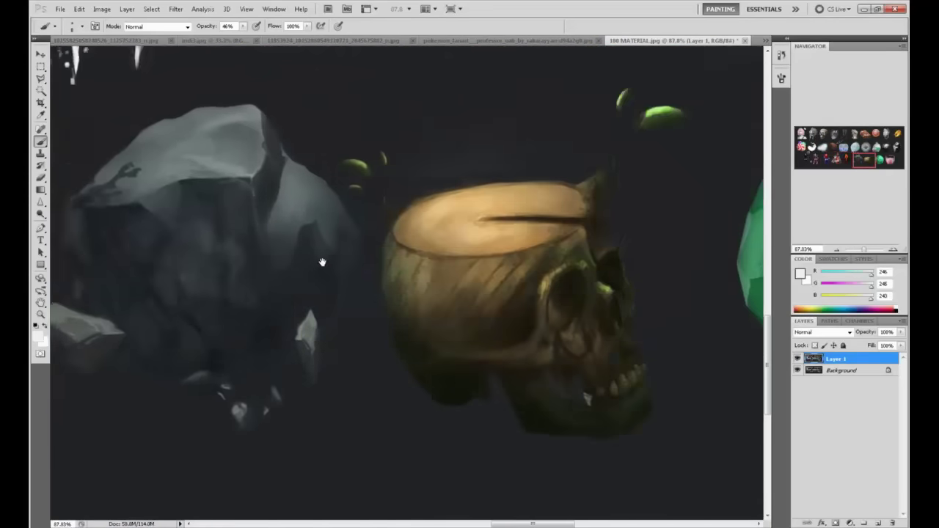
drag(749, 231, 435, 250)
mouse_move(387, 217)
mouse_down()
mouse_move(363, 304)
mouse_move(386, 378)
mouse_move(426, 388)
mouse_up()
key(ctrl+z)
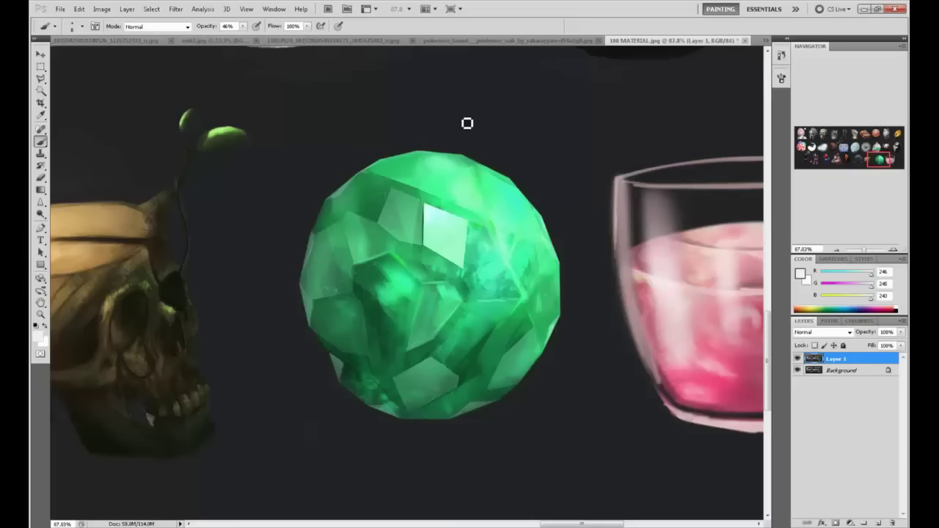
mouse_move(467, 124)
mouse_down()
mouse_move(472, 137)
mouse_move(495, 125)
mouse_move(488, 103)
mouse_move(521, 106)
mouse_move(545, 66)
mouse_up()
drag(479, 138, 544, 88)
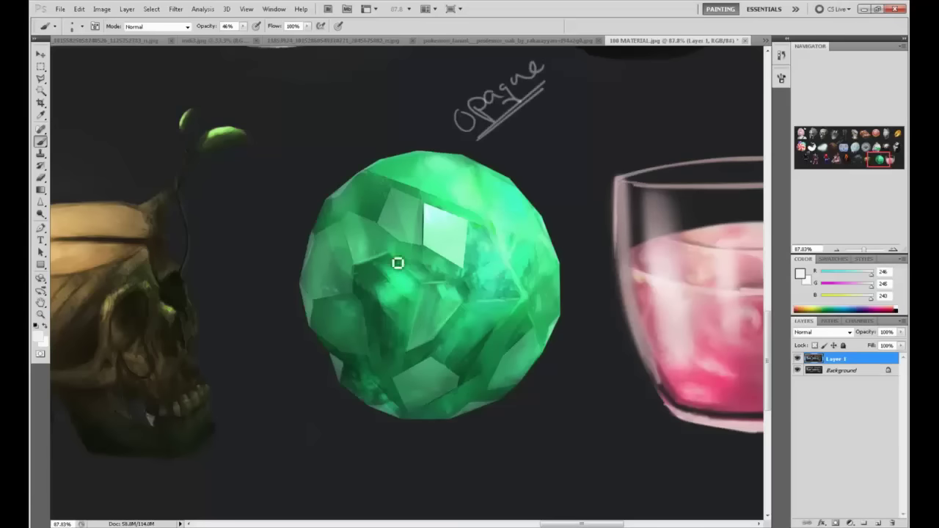
mouse_move(397, 262)
mouse_down()
mouse_move(362, 353)
mouse_move(426, 369)
mouse_move(502, 254)
mouse_move(490, 218)
mouse_up()
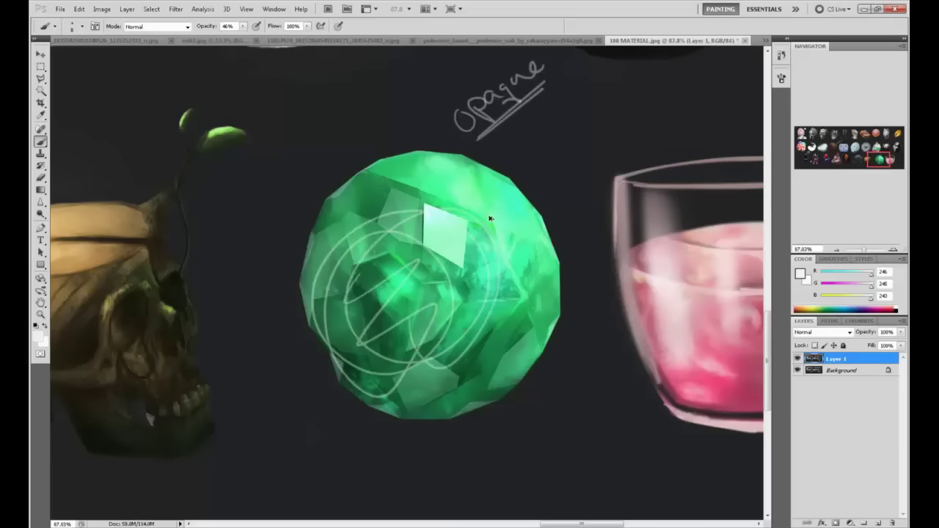
key(ctrl+z)
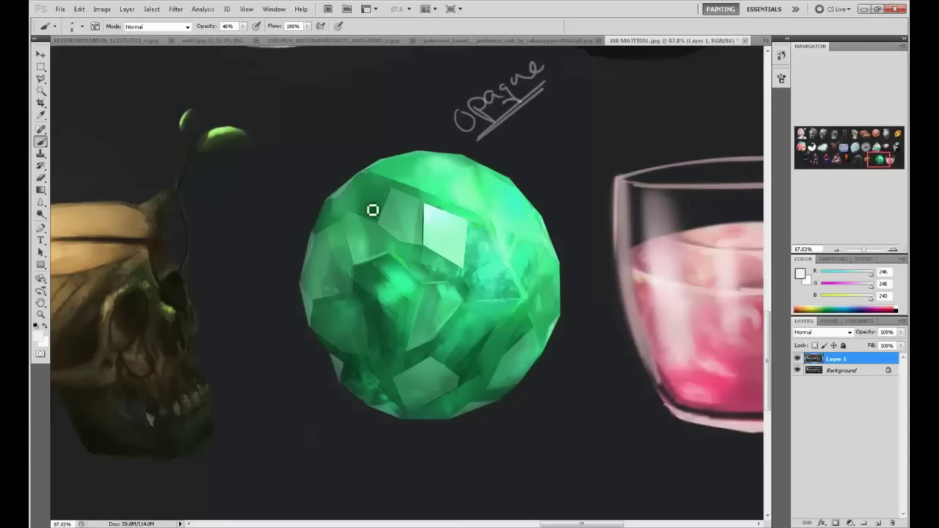
mouse_move(331, 156)
mouse_down()
mouse_move(444, 450)
mouse_move(330, 157)
mouse_up()
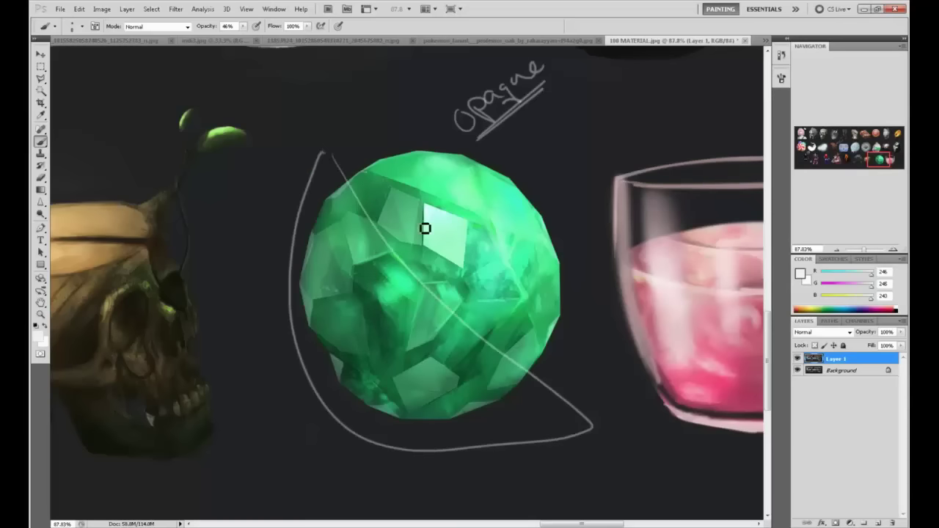
key(ctrl+alt+z)
key(ctrl+alt+z)
key(ctrl+alt+z)
key(ctrl+alt+z)
key(ctrl+alt+z)
key(ctrl+alt+z)
key(ctrl+alt+z)
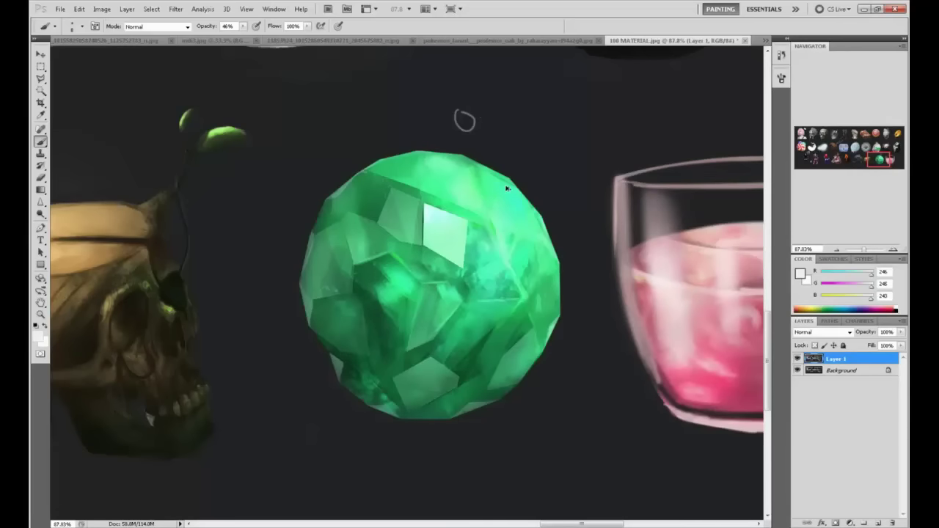
Step: Darken the temple and back of the cracked skull in the upper row with soft strokes of sampled dark brown bone tones
click(825, 135)
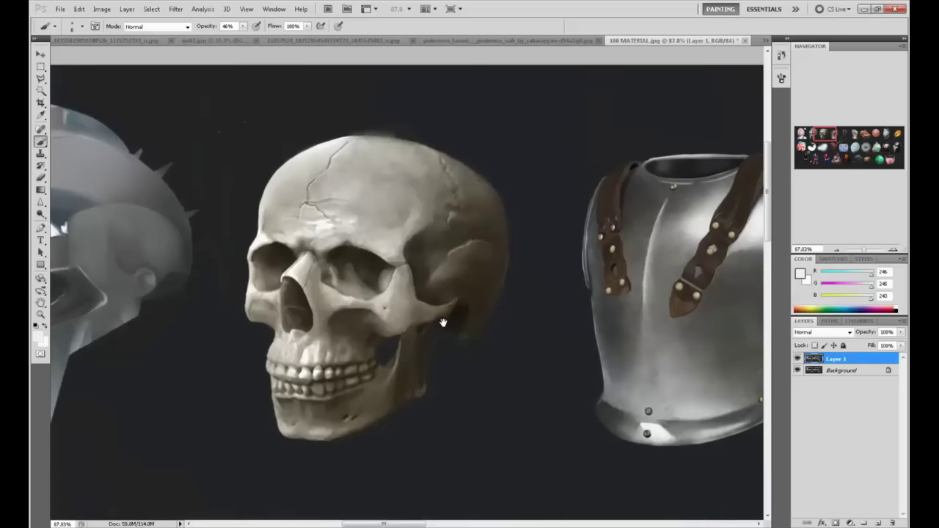
alt+click(430, 222)
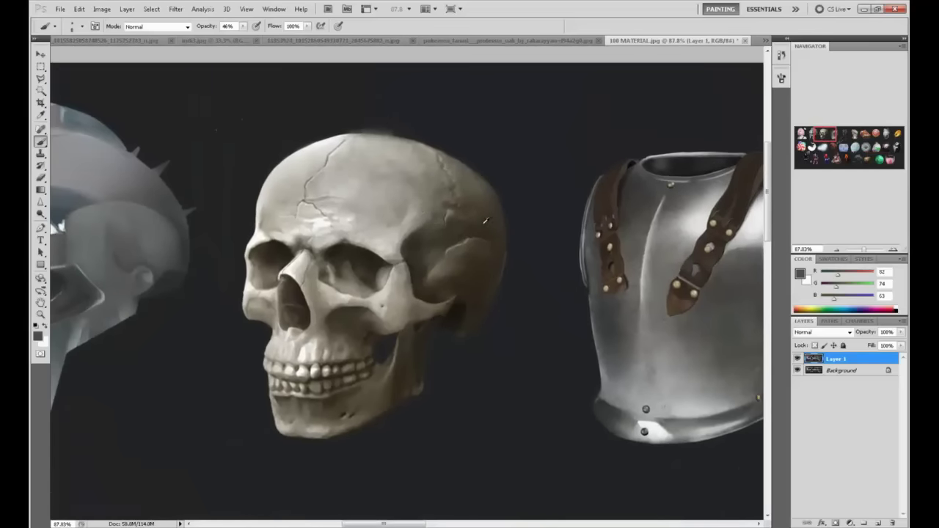
alt+click(465, 213)
alt+click(453, 211)
drag(449, 177, 436, 203)
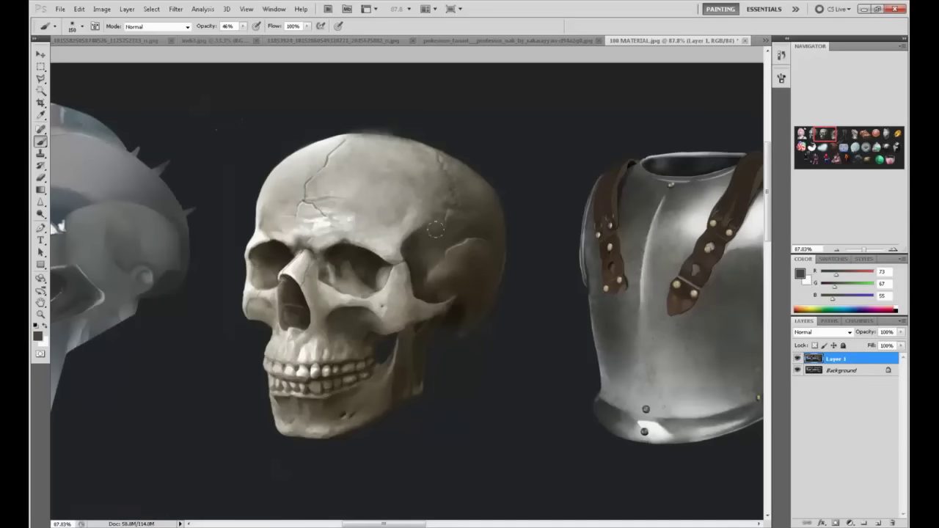
alt+click(469, 251)
alt+click(471, 257)
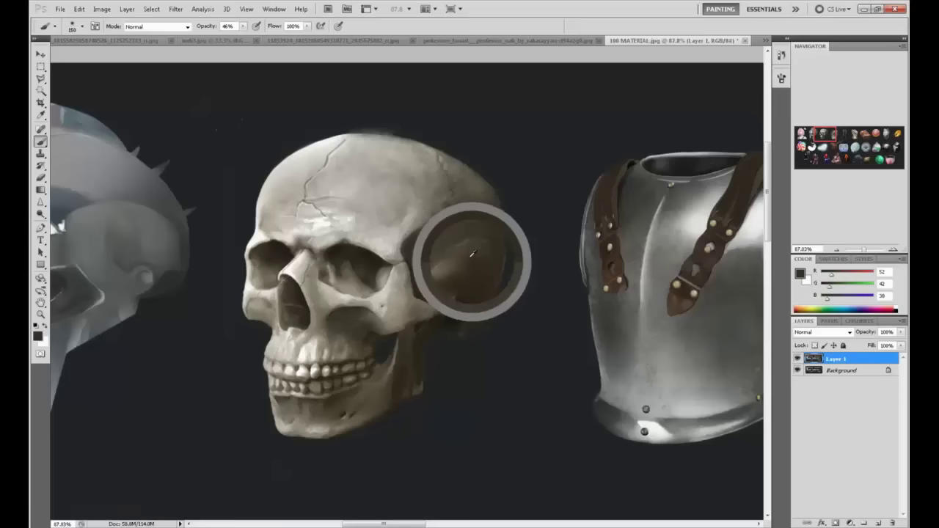
drag(447, 213, 435, 159)
alt+click(447, 200)
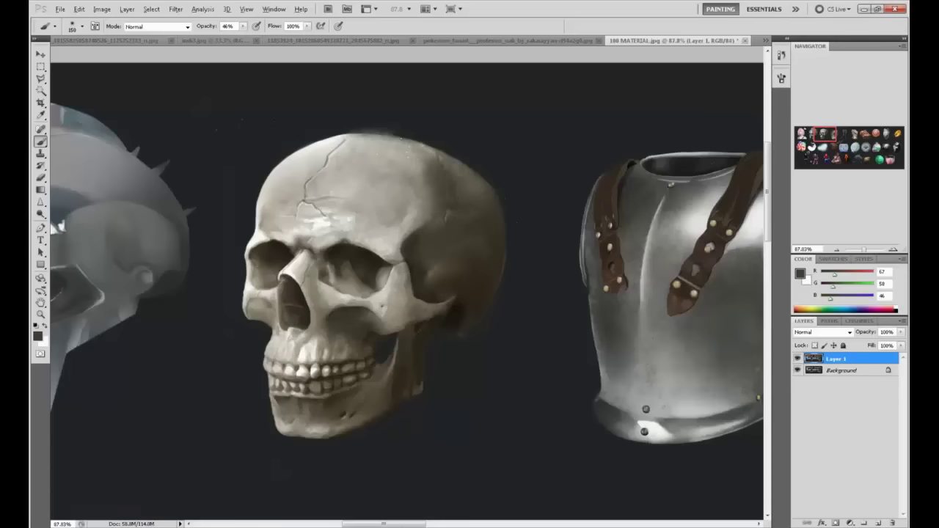
alt+click(314, 162)
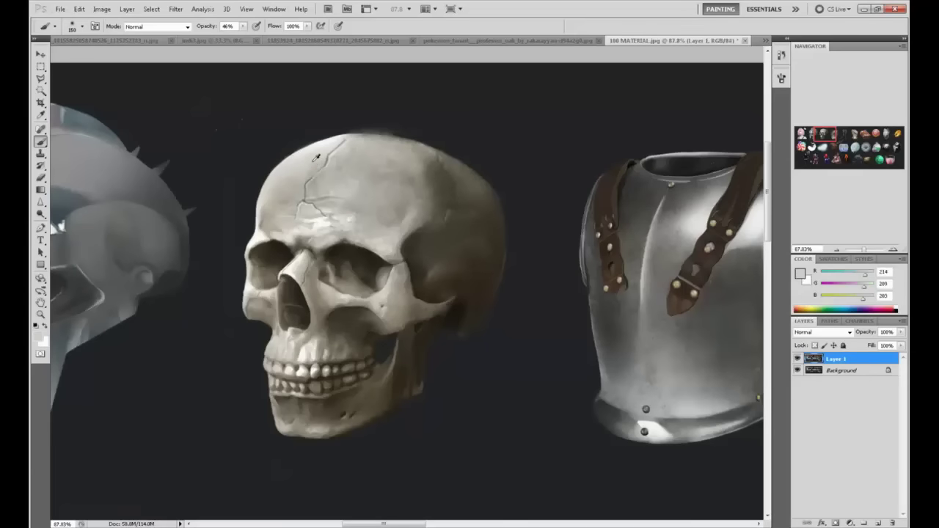
alt+click(471, 186)
alt+click(331, 185)
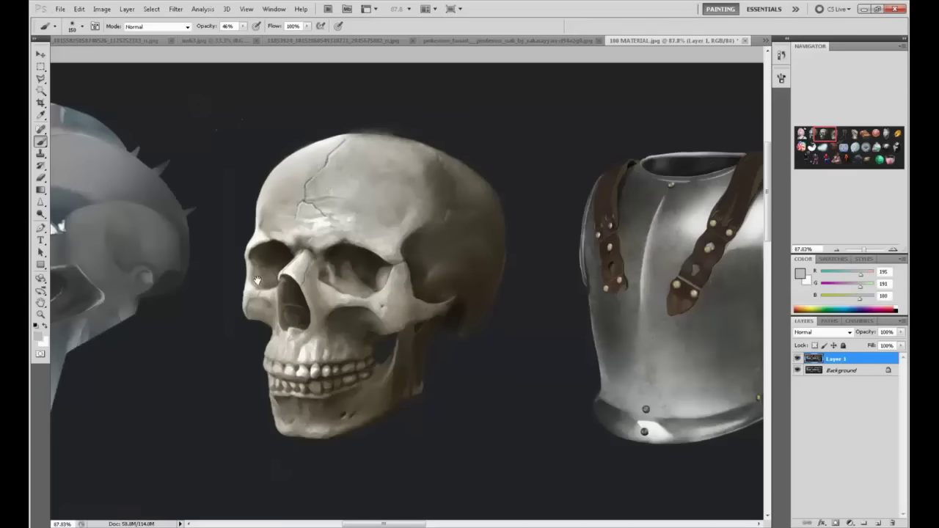
drag(257, 280, 395, 297)
click(41, 90)
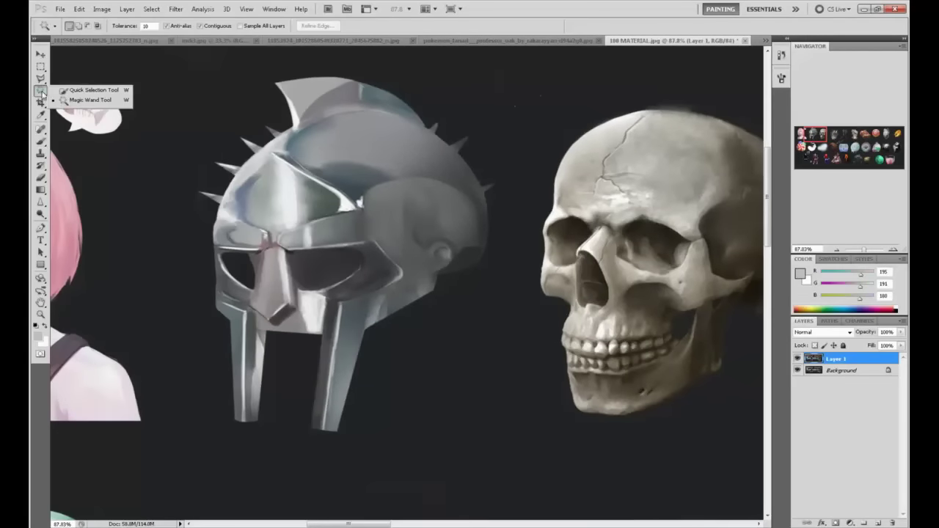
click(499, 208)
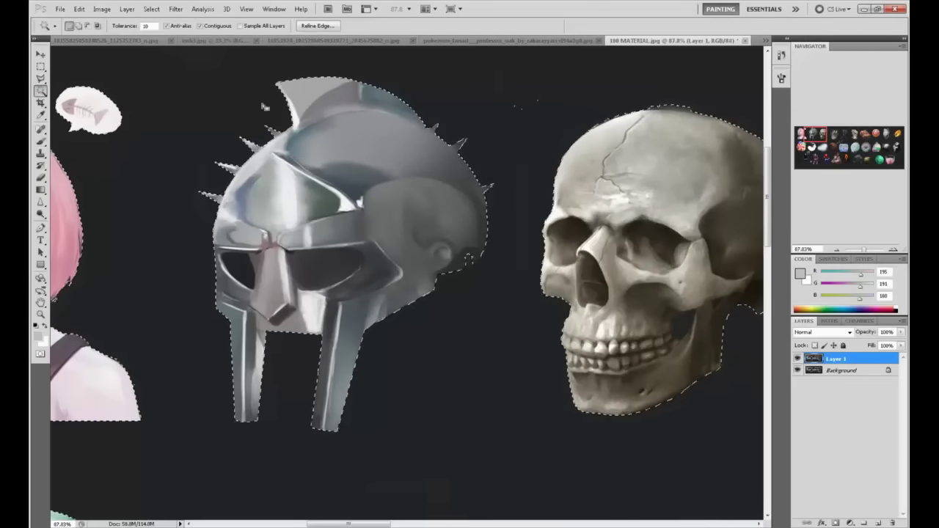
key(m)
right_click(445, 232)
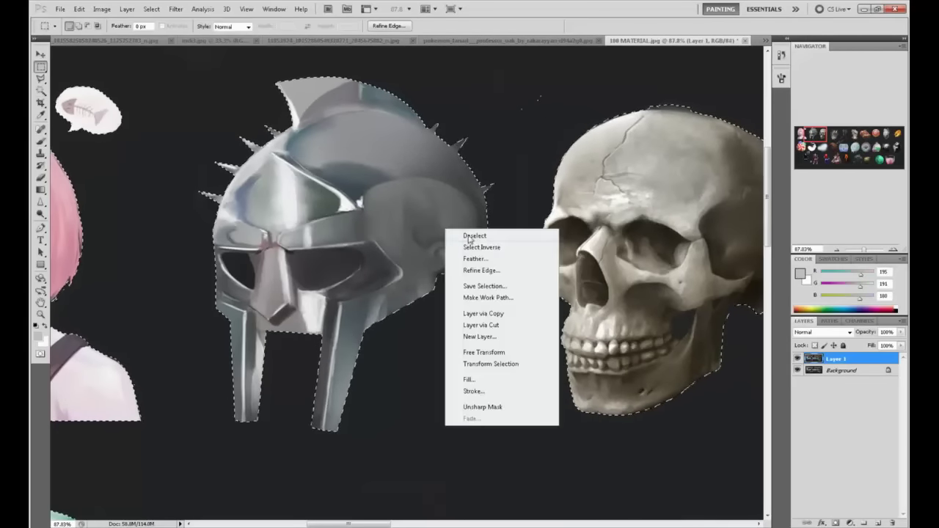
click(466, 236)
key(b)
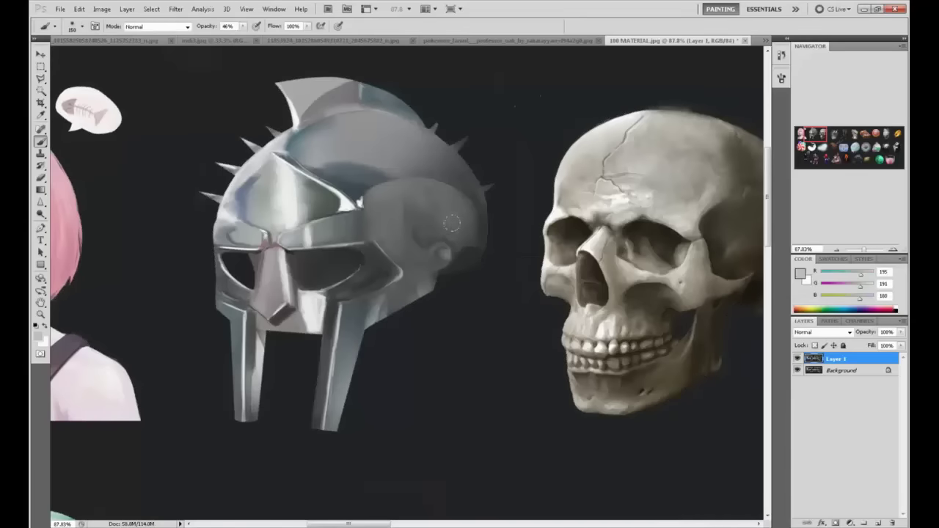
Step: Shade the back and lower side of the metal helmet with large soft strokes of the sampled dark background color
alt+click(511, 245)
key(ctrl+minus)
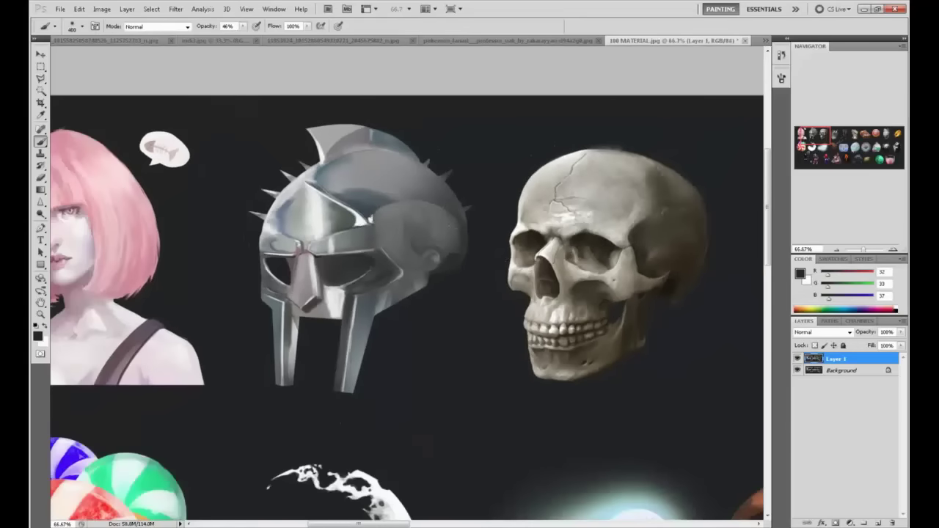
mouse_move(456, 163)
mouse_down()
mouse_move(439, 297)
mouse_move(393, 367)
mouse_up()
drag(452, 275, 392, 378)
mouse_move(335, 367)
mouse_down()
mouse_move(293, 367)
mouse_move(330, 334)
mouse_up()
mouse_move(433, 201)
mouse_down()
mouse_move(418, 172)
mouse_move(366, 140)
mouse_up()
key(ctrl+z)
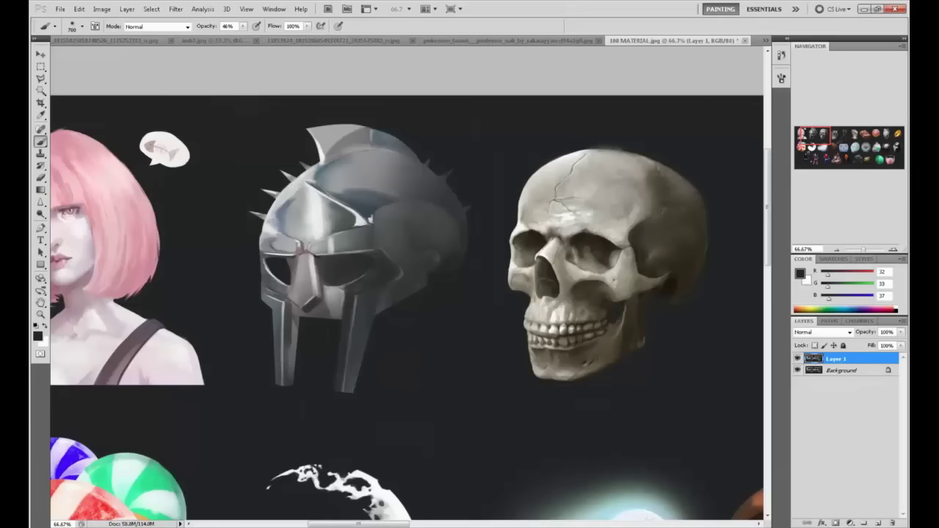
mouse_move(433, 150)
mouse_down()
mouse_move(449, 243)
mouse_move(440, 305)
mouse_up()
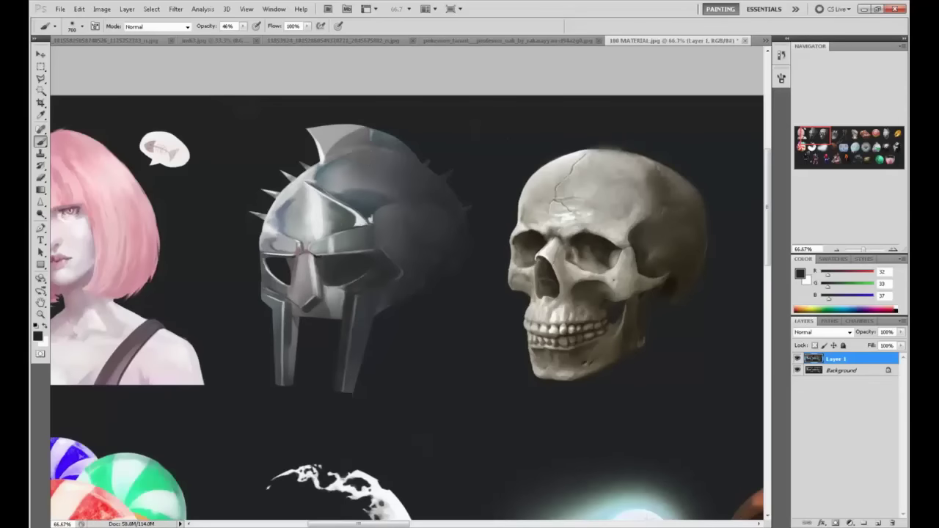
mouse_move(381, 330)
mouse_down()
mouse_move(341, 316)
mouse_move(327, 256)
mouse_up()
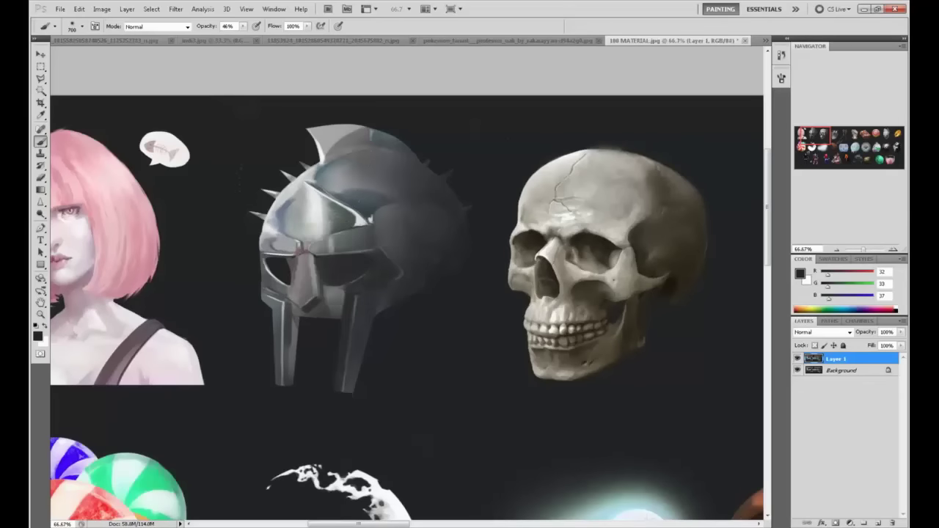
Step: Fade the helmet's rear crest, back spikes and lower cheek guards further into the background with a larger soft brush in sampled dark grey
alt+click(281, 268)
key(bracketright)
key(bracketright)
key(bracketright)
key(bracketright)
key(bracketright)
mouse_move(423, 157)
mouse_down()
mouse_move(363, 155)
mouse_move(352, 139)
mouse_up()
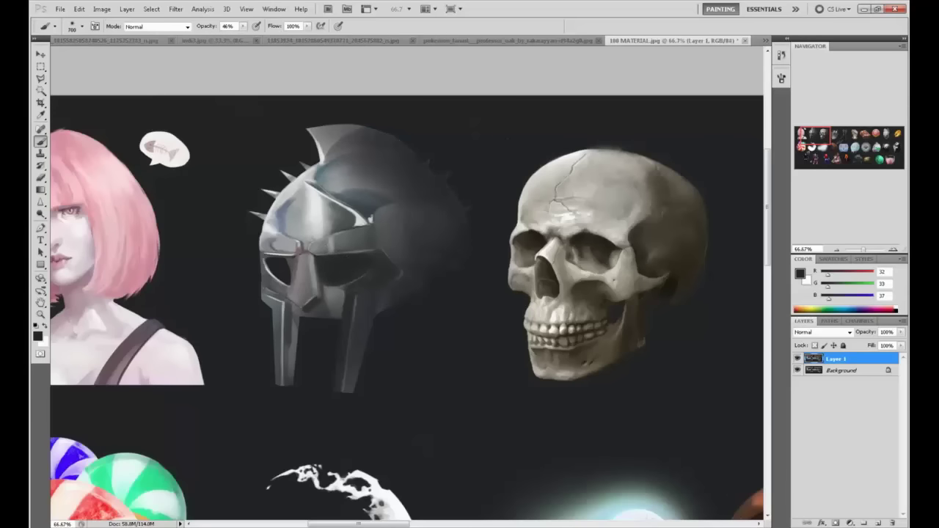
drag(457, 246, 453, 187)
drag(327, 374, 312, 356)
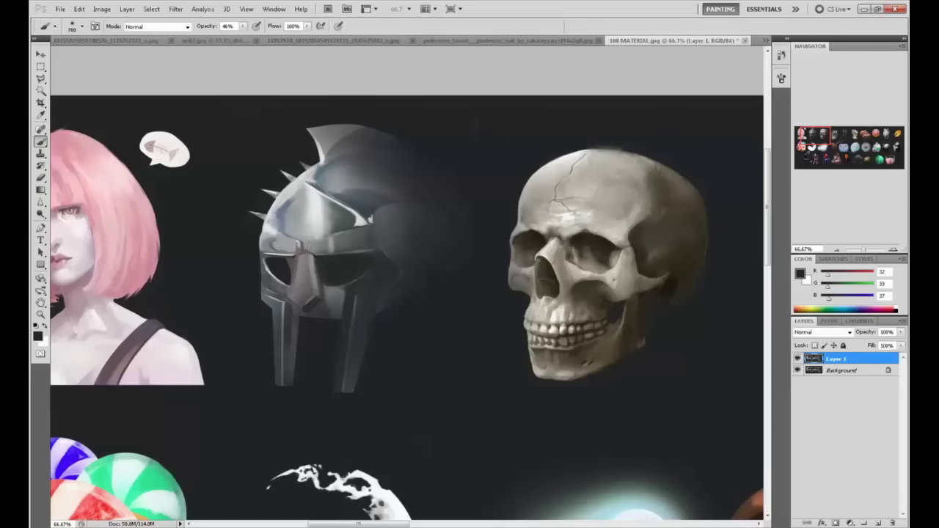
Step: Repaint the helmet's pinkish nose guard as grey metal with sampled near-white, and try a broad soft highlight along the helmet's back
alt+click(325, 211)
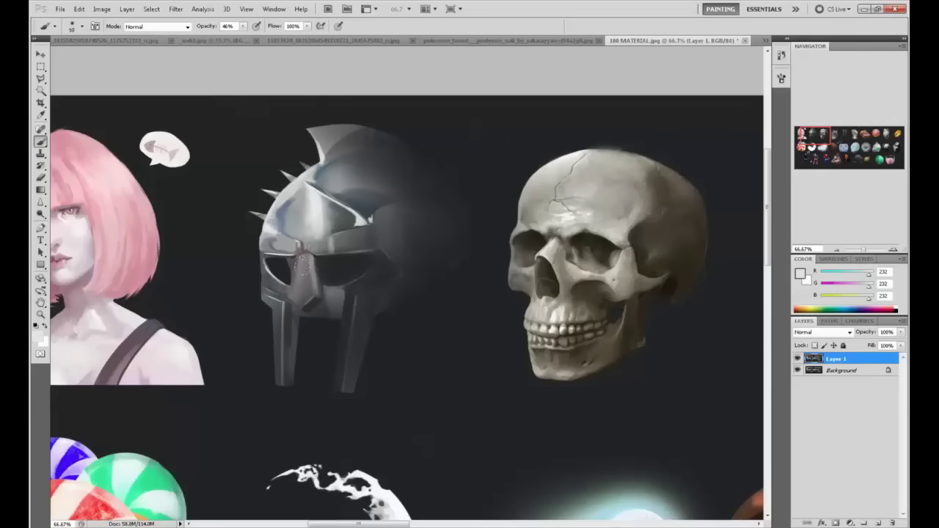
mouse_move(301, 264)
mouse_down()
mouse_move(298, 293)
mouse_move(306, 255)
mouse_move(301, 289)
mouse_up()
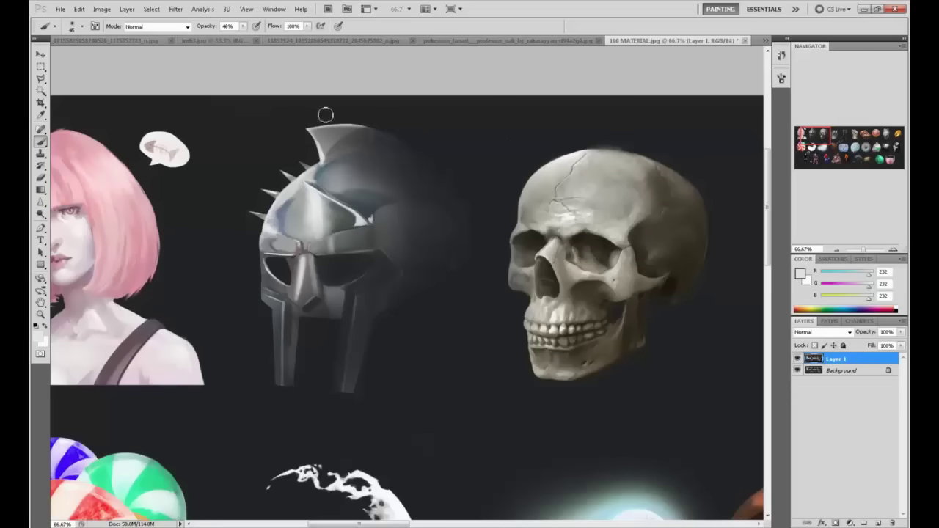
mouse_move(390, 168)
mouse_down()
mouse_move(442, 197)
mouse_move(443, 238)
mouse_up()
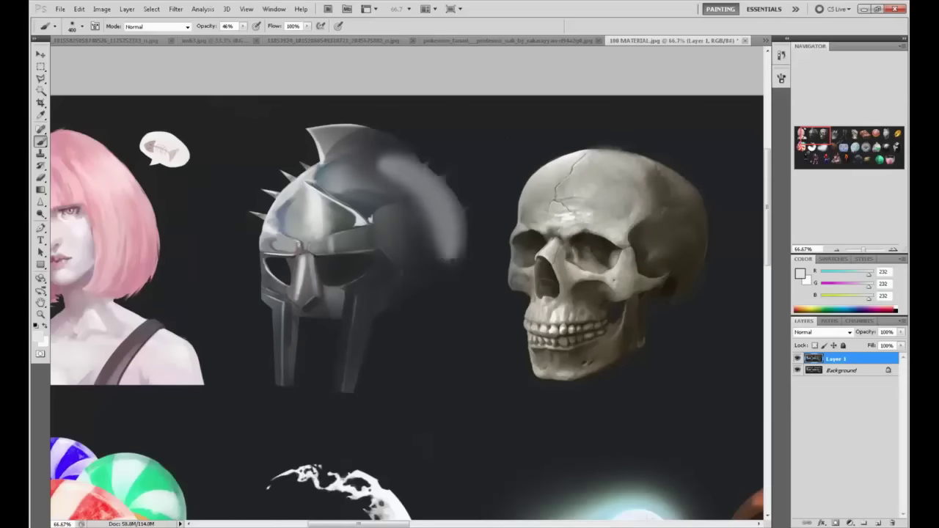
key(ctrl+z)
Step: Paint a subtle rim light along the helmet's back edge and rear spikes on a new layer at 23% brush opacity
click(243, 27)
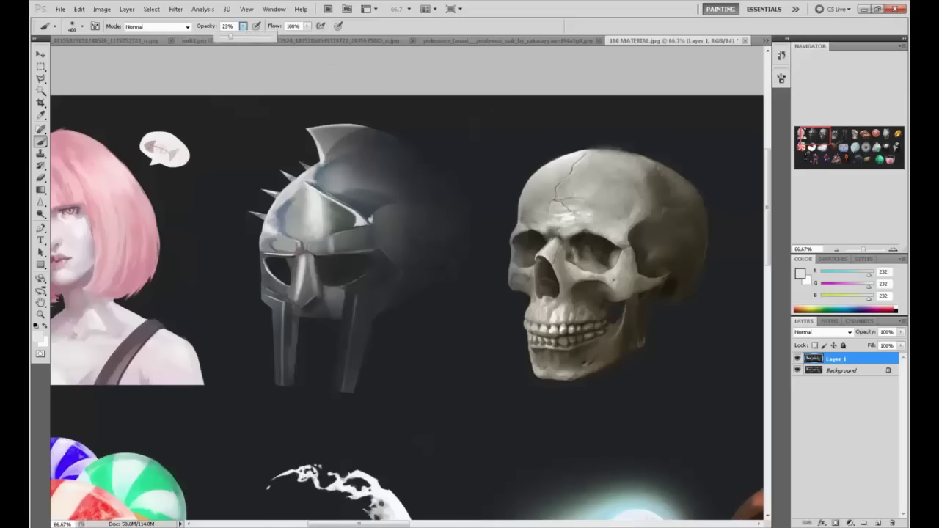
click(879, 522)
drag(393, 146, 482, 266)
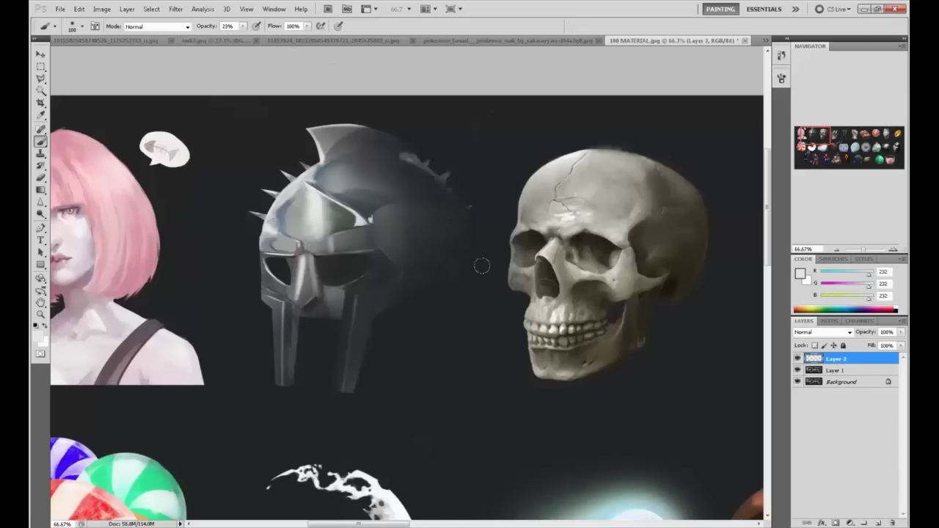
mouse_move(420, 154)
mouse_down()
mouse_move(469, 210)
mouse_move(467, 235)
mouse_move(422, 288)
mouse_up()
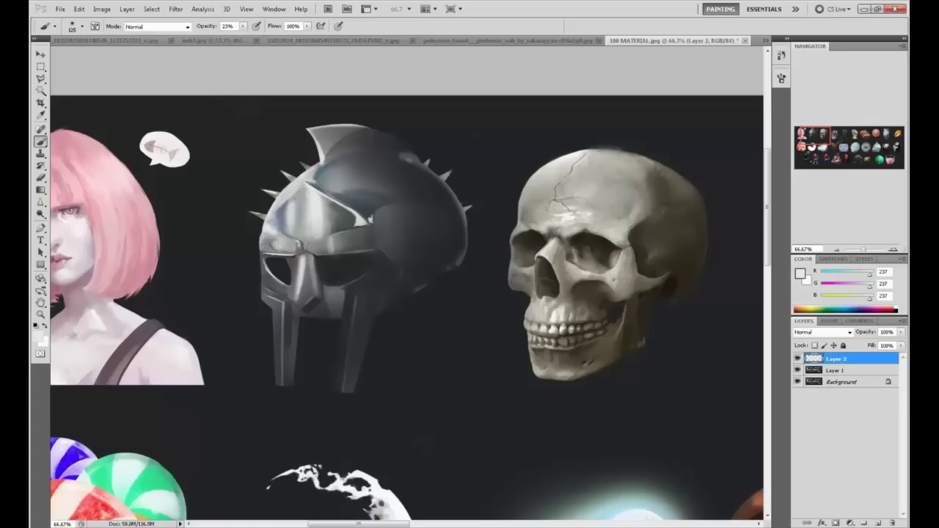
Step: Paint soft light reflections beneath the helmet's eye openings and along the edge of its left cheek guard
drag(254, 273, 277, 289)
mouse_move(346, 278)
mouse_down()
mouse_move(359, 284)
mouse_move(339, 291)
mouse_move(354, 280)
mouse_up()
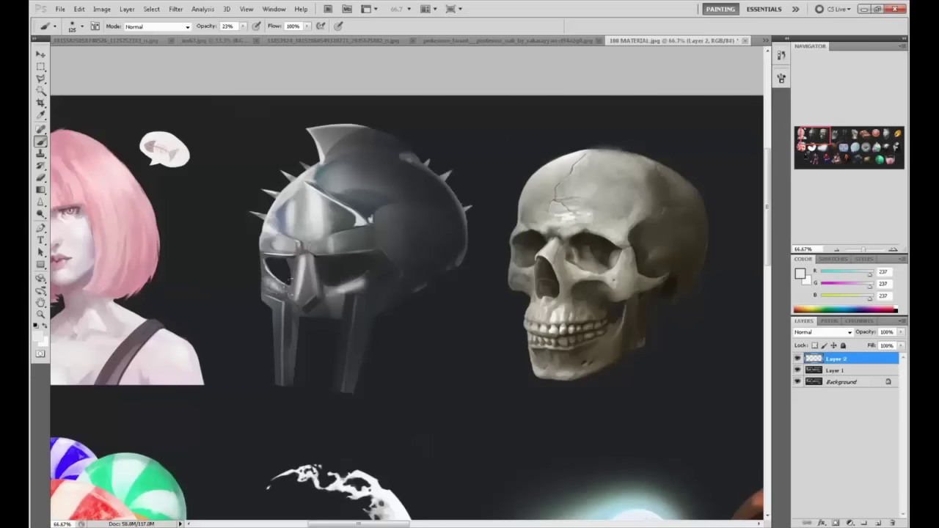
mouse_move(260, 299)
mouse_down()
mouse_move(279, 360)
mouse_move(266, 364)
mouse_up()
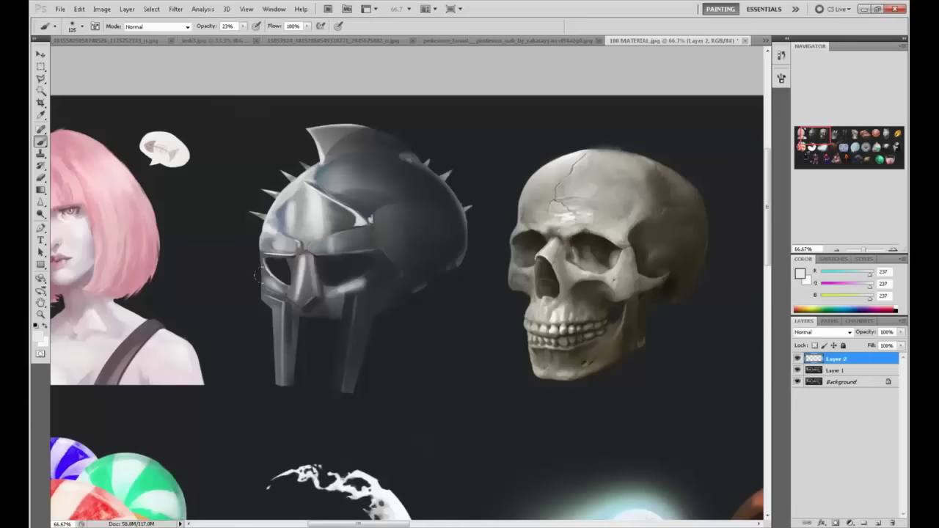
key(ctrl+z)
key(bracketleft)
mouse_move(273, 304)
mouse_down()
mouse_move(280, 373)
mouse_move(280, 313)
mouse_up()
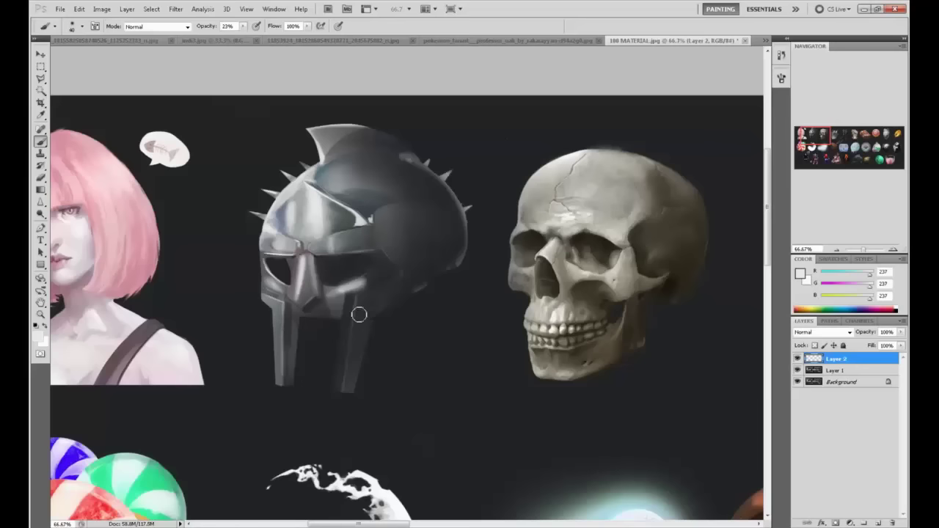
Step: Lighten the helmet's right cheek guard and blend its upper joint with sampled dark greys and near-white at 23% brush opacity
mouse_move(346, 304)
mouse_down()
mouse_move(339, 380)
mouse_move(348, 300)
mouse_move(328, 397)
mouse_move(354, 306)
mouse_move(345, 301)
mouse_move(336, 413)
mouse_move(348, 308)
mouse_move(345, 339)
mouse_move(349, 317)
mouse_up()
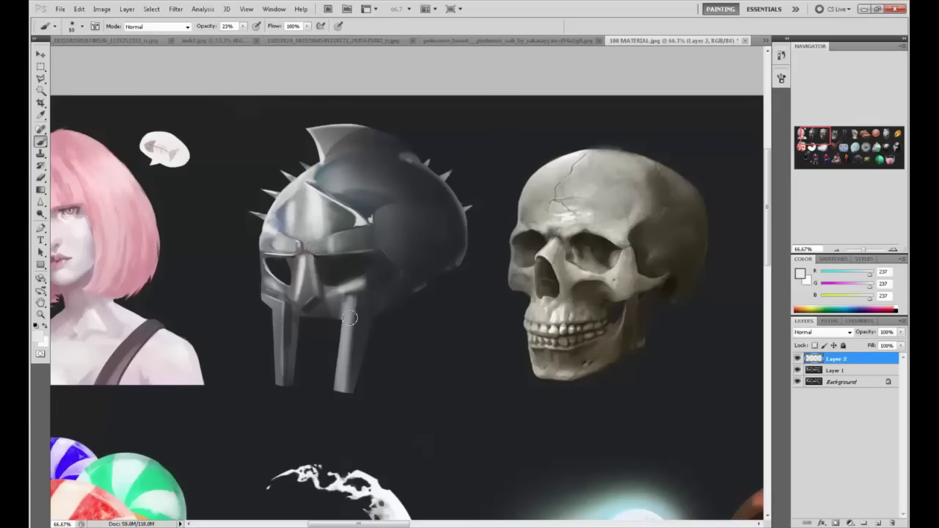
alt+click(361, 329)
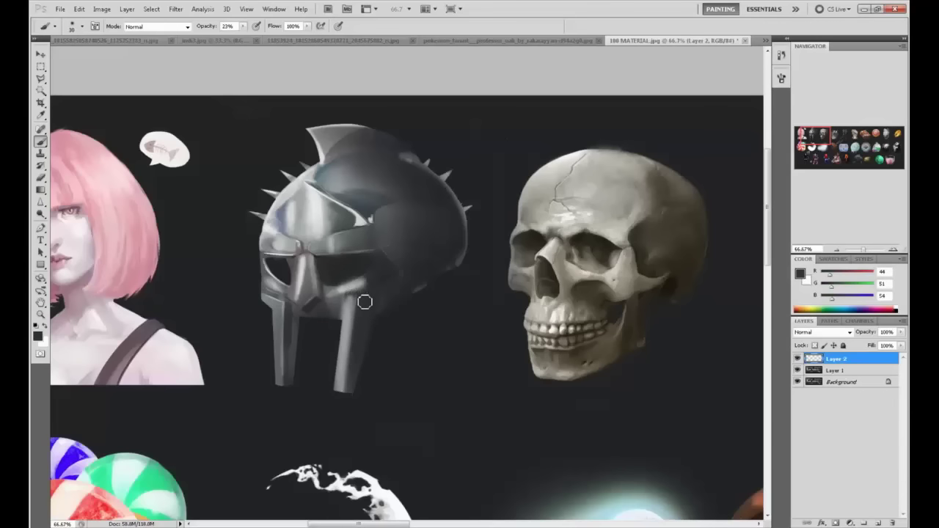
alt+click(312, 212)
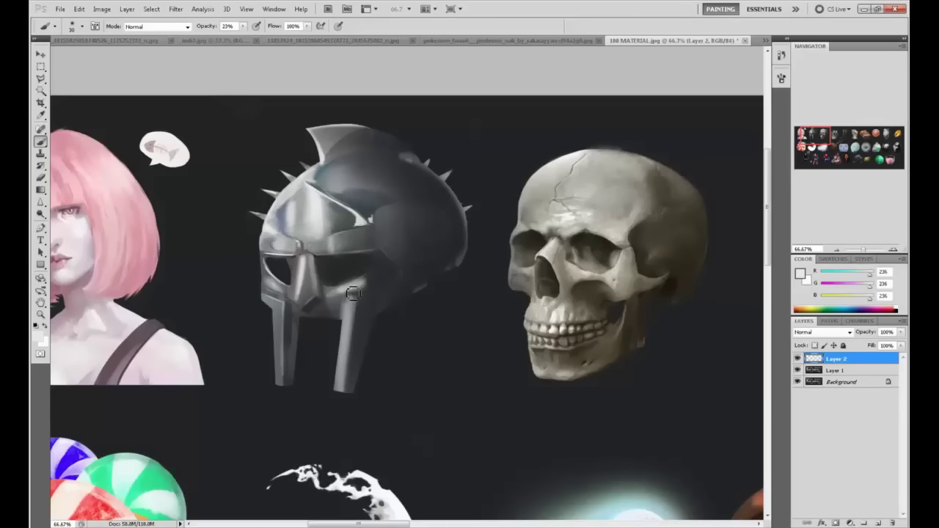
alt+click(360, 314)
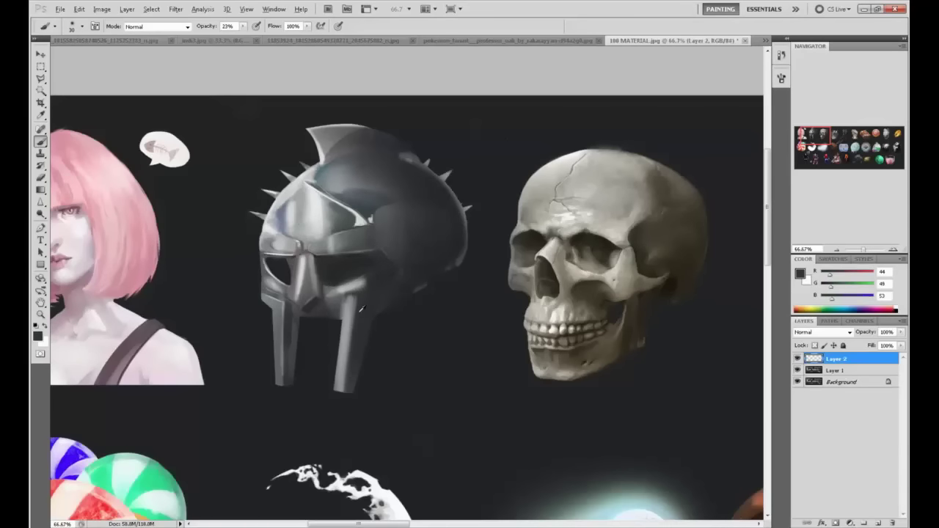
alt+click(351, 310)
alt+click(329, 220)
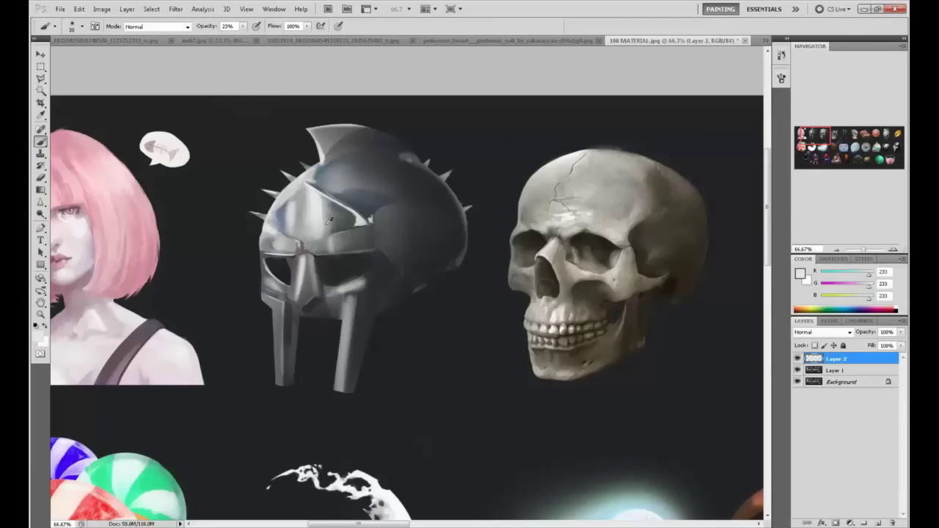
alt+click(338, 308)
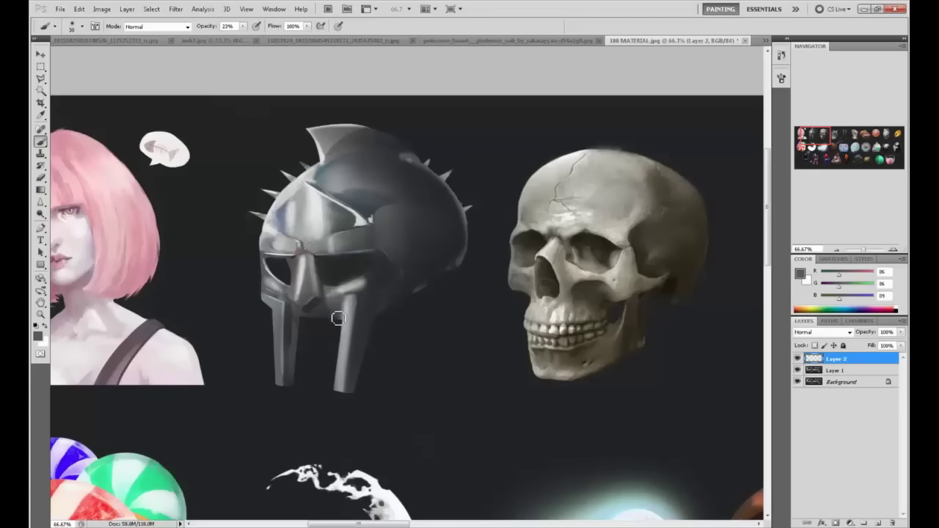
Step: Define crisp edges beneath the eye openings and atop both cheek guards with a smaller brush at 100% opacity in sampled greys
drag(241, 27, 291, 35)
key(bracketleft)
key(bracketleft)
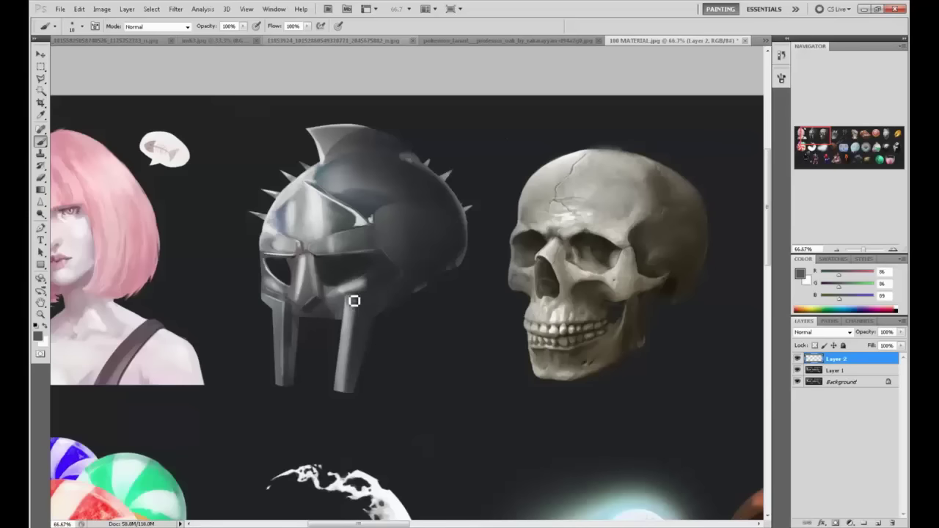
alt+click(357, 300)
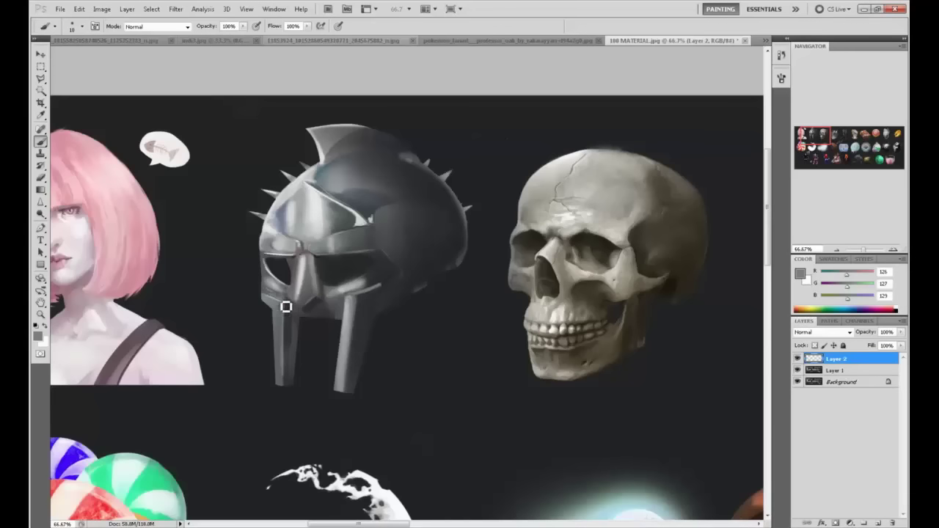
alt+click(303, 266)
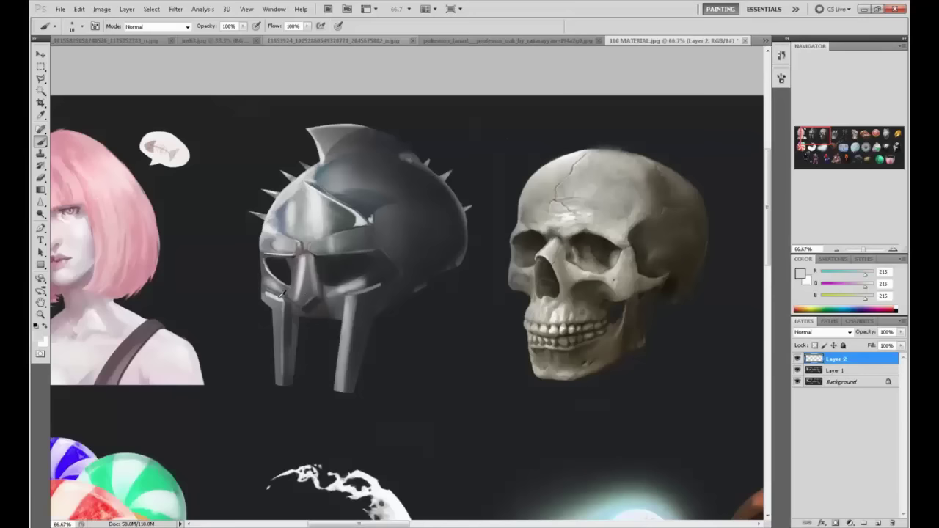
alt+click(270, 301)
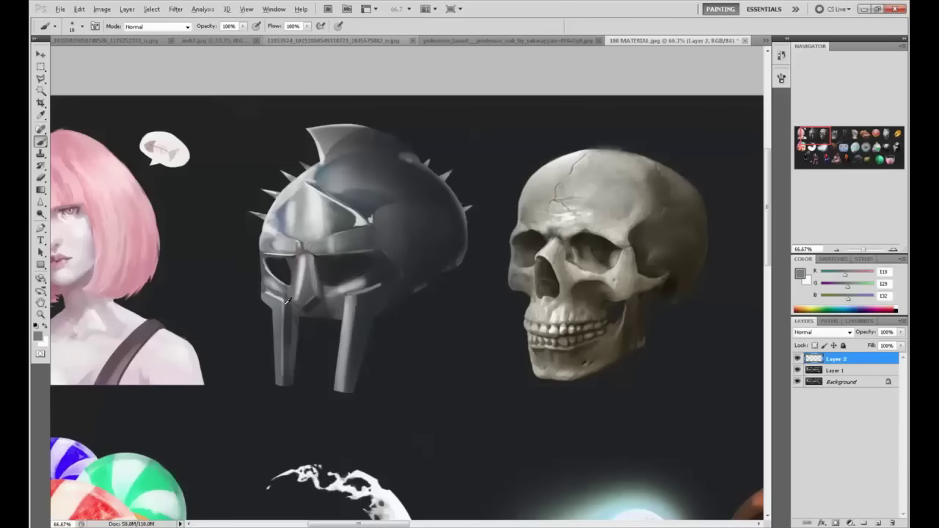
alt+click(287, 300)
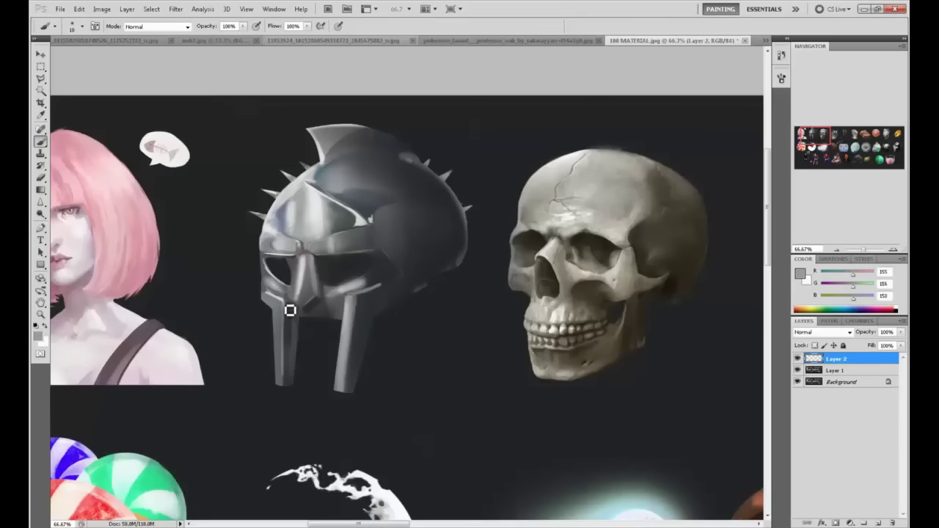
alt+click(282, 255)
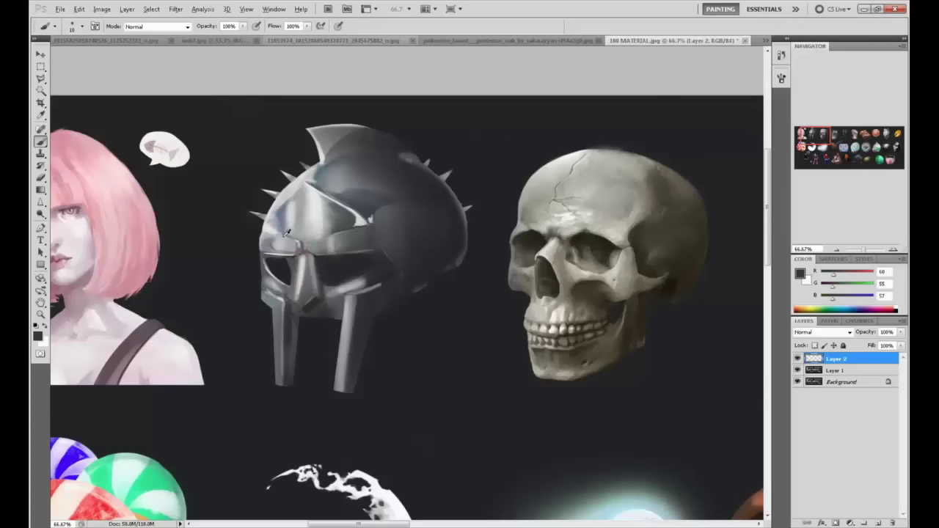
Step: Paint sharp near-white highlights along the helmet's brow ridges and forehead plate edge, with darker accents under the brow
alt+click(297, 208)
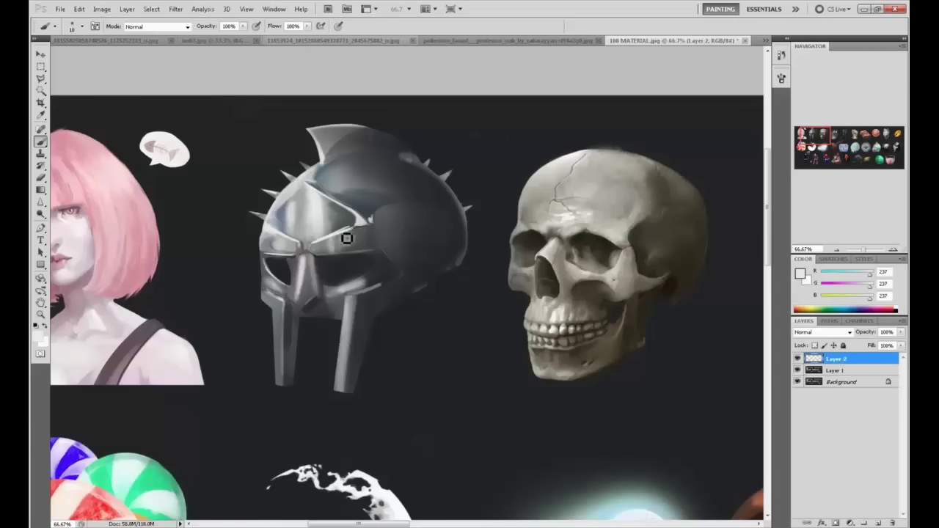
alt+click(270, 256)
mouse_move(274, 260)
mouse_down()
mouse_move(300, 264)
mouse_move(324, 203)
mouse_move(333, 243)
mouse_move(365, 233)
mouse_move(326, 247)
mouse_up()
alt+click(323, 200)
alt+click(321, 198)
mouse_move(322, 198)
mouse_down()
mouse_move(315, 188)
mouse_move(348, 212)
mouse_move(314, 190)
mouse_move(333, 201)
mouse_move(330, 210)
mouse_up()
alt+click(336, 193)
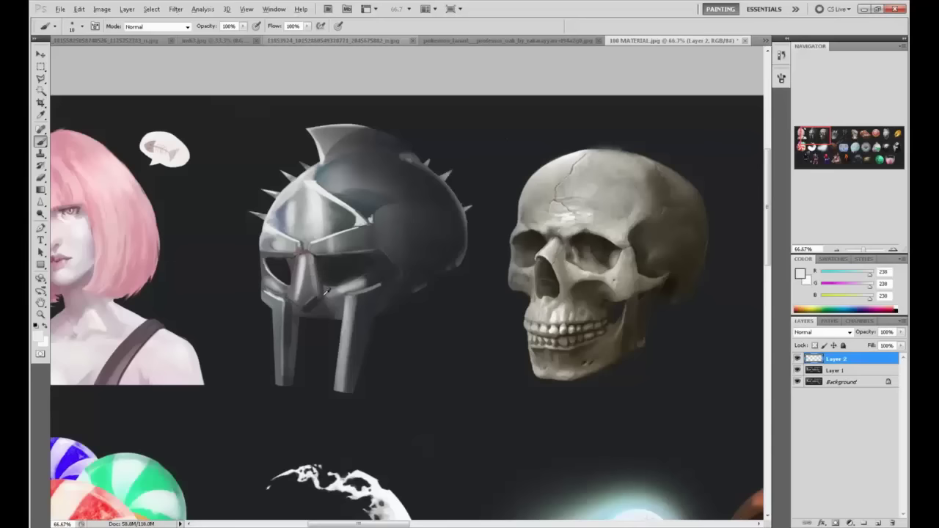
Step: Soften the dark patch beside the nose guard's lower tip with sampled light grey at 42% brush opacity
alt+click(327, 297)
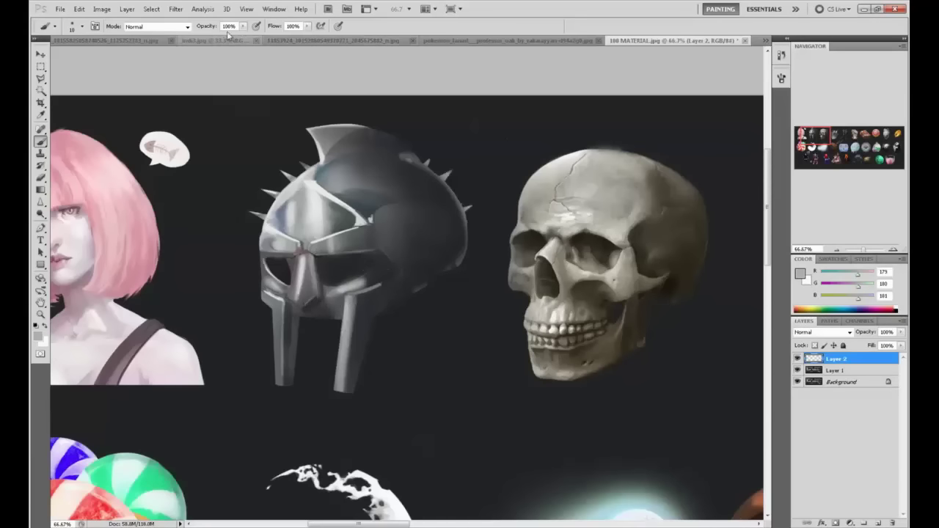
key(4)
key(2)
drag(309, 308, 318, 298)
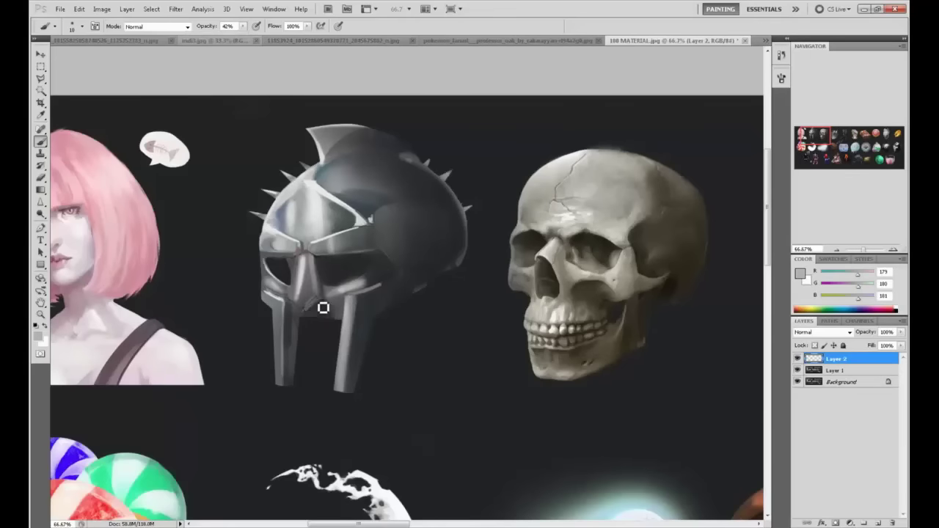
alt+click(335, 204)
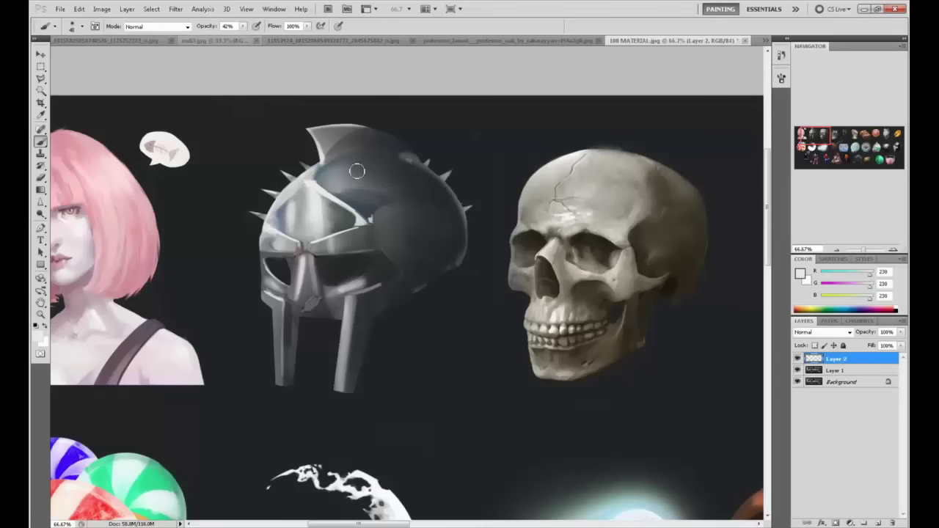
Step: Set the Dodge tool to 100% exposure on Highlights with a smaller brush, and merge Layer 2 down into Layer 1
click(40, 214)
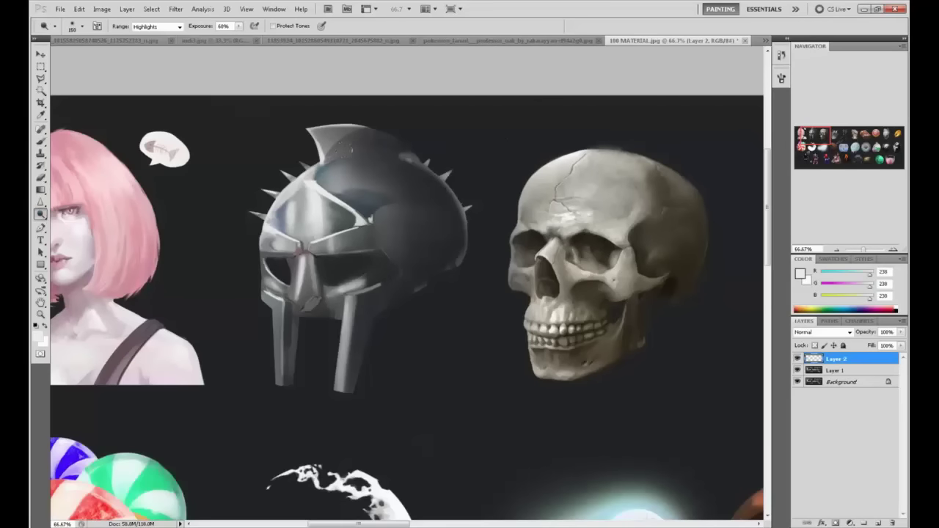
key([)
click(238, 27)
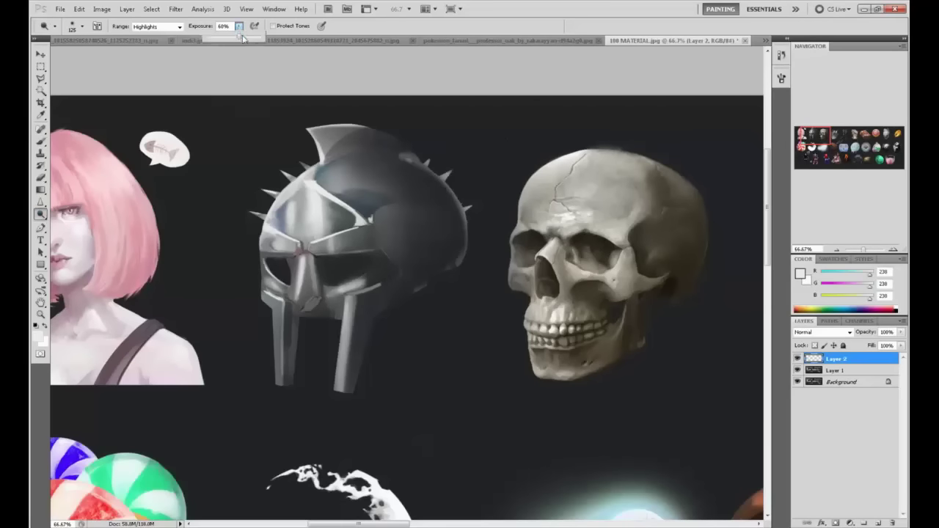
drag(239, 36, 260, 37)
key(bracketleft)
key(bracketleft)
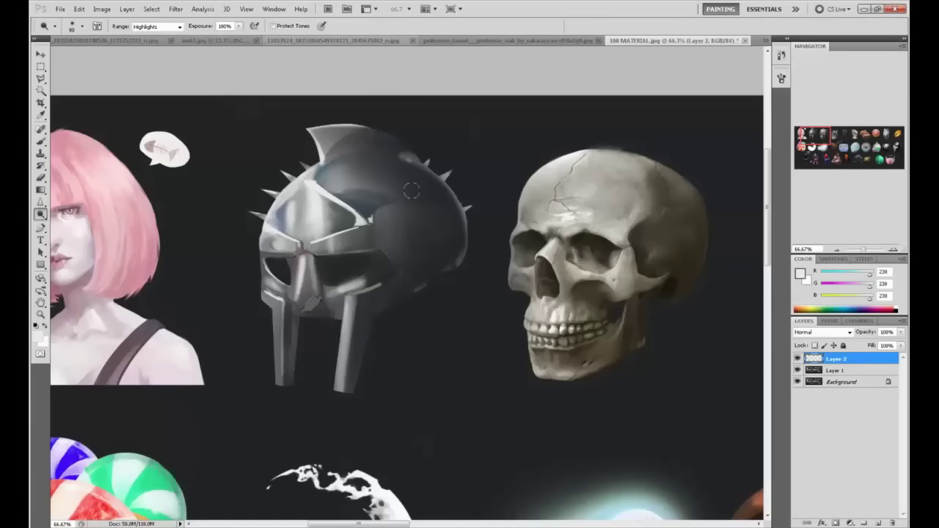
right_click(851, 359)
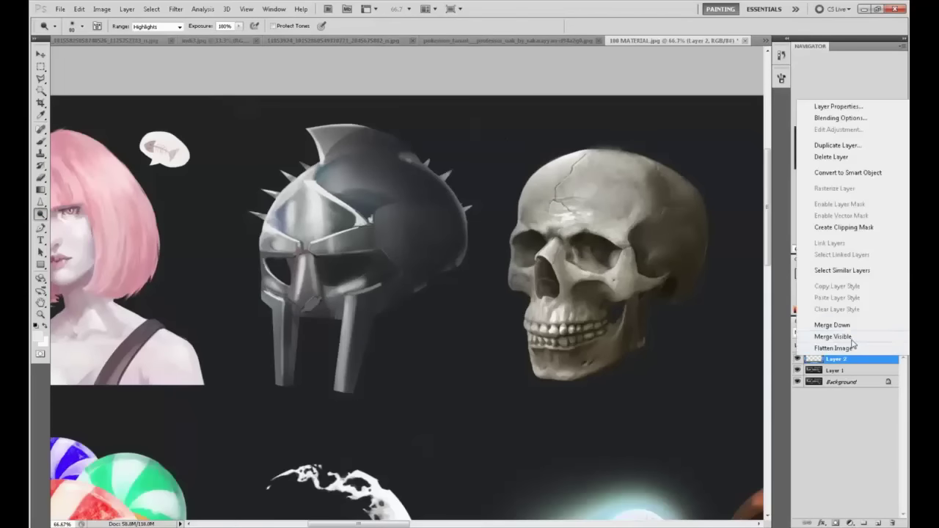
click(855, 328)
Step: Dodge a bright curved reflection along the helmet's rear dome, and lighten its lower back edge and top crest
key(bracketright)
mouse_move(374, 170)
mouse_down()
mouse_move(354, 158)
mouse_move(422, 205)
mouse_move(346, 152)
mouse_move(421, 224)
mouse_move(396, 176)
mouse_move(421, 218)
mouse_move(418, 209)
mouse_move(407, 222)
mouse_move(434, 234)
mouse_move(406, 195)
mouse_move(371, 301)
mouse_move(357, 153)
mouse_up()
key(bracketleft)
key(bracketleft)
key(bracketleft)
key(bracketleft)
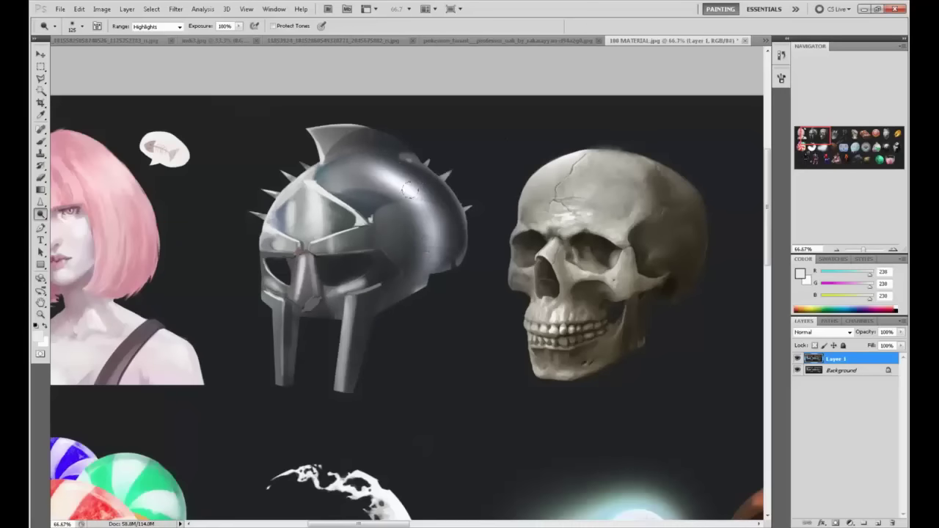
drag(410, 189, 431, 229)
key(bracketright)
key(ctrl+z)
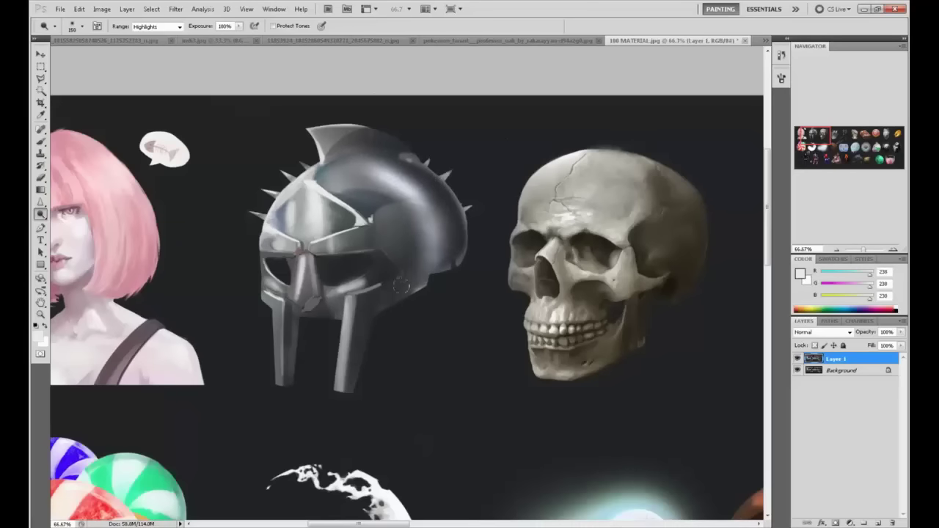
mouse_move(417, 283)
mouse_down()
mouse_move(433, 214)
mouse_move(419, 285)
mouse_up()
mouse_move(360, 129)
mouse_down()
mouse_move(307, 131)
mouse_move(335, 119)
mouse_move(302, 75)
mouse_move(336, 115)
mouse_move(337, 133)
mouse_move(359, 132)
mouse_up()
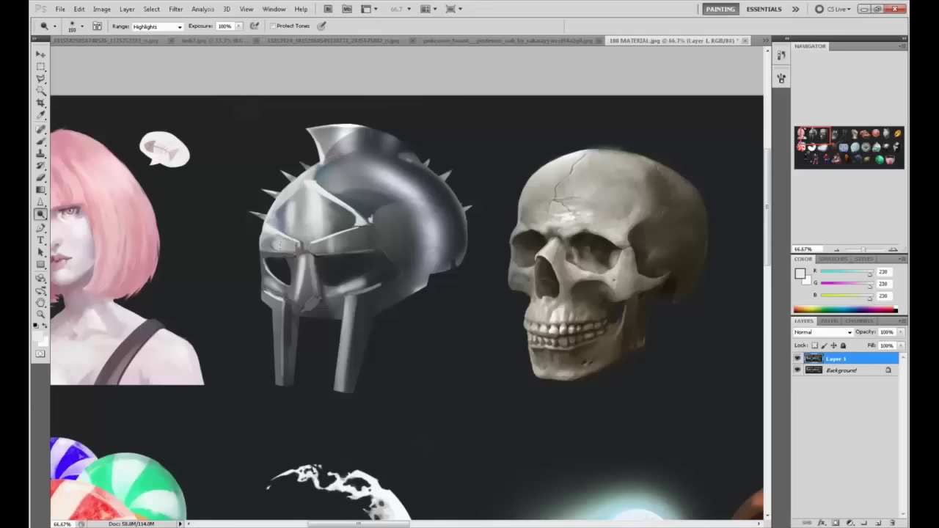
Step: Darken the helmet's face and cheek guards with a very large soft brush in sampled background grey at 42% opacity
click(41, 213)
click(73, 222)
key(b)
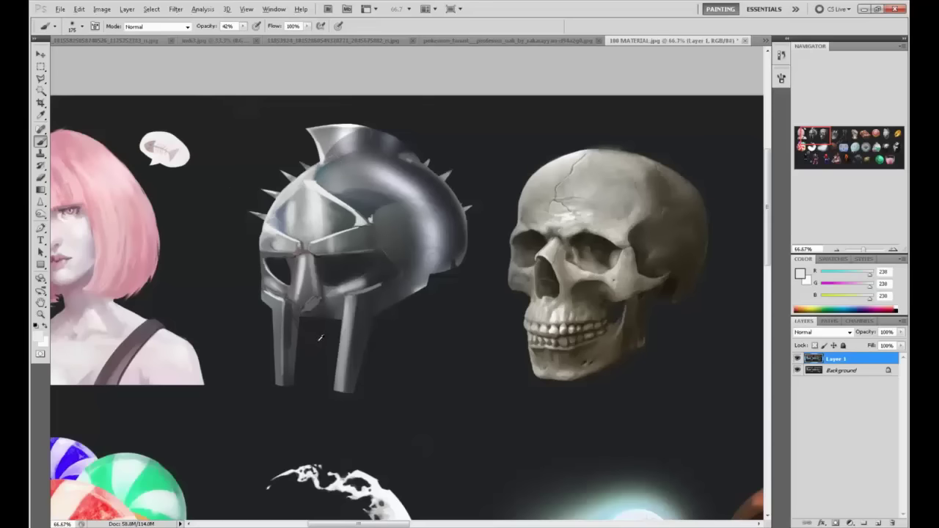
alt+click(214, 259)
drag(301, 400, 271, 316)
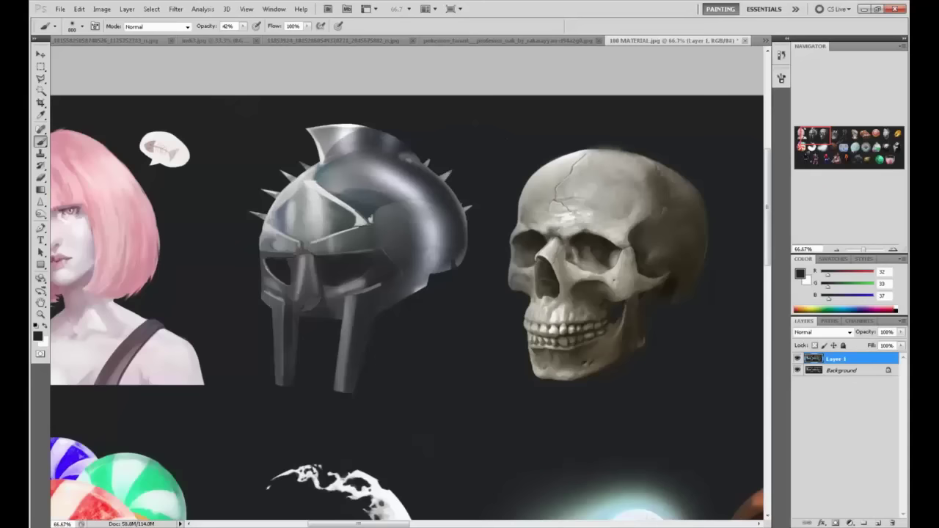
key(bracketright)
key(bracketright)
key(bracketright)
click(294, 389)
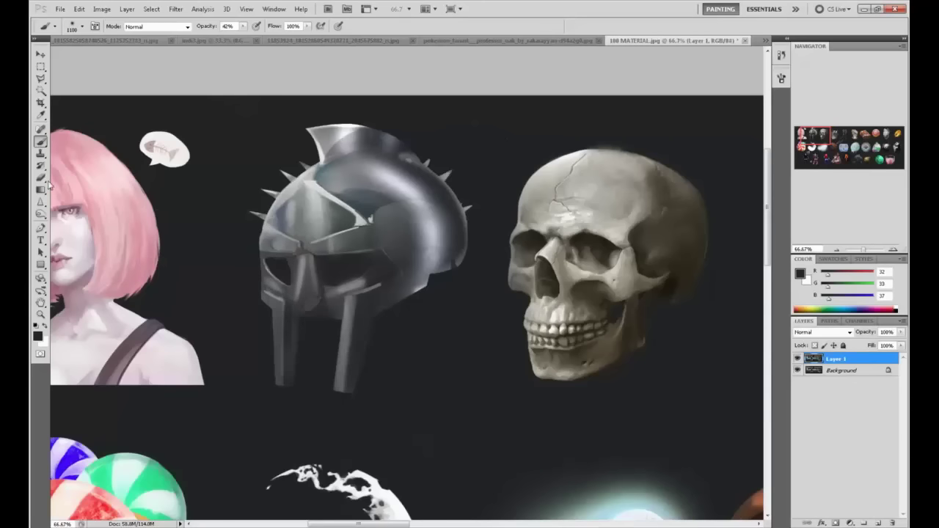
Step: Dodge soft highlights back into the helmet's forehead plate with a smaller brush and reduced exposure
click(41, 214)
click(74, 214)
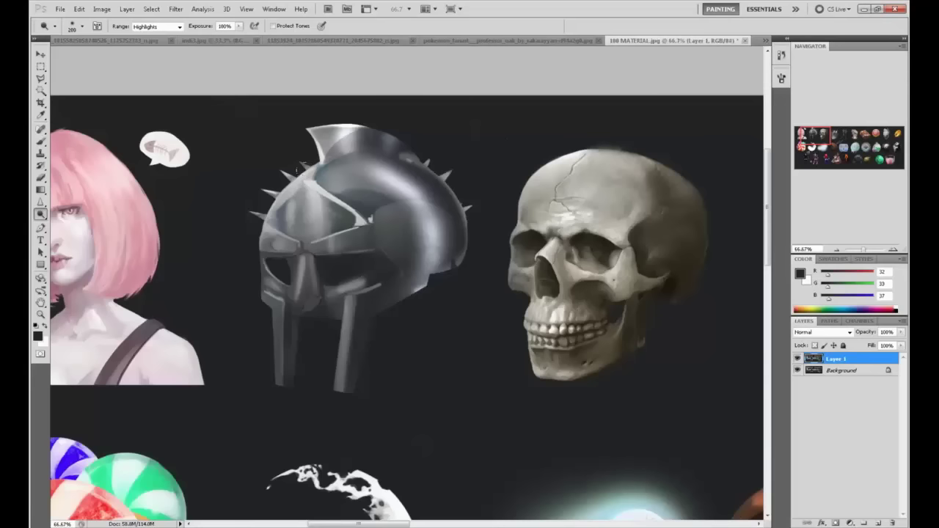
click(317, 208)
key(bracketleft)
key(bracketleft)
key(bracketleft)
key(bracketleft)
drag(316, 193, 318, 233)
key(ctrl+z)
key(ctrl+z)
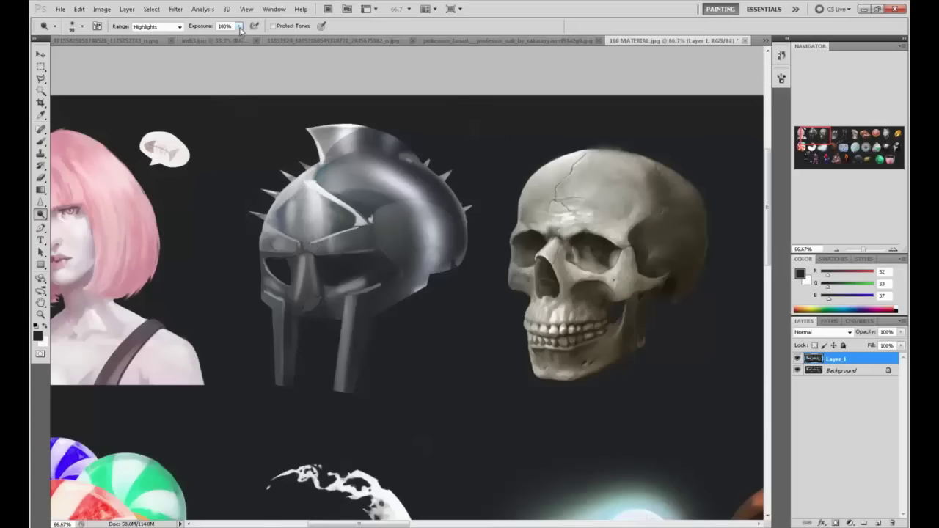
drag(239, 28, 221, 34)
mouse_move(316, 192)
mouse_down()
mouse_move(290, 250)
mouse_move(291, 206)
mouse_move(279, 233)
mouse_up()
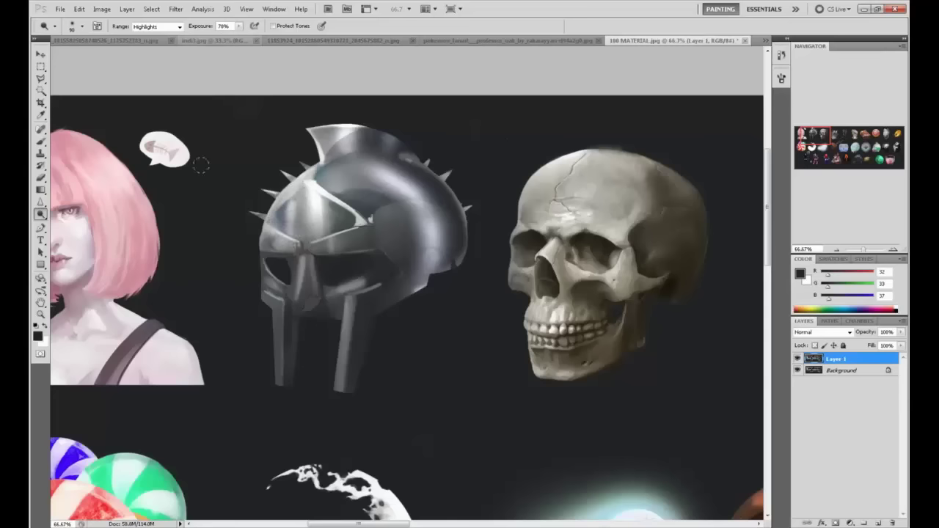
Step: Dodge highlights on the helmet's brow ridges, nose guard, the metal beneath the eye openings and the front edge
drag(318, 242, 348, 231)
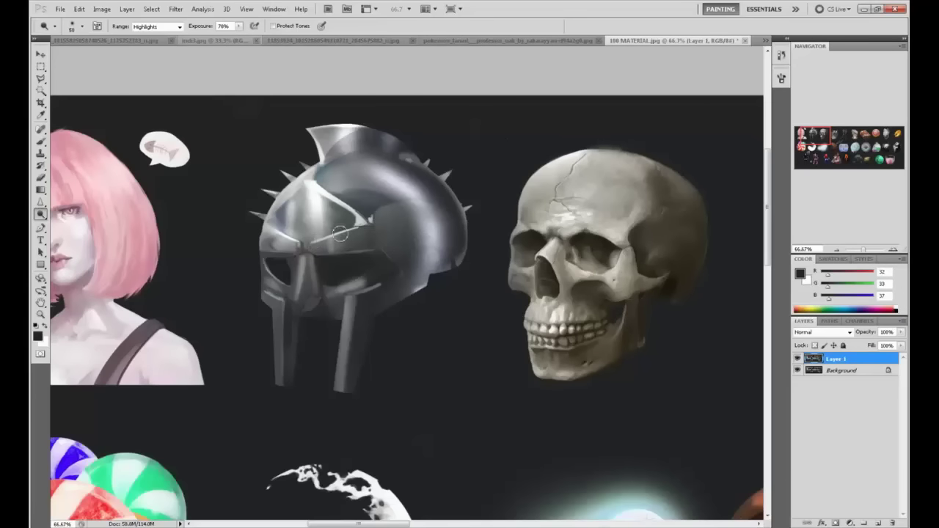
key(bracketleft)
key(bracketleft)
mouse_move(302, 257)
mouse_down()
mouse_move(294, 291)
mouse_move(300, 245)
mouse_move(301, 274)
mouse_move(266, 289)
mouse_move(258, 283)
mouse_move(270, 320)
mouse_up()
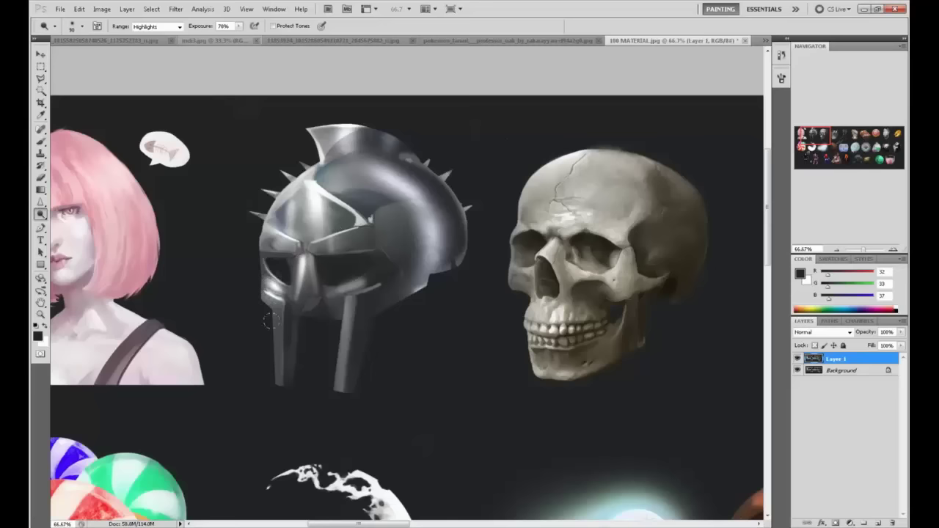
drag(348, 275, 349, 311)
mouse_move(342, 221)
mouse_down()
mouse_move(359, 246)
mouse_move(338, 265)
mouse_up()
drag(253, 233, 254, 248)
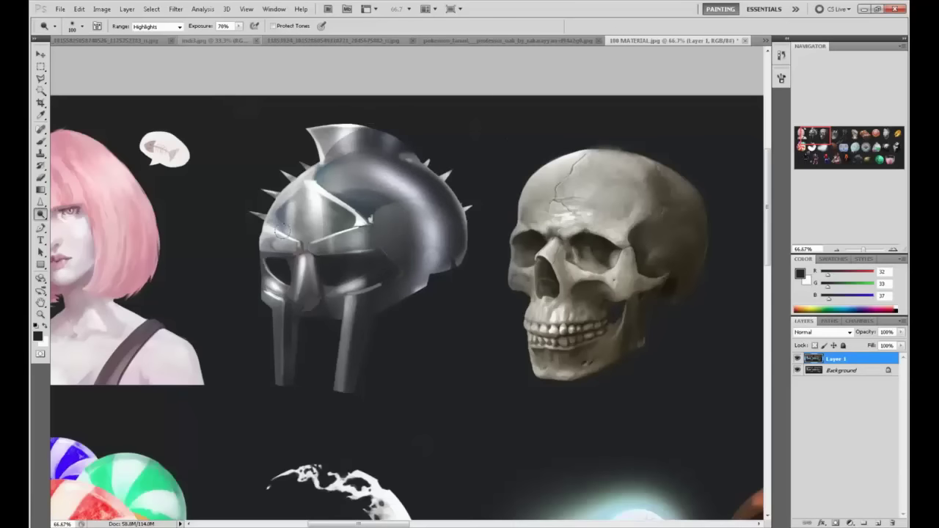
Step: Select the background strip beside the helmet's front edge with the Polygonal Lasso and crisp that edge with sampled background grey
key(l)
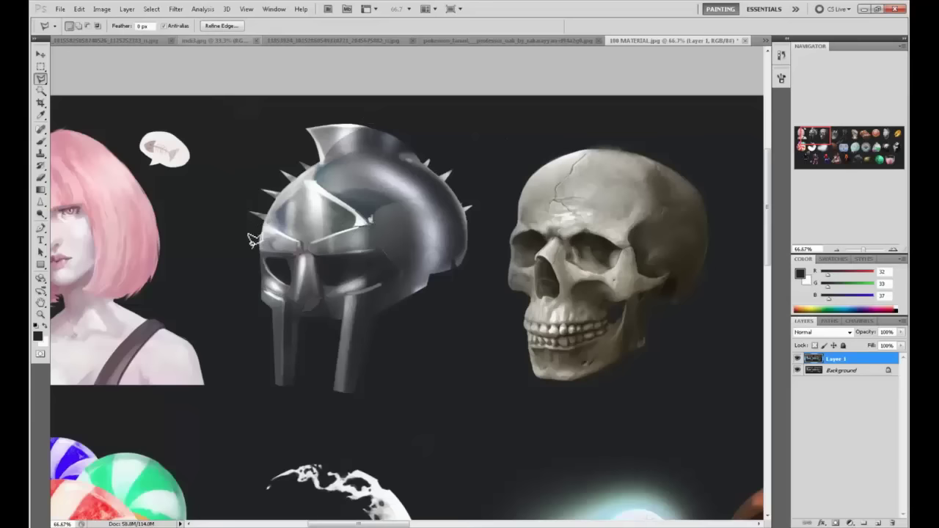
click(252, 236)
key(Escape)
click(268, 225)
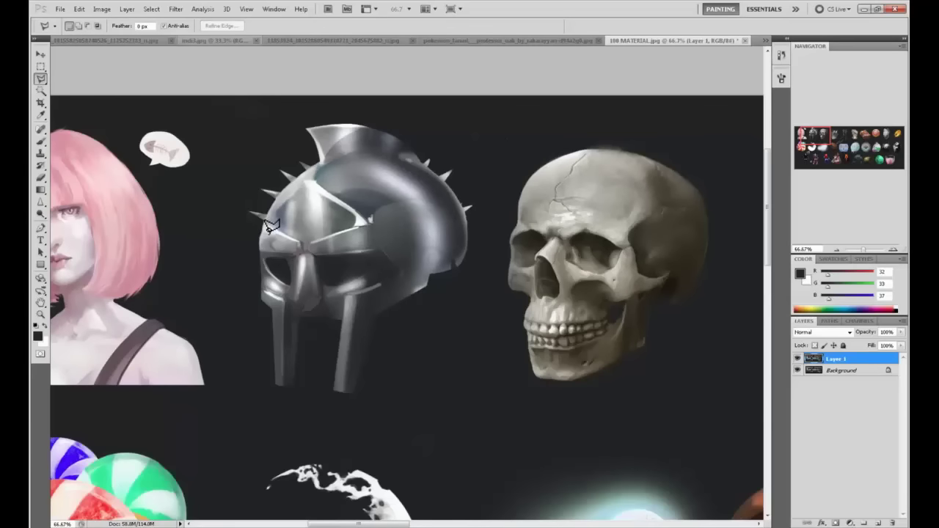
click(262, 237)
mouse_move(270, 302)
mouse_down()
mouse_move(232, 253)
mouse_move(243, 221)
mouse_move(273, 227)
mouse_up()
click(266, 222)
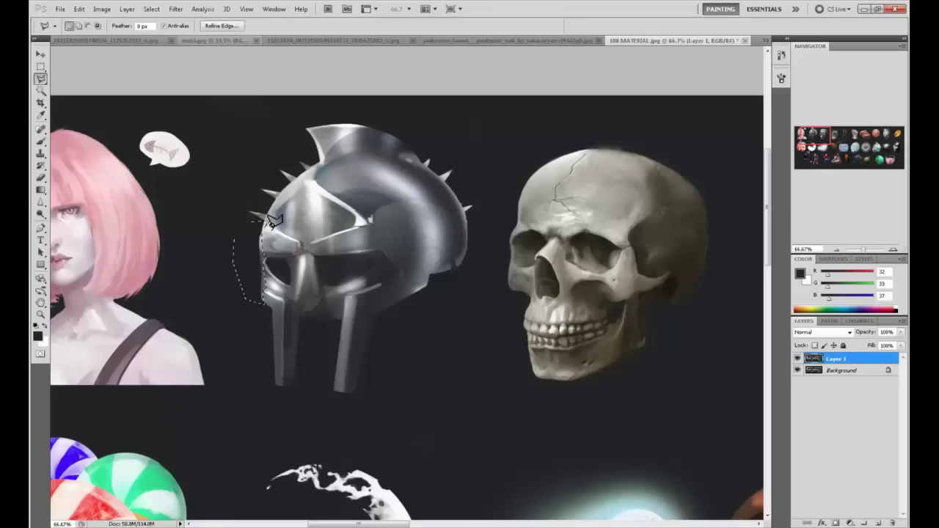
key(ctrl+h)
key(b)
alt+click(248, 239)
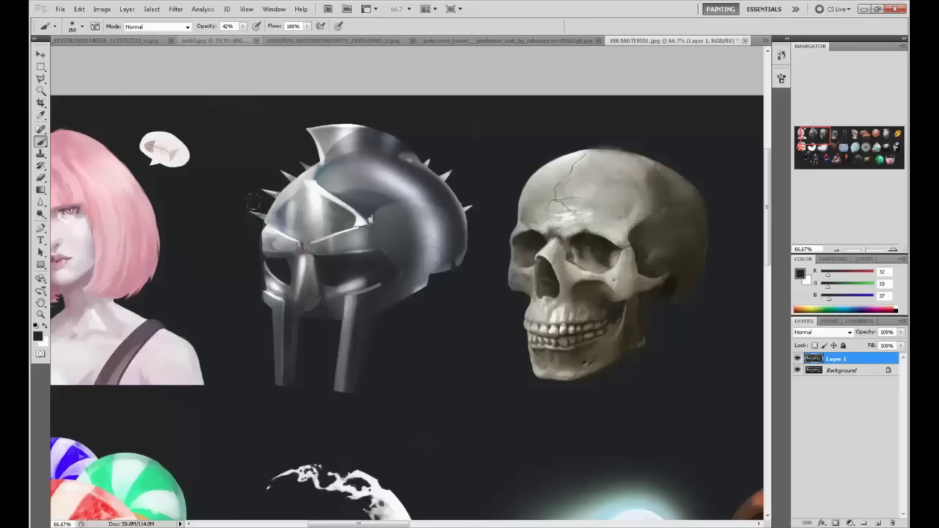
Step: Lasso the area outside the front dome, paint out the front spikes in background grey at 100% opacity, and clear the selection
key(ctrl+plus)
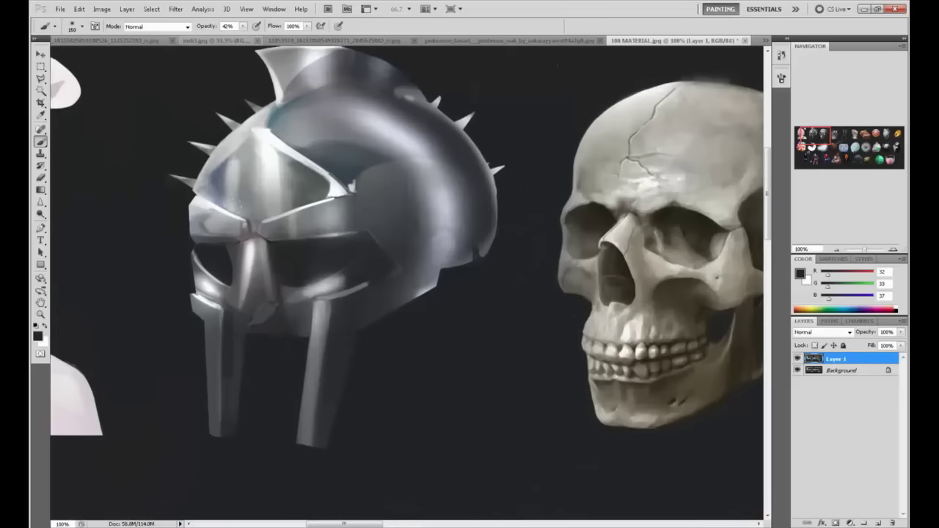
drag(232, 276, 293, 299)
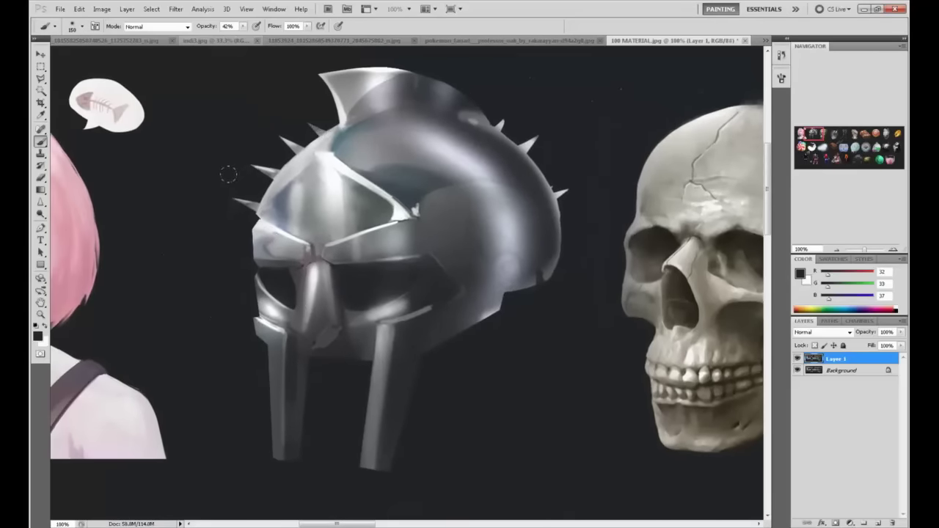
key(l)
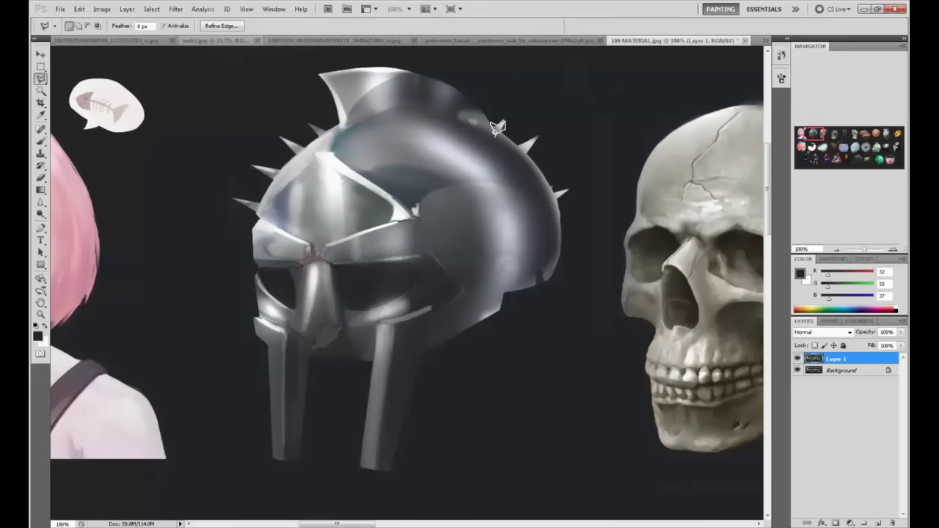
right_click(41, 80)
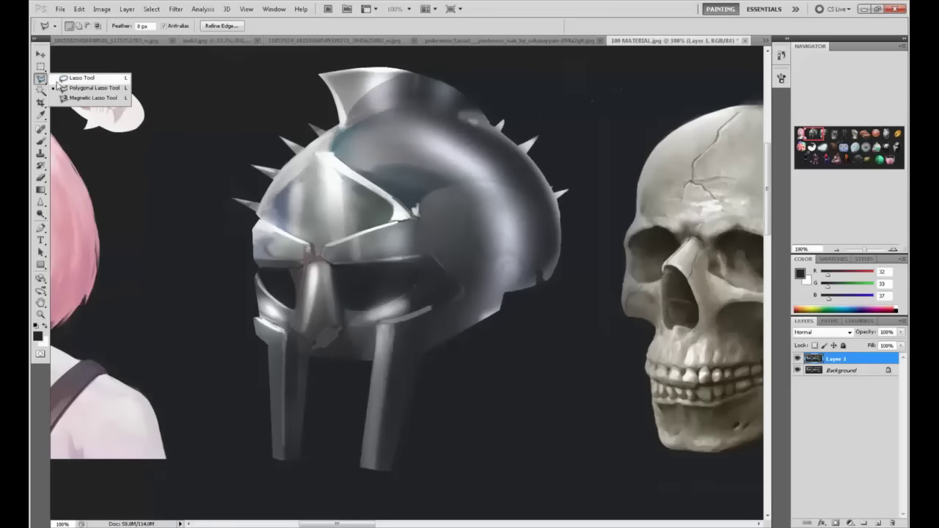
click(75, 77)
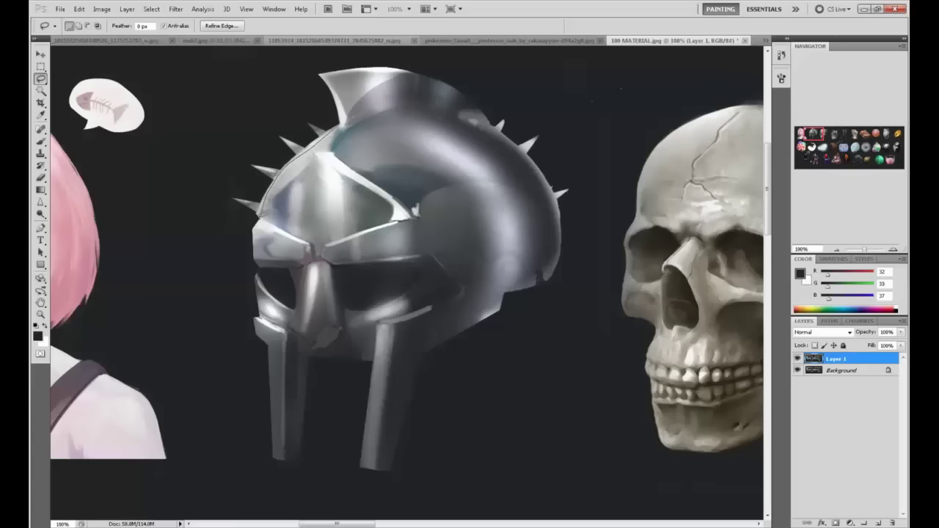
mouse_move(261, 217)
mouse_down()
mouse_move(300, 99)
mouse_move(503, 138)
mouse_move(524, 180)
mouse_move(446, 110)
mouse_up()
key(b)
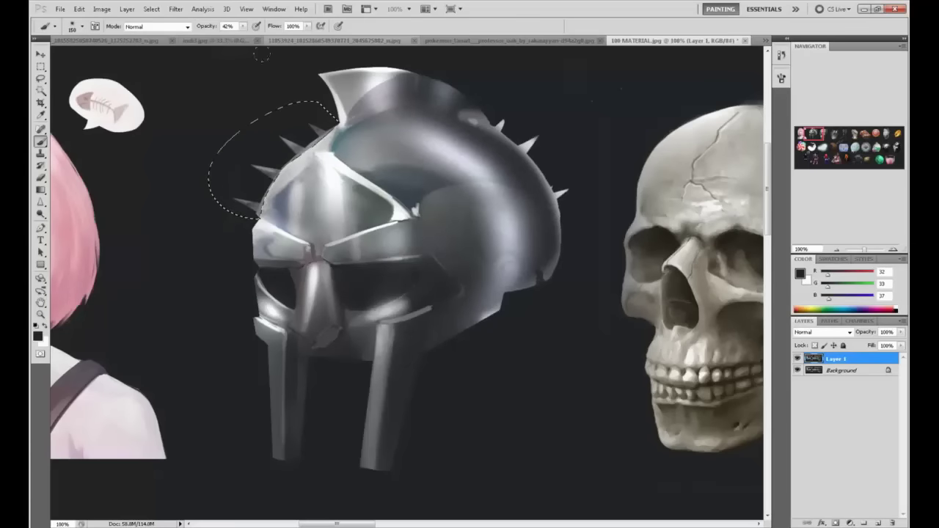
drag(242, 27, 283, 35)
drag(246, 205, 303, 100)
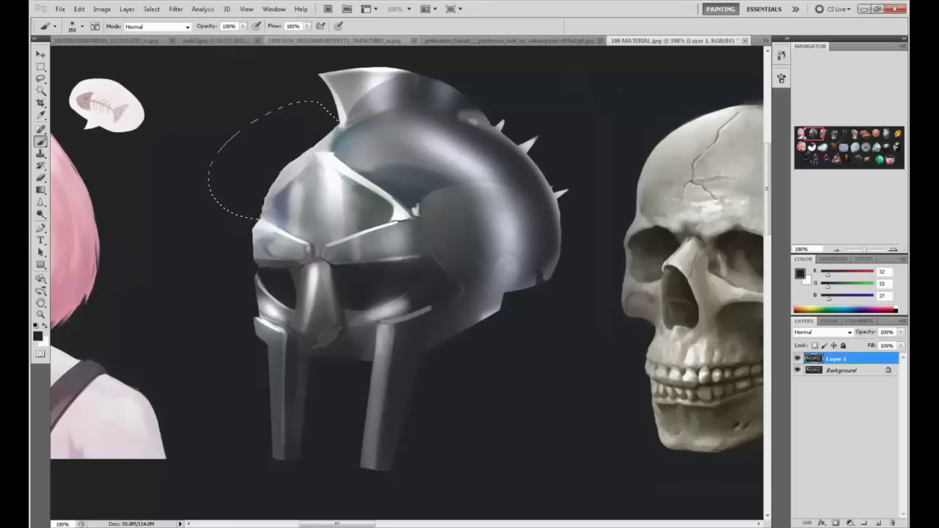
key(m)
right_click(310, 181)
click(334, 188)
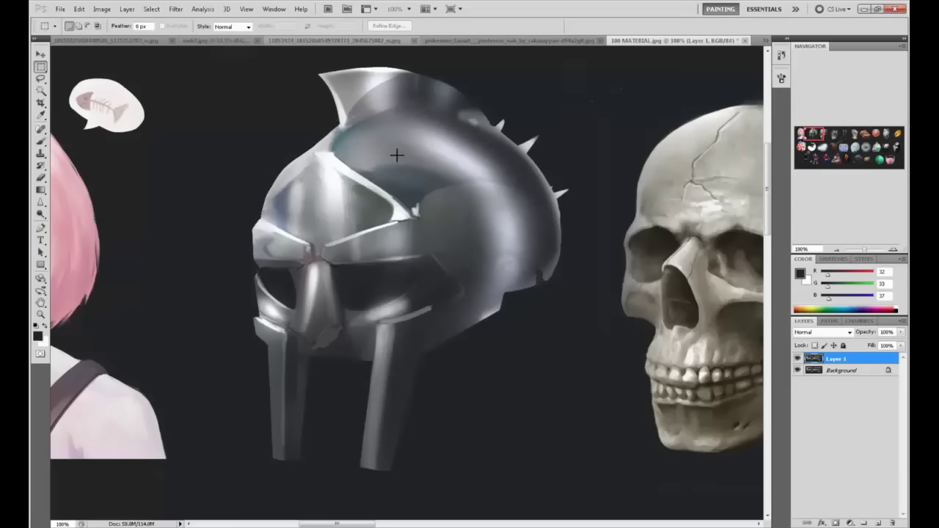
Step: Outline a narrow side plane along the nose guard, beside the larger eye opening, with the Polygonal Lasso
key(b)
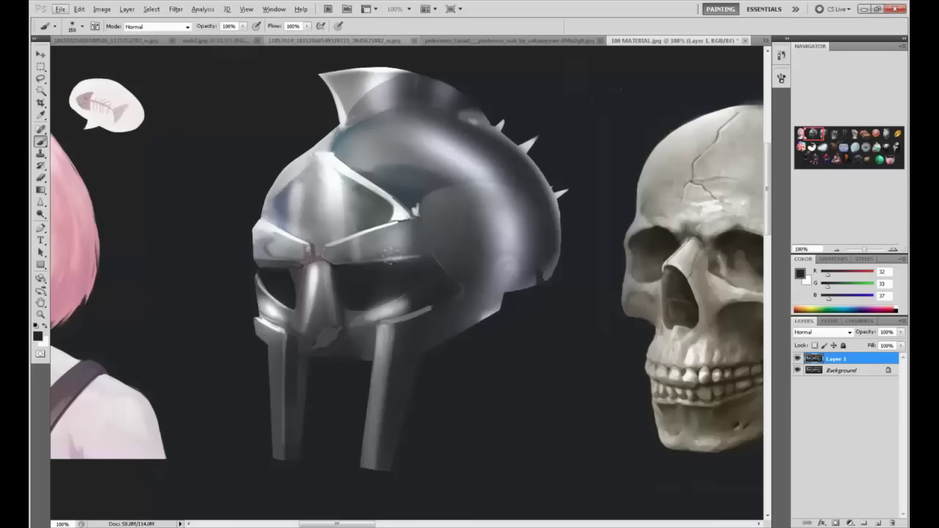
key(l)
key(alt+l)
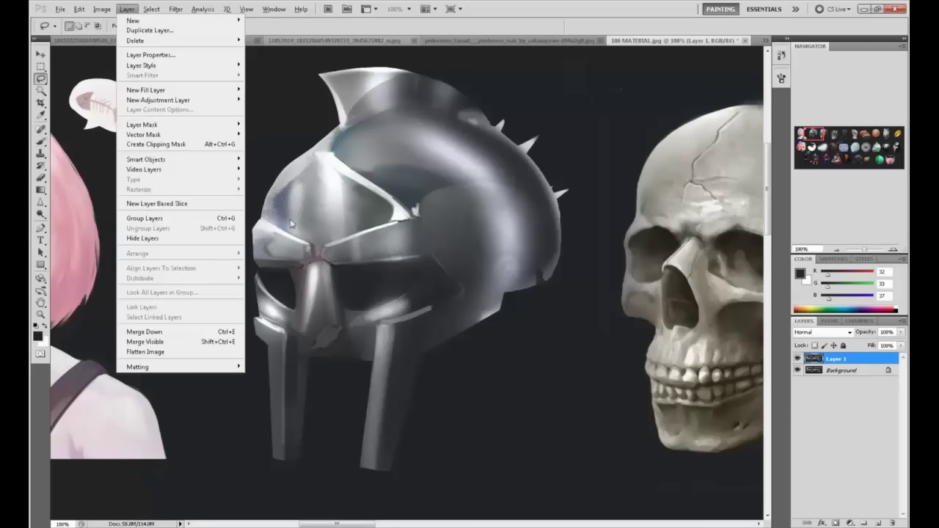
click(316, 259)
right_click(44, 79)
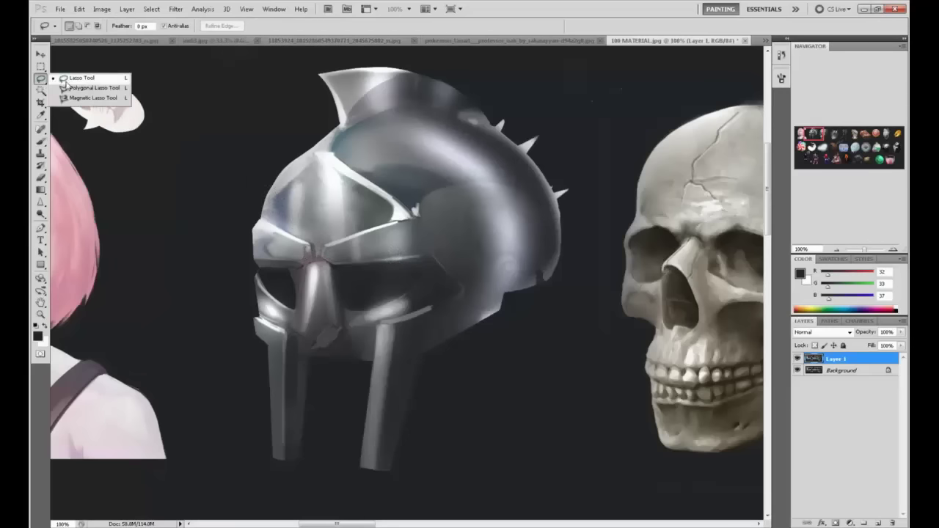
click(60, 80)
drag(40, 81, 81, 90)
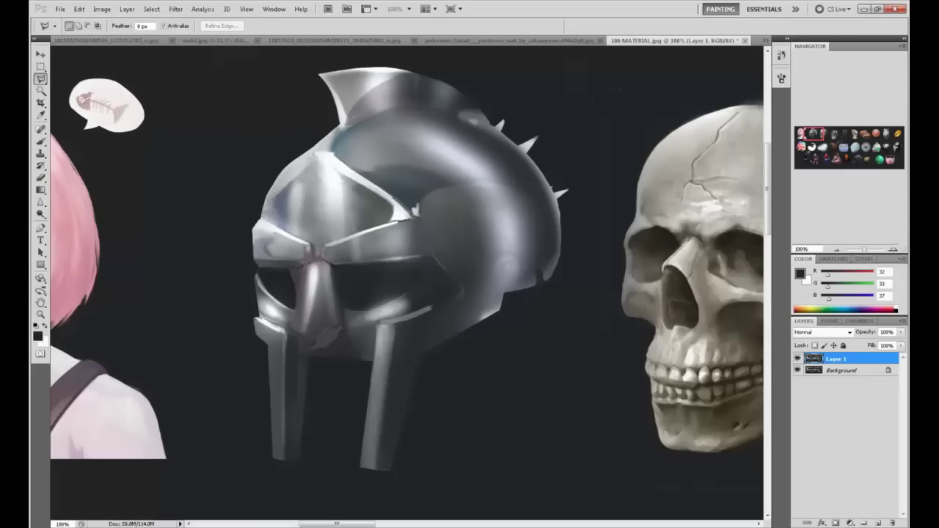
click(332, 327)
click(343, 331)
double_click(332, 257)
Step: Paint the nose guard's selected side plane in sampled light grey with a size 250 brush at 39% opacity
key(b)
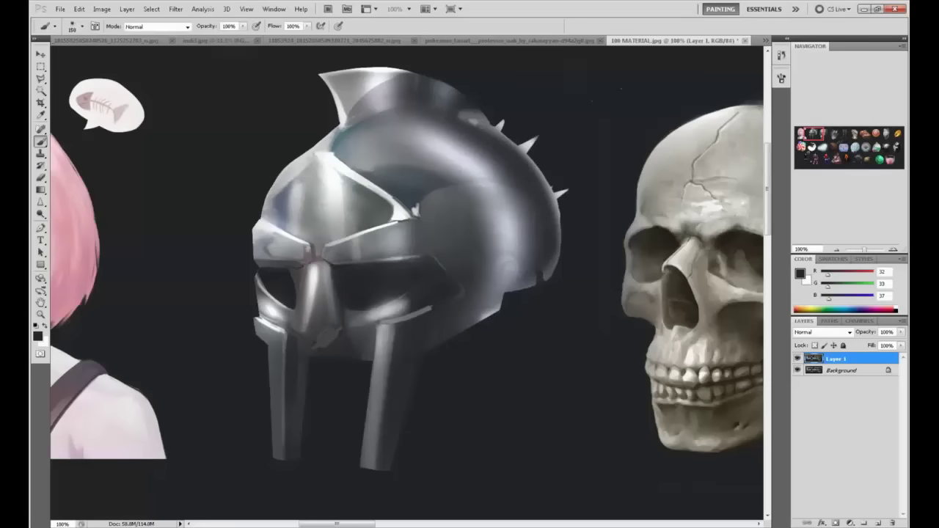
alt+click(318, 274)
key(])
drag(333, 271, 337, 323)
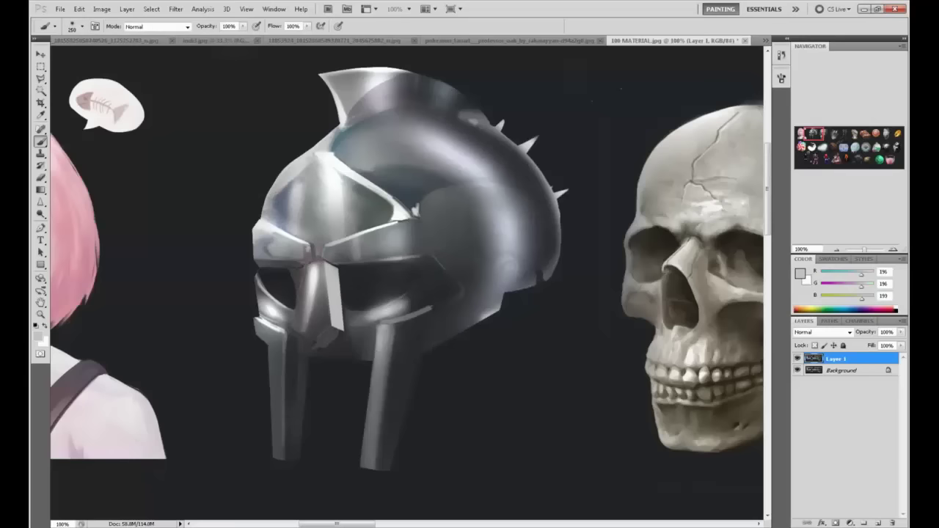
click(242, 27)
key(ctrl+z)
click(243, 26)
drag(244, 37, 216, 37)
drag(332, 272, 337, 323)
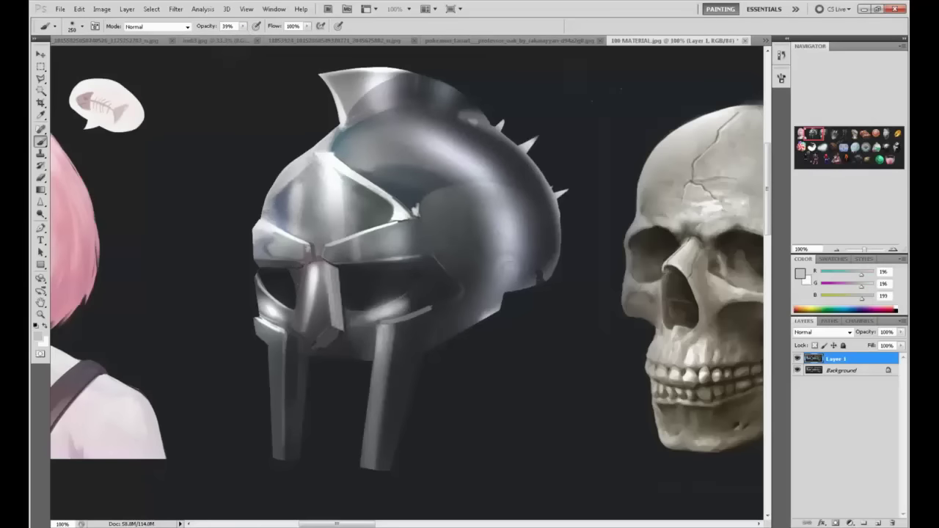
alt+click(352, 271)
drag(336, 257, 332, 244)
alt+click(336, 301)
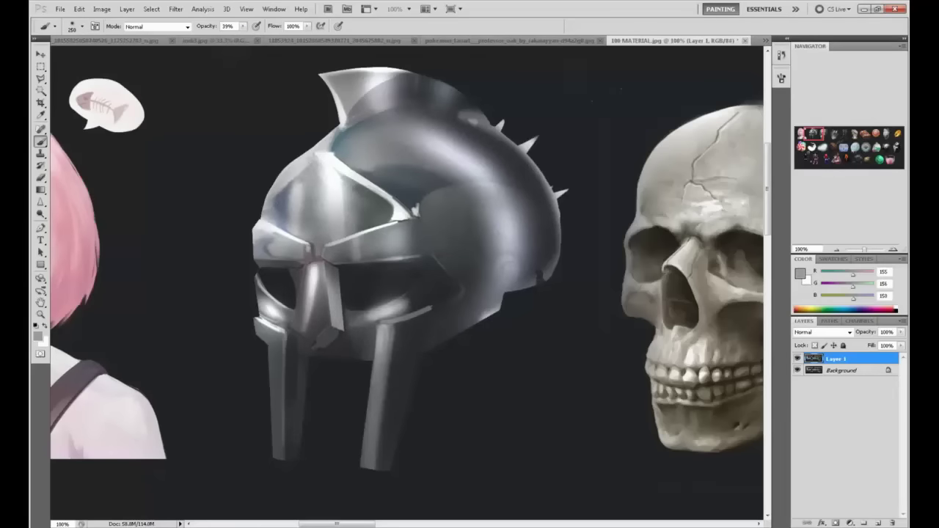
Step: Select the small bottom facet of the nose guard and shade it with sampled greys to form a crisp bevelled tip
key(l)
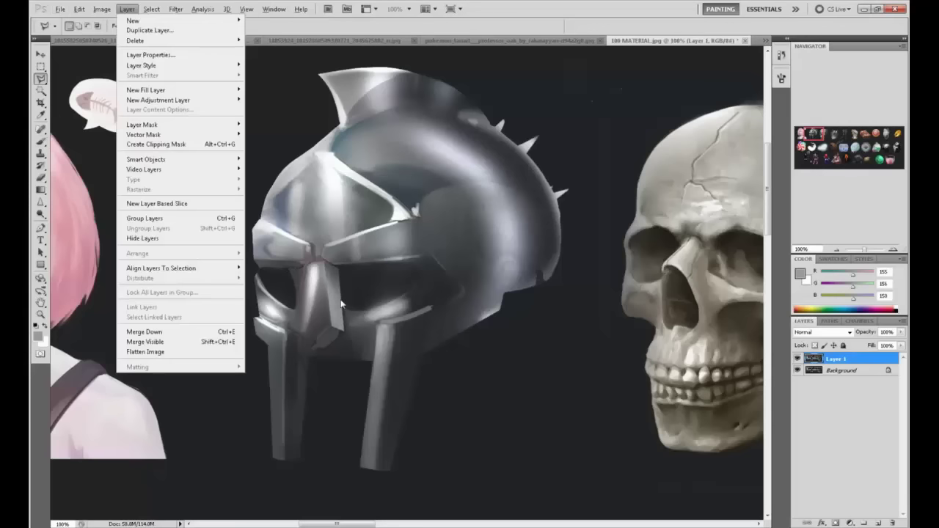
click(344, 327)
click(340, 328)
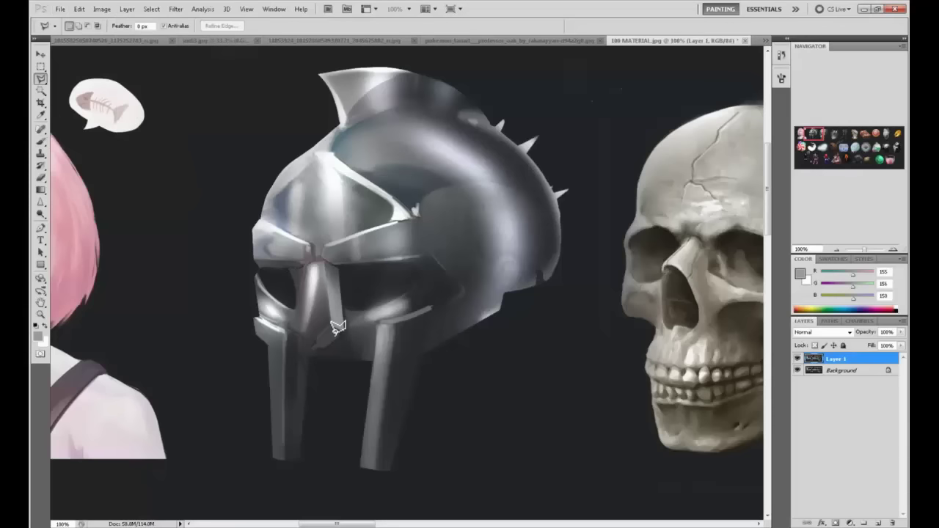
click(345, 337)
click(326, 350)
click(313, 344)
click(338, 331)
key(b)
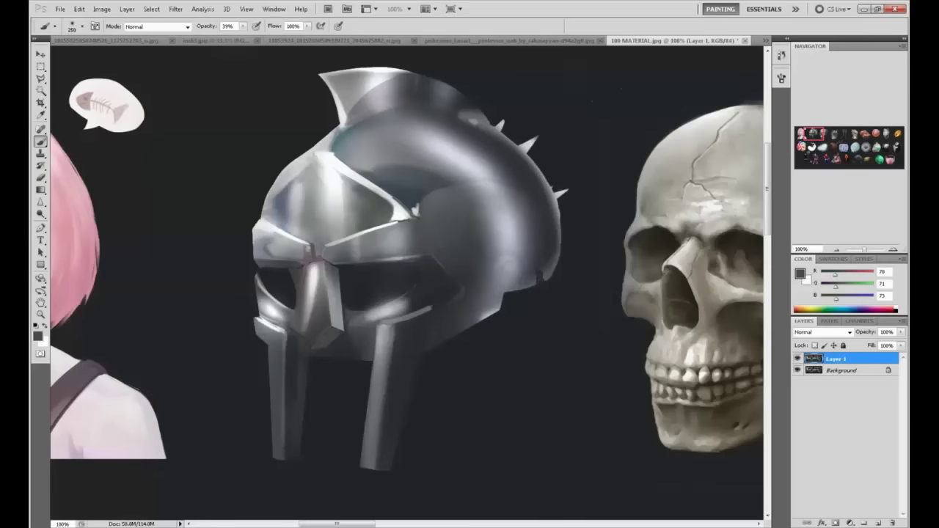
alt+click(336, 325)
drag(337, 333, 317, 346)
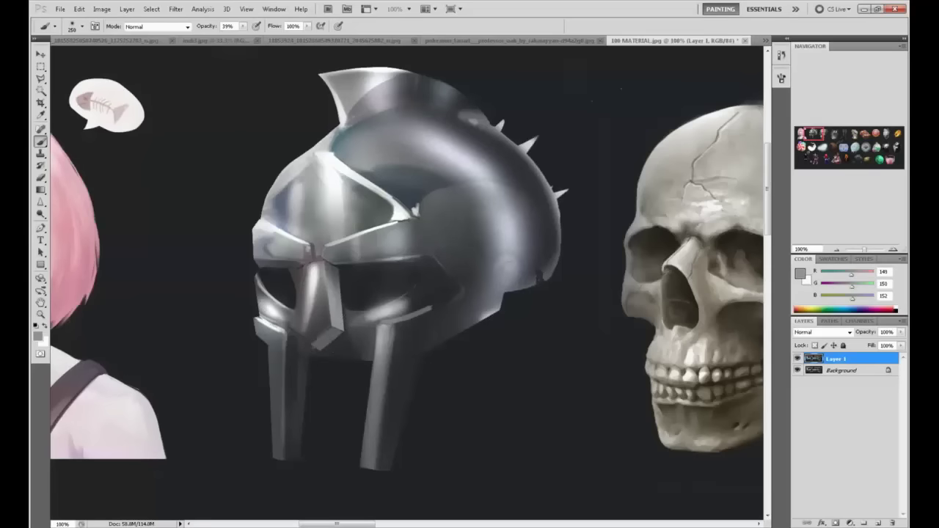
alt+click(324, 317)
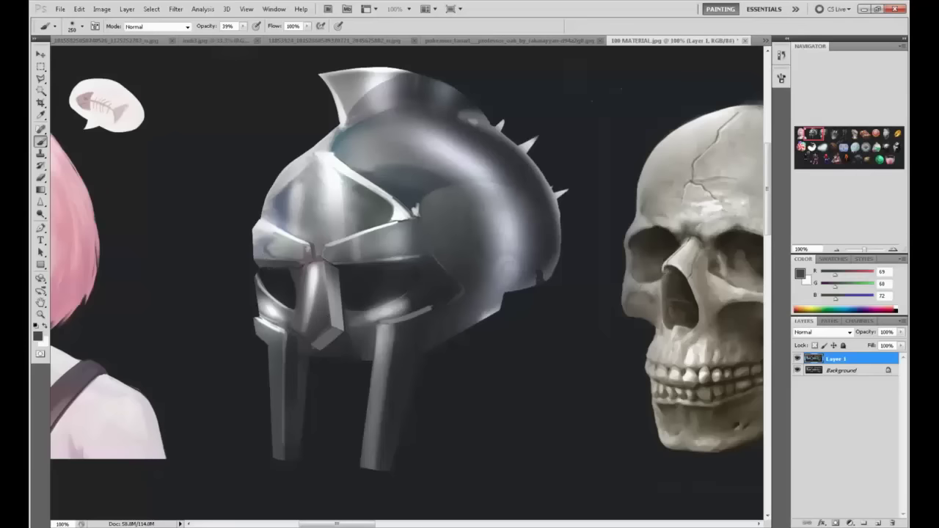
Step: Clear the selection and darken the helmet's cheek area below the larger eye opening with a small brush in sampled dark grey
key(ctrl+minus)
key(ctrl+minus)
key(ctrl+minus)
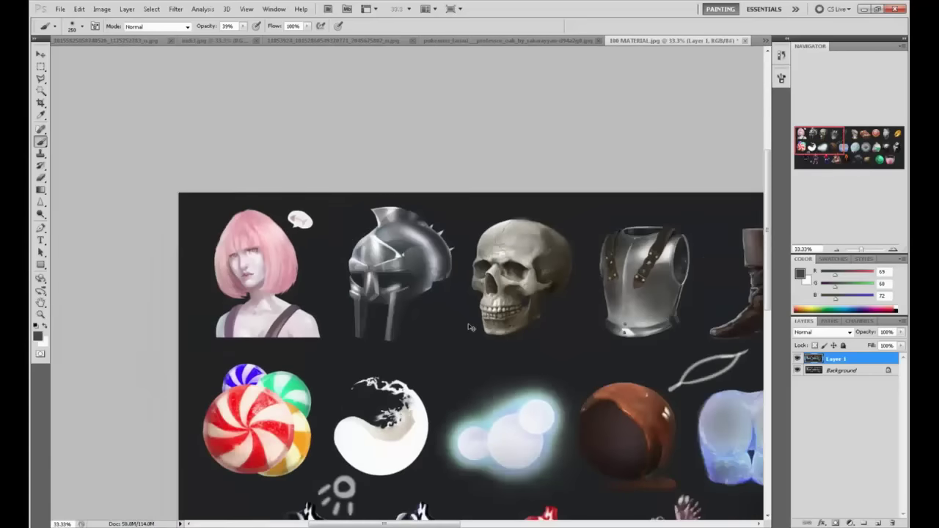
key(ctrl+plus)
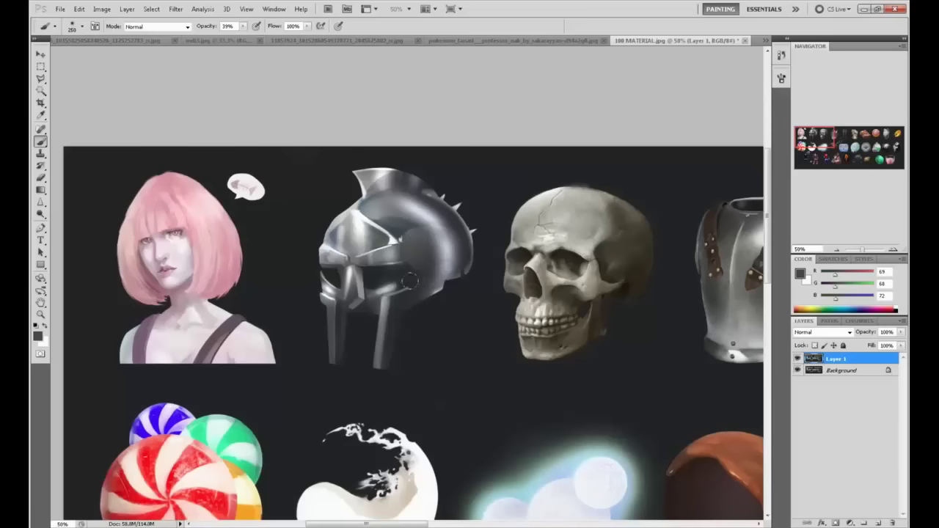
alt+click(392, 290)
key(m)
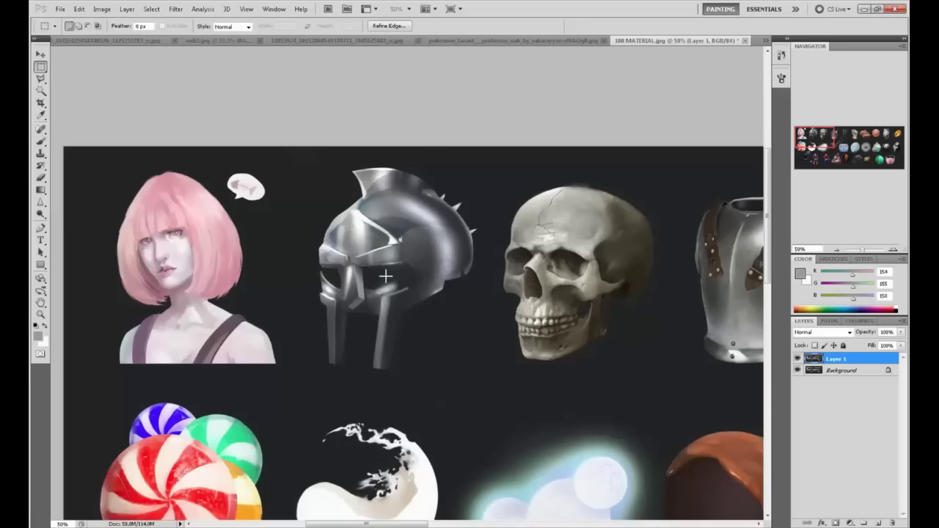
right_click(391, 274)
click(424, 284)
key(b)
alt+click(375, 272)
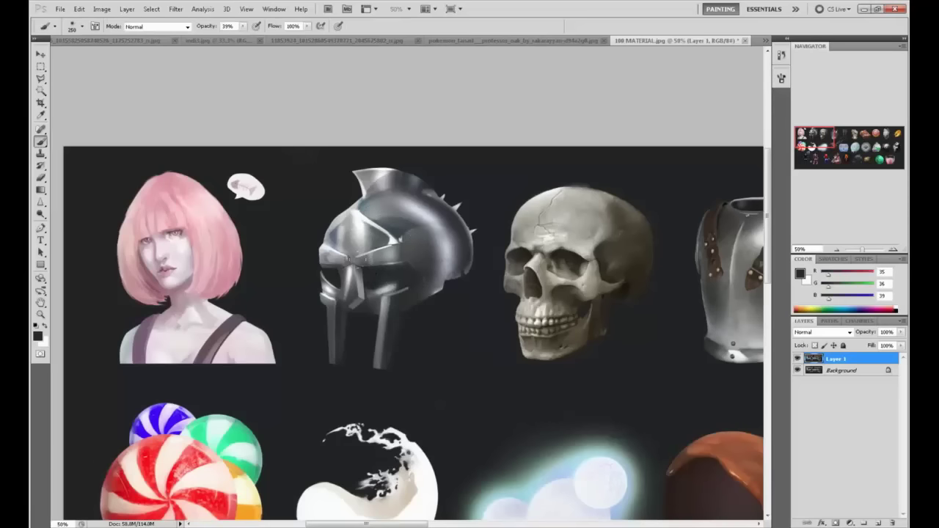
key(period)
drag(376, 289, 397, 286)
Step: Enlarge the brush to 600 and softly darken the shadow side of the portrait's pink hair with background grey
mouse_move(444, 352)
mouse_down()
mouse_move(497, 279)
mouse_move(561, 309)
mouse_up()
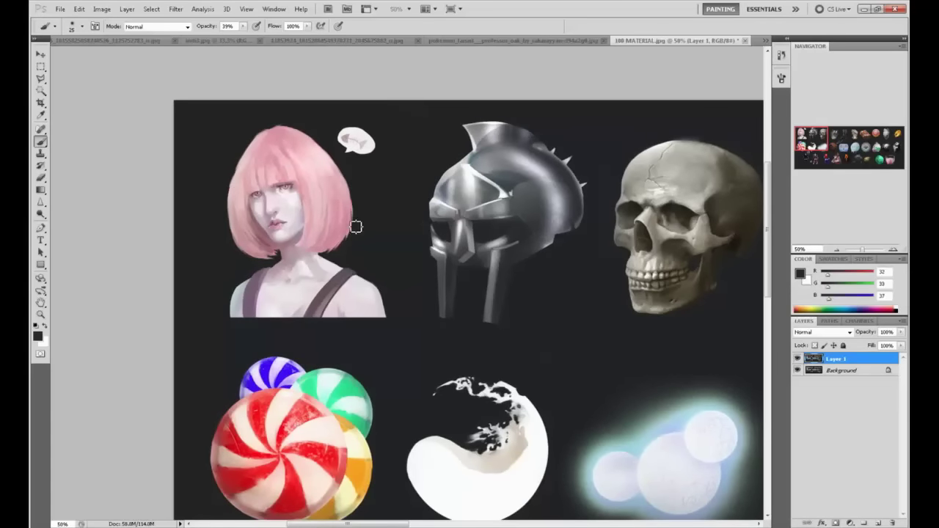
key(bracketright)
key(bracketright)
key(bracketright)
key(bracketright)
key(bracketright)
key(bracketright)
key(bracketright)
key(bracketright)
key(bracketright)
key(bracketright)
key(bracketright)
key(bracketright)
key(bracketright)
key(bracketright)
key(bracketright)
key(bracketright)
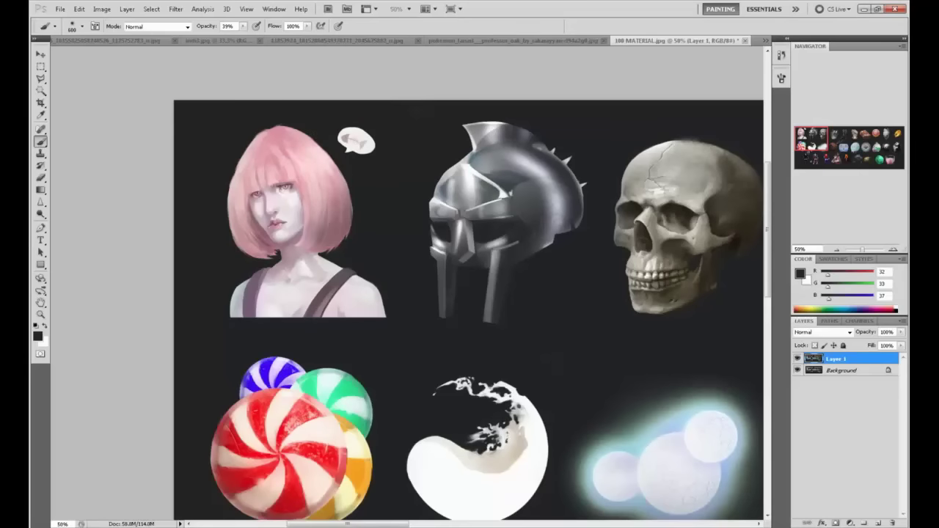
Step: Dodge highlights at 70% exposure into the crown, side and fringe of the portrait's pink hair
alt+click(349, 143)
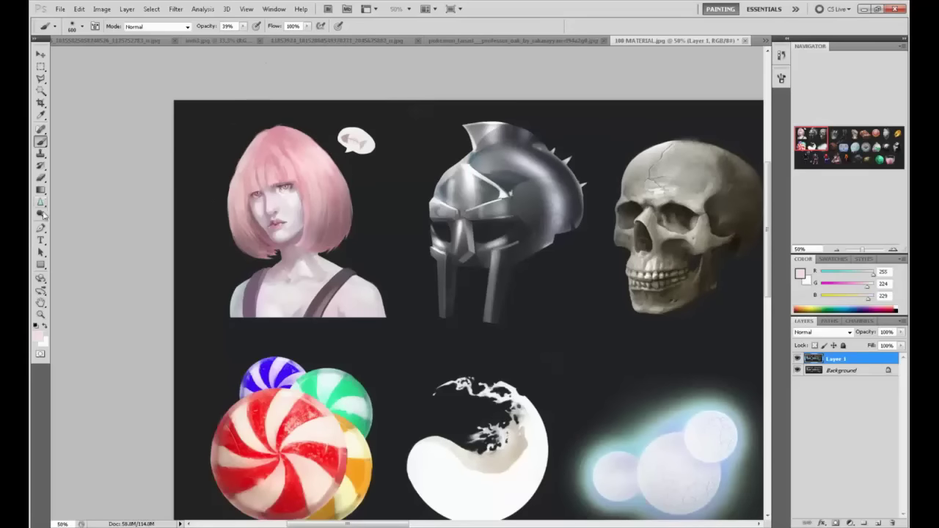
click(41, 213)
click(70, 212)
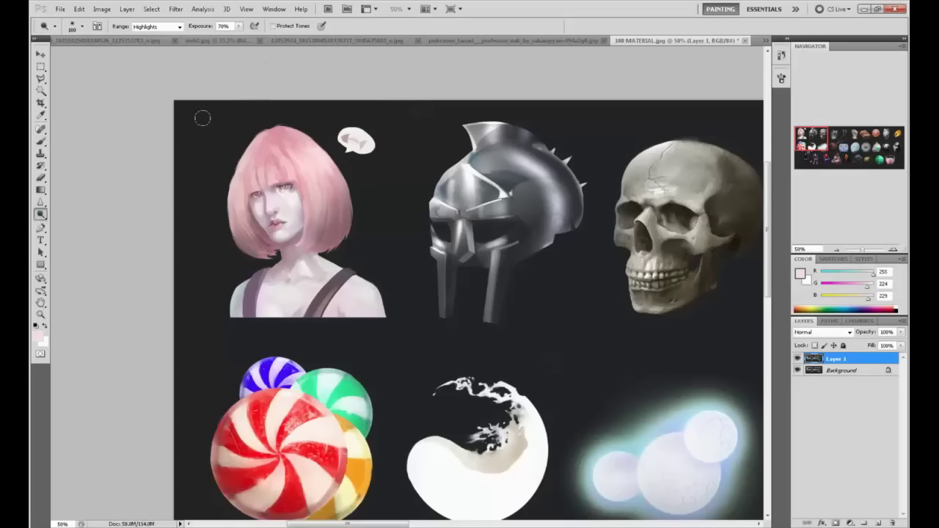
drag(312, 154, 298, 134)
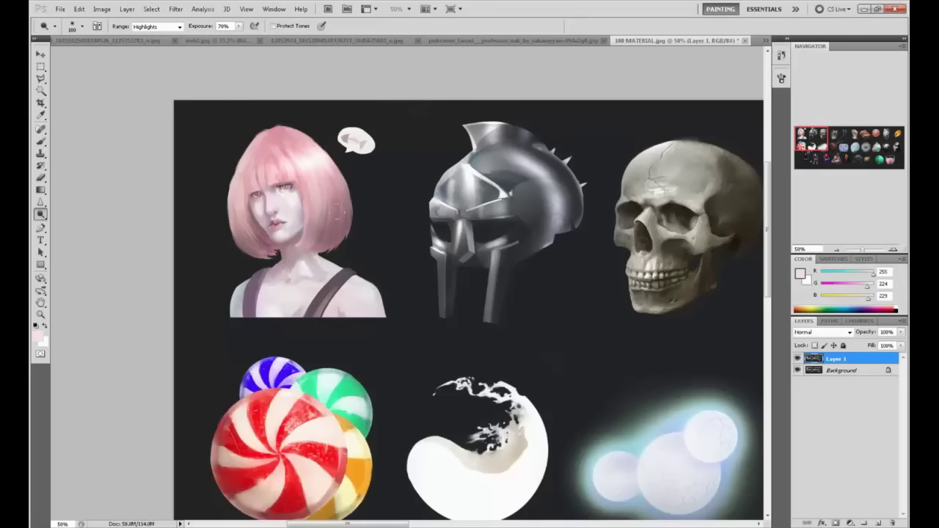
drag(339, 212, 315, 217)
drag(280, 162, 251, 178)
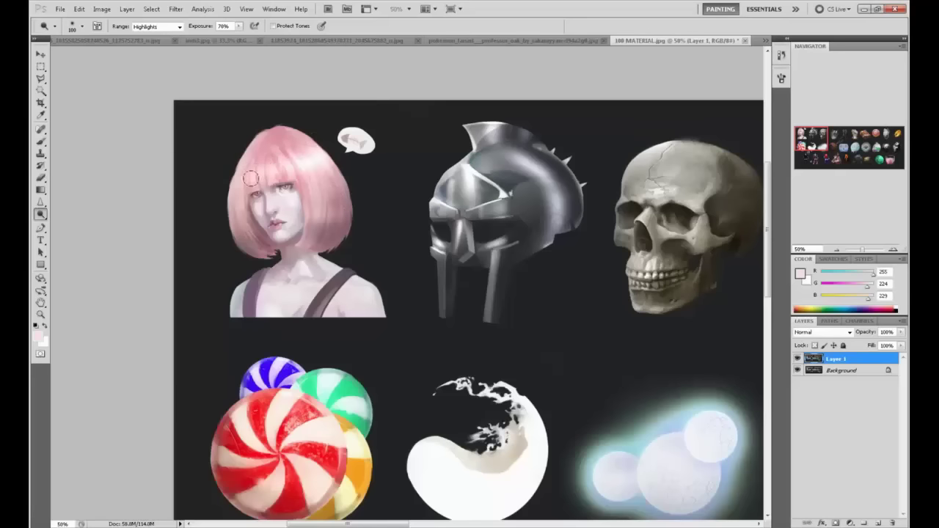
Step: Dodge highlights at 70% exposure into both outer sides of the portrait's pink hair with a size 125 brush
key(bracketleft)
key(bracketleft)
key(bracketleft)
key(bracketleft)
key(bracketleft)
key(bracketleft)
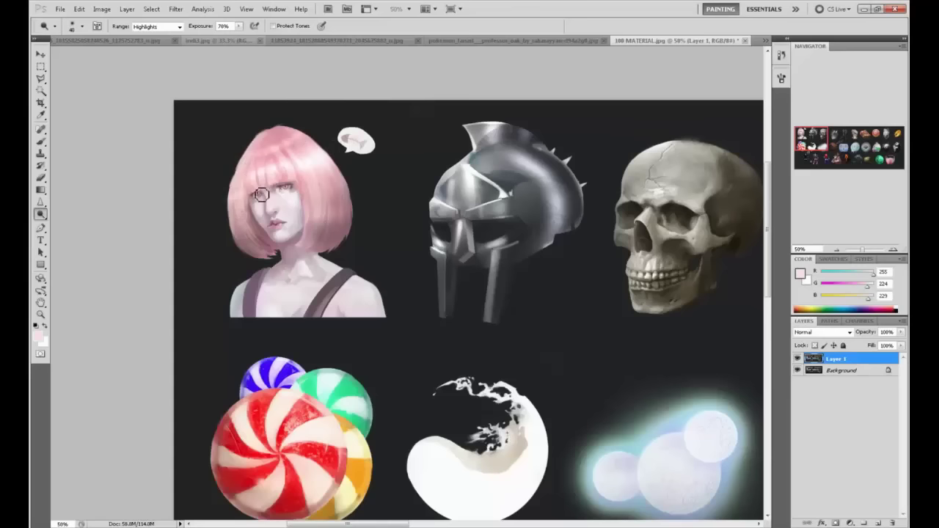
key(bracketright)
drag(344, 208, 336, 182)
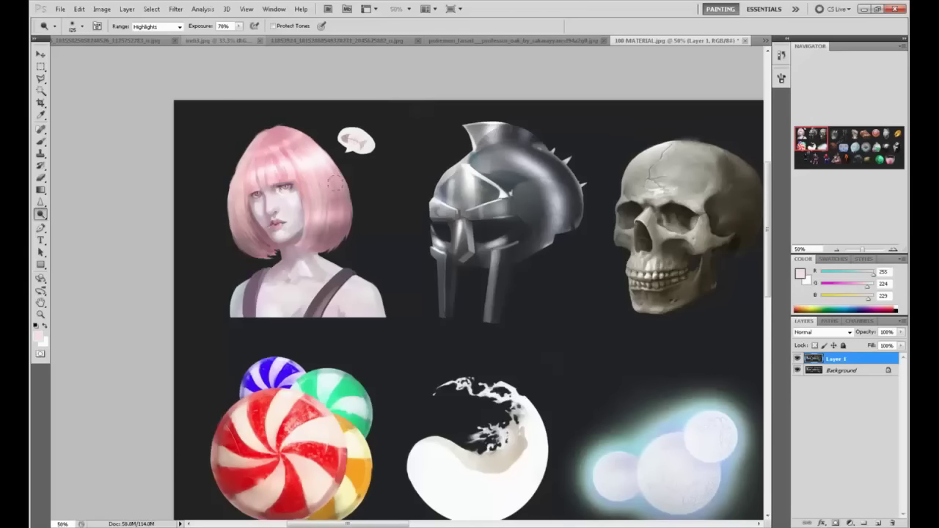
click(241, 226)
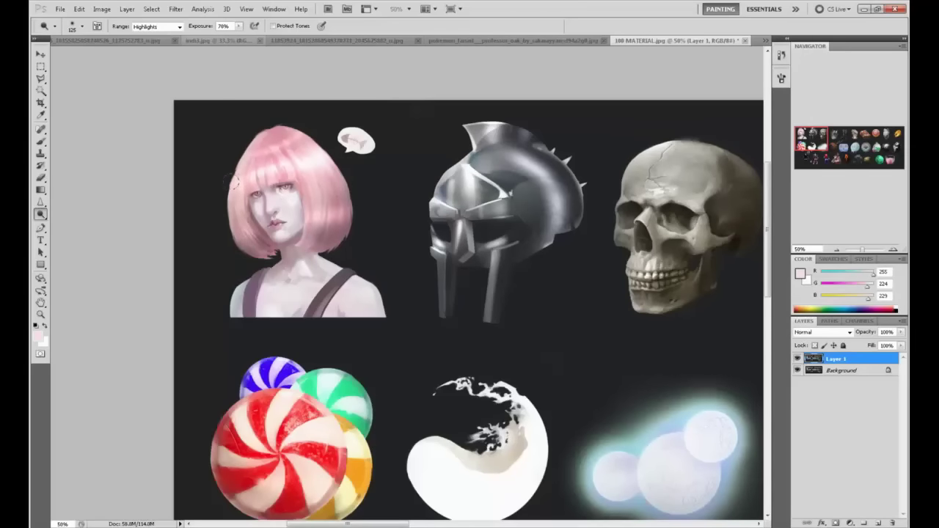
Step: Paint sampled light pink down the hair strand beside the left cheek at size 25, and sampled deeper pink into the crown at size 15
key(b)
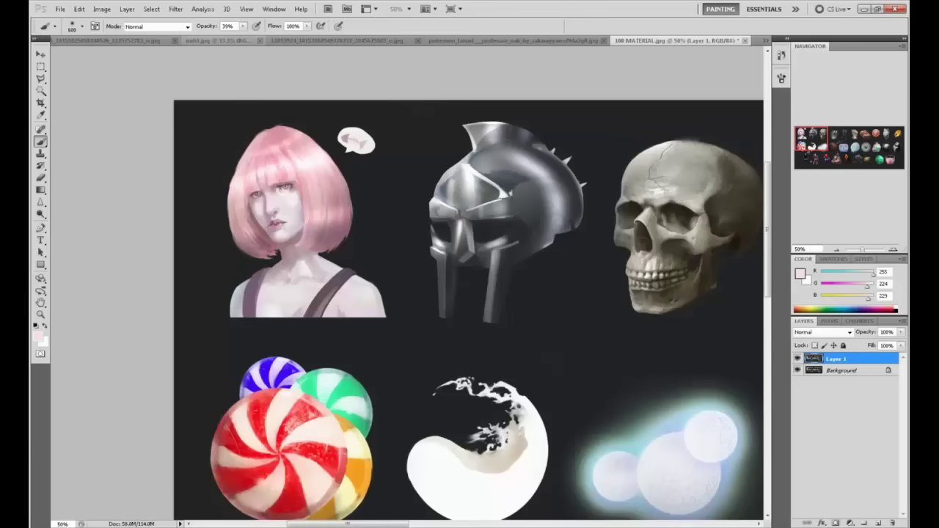
alt+click(250, 177)
key(bracketleft)
key(bracketleft)
key(bracketleft)
key(bracketleft)
drag(245, 176, 250, 222)
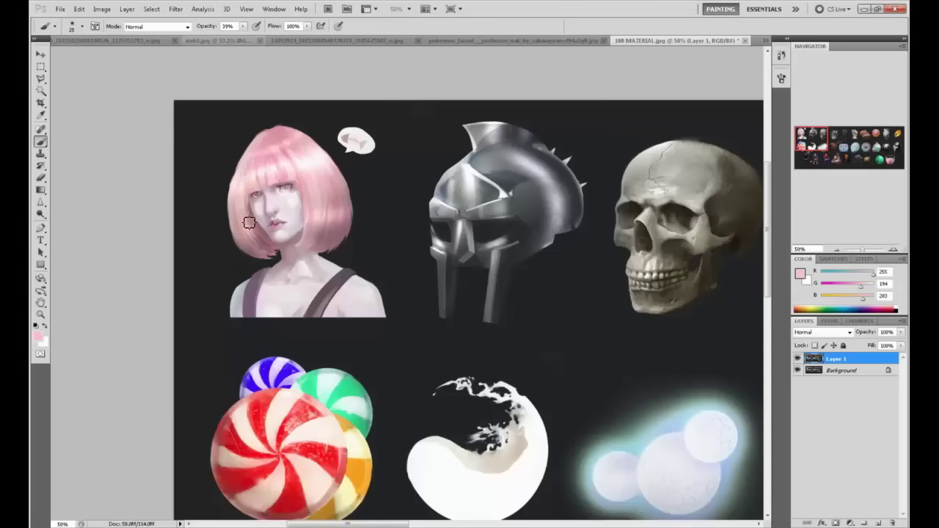
key(bracketleft)
alt+click(278, 159)
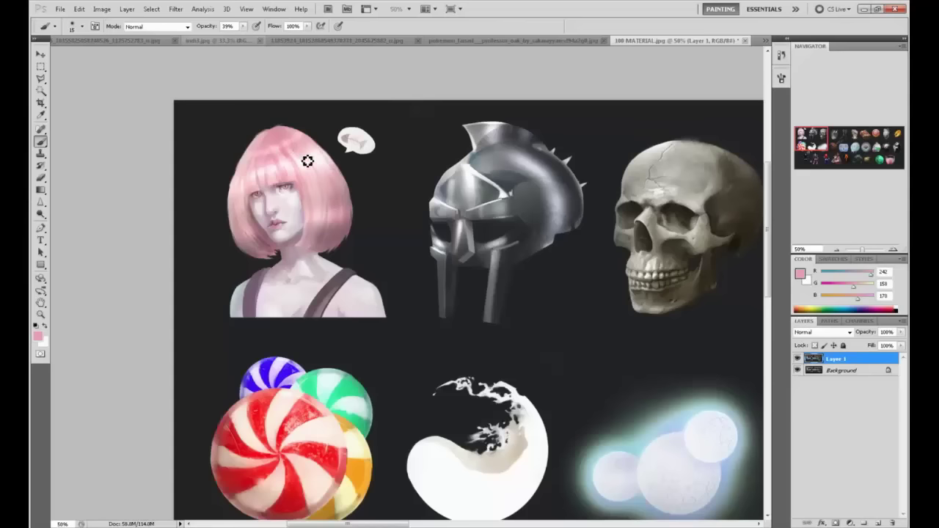
Step: Sharpen the portrait at 50% strength and dodge highlights at 70% exposure into the left side of the pink hair
drag(41, 202, 73, 203)
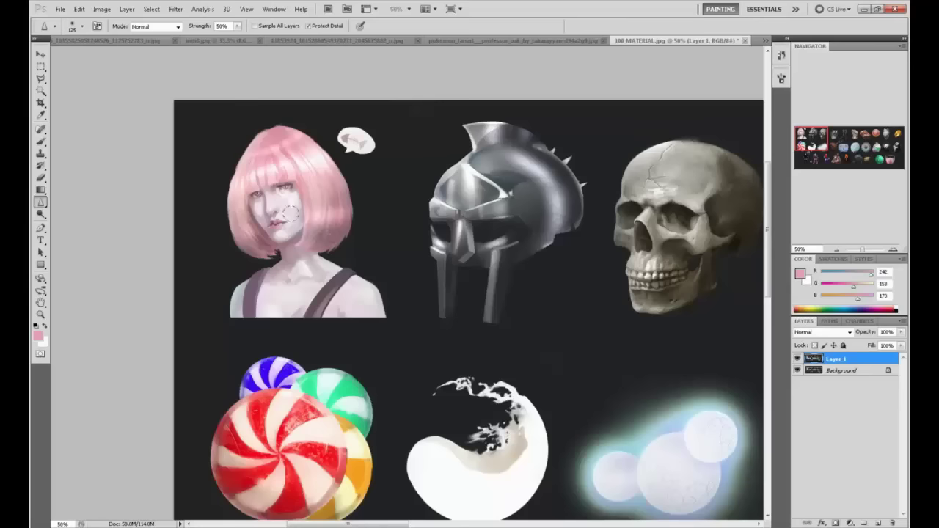
key(z)
drag(193, 137, 416, 278)
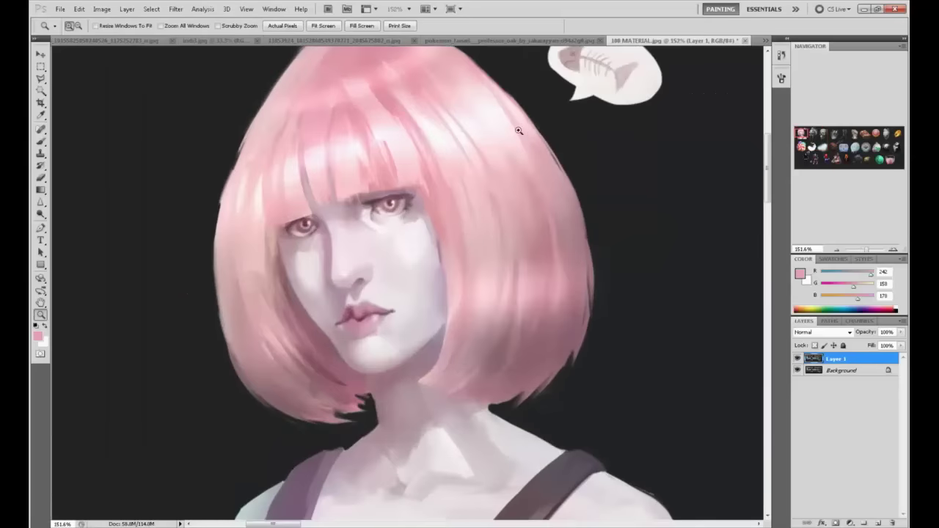
key(b)
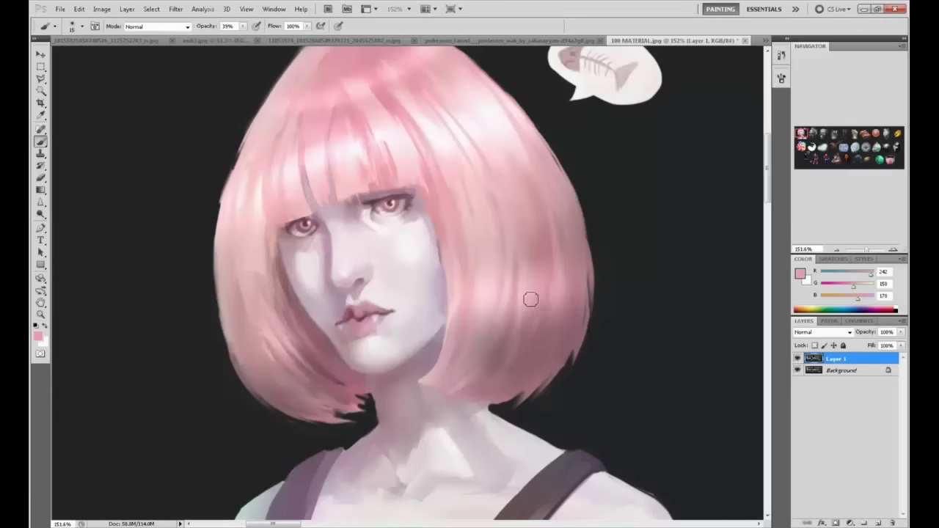
click(41, 213)
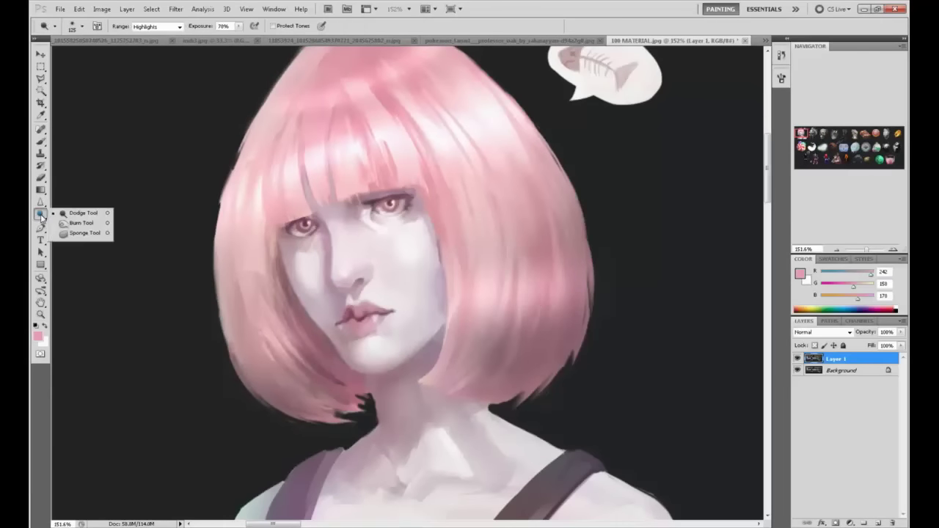
click(63, 225)
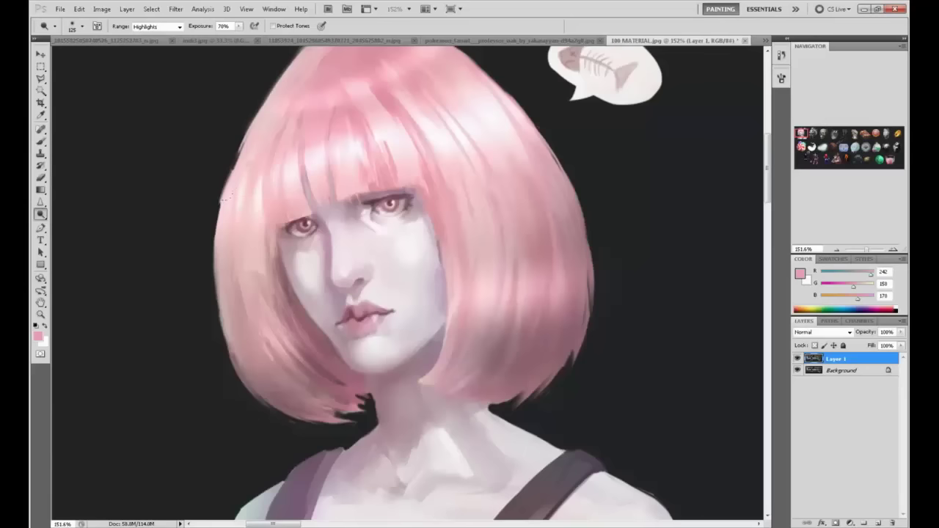
mouse_move(253, 273)
mouse_down()
mouse_move(260, 303)
mouse_move(246, 250)
mouse_up()
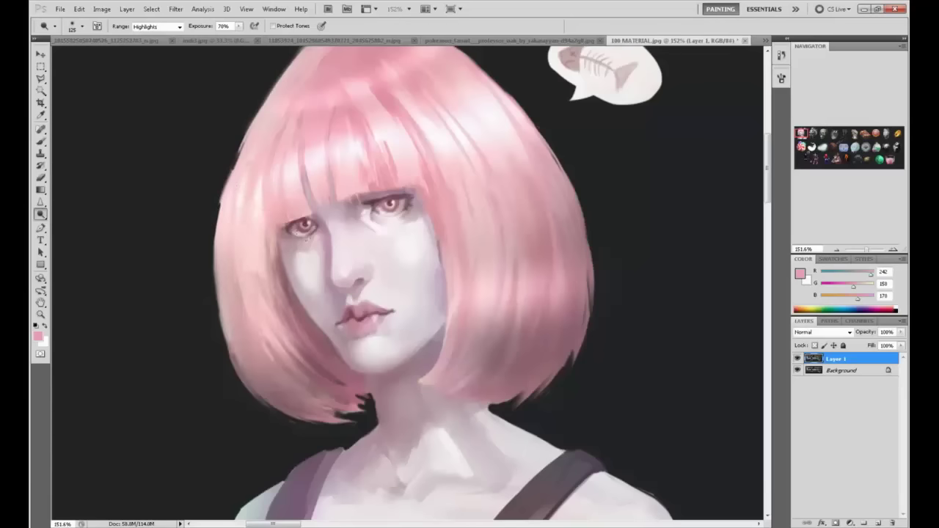
Step: Sample the dark background grey and clean up the background along the hair's left outline with a size 175 brush
key(ctrl+minus)
key(ctrl+minus)
key(b)
alt+click(317, 220)
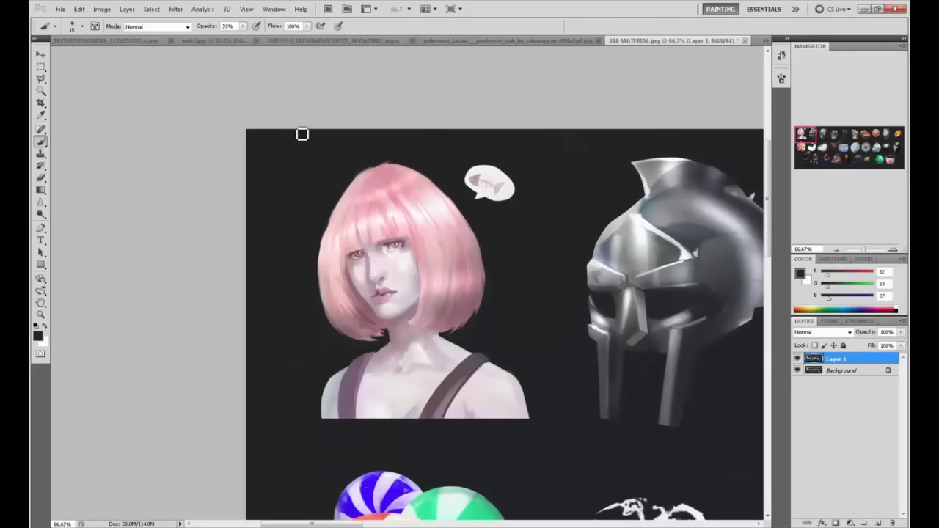
key(bracketright)
drag(328, 163, 311, 328)
key(ctrl+z)
mouse_move(328, 151)
mouse_down()
mouse_move(286, 245)
mouse_move(307, 317)
mouse_up()
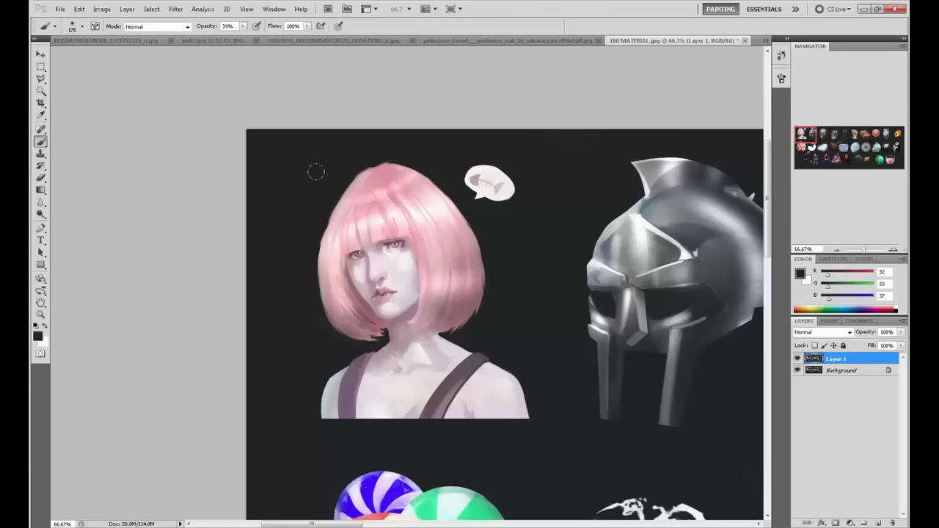
drag(316, 173, 303, 312)
key(ctrl+z)
Step: Softly shade the hair's lower right edge with a size 400 brush and tidy the background around the crown at size 125
drag(471, 294, 452, 324)
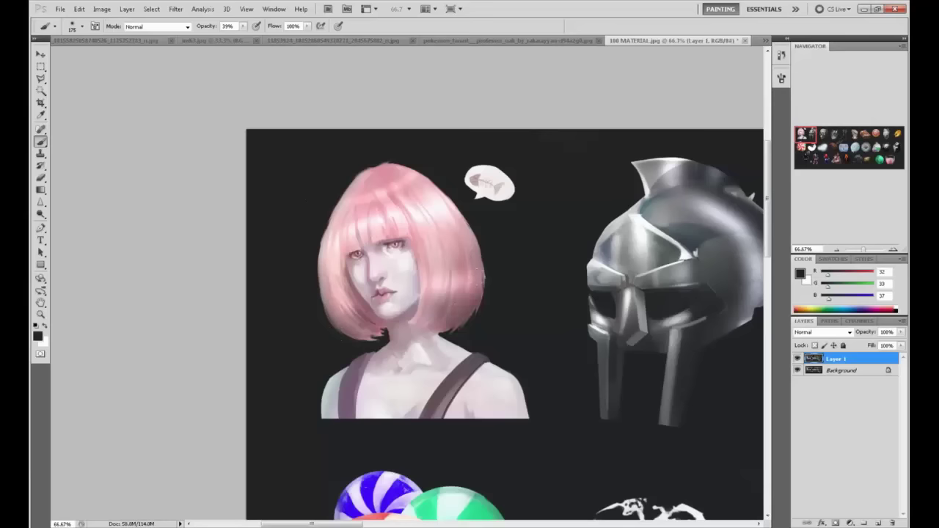
key(ctrl+z)
key(bracketright)
key(bracketright)
drag(490, 287, 474, 328)
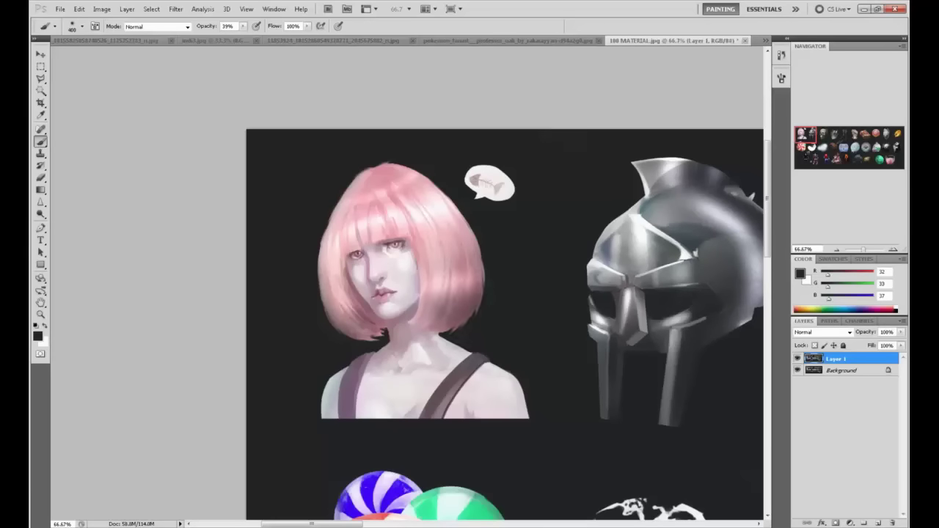
key(bracketleft)
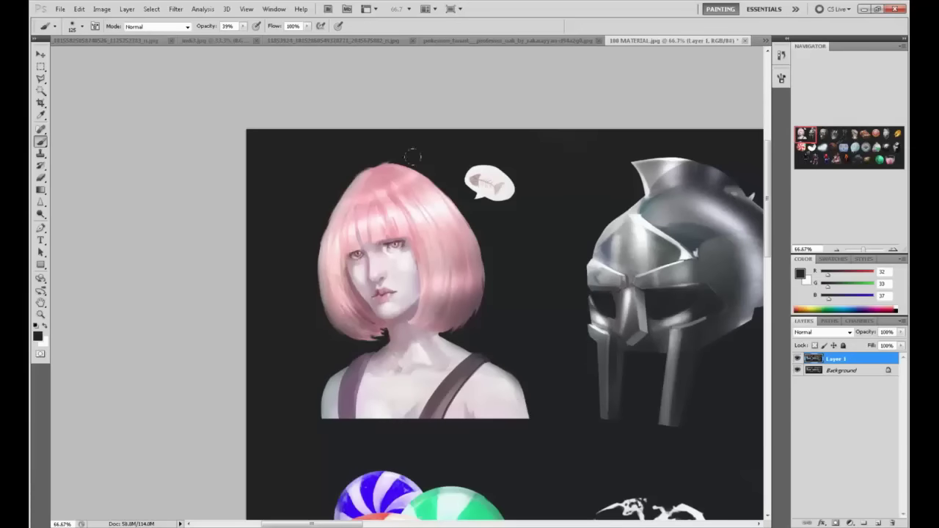
key(ctrl+z)
drag(386, 145, 341, 179)
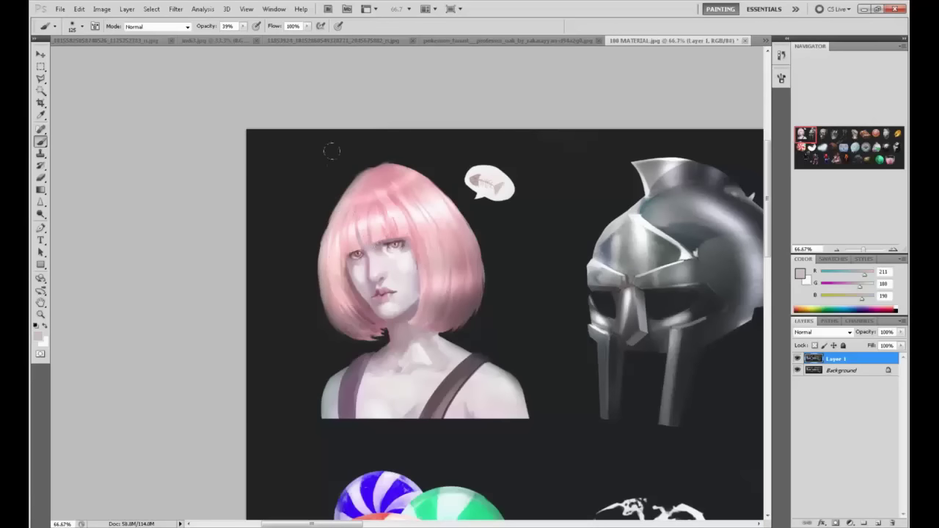
Step: Blend the nose bridge and the skin under the right eye with sampled pale and greyish skin tones using a size 20 brush
alt+click(373, 246)
key(bracketleft)
key(bracketleft)
alt+click(377, 262)
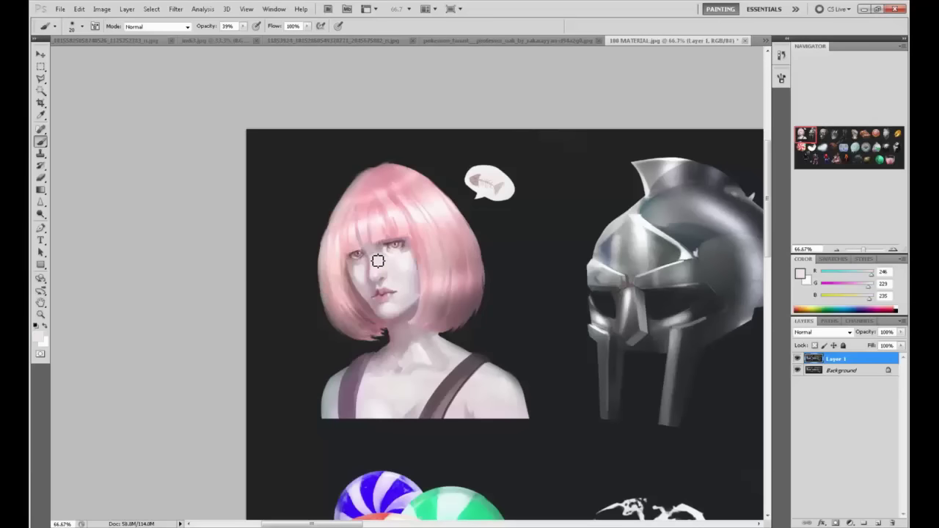
alt+click(379, 258)
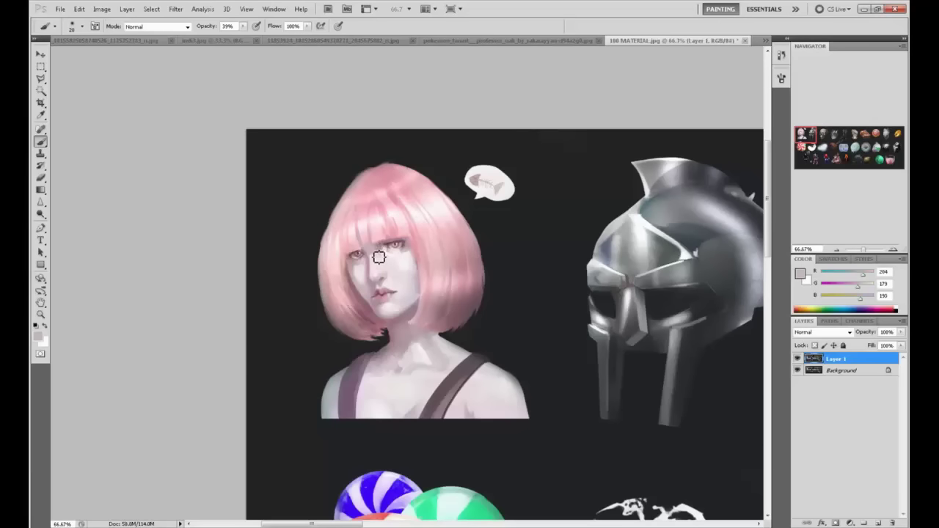
alt+click(391, 255)
alt+click(403, 250)
alt+click(406, 253)
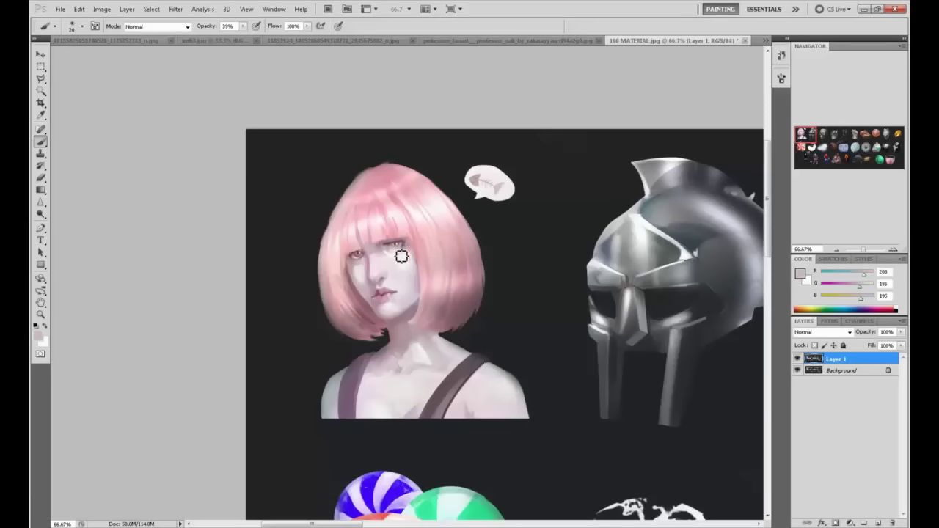
Step: Refine the left cheek, nose, lips and chin of the portrait with sampled skin and mauve tones
alt+click(363, 261)
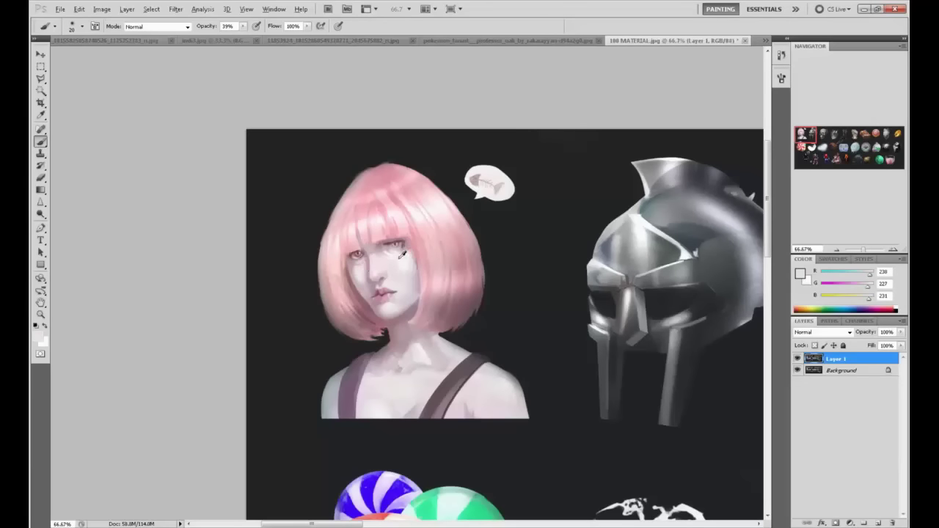
alt+click(363, 268)
alt+click(387, 282)
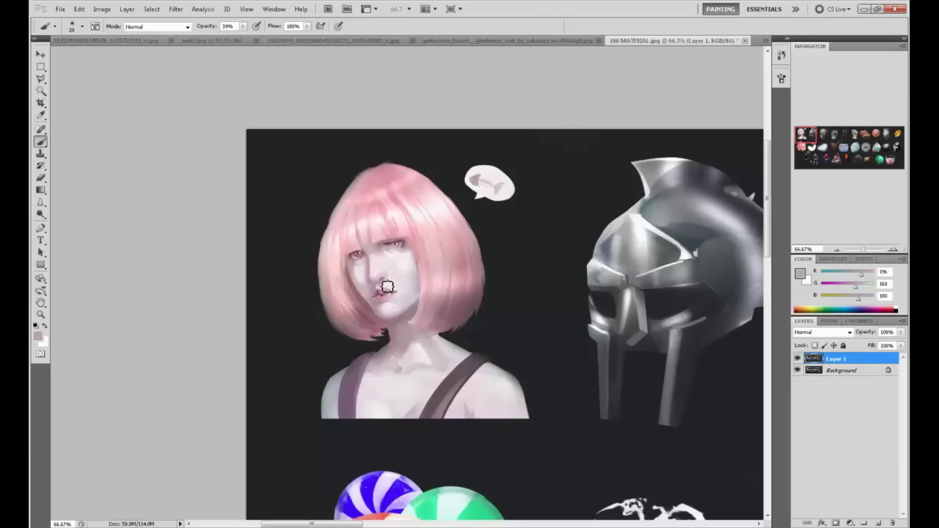
alt+click(378, 294)
alt+click(391, 307)
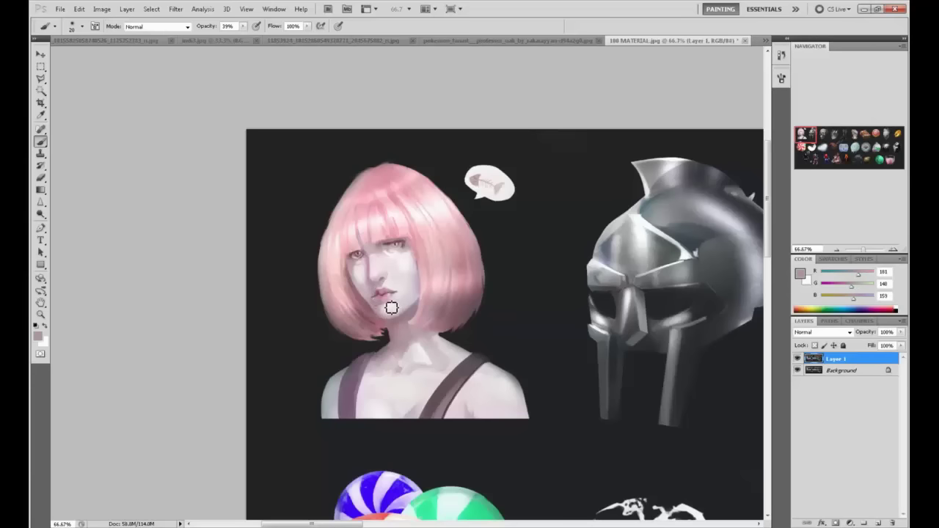
alt+click(369, 295)
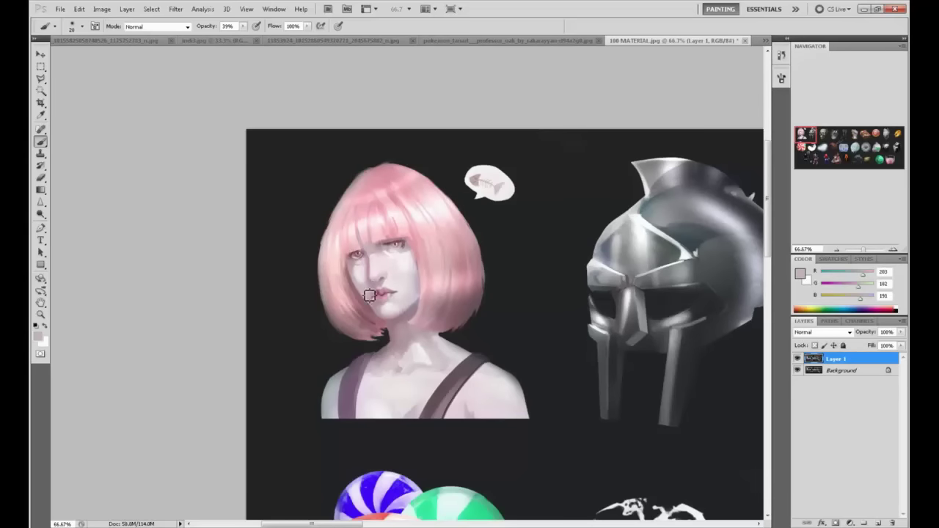
alt+click(369, 295)
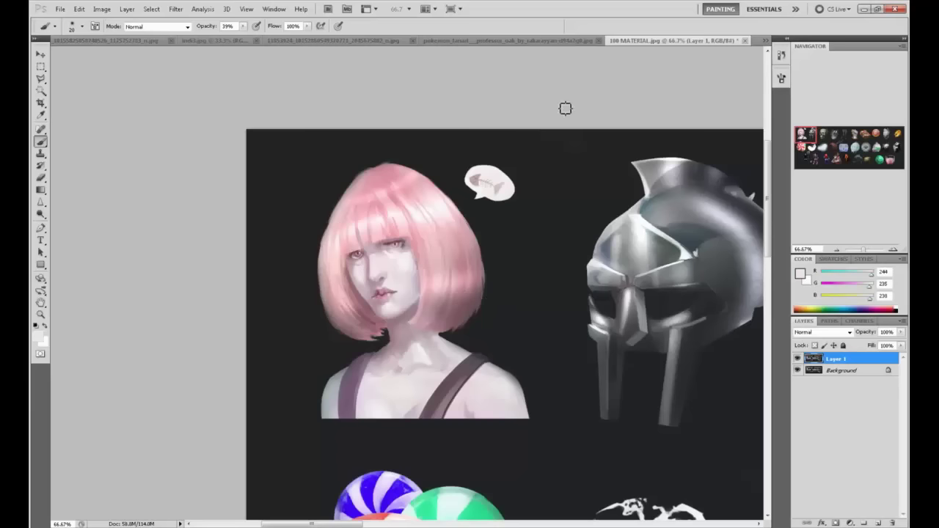
Step: Review the painted objects across the whole material sheet and examine the leather boots up close
key(ctrl+minus)
key(ctrl+minus)
key(ctrl+minus)
key(ctrl+minus)
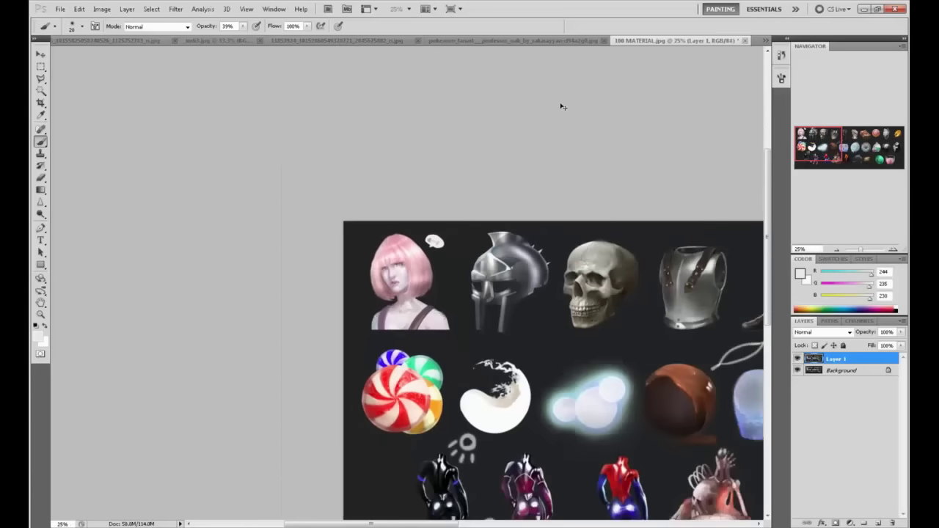
key(ctrl+plus)
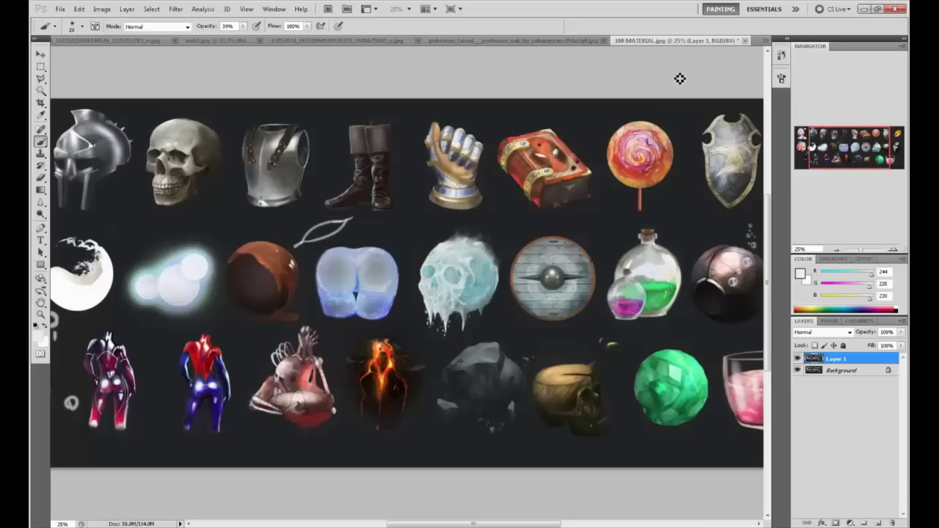
key(z)
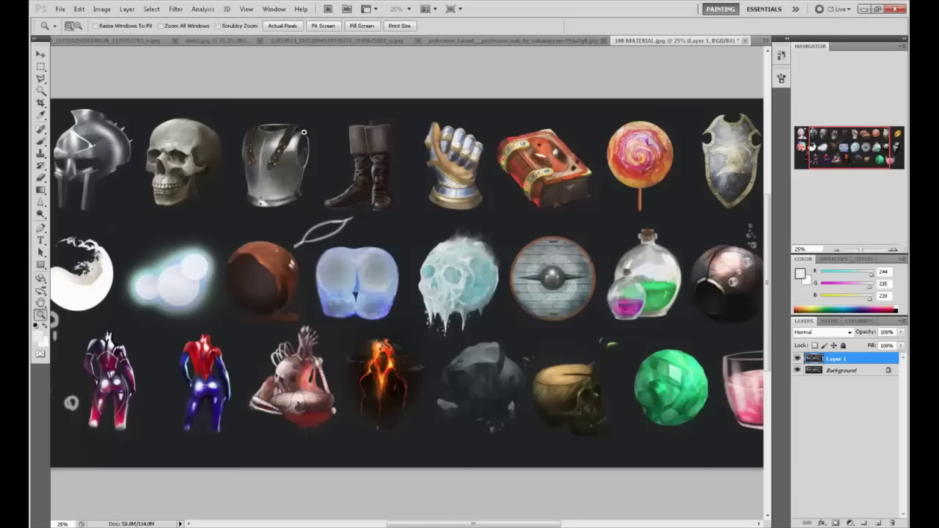
drag(288, 106, 439, 251)
drag(492, 286, 459, 279)
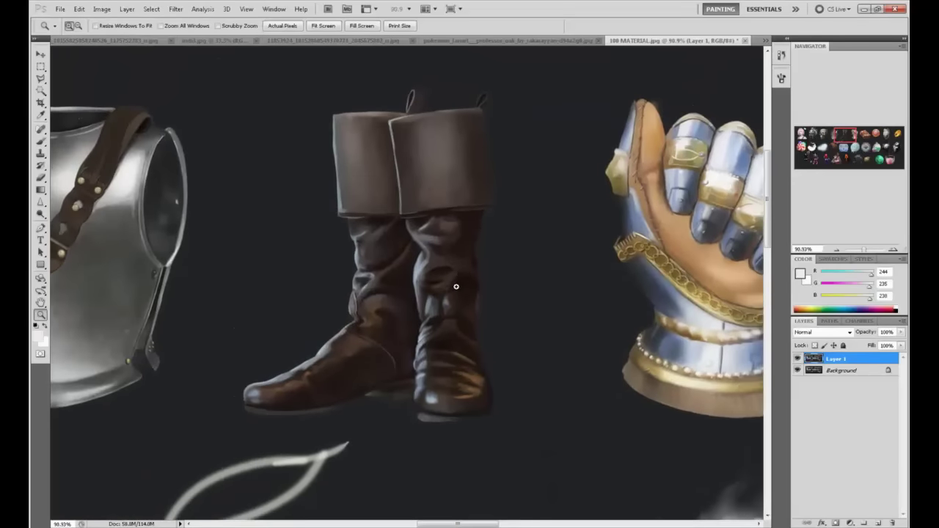
key(ctrl+minus)
key(ctrl+minus)
key(ctrl+minus)
key(ctrl+minus)
key(ctrl+minus)
key(ctrl+plus)
key(ctrl+plus)
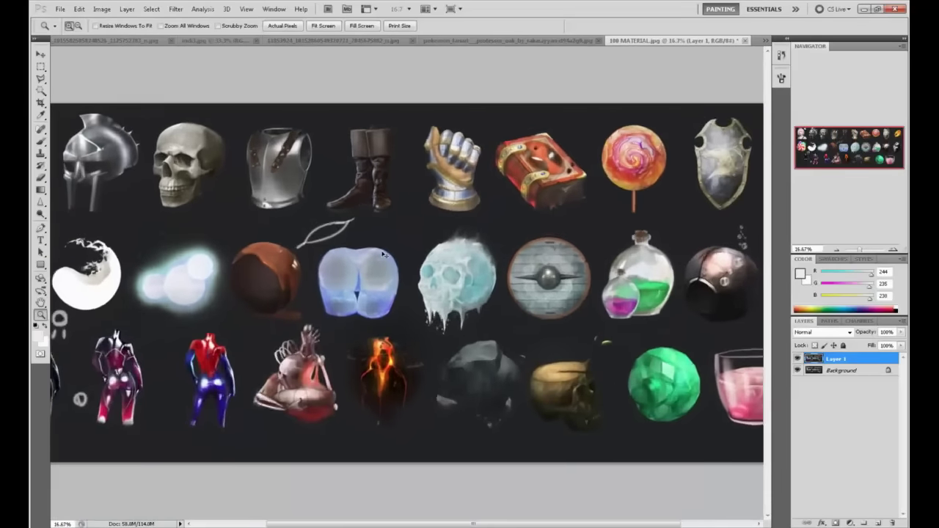
drag(279, 180, 525, 239)
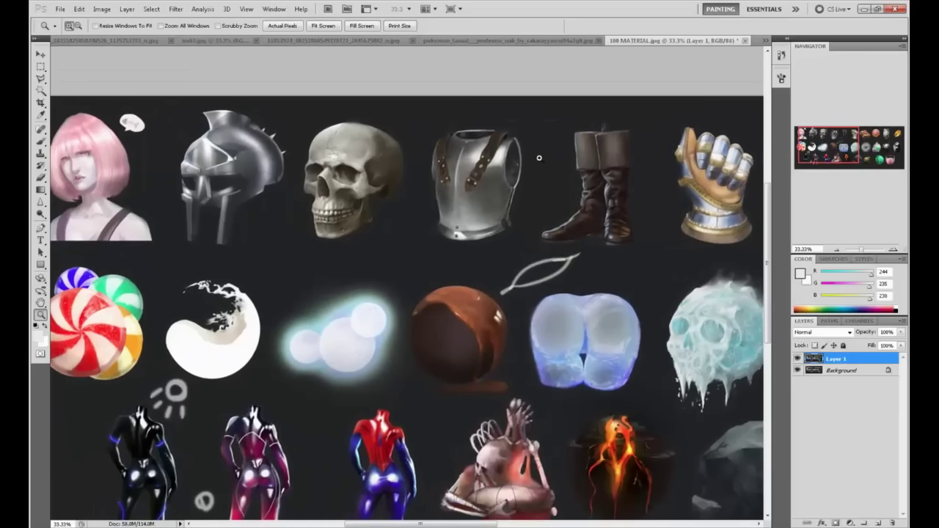
Step: Circle the steel breastplate and draw a check mark beside it, undoing each mark
key(b)
mouse_move(537, 138)
mouse_down()
mouse_move(541, 216)
mouse_move(549, 184)
mouse_up()
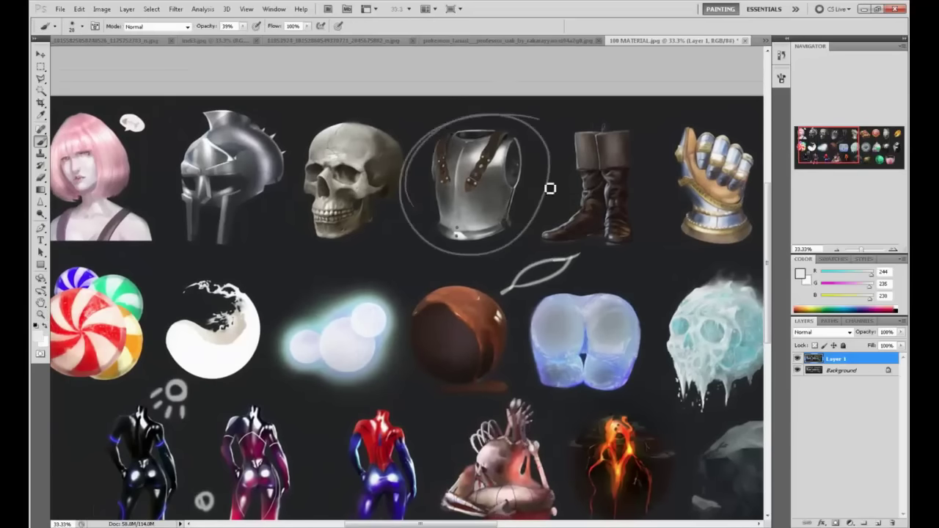
key(ctrl+z)
drag(532, 147, 558, 128)
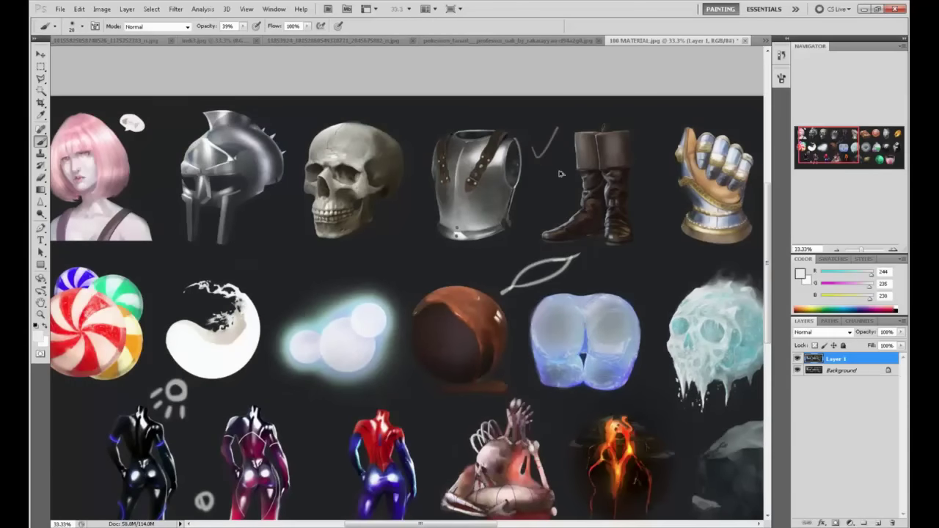
key(ctrl+z)
Step: Dodge the highlights beside the breastplate's left strap with a size 70 brush set to the Highlights range
drag(40, 214, 69, 212)
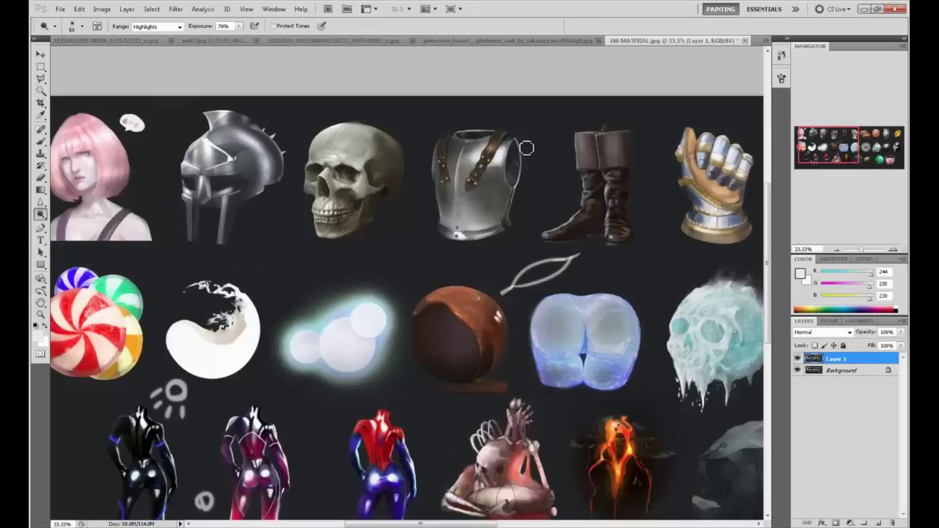
key(bracketright)
key(bracketright)
drag(447, 156, 446, 161)
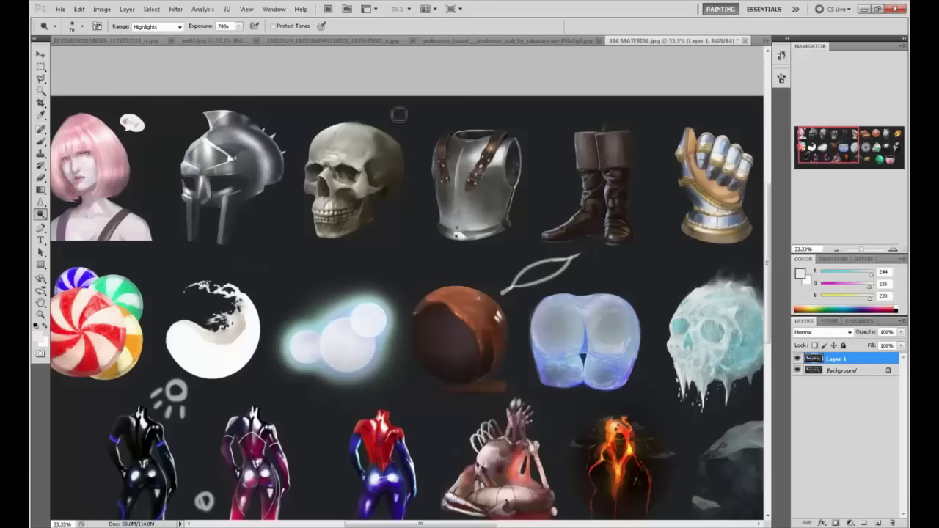
Step: Select the dark background around the breastplate with the Magic Wand at tolerance 10
key(period)
click(41, 90)
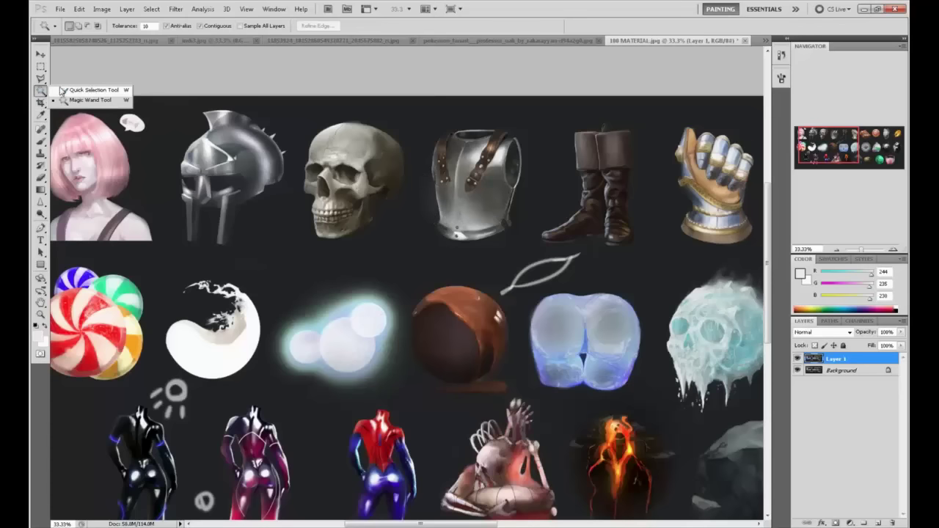
click(445, 239)
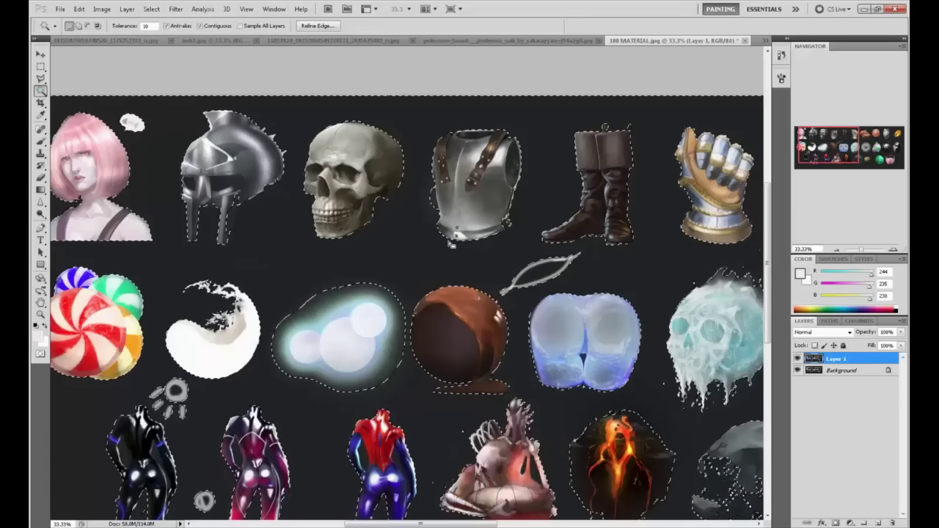
Step: Correct the background selection along the breastplate's left edge with the Polygonal Lasso and freehand Lasso
key(l)
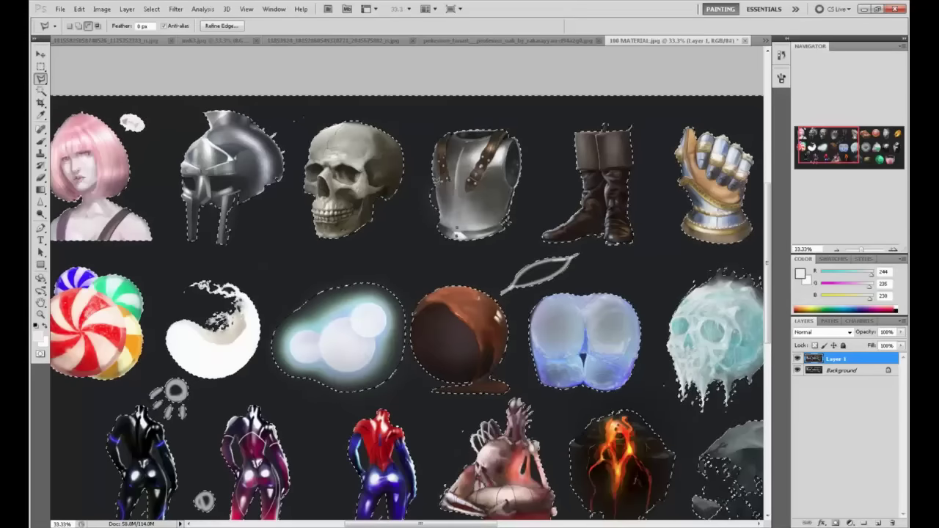
click(438, 215)
click(423, 212)
click(422, 194)
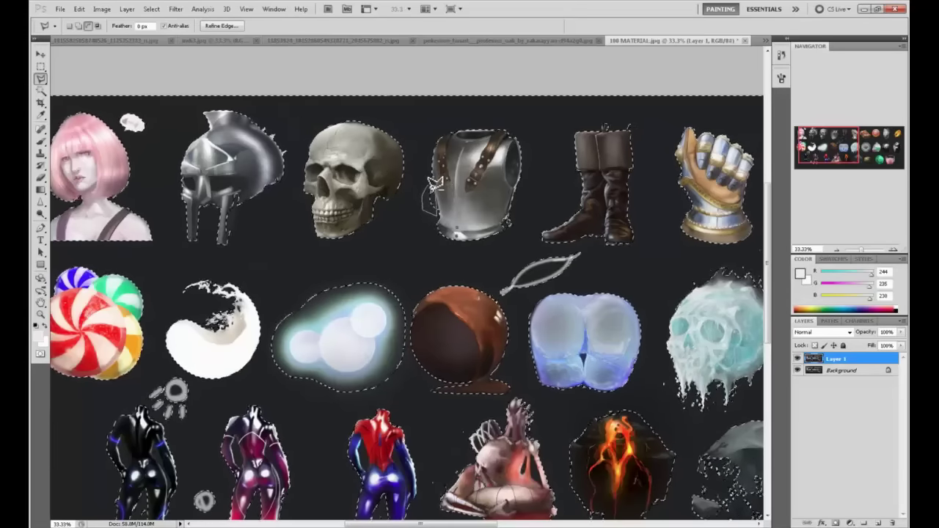
drag(436, 184, 440, 180)
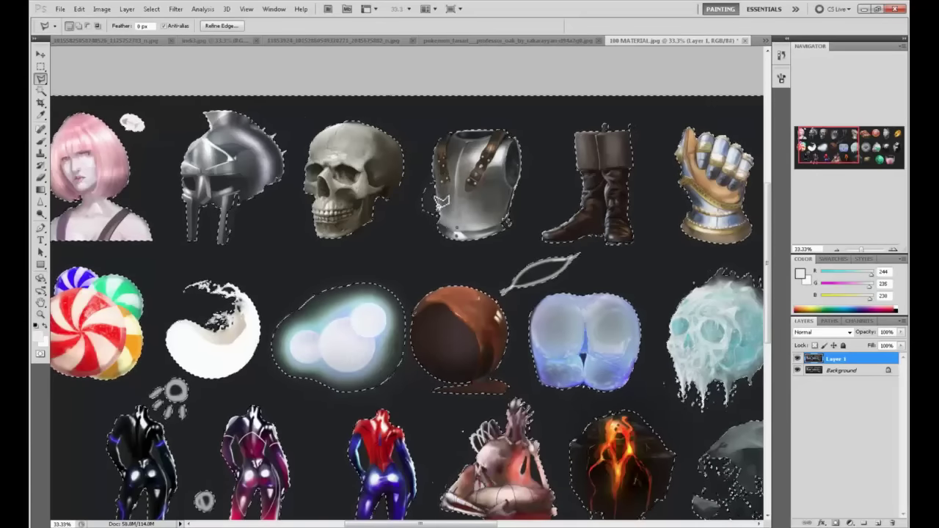
right_click(41, 78)
click(82, 79)
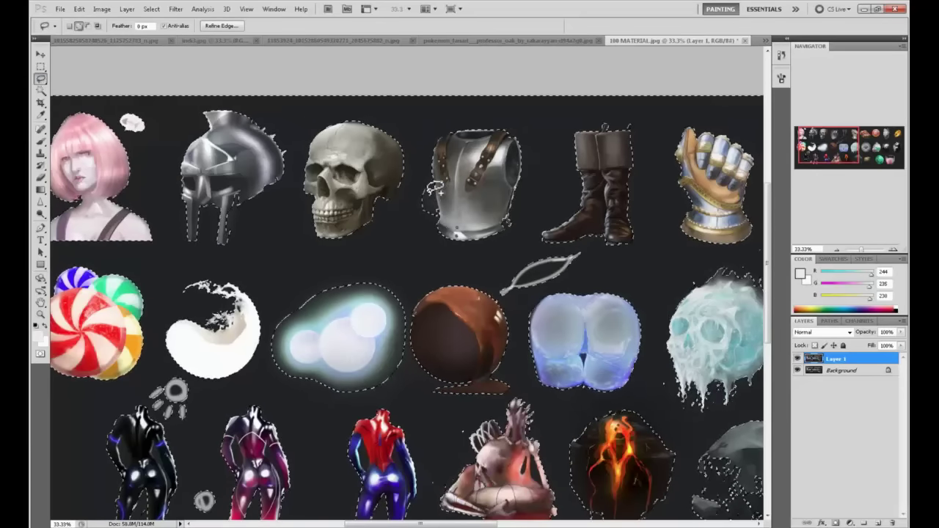
mouse_move(438, 189)
mouse_down()
mouse_move(440, 218)
mouse_move(442, 192)
mouse_up()
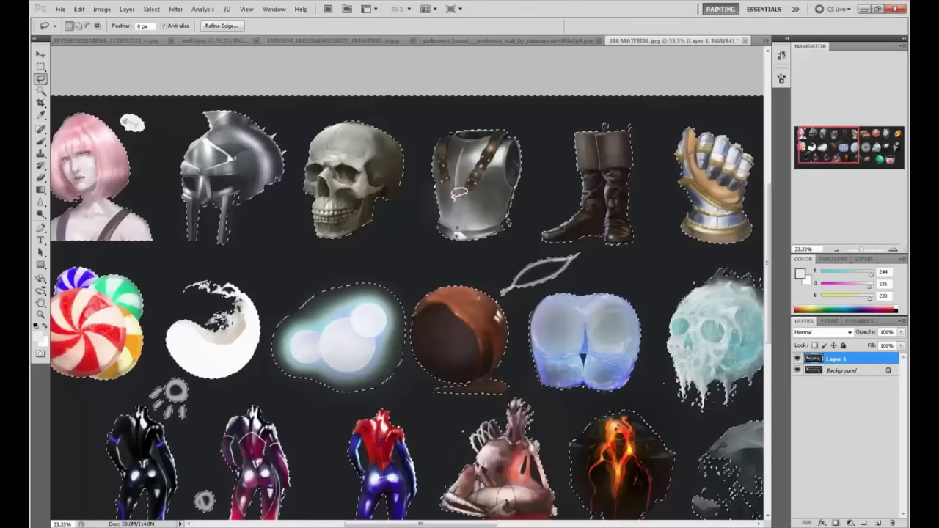
right_click(459, 193)
click(470, 199)
Step: Dodge the highlights on both sides of the breastplate with a size 250 brush and reduce the brush to size 100
key(b)
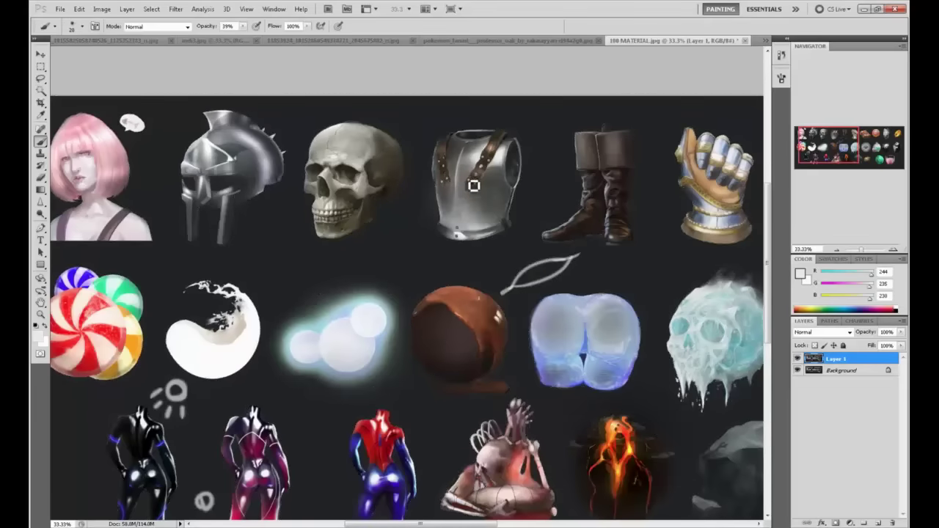
right_click(40, 214)
click(74, 214)
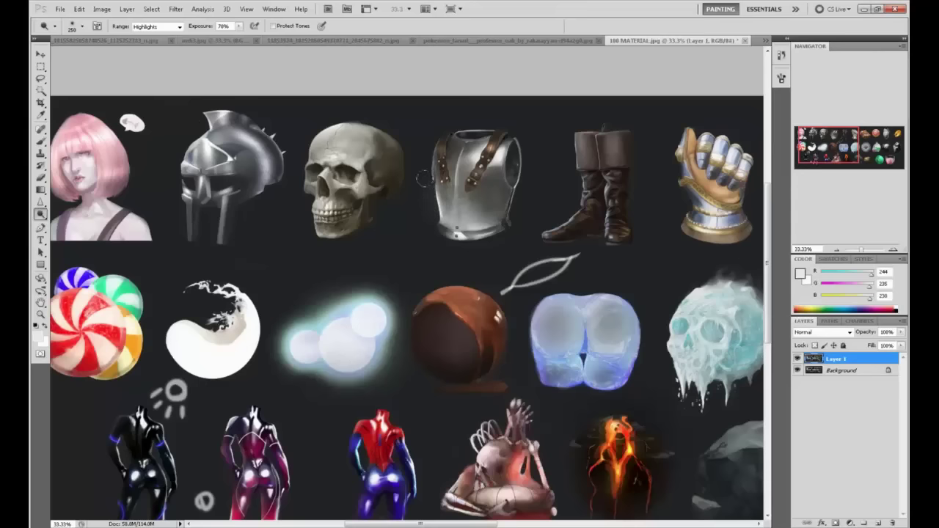
drag(427, 180, 445, 210)
mouse_move(505, 192)
mouse_down()
mouse_move(493, 219)
mouse_move(501, 198)
mouse_move(499, 209)
mouse_up()
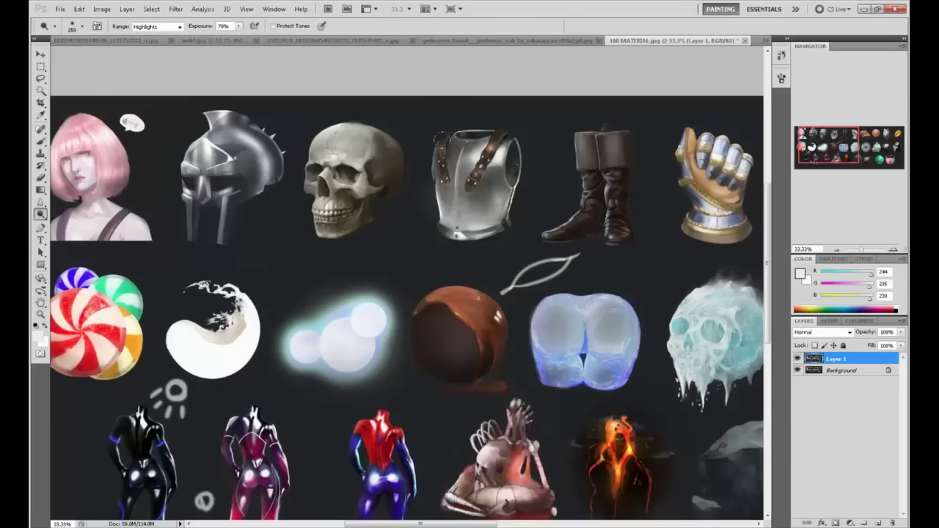
key(bracketleft)
key(bracketleft)
key(bracketleft)
key(bracketleft)
key(bracketleft)
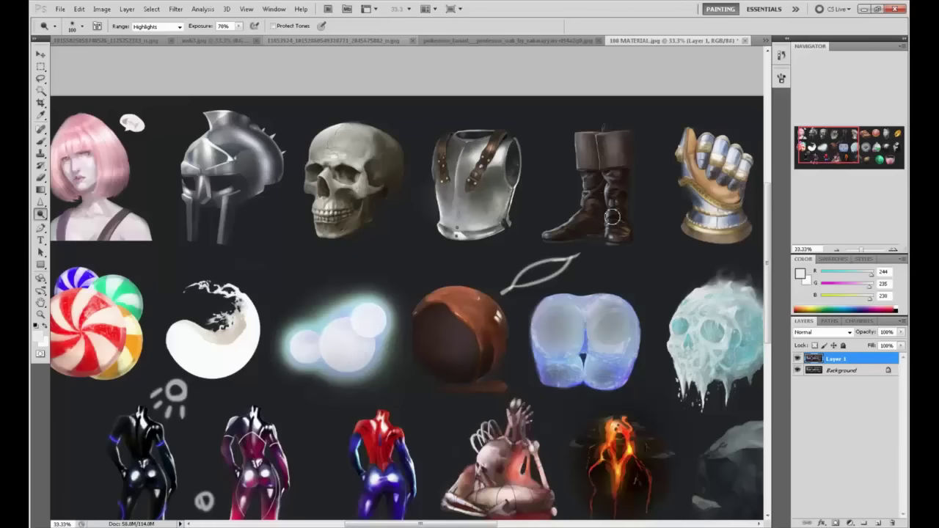
Step: Add a new layer in Color blend mode and set up a size 100 brush with dark brown sampled from the boots
key(b)
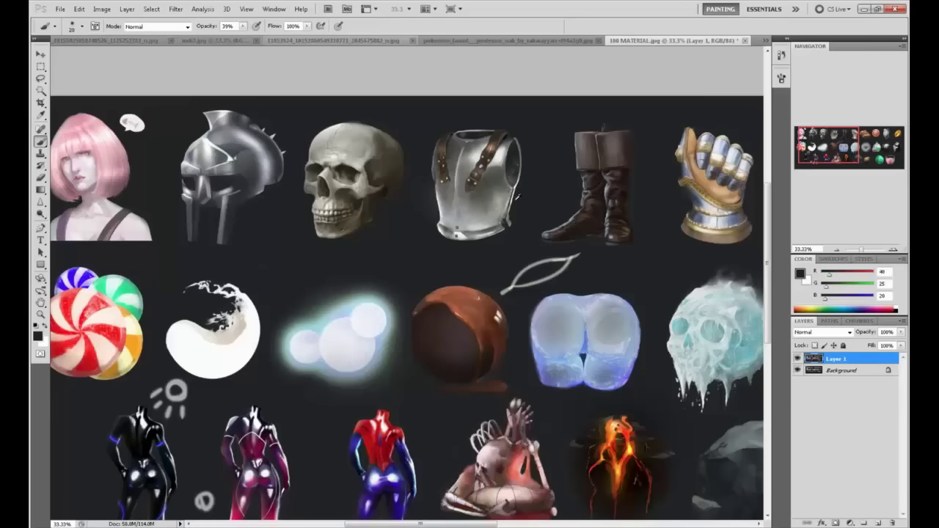
alt+click(499, 214)
click(878, 523)
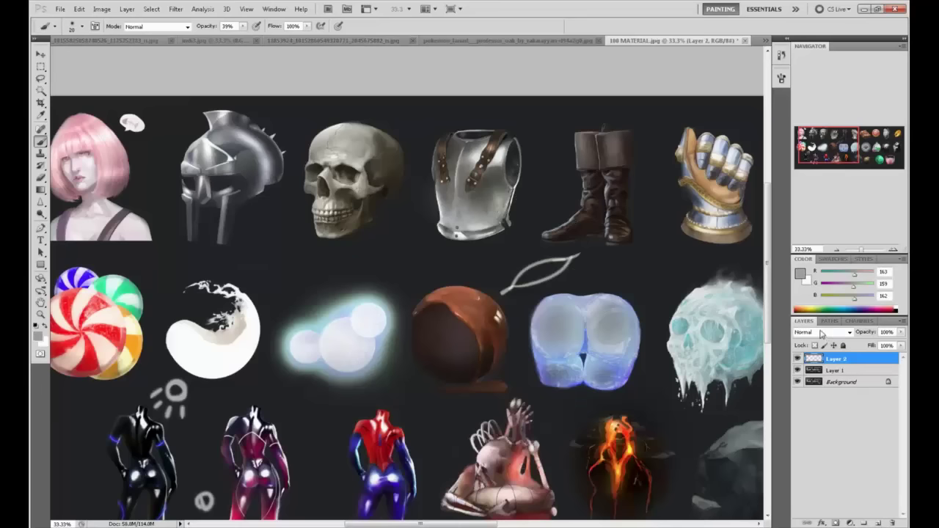
click(822, 331)
click(800, 309)
alt+click(509, 218)
alt+click(581, 219)
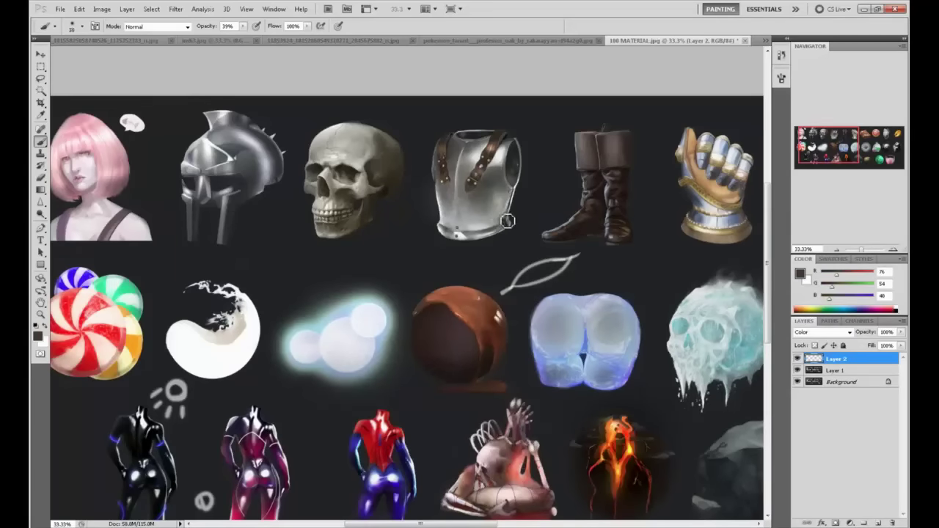
key(bracketright)
key(bracketright)
key(bracketright)
key(bracketright)
key(bracketright)
key(bracketright)
key(bracketright)
key(bracketright)
Step: Sample the dark background colour, set the brush opacity to 100% and merge the Color layer down into Layer 1
alt+click(584, 267)
click(242, 26)
drag(243, 32, 388, 50)
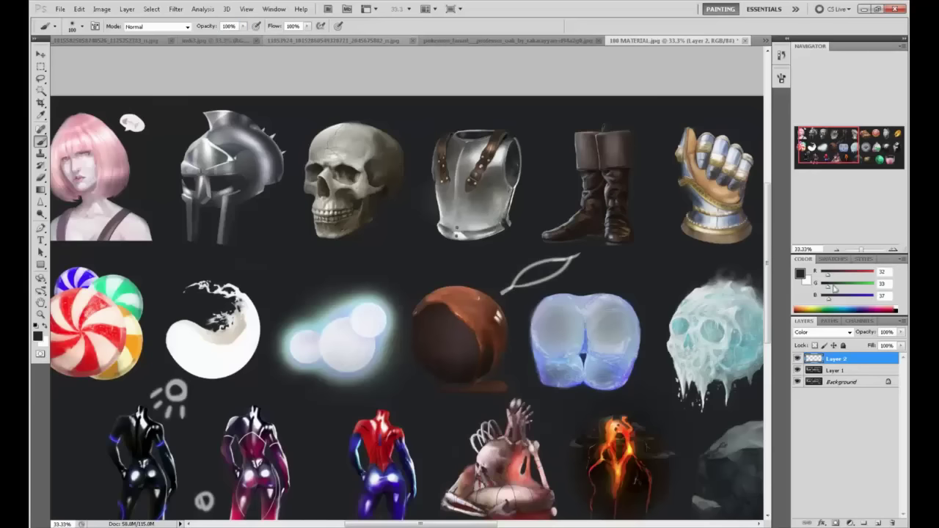
right_click(852, 364)
click(854, 334)
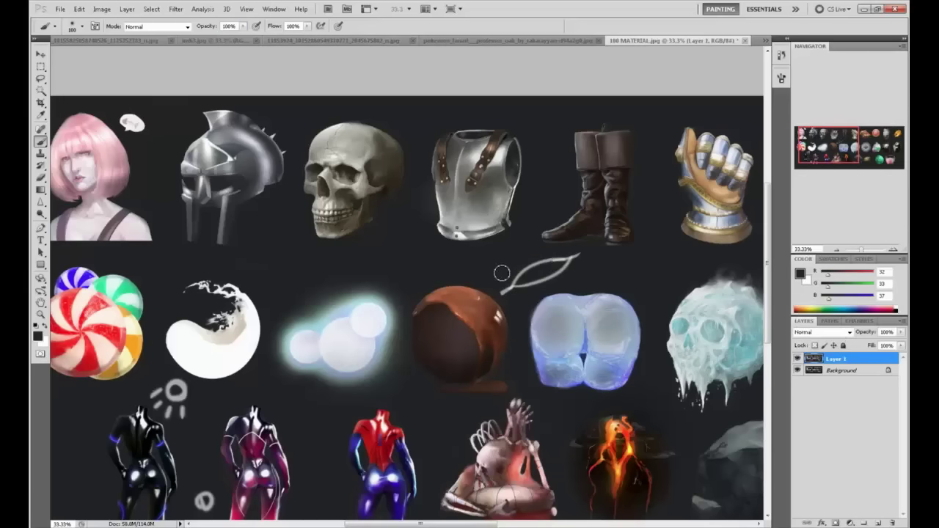
Step: Paint out the leaf-shaped sketch mark below the boots with the sampled background colour
mouse_move(507, 297)
mouse_down()
mouse_move(517, 274)
mouse_move(531, 279)
mouse_up()
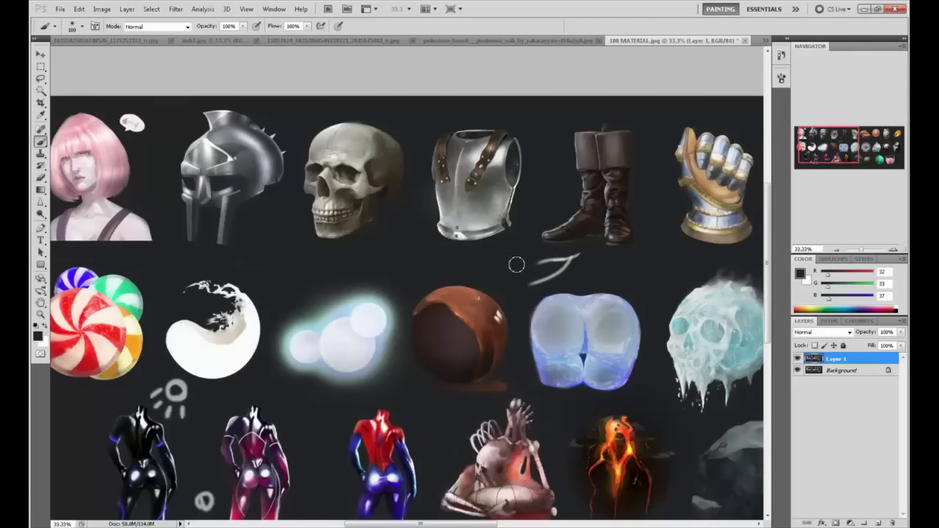
key(m)
right_click(527, 279)
click(547, 286)
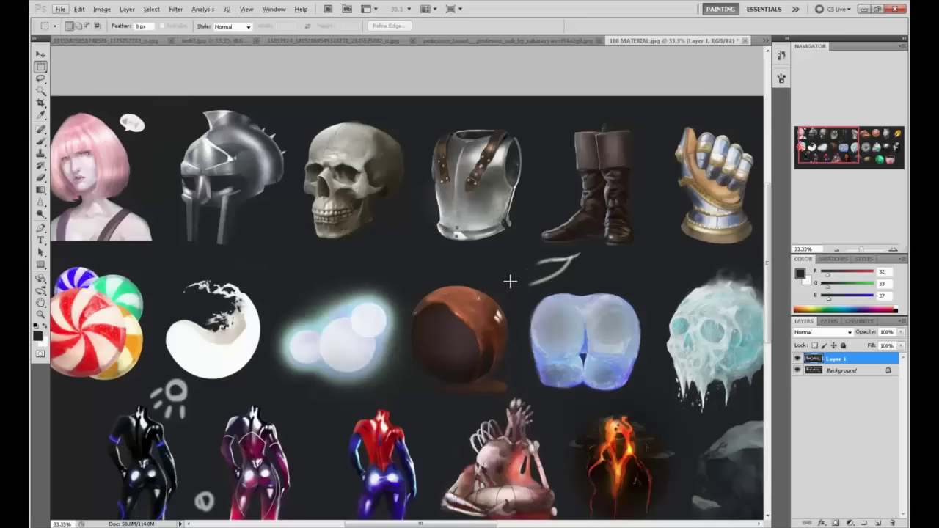
key(b)
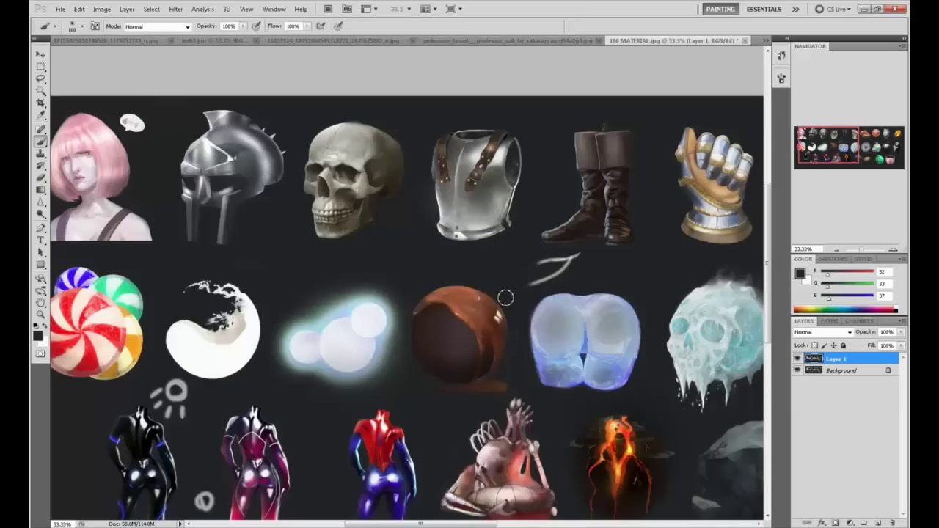
drag(539, 256, 582, 258)
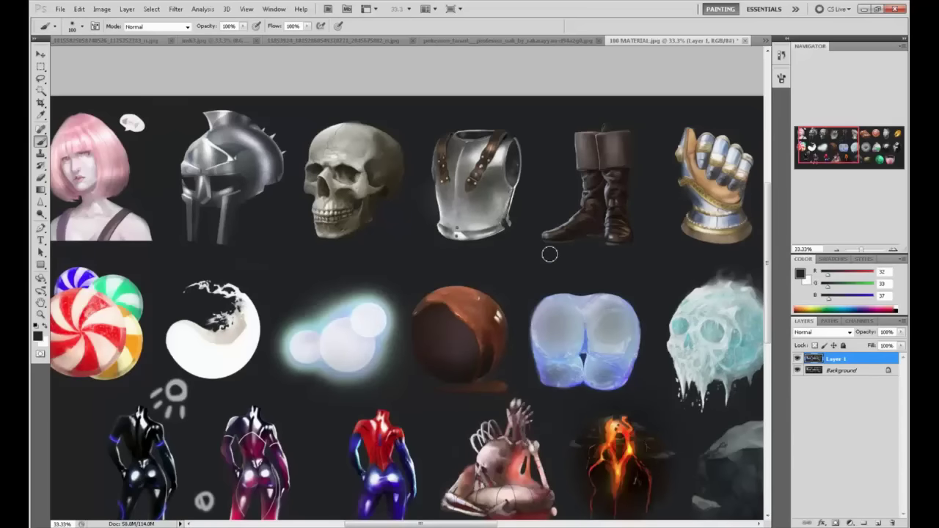
Step: Sharpen the centre of the round wooden shield with a size 125 brush at 50% strength
key(ctrl+minus)
drag(646, 339, 506, 330)
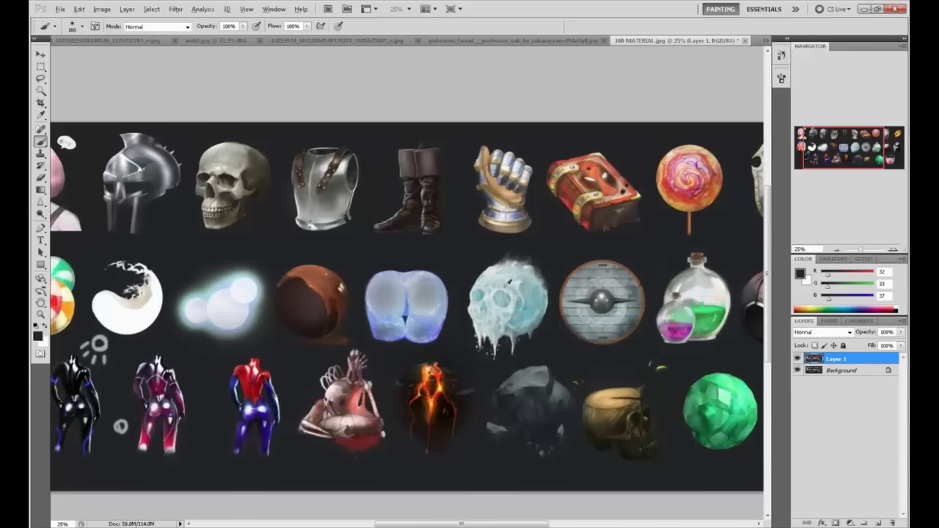
alt+click(508, 283)
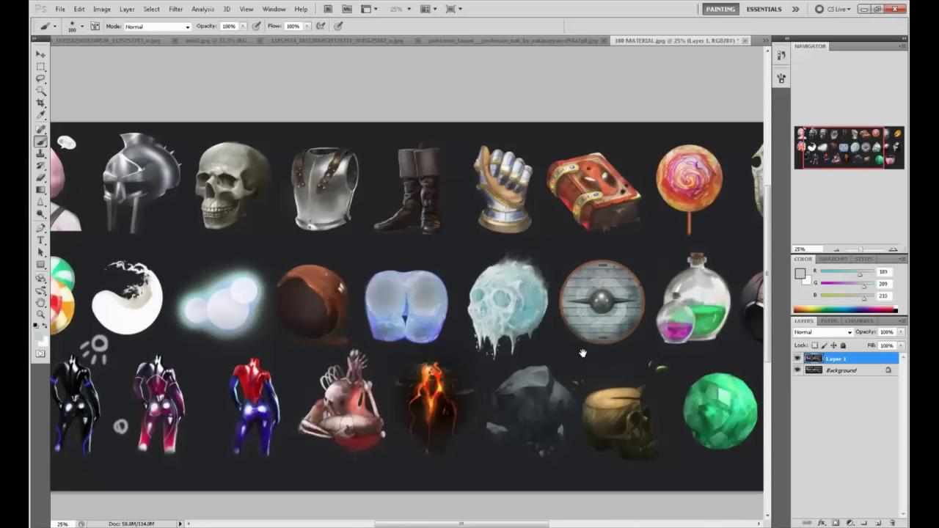
drag(582, 354, 524, 348)
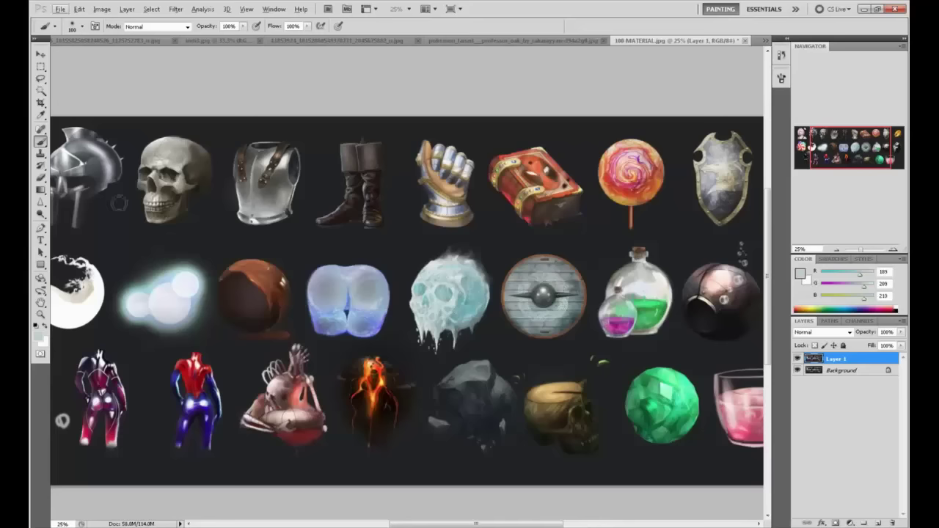
click(42, 203)
click(543, 296)
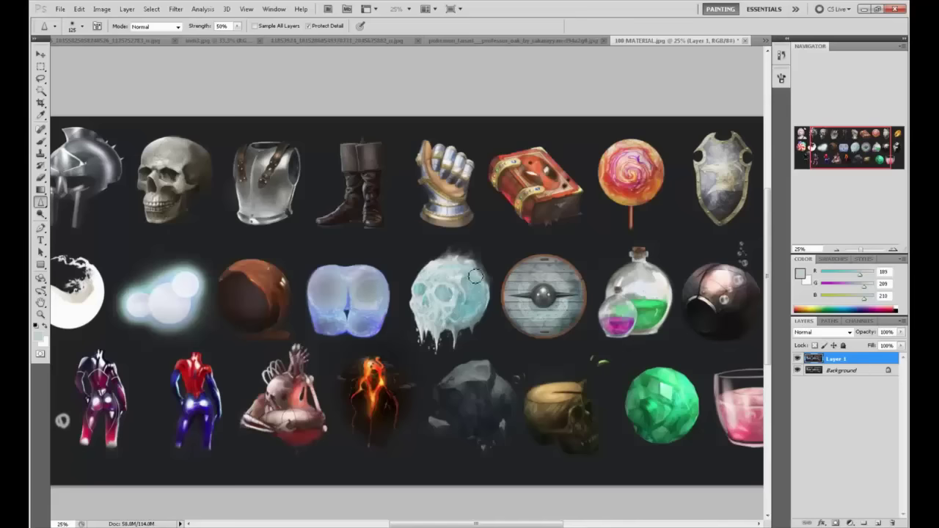
Step: Darken the upper glass interior of the green potion flask with sampled background colour and an enlarged brush
drag(554, 350, 461, 348)
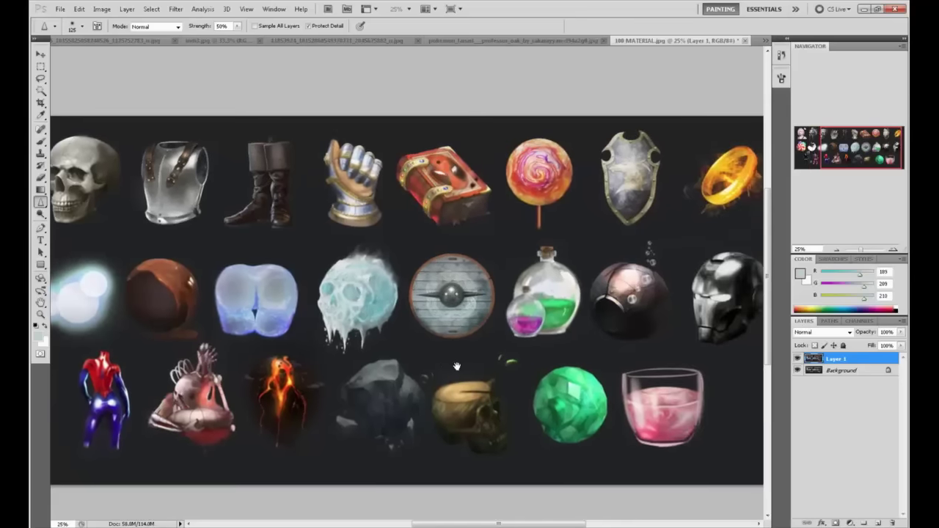
key(b)
alt+click(577, 257)
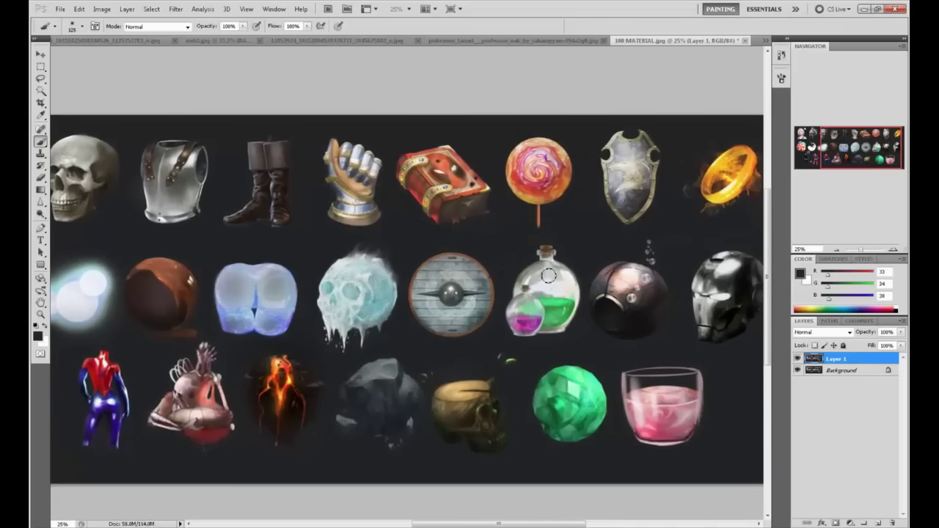
key(bracketright)
key(bracketright)
key(bracketright)
key(bracketright)
key(bracketright)
key(bracketright)
key(bracketright)
key(bracketright)
mouse_move(555, 275)
mouse_down()
mouse_move(562, 280)
mouse_move(534, 282)
mouse_move(561, 284)
mouse_up()
Step: Set the brush to 34% opacity and size 200 and darken the small purple flask's glass and the green flask's right side
click(242, 27)
drag(234, 38, 209, 39)
key(bracketleft)
key(bracketleft)
key(bracketleft)
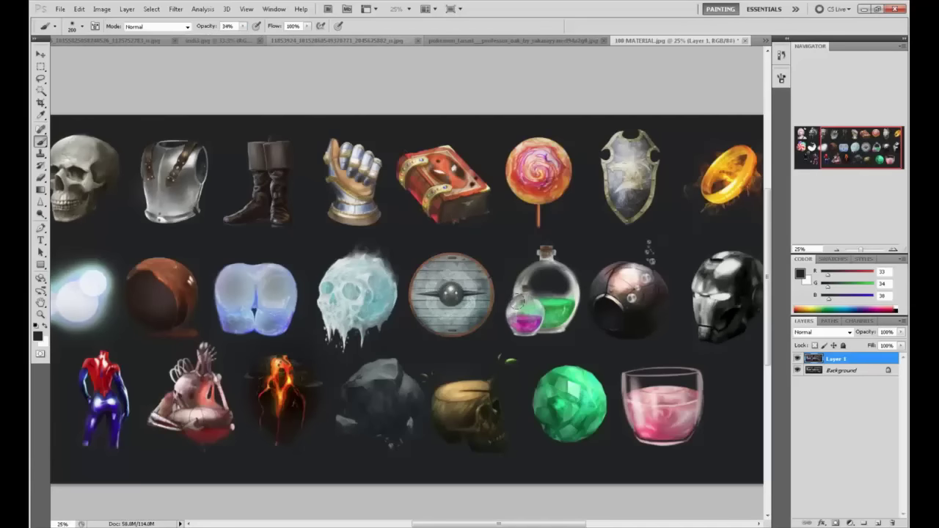
drag(518, 305, 529, 305)
drag(572, 273, 566, 295)
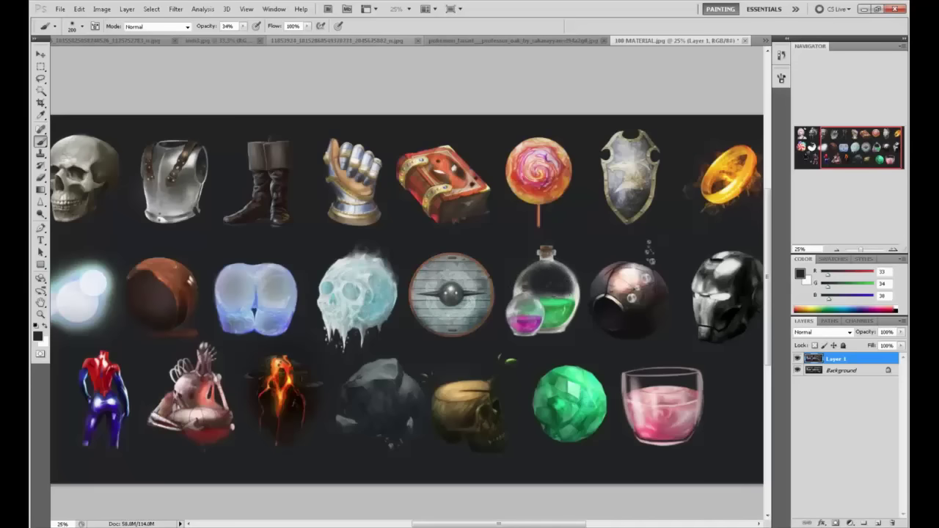
Step: Tint the large flask's glass with green sampled from its liquid on a new layer in Color blend mode
alt+click(560, 299)
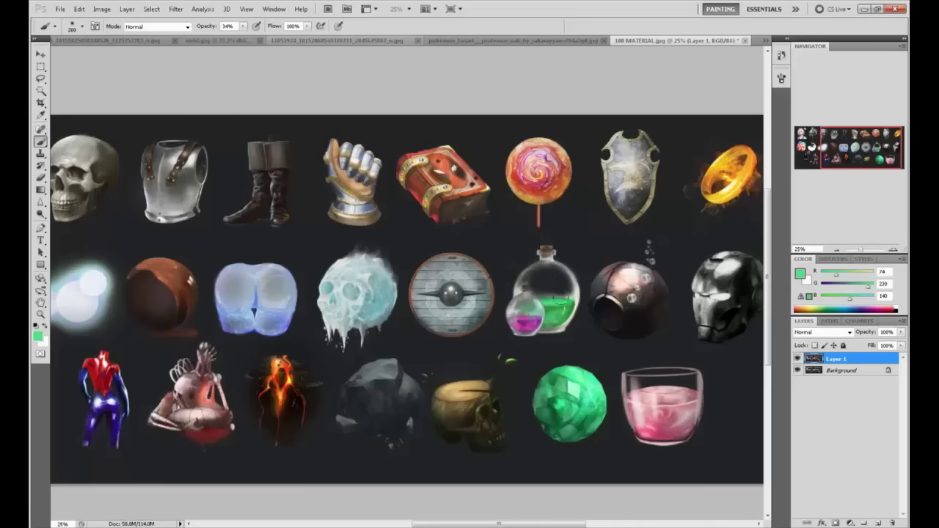
click(878, 524)
click(822, 332)
click(816, 321)
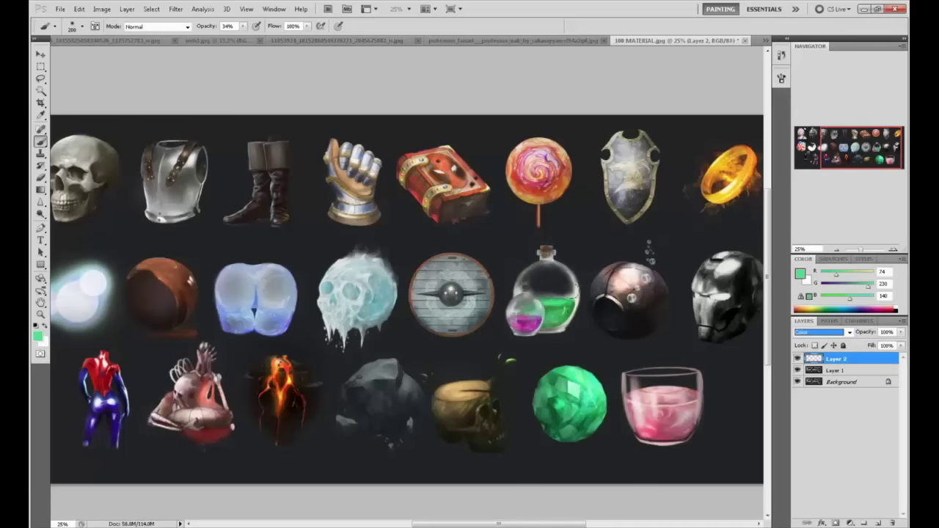
drag(574, 290, 576, 297)
Step: Select the area around the Iron Man helmet with the Magic Wand at tolerance 10
drag(627, 339, 523, 342)
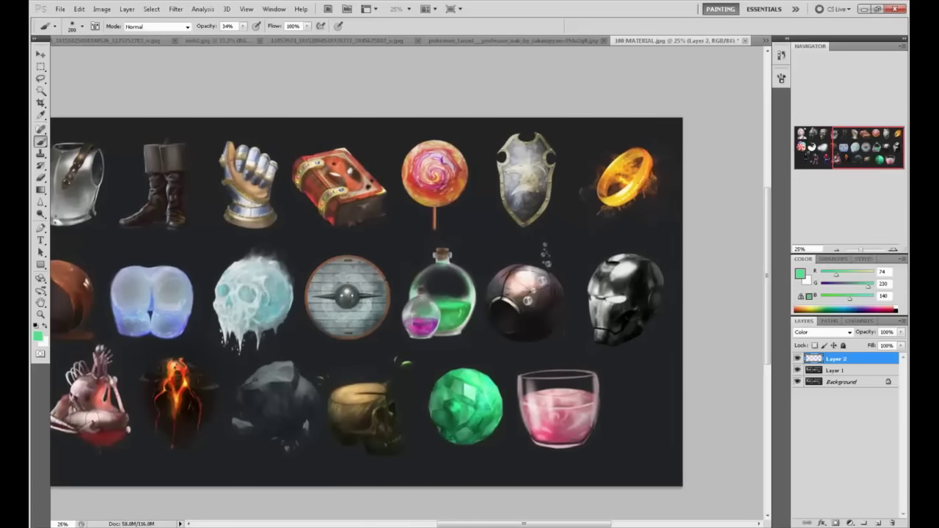
right_click(34, 94)
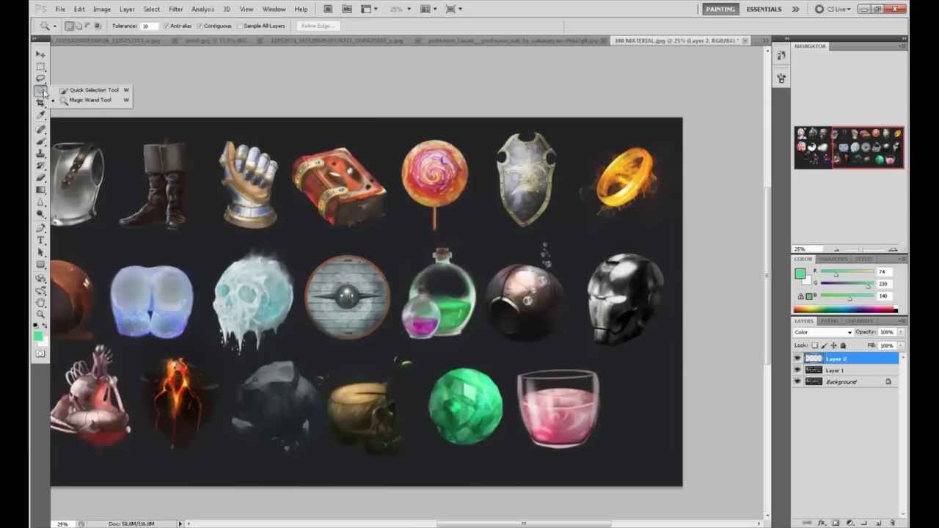
click(81, 101)
click(669, 334)
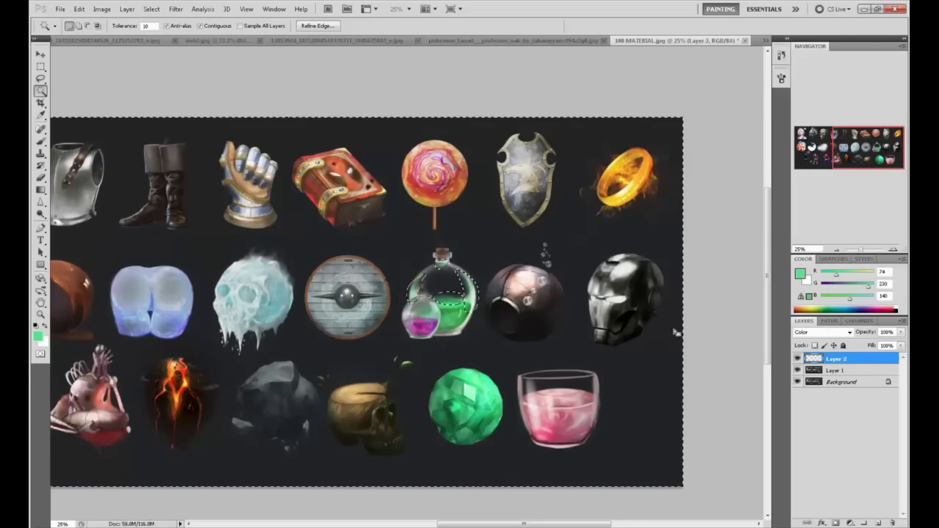
Step: Merge the green tint layer down into Layer 1 and reselect the dark background around the painted objects with the Magic Wand
right_click(832, 359)
click(832, 330)
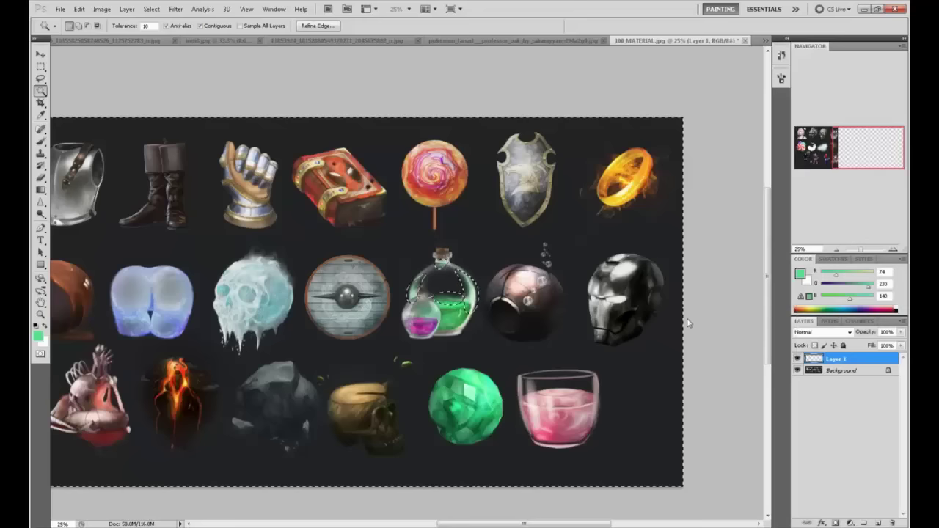
key(ctrl+d)
click(657, 324)
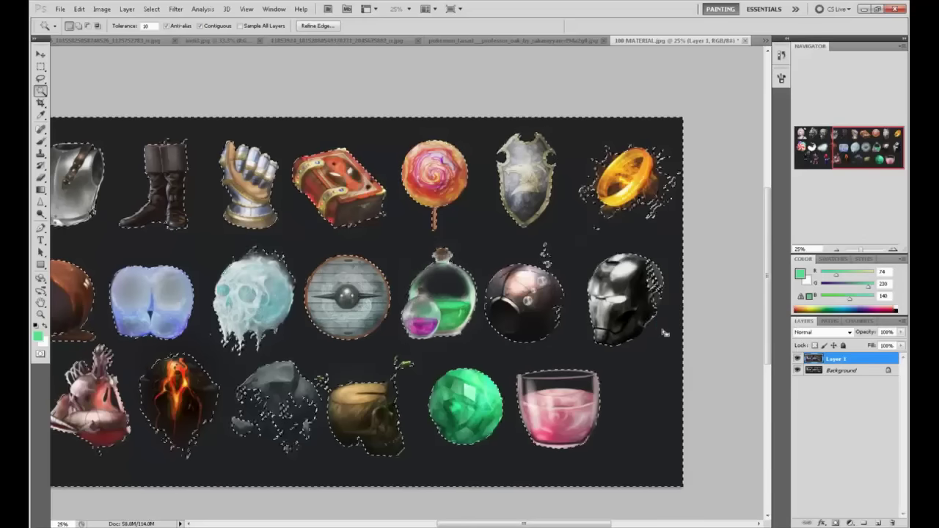
Step: Invert the background selection so it covers the painted objects, and hide the selection outline
key(m)
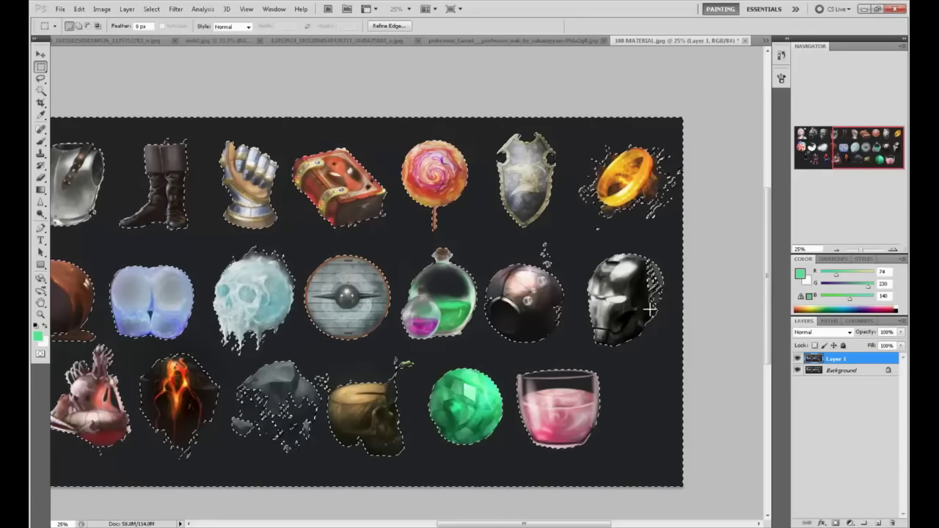
right_click(652, 309)
click(687, 327)
key(ctrl+h)
Step: Brighten the dark right side and jaw of the Iron Man helmet with the Dodge tool at size 250 on highlights
key(b)
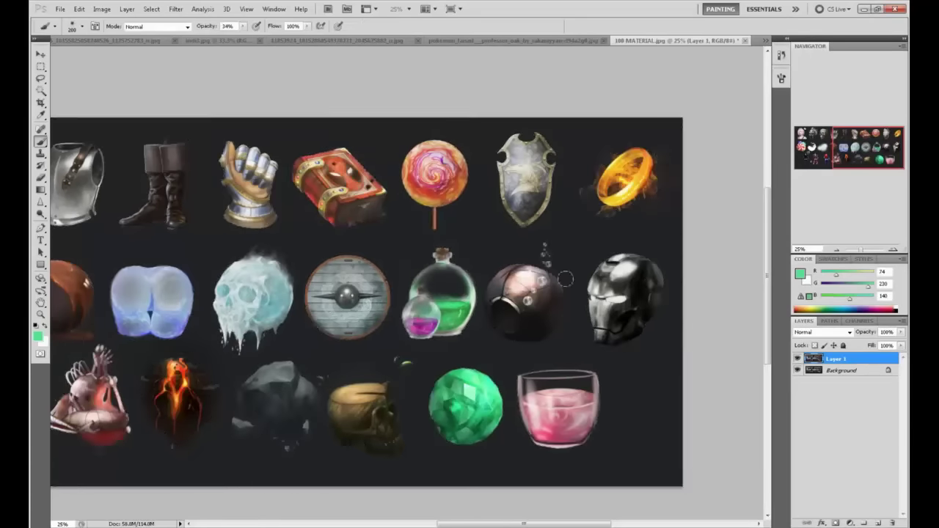
click(40, 213)
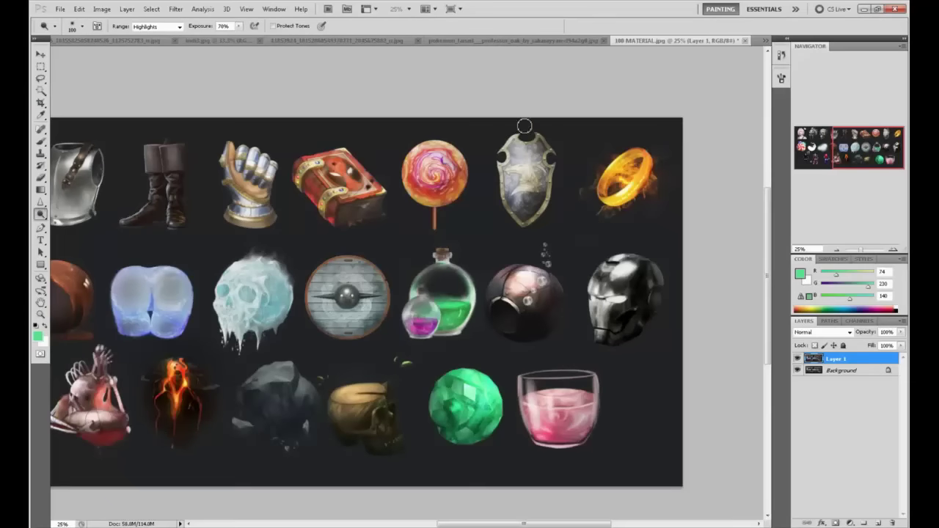
mouse_move(652, 294)
mouse_down()
mouse_move(662, 272)
mouse_move(628, 336)
mouse_up()
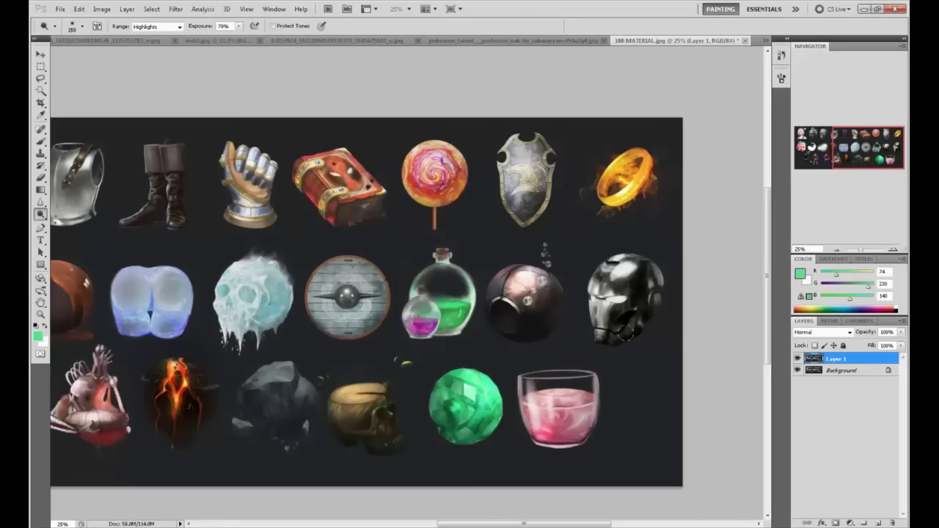
drag(671, 273, 636, 321)
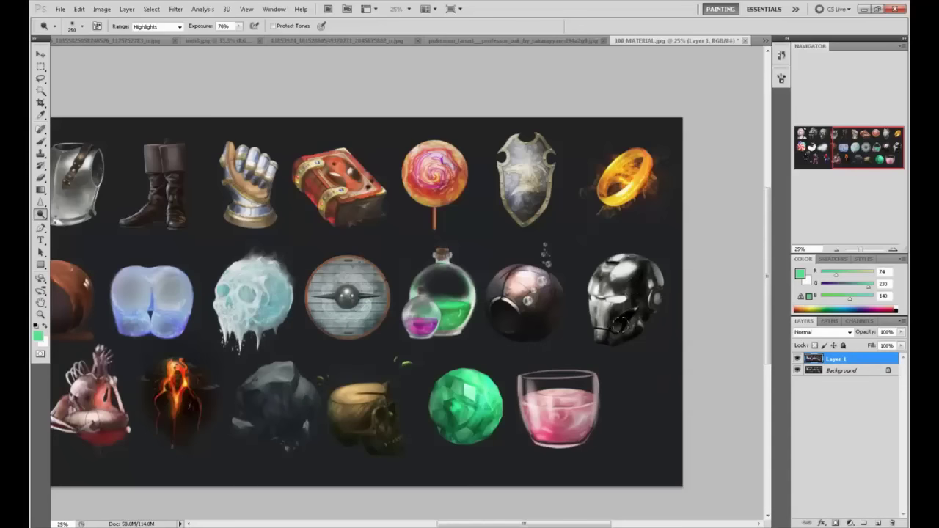
mouse_move(524, 332)
mouse_down()
mouse_move(614, 343)
mouse_move(528, 334)
mouse_up()
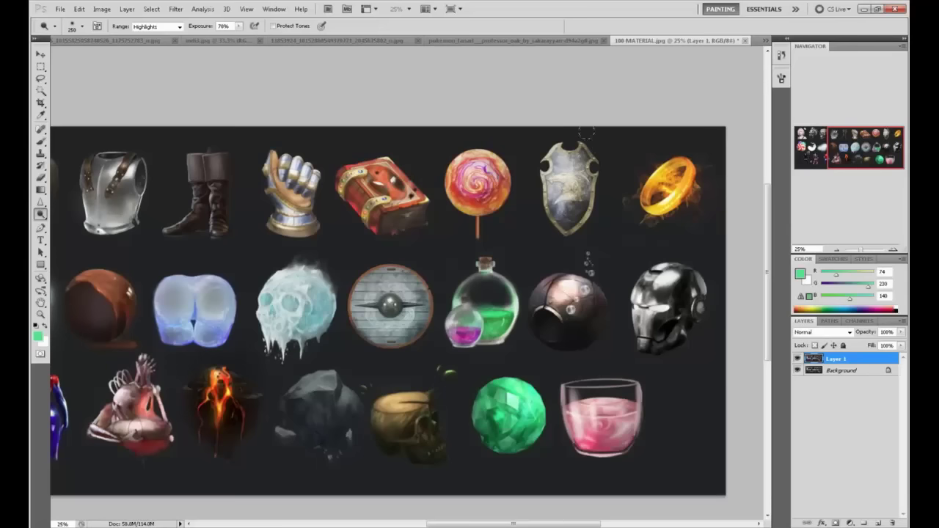
Step: Outline the right half of the metal shield with the Lasso along its vertical centre line
key(l)
click(568, 149)
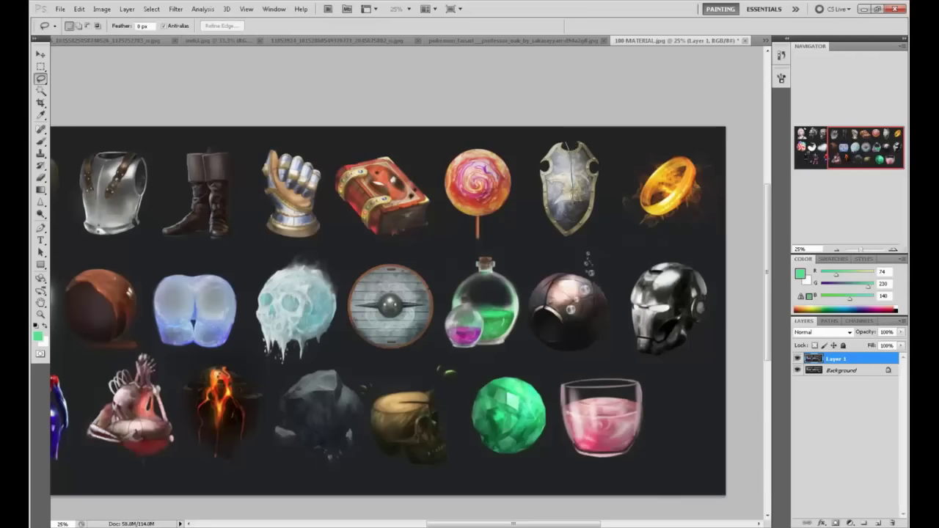
drag(572, 198, 572, 181)
click(572, 150)
drag(568, 233, 569, 221)
click(571, 148)
Step: Darken the shield's right half with sampled dark colours at 11% brush opacity and size 500, and clear the selection
key(b)
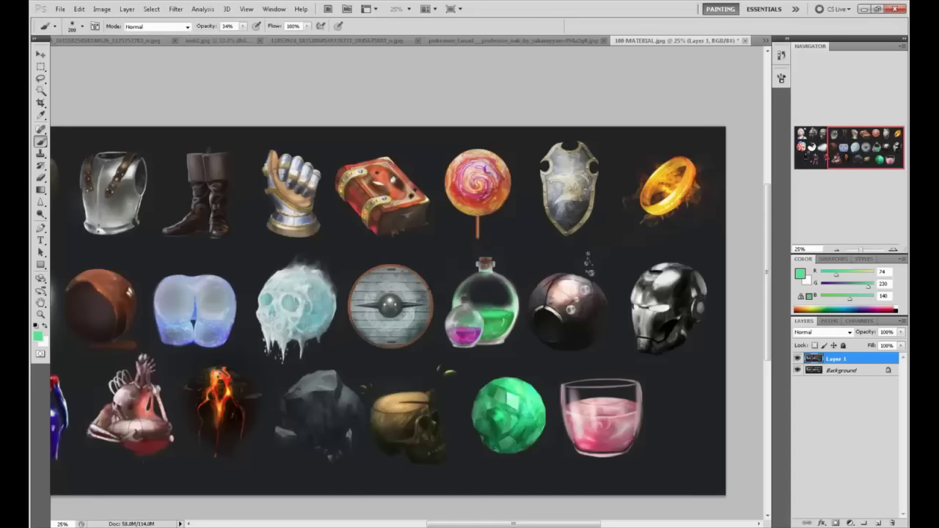
alt+click(612, 174)
key(bracketleft)
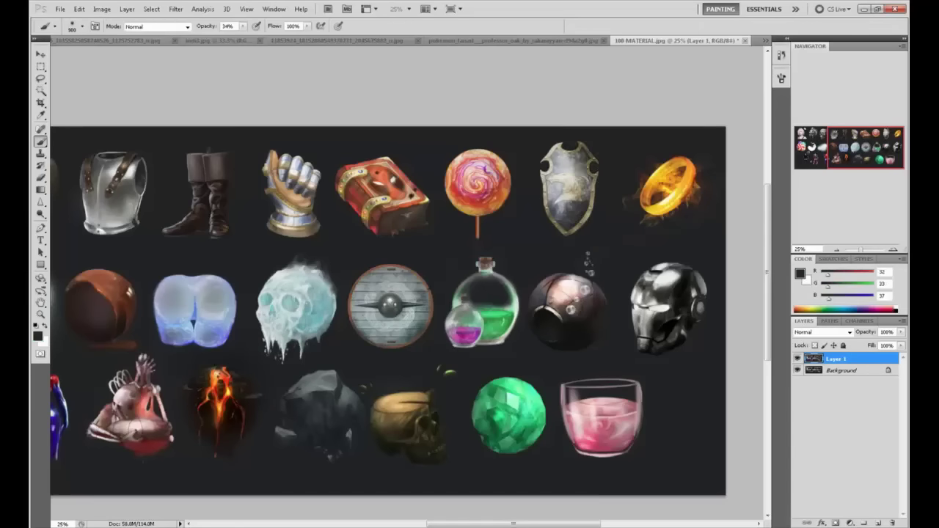
key(ctrl+z)
drag(597, 150, 591, 224)
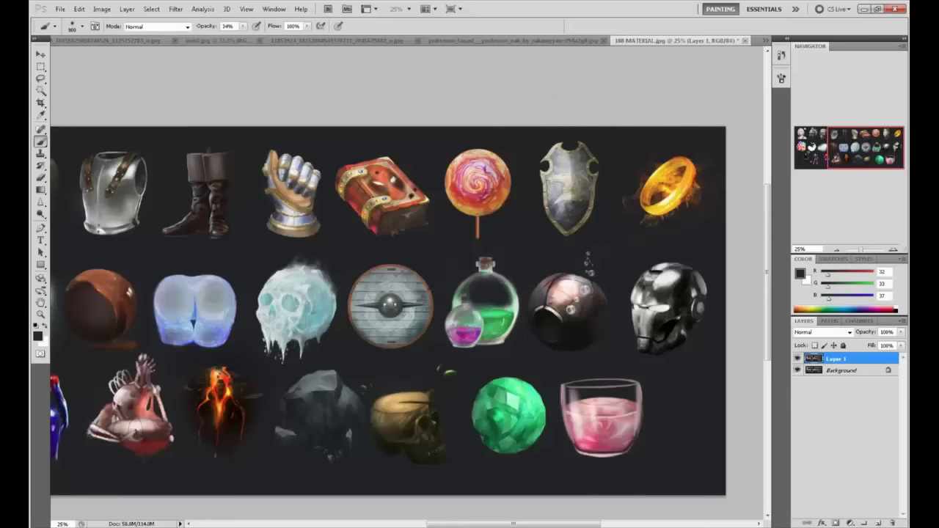
key(ctrl+z)
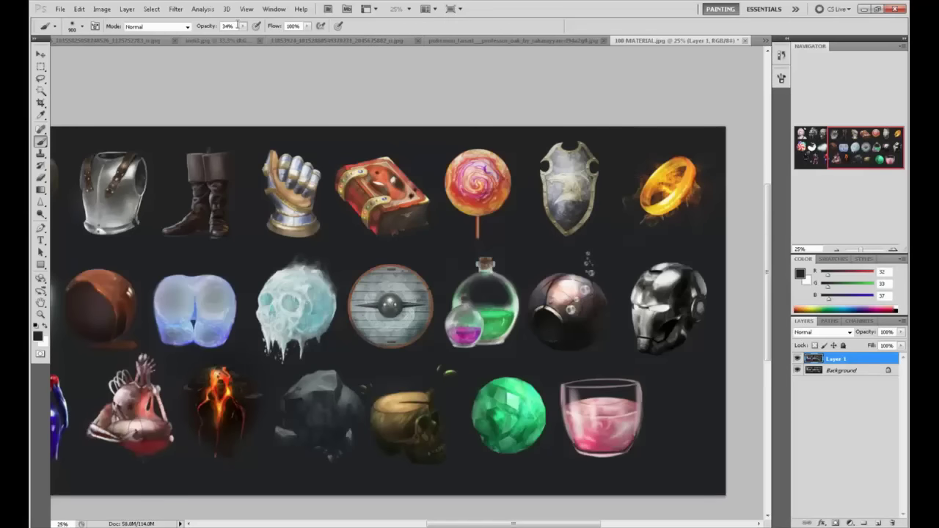
click(243, 27)
drag(241, 38, 230, 38)
click(454, 108)
key(bracketleft)
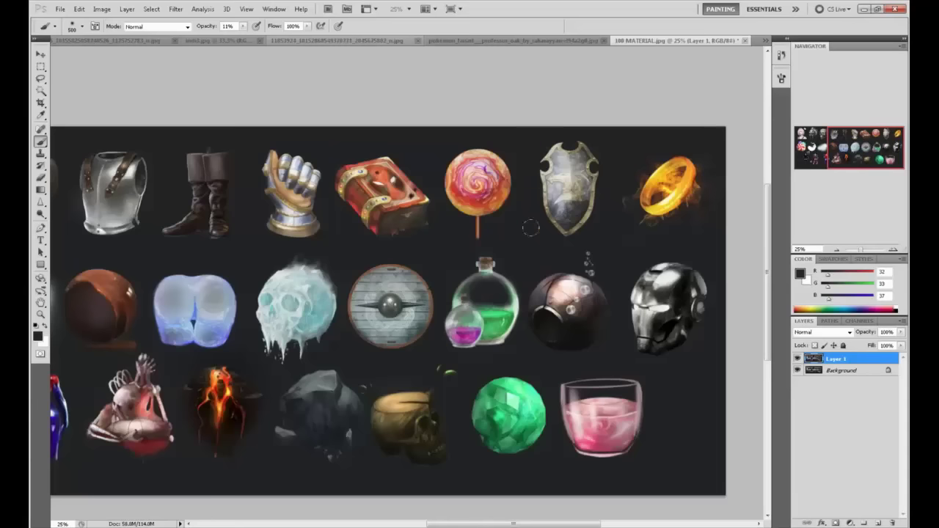
alt+click(580, 216)
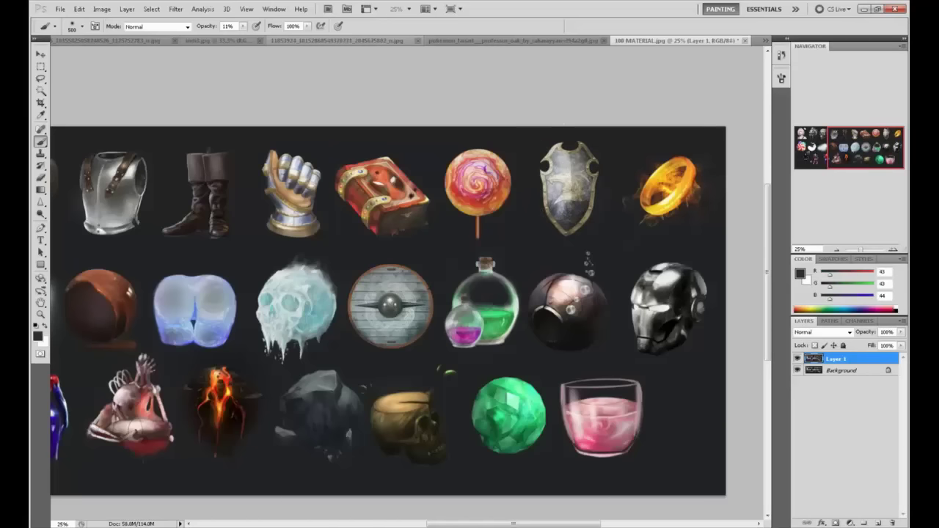
key(m)
right_click(585, 193)
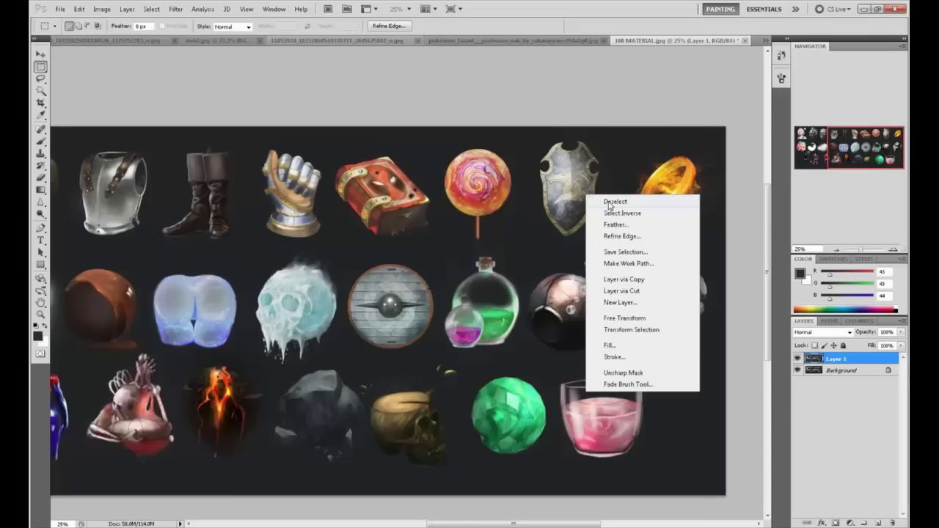
click(608, 203)
Step: Brighten the gold rim along the shield's right side with the Dodge tool on highlights, using a smaller brush
key(ctrl+plus)
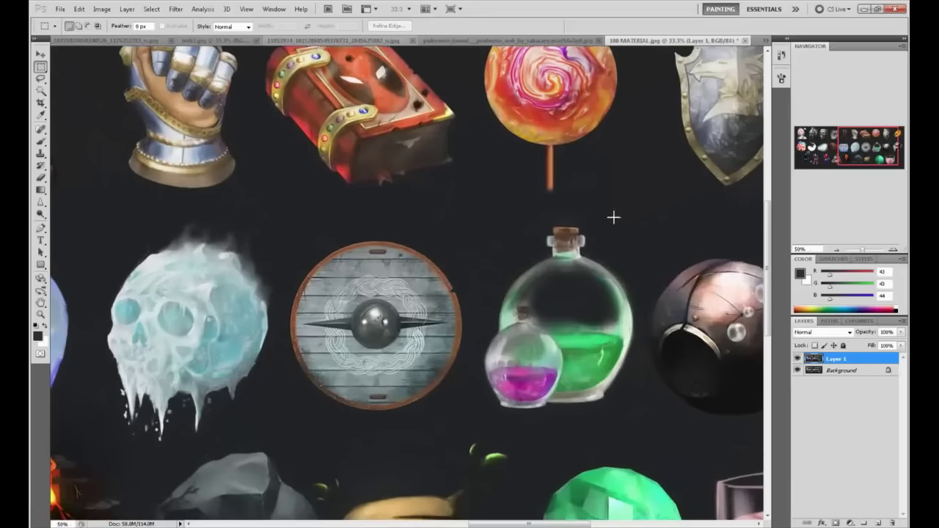
key(ctrl+plus)
drag(556, 247, 439, 297)
key(r)
click(41, 213)
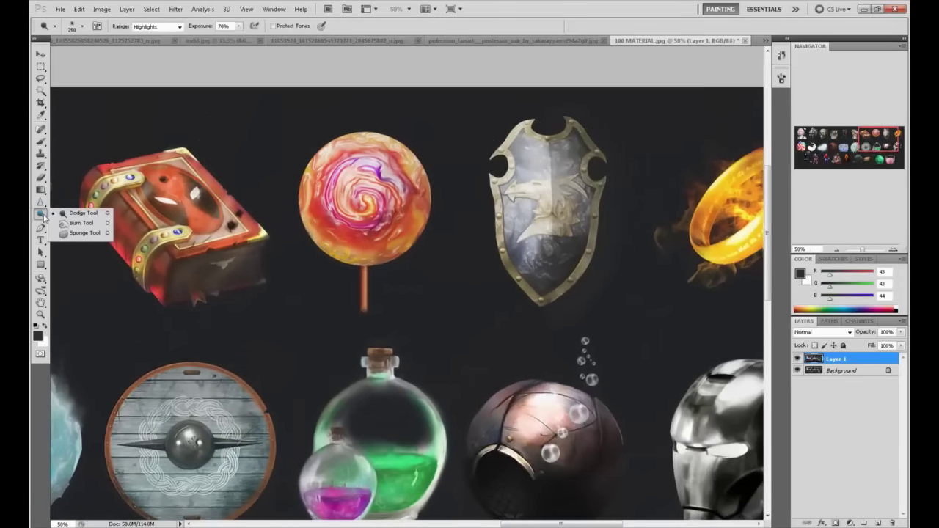
click(69, 214)
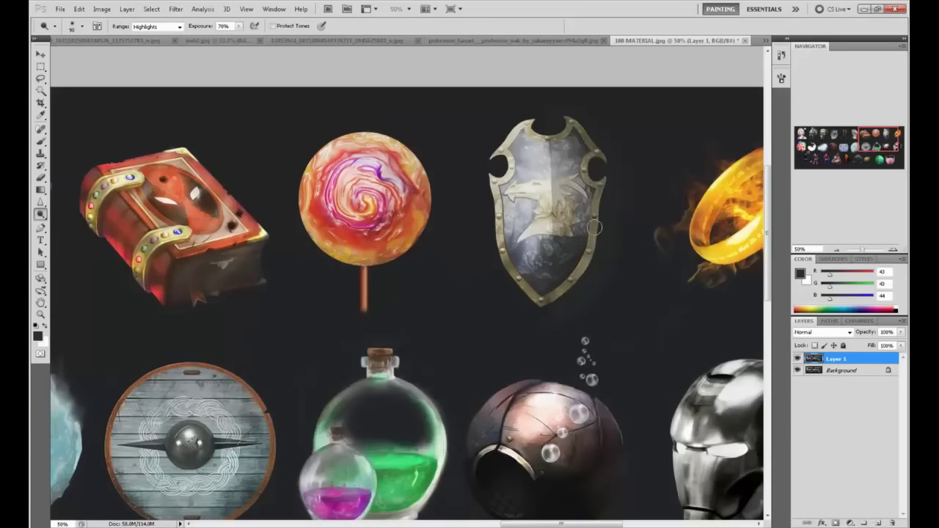
mouse_move(594, 217)
mouse_down()
mouse_move(593, 239)
mouse_move(590, 201)
mouse_up()
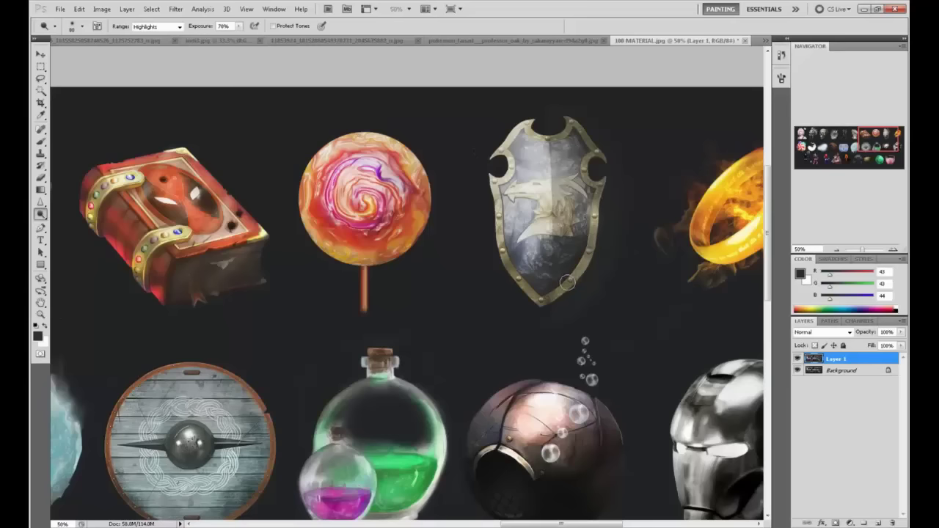
mouse_move(569, 282)
mouse_down()
mouse_move(577, 272)
mouse_move(571, 278)
mouse_up()
mouse_move(588, 181)
mouse_down()
mouse_move(586, 141)
mouse_move(566, 121)
mouse_up()
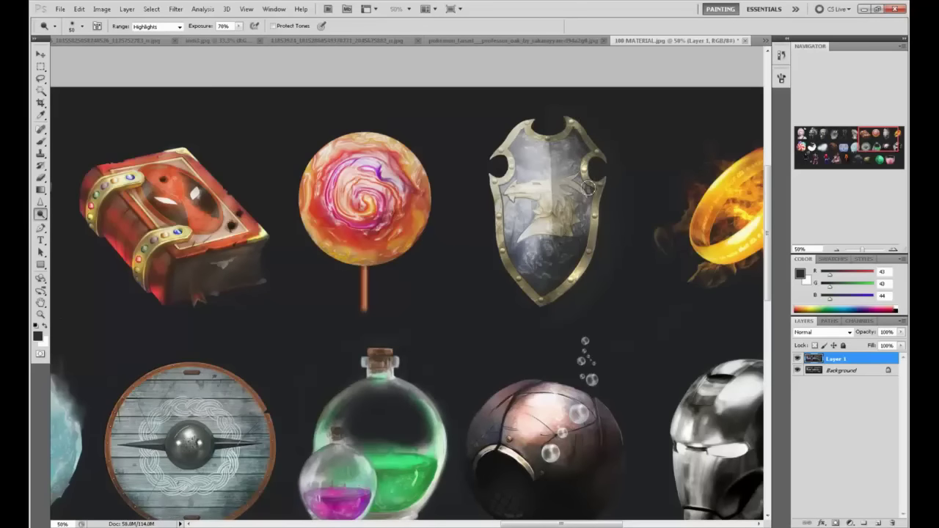
Step: Refine the shield's dragon emblem with light and tan colours sampled from it, using a size 10 brush at 84% opacity
key(b)
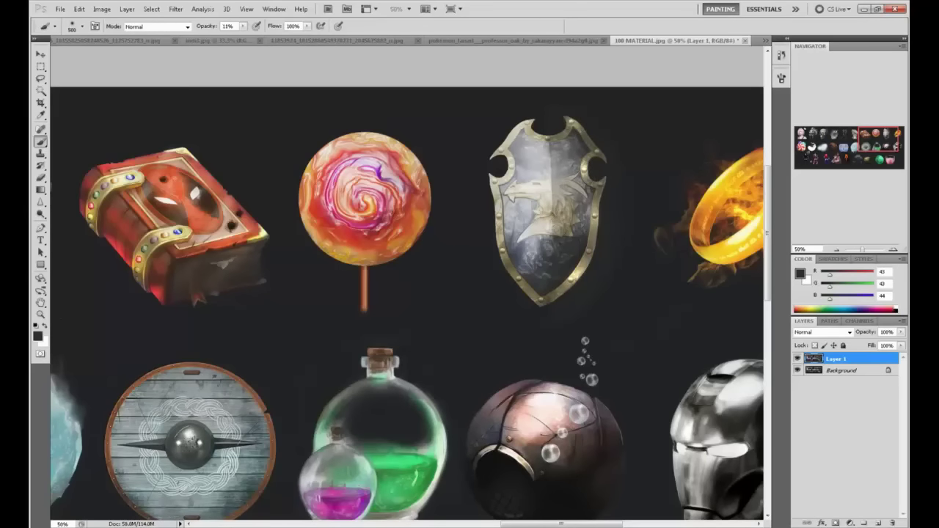
alt+click(556, 190)
key([)
key([)
key([)
key([)
key([)
key([)
key([)
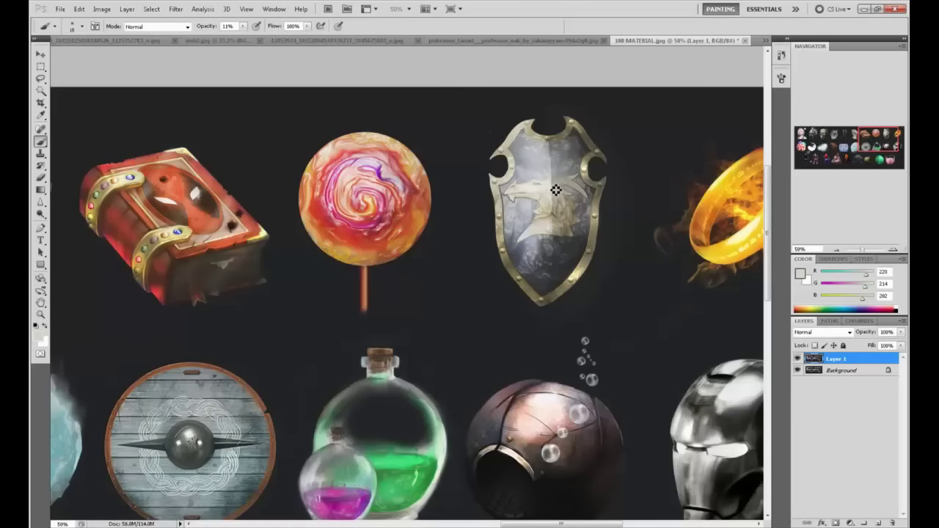
key(8)
key(4)
alt+click(558, 222)
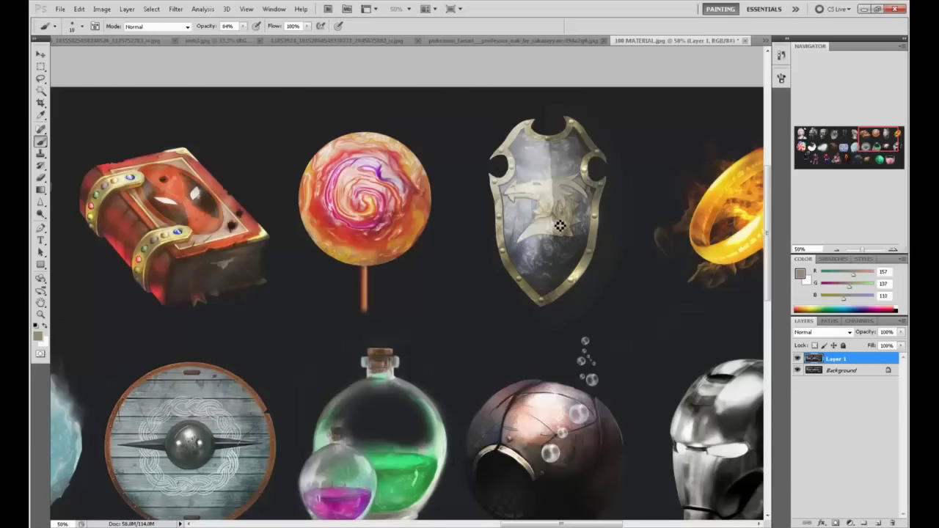
alt+click(557, 224)
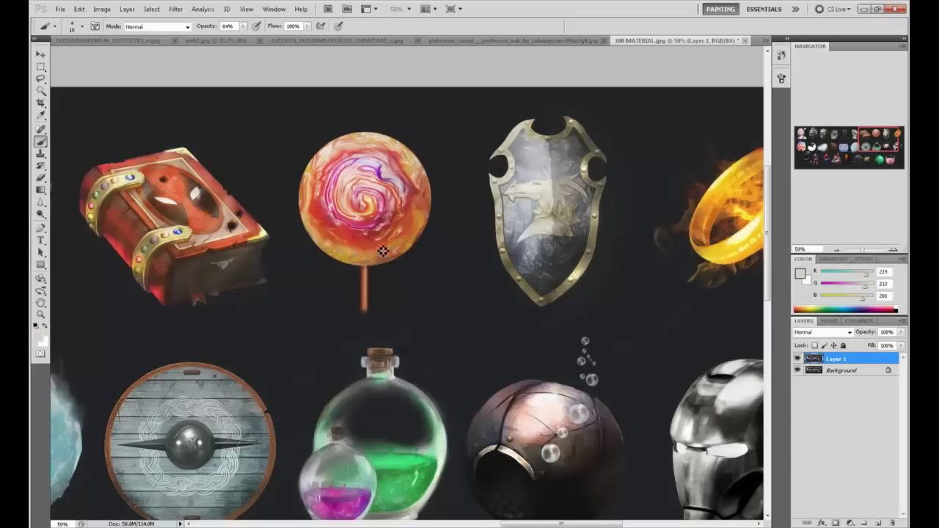
Step: Doodle a smiling stick figure beside the lollipop, holding its stick, in a pale pink sampled from the candy
alt+click(378, 190)
mouse_move(454, 166)
mouse_down()
mouse_move(443, 188)
mouse_move(452, 192)
mouse_up()
mouse_move(455, 178)
mouse_down()
mouse_move(466, 191)
mouse_move(422, 236)
mouse_up()
drag(464, 209, 418, 303)
key(ctrl+alt+z)
key(ctrl+alt+z)
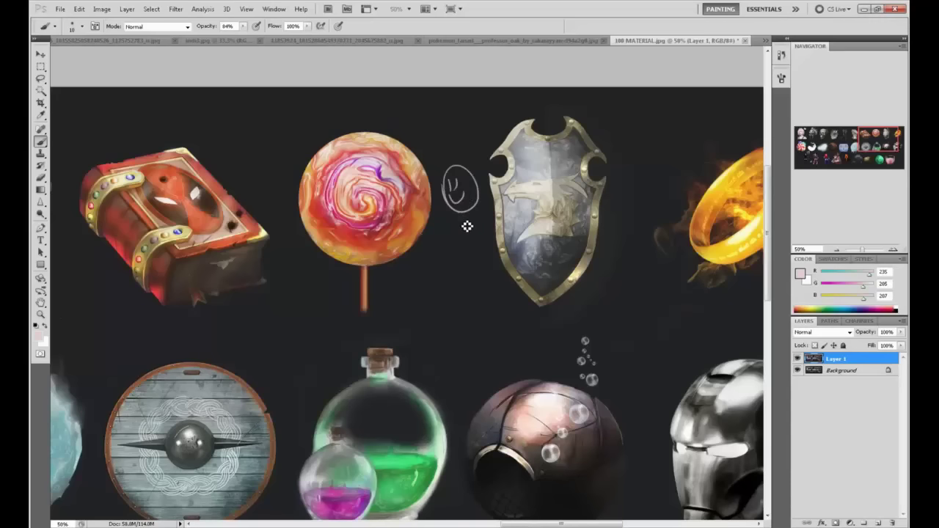
drag(462, 214, 431, 317)
mouse_move(459, 235)
mouse_down()
mouse_move(389, 291)
mouse_move(367, 292)
mouse_up()
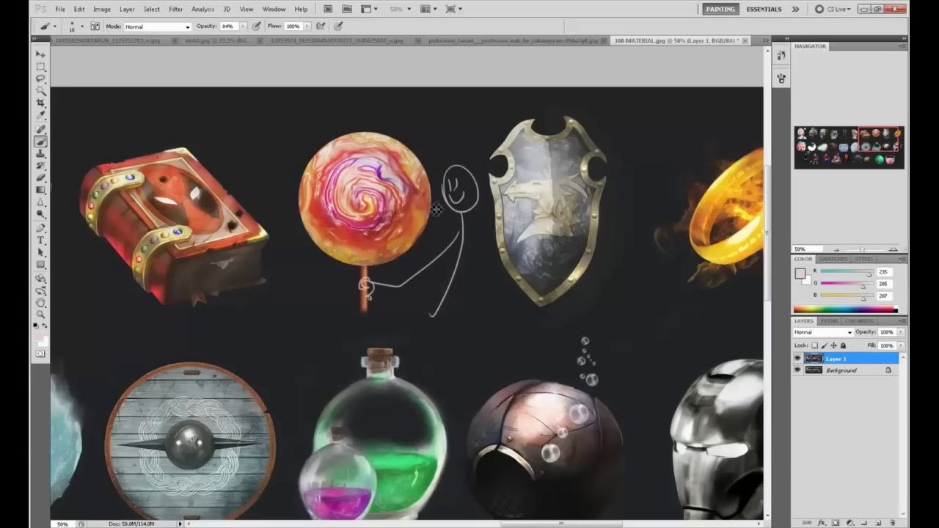
Step: Add hair to the stick figure and an arrow above the lollipop, and undo the latest strokes including the arrow
mouse_move(472, 172)
mouse_down()
mouse_move(448, 188)
mouse_move(454, 176)
mouse_move(443, 172)
mouse_move(464, 159)
mouse_up()
mouse_move(456, 148)
mouse_down()
mouse_move(457, 163)
mouse_move(394, 134)
mouse_up()
mouse_move(394, 134)
mouse_down()
mouse_move(412, 117)
mouse_move(415, 140)
mouse_up()
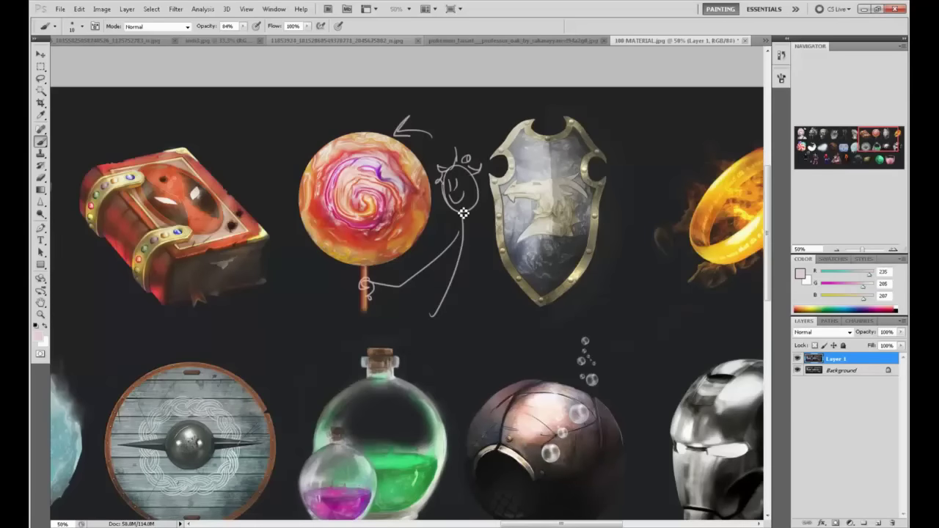
mouse_move(474, 247)
mouse_down()
mouse_move(480, 264)
mouse_move(489, 249)
mouse_up()
key(ctrl+alt+z)
key(ctrl+alt+z)
key(ctrl+alt+z)
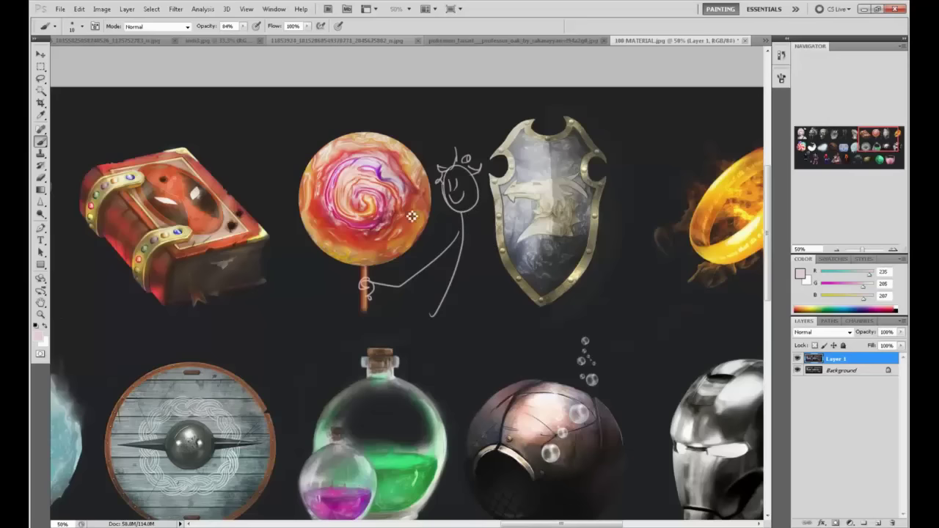
Step: Undo the stick-figure doodle beside the lollipop
alt+click(549, 175)
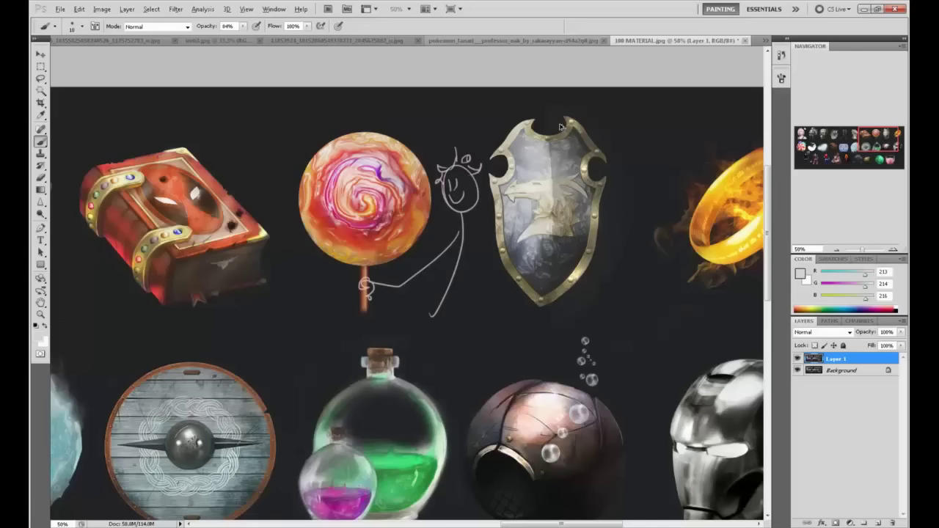
key(ctrl+alt+z)
key(ctrl+alt+z)
key(ctrl+alt+z)
key(ctrl+alt+z)
key(ctrl+alt+z)
key(ctrl+alt+z)
key(ctrl+alt+z)
key(ctrl+alt+z)
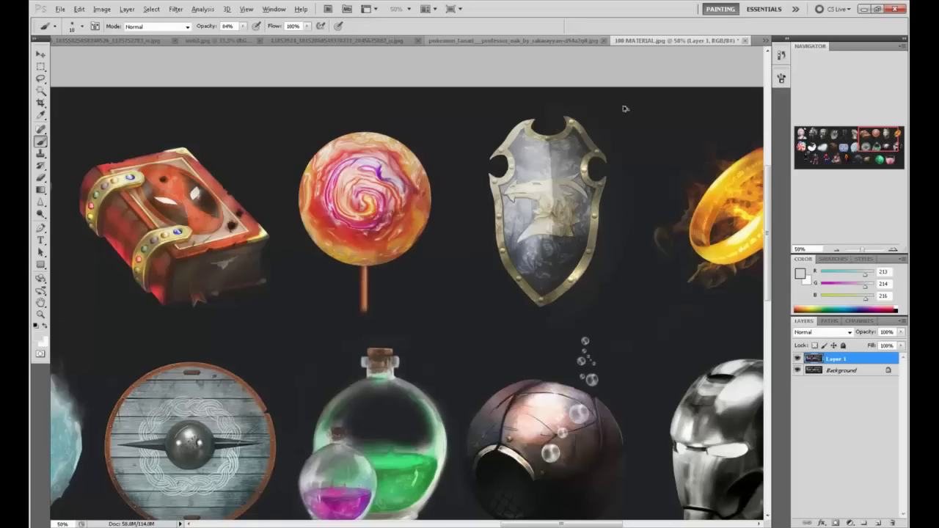
Step: Sample a light colour from the shield's emblem and touch up the shield's highlights with the Dodge tool
alt+click(556, 191)
key(alt)
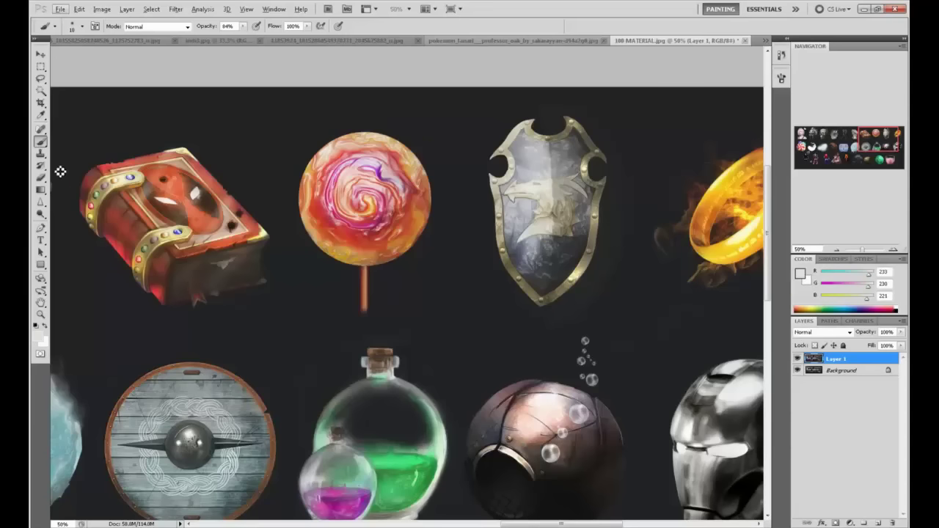
click(41, 215)
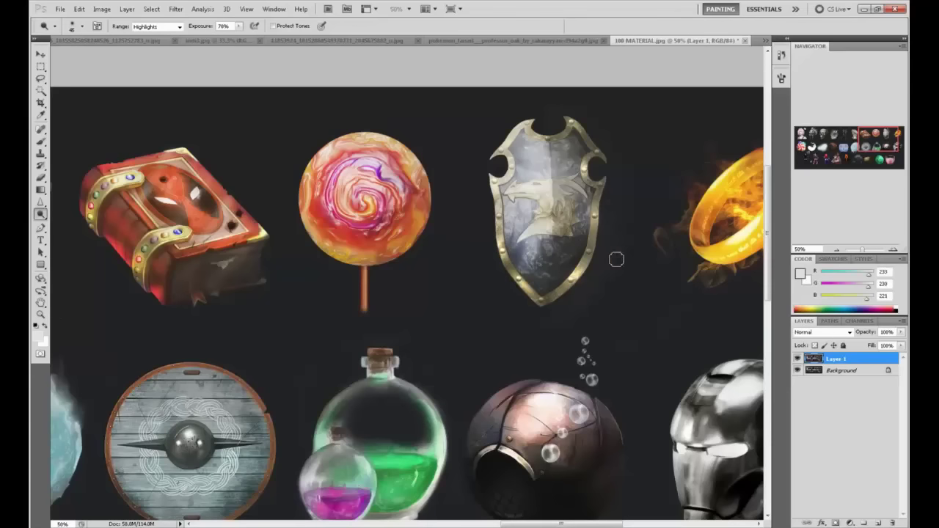
key(ctrl+minus)
key(ctrl+minus)
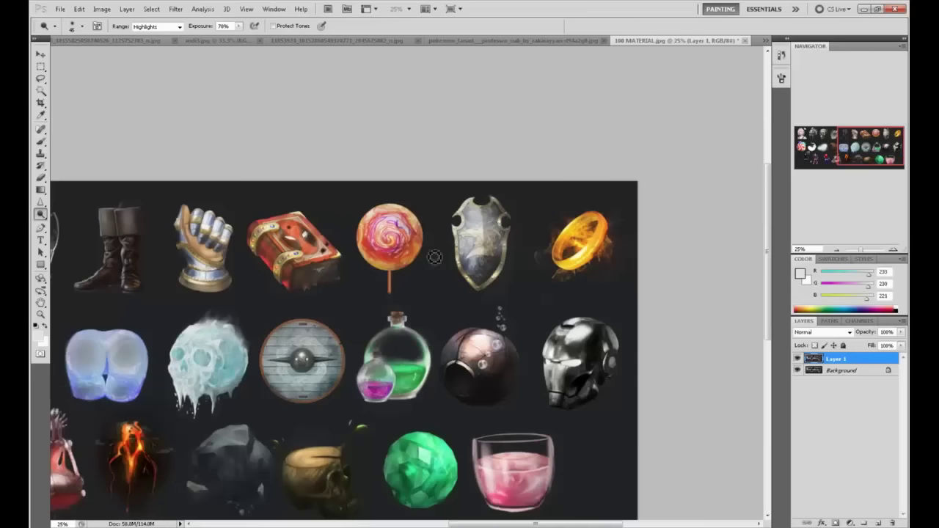
drag(268, 273, 494, 198)
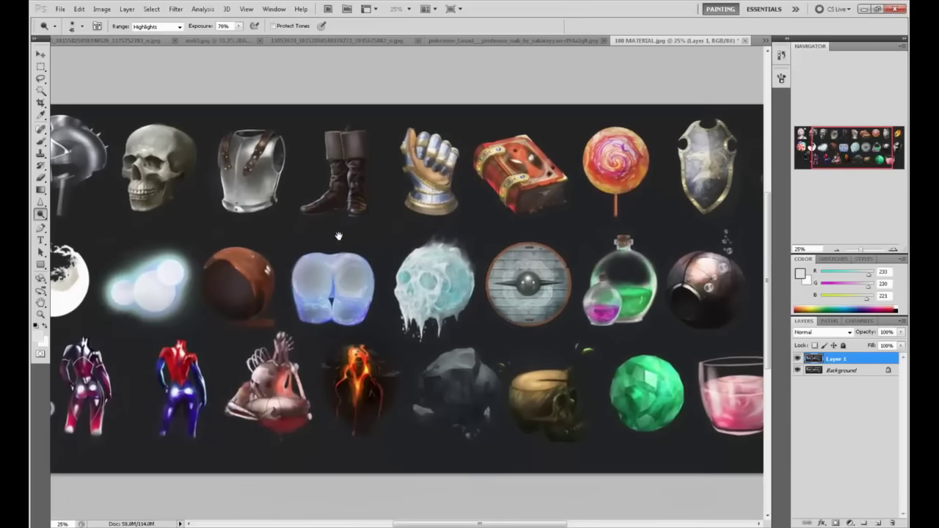
Step: Look over the painted materials across the whole study sheet
drag(290, 253, 444, 254)
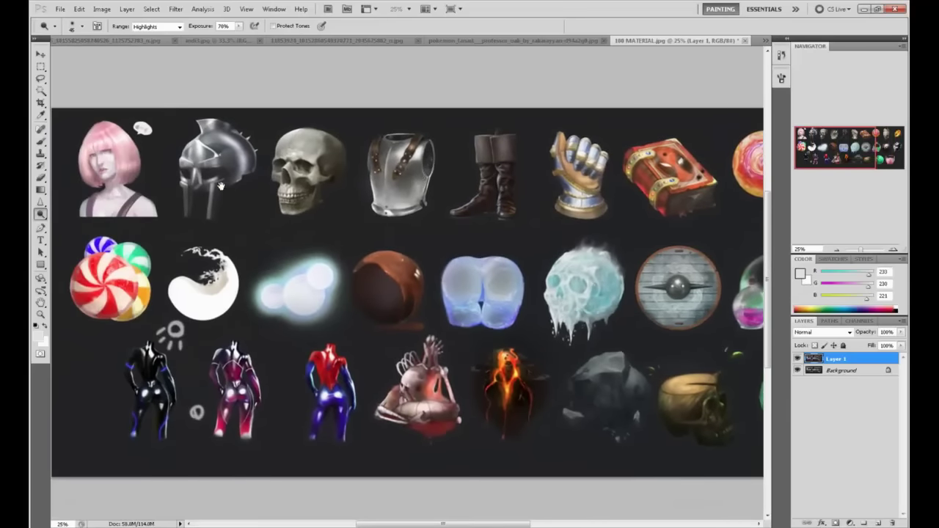
drag(467, 343, 232, 317)
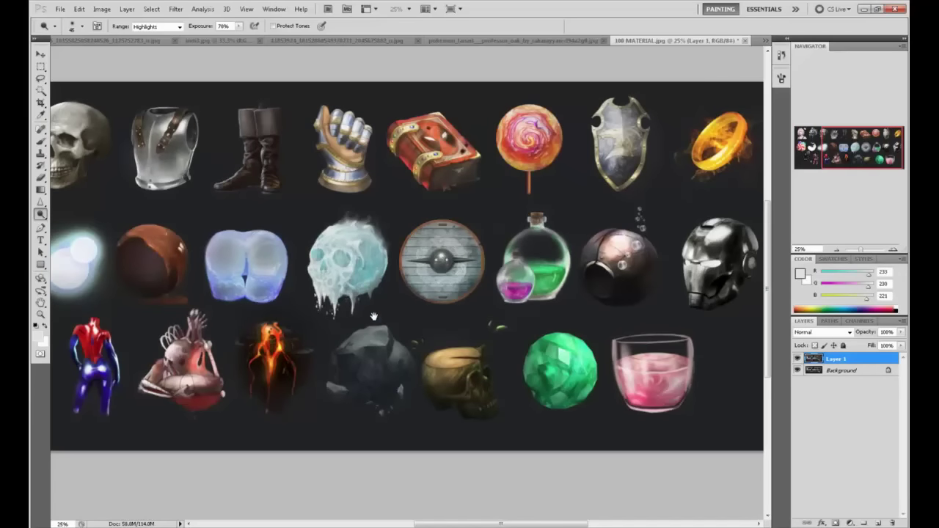
drag(351, 361, 411, 350)
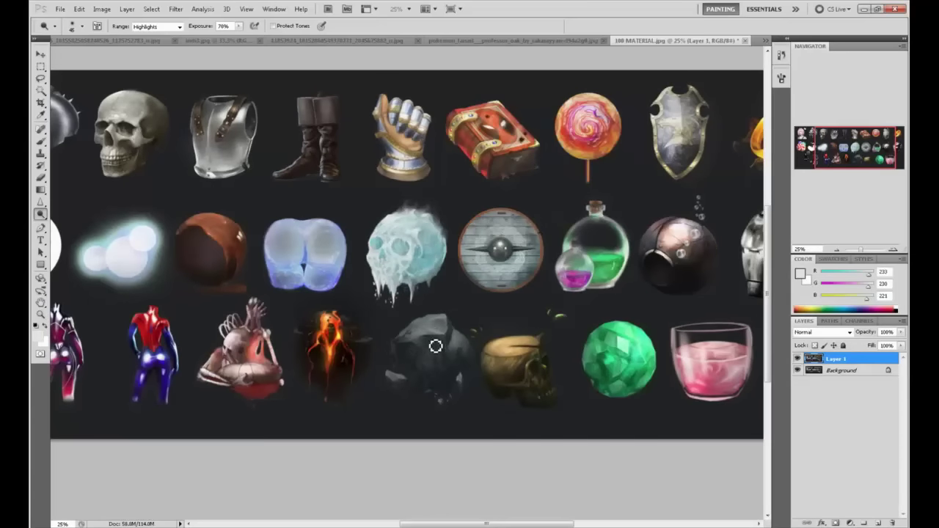
drag(339, 327, 498, 350)
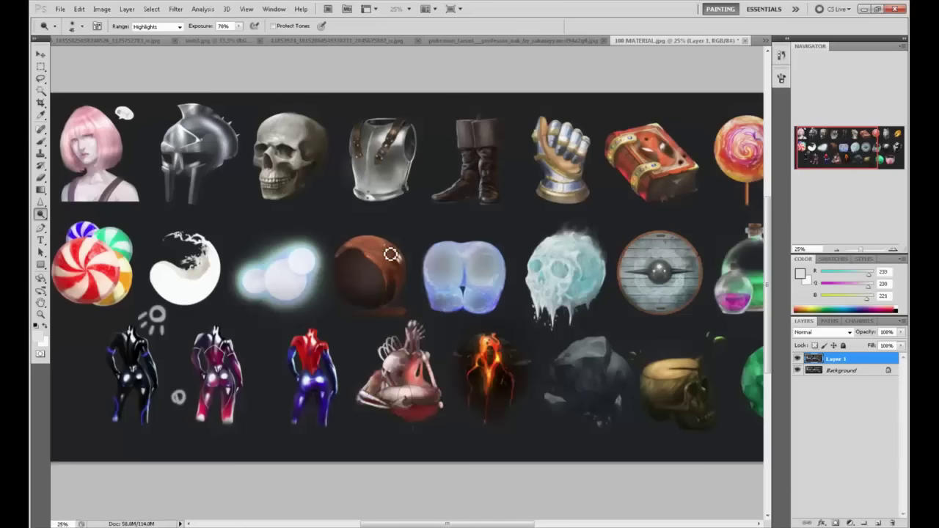
mouse_move(390, 253)
mouse_down()
mouse_move(358, 254)
mouse_move(383, 255)
mouse_up()
mouse_move(287, 329)
mouse_down()
mouse_move(404, 318)
mouse_move(380, 310)
mouse_up()
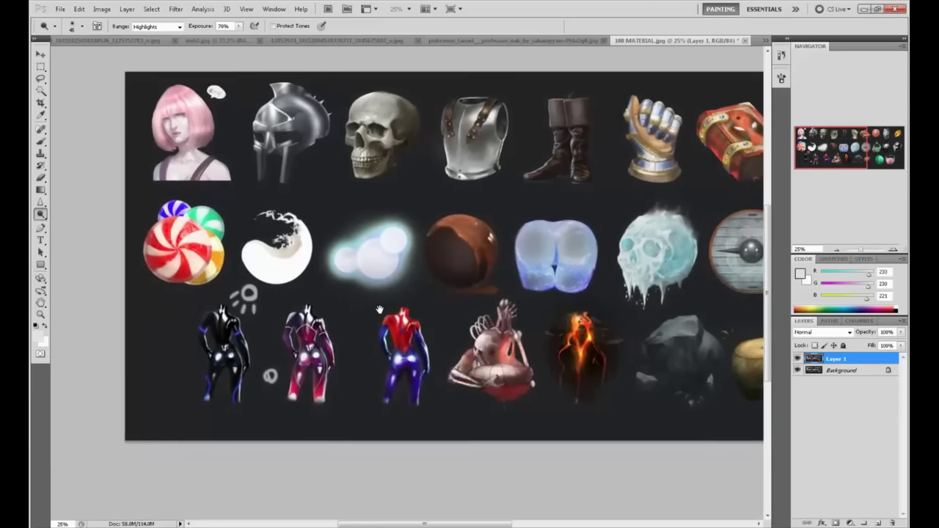
Step: Sample near-white from the second suited figure and sketch a long, pointed, hatched shape beside the black-suited figure with the Brush
key(b)
alt+click(314, 318)
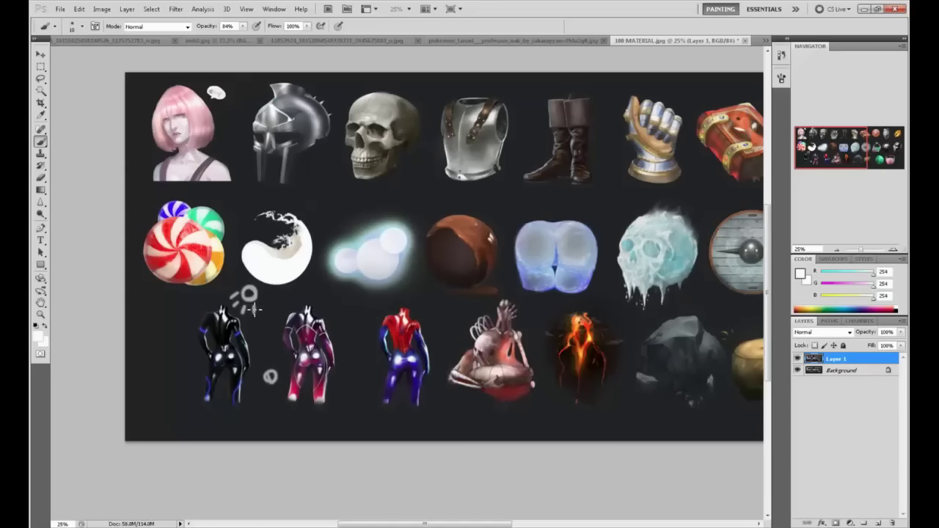
mouse_move(173, 307)
mouse_down()
mouse_move(137, 382)
mouse_move(191, 308)
mouse_move(206, 318)
mouse_move(165, 376)
mouse_up()
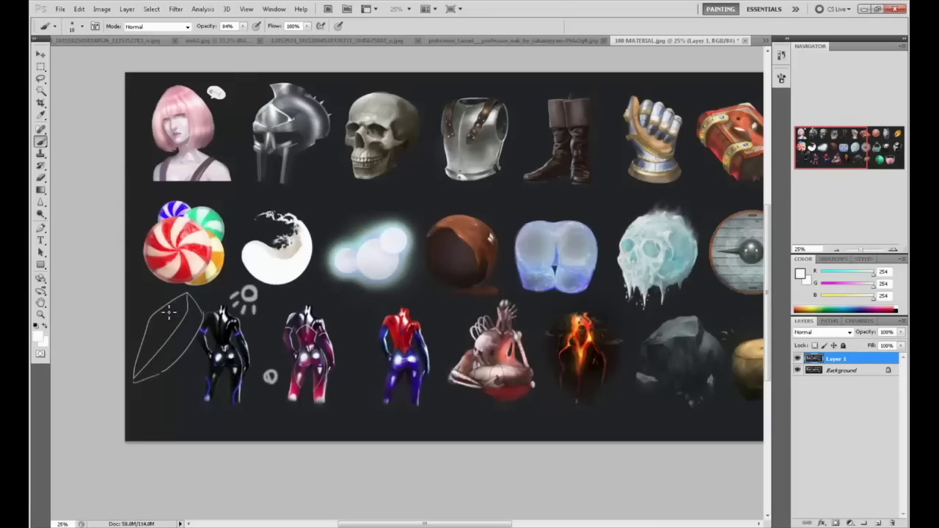
mouse_move(168, 312)
mouse_down()
mouse_move(150, 332)
mouse_move(185, 328)
mouse_move(143, 386)
mouse_move(192, 330)
mouse_move(180, 369)
mouse_move(196, 301)
mouse_up()
key(ctrl+z)
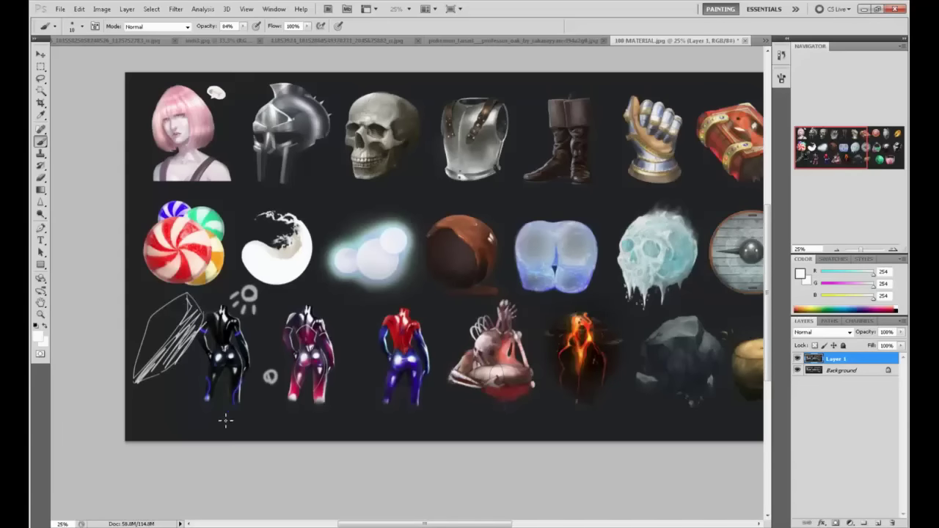
drag(225, 420, 249, 431)
mouse_move(183, 323)
mouse_down()
mouse_move(150, 380)
mouse_move(204, 302)
mouse_move(201, 319)
mouse_move(184, 307)
mouse_up()
Step: Undo the hatched shape beside the black-suited figure
key(ctrl+z)
key(ctrl+alt+z)
key(ctrl+alt+z)
key(ctrl+alt+z)
key(ctrl+alt+z)
key(ctrl+alt+z)
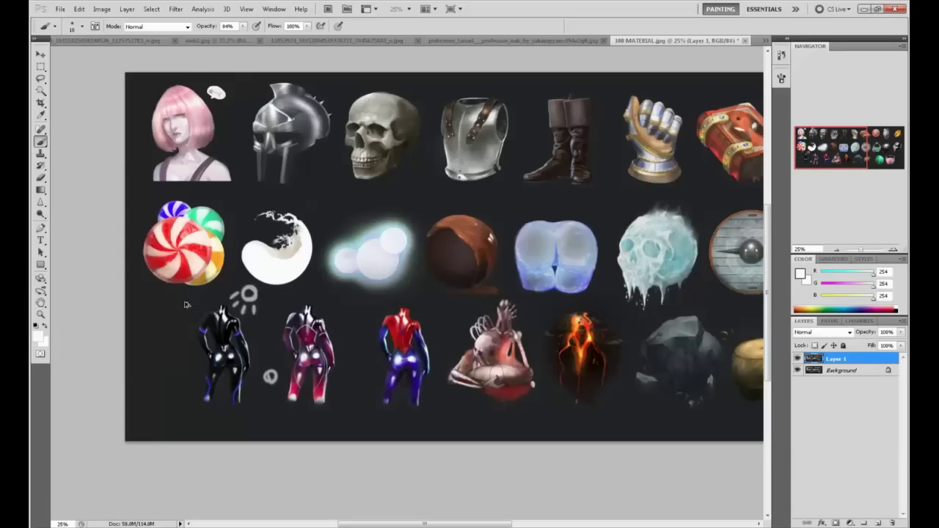
Step: Circle the dark rock and the green gem with thin near-white strokes
drag(652, 335, 348, 316)
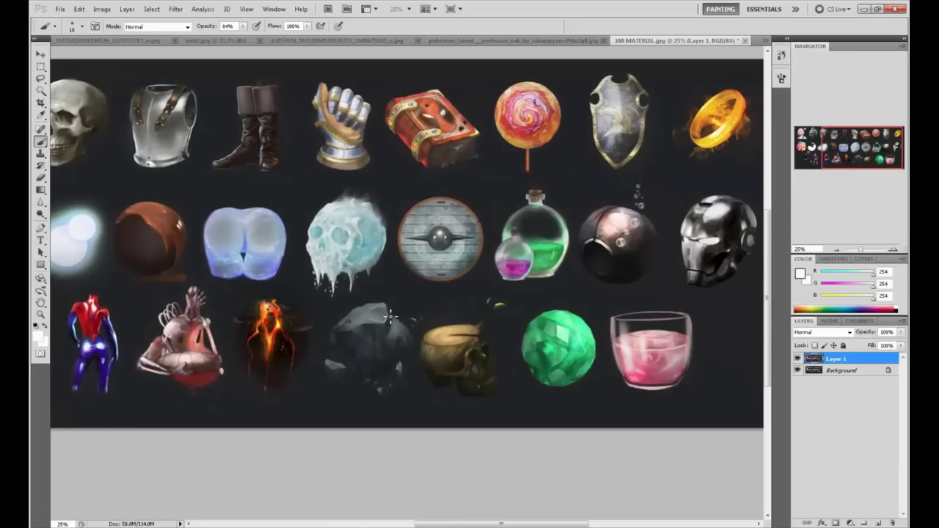
drag(461, 319, 580, 360)
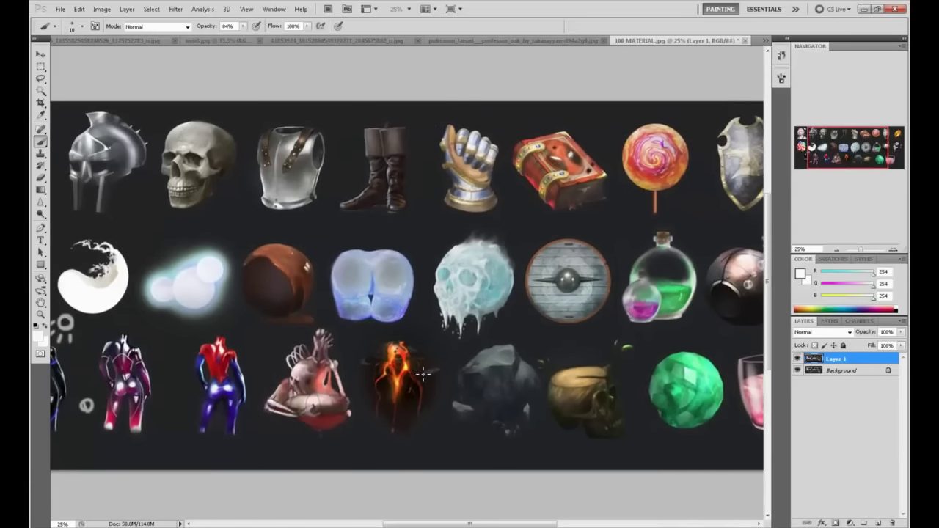
mouse_move(416, 341)
mouse_down()
mouse_move(425, 357)
mouse_move(389, 335)
mouse_up()
key(ctrl+z)
mouse_move(523, 341)
mouse_down()
mouse_move(535, 369)
mouse_move(469, 346)
mouse_up()
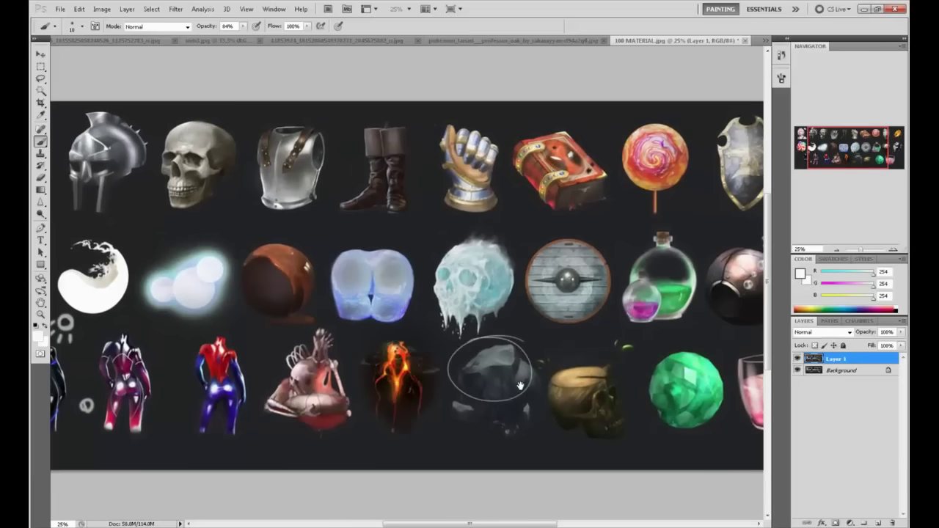
drag(520, 386, 396, 394)
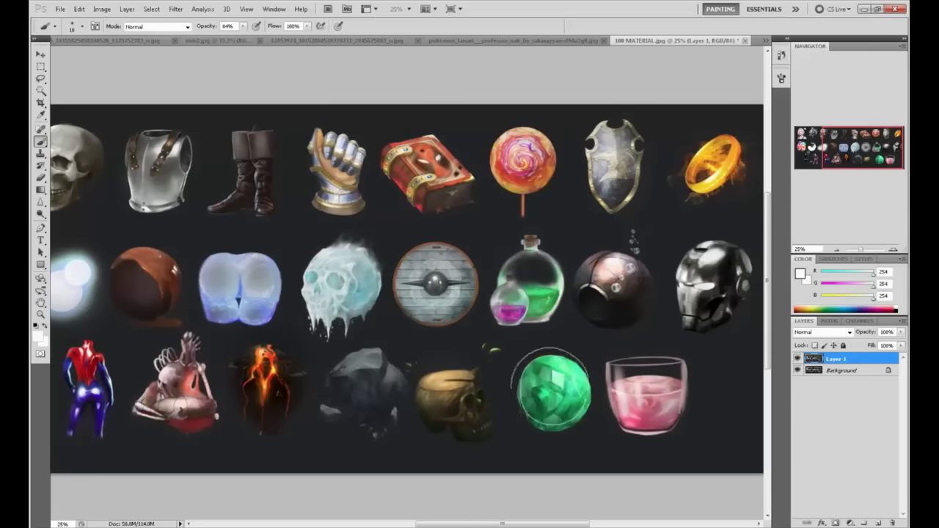
drag(415, 346, 469, 362)
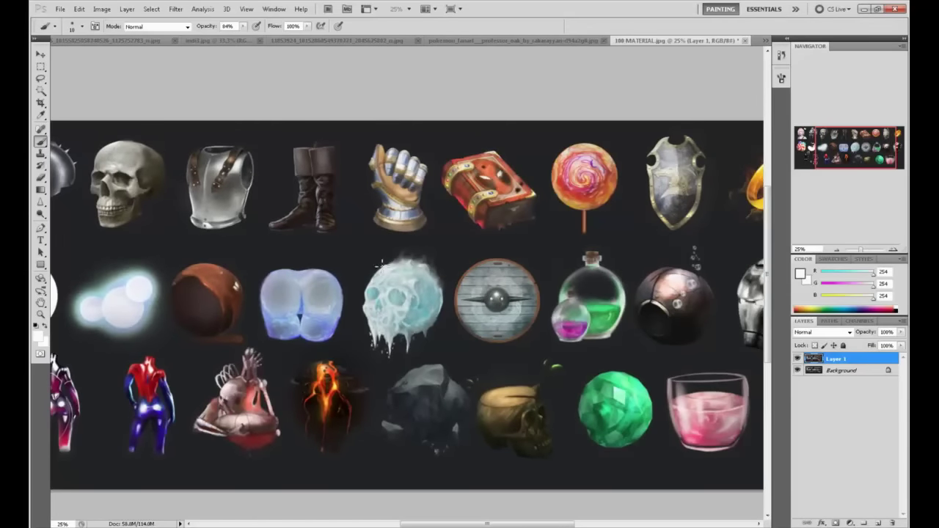
Step: Draw small marks above the dark rock and by the lava figure, and undo them
drag(339, 258, 654, 254)
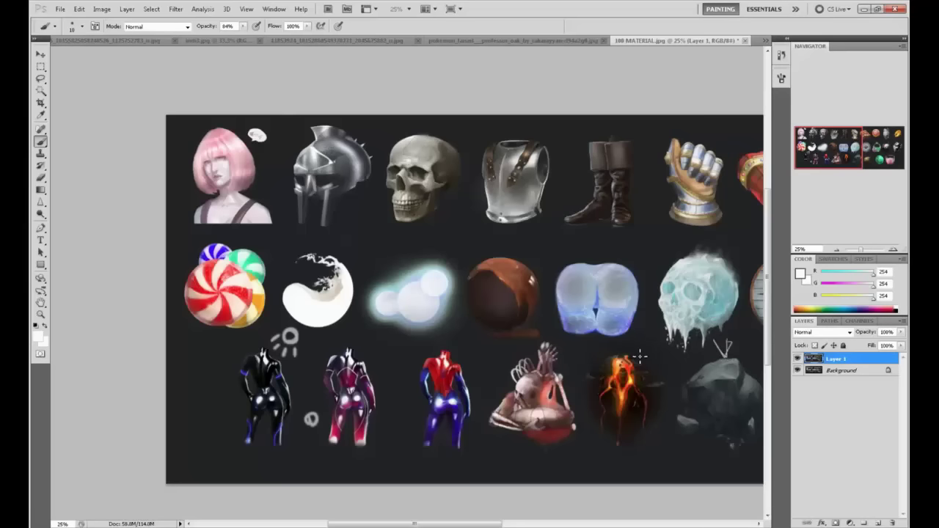
drag(635, 343, 637, 359)
mouse_move(630, 343)
mouse_down()
mouse_move(637, 361)
mouse_move(484, 384)
mouse_move(361, 320)
mouse_move(289, 340)
mouse_up()
key(ctrl+alt+z)
key(ctrl+alt+z)
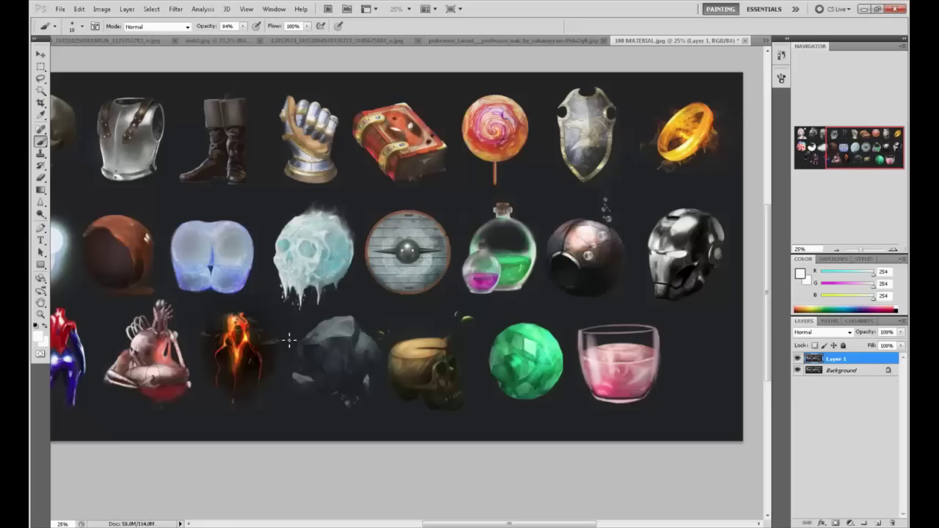
Step: Add a new layer and fill it with the sheet's dark background colour using the Paint Bucket
key(g)
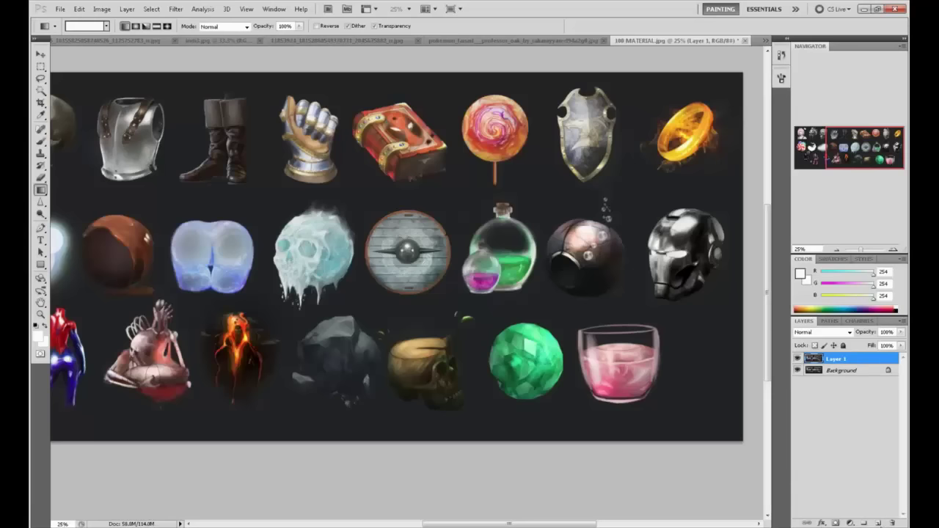
click(878, 523)
alt+click(689, 327)
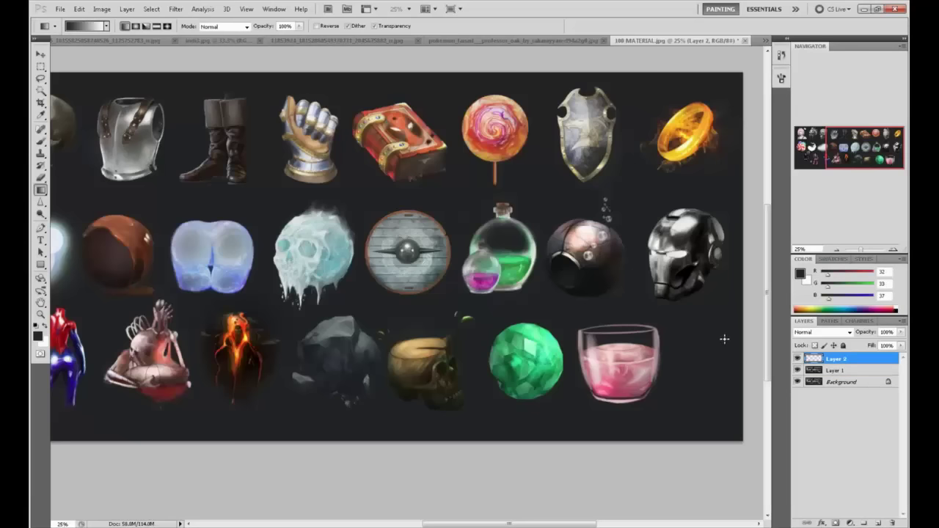
key(shift+g)
click(679, 328)
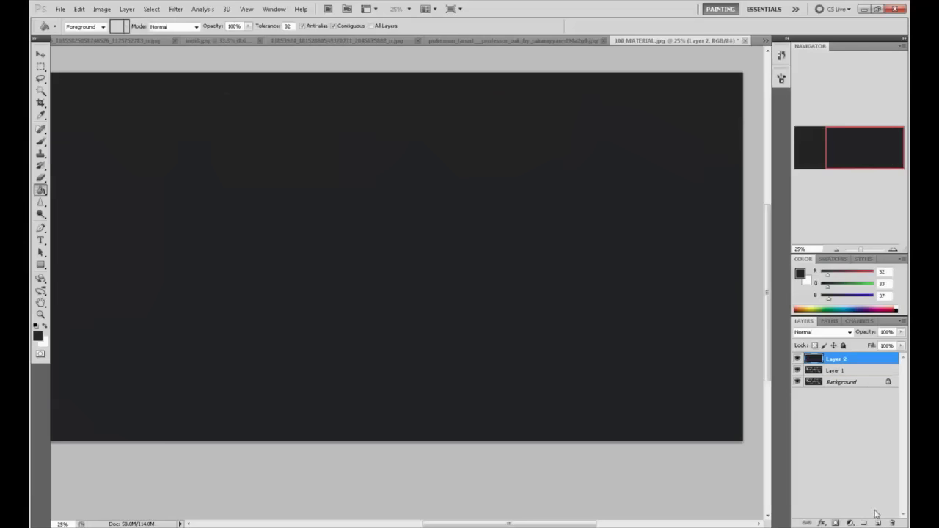
Step: Add another layer above the dark fill and set the Brush colour to pure white
click(878, 524)
click(800, 275)
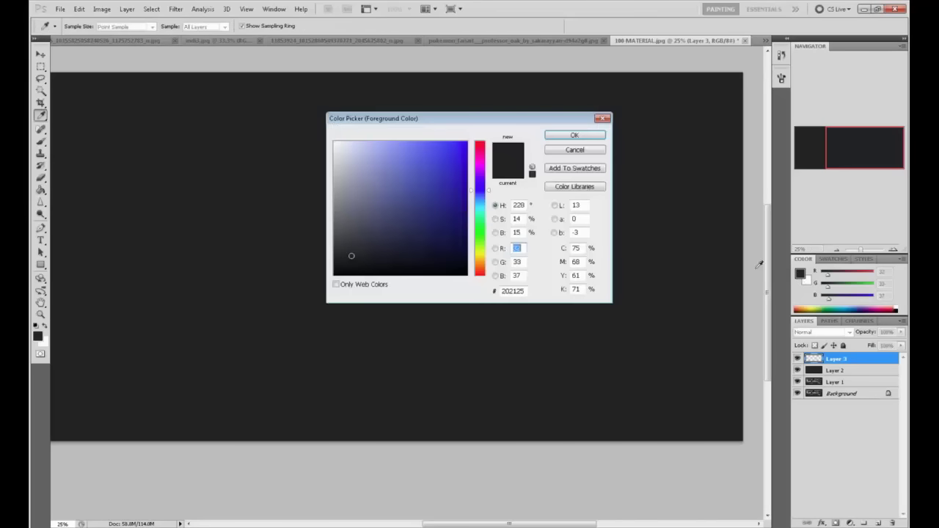
drag(361, 165, 334, 141)
click(592, 137)
key(b)
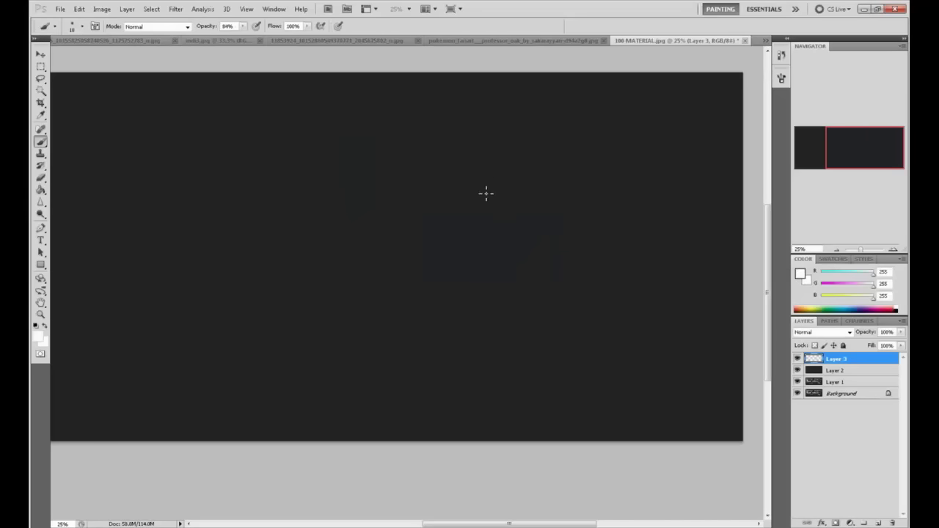
Step: Sketch a long tilted cylinder in thin white lines, with an ellipse at each end, near the middle of the canvas
key(space)
mouse_move(450, 259)
mouse_down()
mouse_move(490, 290)
mouse_move(556, 241)
mouse_move(497, 197)
mouse_up()
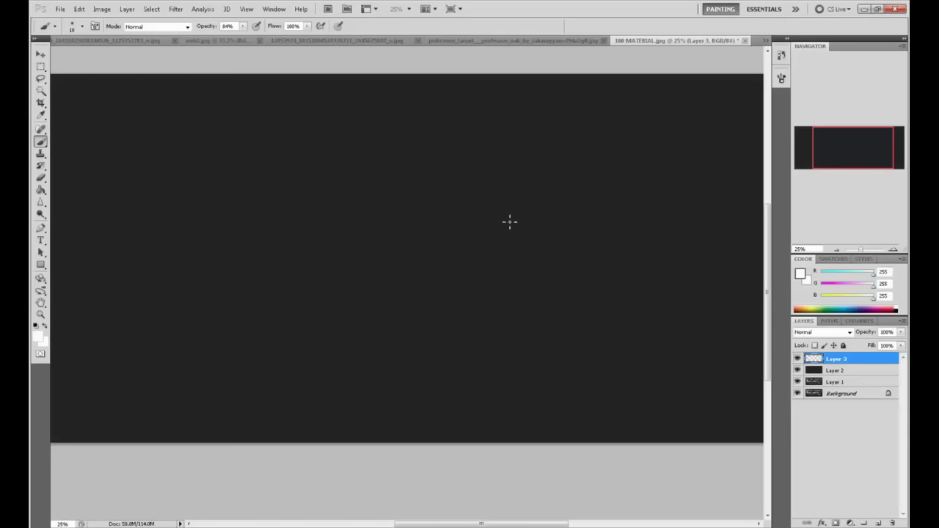
mouse_move(549, 193)
mouse_down()
mouse_move(362, 286)
mouse_move(390, 250)
mouse_move(523, 192)
mouse_up()
key(ctrl+z)
drag(358, 317, 522, 246)
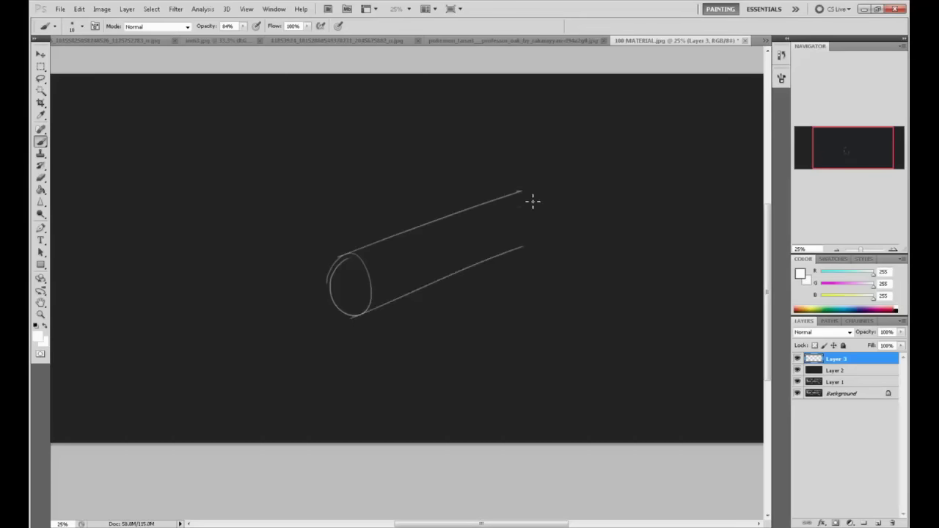
drag(519, 192, 522, 242)
key(ctrl+z)
drag(520, 193, 519, 246)
Step: Add a thin cylindrical handle to each end of the cylinder, like a rolling pin
drag(292, 303, 341, 286)
drag(299, 323, 346, 291)
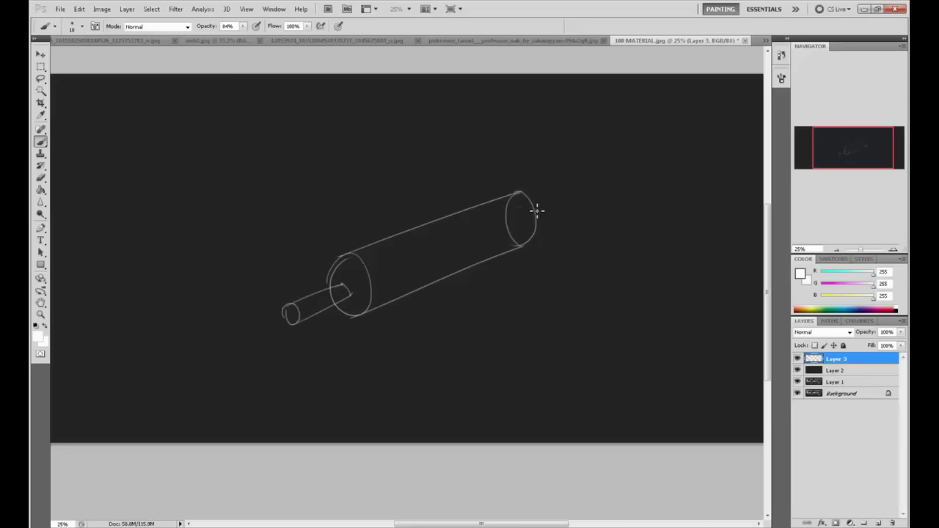
mouse_move(531, 212)
mouse_down()
mouse_move(562, 193)
mouse_move(570, 204)
mouse_up()
mouse_move(562, 193)
mouse_down()
mouse_move(566, 199)
mouse_move(528, 226)
mouse_up()
drag(534, 208, 522, 212)
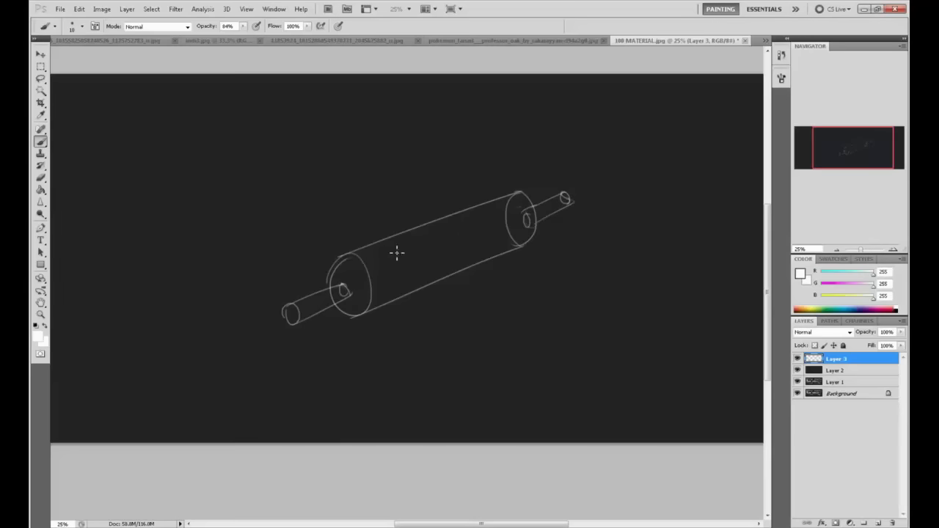
Step: Mark a horizontal and a vertical line on the cylinder's near end face, and try lengthwise guide lines along its body
drag(497, 230, 305, 302)
key(ctrl+alt+z)
drag(325, 282, 371, 277)
drag(351, 277, 433, 242)
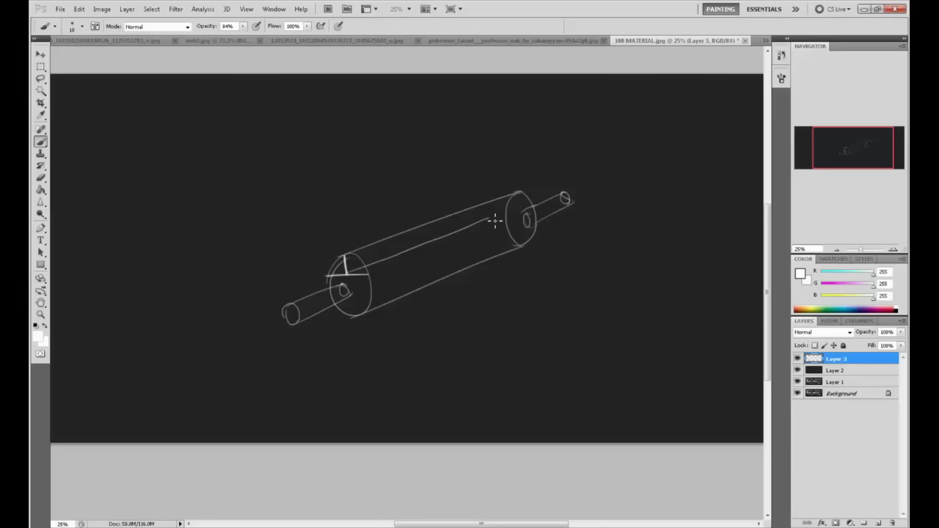
key(ctrl+z)
mouse_move(349, 276)
mouse_down()
mouse_move(434, 252)
mouse_move(505, 216)
mouse_up()
key(ctrl+z)
drag(347, 273, 370, 261)
key(ctrl+z)
Step: Draw a nearly horizontal horizon line behind the cylinder, extending to both sides
drag(188, 230, 486, 210)
drag(558, 213, 673, 205)
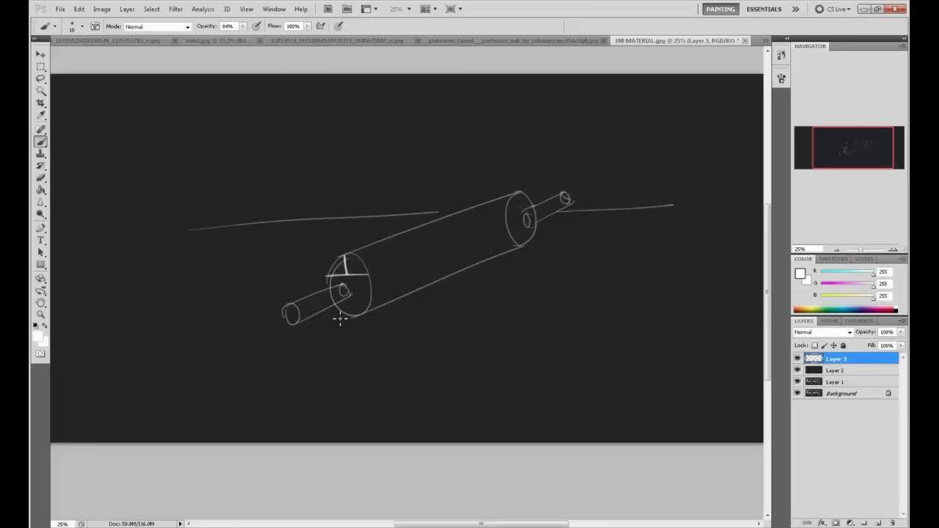
Step: Try a ground line and perspective axes around the cylinder, and undo them
drag(239, 356, 593, 335)
mouse_move(334, 353)
mouse_down()
mouse_move(358, 347)
mouse_move(591, 214)
mouse_up()
key(ctrl+z)
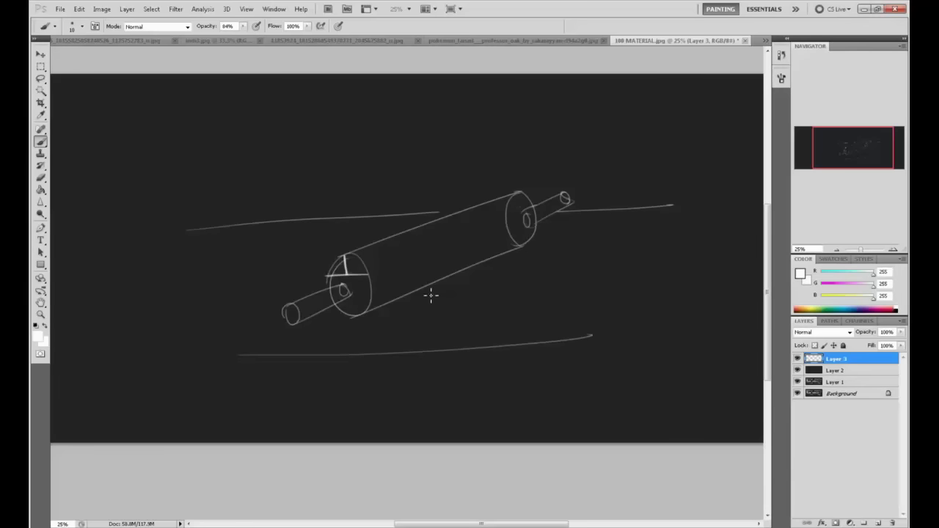
drag(354, 361, 623, 209)
mouse_move(345, 357)
mouse_down()
mouse_move(599, 333)
mouse_move(370, 293)
mouse_move(387, 149)
mouse_up()
drag(501, 268, 557, 249)
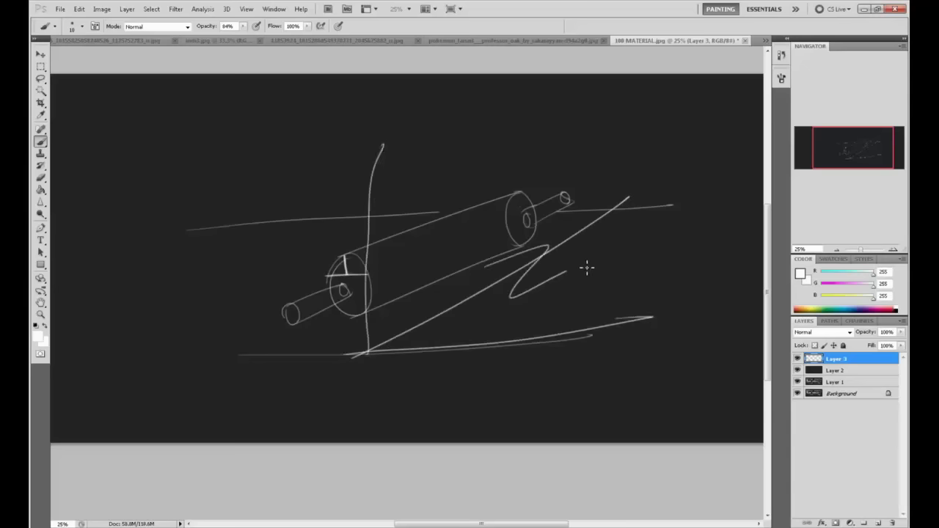
key(ctrl+alt+z)
key(ctrl+alt+z)
key(ctrl+alt+z)
key(ctrl+alt+z)
key(ctrl+alt+z)
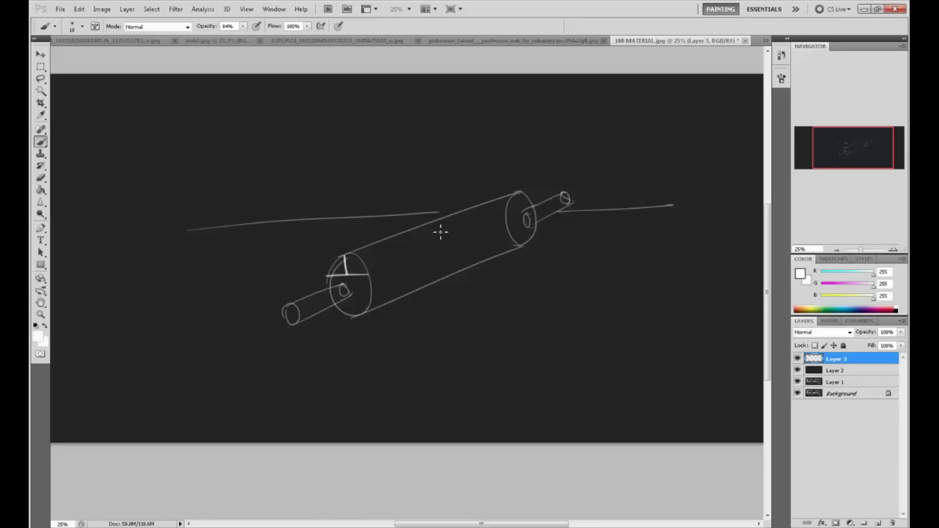
Step: Draw a sun with rays above the cylinder and hatch the cylinder's body with lengthwise white strokes
drag(321, 83, 320, 112)
mouse_move(313, 143)
mouse_down()
mouse_move(291, 182)
mouse_move(361, 151)
mouse_up()
drag(342, 105, 409, 121)
drag(359, 92, 425, 86)
drag(363, 84, 402, 79)
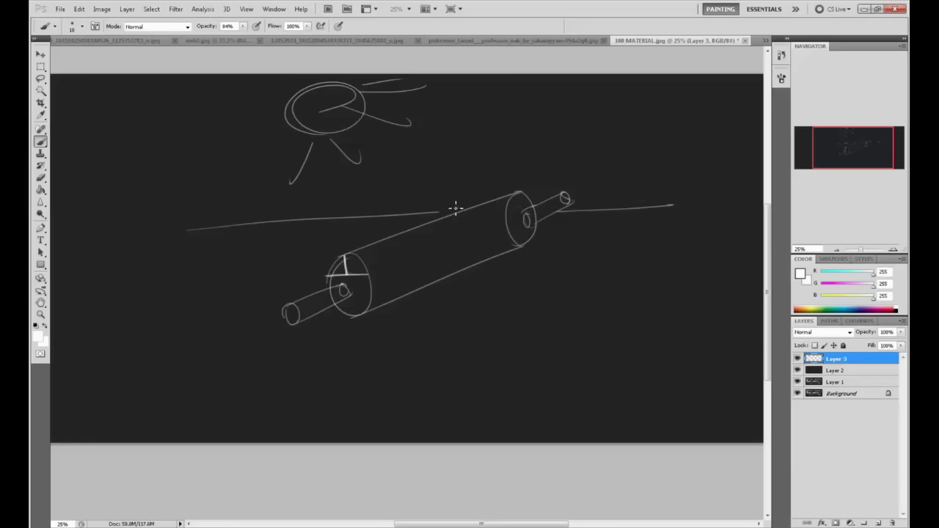
mouse_move(455, 208)
mouse_down()
mouse_move(489, 198)
mouse_move(394, 250)
mouse_move(539, 202)
mouse_move(360, 270)
mouse_move(476, 233)
mouse_move(499, 235)
mouse_move(490, 247)
mouse_up()
mouse_move(489, 255)
mouse_down()
mouse_move(427, 284)
mouse_move(437, 286)
mouse_move(400, 284)
mouse_up()
Step: Draw a straight light ray from the sun across the cylinder's far end, undoing the earlier tries
mouse_move(420, 137)
mouse_down()
mouse_move(583, 222)
mouse_move(512, 262)
mouse_up()
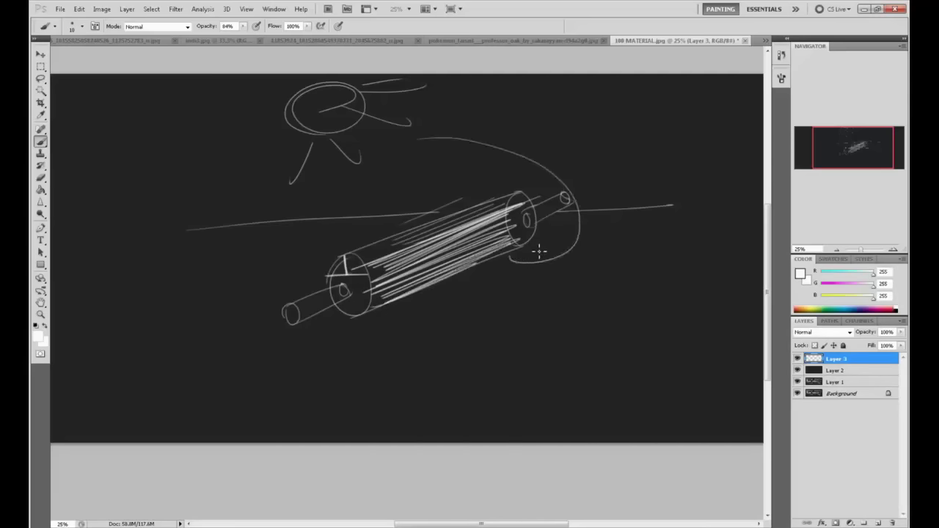
key(ctrl+z)
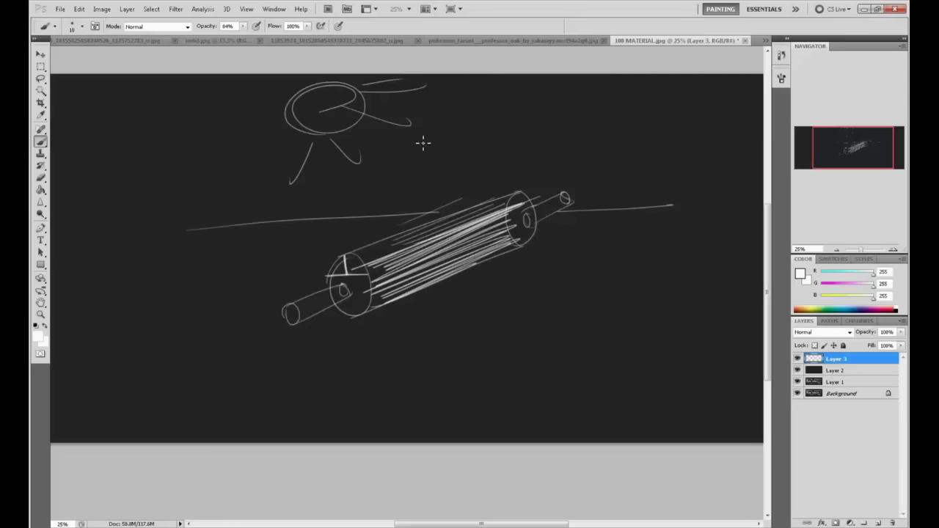
mouse_move(399, 130)
mouse_down()
mouse_move(540, 185)
mouse_move(555, 233)
mouse_move(547, 180)
mouse_move(686, 224)
mouse_up()
key(ctrl+z)
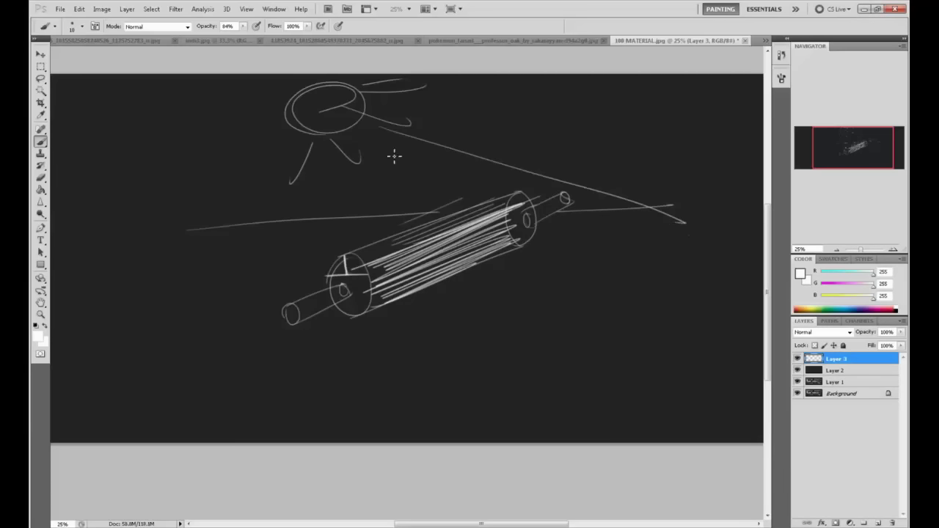
drag(363, 128, 654, 238)
key(ctrl+z)
key(ctrl+z)
drag(363, 130, 646, 250)
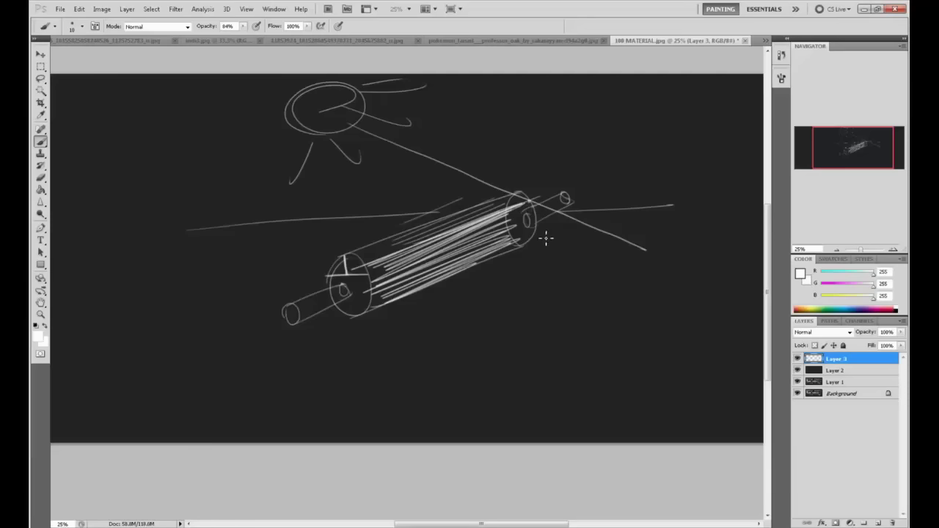
Step: Hatch a cast shadow on the ground beneath the cylinder and draw a large check mark above its far end
drag(546, 242, 608, 217)
mouse_move(518, 249)
mouse_down()
mouse_move(585, 255)
mouse_move(425, 320)
mouse_move(383, 314)
mouse_move(332, 345)
mouse_up()
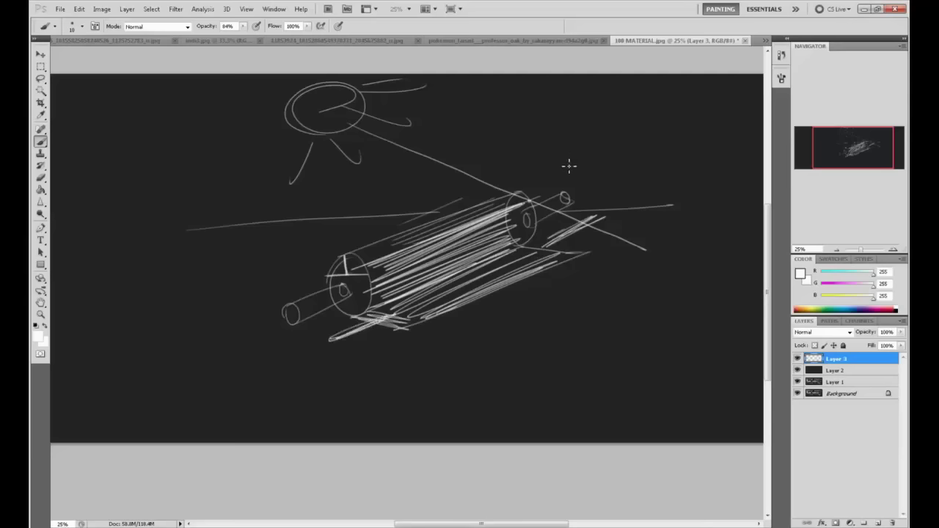
drag(529, 136, 628, 78)
Step: Outline a large tilted rectangle with a handle at each end in the empty area beside the sun
mouse_move(410, 242)
mouse_down()
mouse_move(647, 234)
mouse_move(626, 234)
mouse_up()
mouse_move(399, 100)
mouse_down()
mouse_move(323, 159)
mouse_move(219, 293)
mouse_move(282, 335)
mouse_move(470, 149)
mouse_move(526, 137)
mouse_move(427, 207)
mouse_up()
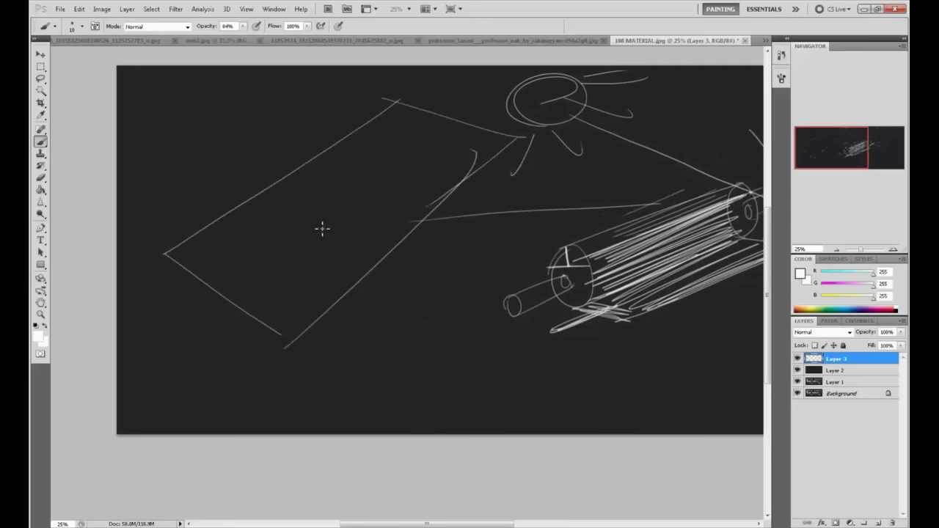
mouse_move(214, 292)
mouse_down()
mouse_move(186, 318)
mouse_move(239, 319)
mouse_up()
mouse_move(433, 113)
mouse_down()
mouse_move(511, 74)
mouse_move(458, 135)
mouse_up()
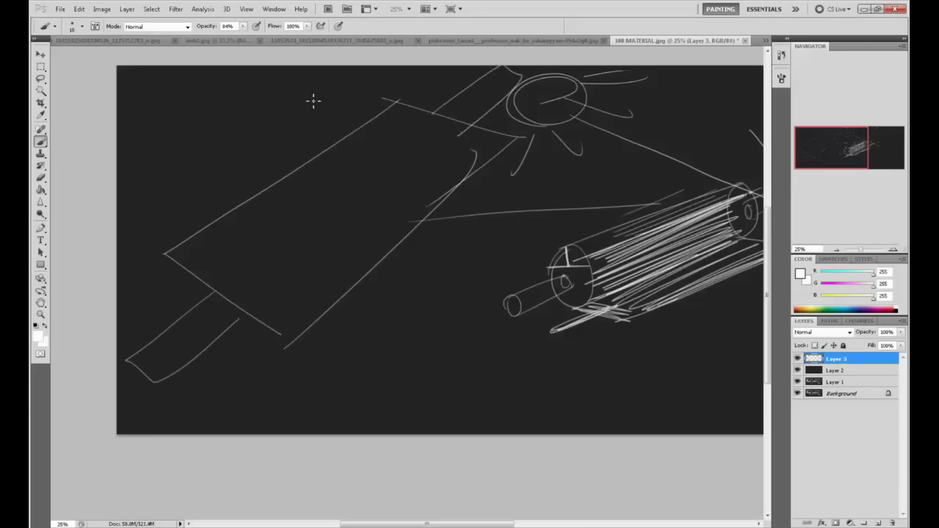
Step: Divide the tilted rectangle with lengthwise lines and draw a zigzag along its lower band
drag(271, 323, 457, 143)
drag(318, 227, 223, 307)
drag(365, 195, 431, 115)
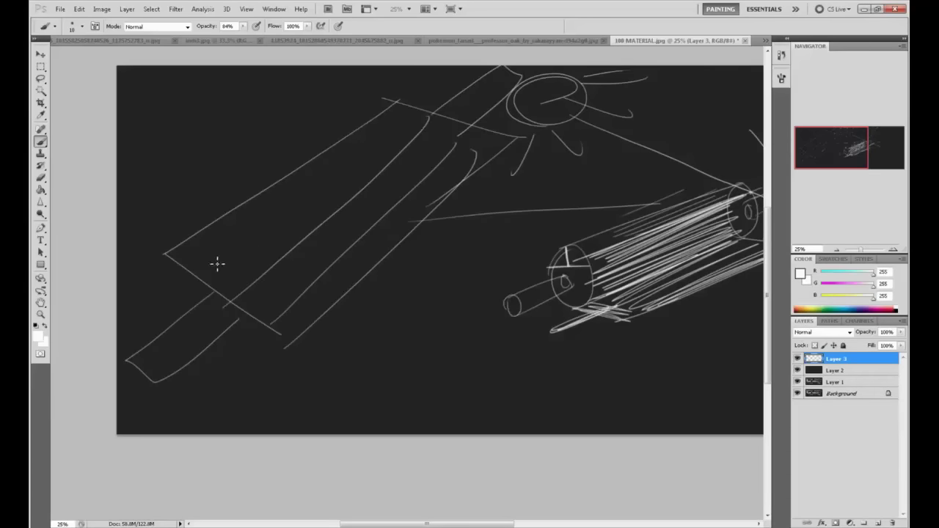
drag(202, 265, 420, 112)
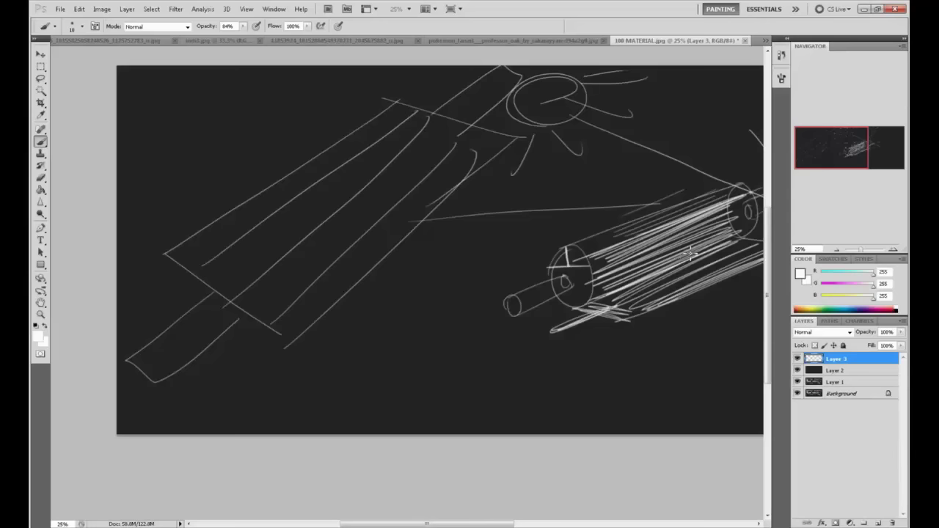
mouse_move(309, 274)
mouse_down()
mouse_move(392, 188)
mouse_move(462, 175)
mouse_up()
Step: Hatch the upper half of the tilted rectangle with dense lengthwise strokes, adding lighter ones across the zigzag band
drag(268, 209, 350, 146)
drag(287, 196, 393, 121)
mouse_move(333, 168)
mouse_down()
mouse_move(391, 126)
mouse_move(382, 118)
mouse_up()
drag(261, 202, 328, 153)
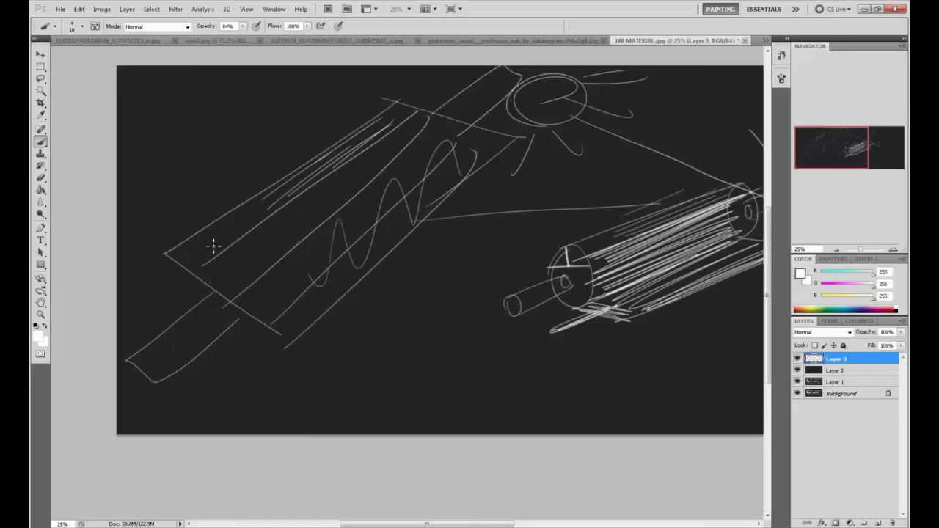
mouse_move(212, 247)
mouse_down()
mouse_move(258, 211)
mouse_move(184, 255)
mouse_move(279, 176)
mouse_move(218, 242)
mouse_move(381, 135)
mouse_up()
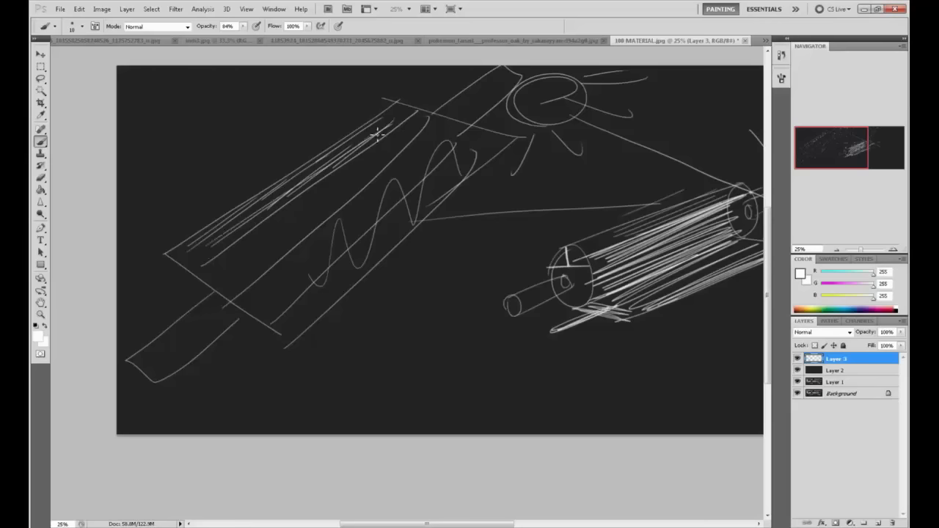
drag(206, 277, 375, 147)
mouse_move(262, 248)
mouse_down()
mouse_move(398, 124)
mouse_move(237, 255)
mouse_move(432, 107)
mouse_up()
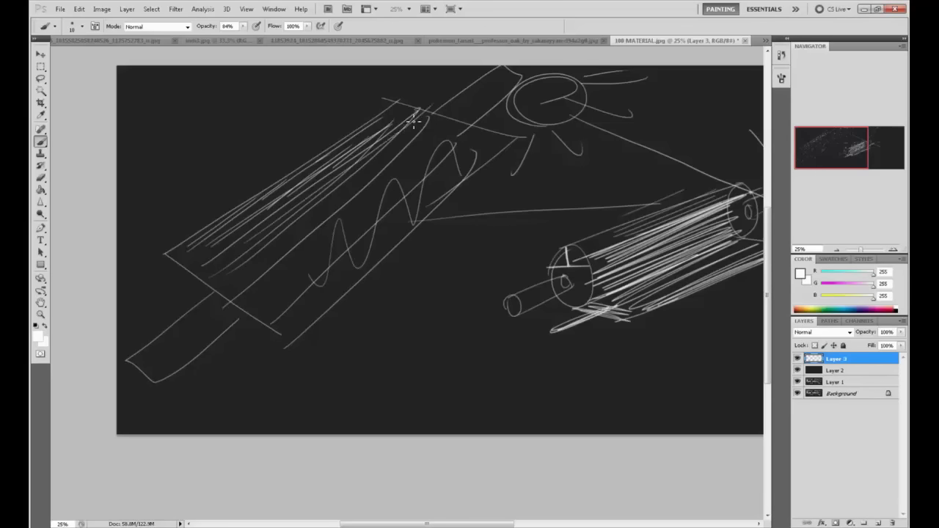
drag(257, 270, 430, 130)
drag(310, 272, 443, 138)
drag(330, 293, 483, 153)
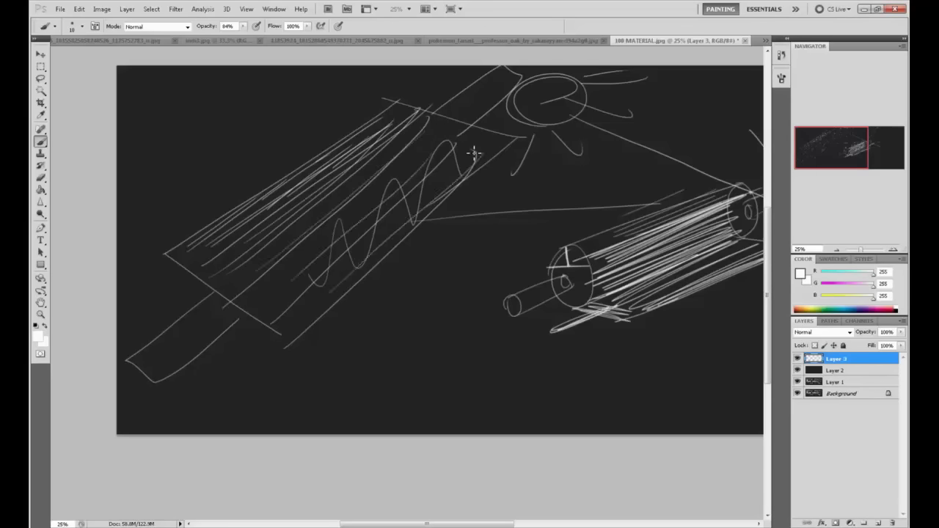
Step: Undo the last strokes and label the upper side 1 and the lower side 2 on both the rectangle and the cylinder
mouse_move(396, 248)
mouse_down()
mouse_move(554, 291)
mouse_move(524, 263)
mouse_up()
key(ctrl+alt+z)
key(ctrl+alt+z)
drag(332, 133, 323, 113)
drag(597, 212, 596, 224)
drag(310, 302, 335, 314)
drag(567, 299, 589, 307)
mouse_move(580, 345)
mouse_down()
mouse_move(436, 355)
mouse_move(463, 353)
mouse_up()
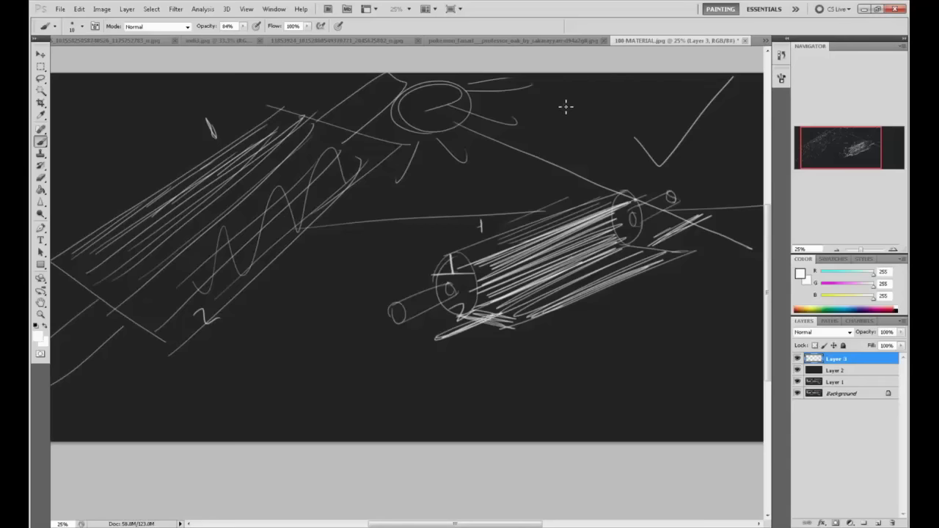
Step: Handwrite "Where is the 2?" above the cylinder's far end, across the check mark
mouse_move(564, 103)
mouse_down()
mouse_move(589, 124)
mouse_move(593, 108)
mouse_move(617, 119)
mouse_move(635, 105)
mouse_move(655, 114)
mouse_move(683, 102)
mouse_move(653, 126)
mouse_move(675, 120)
mouse_up()
mouse_move(639, 122)
mouse_down()
mouse_move(675, 136)
mouse_move(712, 118)
mouse_move(715, 128)
mouse_move(721, 102)
mouse_move(739, 122)
mouse_up()
drag(739, 128, 744, 132)
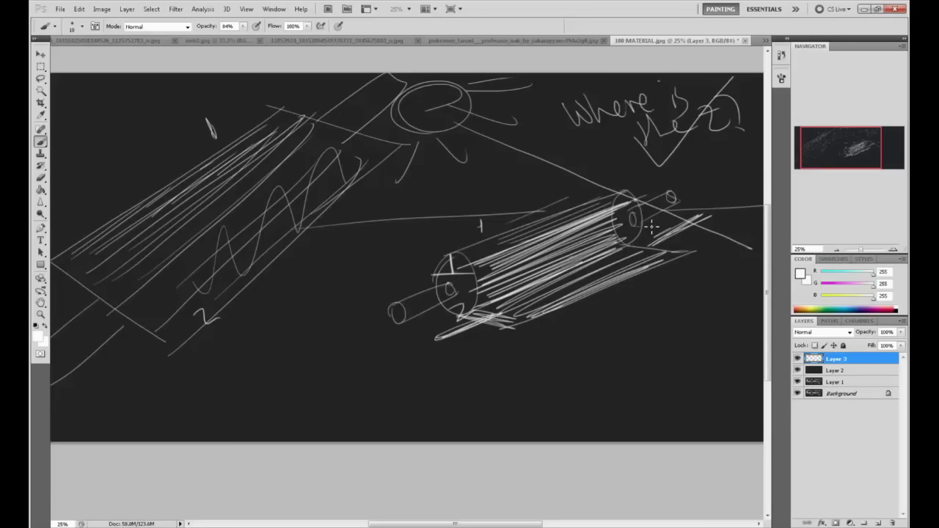
Step: Hide and delete the sketch layer Layer 3, and delete the dark Layer 2 covering the material studies
click(798, 358)
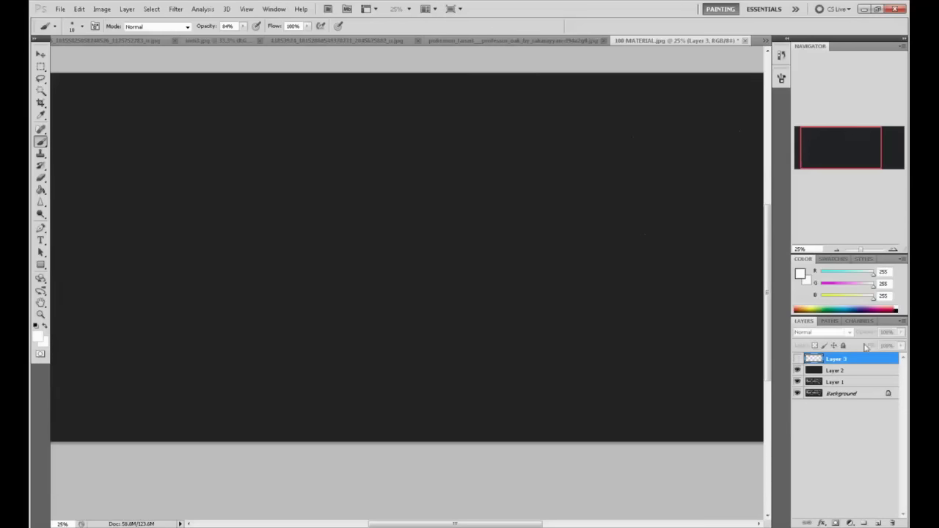
click(892, 523)
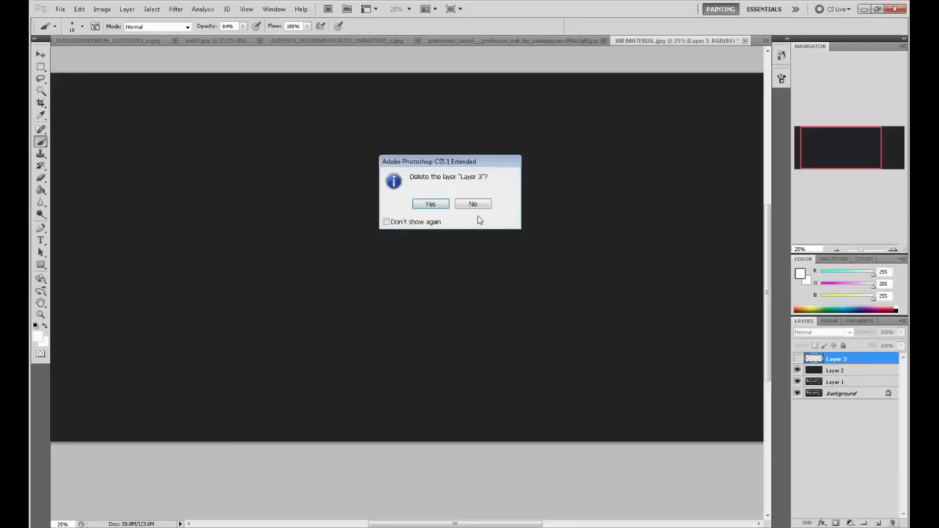
click(400, 225)
click(439, 206)
click(892, 523)
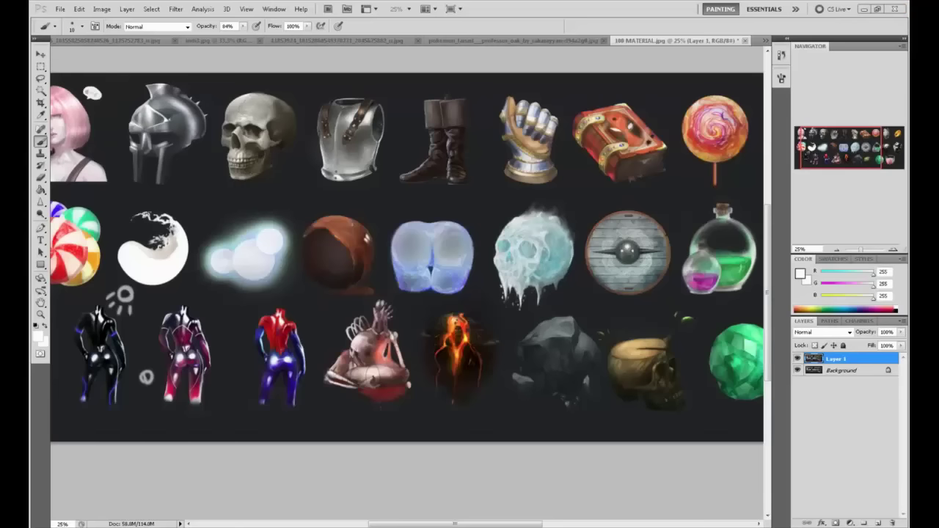
key(ctrl+minus)
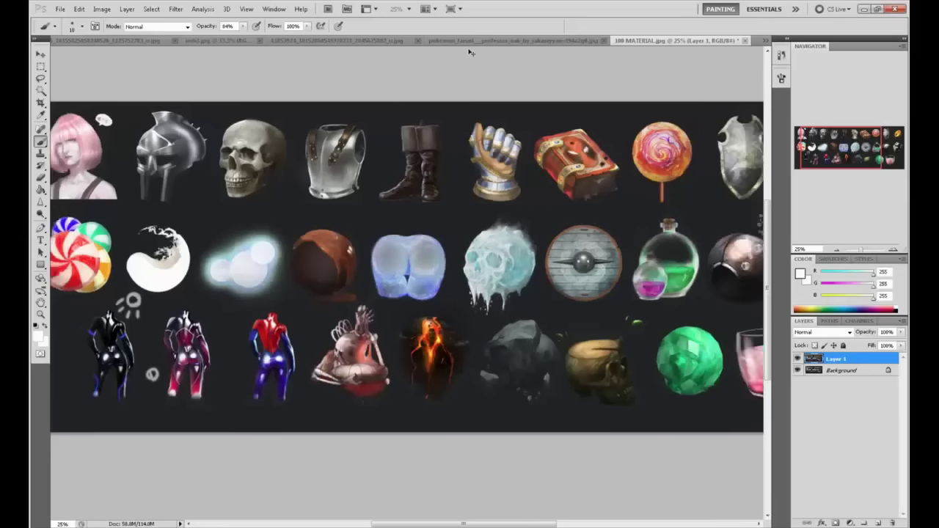